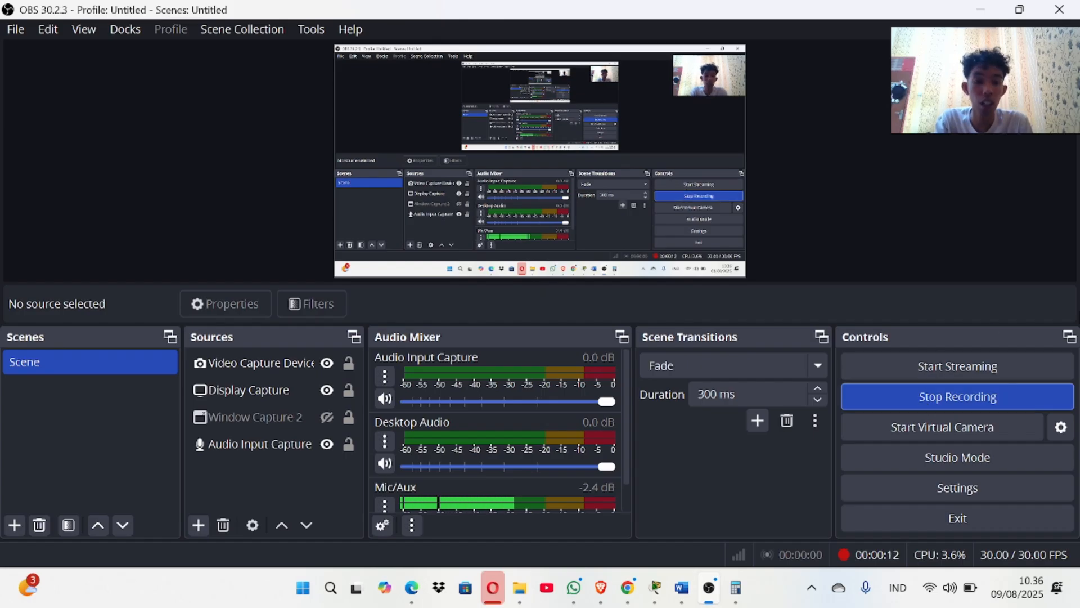
Bring the Packet Tracer Skills Integration Challenge window to the front.
left_click(653, 589)
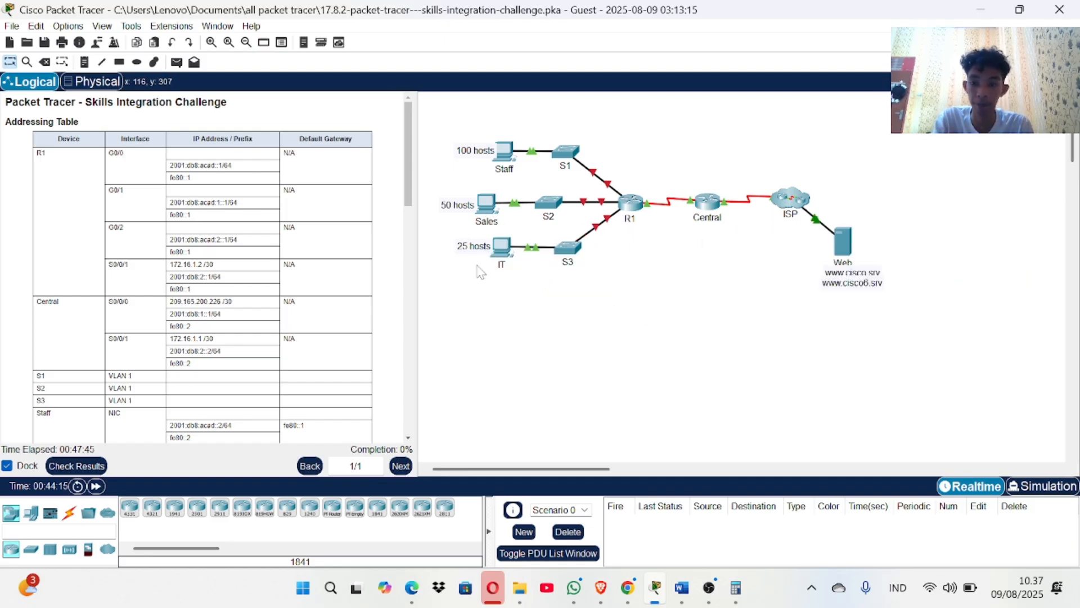
scroll(258, 269, "down", 1)
scroll(258, 267, "up", 1)
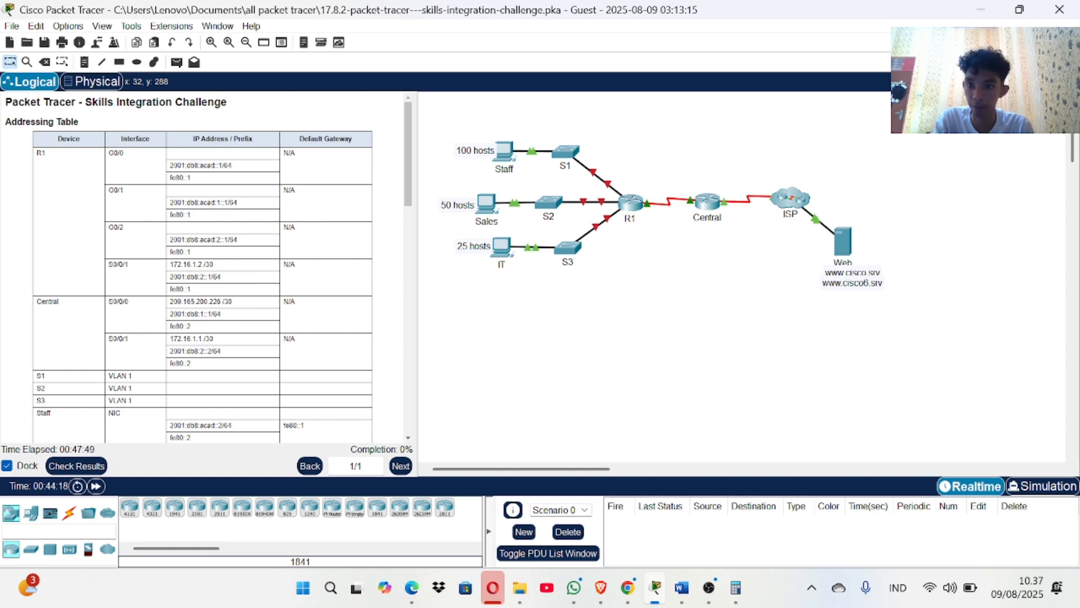
scroll(258, 300, "down", 2)
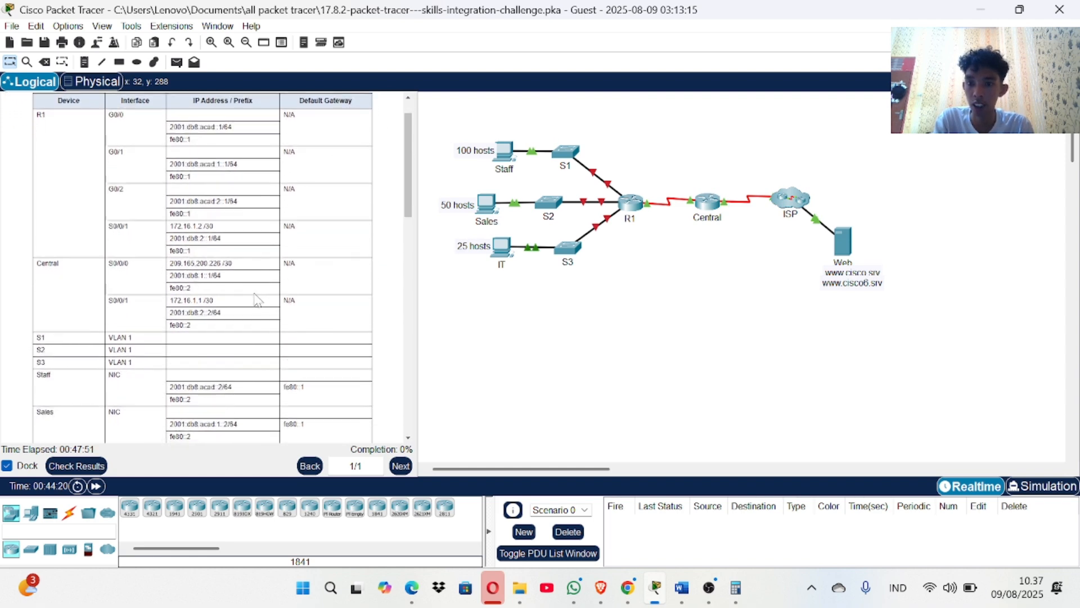
scroll(258, 299, "down", 2)
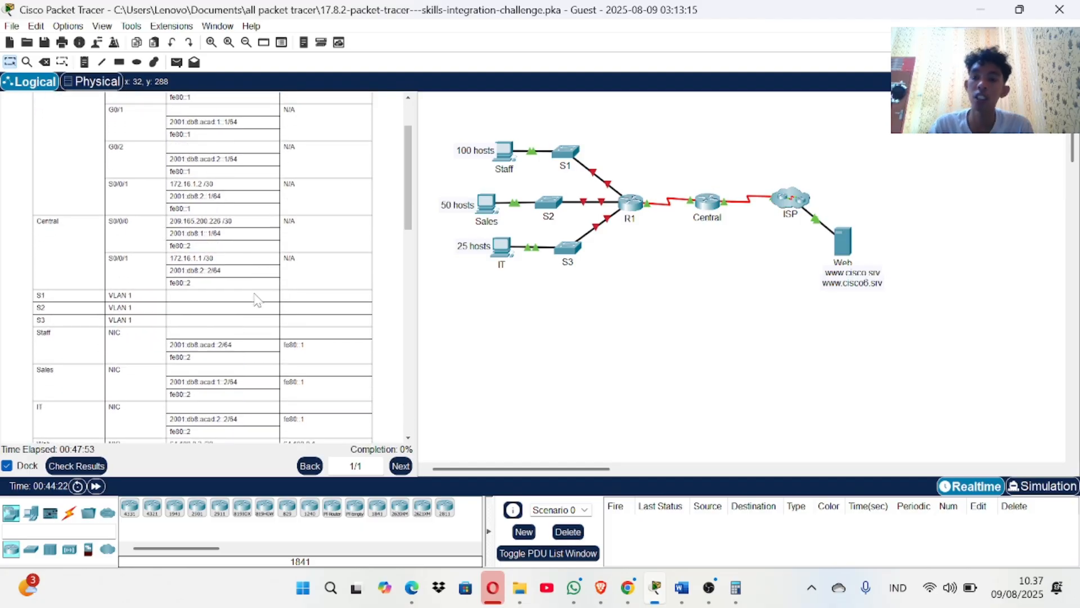
scroll(258, 300, "up", 3)
scroll(264, 225, "down", 2)
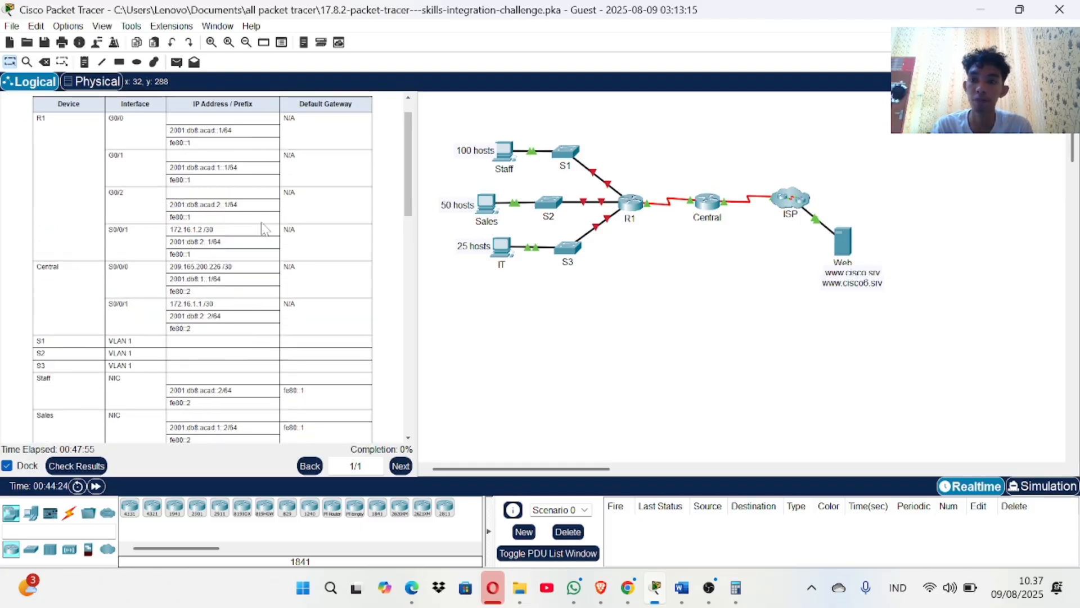
scroll(264, 228, "up", 2)
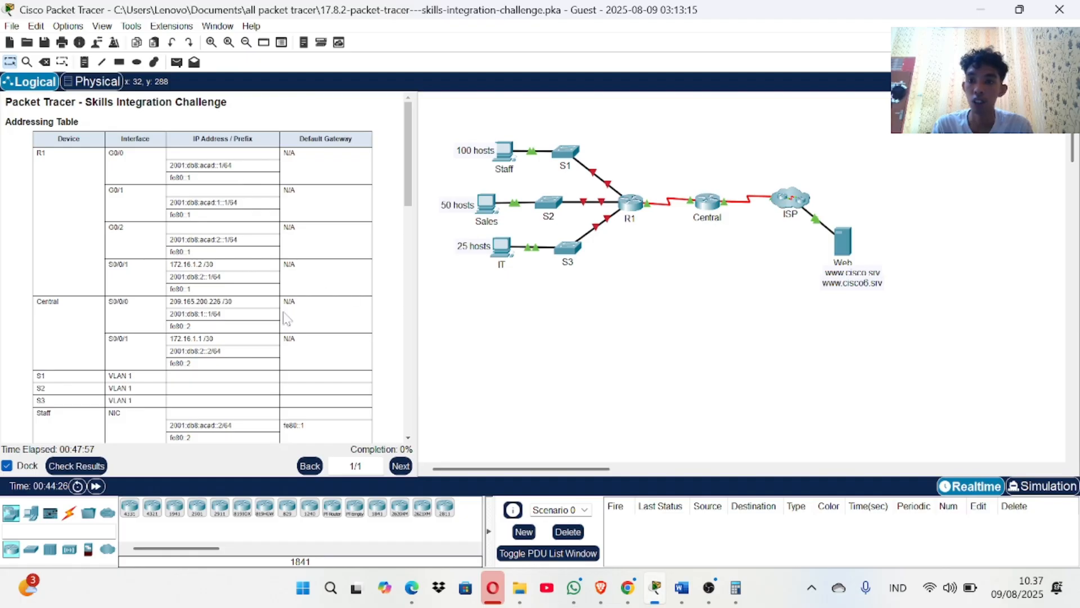
scroll(285, 318, "down", 3)
scroll(285, 319, "up", 3)
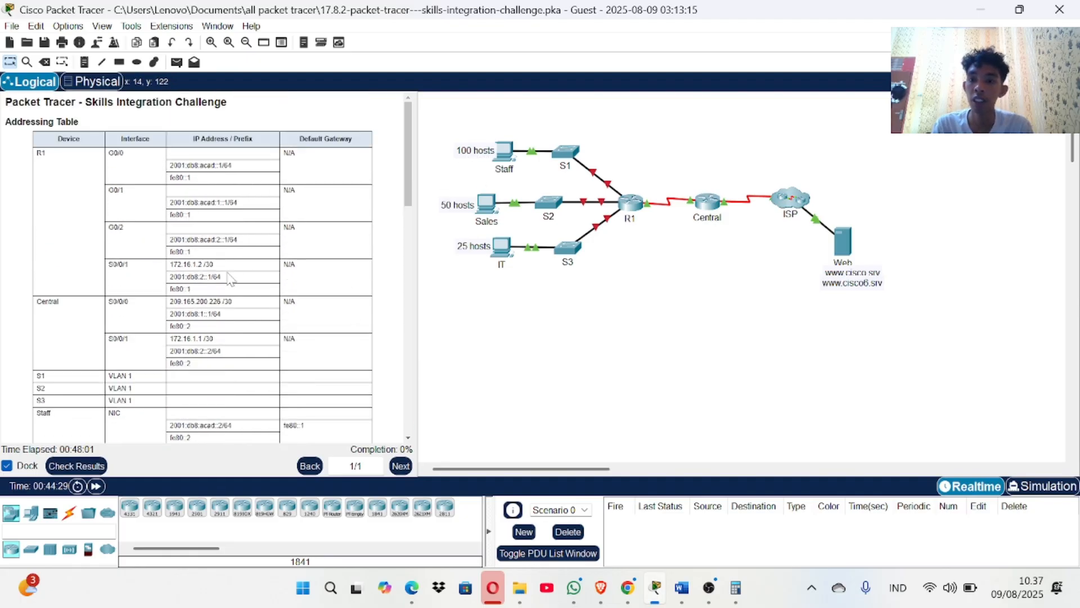
scroll(229, 276, "down", 8)
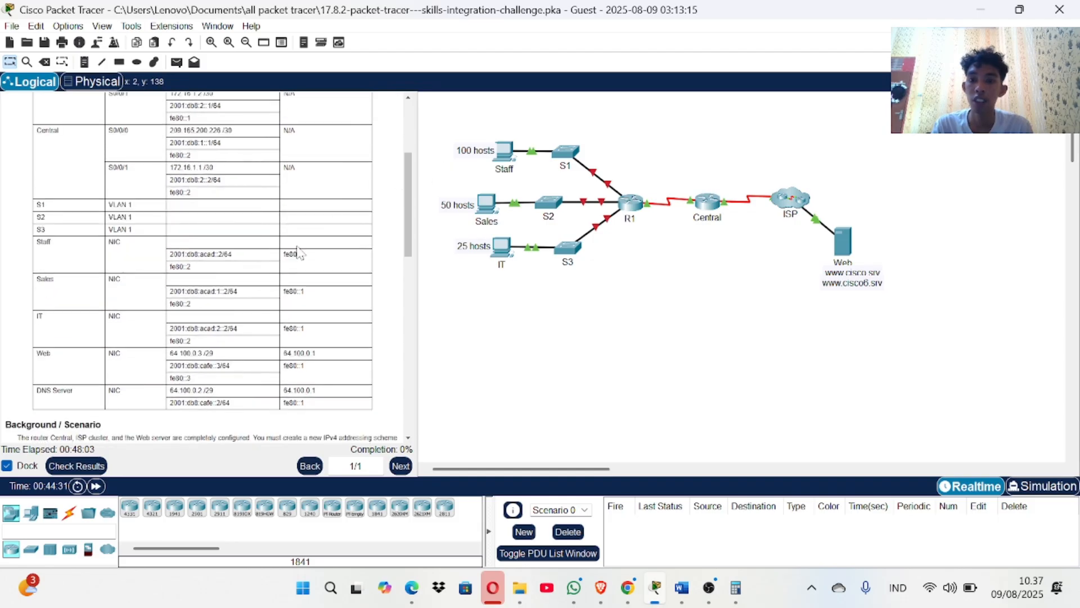
scroll(299, 253, "down", 15)
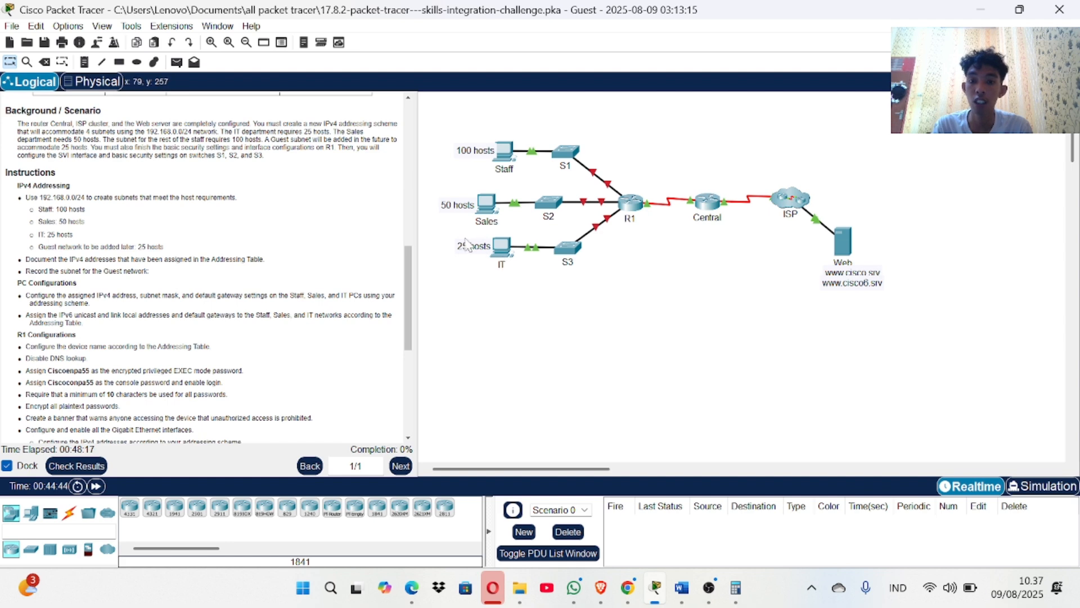
scroll(123, 256, "down", 1)
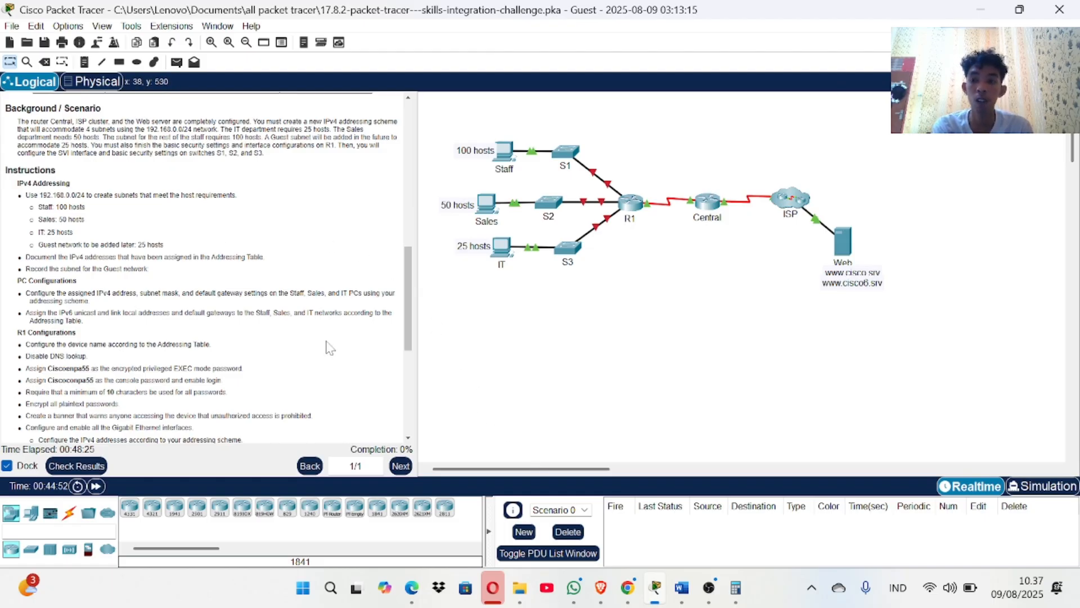
scroll(296, 336, "up", 5)
scroll(296, 336, "up", 5)
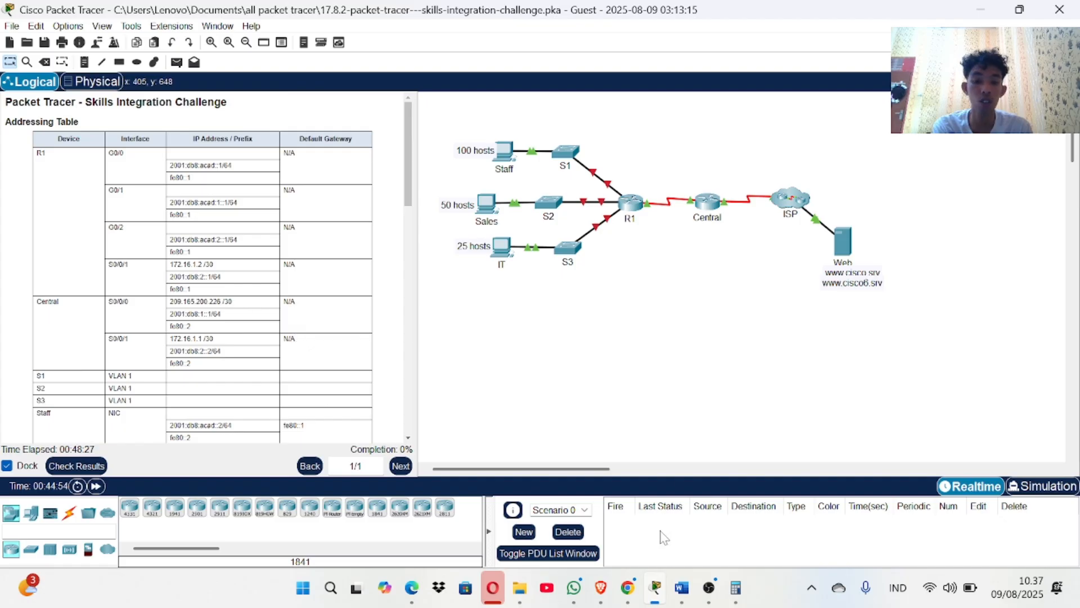
mouse_move(687, 603)
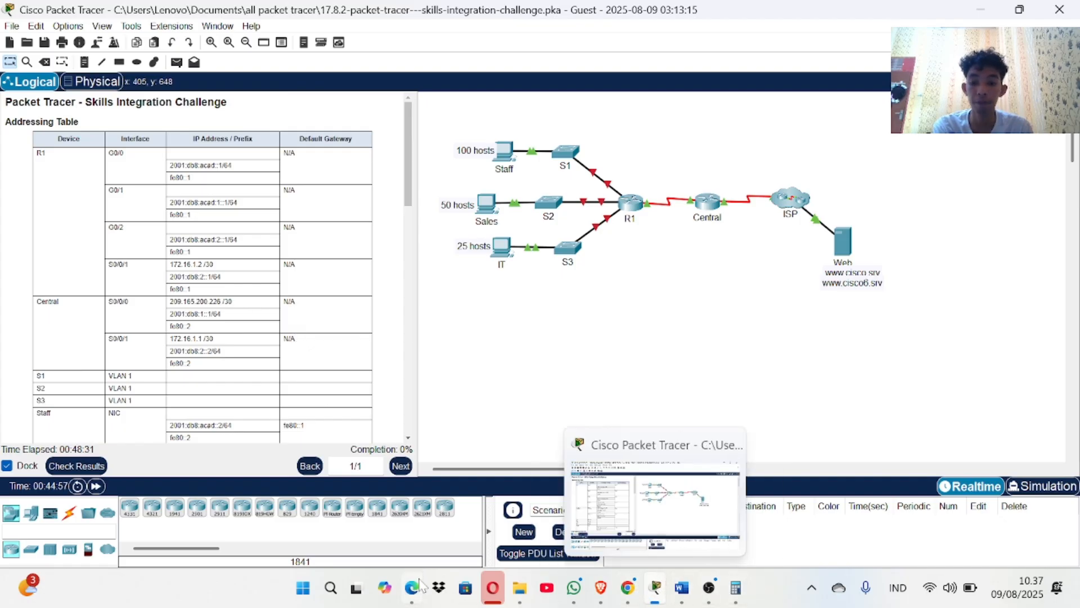
Open the Notepad subnet notes from Windows Search's recent items.
left_click(331, 588)
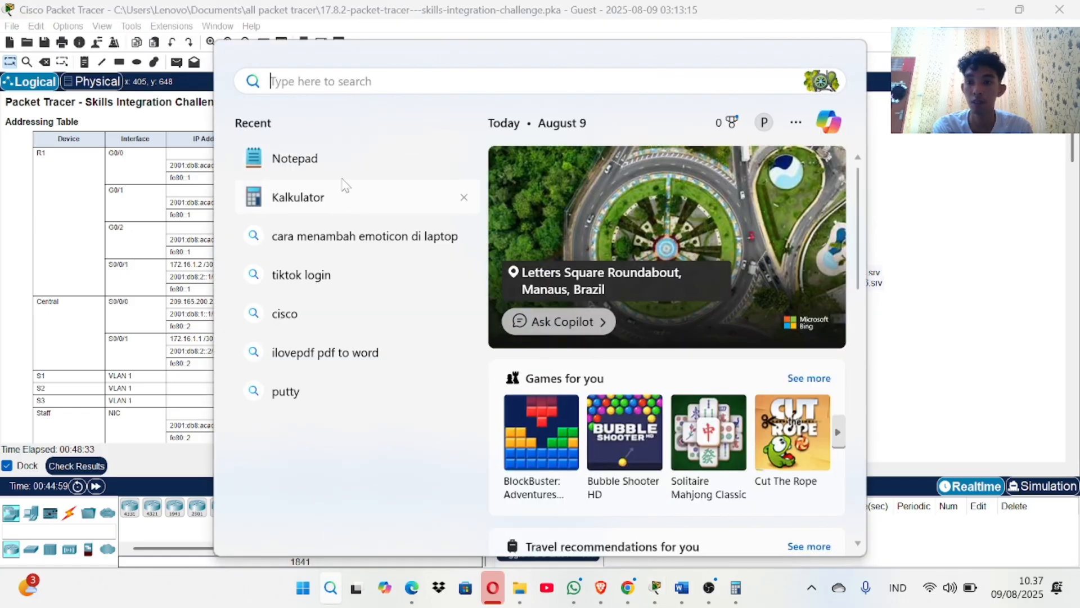
left_click(347, 164)
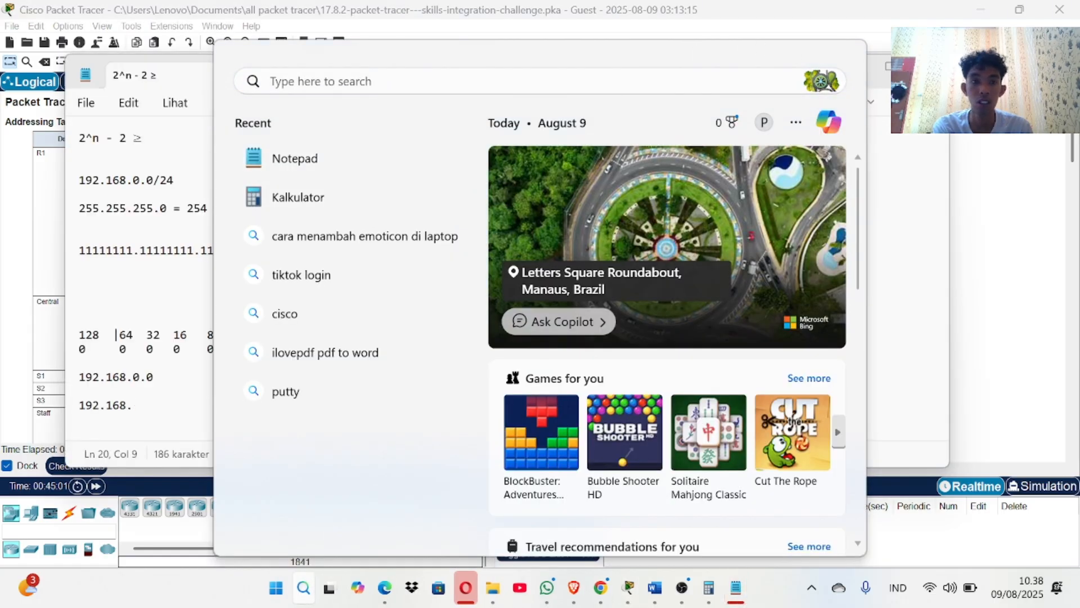
left_click(204, 166)
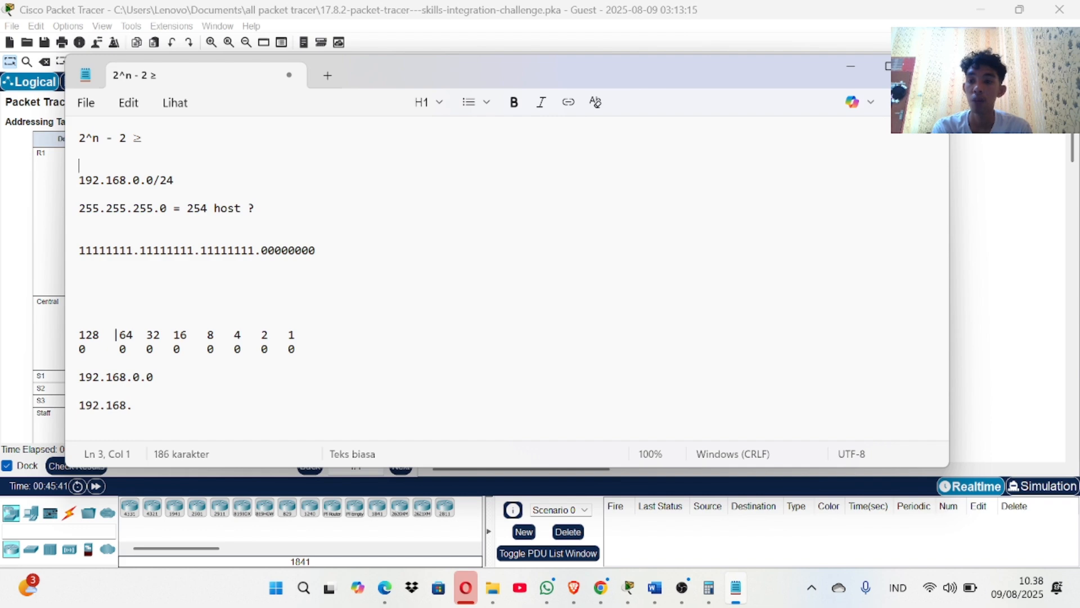
Delete the stray mark before 64 in the bit-value row and launch Calculator.
left_click(116, 335)
key("BackSpace")
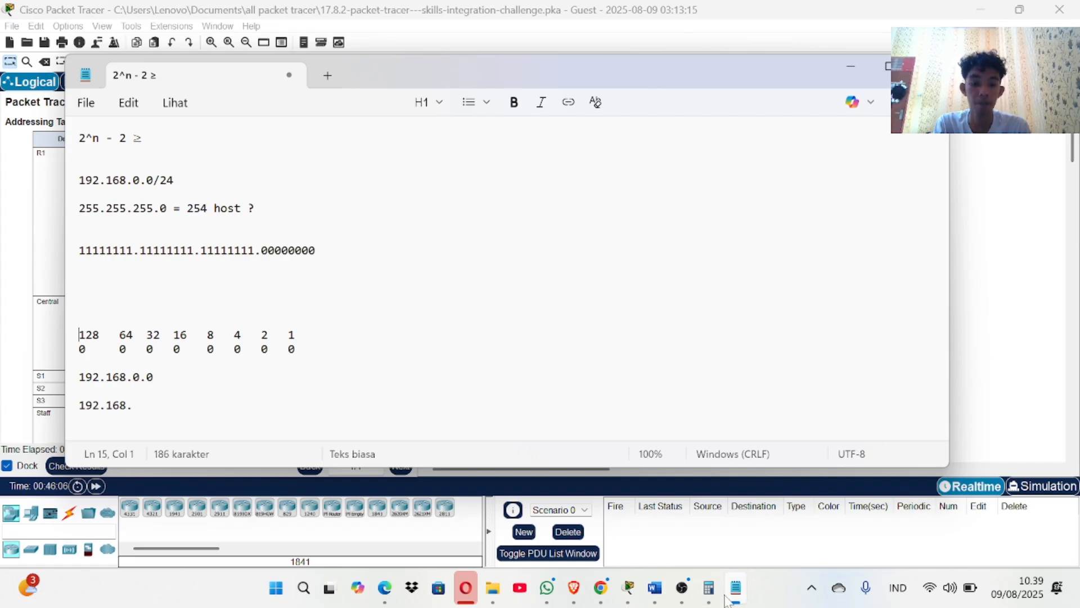
left_click(709, 588)
Calculate 2^8 in the scientific Calculator, giving 256.
left_click(722, 457)
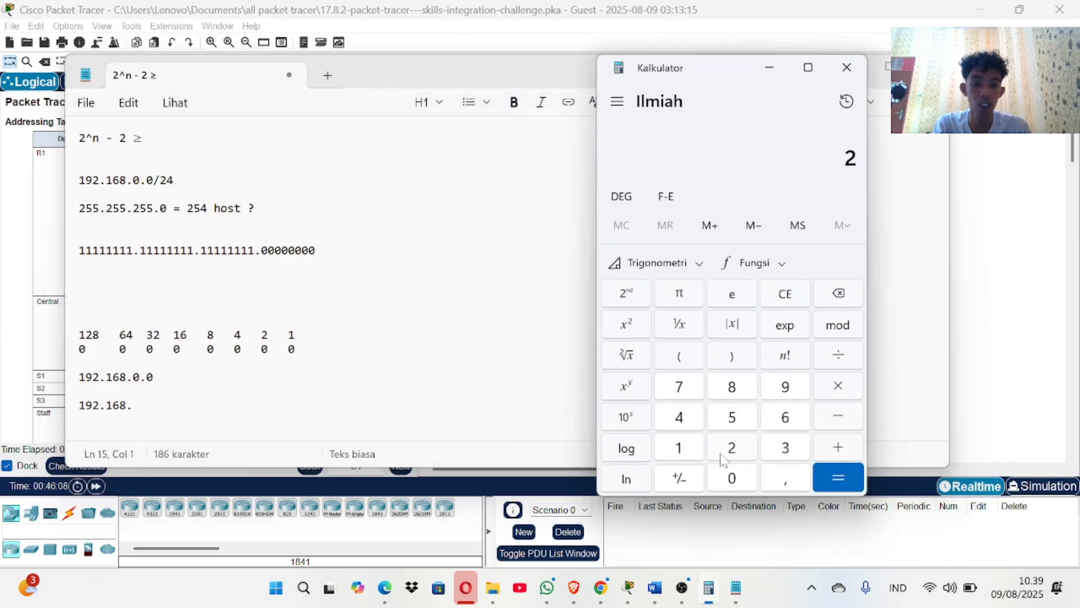
left_click(644, 394)
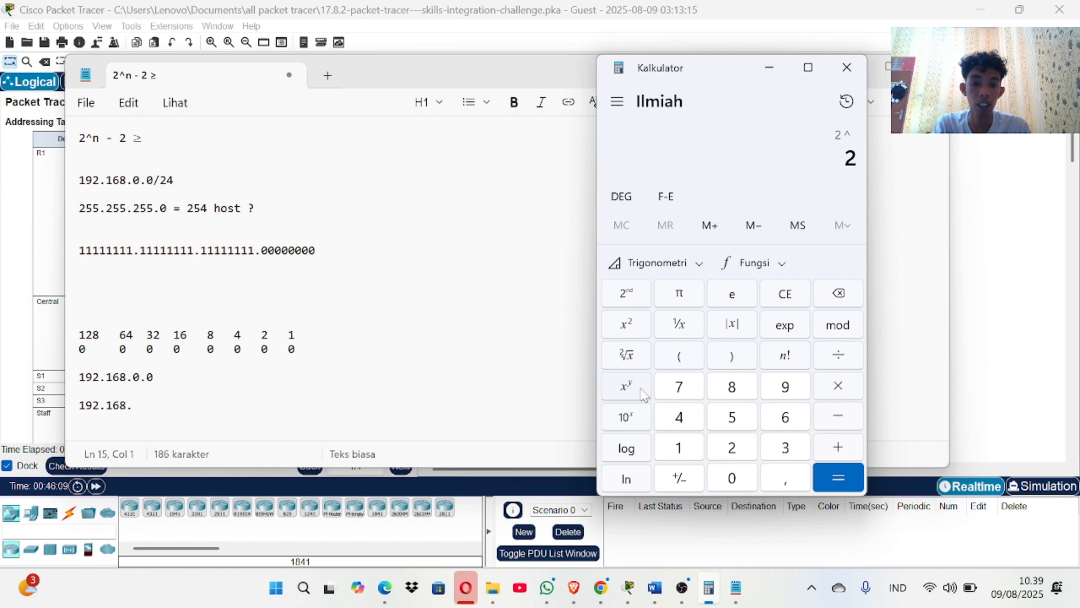
left_click(741, 398)
left_click(844, 485)
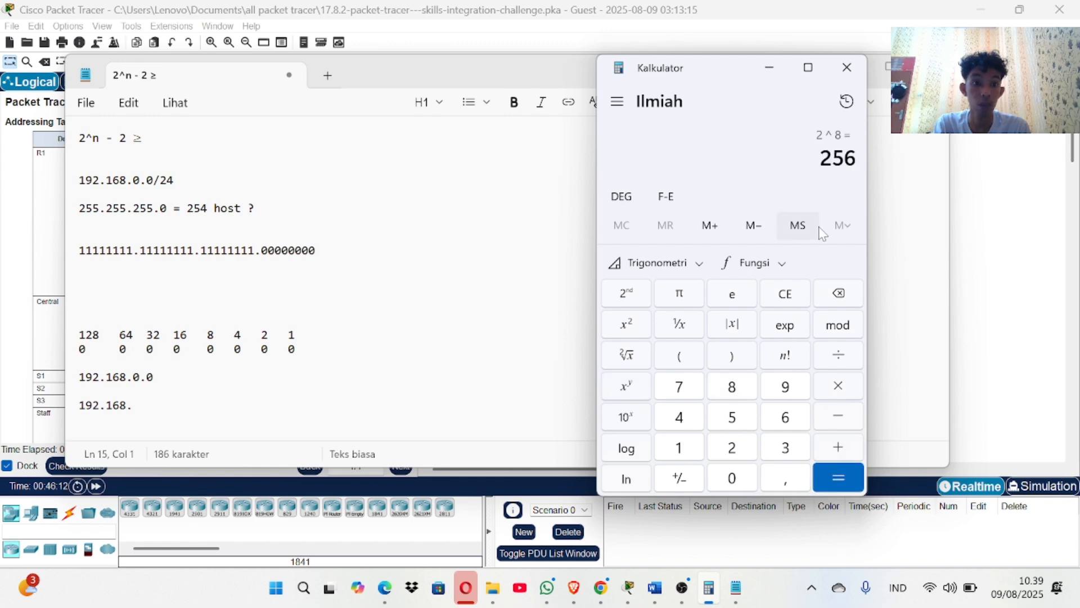
Subtract 2 from 256 to get 254 usable hosts, then minimize the Notepad notes.
left_click(855, 428)
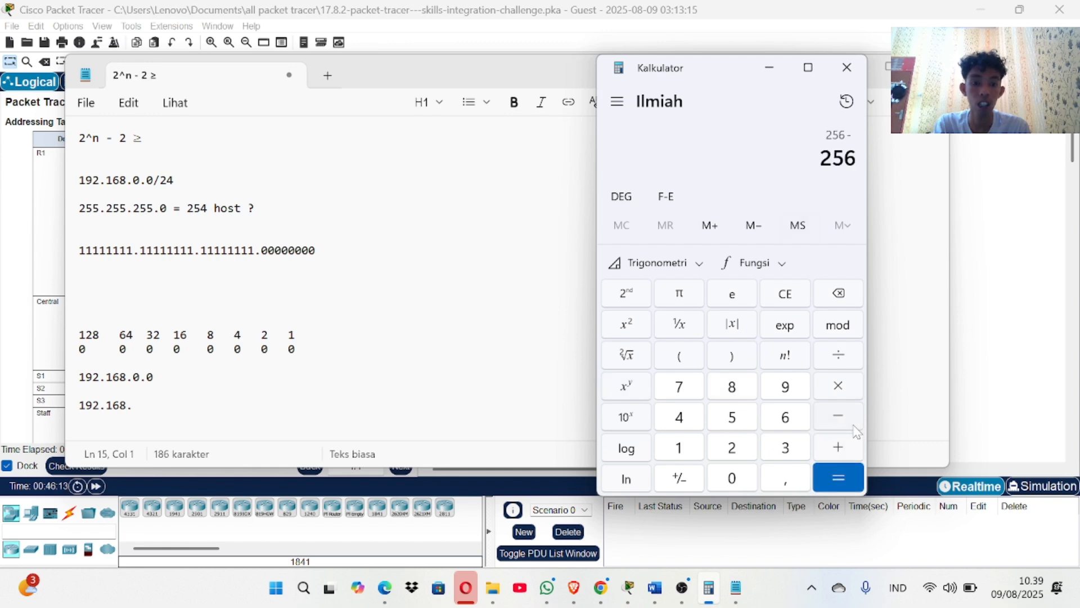
left_click(741, 449)
left_click(837, 477)
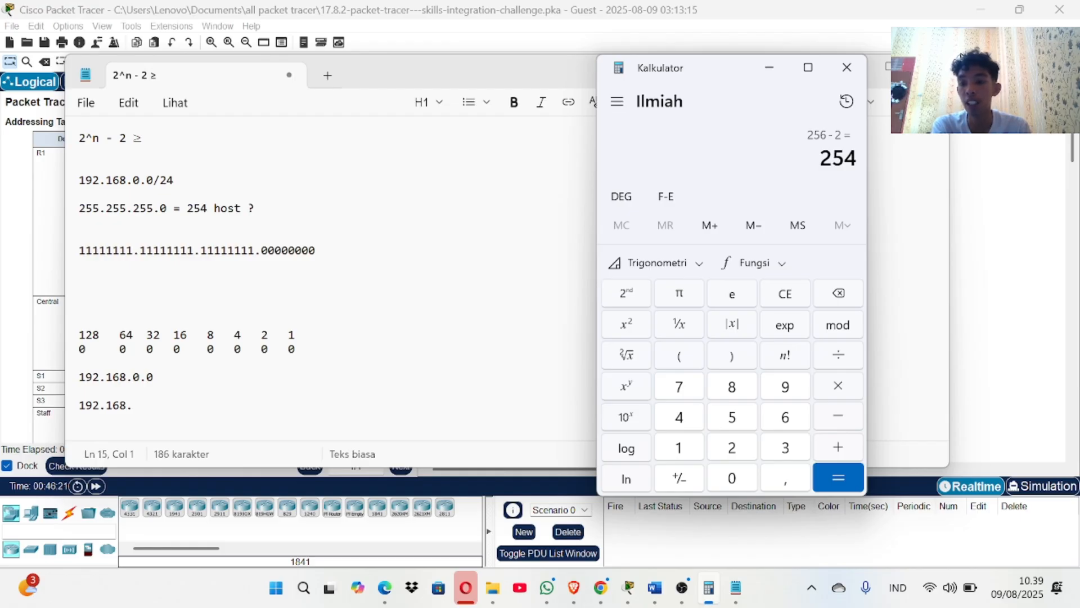
left_click(133, 405)
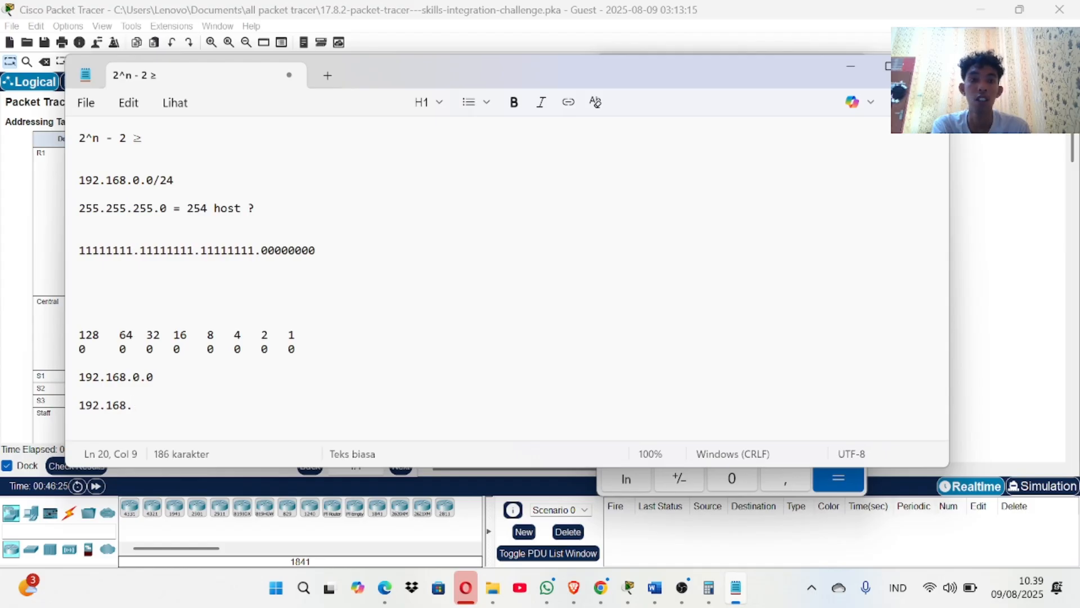
left_click(854, 63)
Review the subnet and IP address tables in the Word document, then return to the Notepad notes.
left_click(529, 185)
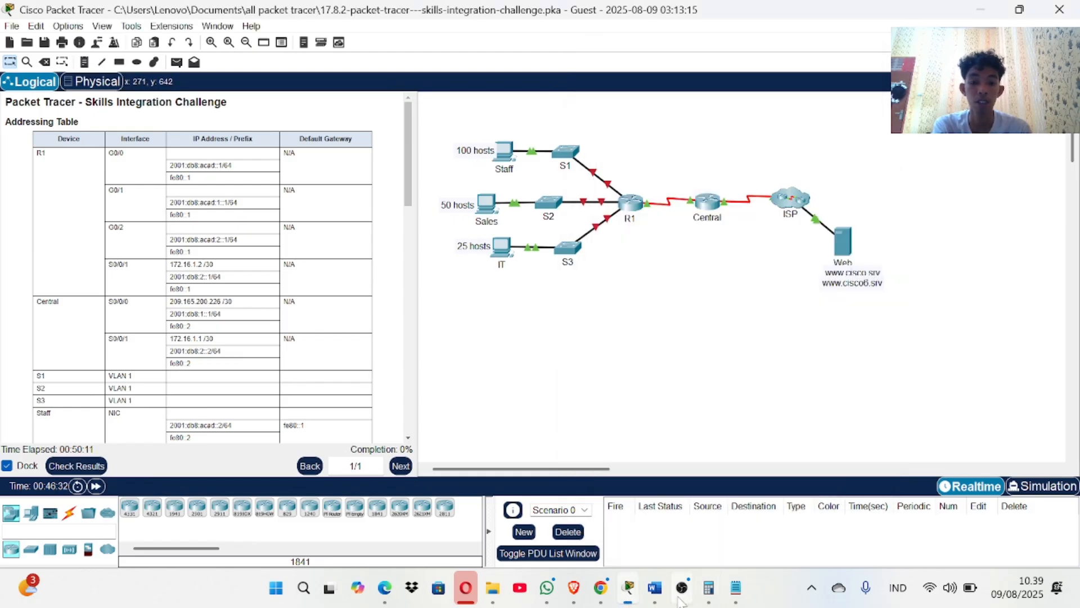
left_click(654, 587)
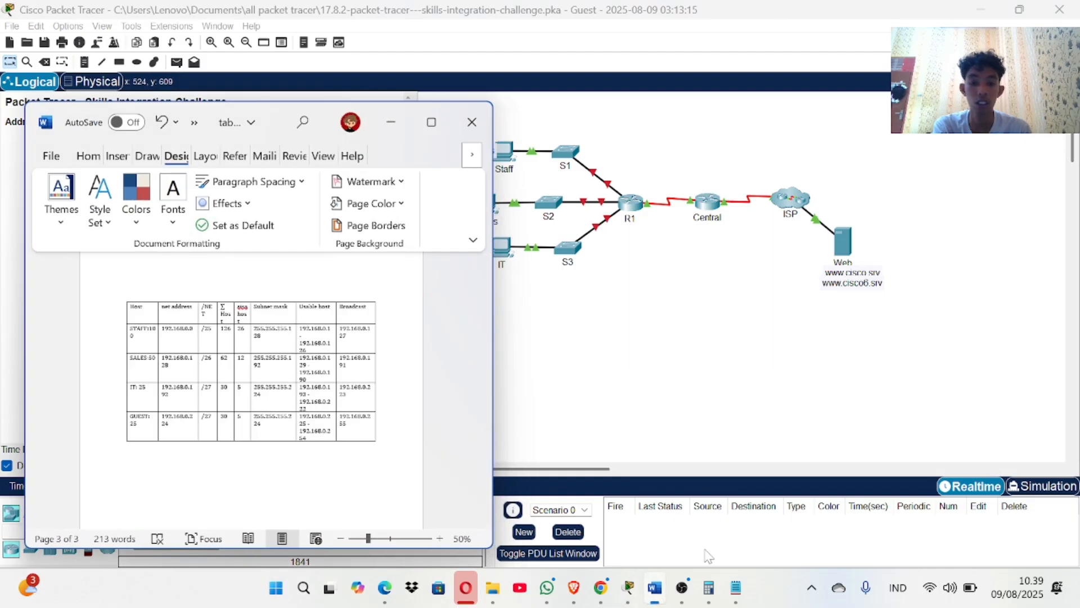
scroll(368, 445, "up", 5)
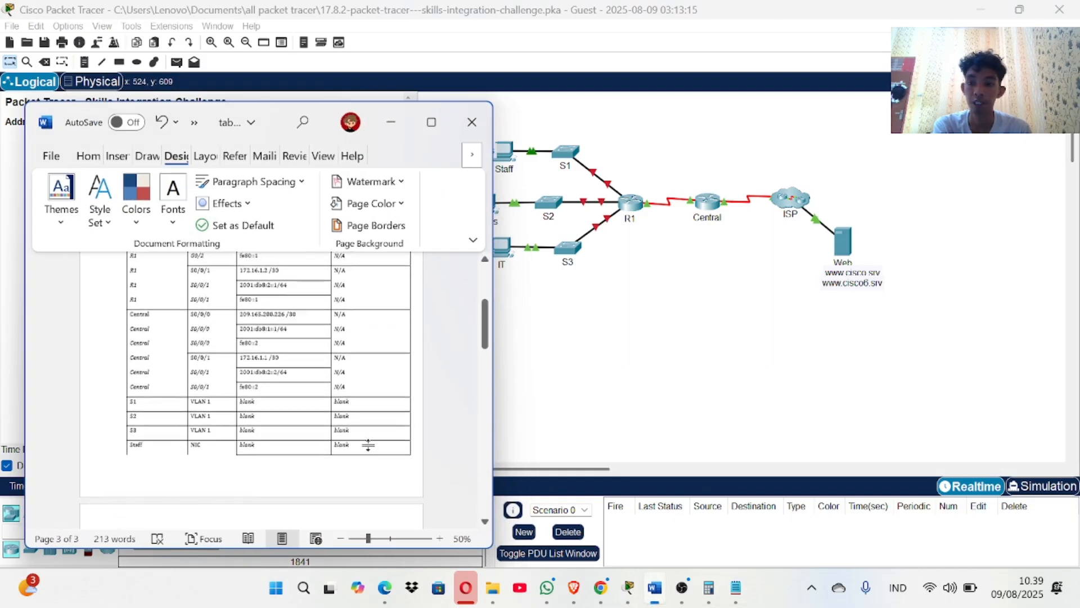
scroll(368, 445, "up", 5)
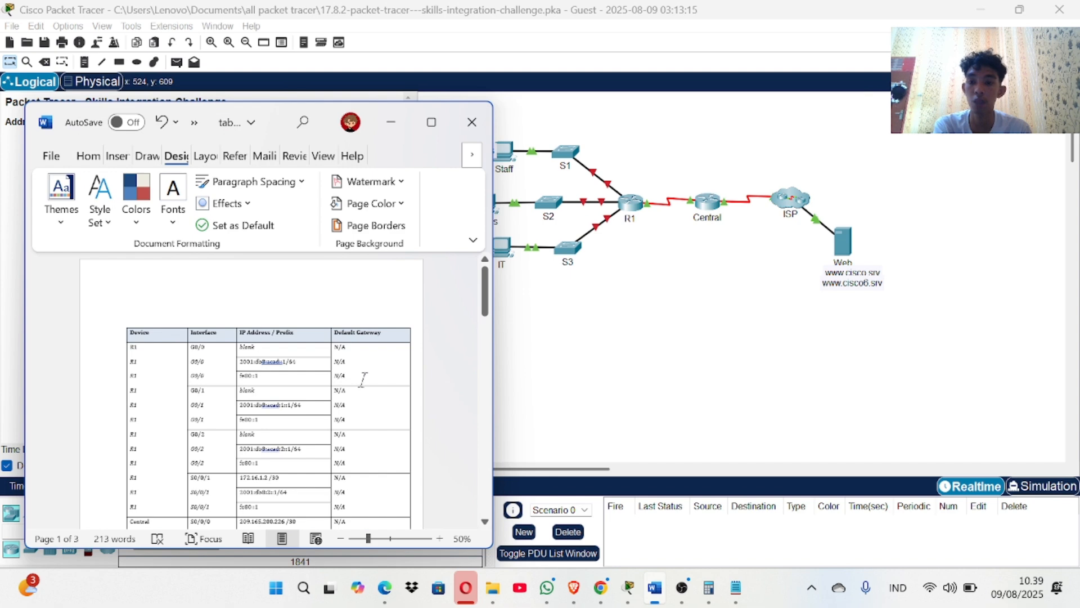
scroll(286, 344, "down", 2)
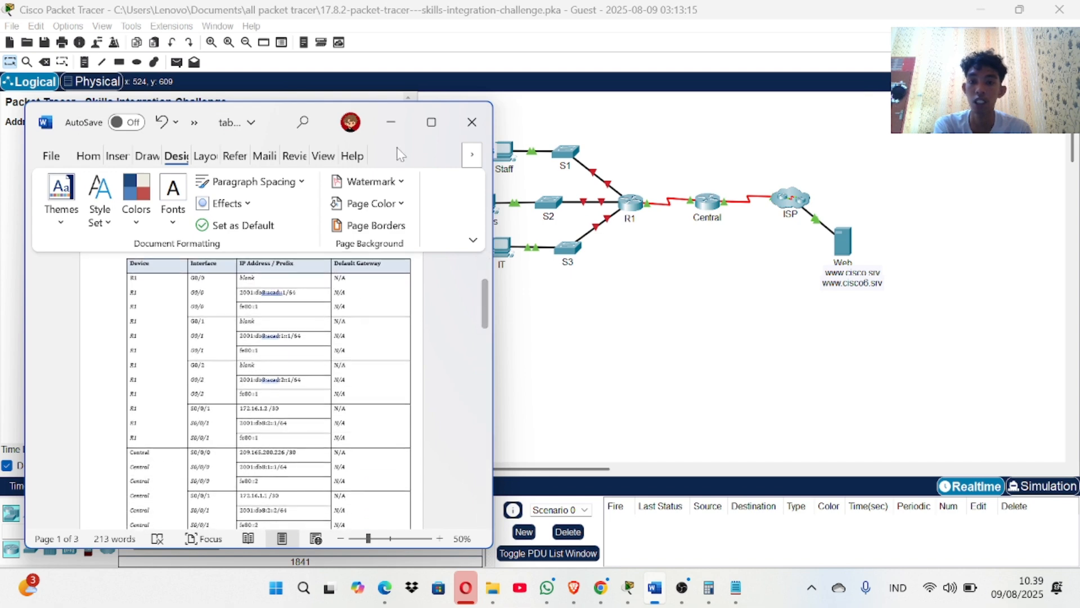
left_click(391, 122)
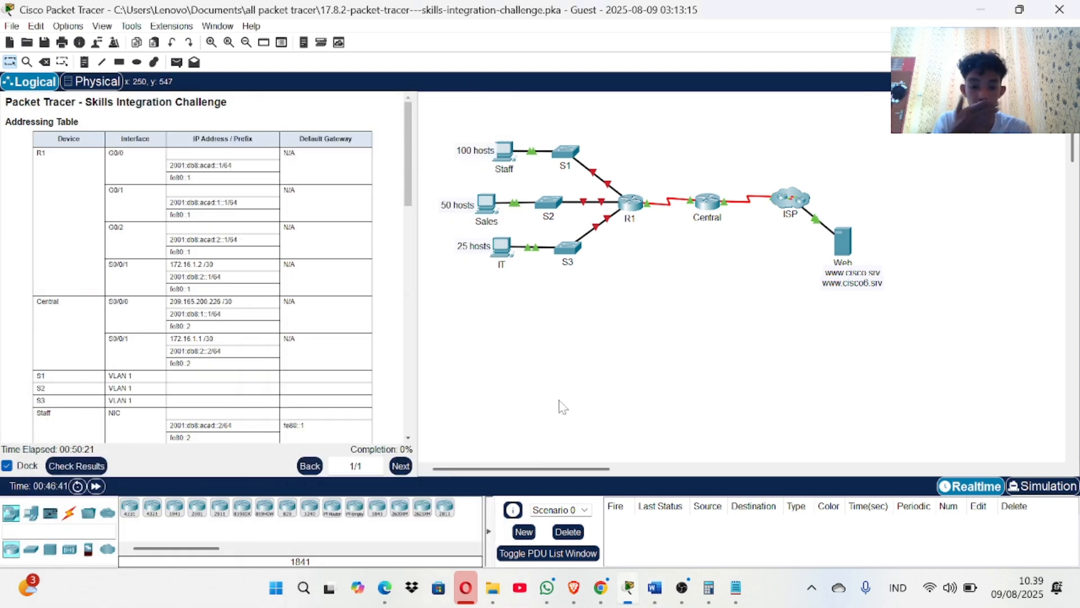
left_click(736, 588)
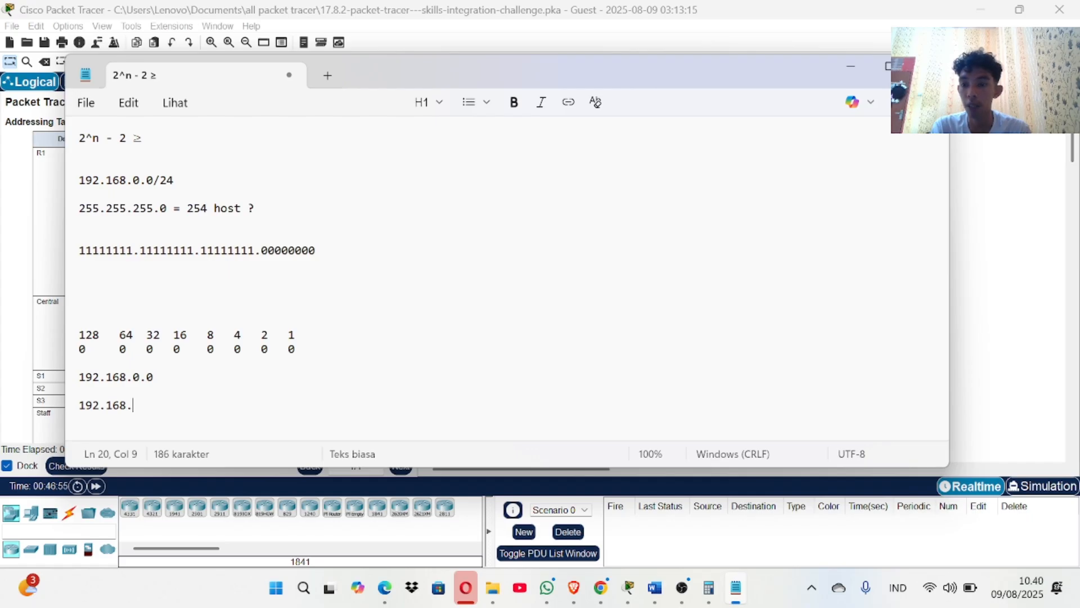
Line the 0 row up under 64 in the notes and compute 2^7 = 128 in Calculator.
left_click(119, 335)
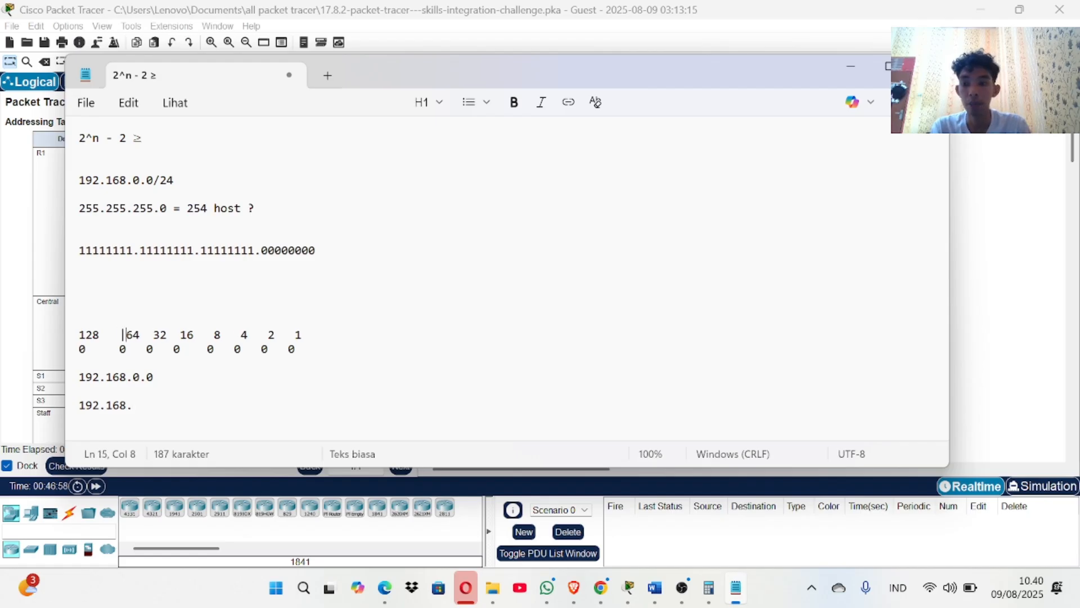
key("Left")
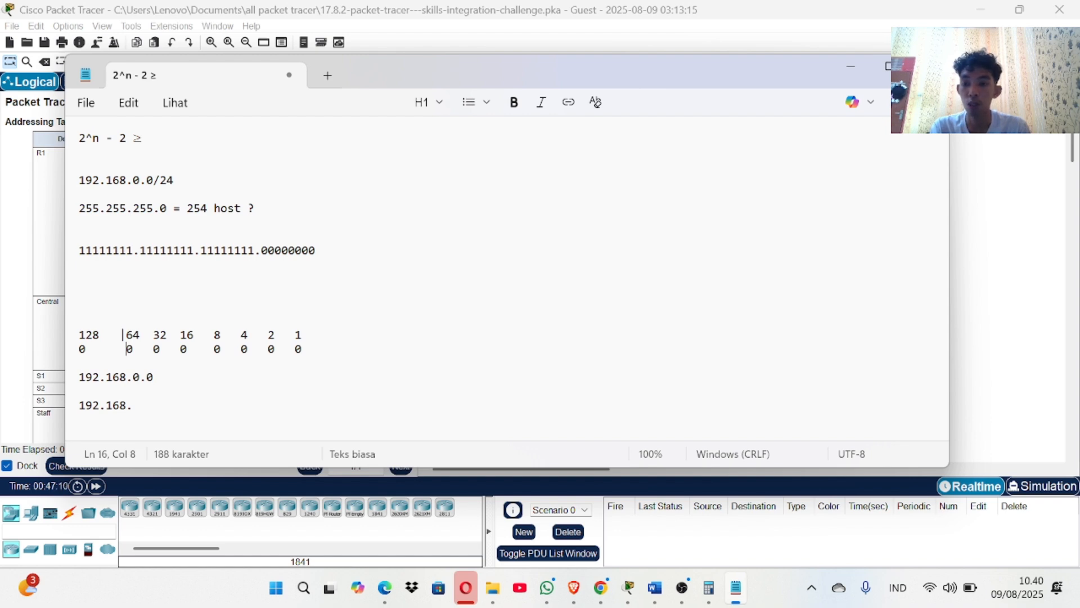
left_click(708, 587)
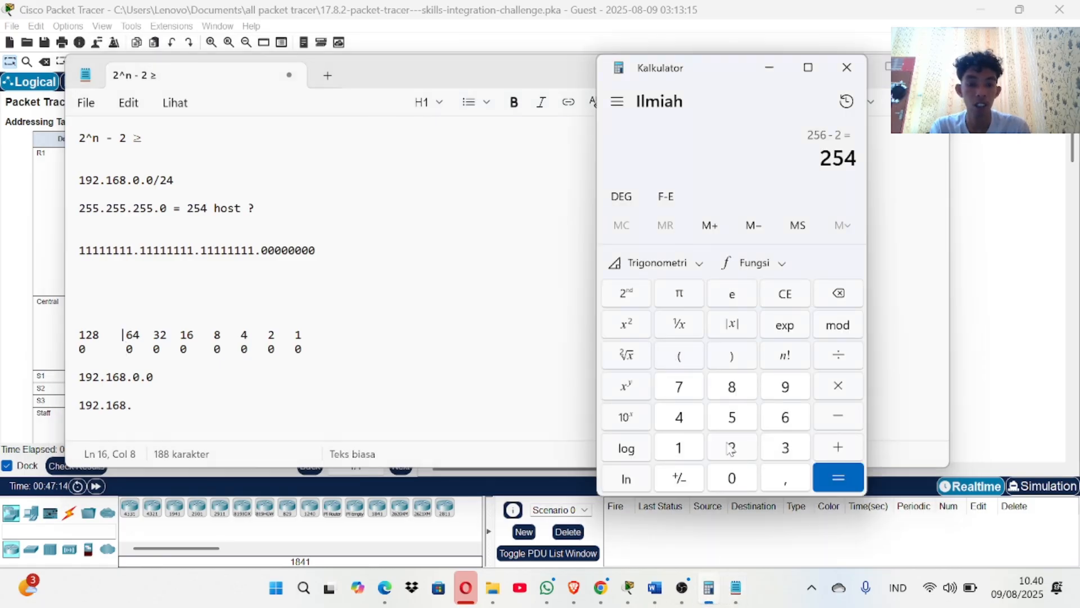
left_click(731, 448)
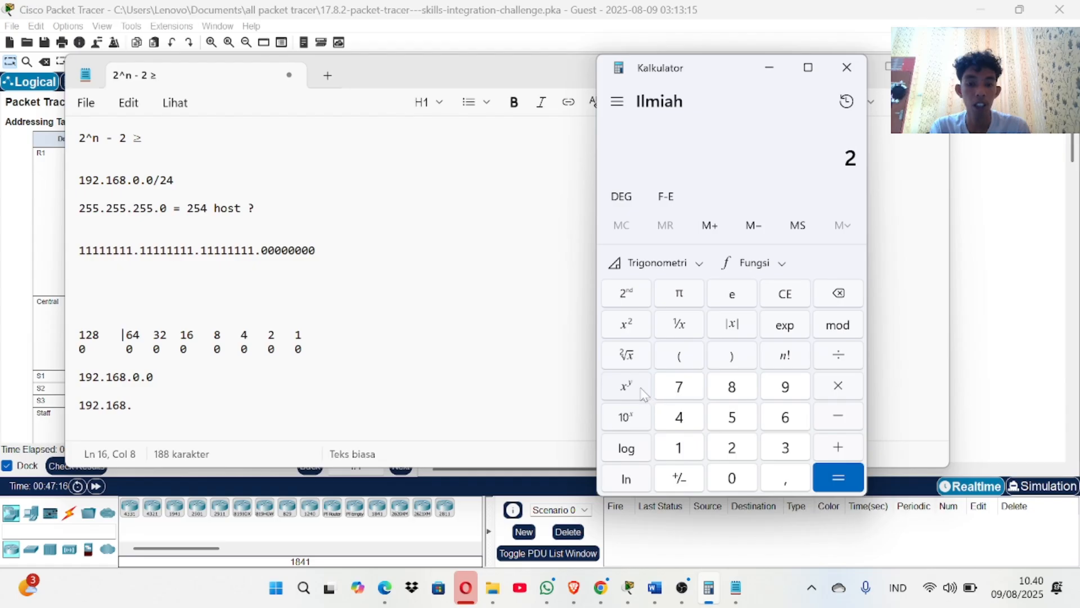
left_click(644, 393)
left_click(685, 394)
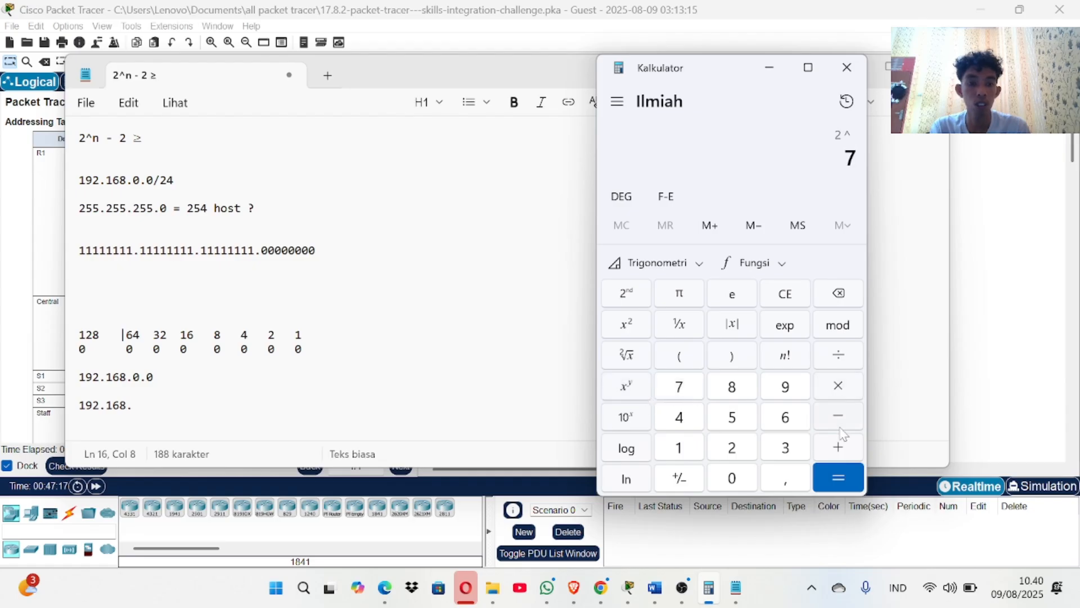
left_click(837, 474)
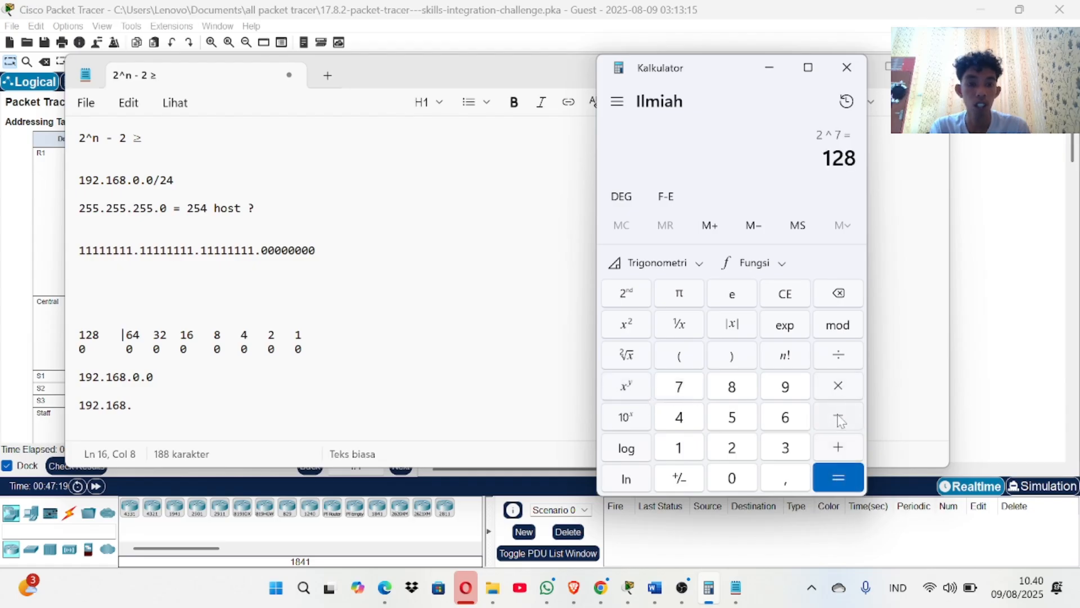
Subtract 2 from 128 to get 126 usable hosts.
left_click(839, 418)
left_click(739, 448)
left_click(830, 478)
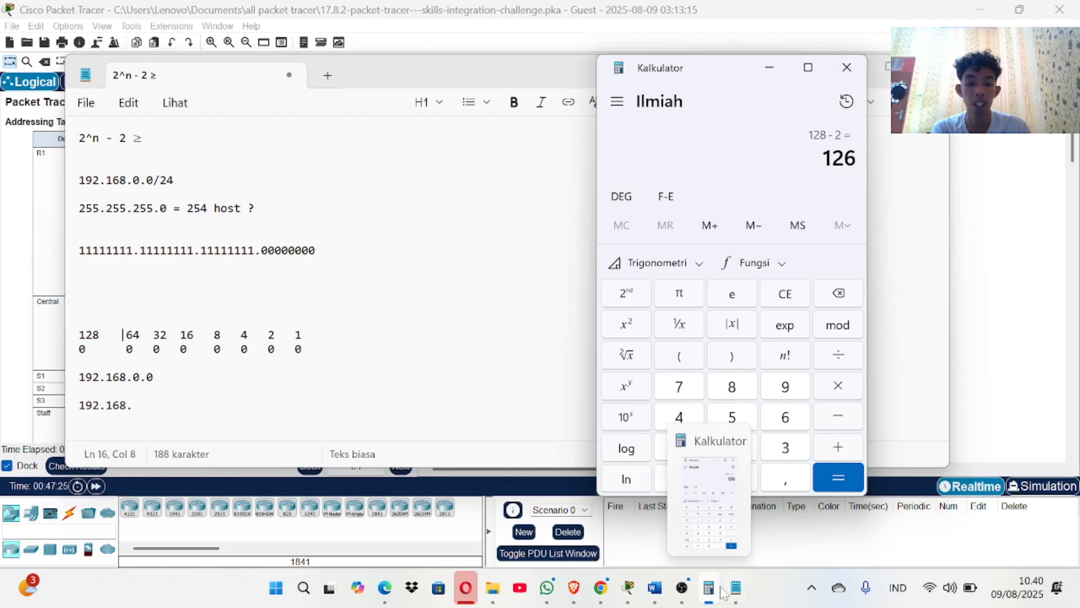
left_click(655, 587)
Maximize the Word addressing document, scroll to page 3's subnet table and select STAFF's /25 prefix.
scroll(274, 388, "down", 5)
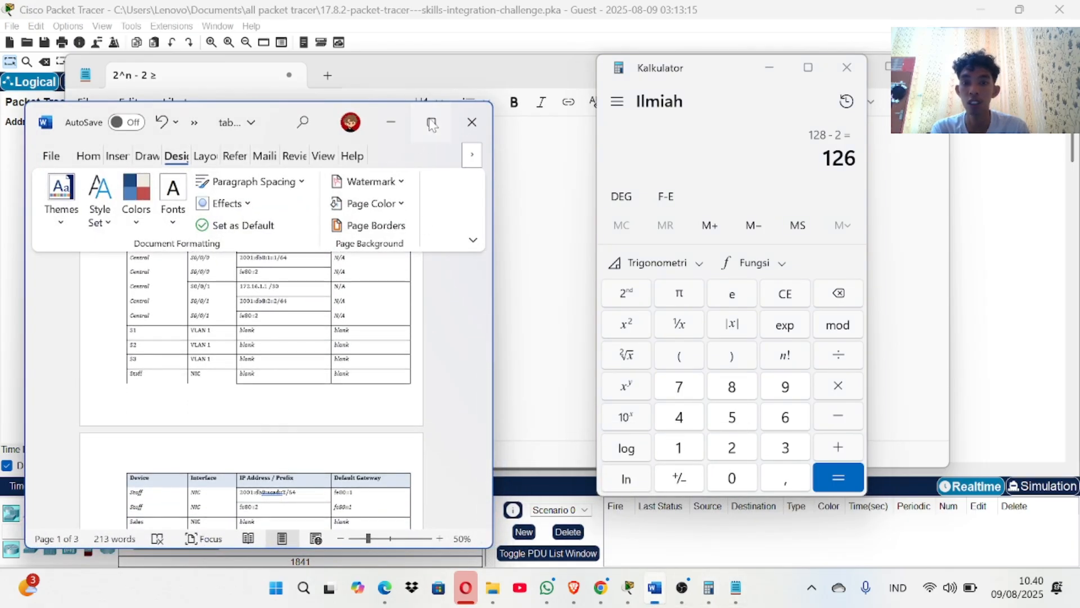
left_click(431, 122)
scroll(532, 349, "up", 4, "ctrl")
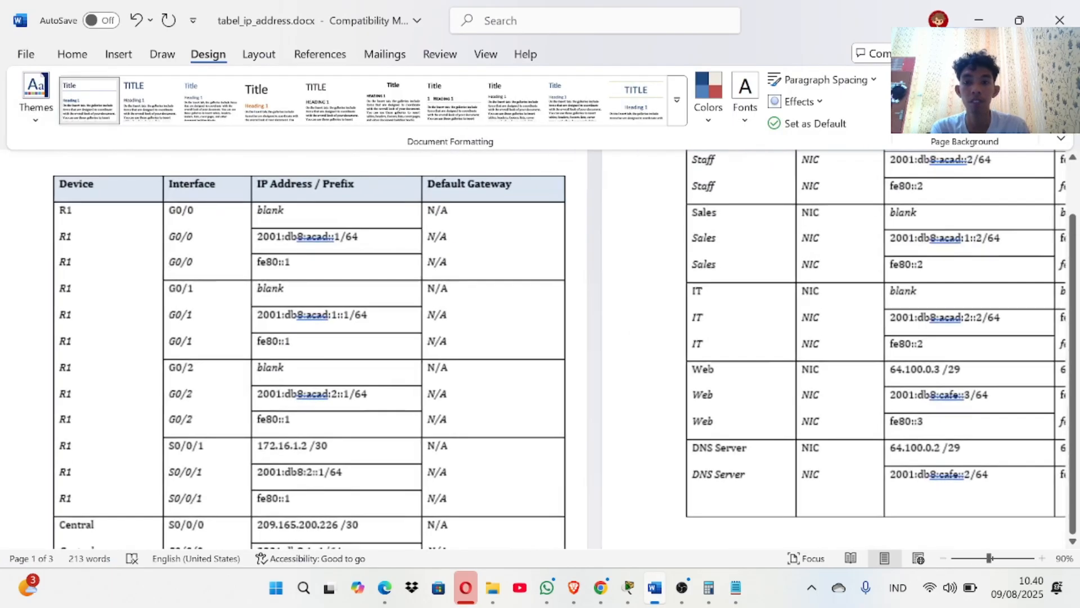
scroll(532, 349, "down", 15)
scroll(362, 299, "up", 4)
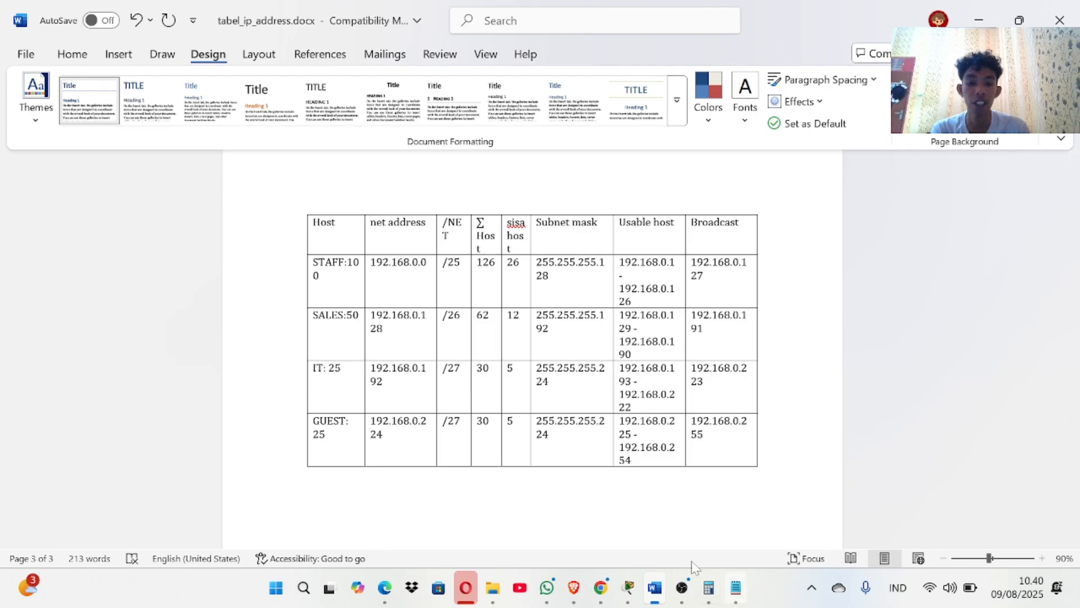
left_click_drag(460, 262, 443, 262)
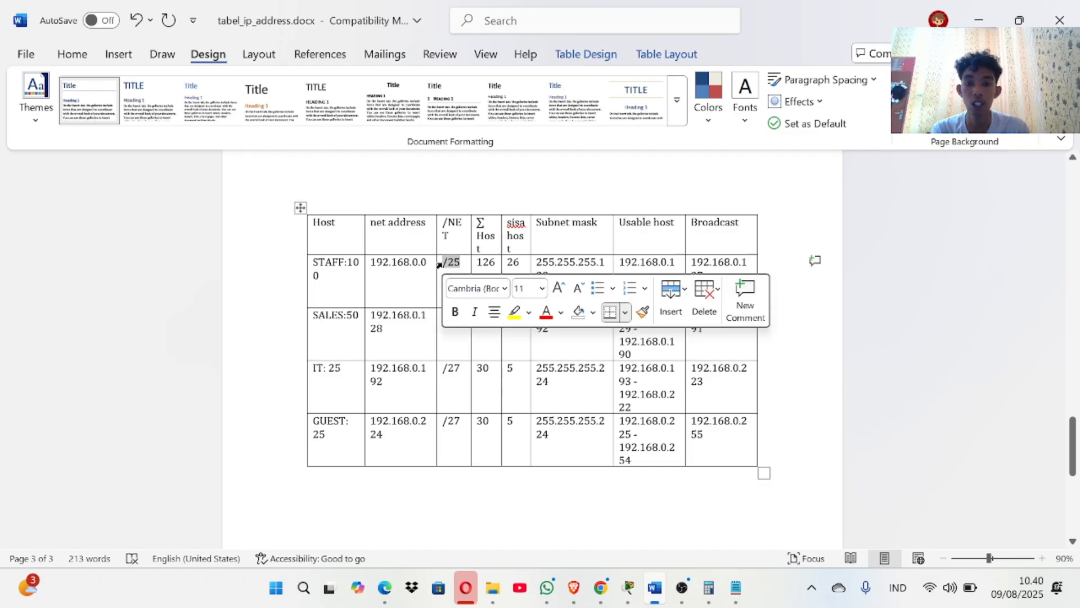
left_click(736, 588)
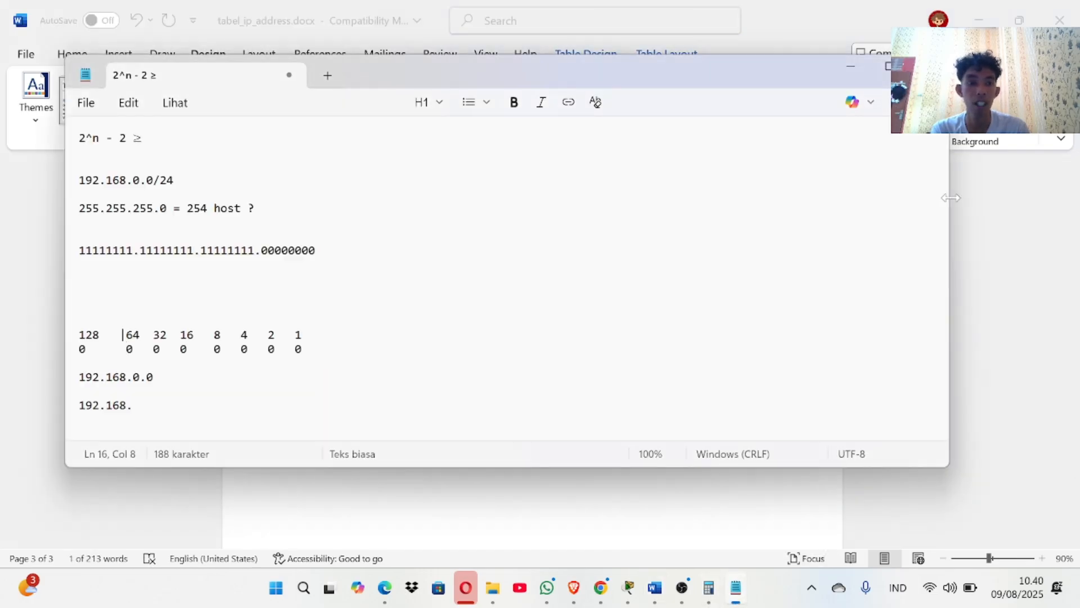
Narrow the Notepad notes window and move it to the right beside the subnet table.
left_click_drag(948, 197, 433, 219)
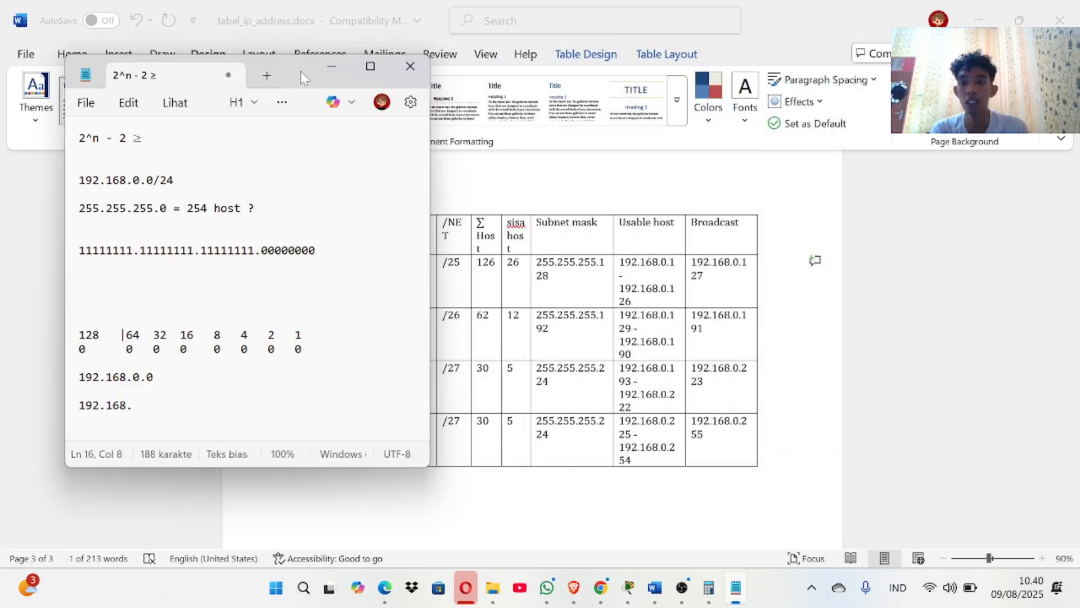
left_click_drag(301, 71, 943, 163)
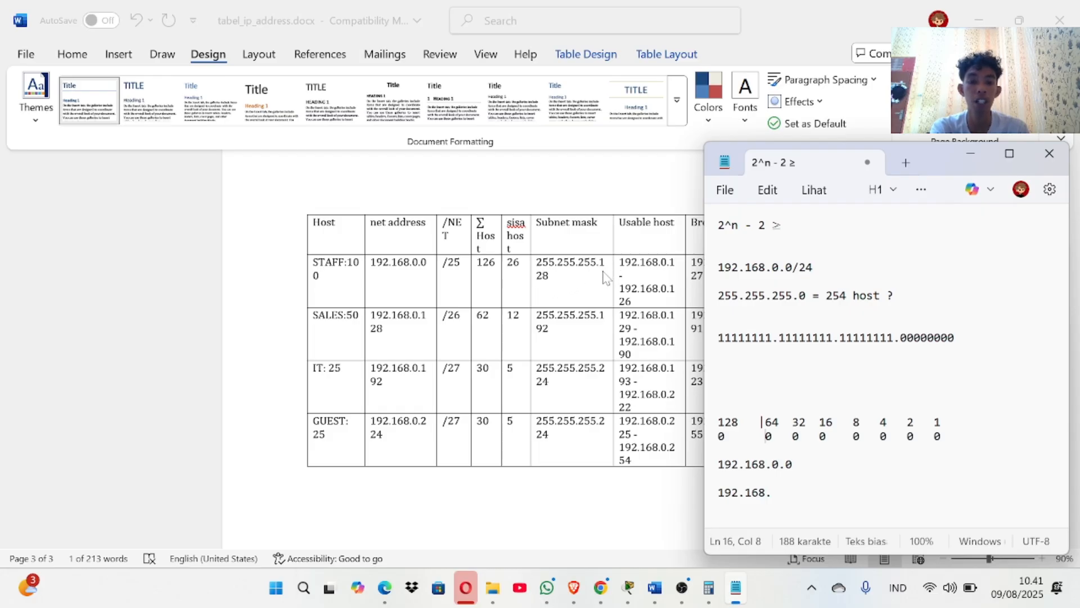
left_click_drag(738, 422, 719, 422)
left_click(721, 422)
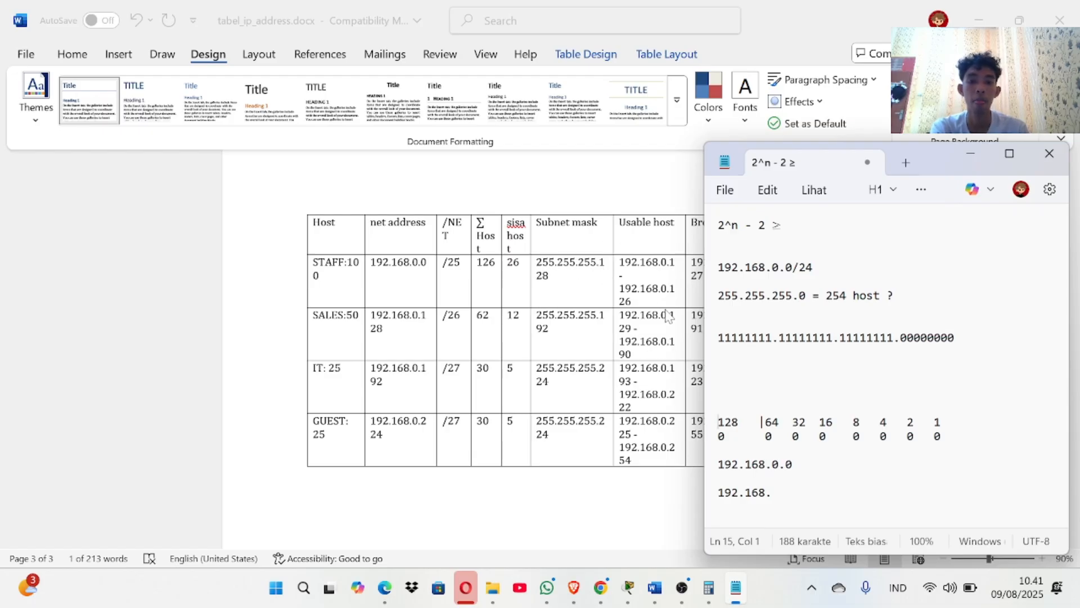
Delete the extra space before 64 in the bit-value row and bring Calculator back.
key("alt+Tab")
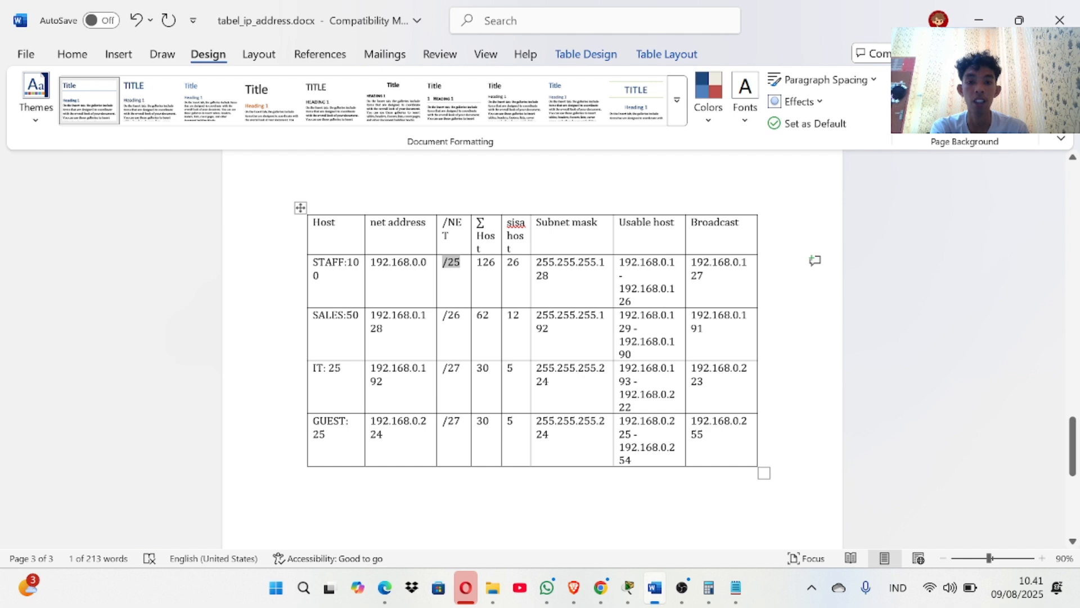
left_click(736, 587)
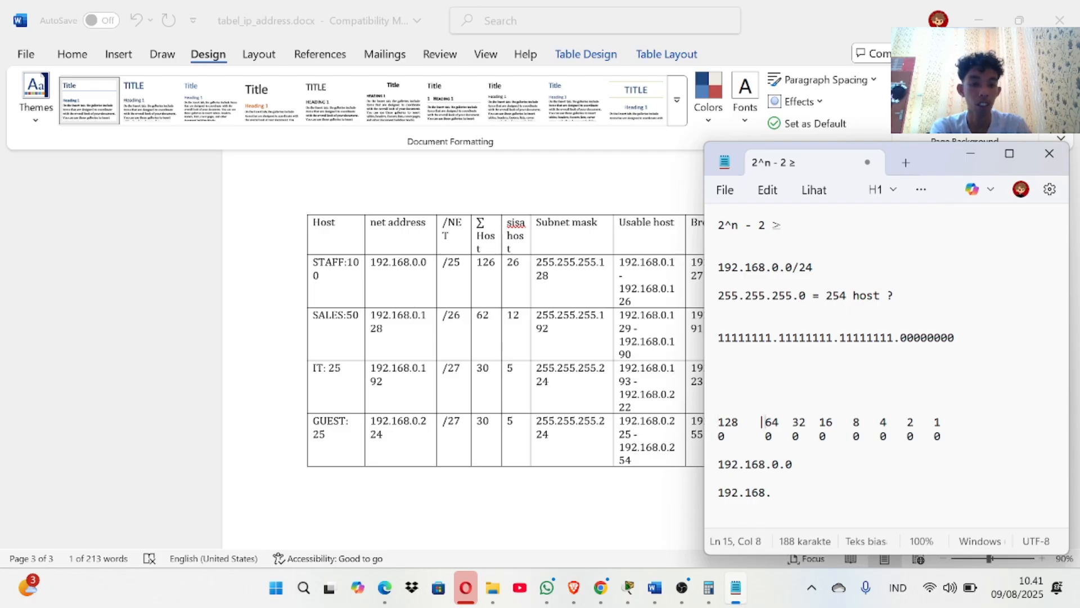
key("BackSpace")
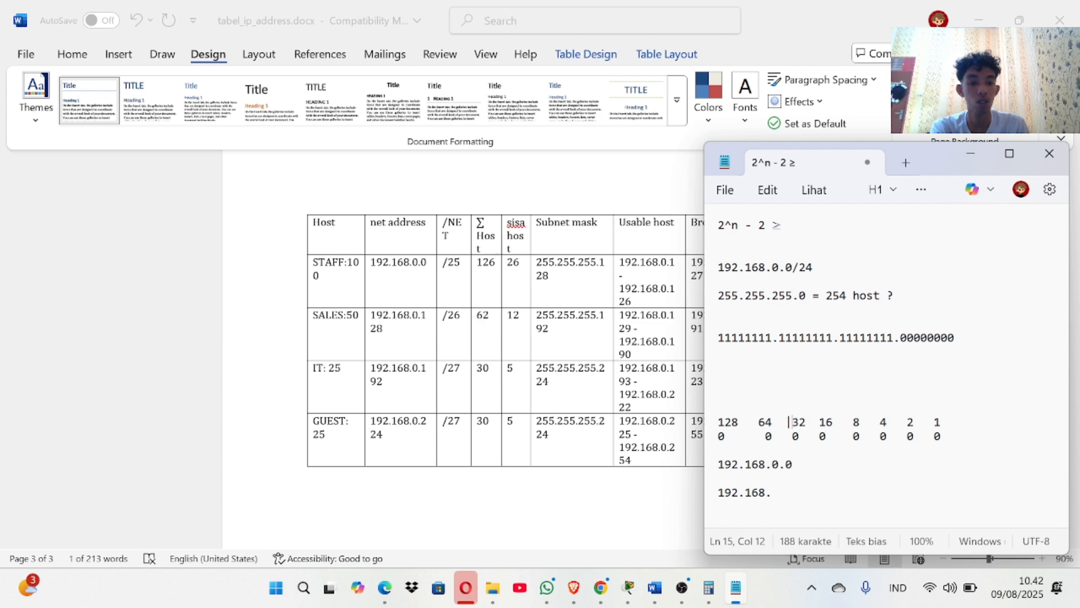
left_click(708, 586)
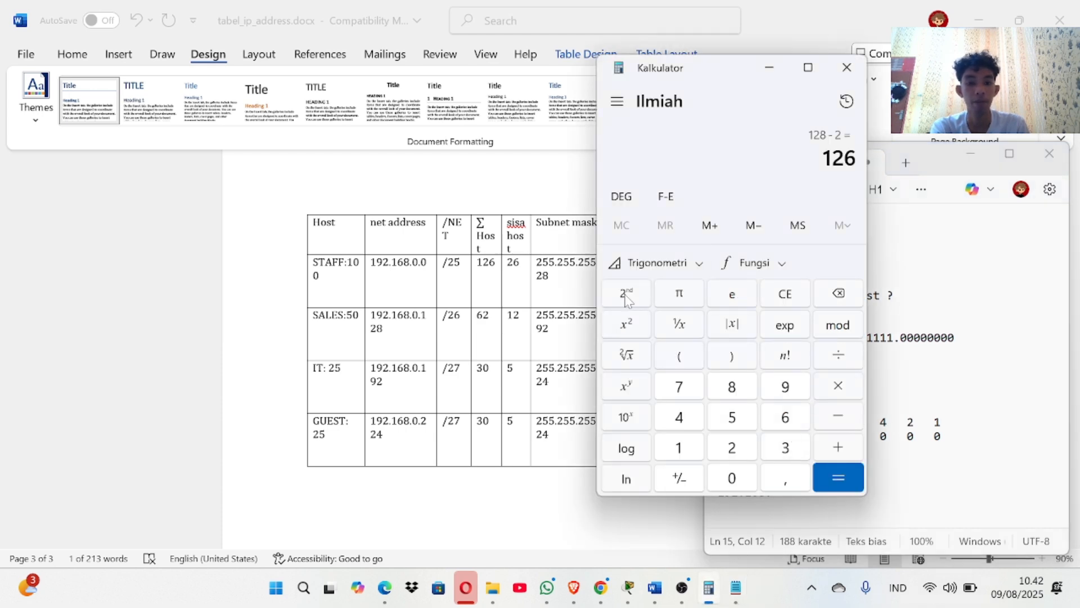
Clear Calculator, compute 2^6 − 2 = 62 hosts, and minimize it.
left_click(786, 297)
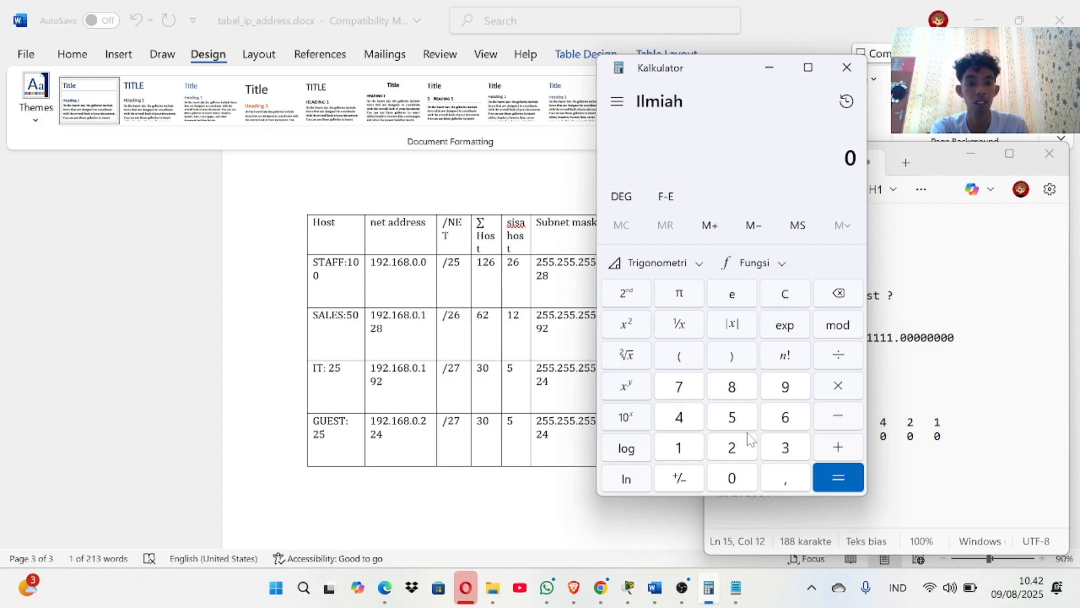
left_click(735, 453)
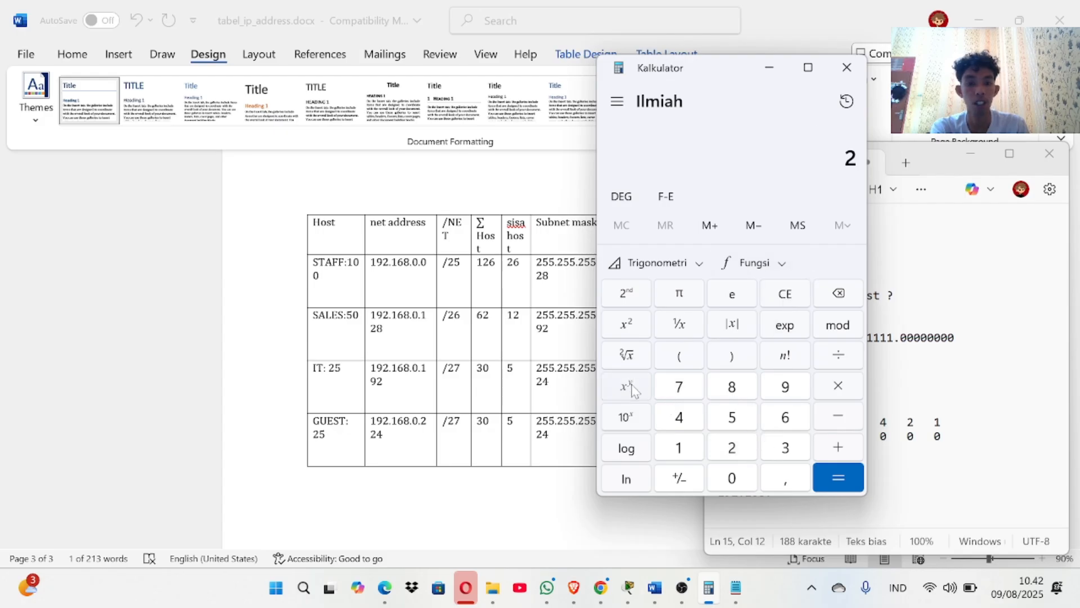
left_click(628, 387)
left_click(770, 419)
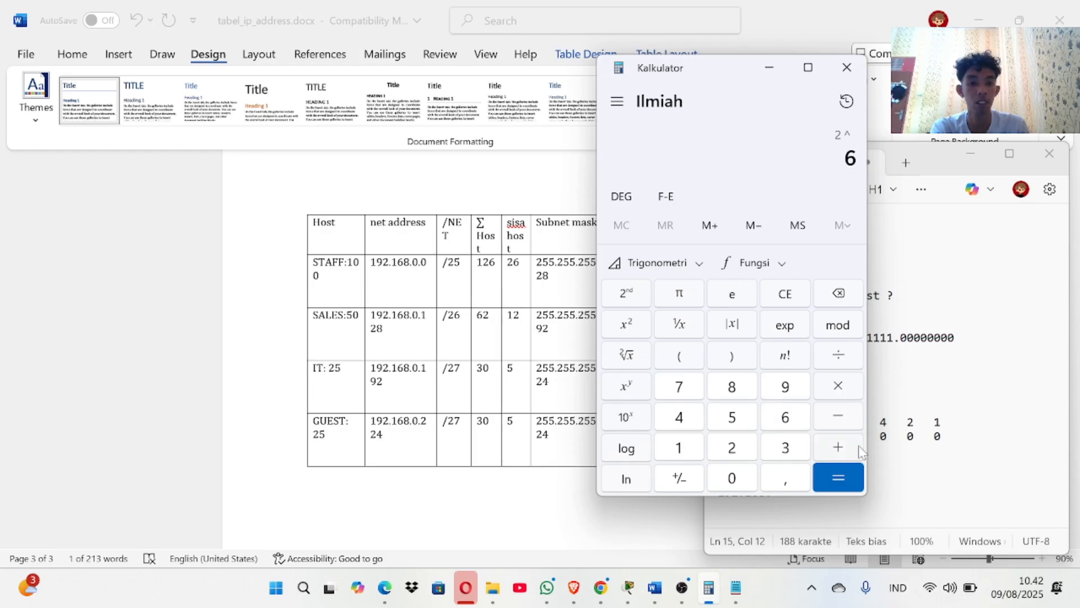
left_click(852, 467)
left_click(854, 425)
left_click(747, 448)
left_click(842, 476)
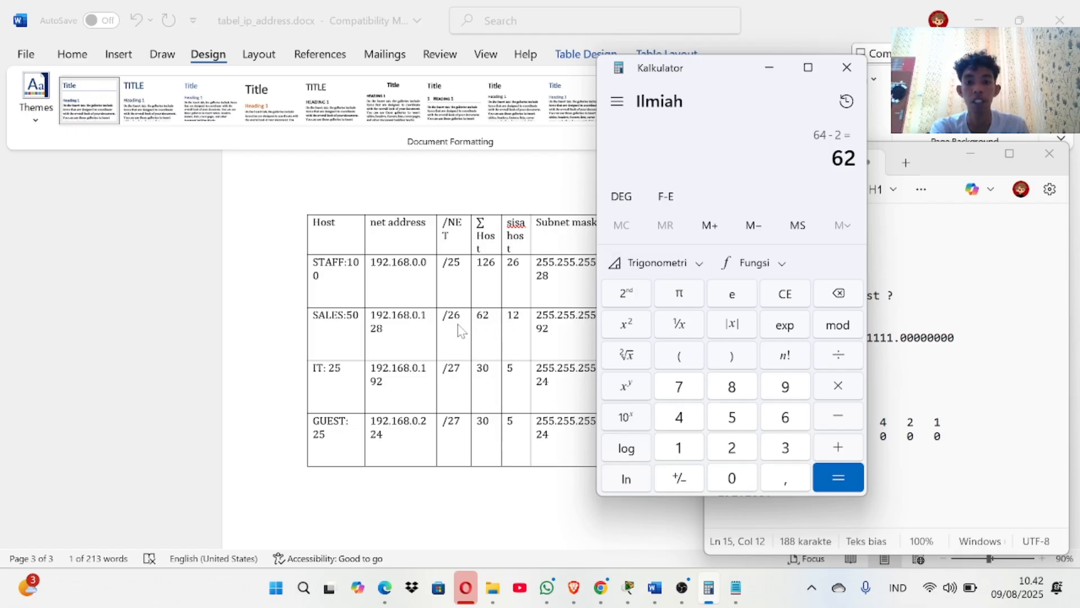
left_click(769, 67)
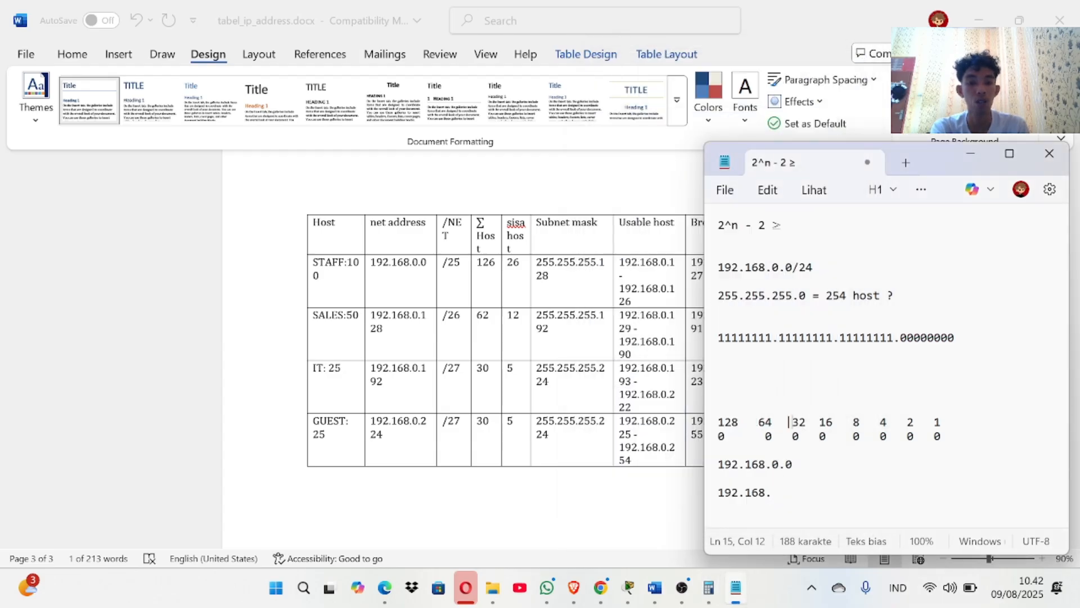
Compare the zeros in the notes with the SALES subnet mask 255.255.255.192 in Word.
left_click_drag(771, 437, 719, 437)
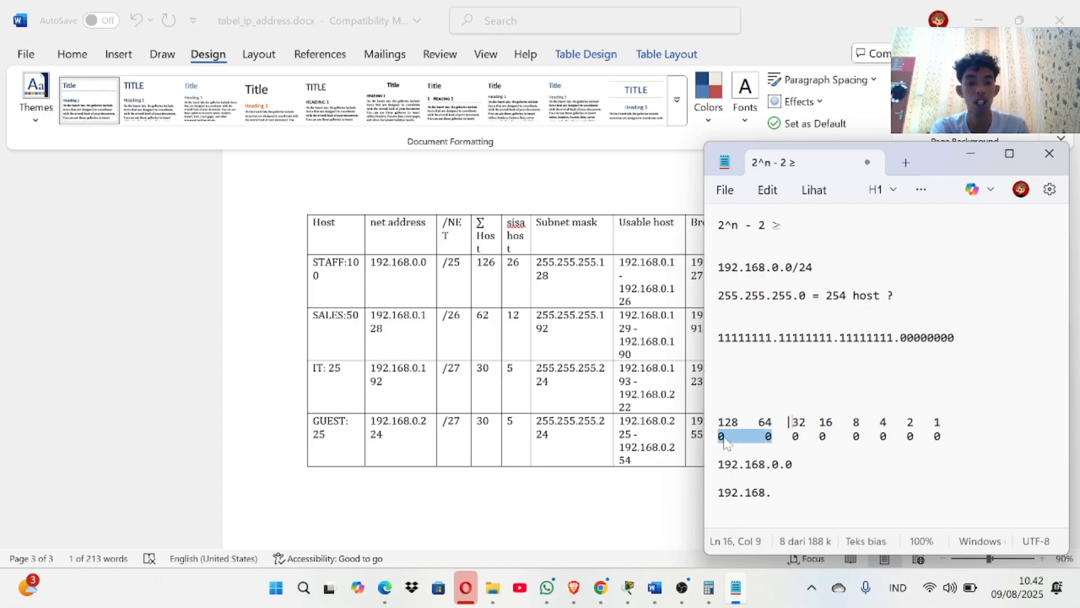
left_click(724, 439)
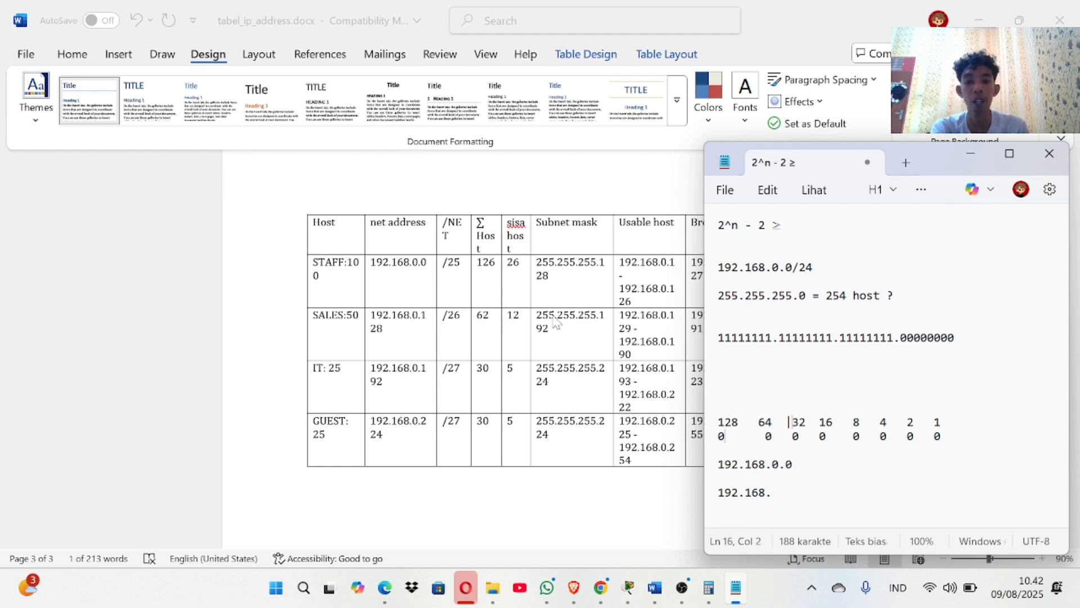
key("alt+Tab")
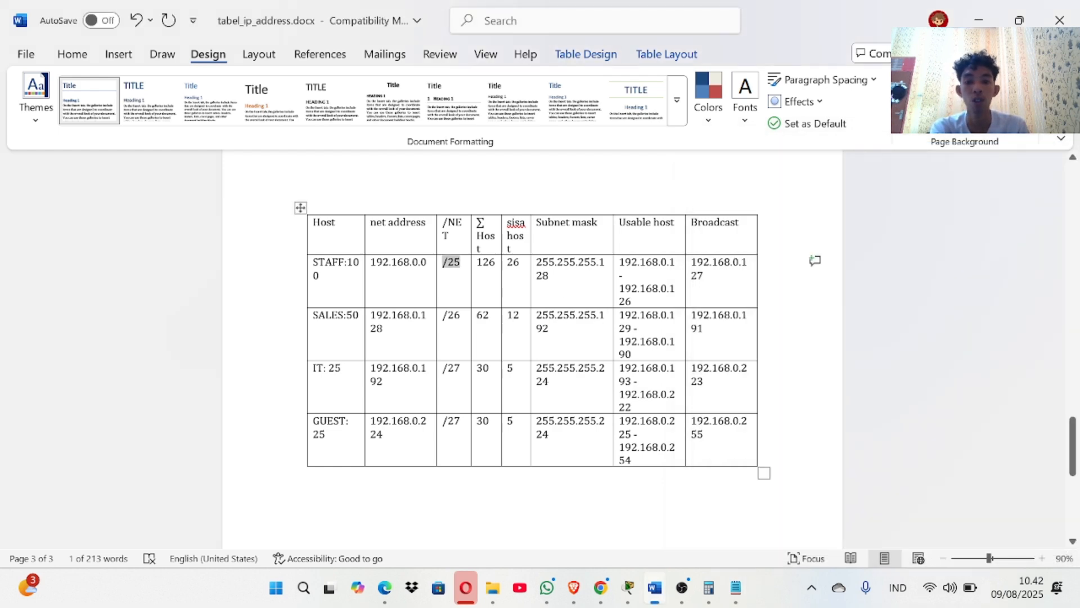
double_click(547, 327)
left_click(548, 328)
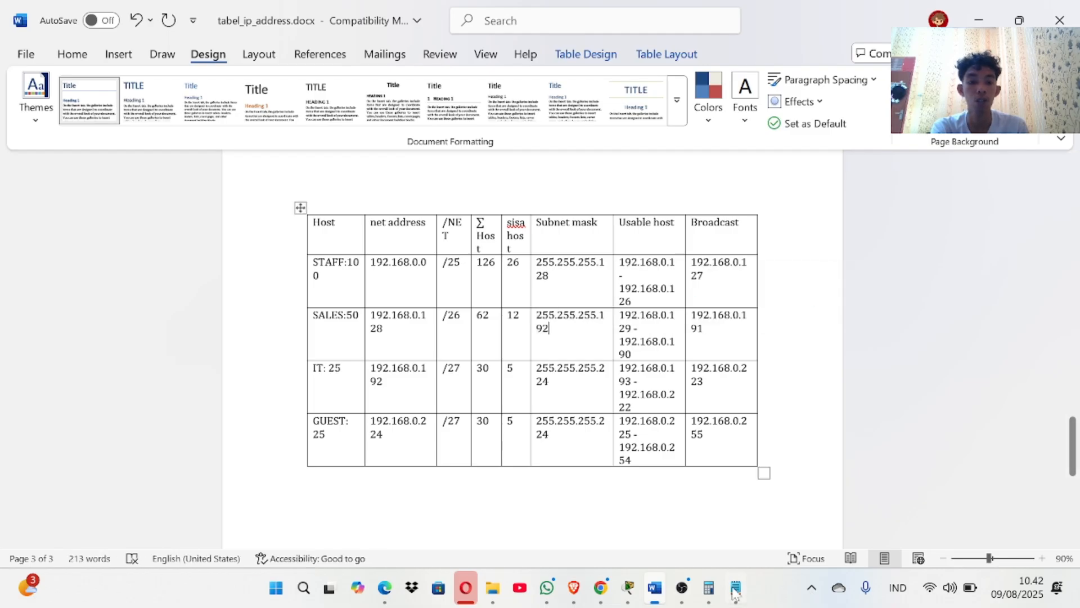
key("alt+Tab")
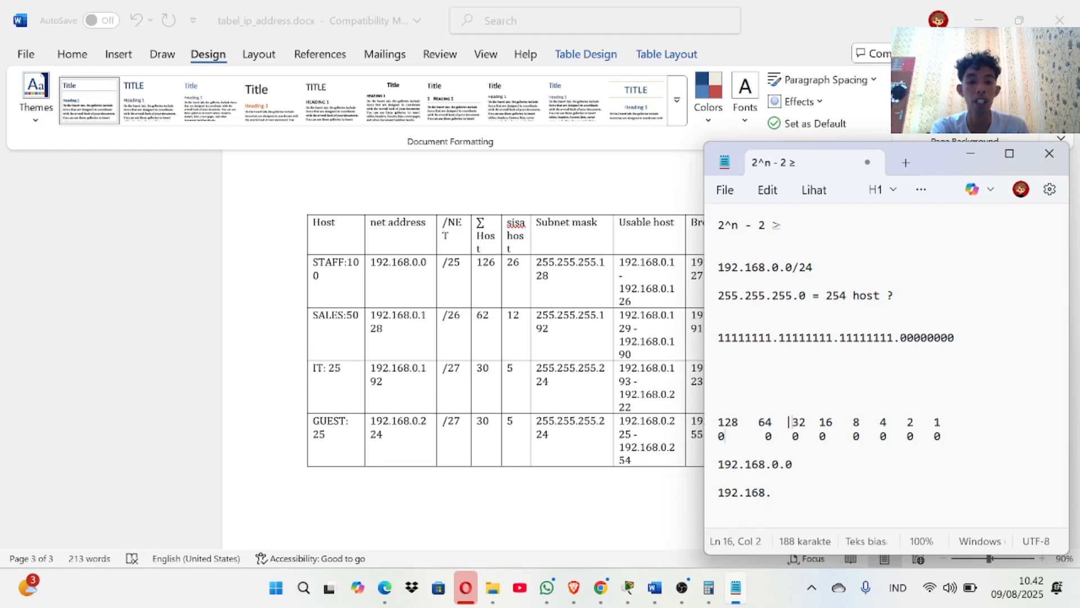
Check the 128 and 64 bit values in the notes against the Word subnet table.
key("Up")
key("Home")
key("shift+Right")
key("shift+Right")
key("shift+Right")
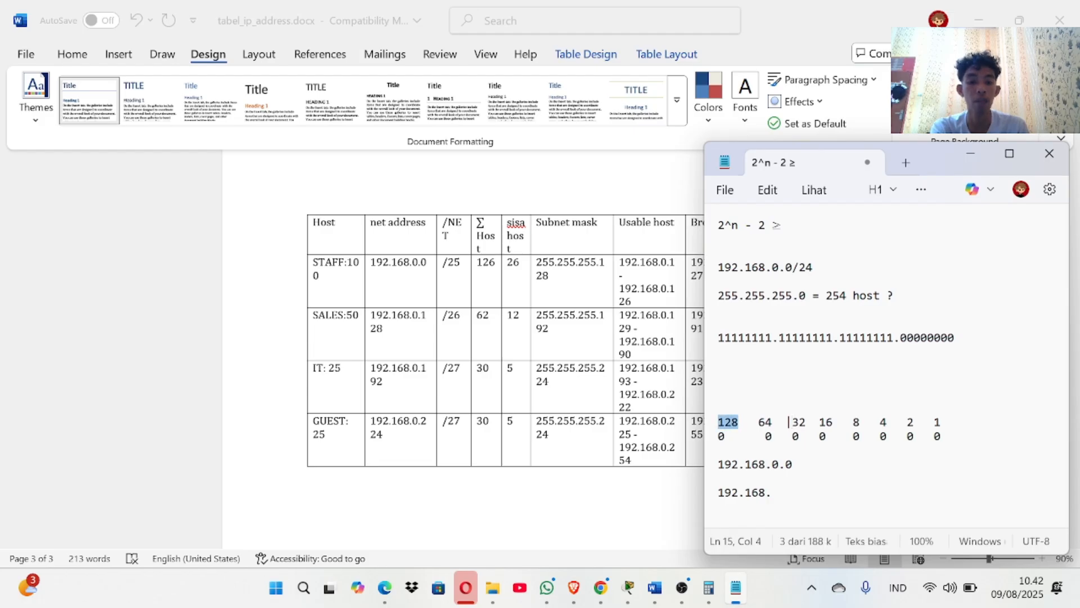
double_click(766, 423)
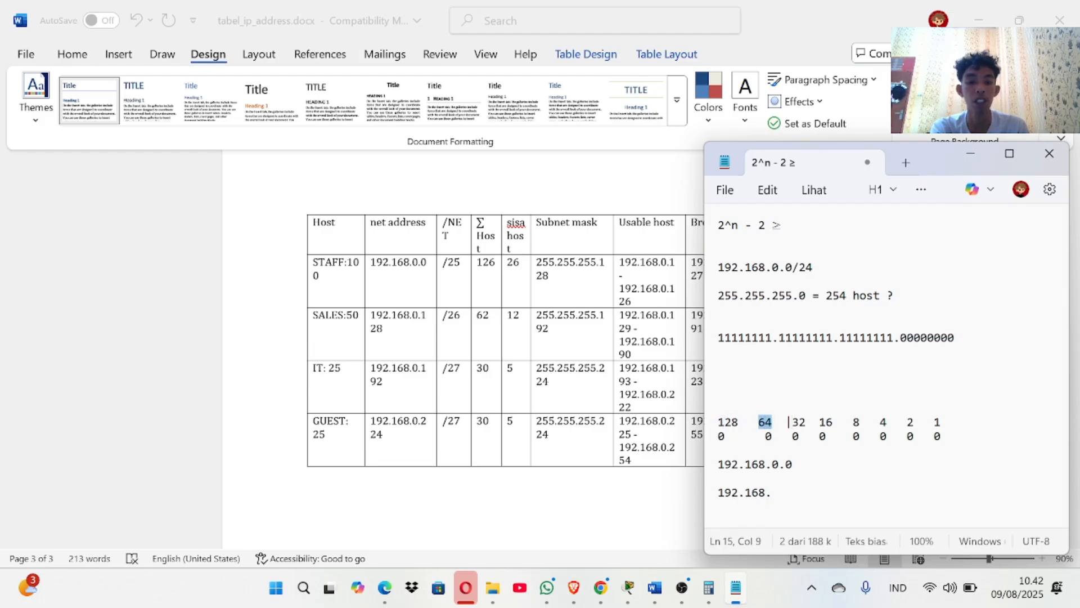
left_click(732, 422)
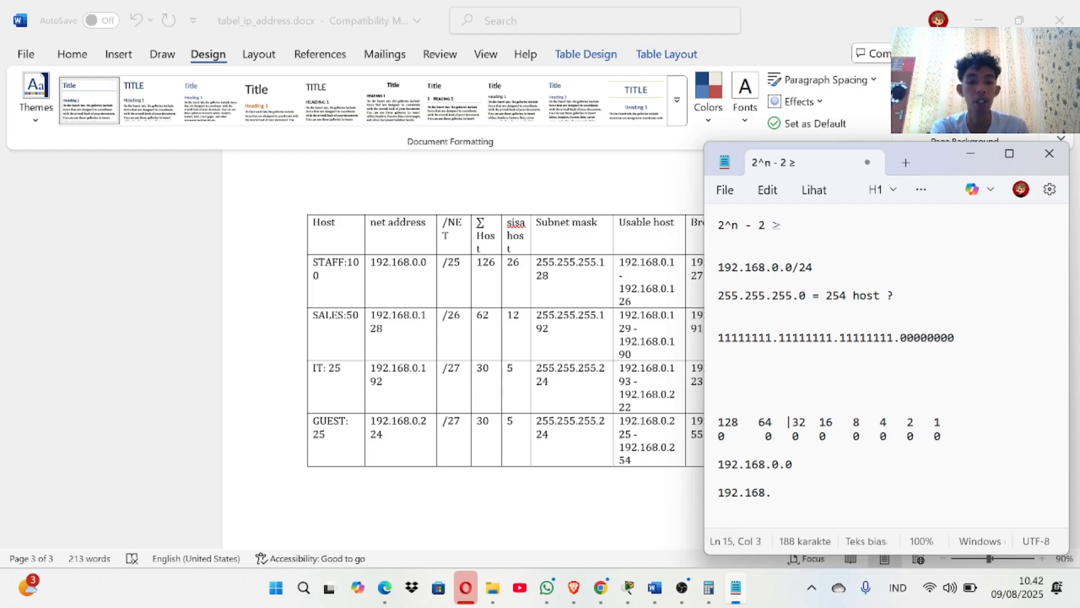
left_click(566, 332)
scroll(669, 360, "down", 1)
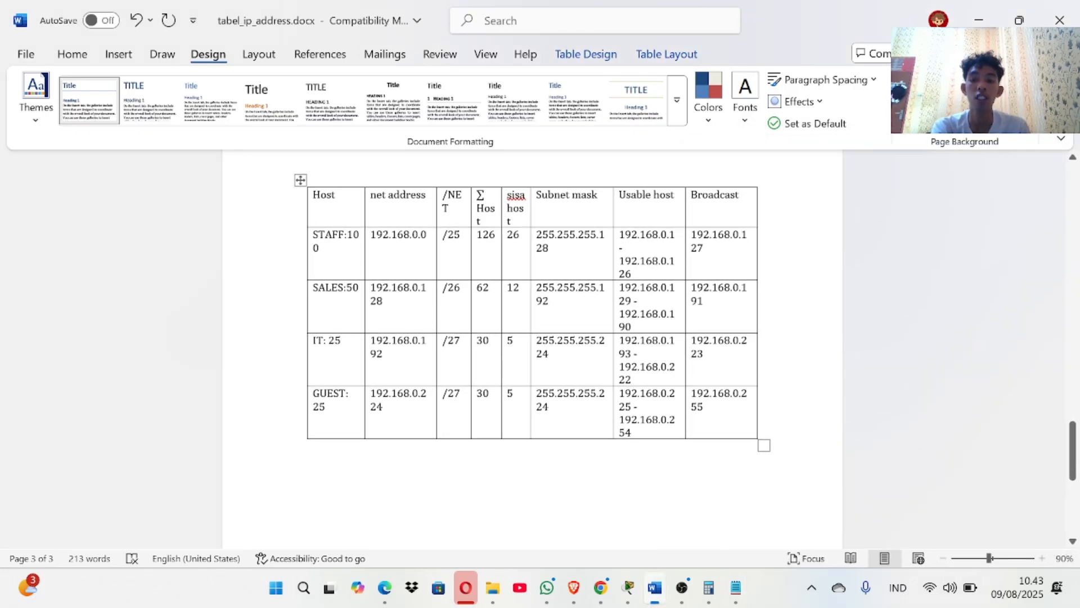
Remove the extra space before 32 in the bit-value row.
left_click(736, 587)
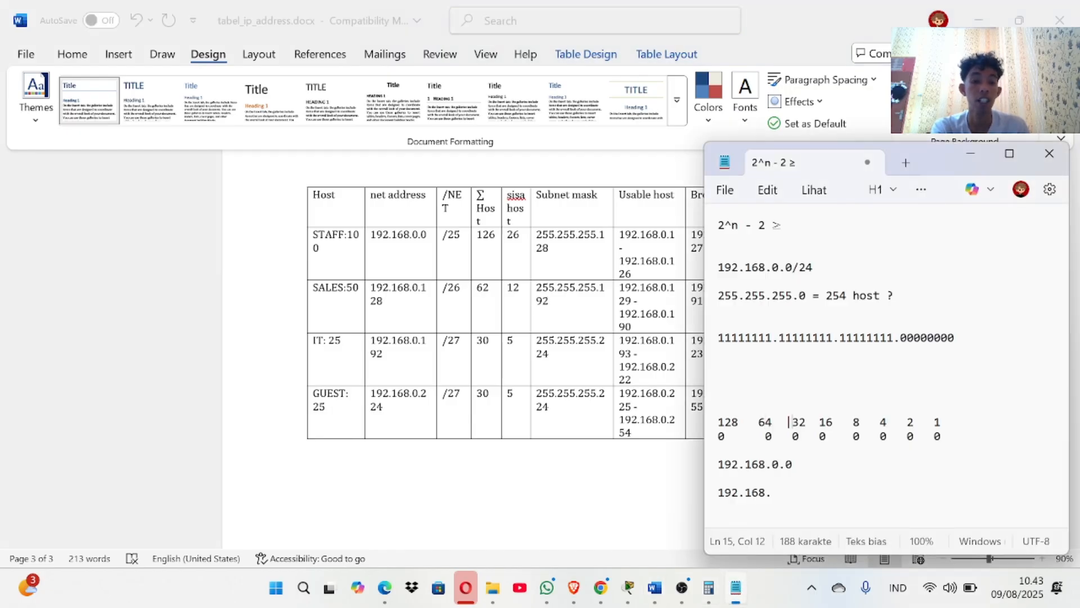
key("BackSpace")
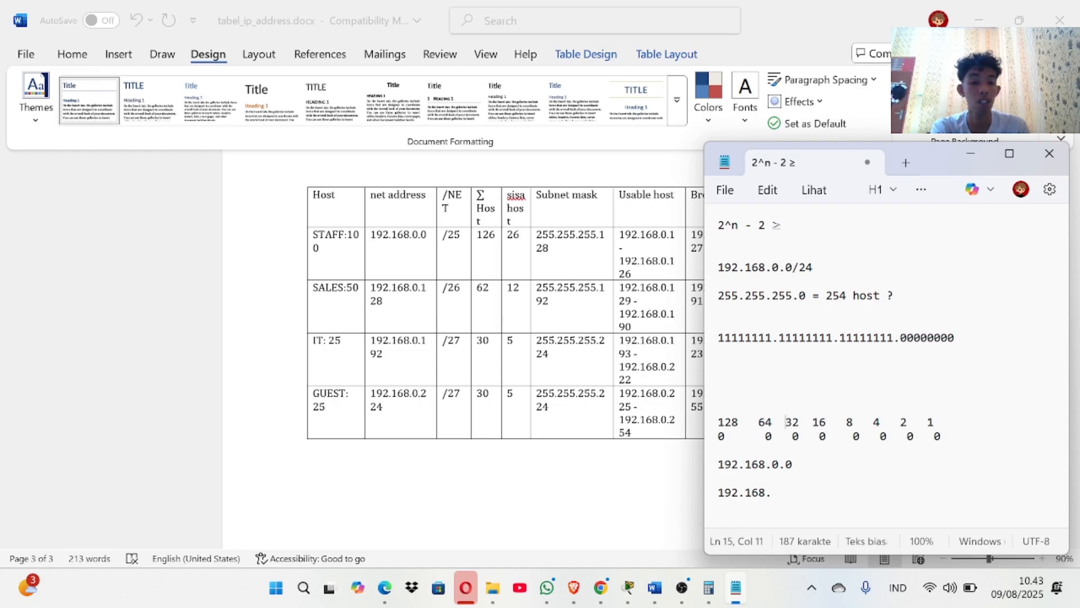
left_click(806, 422)
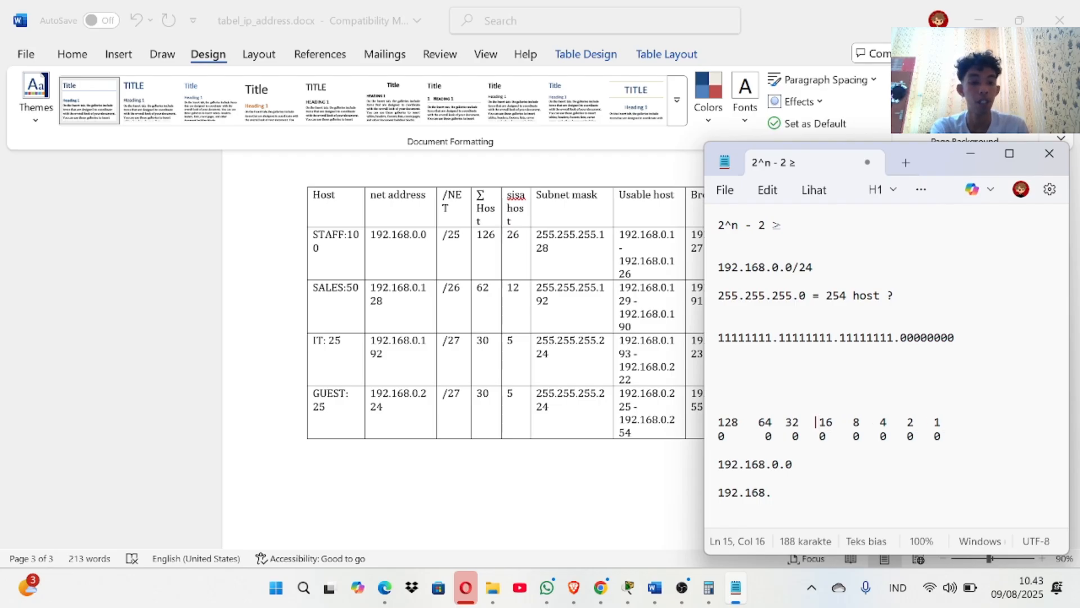
left_click(709, 587)
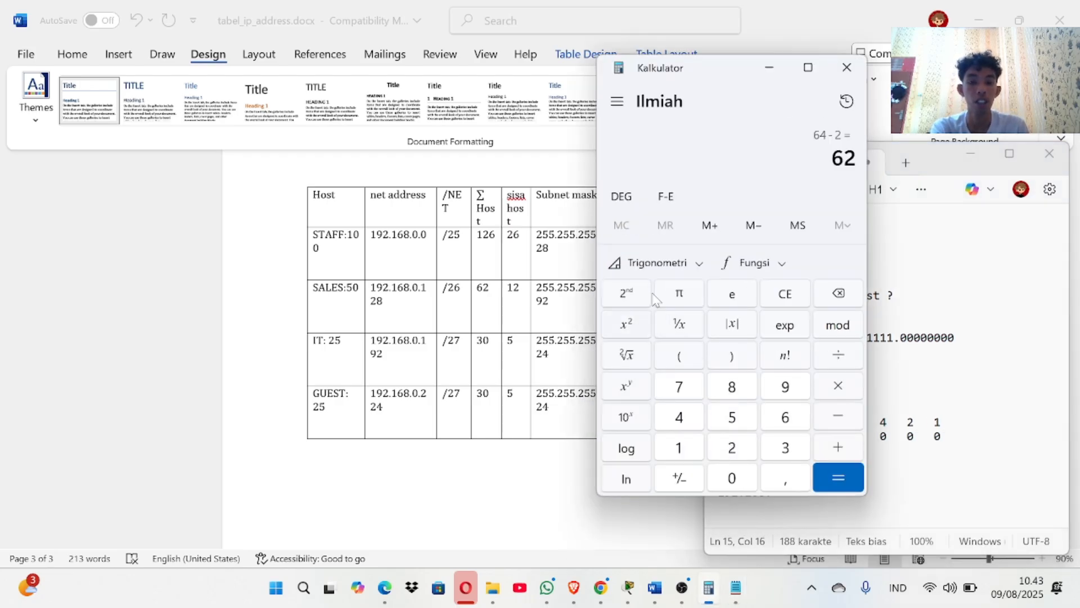
Clear Calculator and work out 2^5 = 32 minus 2, giving 30 usable hosts.
left_click(785, 294)
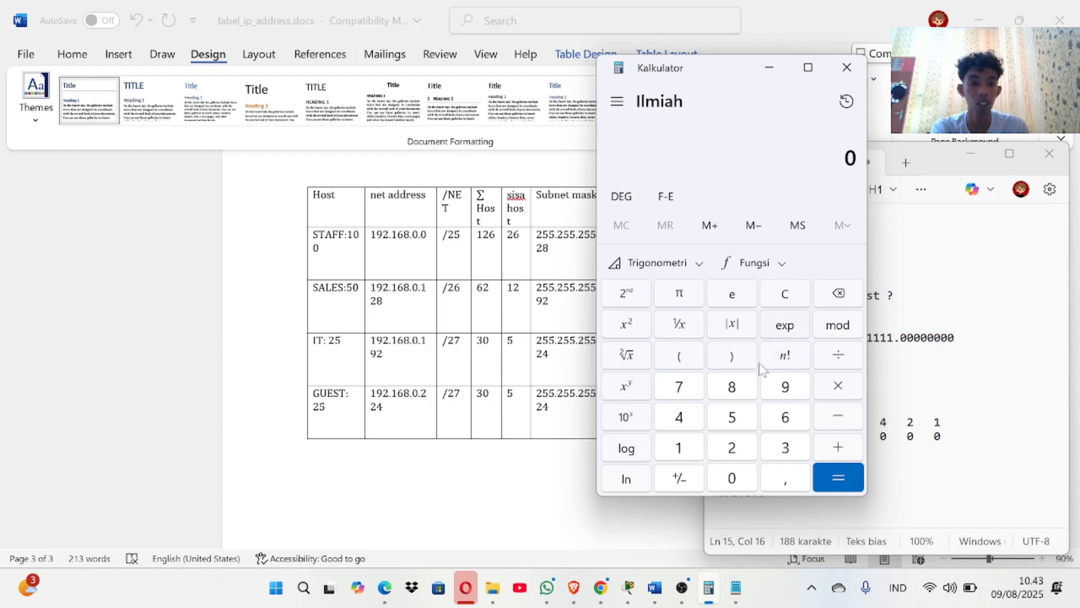
left_click(731, 447)
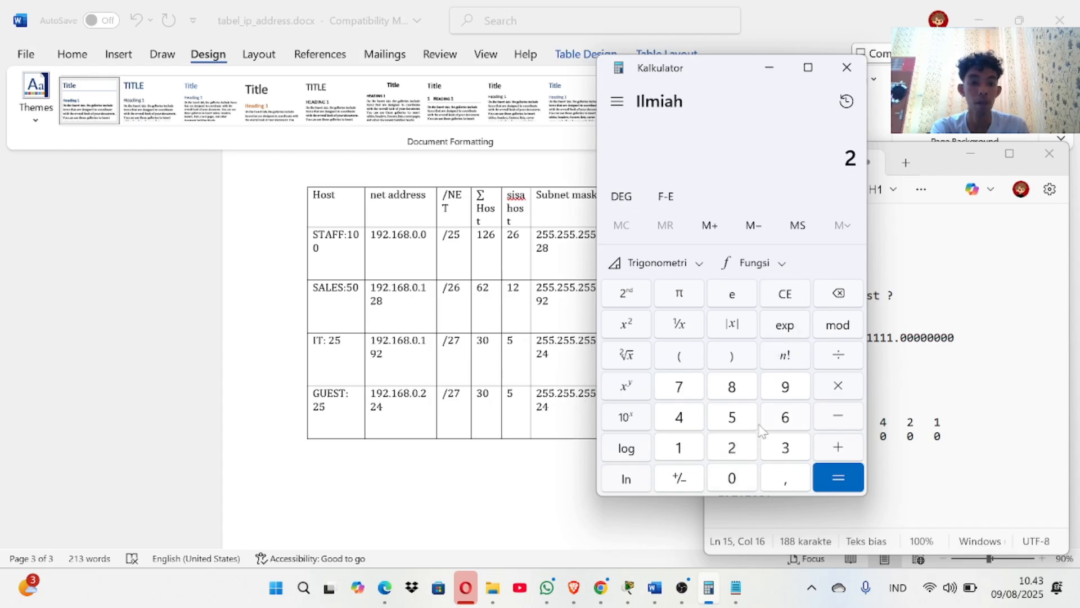
left_click(645, 394)
left_click(731, 417)
left_click(858, 481)
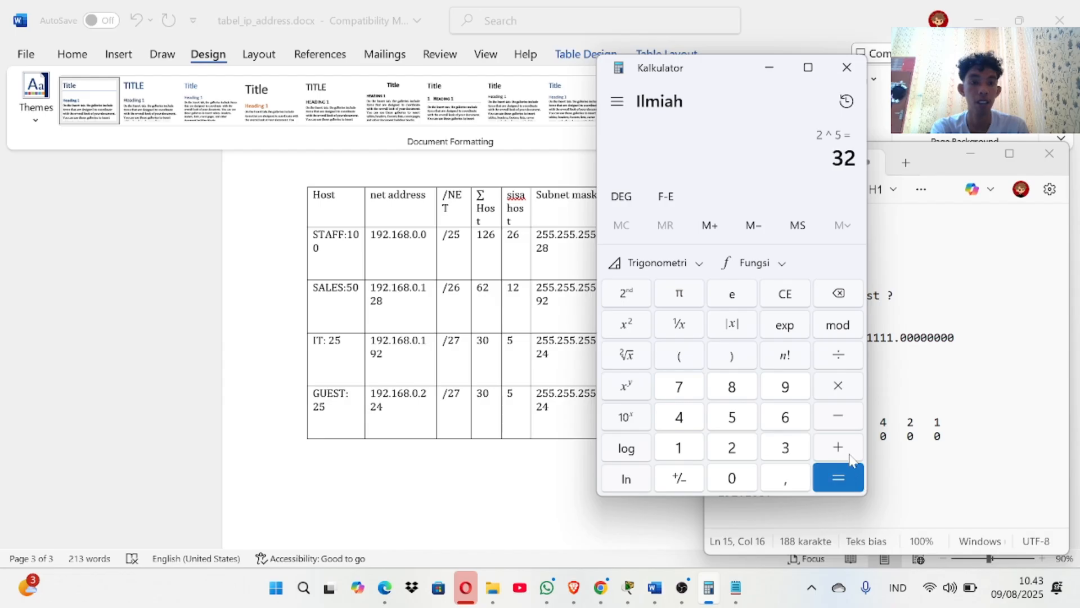
left_click(837, 421)
left_click(751, 455)
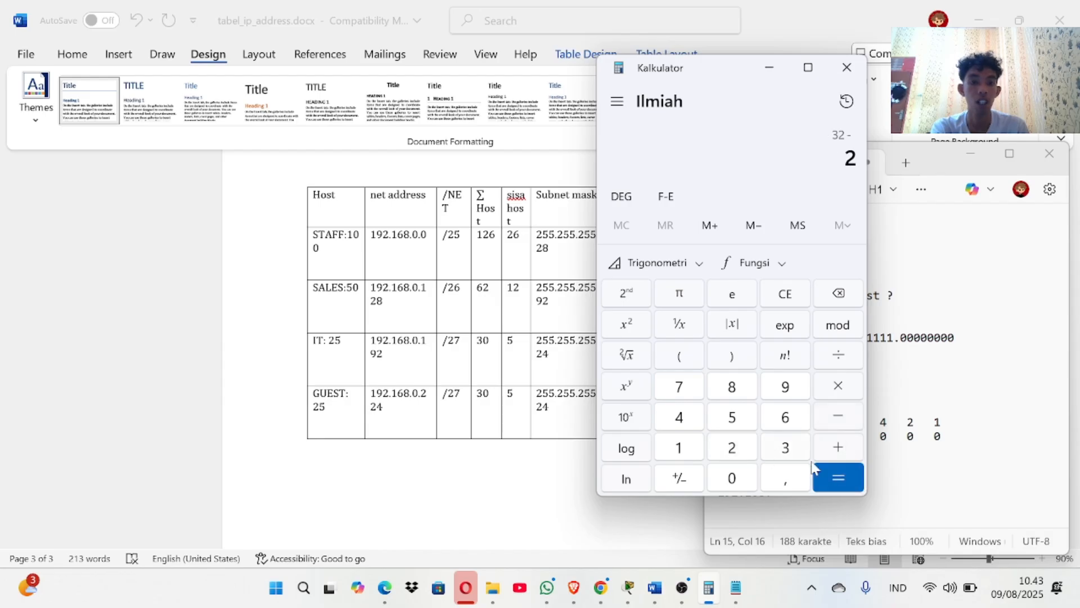
left_click(827, 467)
key("alt+Tab")
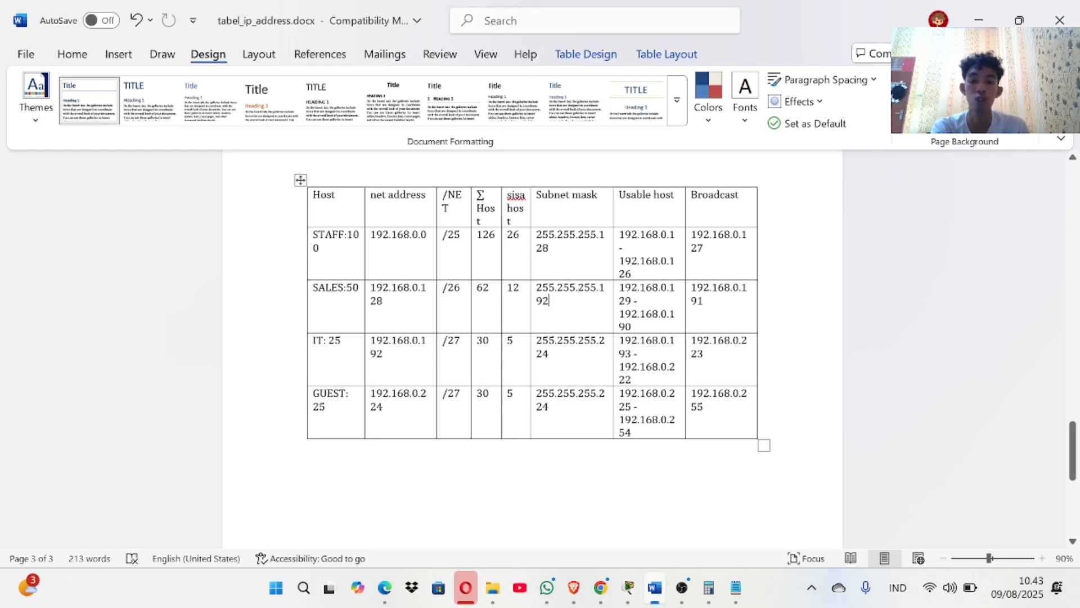
Check the Notepad subnetting notes, then scroll Word back up to R1's IPv6 addressing table.
left_click(735, 587)
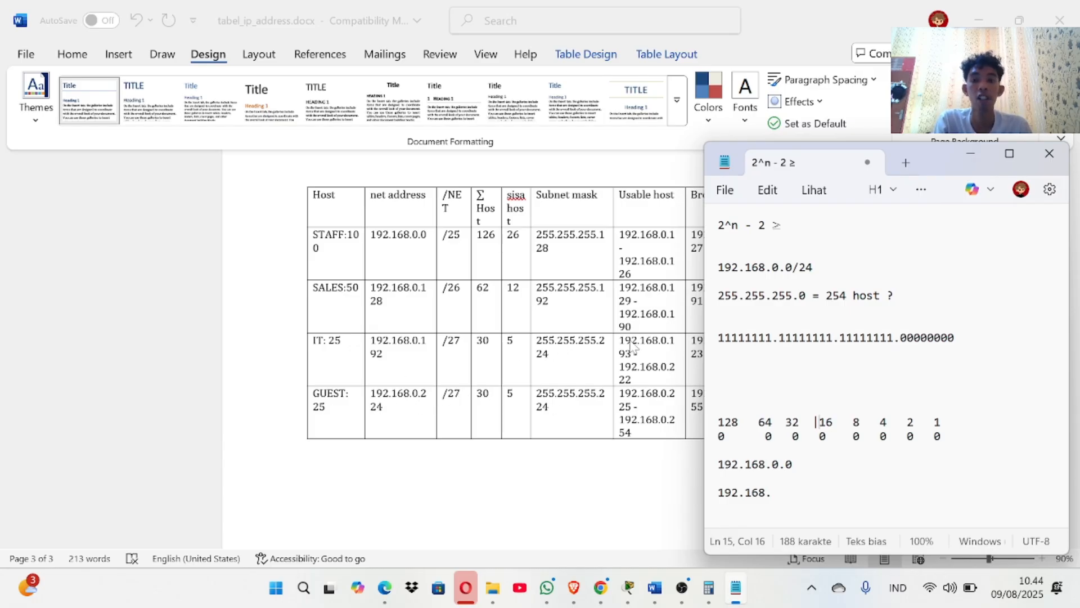
scroll(635, 346, "up", 3)
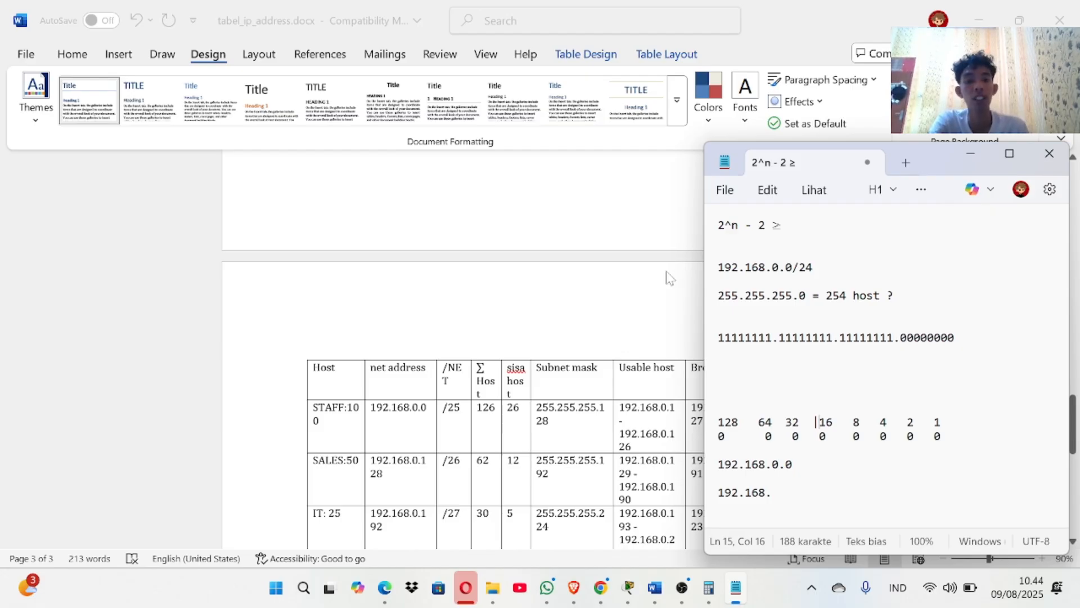
key("alt+Tab")
scroll(532, 349, "up", 15)
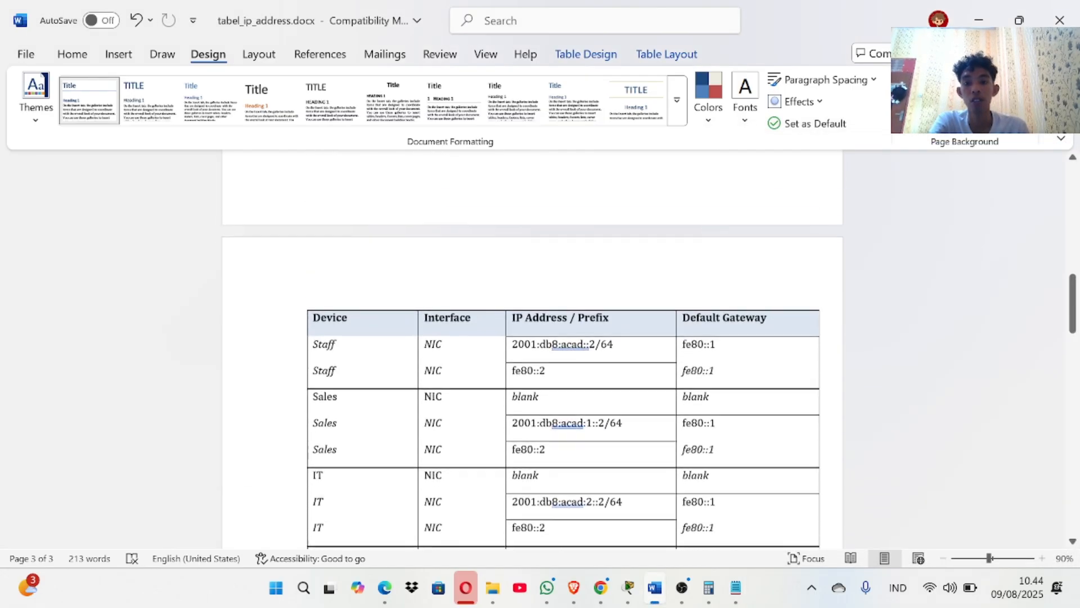
scroll(532, 348, "up", 15)
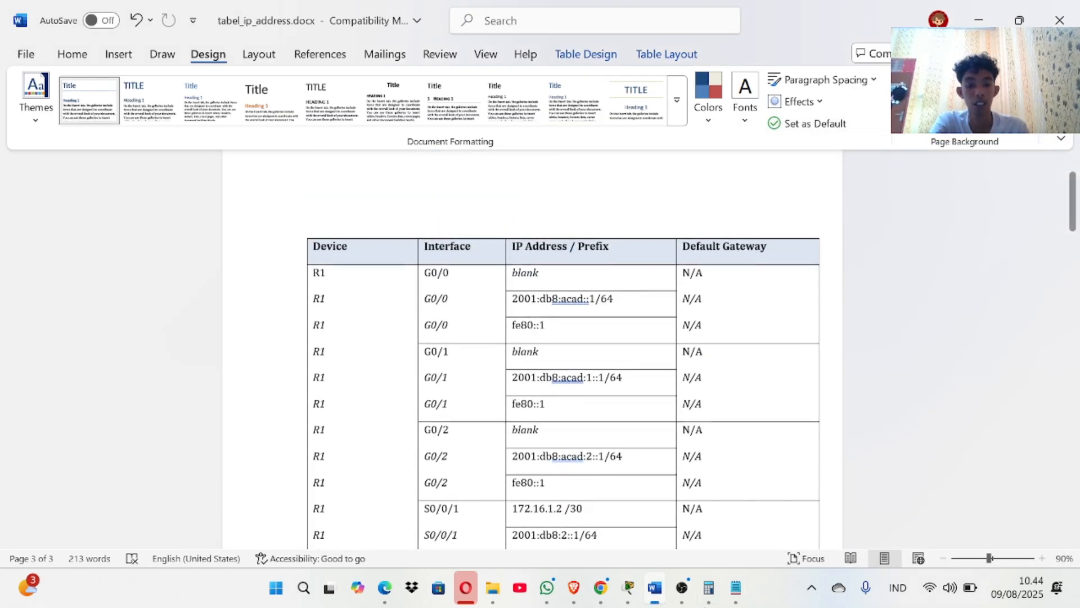
mouse_move(626, 591)
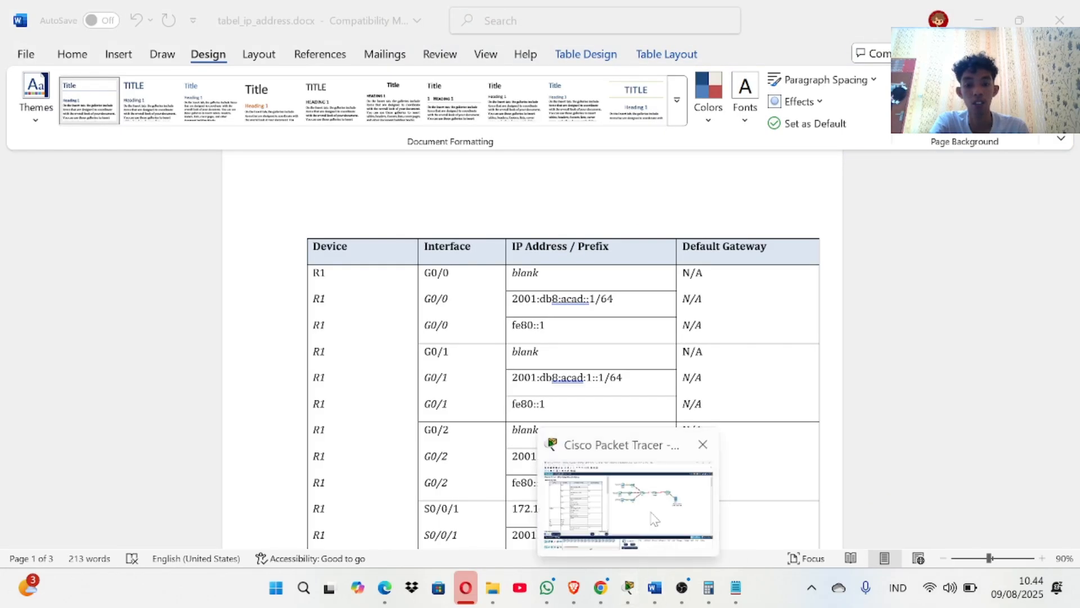
Undock the PT Activity instructions and minimize that floating window to clear the topology view.
left_click(628, 588)
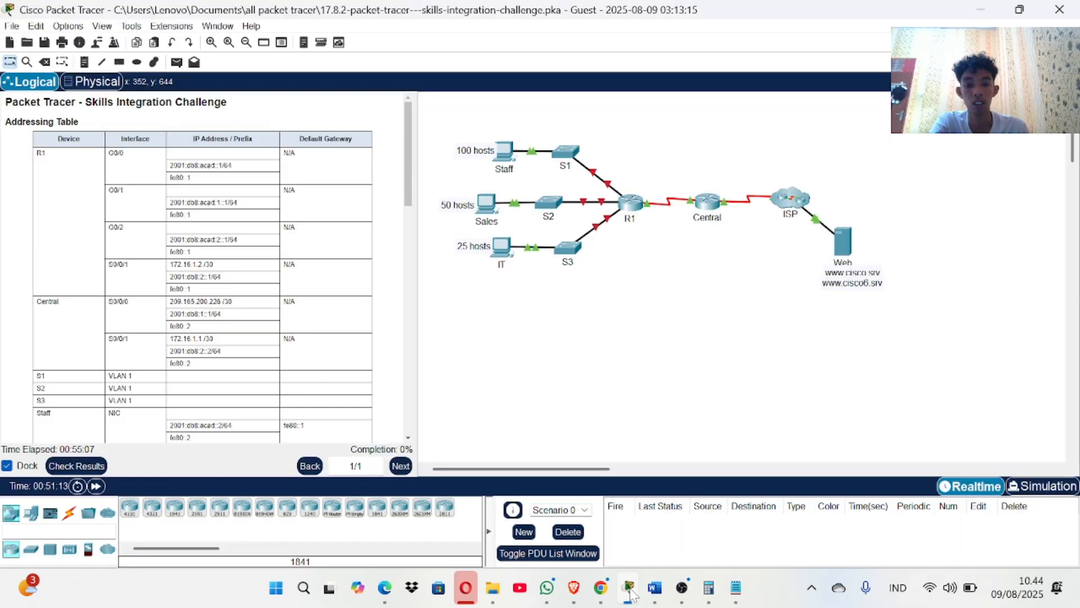
left_click(8, 466)
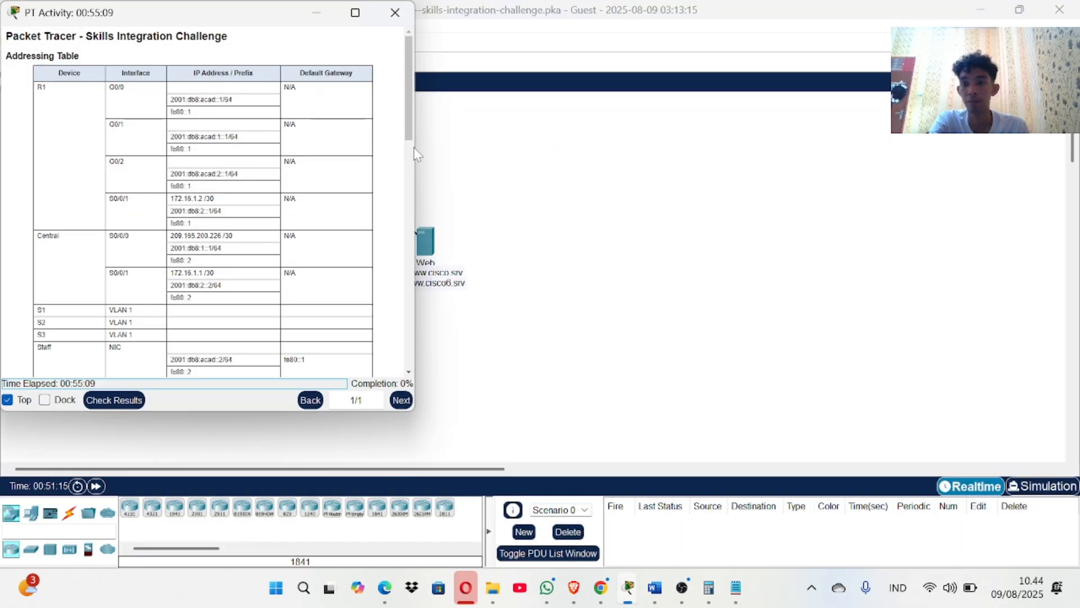
left_click(324, 17)
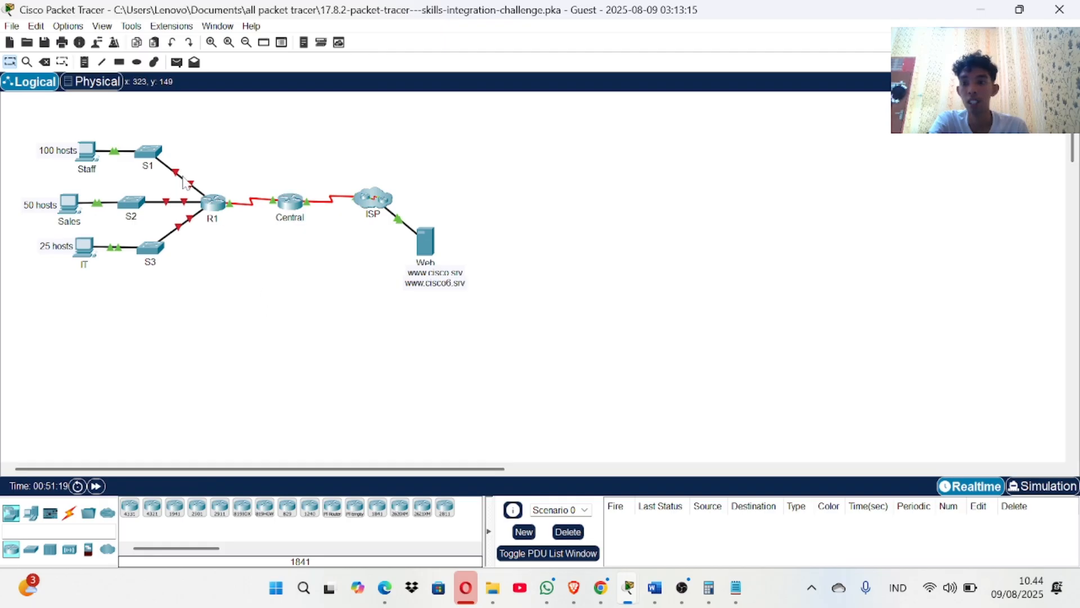
mouse_move(194, 187)
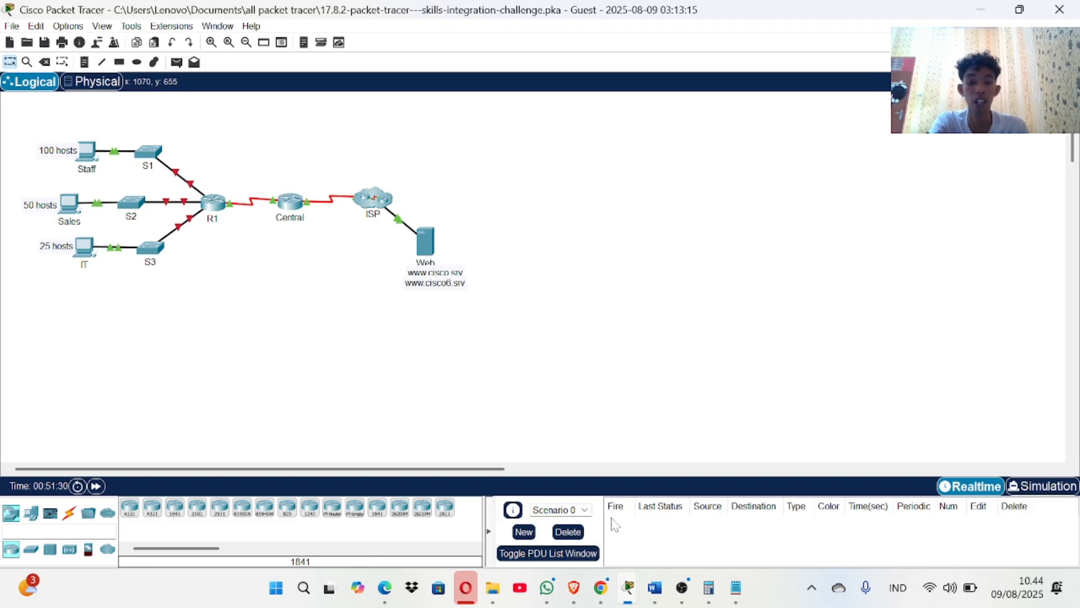
Copy the 192.168.0. prefix from STAFF's usable-host range on page 3 of the Word document.
mouse_move(665, 596)
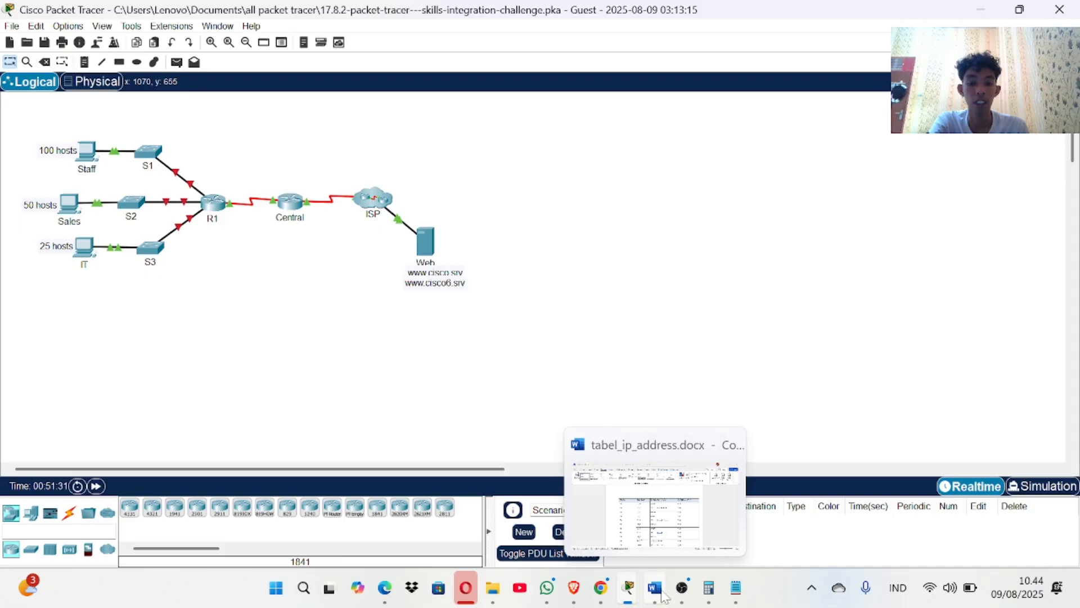
left_click(657, 545)
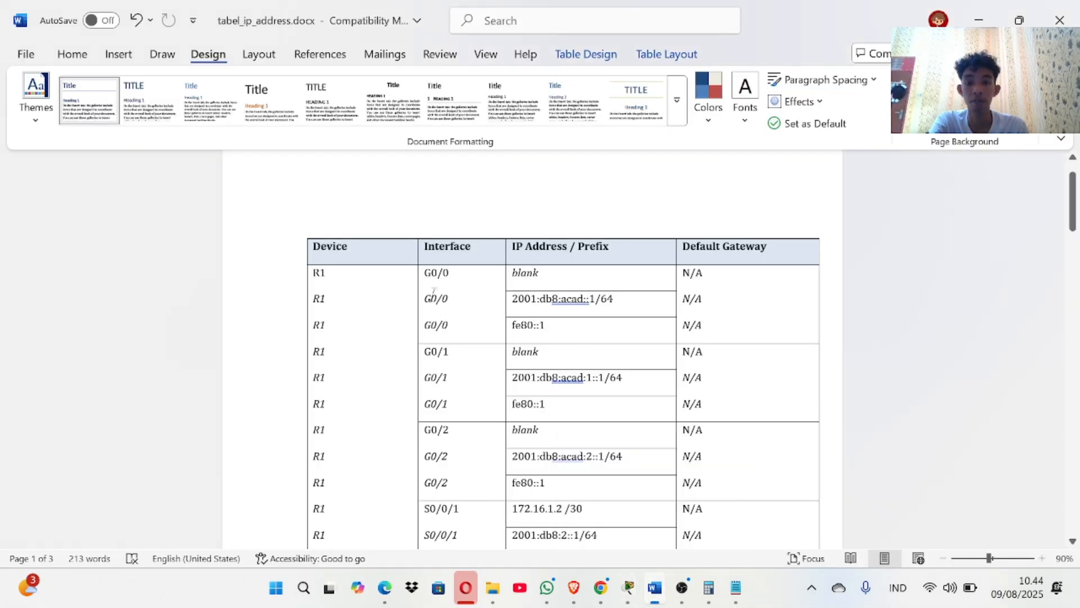
scroll(587, 430, "down", 1)
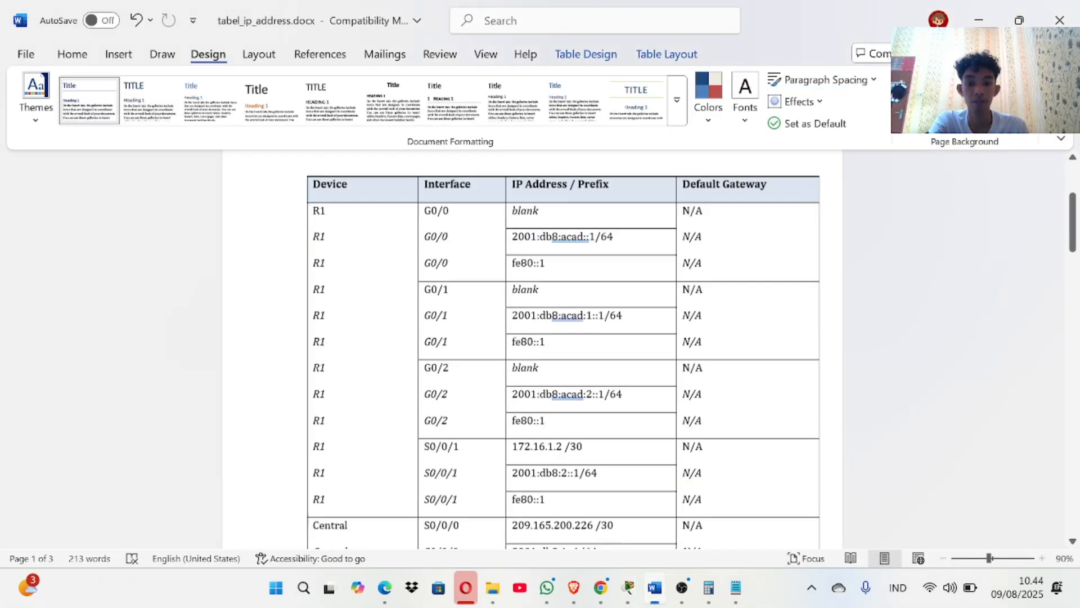
scroll(586, 430, "down", 15)
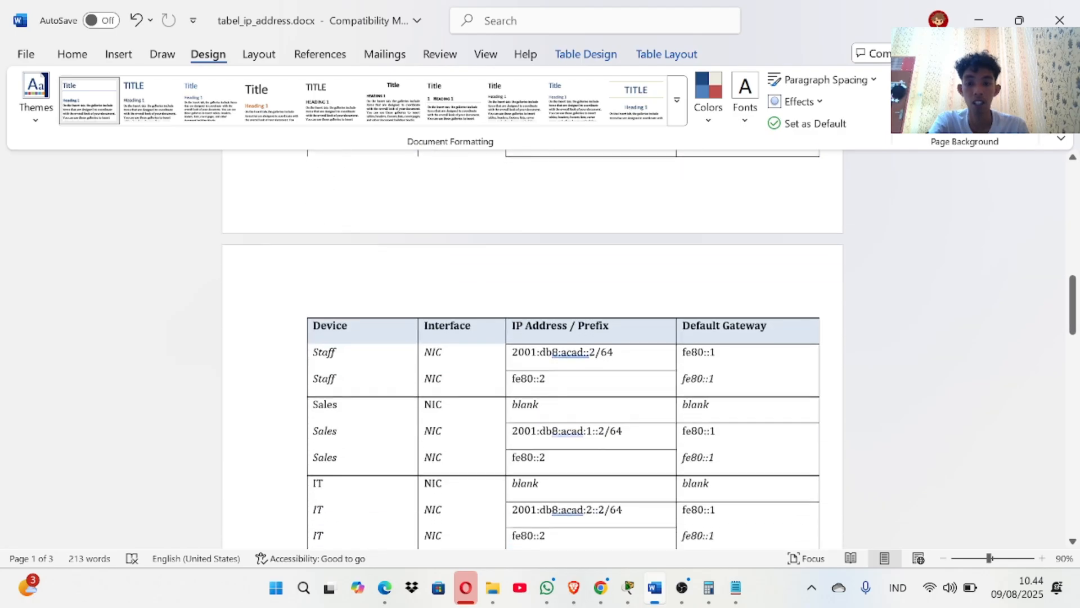
scroll(582, 436, "down", 15)
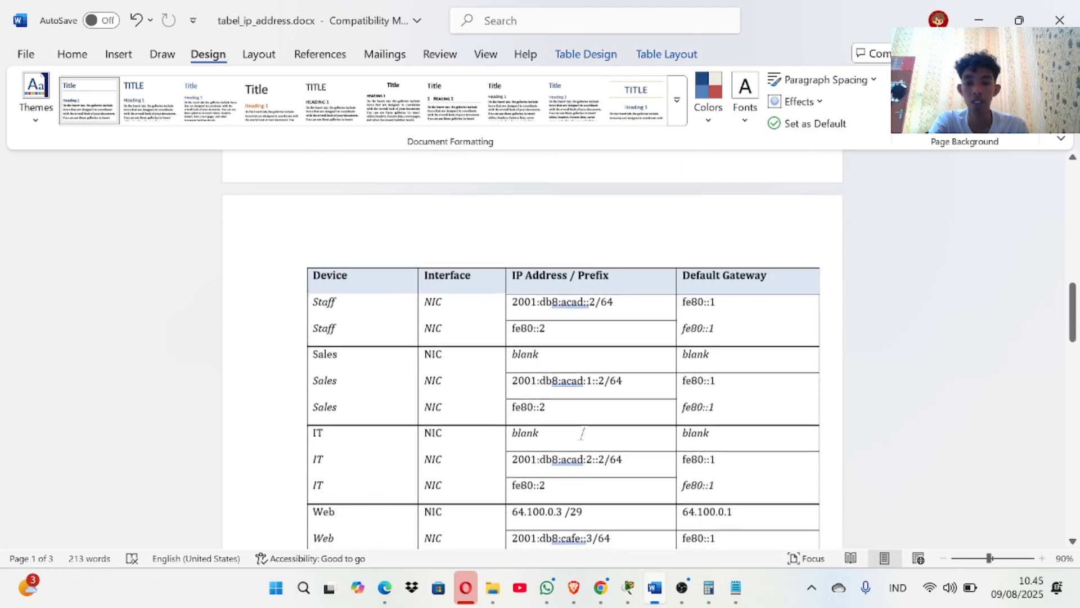
scroll(582, 437, "down", 5)
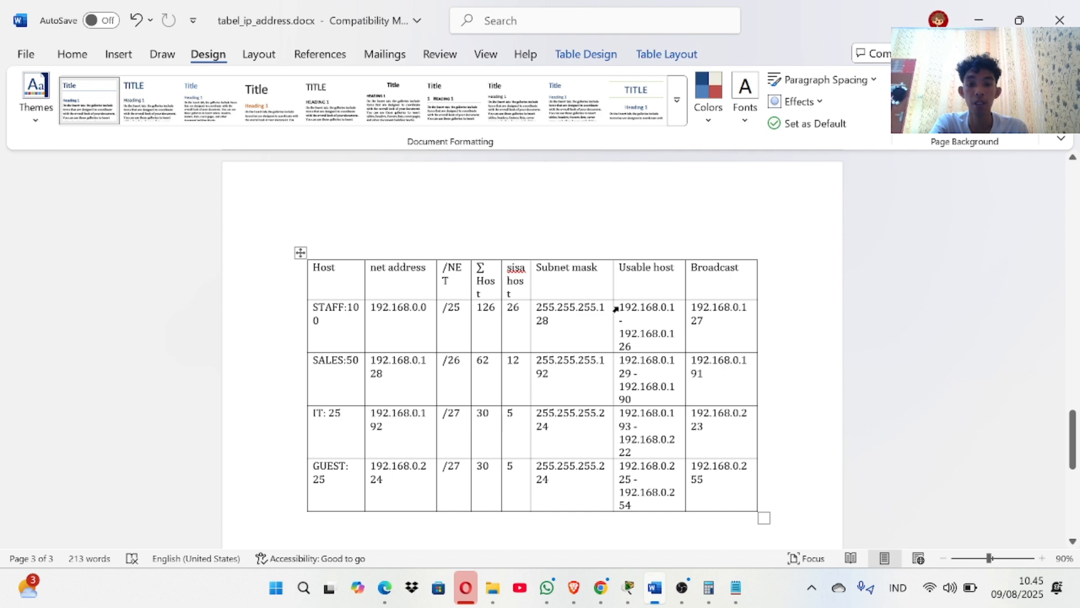
left_click_drag(619, 306, 669, 306)
key("ctrl+c")
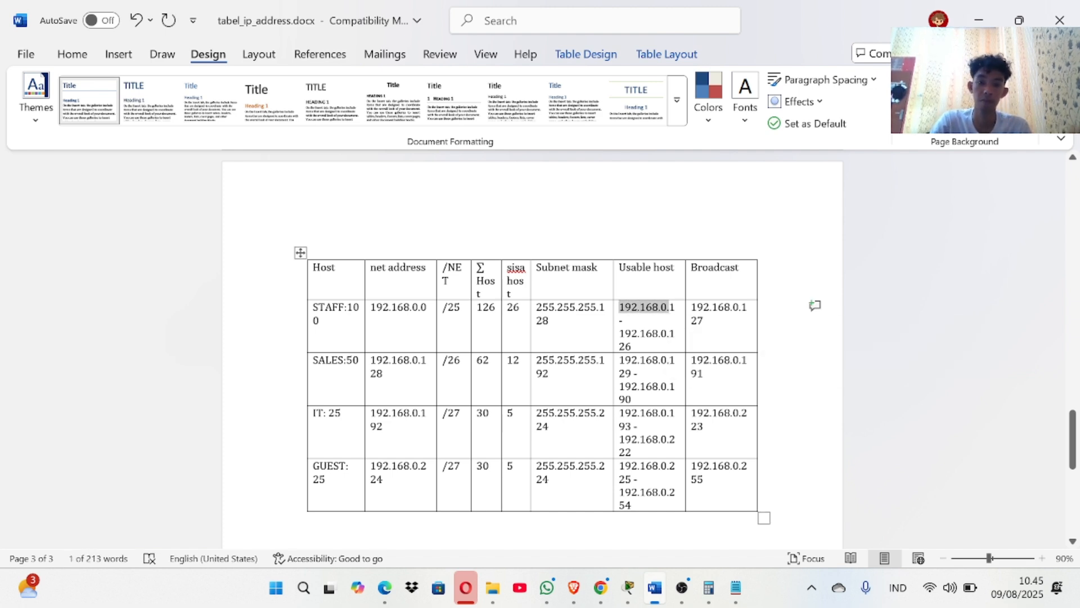
scroll(532, 348, "up", 10)
scroll(532, 349, "up", 10)
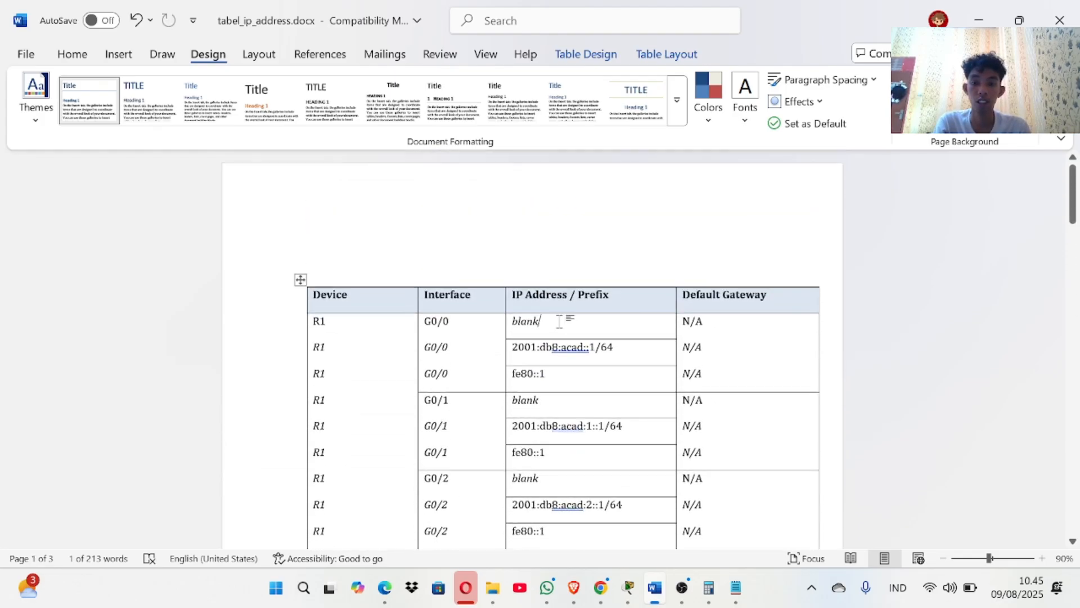
Replace 'blank' in R1's G0/0 IP address cell with 192.168.0.1.
left_click(560, 321)
key("BackSpace")
key("BackSpace")
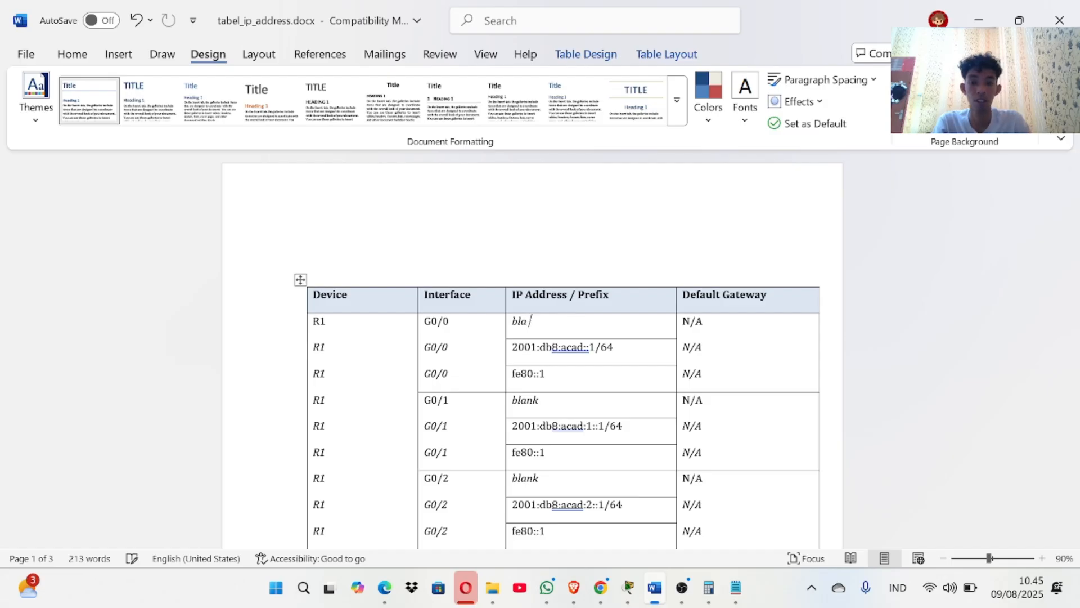
key("ctrl+v")
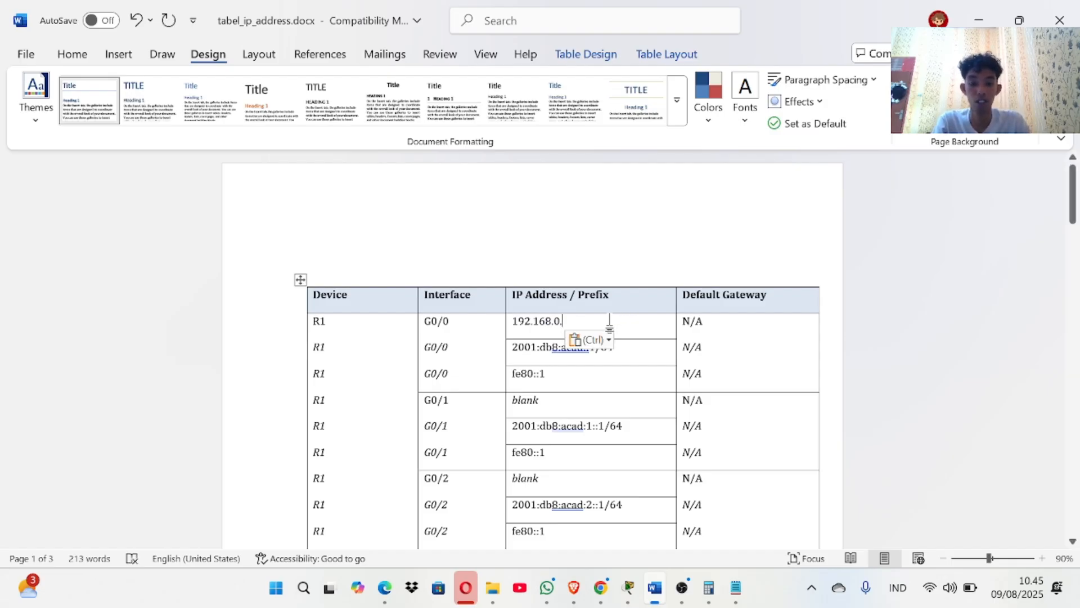
type("1")
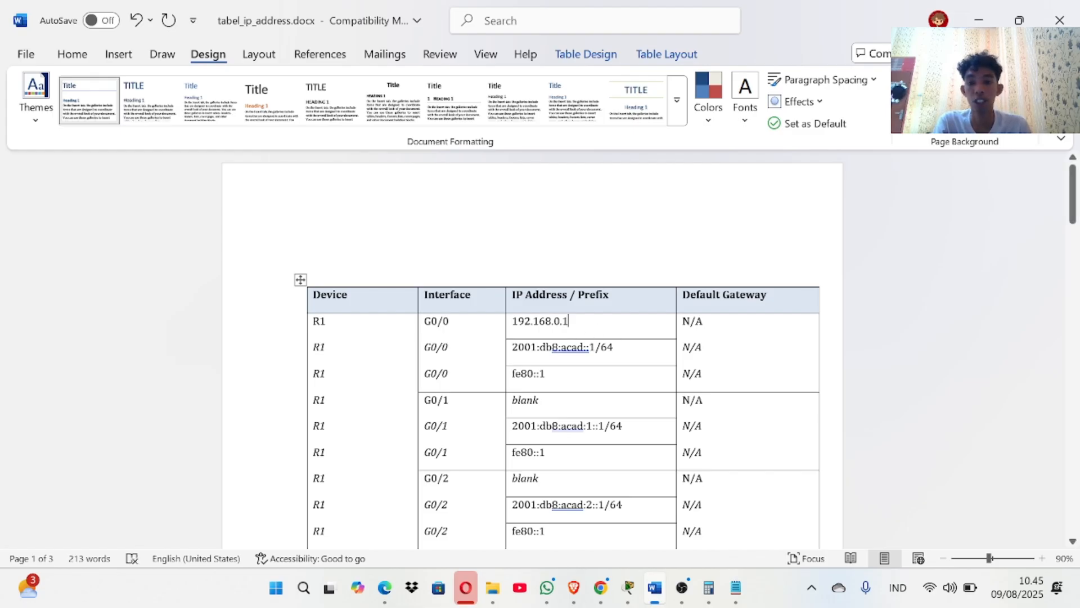
scroll(446, 318, "down", 2)
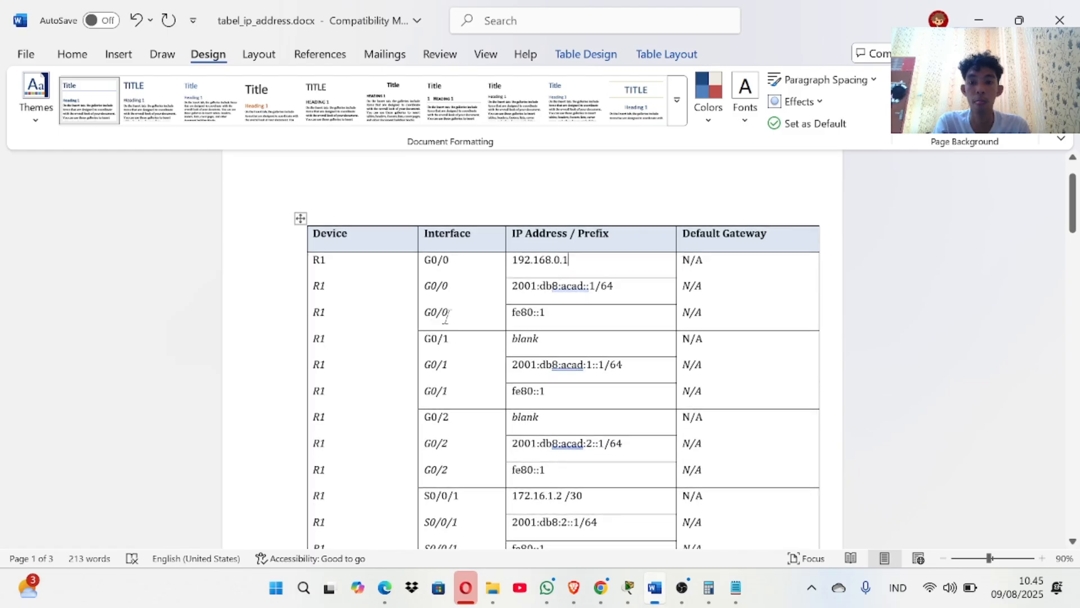
Delete the repeated G0/0 label from the third R1 row, cancelling an attempt to delete the G0/1 cells.
scroll(465, 275, "down", 1)
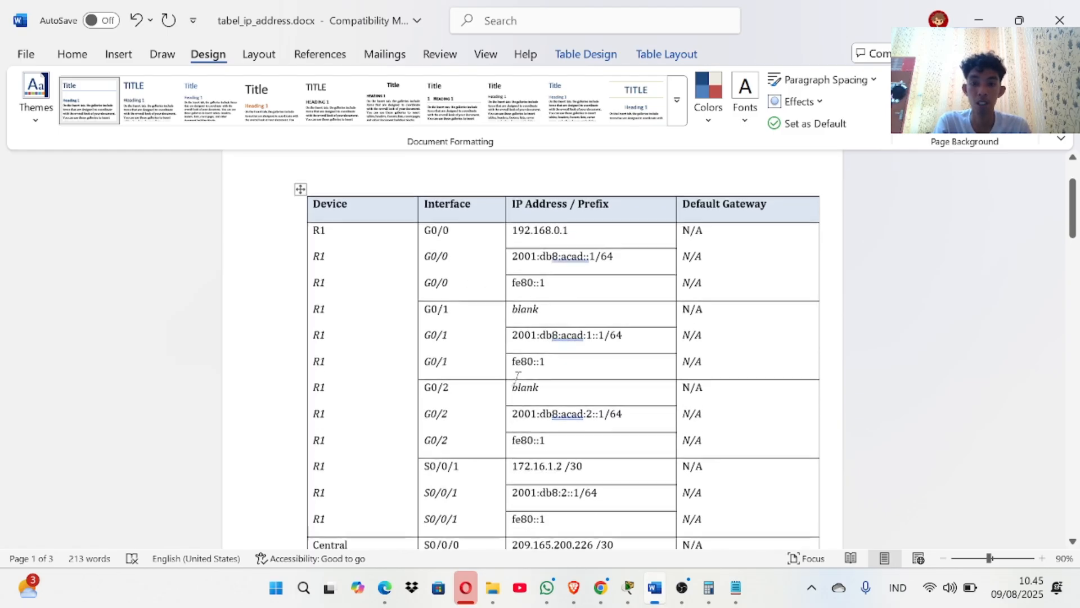
key("BackSpace")
key("BackSpace")
key("BackSpace")
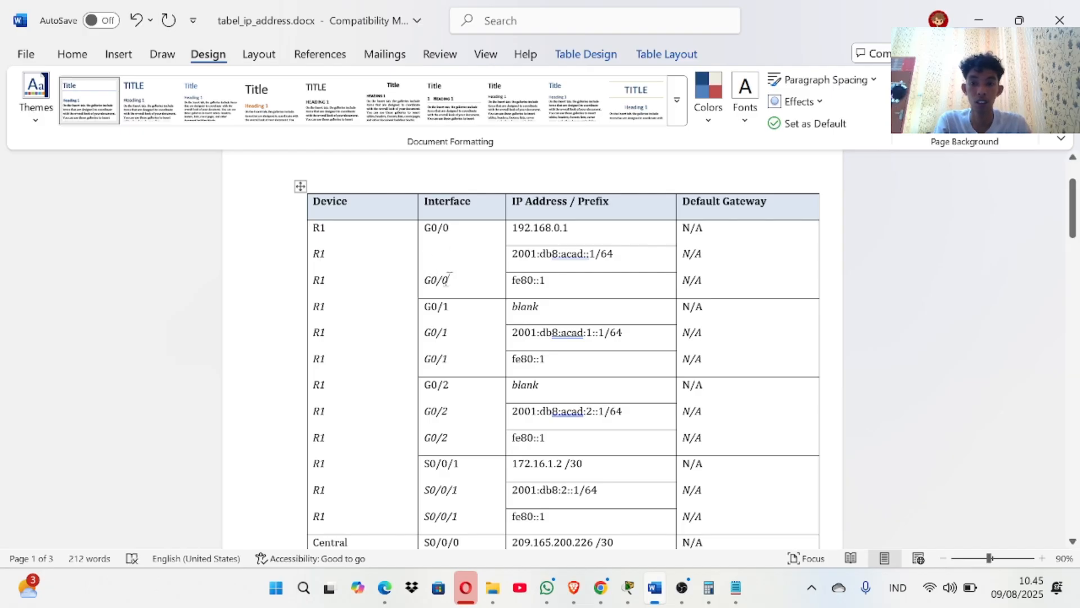
key("BackSpace")
key("BackSpace")
key("BackSpace")
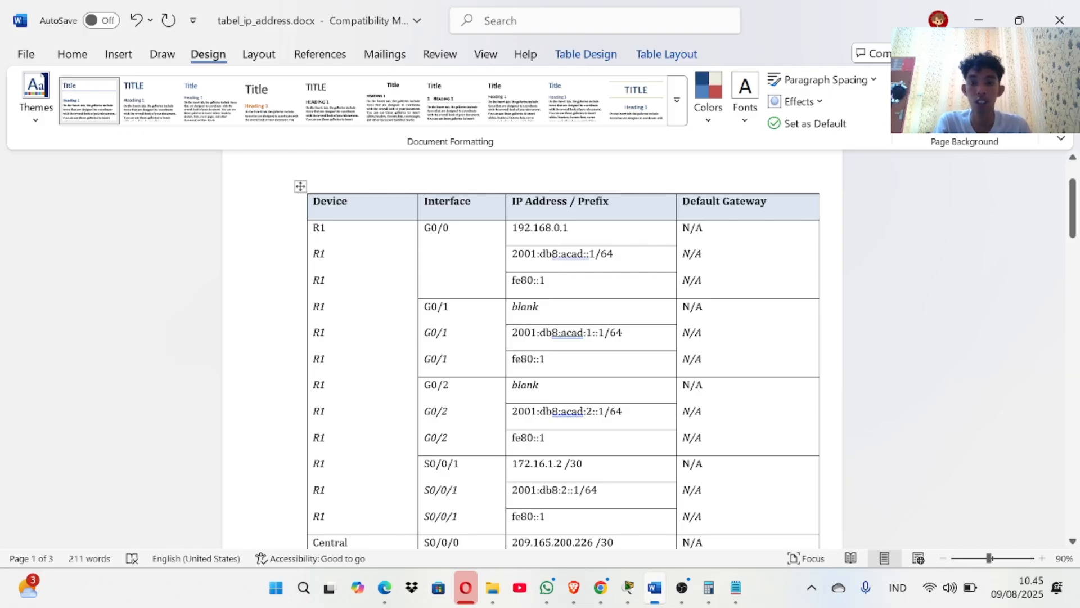
left_click_drag(426, 333, 455, 364)
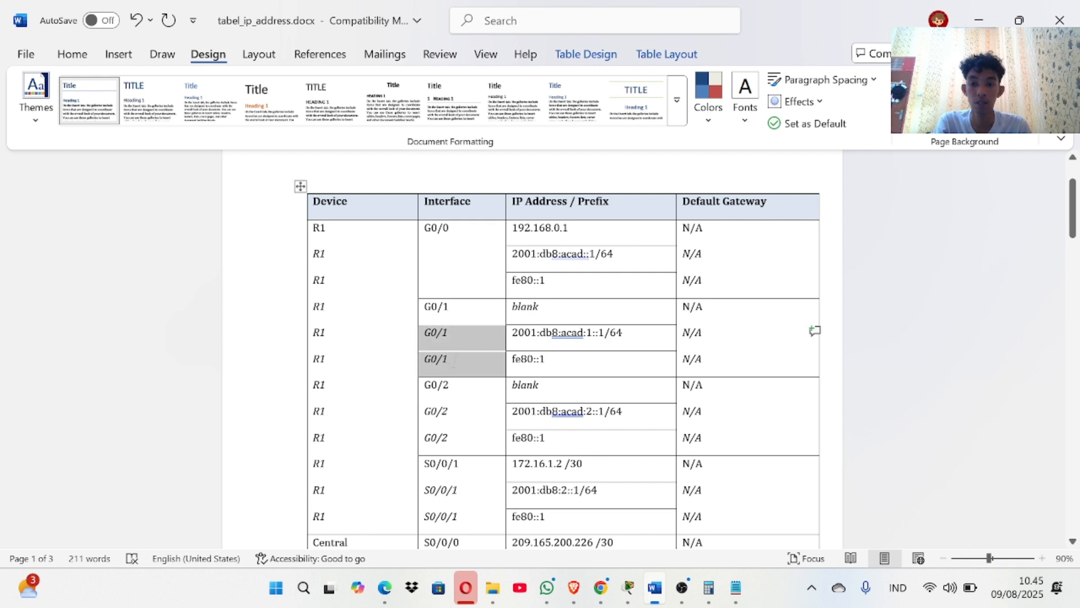
key("BackSpace")
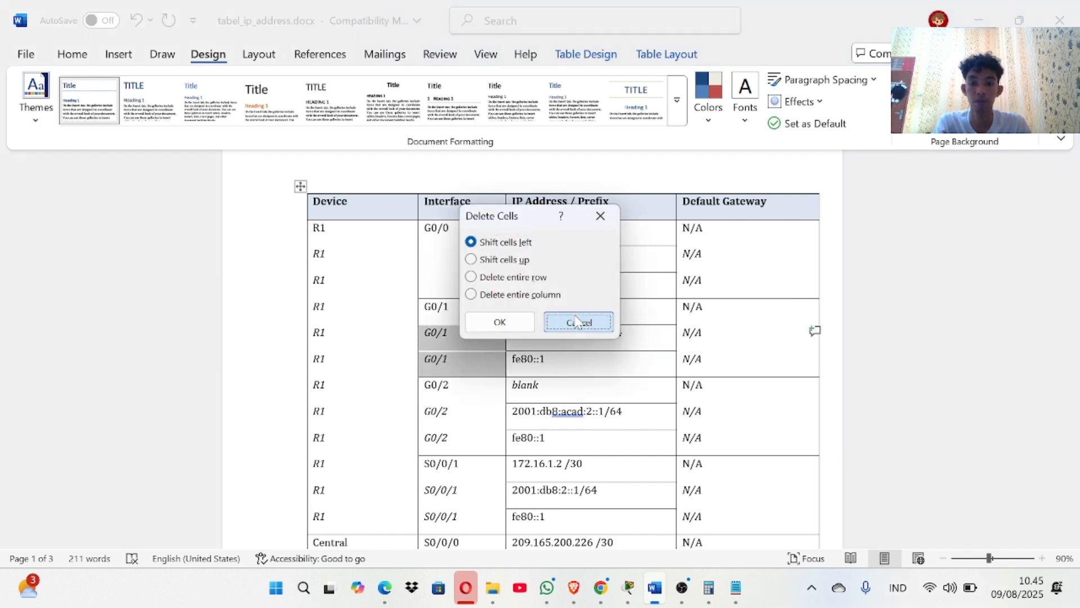
left_click(570, 322)
left_click(486, 330)
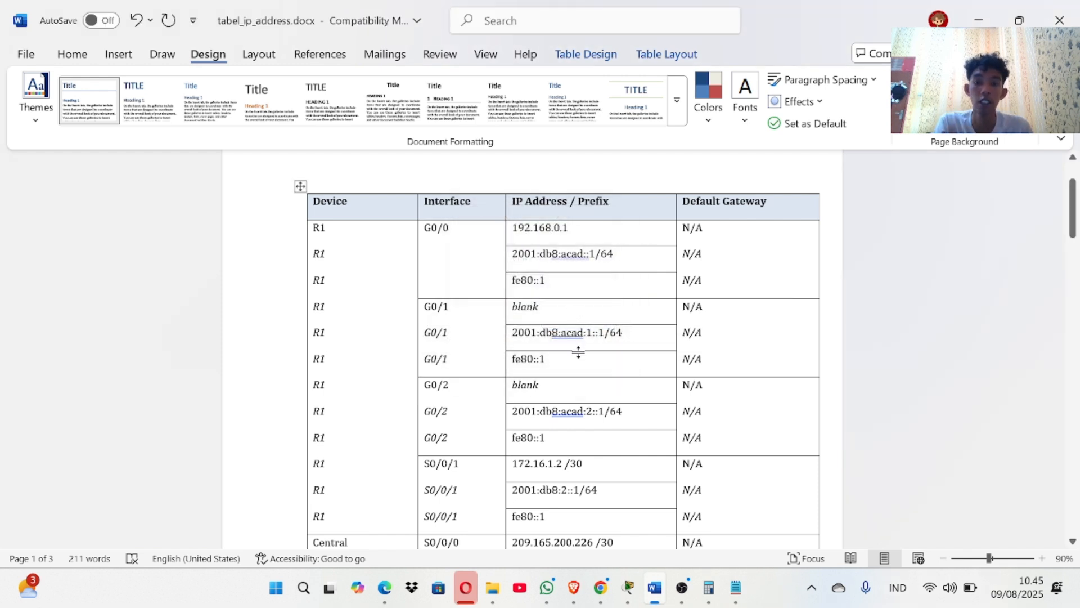
Select and copy R1's address 192.168.0.1.
scroll(579, 360, "down", 4)
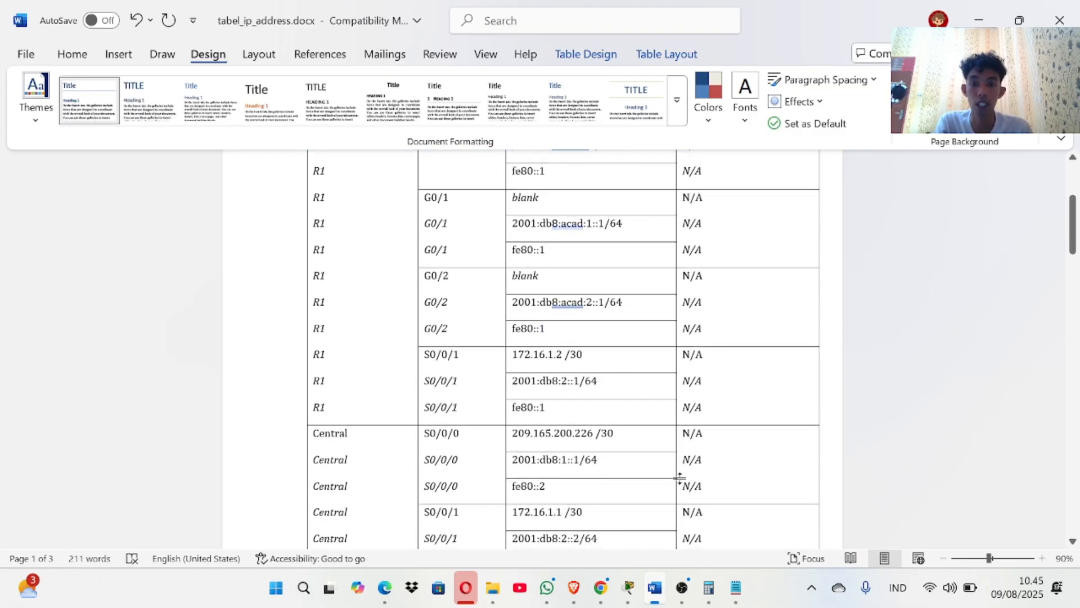
scroll(563, 349, "up", 6)
scroll(562, 348, "down", 7)
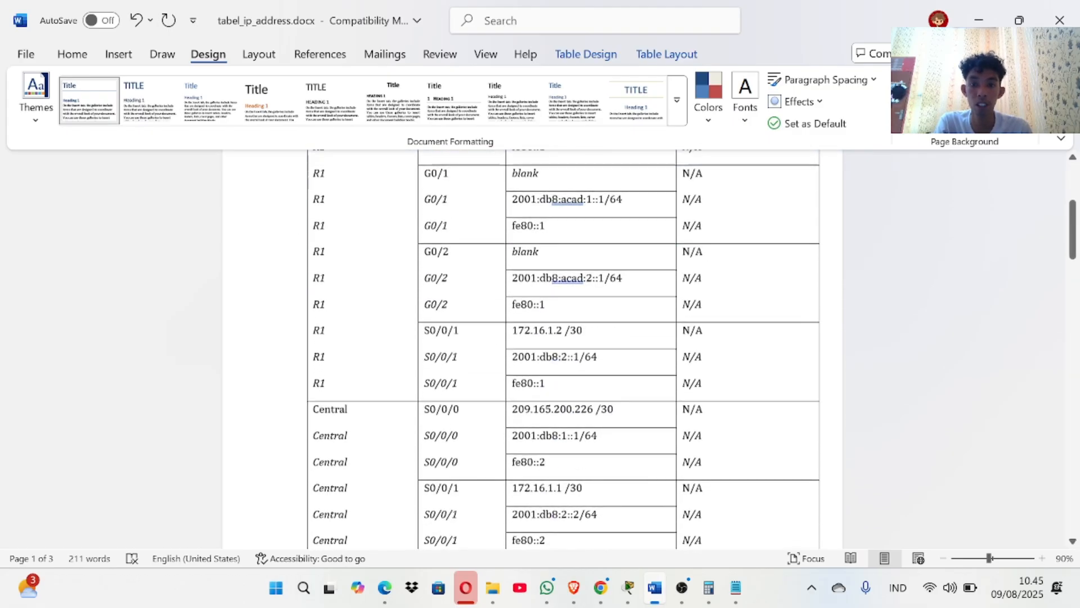
scroll(563, 348, "up", 5)
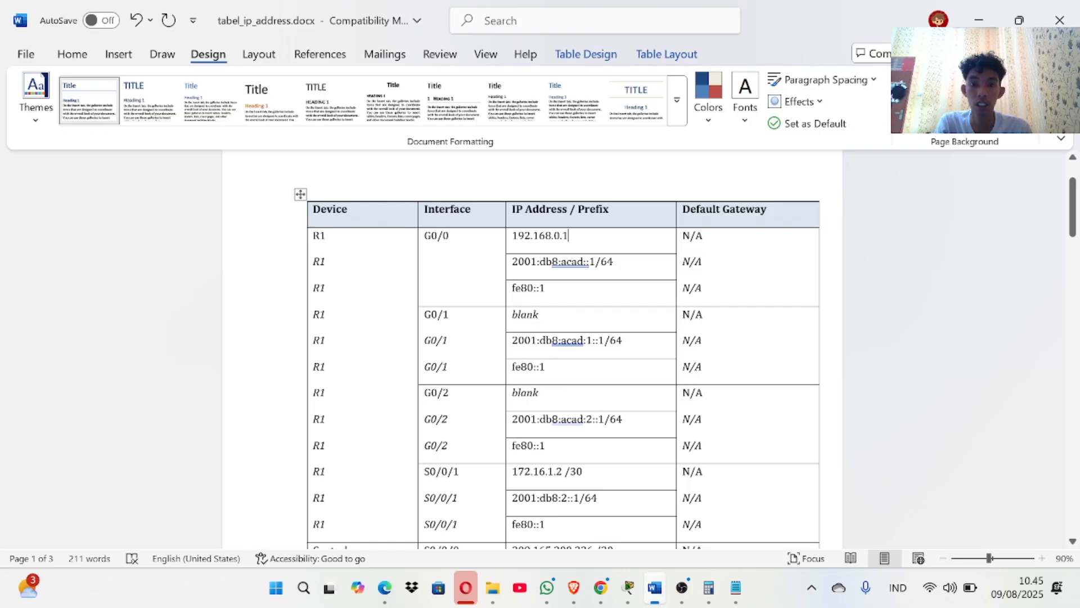
double_click(534, 237)
left_click(534, 236)
double_click(533, 237)
key("ctrl+c")
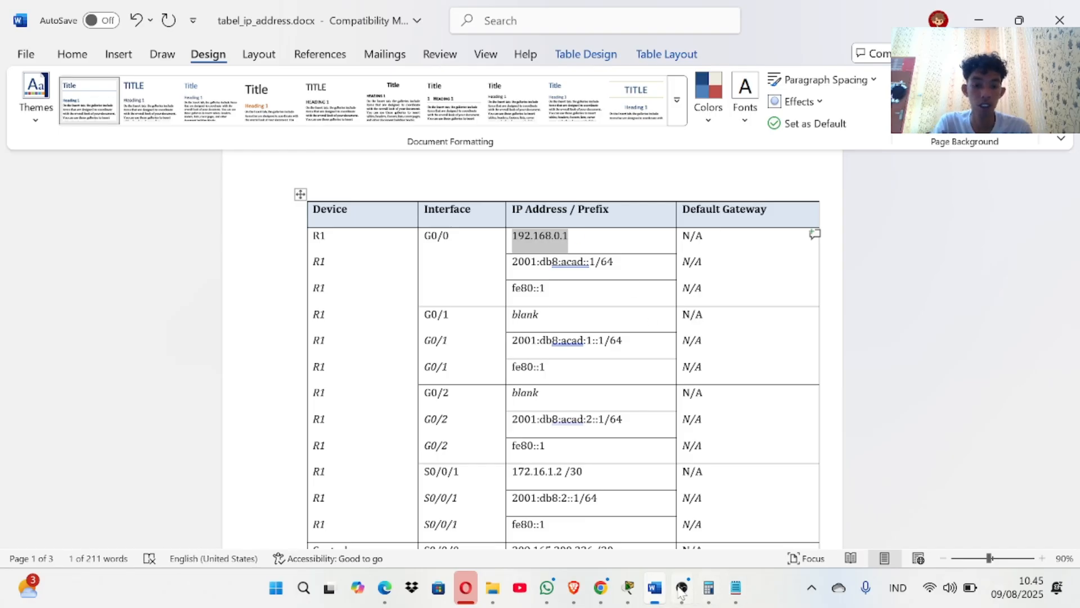
mouse_move(632, 588)
mouse_move(622, 514)
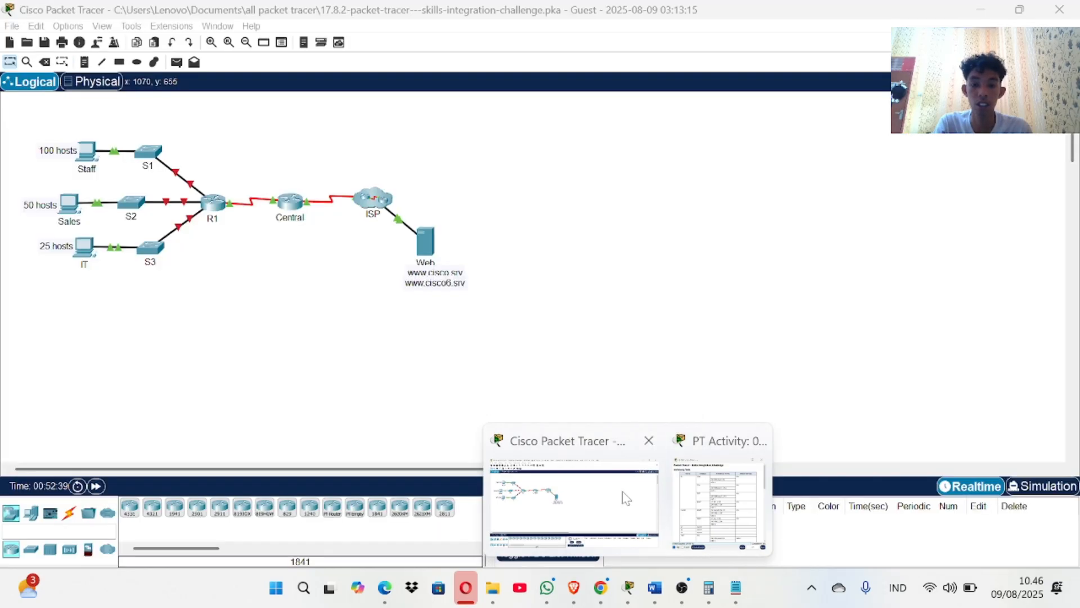
Replace 'blank' in S1's VLAN 1 address cell with 192.168.0.2.
left_click(622, 495)
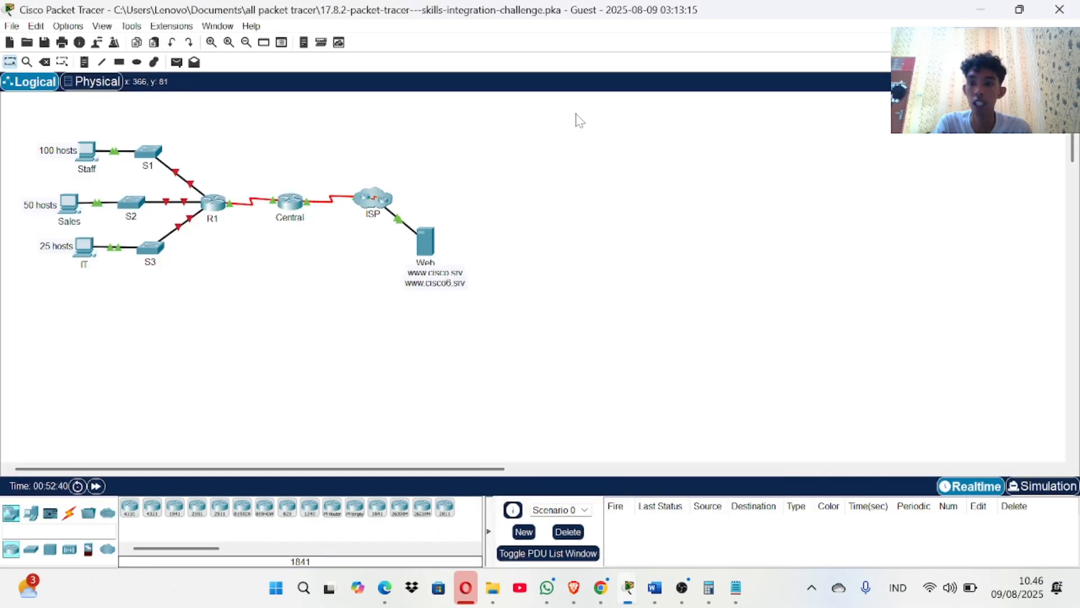
left_click(980, 10)
scroll(537, 285, "down", 4)
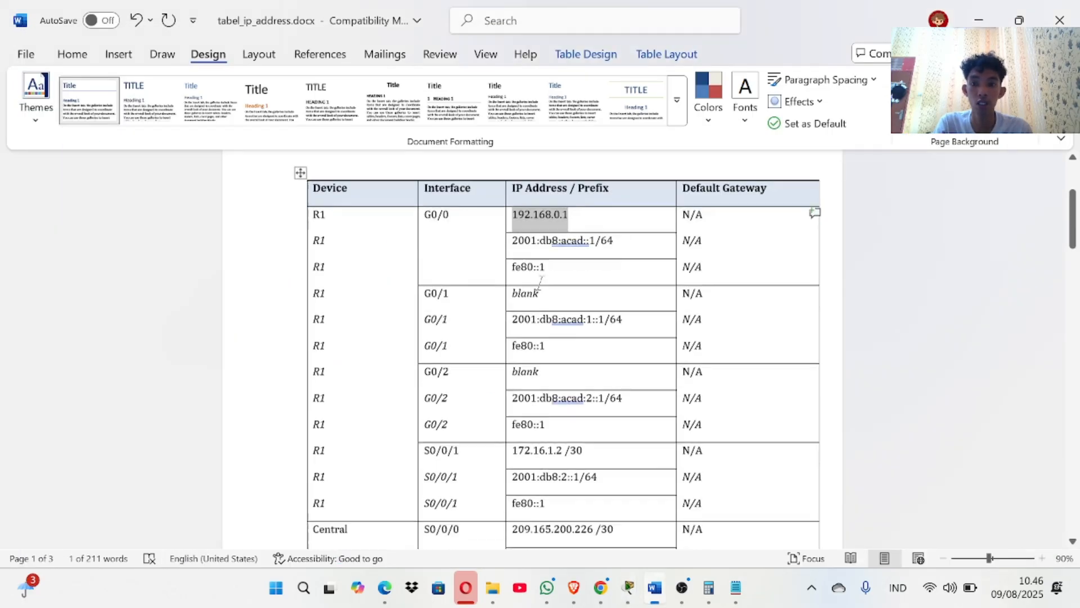
scroll(552, 284, "down", 4)
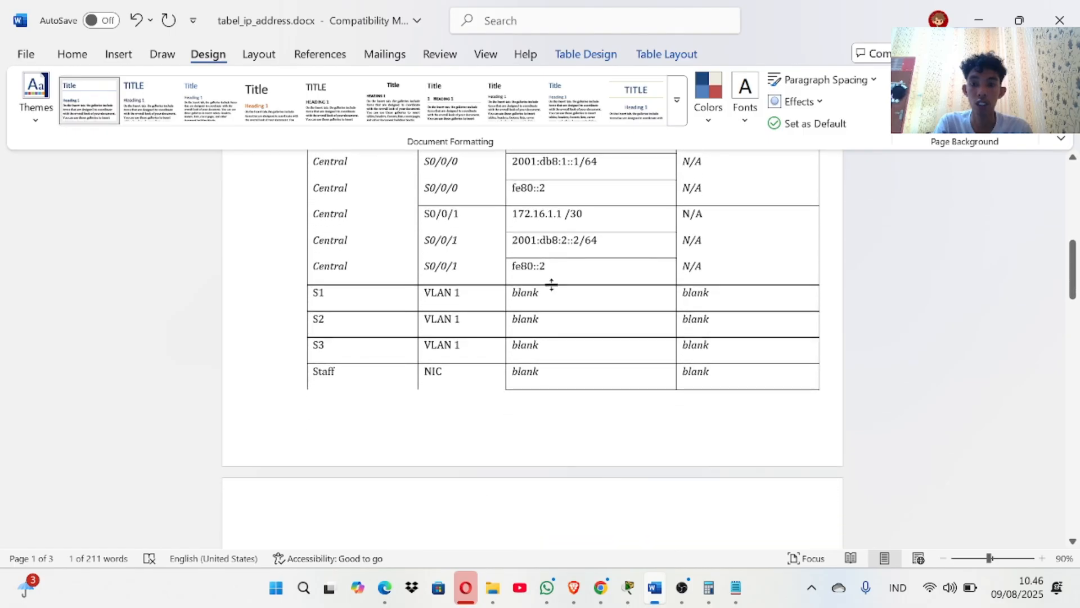
left_click(508, 296)
left_click(529, 294)
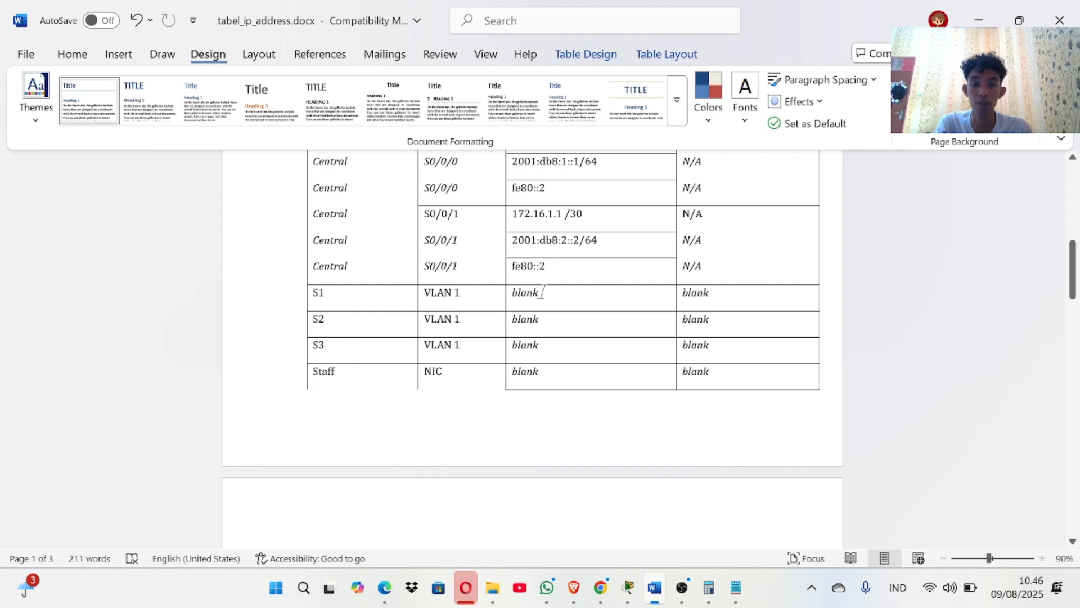
double_click(529, 293)
key("BackSpace")
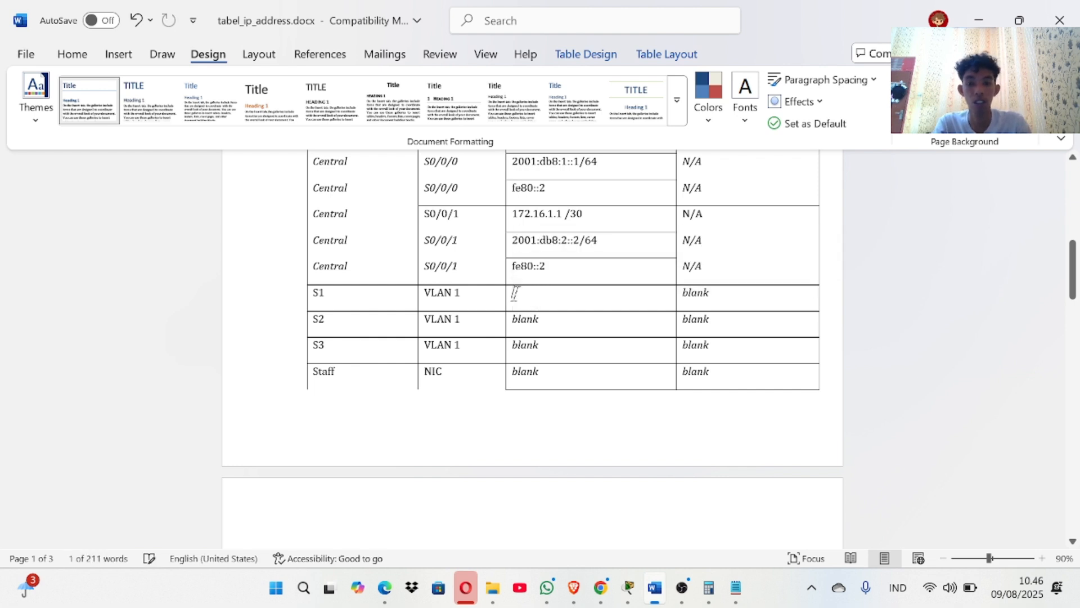
key("ctrl+v")
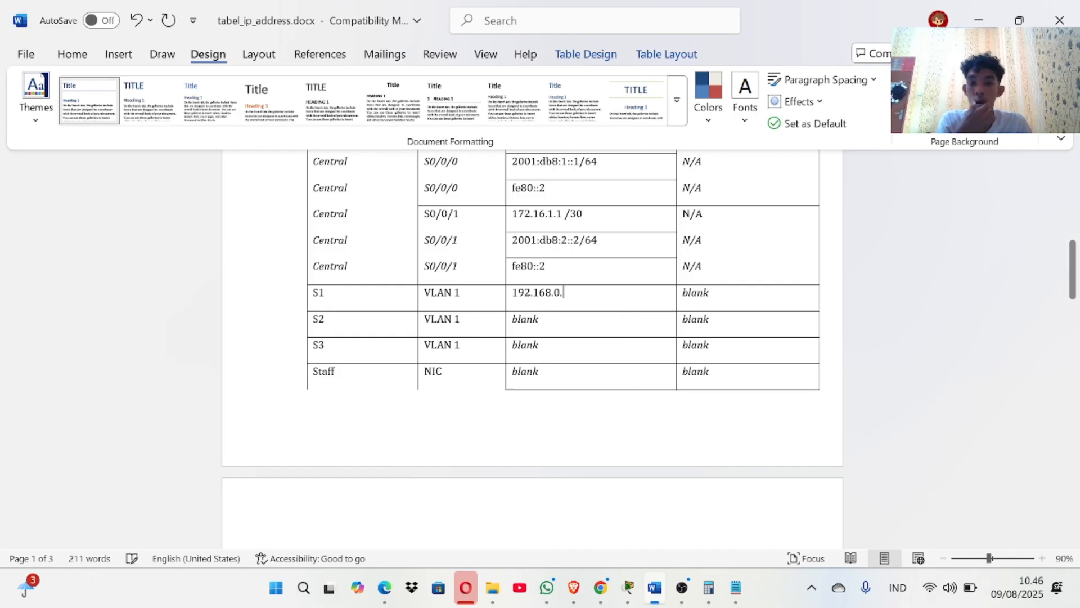
key("BackSpace")
scroll(532, 354, "down", 8)
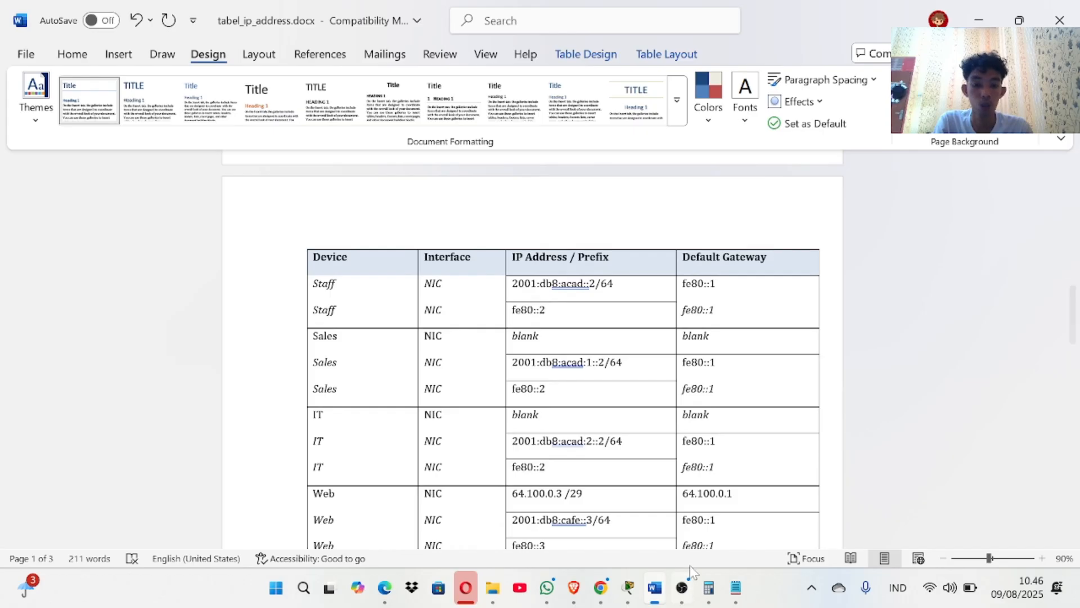
Add a line 'Ipv4 : 192.168.0.3' above the Staff PC's IPv6 address.
left_click(629, 587)
left_click(571, 491)
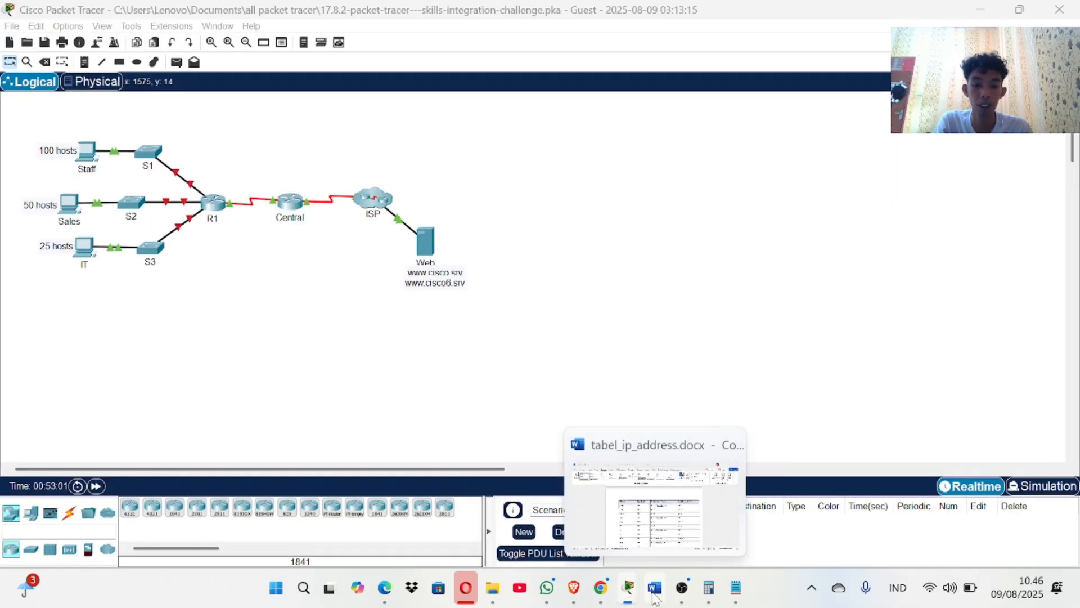
left_click(647, 507)
scroll(622, 344, "up", 1)
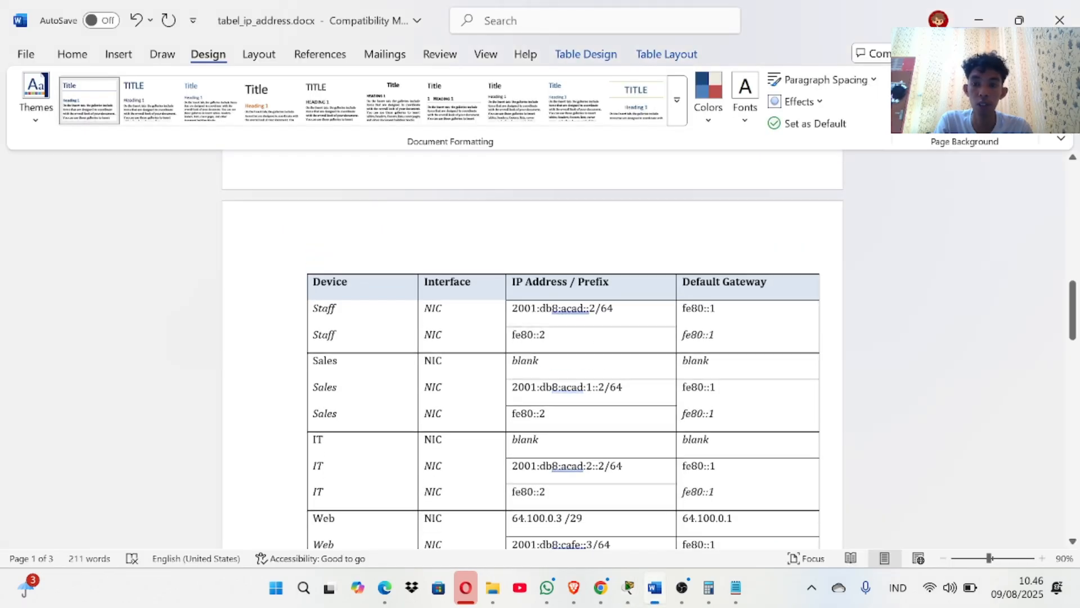
scroll(563, 349, "up", 1)
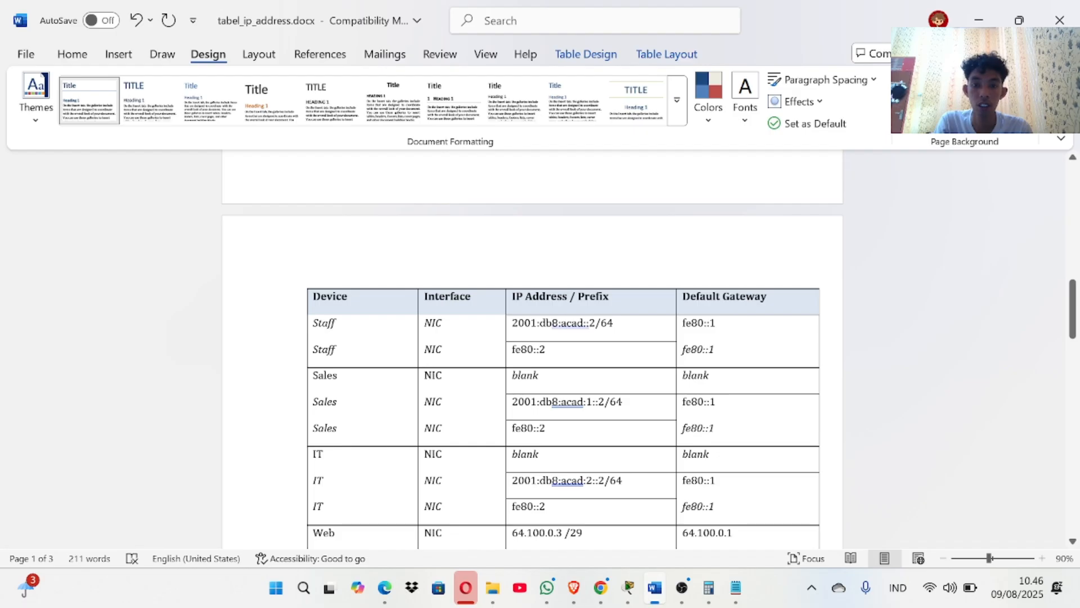
key("Return")
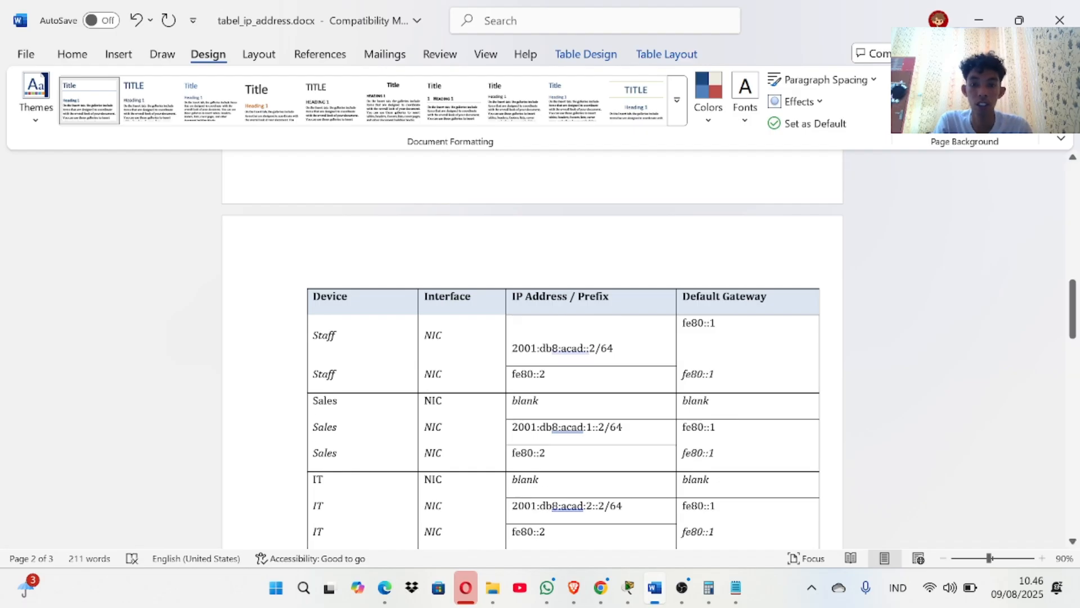
type("ip")
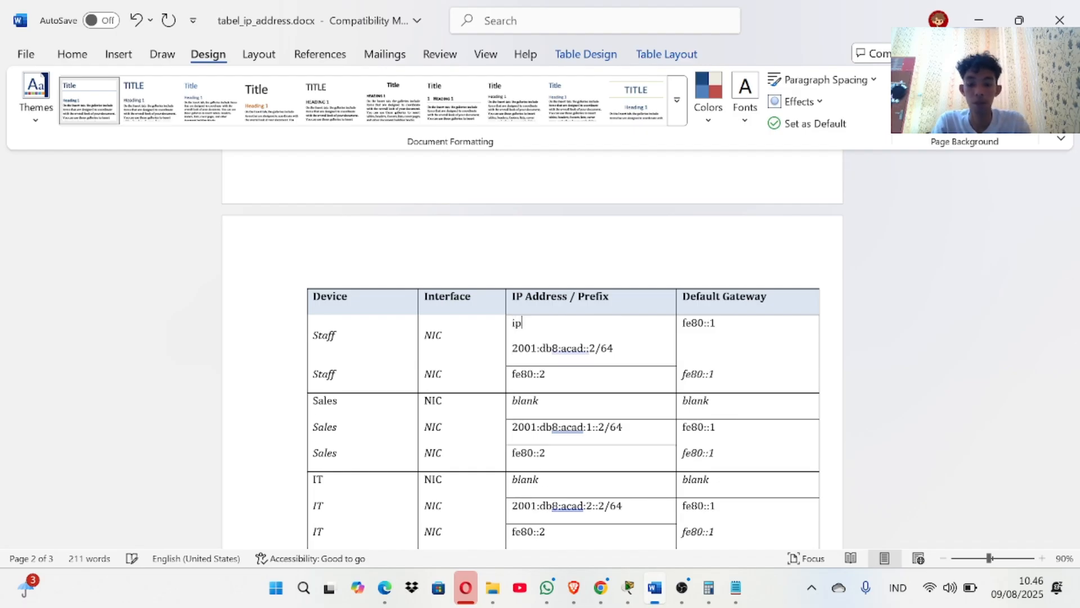
type("v4")
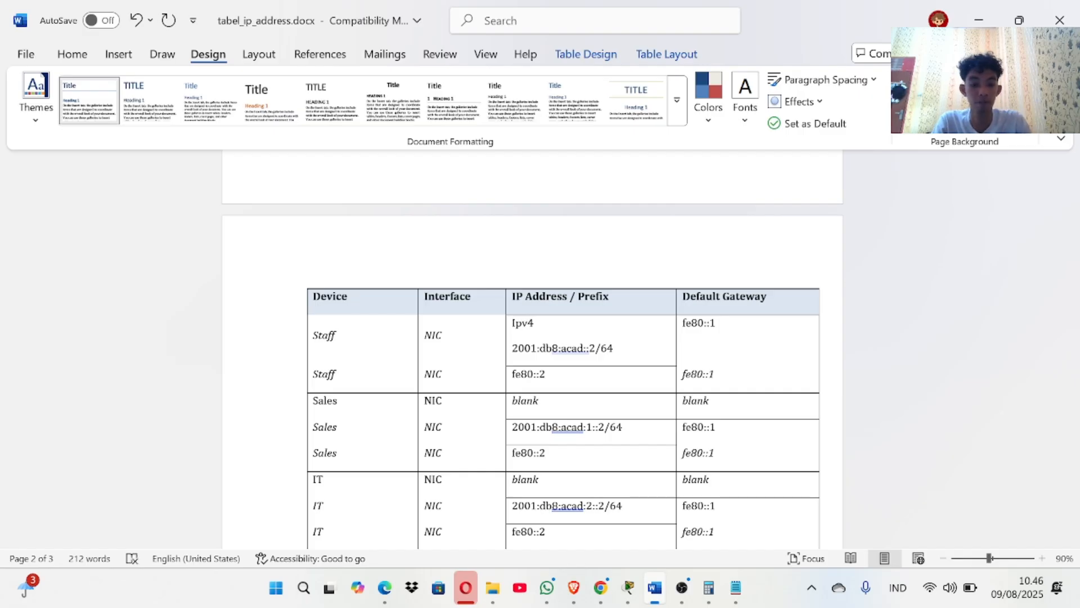
type(" :")
type("192.168.0.")
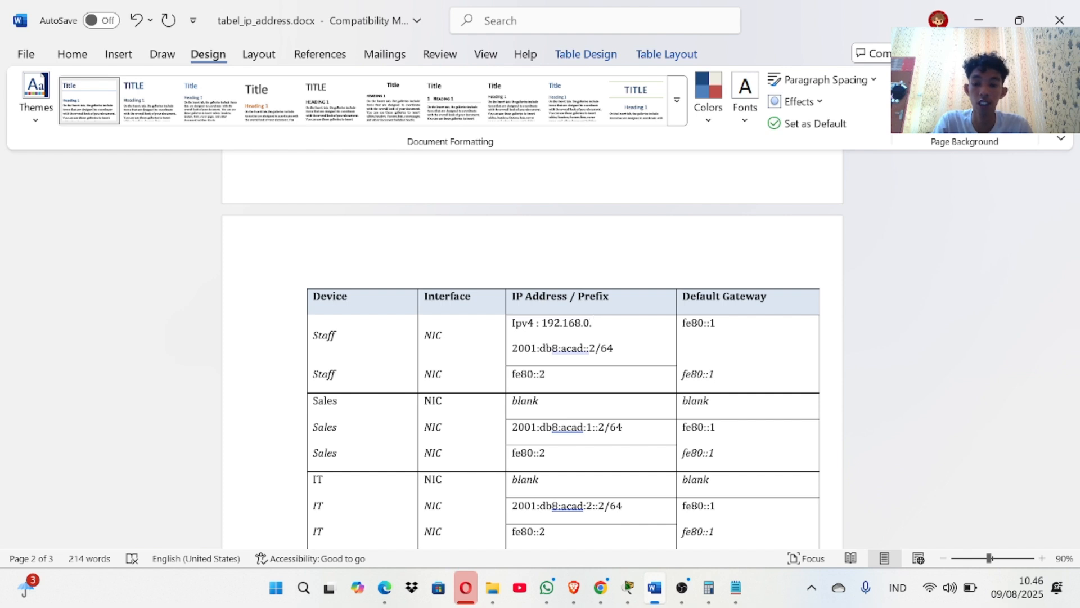
scroll(532, 354, "down", 2)
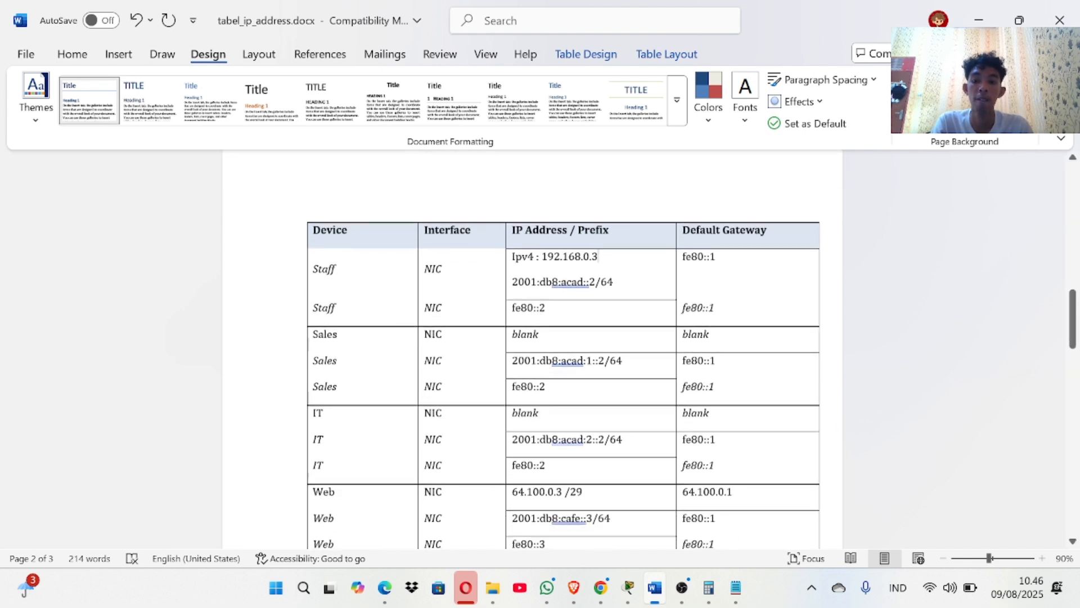
scroll(533, 355, "up", 3)
scroll(532, 354, "up", 3)
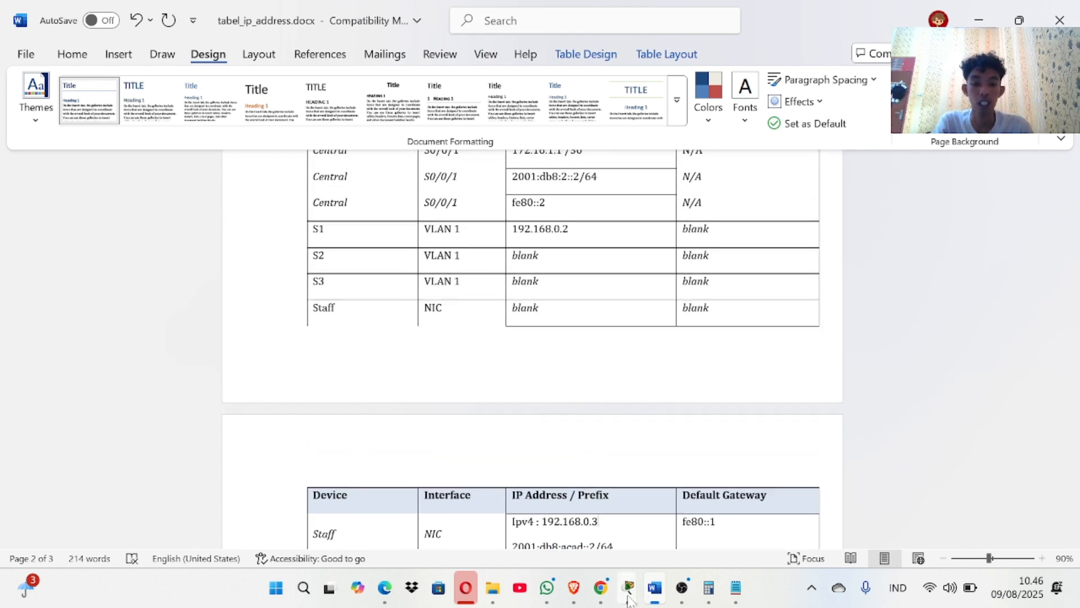
mouse_move(628, 588)
mouse_move(573, 501)
left_click(544, 492)
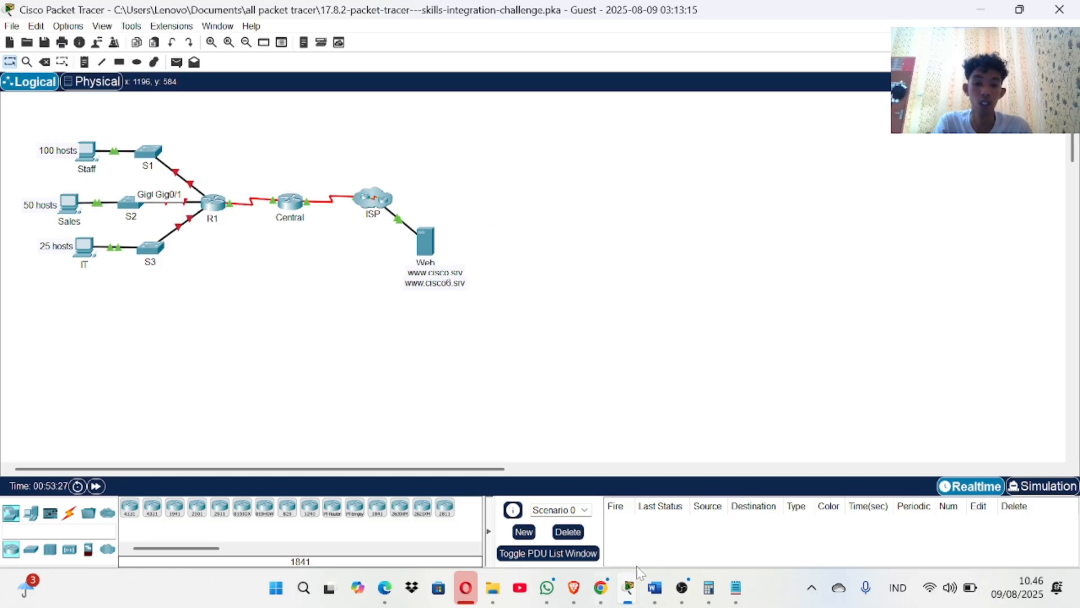
left_click(654, 588)
scroll(532, 349, "down", 5)
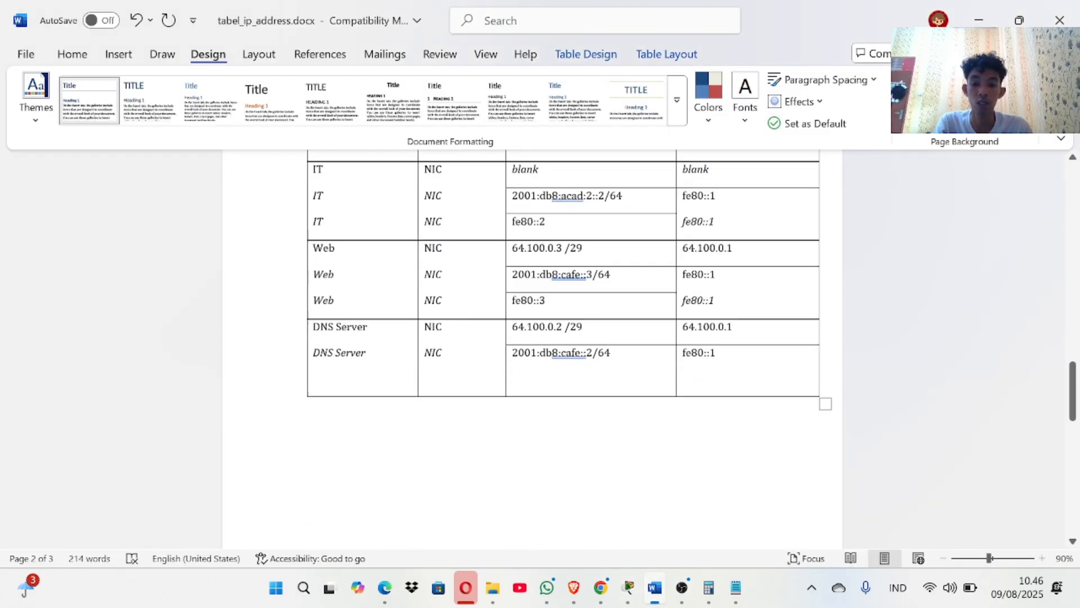
scroll(528, 419, "up", 8)
scroll(528, 419, "down", 2)
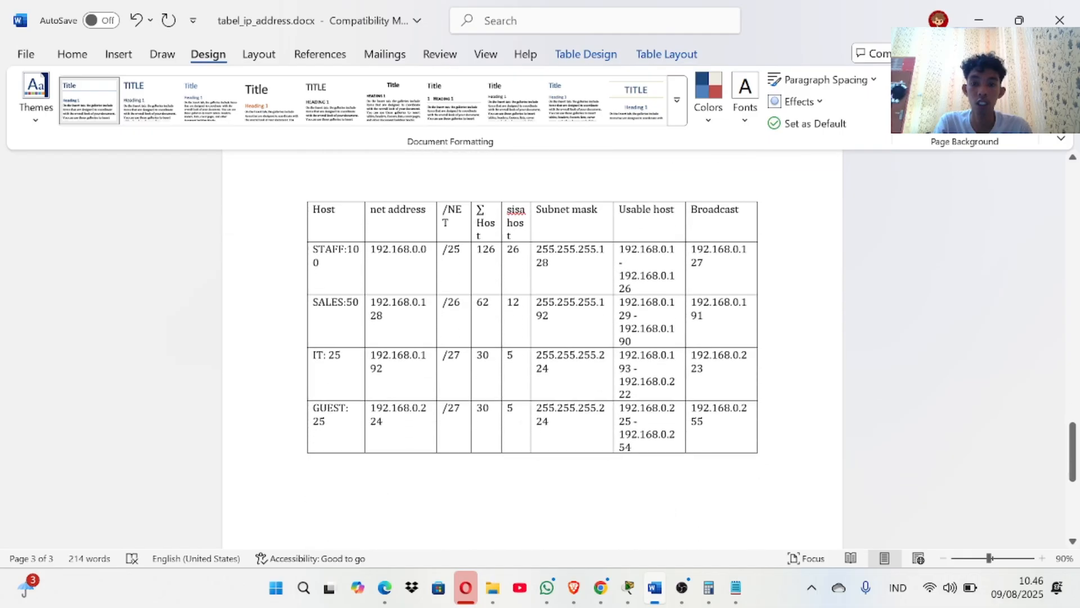
left_click_drag(620, 302, 624, 316)
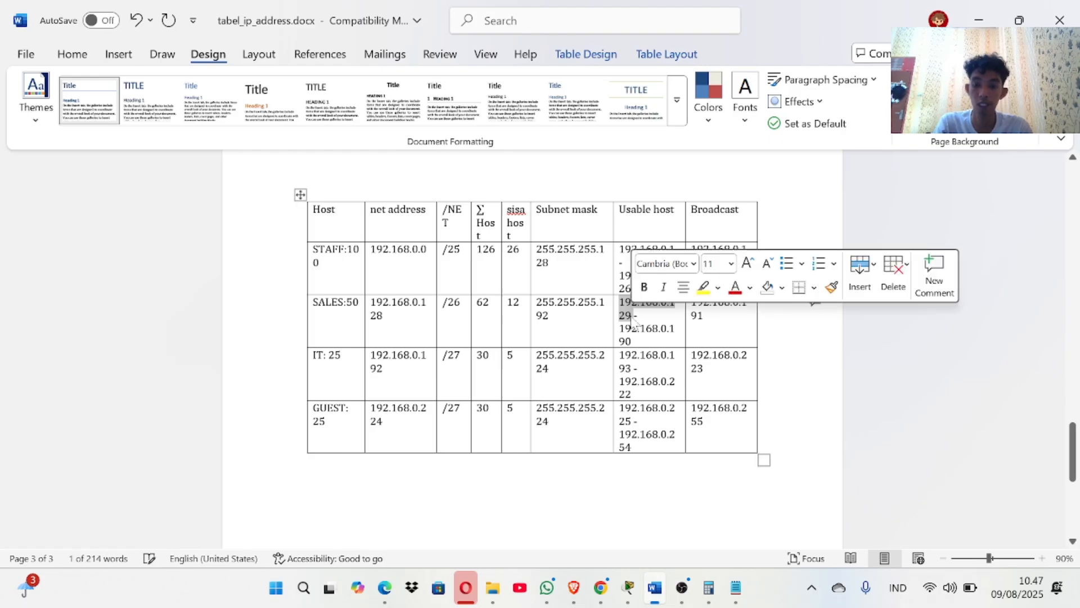
scroll(632, 321, "up", 15)
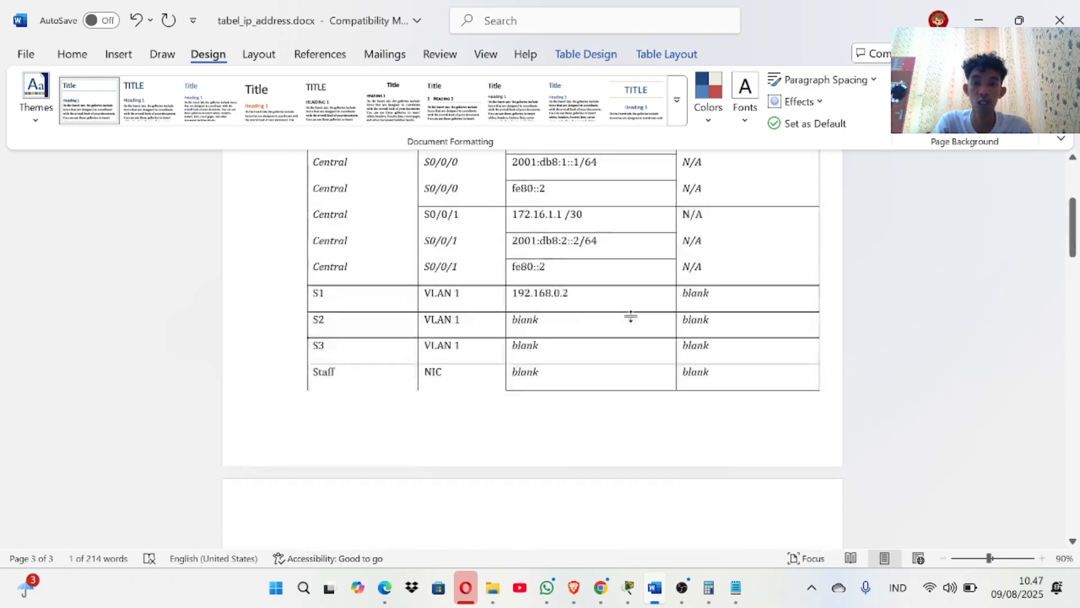
Replace 'blank' in R1's G0/1 address cell with 192.168.0.129.
scroll(563, 361, "down", 1)
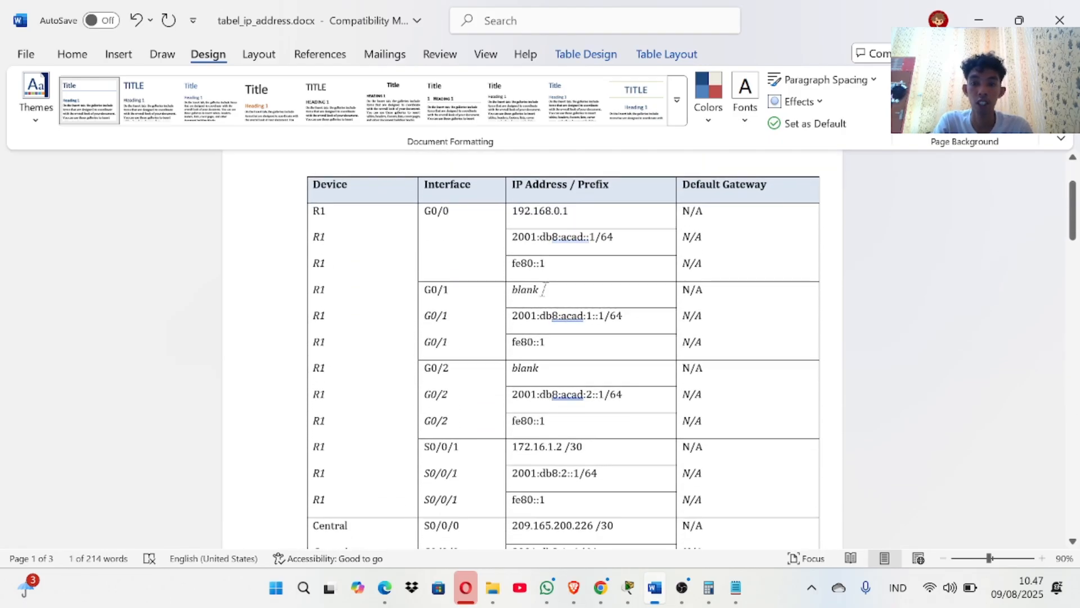
left_click_drag(537, 289, 513, 290)
key("BackSpace")
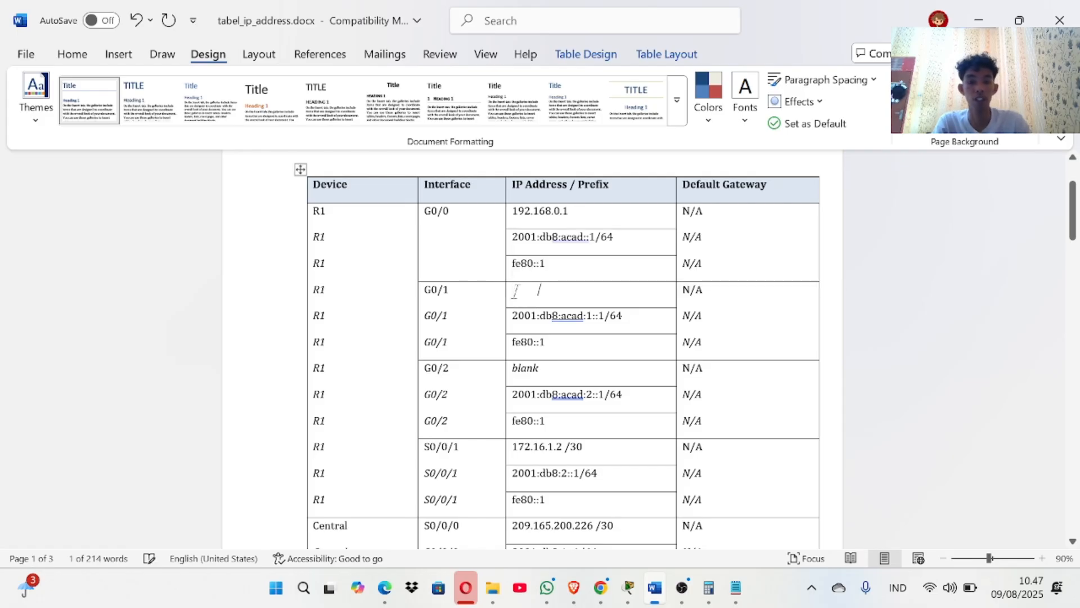
type("192.168.0.129")
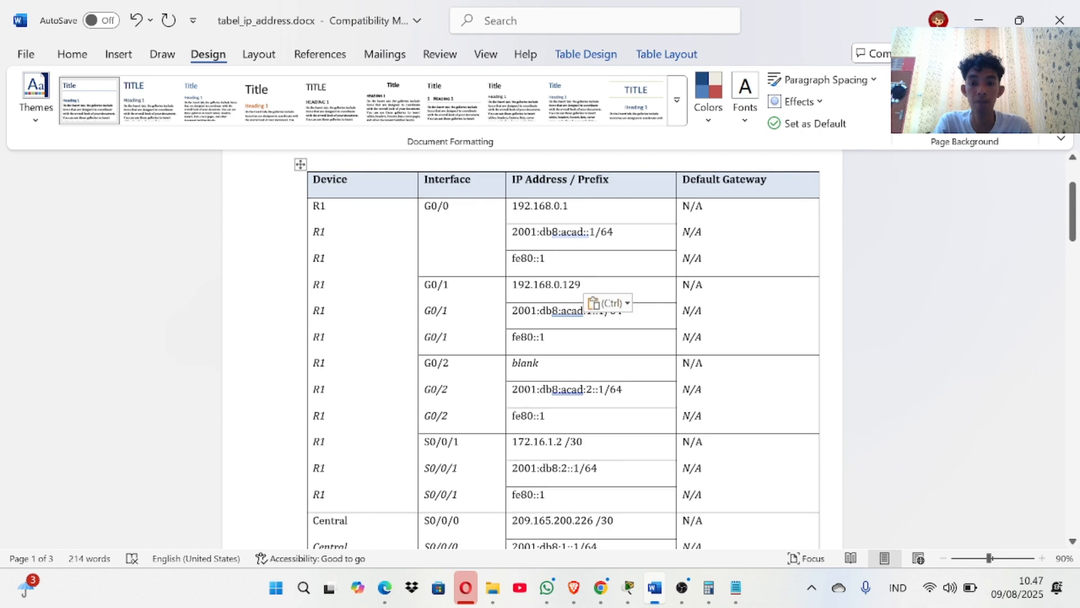
Set S2's address cell to 192.168.0.130 in place of 'blank'.
scroll(563, 349, "down", 3)
scroll(563, 348, "down", 4)
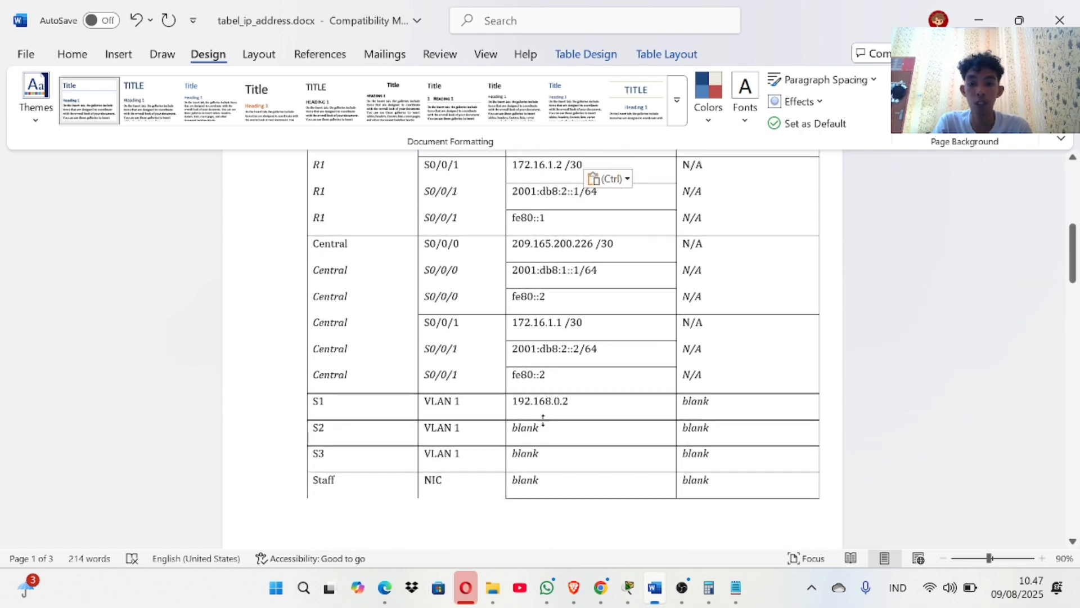
double_click(538, 429)
key("BackSpace")
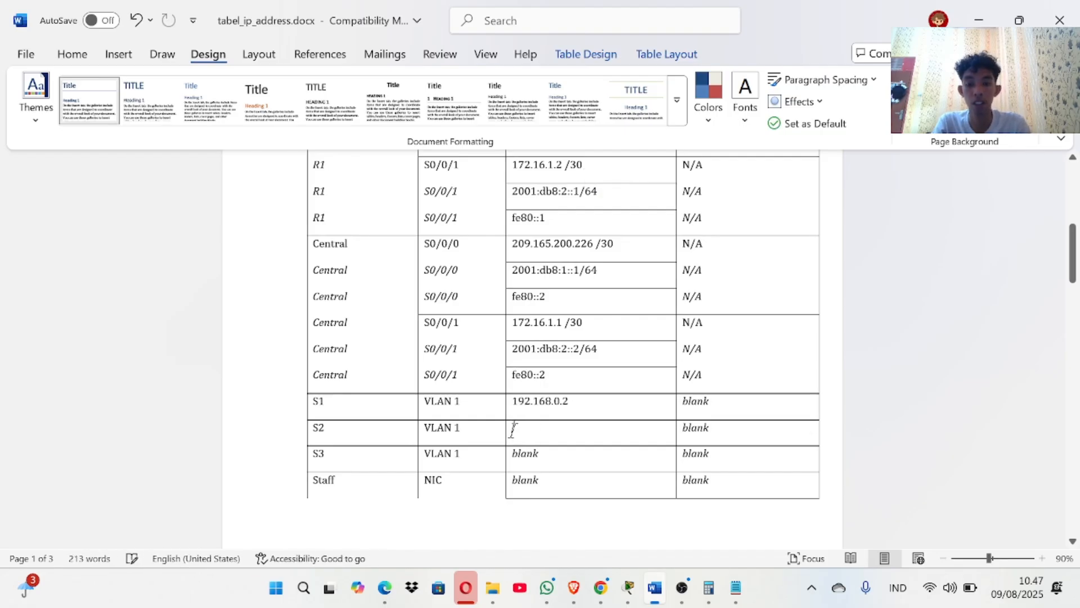
type("192.168.0.129")
key("BackSpace")
key("BackSpace")
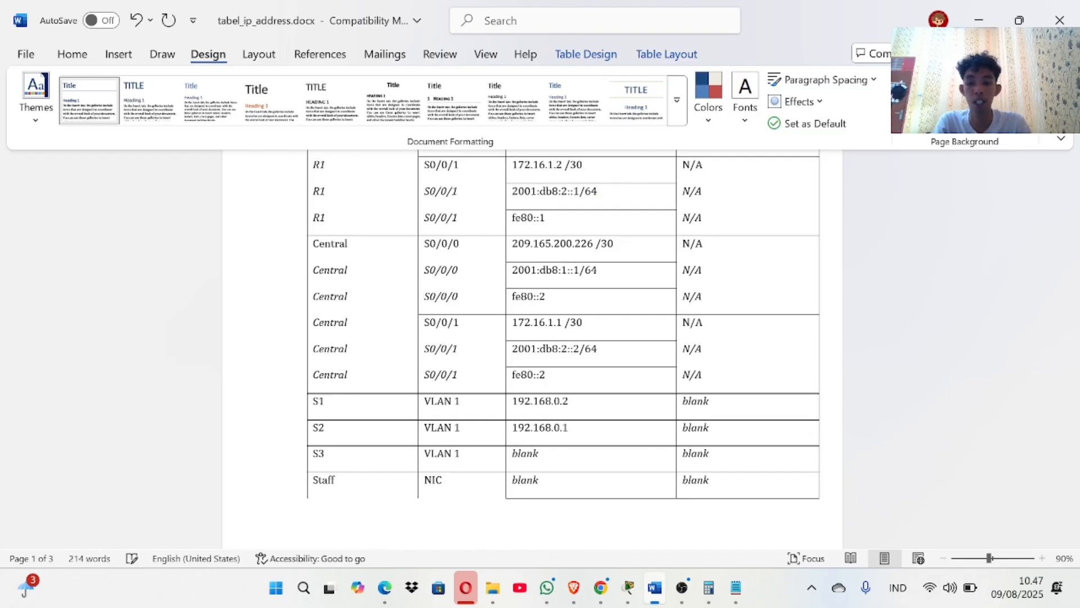
Fill the Sales PC's cell with 'Ipv4 : 192.168.0.131'.
scroll(532, 349, "down", 5)
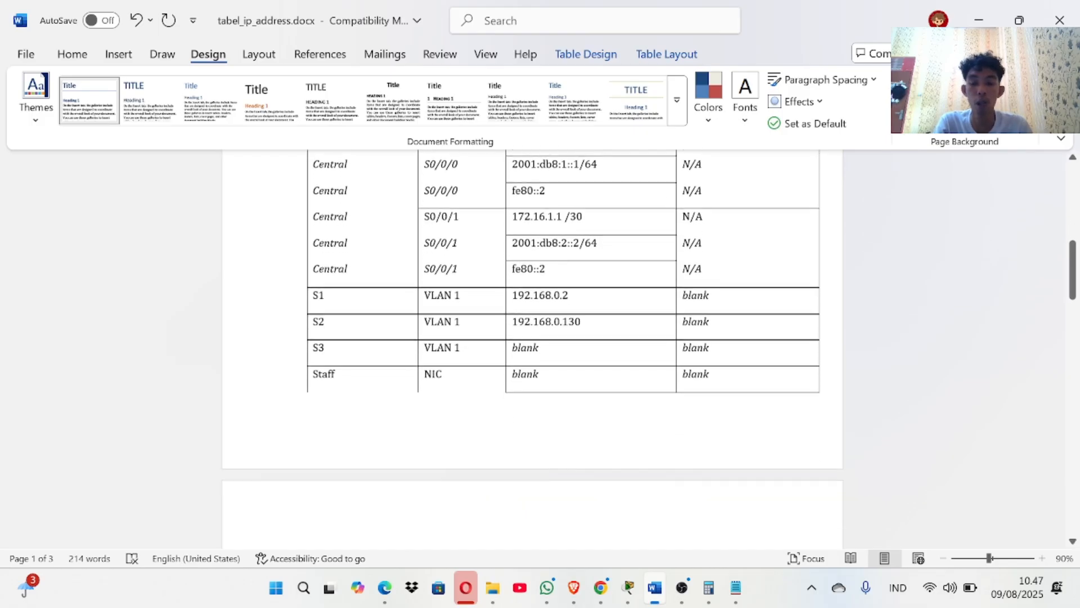
scroll(532, 349, "down", 1)
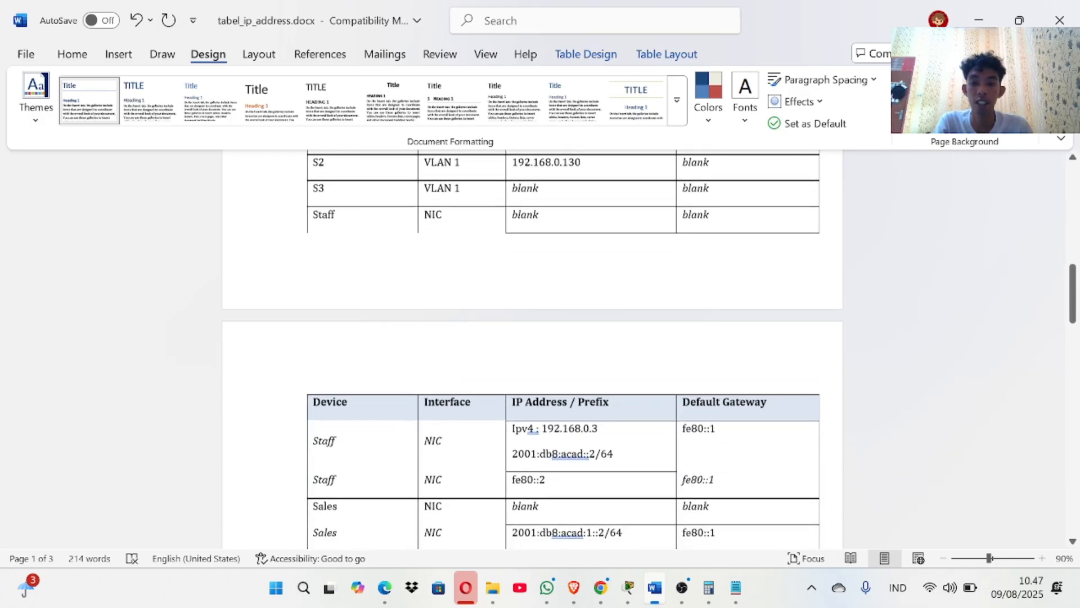
scroll(532, 349, "up", 2)
scroll(532, 349, "down", 1)
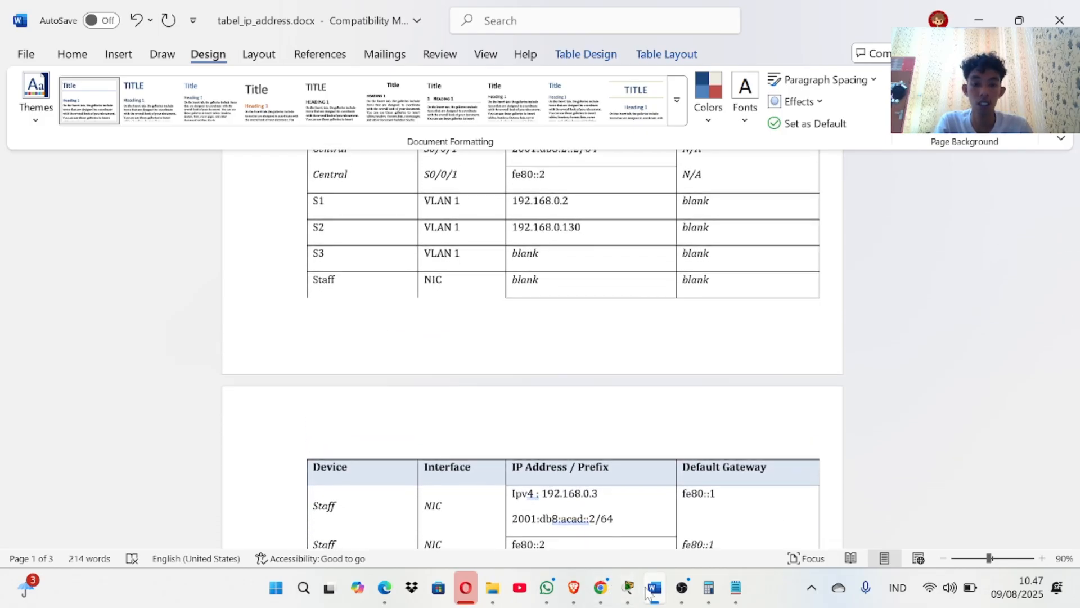
scroll(448, 463, "down", 5)
scroll(449, 463, "down", 1)
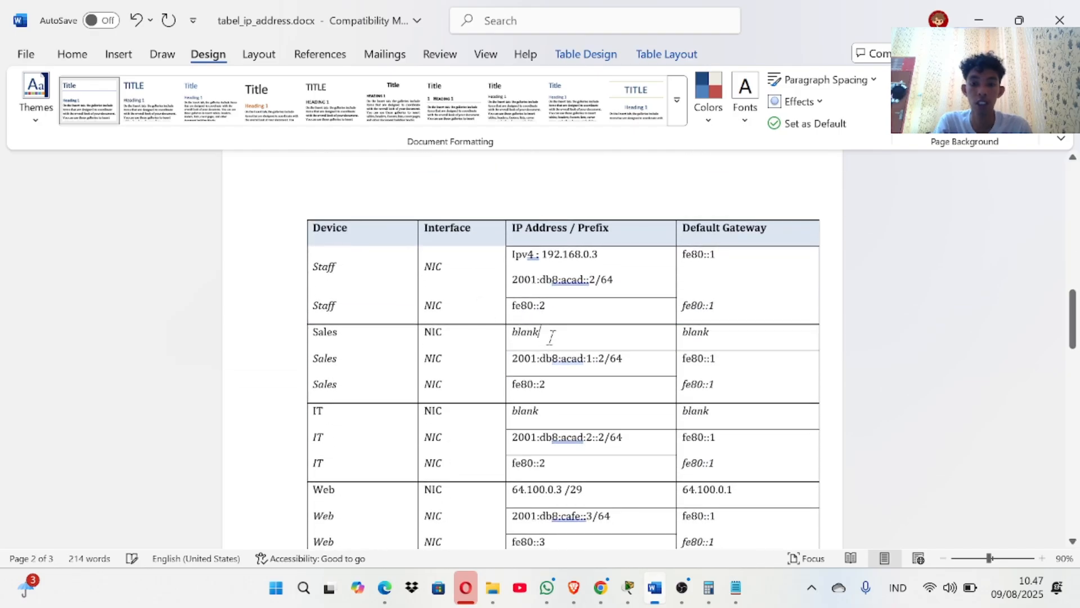
key("BackSpace")
key("BackSpace")
key("BackSpace")
key("BackSpace")
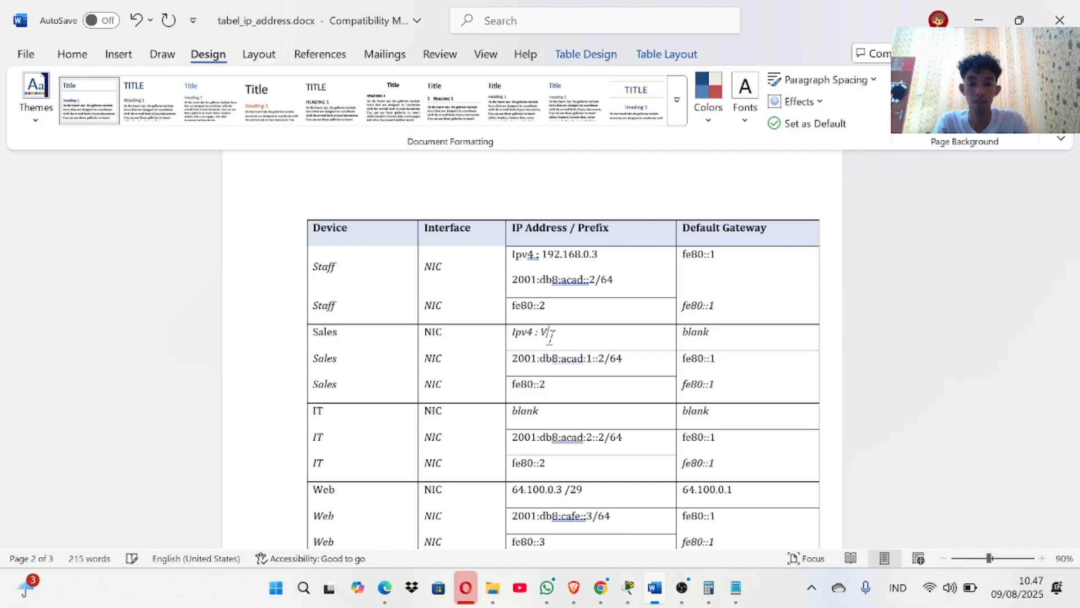
type("192.168.0.129")
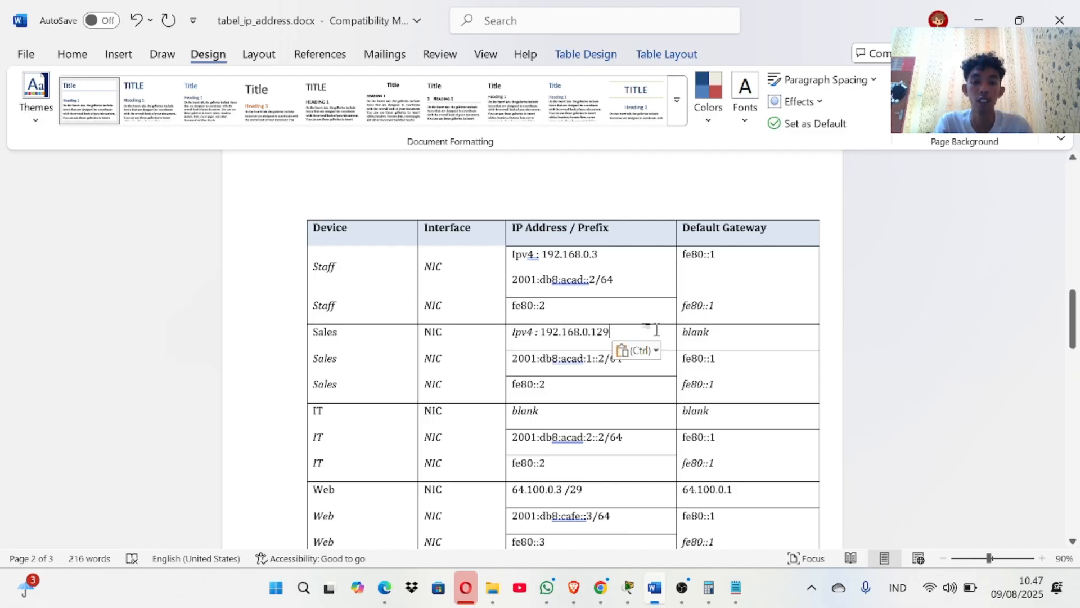
key("BackSpace")
key("BackSpace")
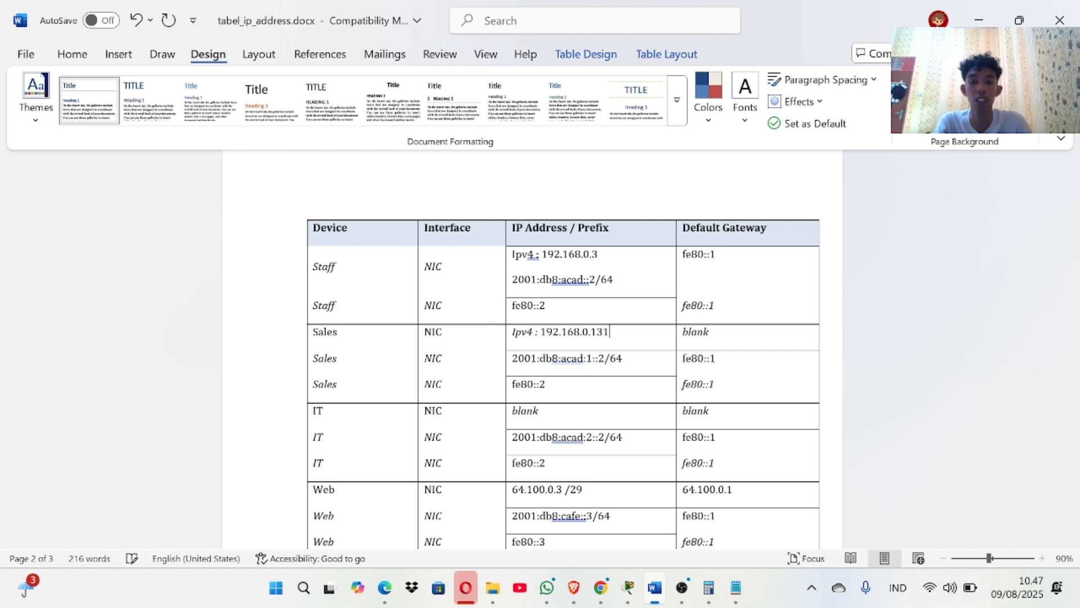
scroll(568, 301, "down", 3)
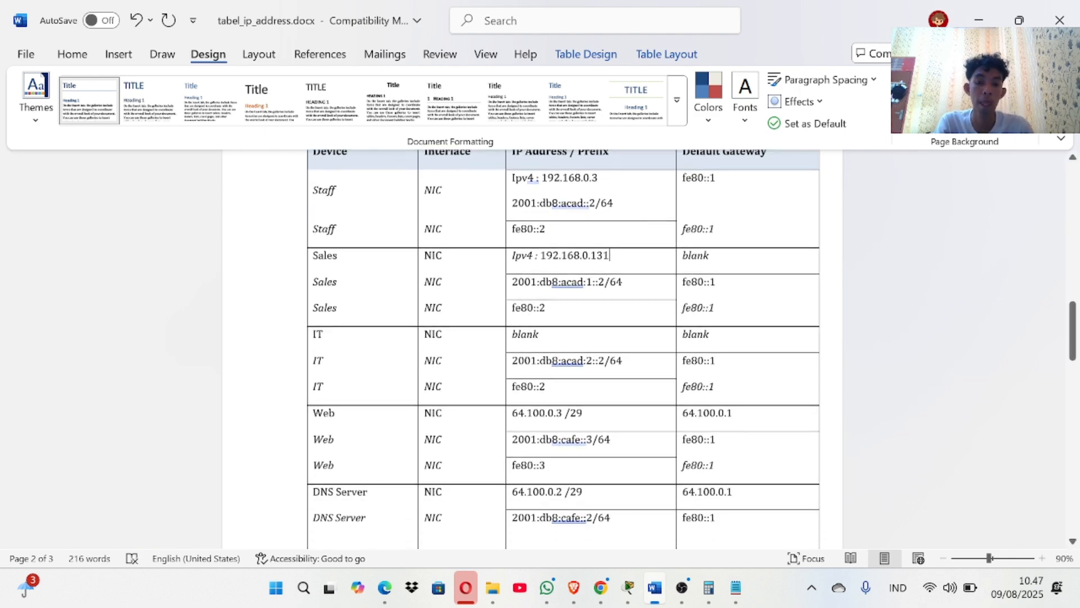
left_click(628, 587)
Copy the IT subnet's first usable host, 192.168.0.193, from the Word table.
left_click(629, 530)
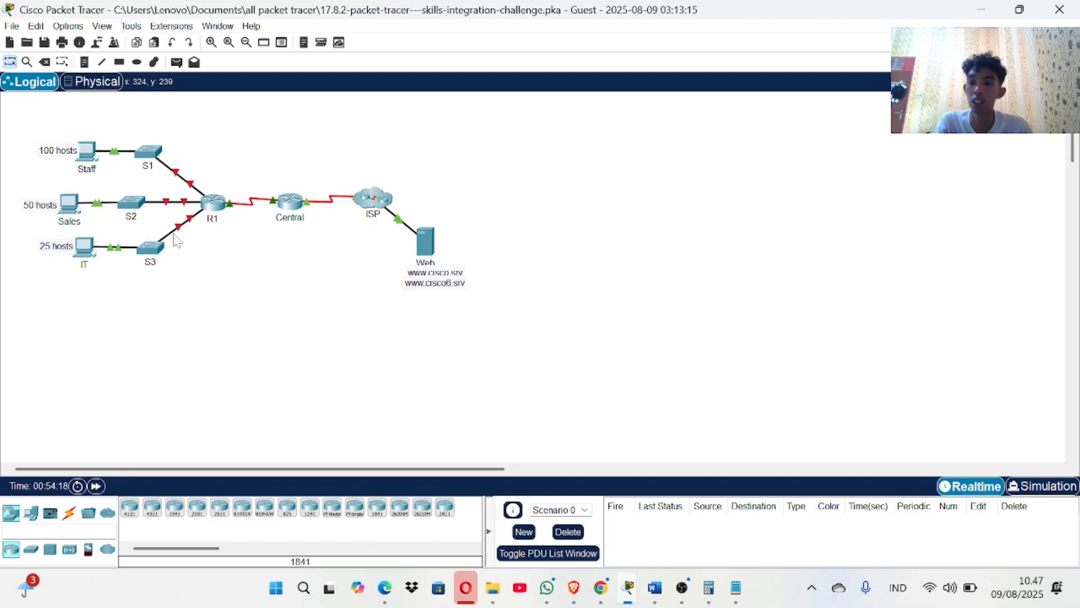
mouse_move(191, 225)
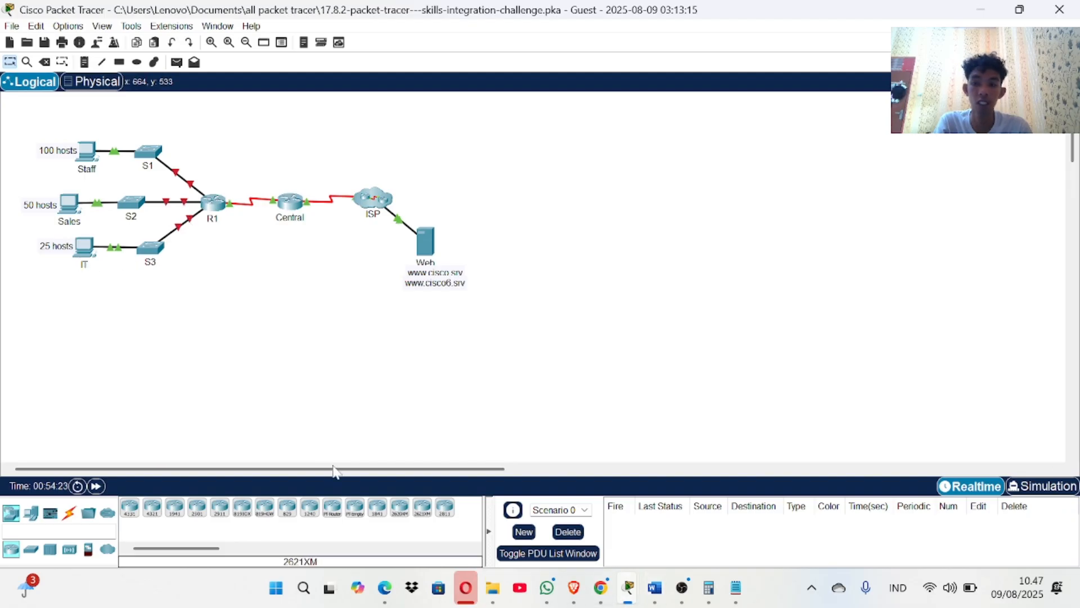
mouse_move(667, 591)
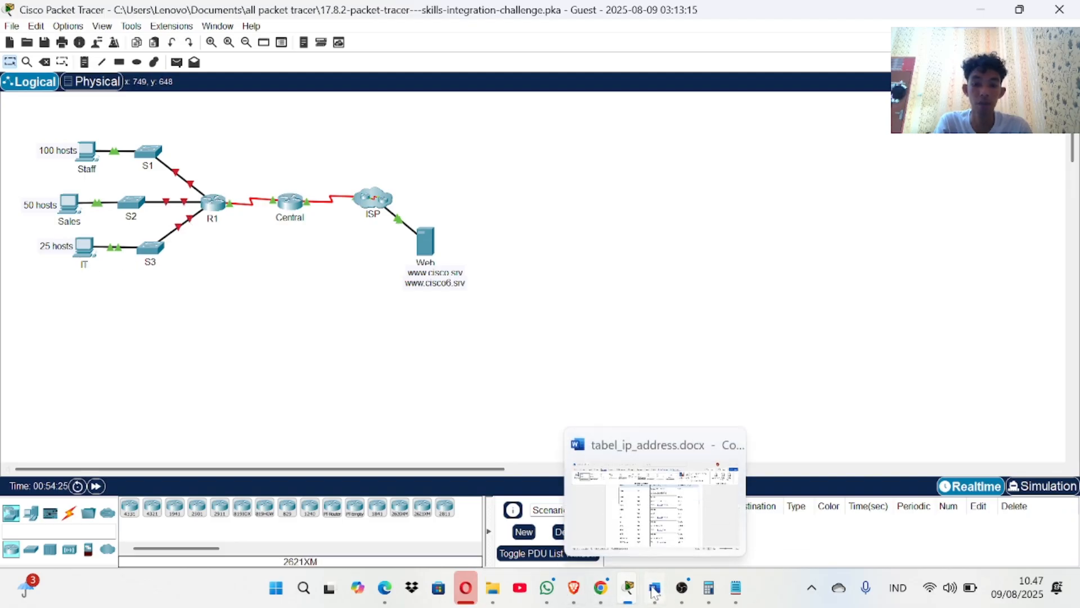
left_click(644, 540)
scroll(574, 480, "down", 10)
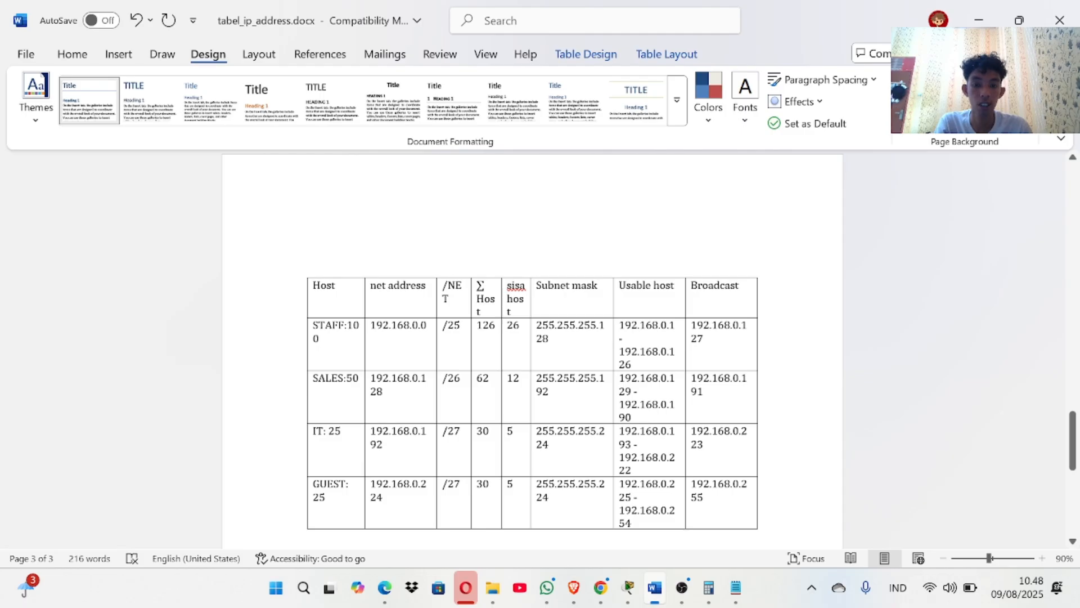
double_click(629, 443)
key("ctrl+c")
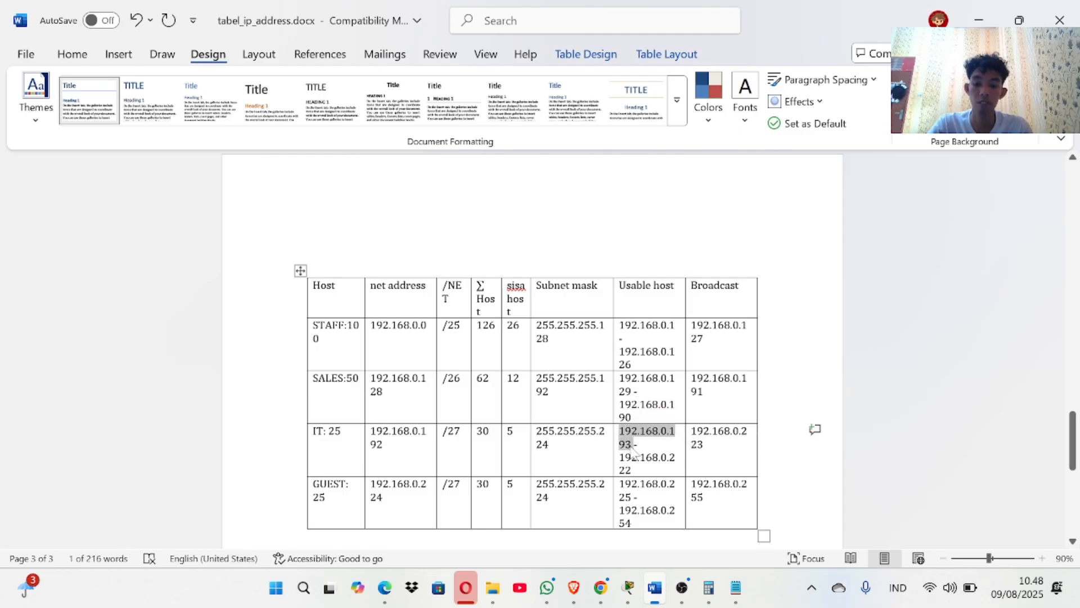
Replace 'blank' in R1's G0/2 address cell with 192.168.0.193.
scroll(633, 448, "up", 10)
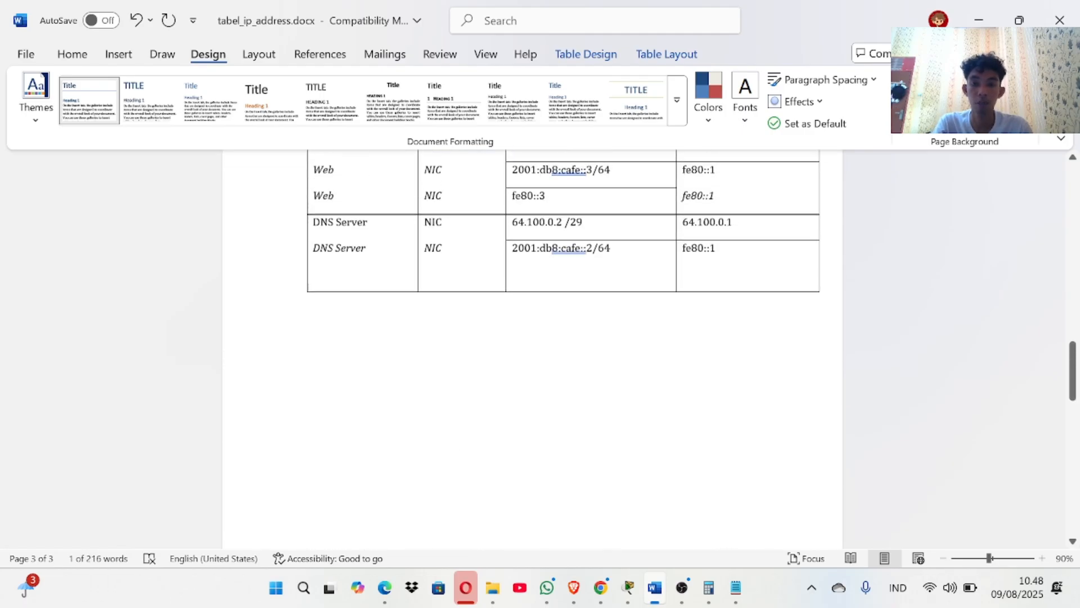
scroll(597, 411, "up", 15)
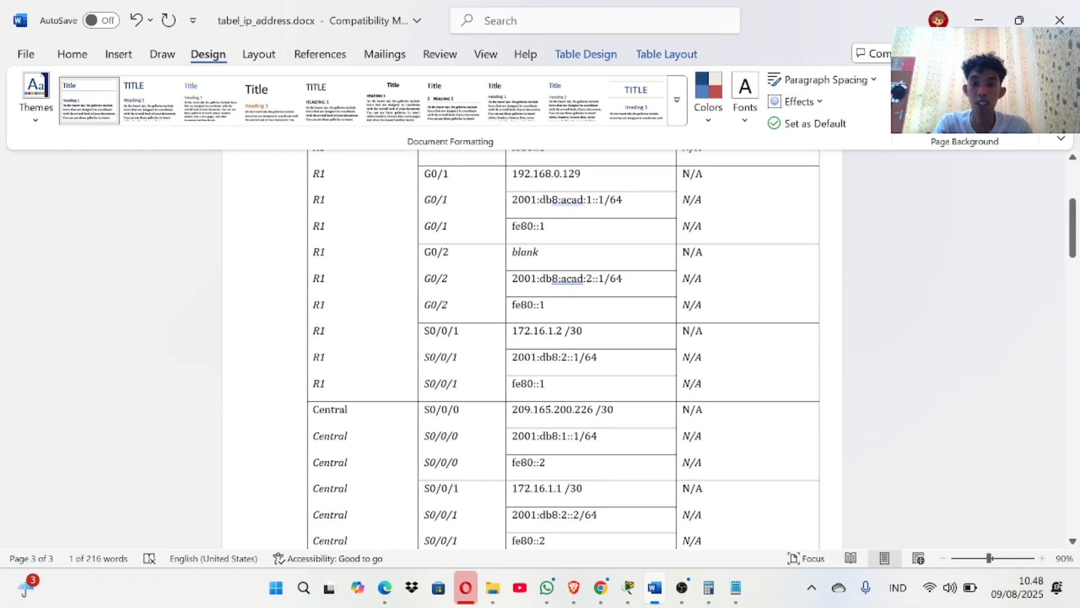
scroll(569, 314, "up", 3)
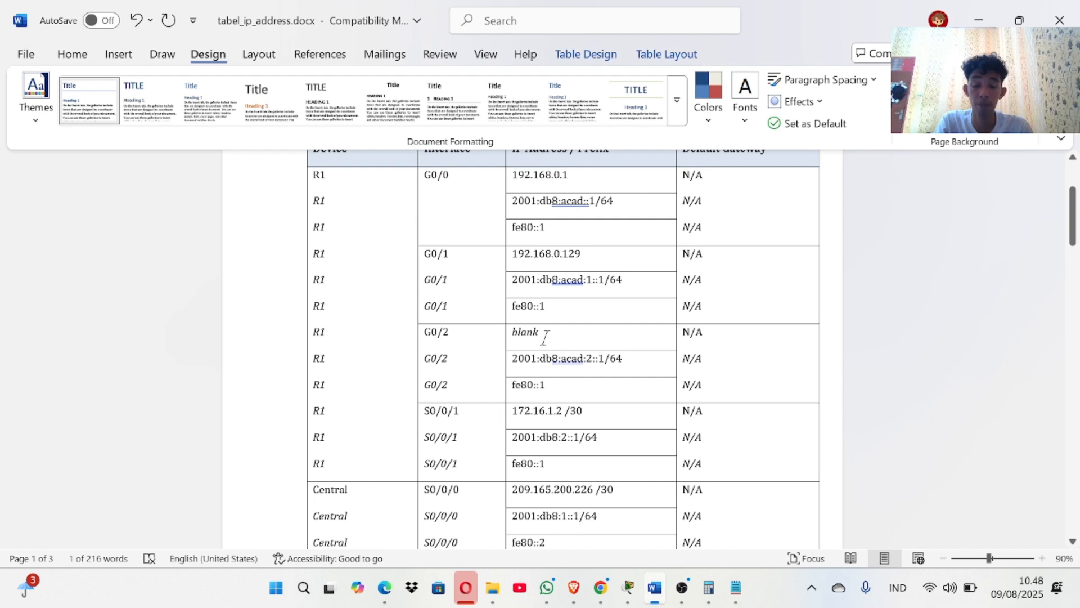
triple_click(545, 338)
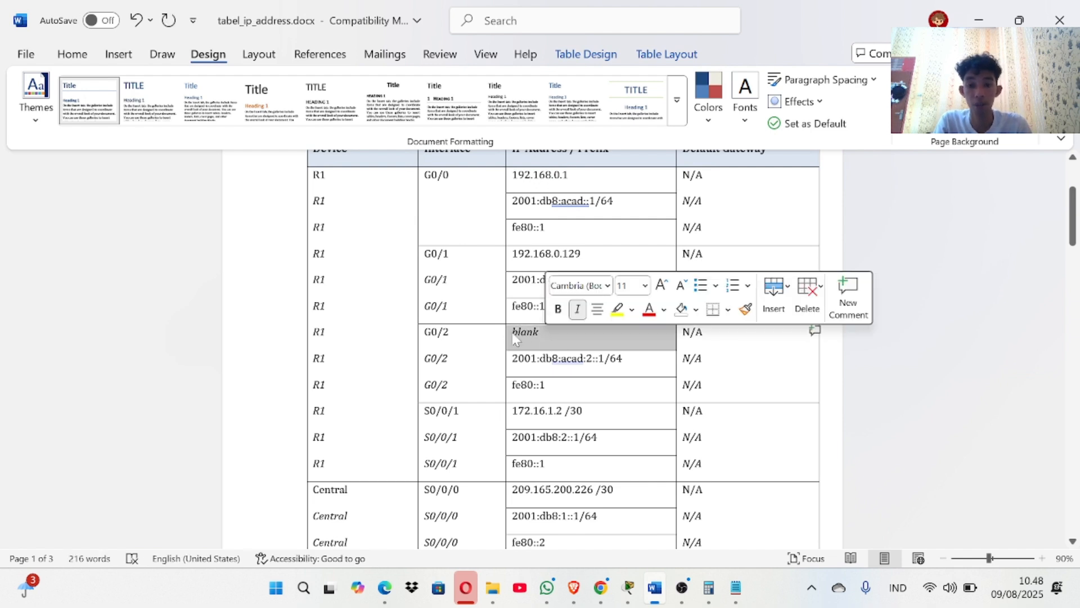
left_click(513, 337)
double_click(518, 332)
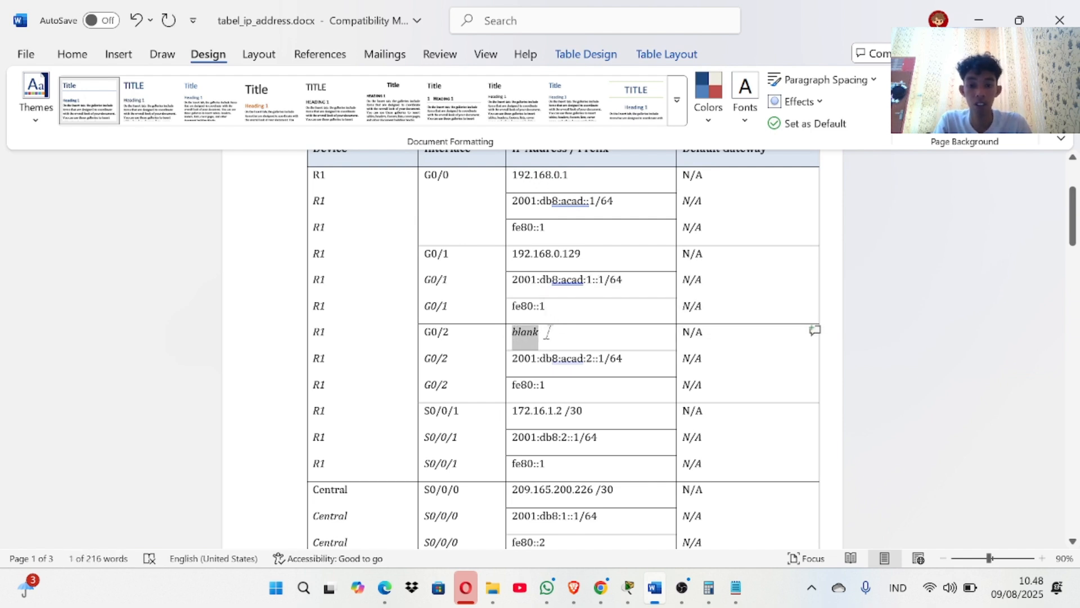
key("ctrl+v")
Set S3's VLAN 1 address to 192.168.0.194.
scroll(563, 349, "down", 4)
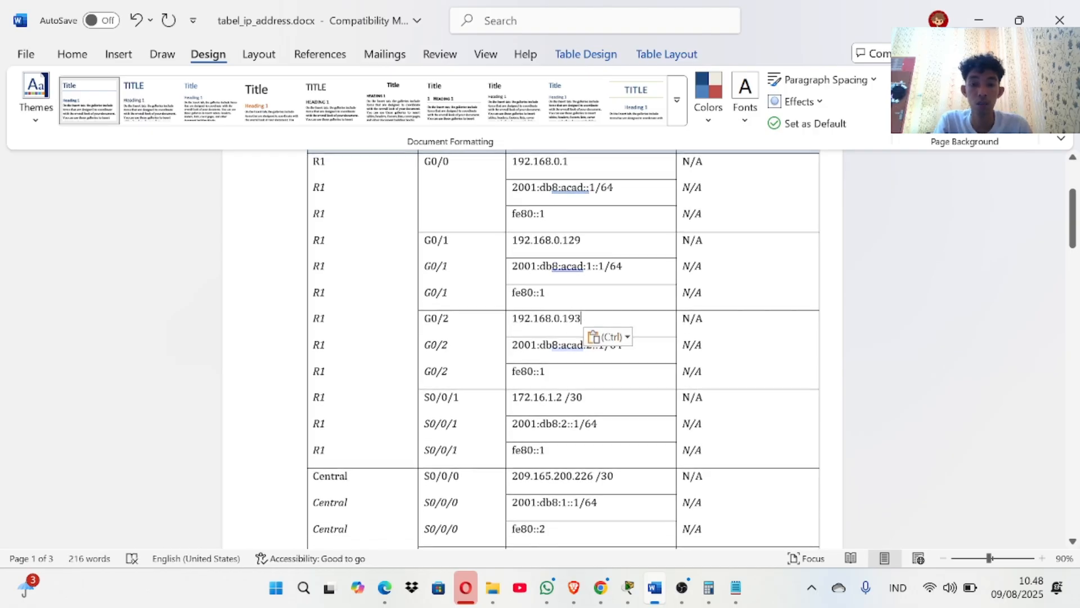
scroll(559, 358, "down", 8)
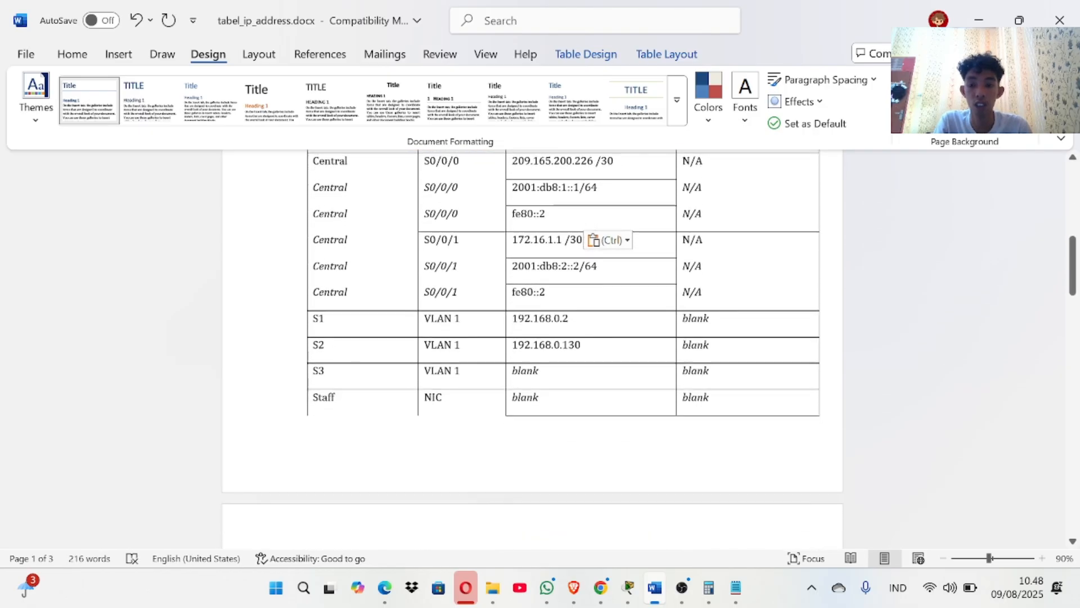
double_click(524, 361)
key("Delete")
key("ctrl+v")
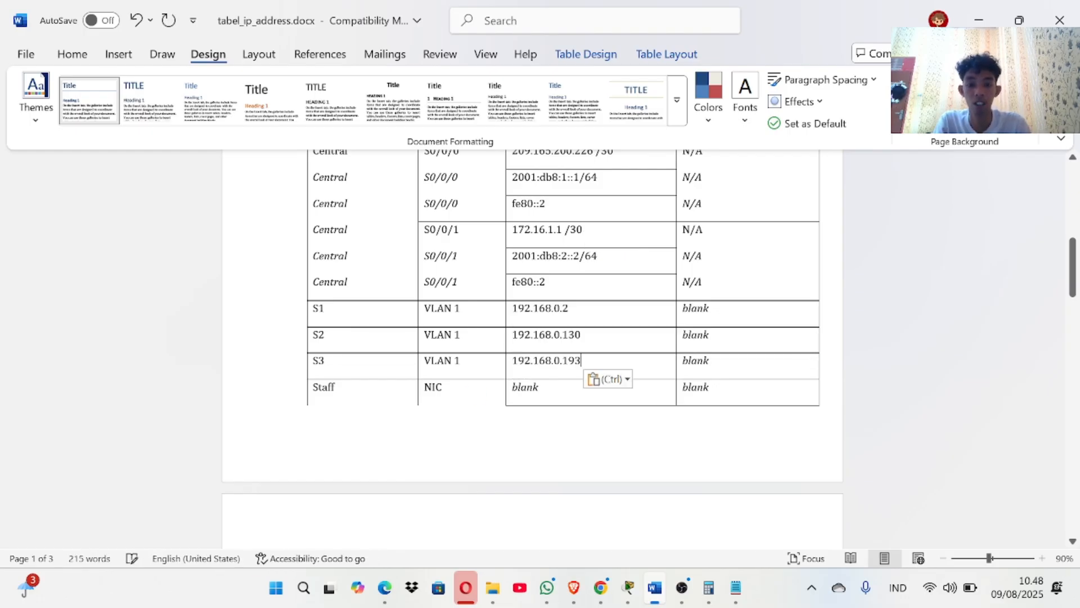
key("BackSpace")
Set the IT PC's IPv4 address to 192.168.0.195.
scroll(540, 337, "down", 10)
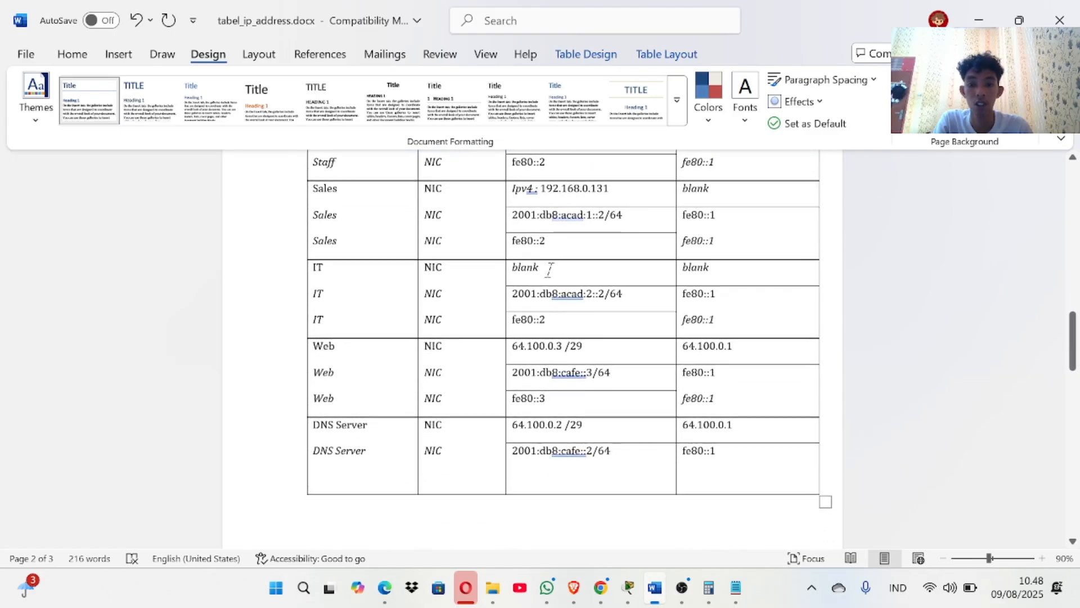
double_click(543, 269)
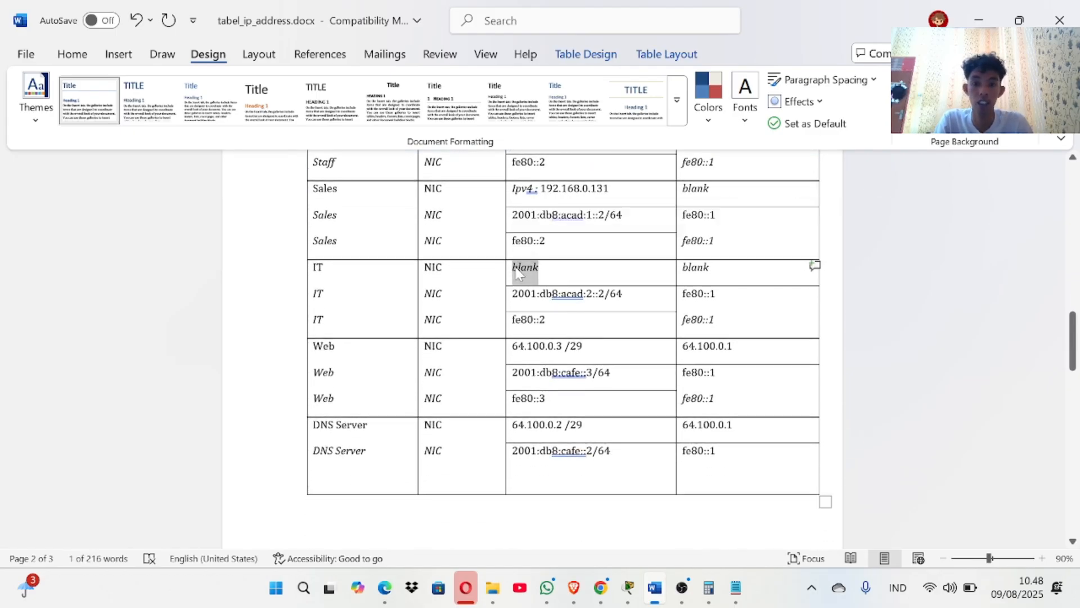
key("BackSpace")
key("ctrl+v")
key("BackSpace")
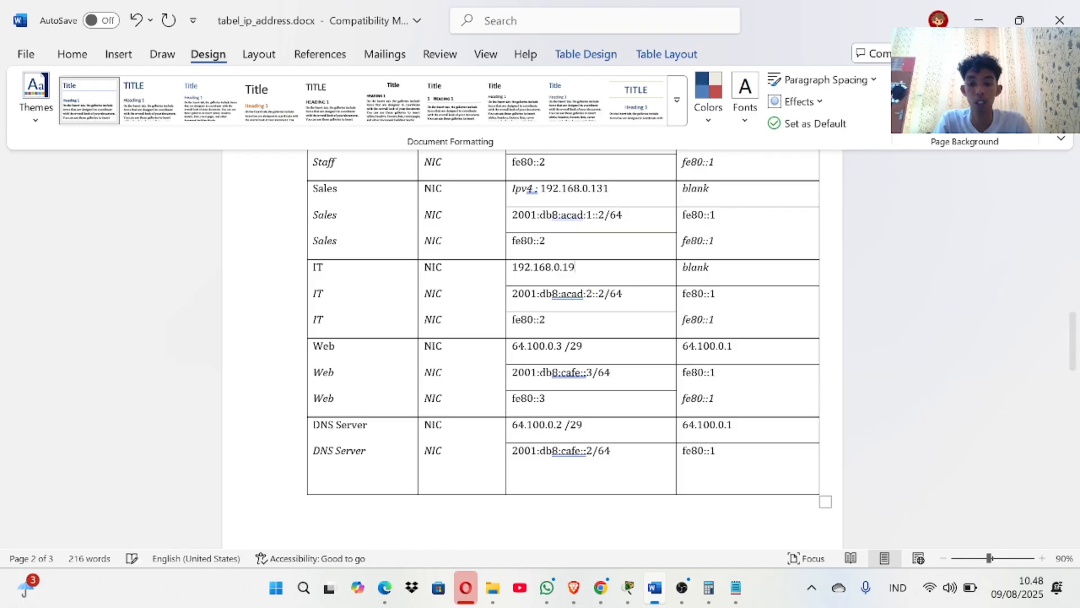
scroll(532, 337, "up", 5)
scroll(533, 349, "up", 3)
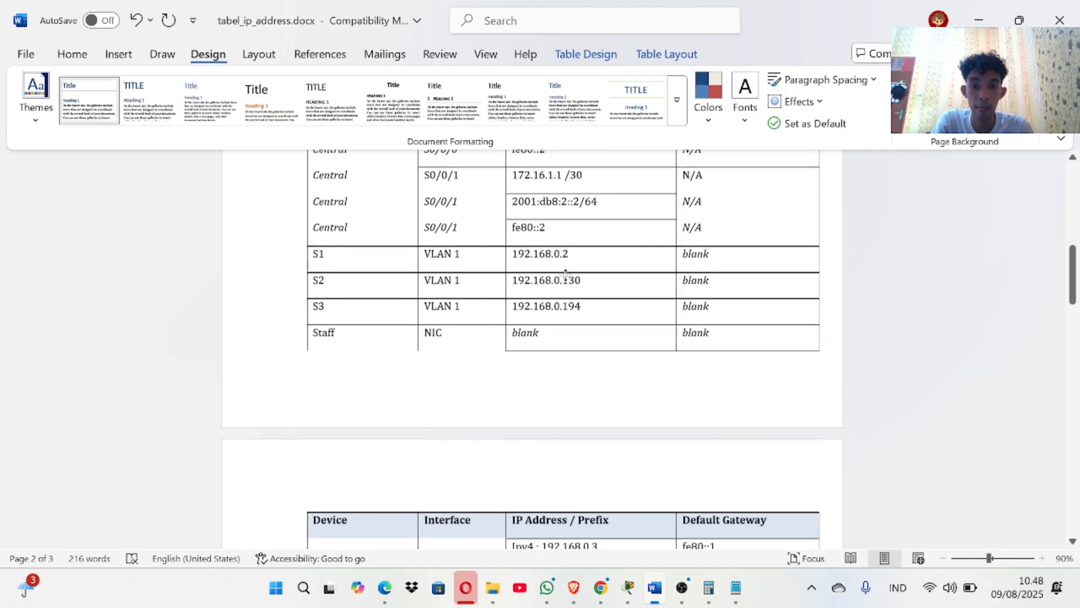
scroll(532, 349, "down", 7)
type("5")
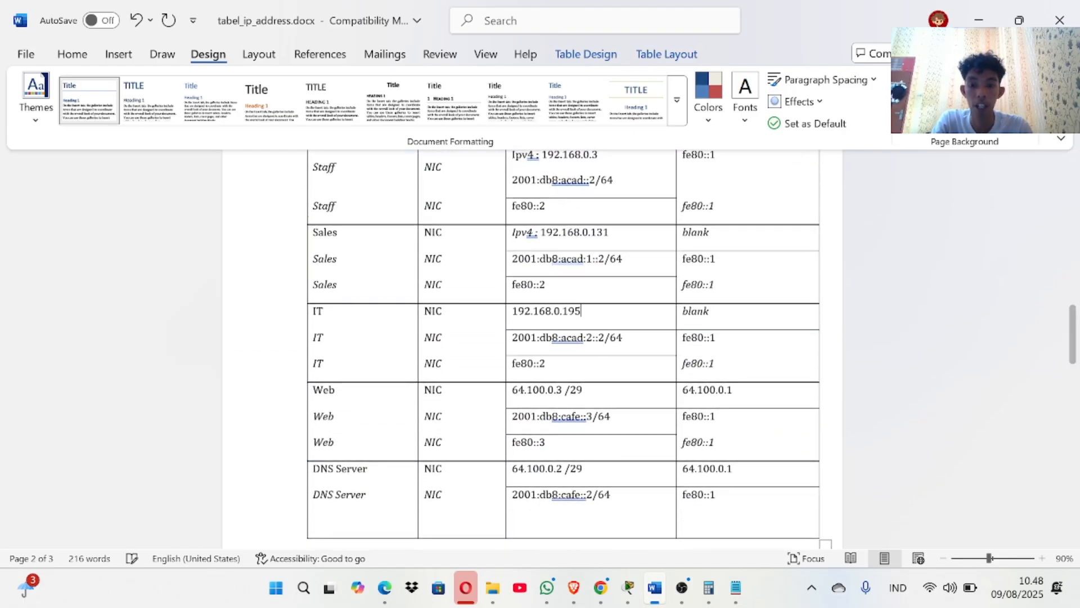
scroll(563, 338, "down", 3)
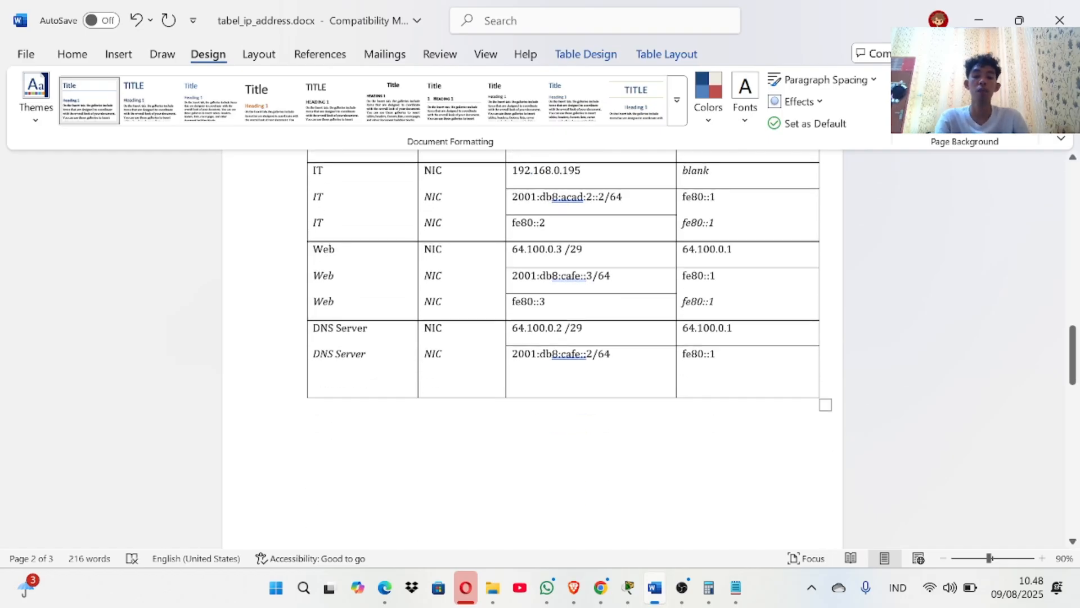
scroll(562, 270, "down", 1)
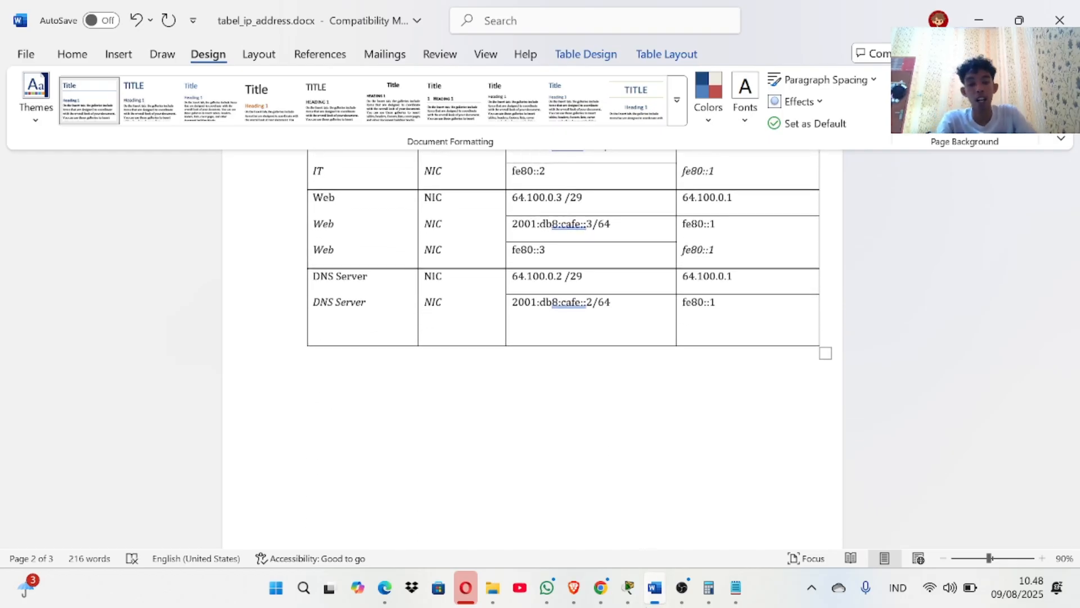
Restore the PT Activity window, dock it beside the topology, and scroll to the IPv4, PC and R1 tasks.
mouse_move(628, 587)
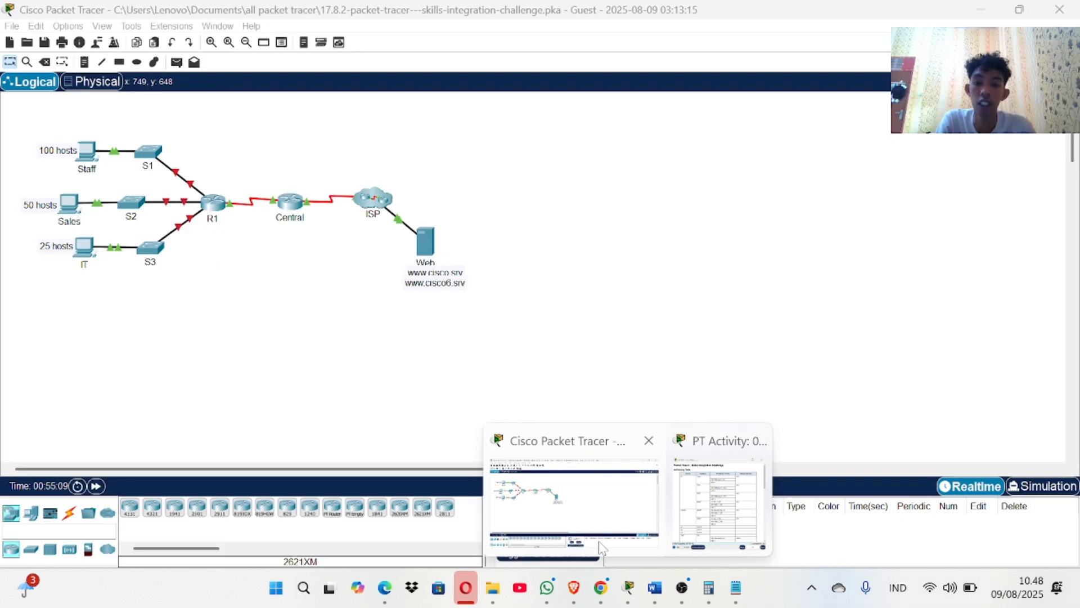
left_click(599, 541)
mouse_move(630, 595)
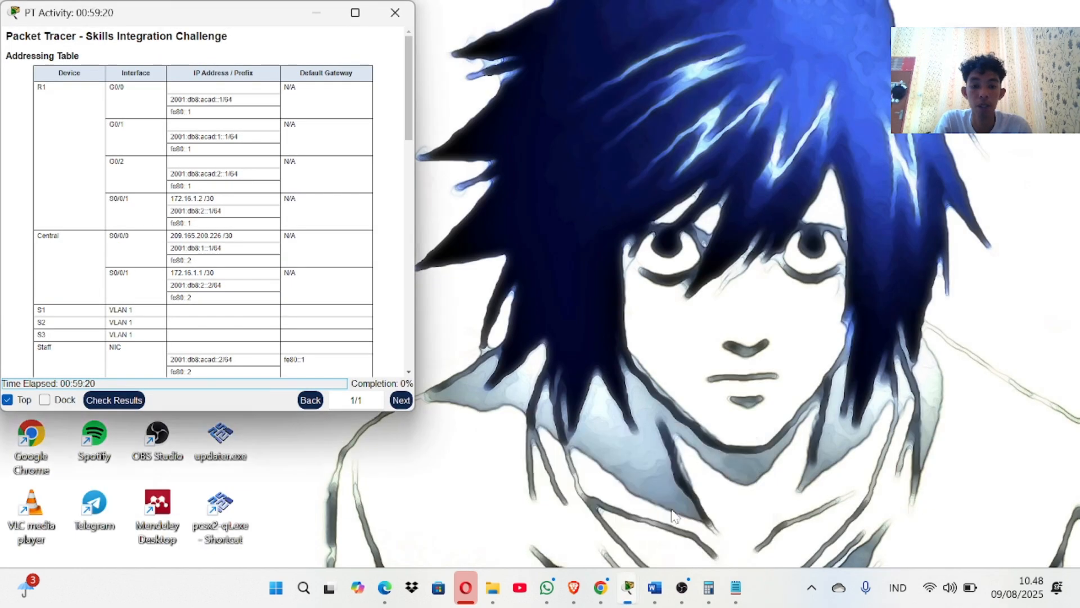
left_click(720, 521)
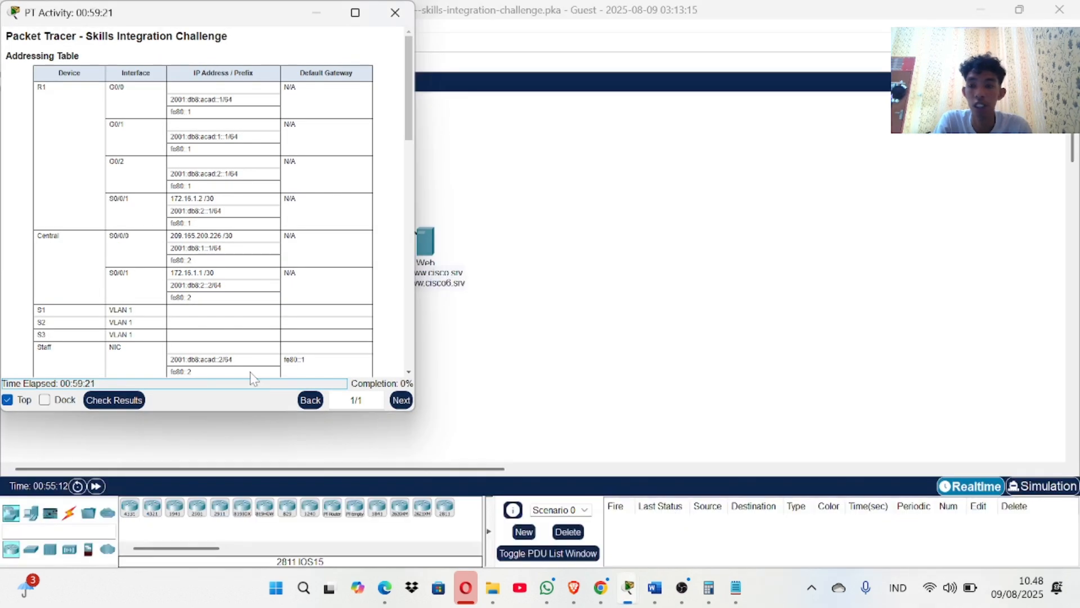
left_click(50, 400)
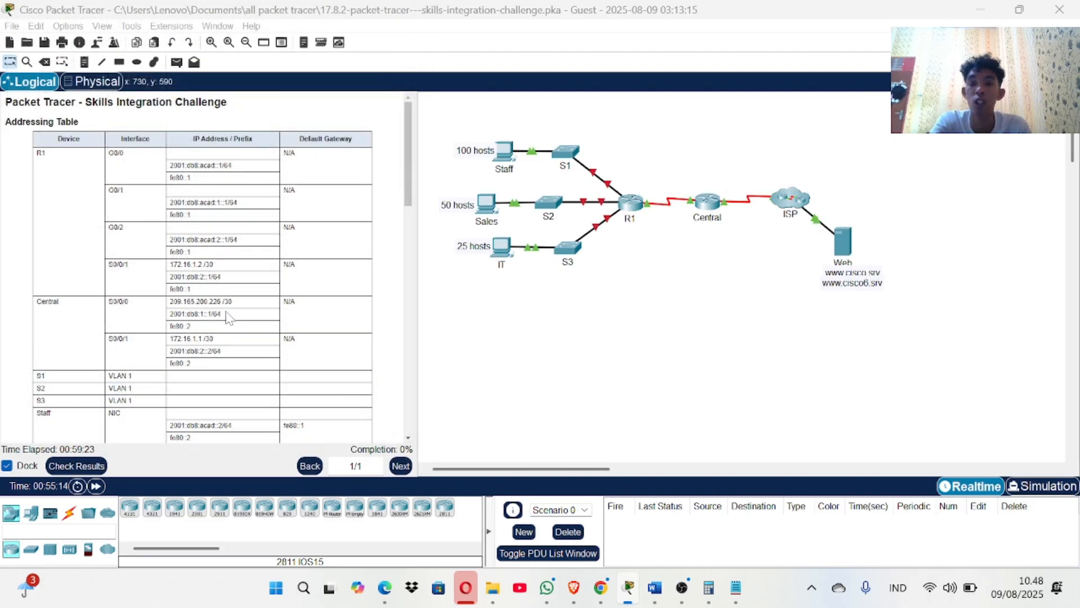
scroll(227, 316, "down", 5)
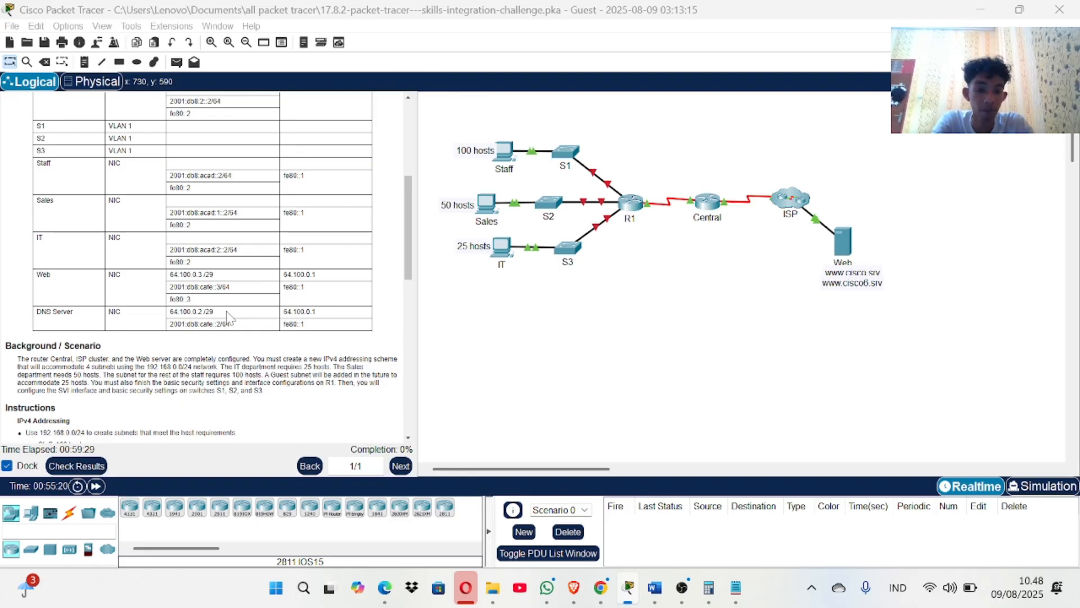
scroll(223, 320, "down", 5)
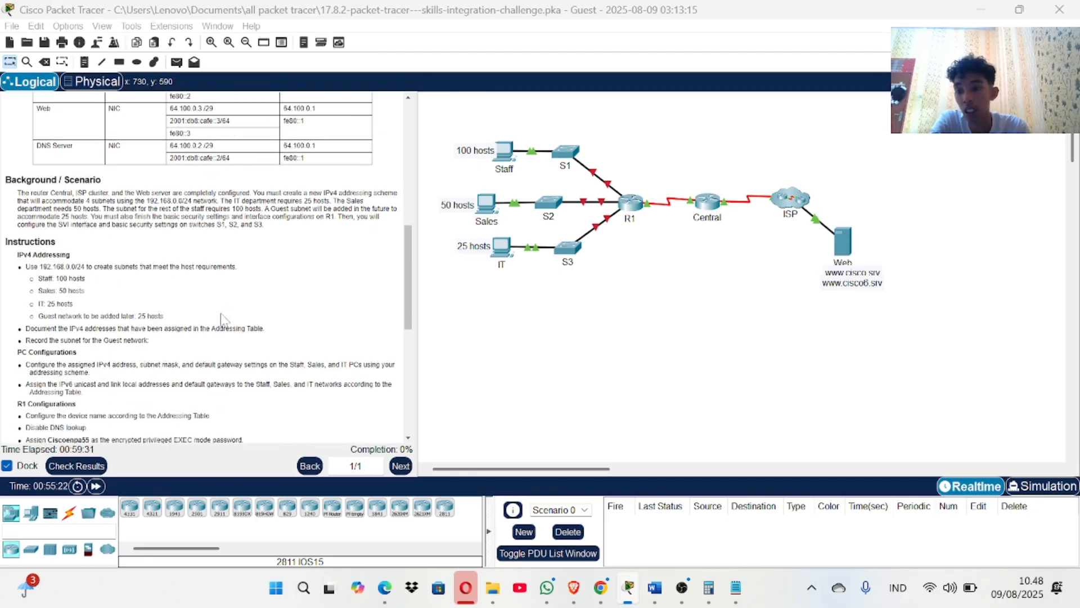
scroll(222, 320, "down", 1)
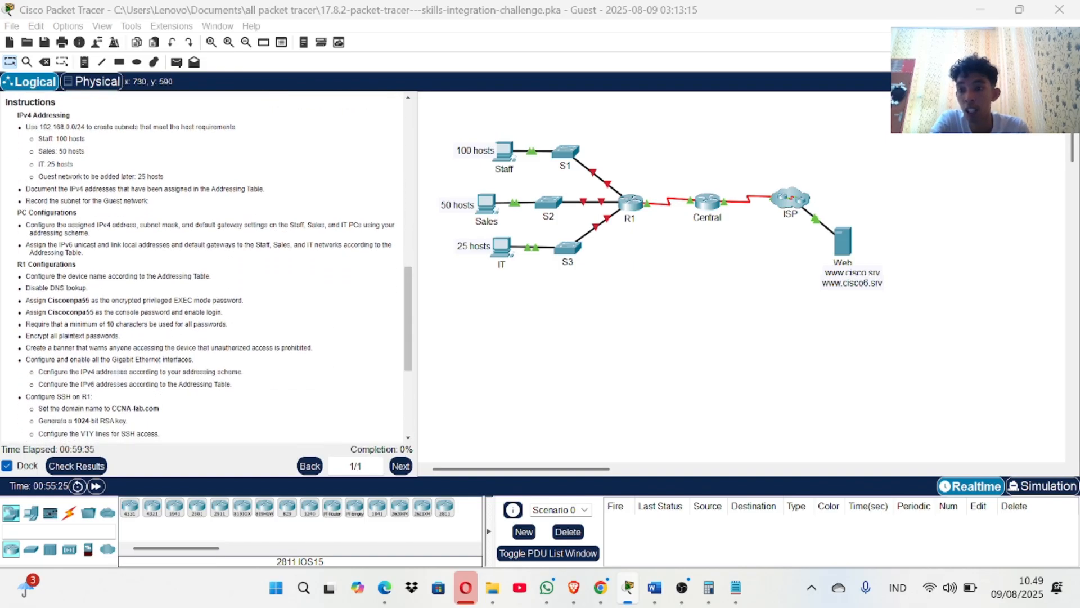
scroll(79, 276, "down", 1)
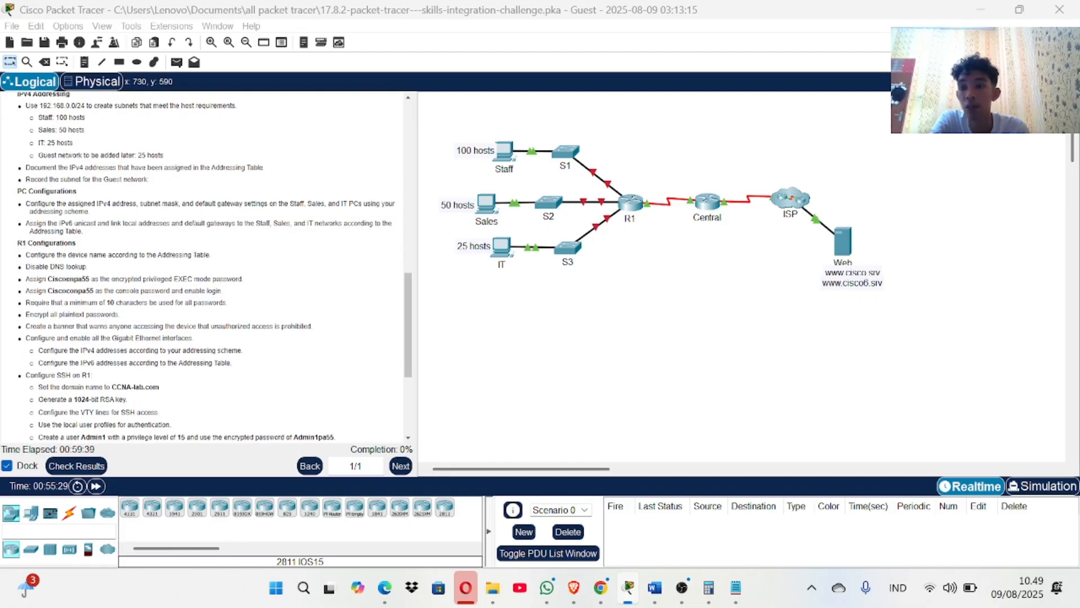
Tile Word and Packet Tracer side by side and move the floating activity instructions aside.
mouse_move(654, 585)
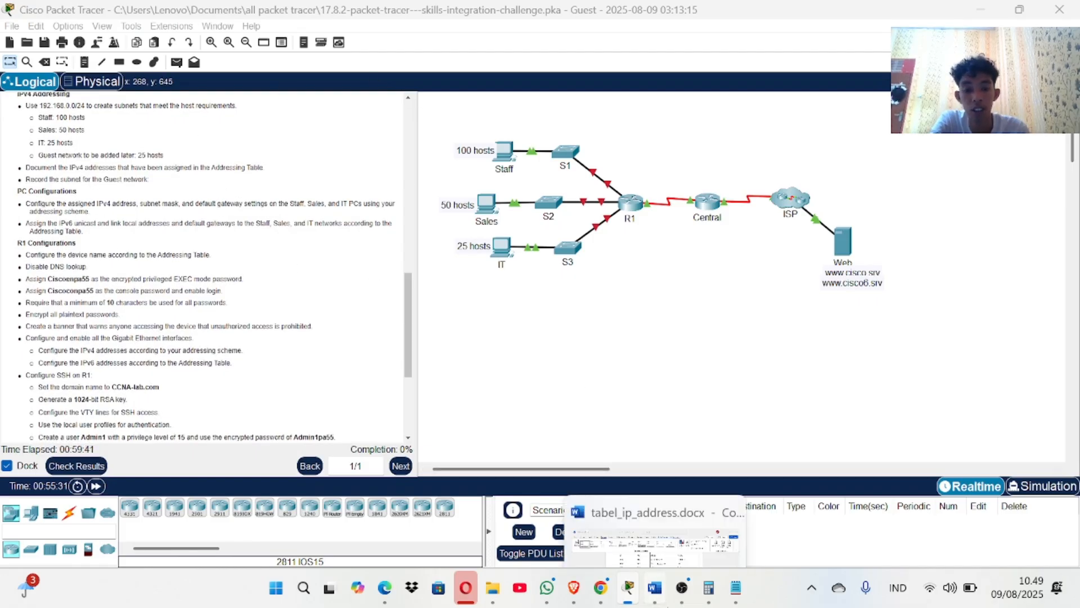
left_click(645, 530)
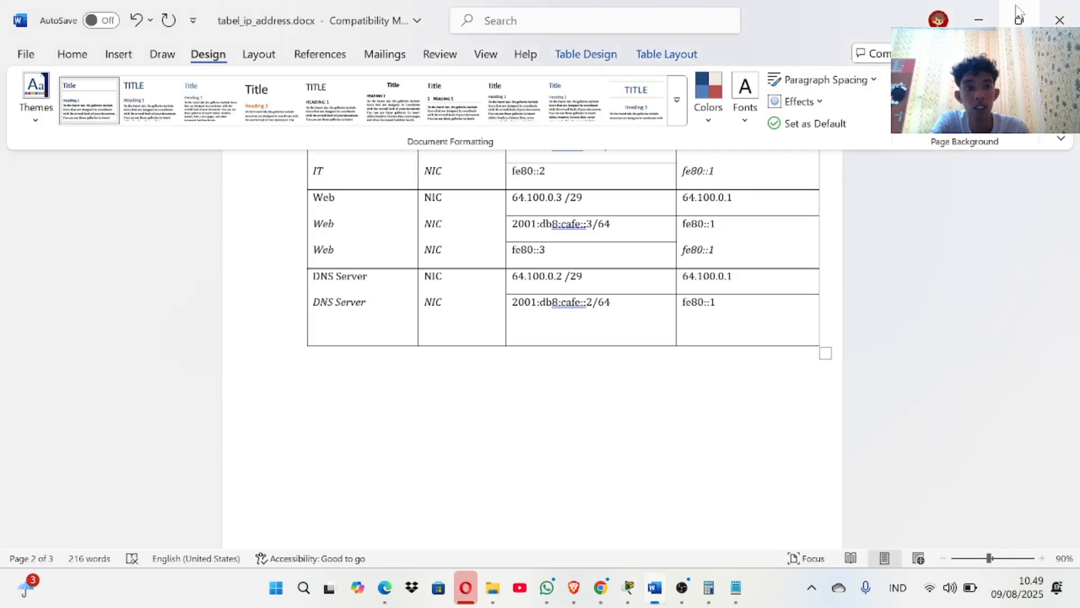
mouse_move(1017, 8)
left_click(913, 144)
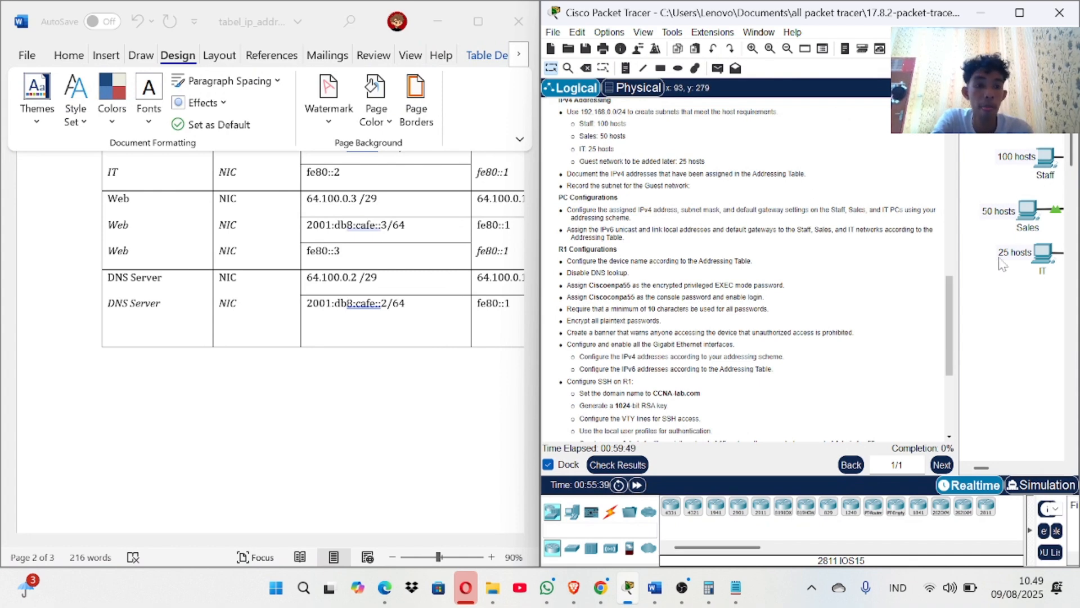
left_click(547, 464)
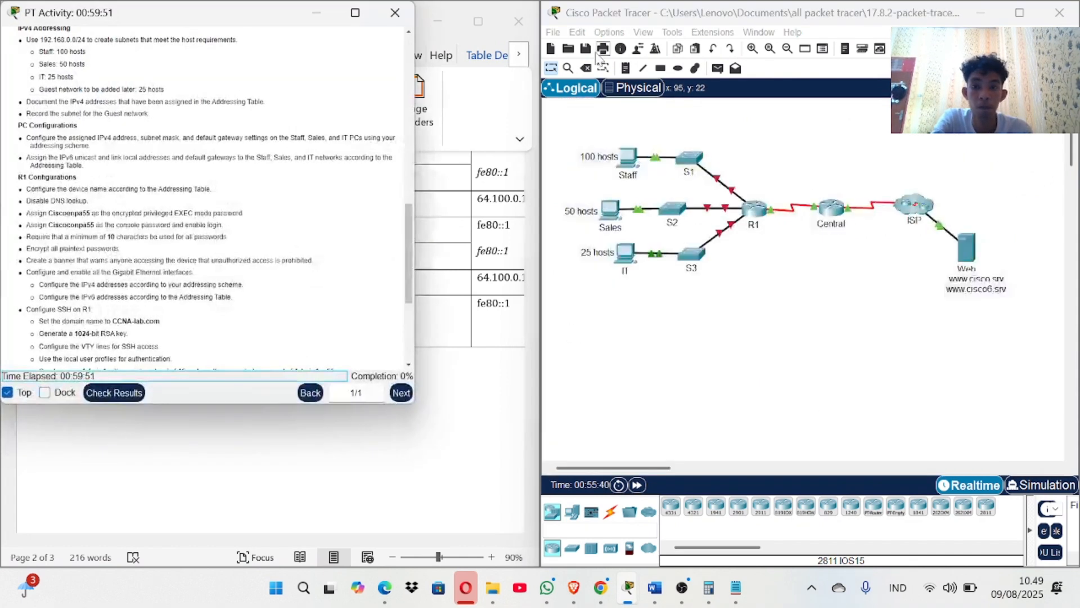
left_click(314, 17)
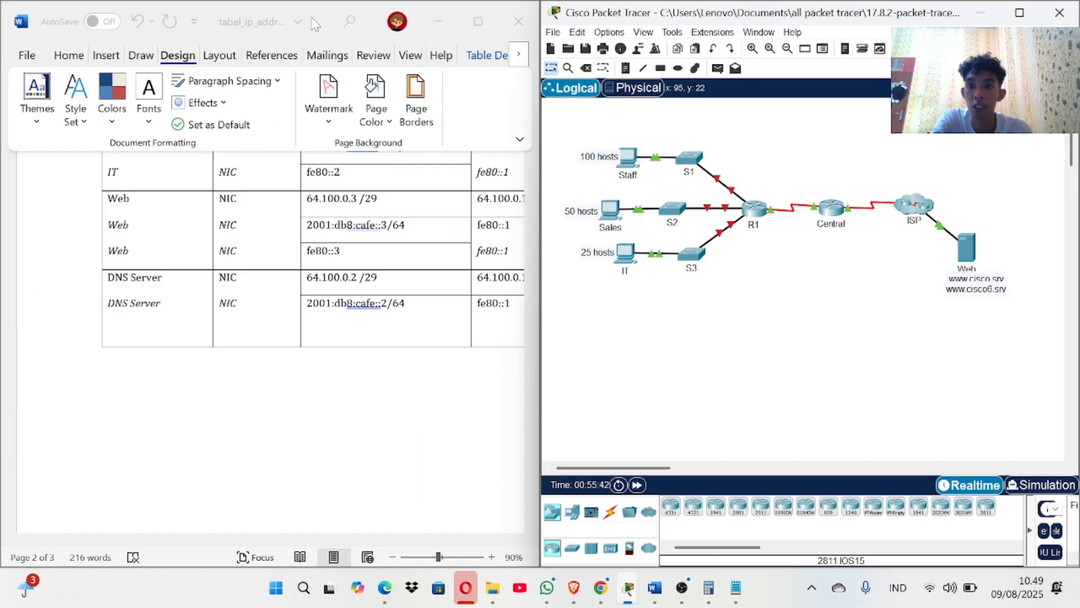
Open the Staff PC's IP Configuration settings.
left_click(629, 159)
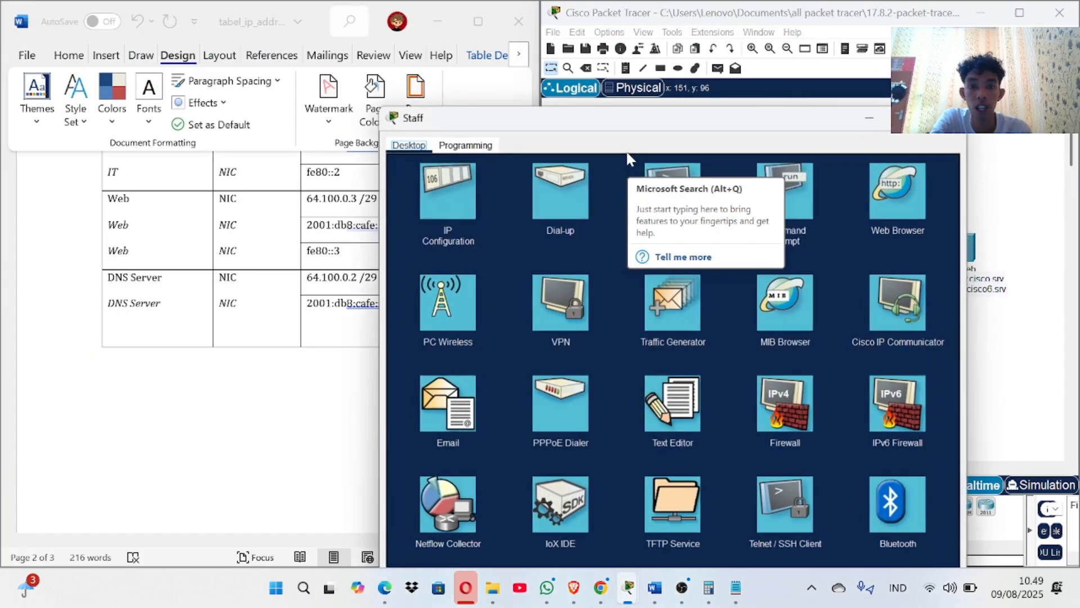
left_click(454, 82)
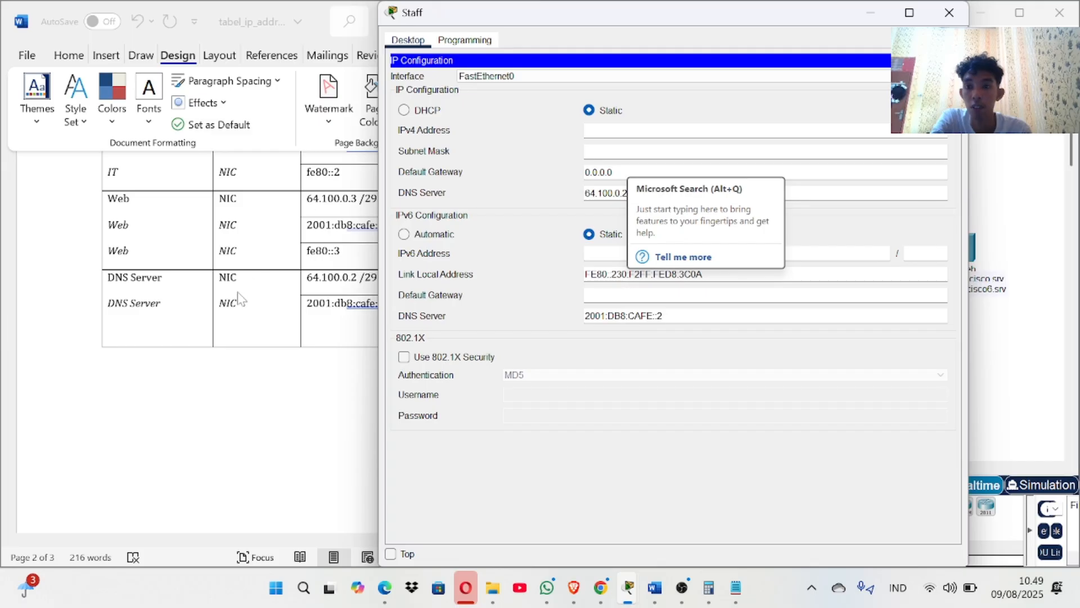
scroll(245, 292, "up", 5)
scroll(251, 281, "down", 4)
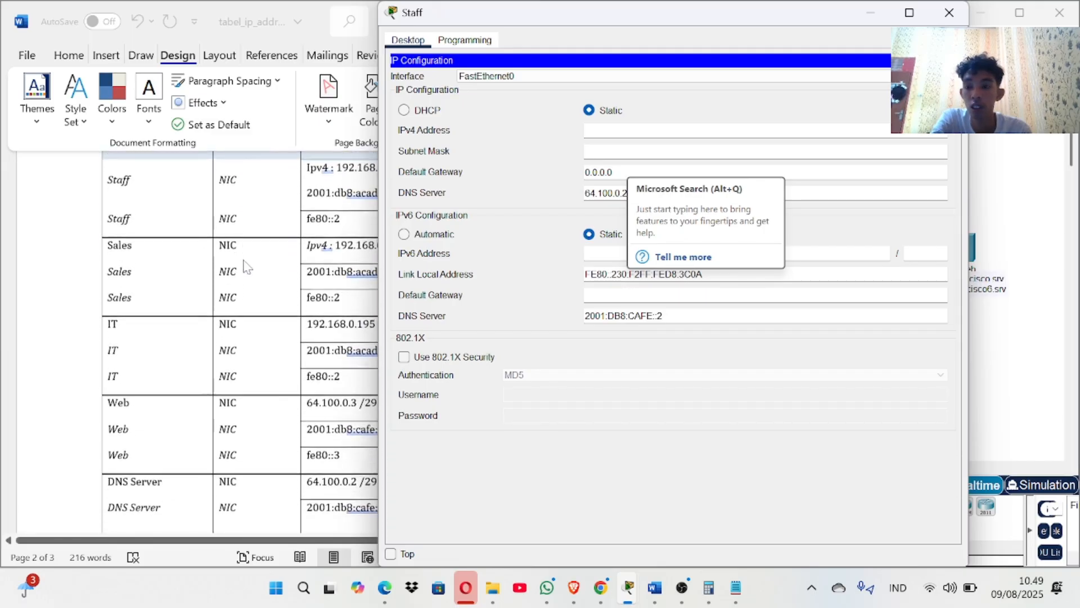
scroll(207, 243, "up", 3)
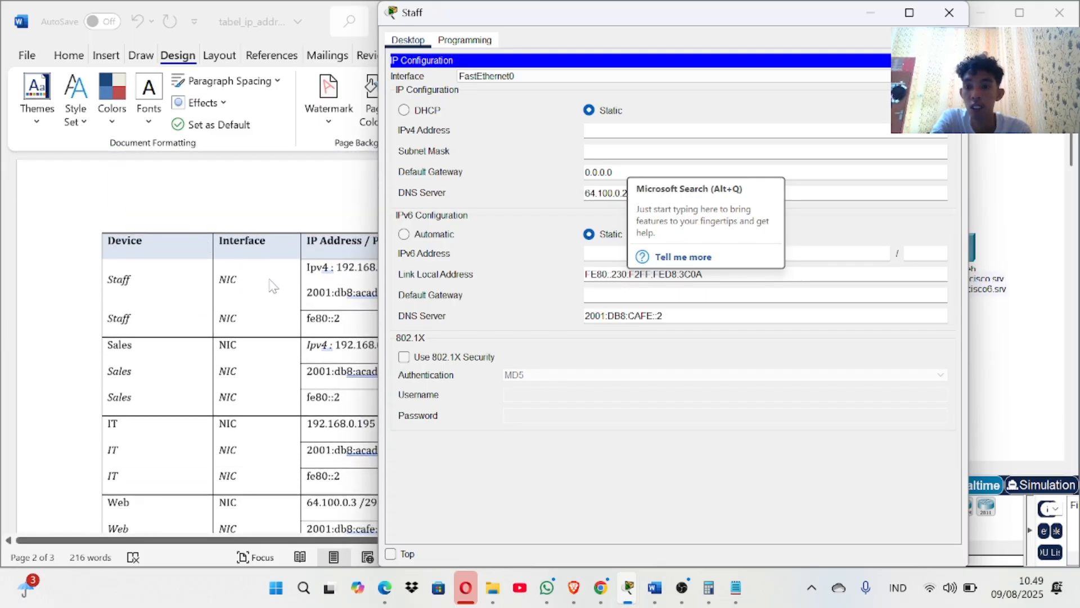
Give Staff static IPv4 192.168.0.3, mask 255.255.255.0 and gateway 192.168.0.1.
left_click(309, 204)
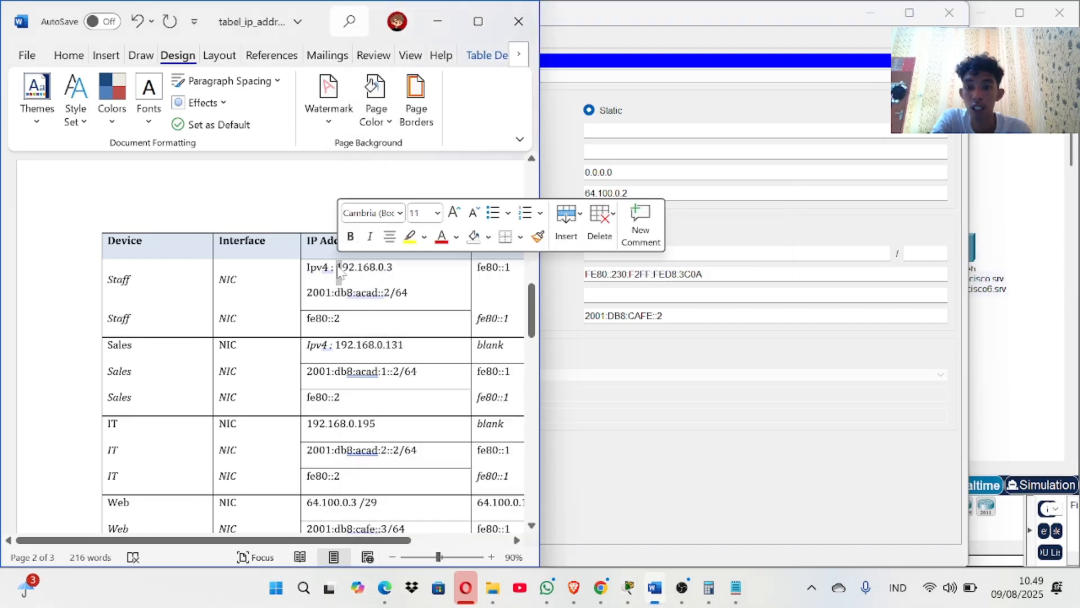
left_click(338, 273)
left_click_drag(336, 273, 400, 274)
key("ctrl+c")
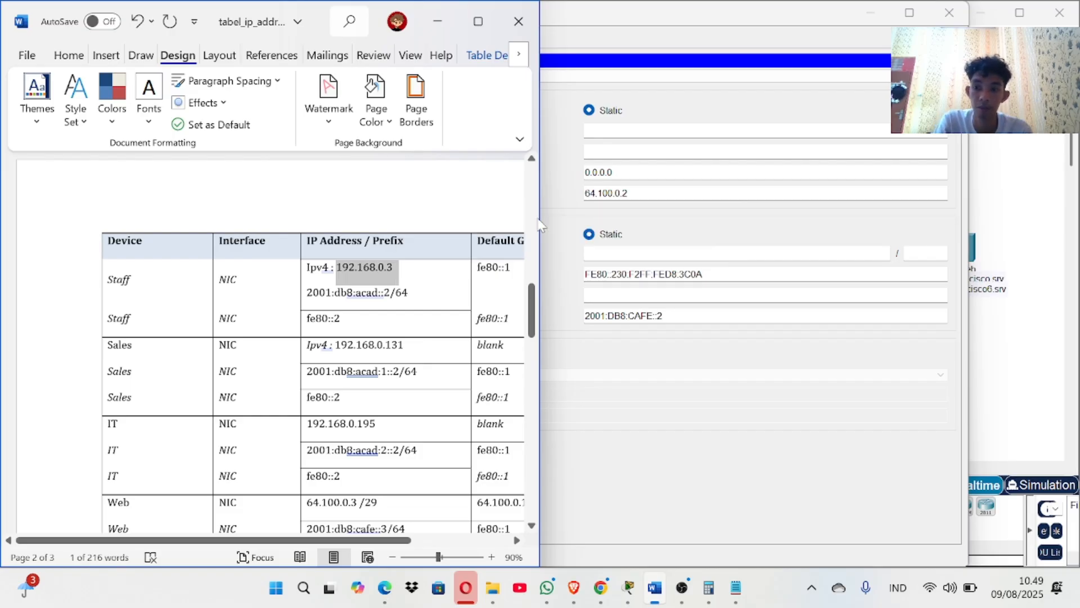
left_click(542, 225)
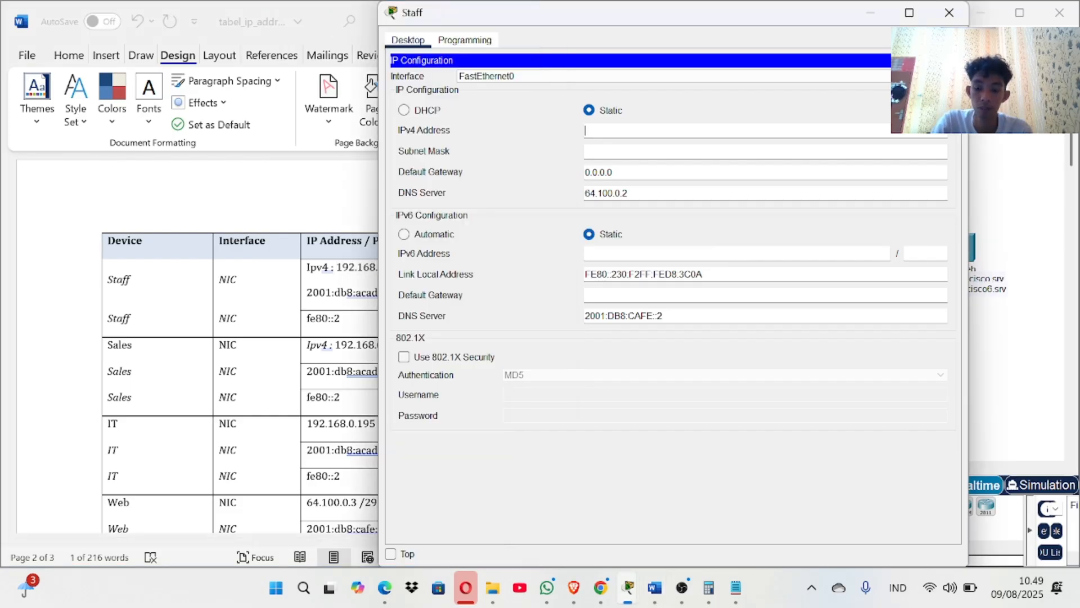
key("ctrl+v")
left_click(618, 152)
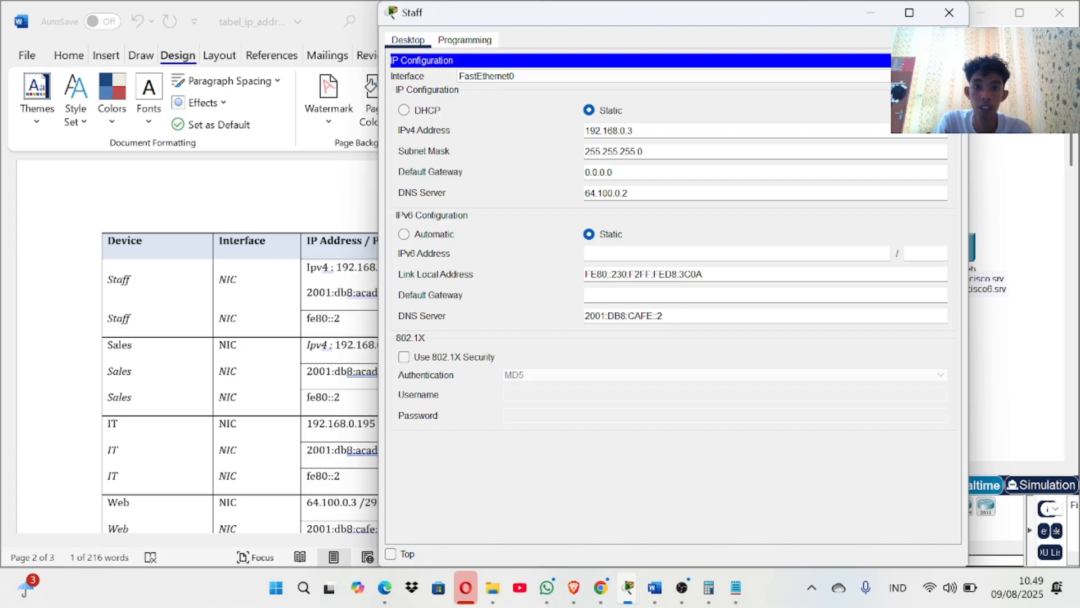
key("Tab")
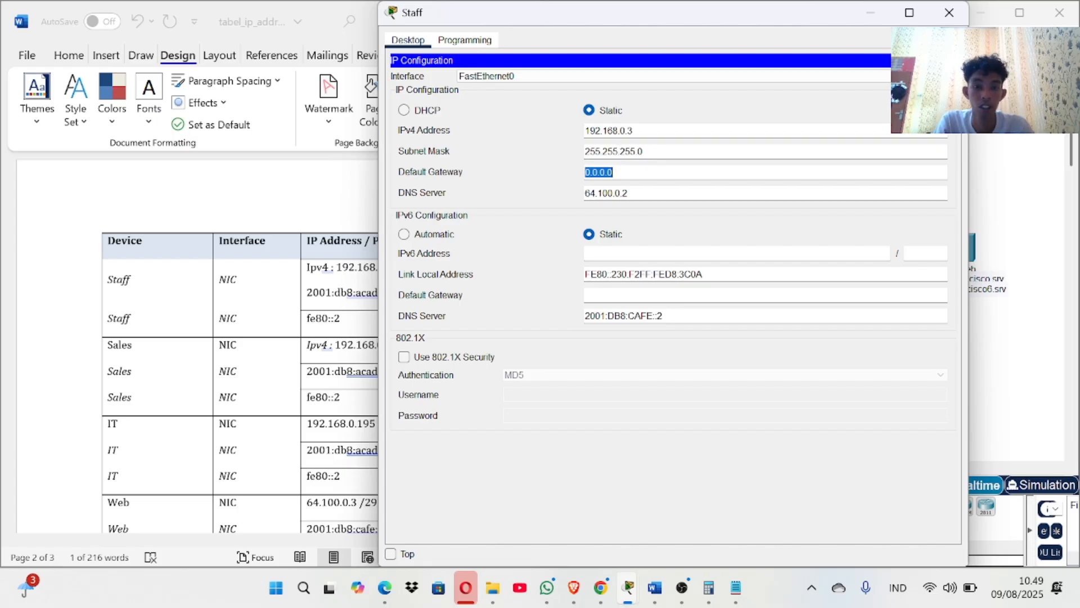
key("BackSpace")
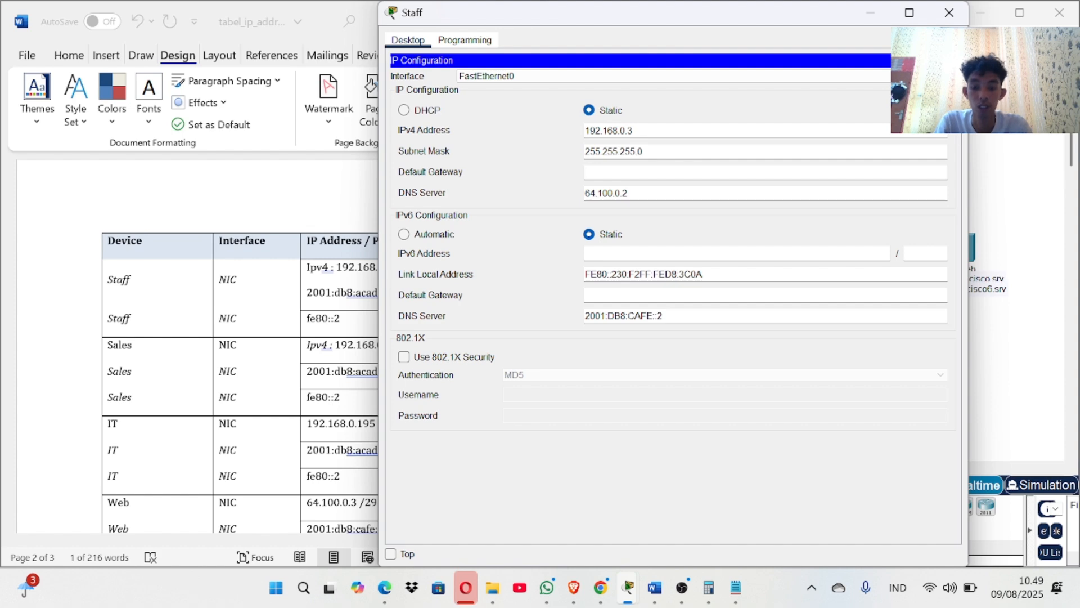
key("ctrl+v")
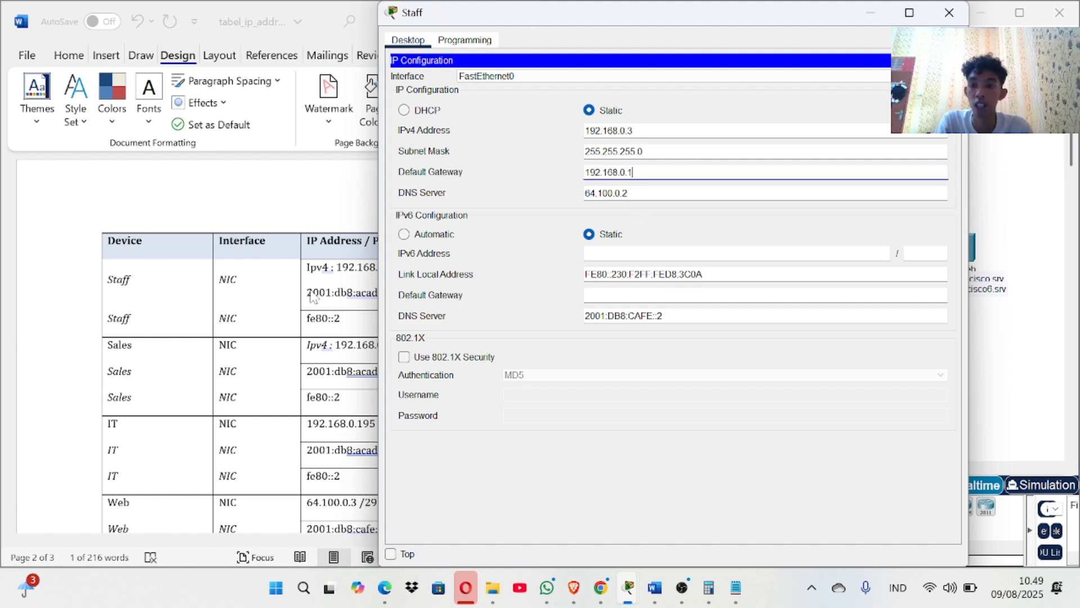
Enter 2001:db8:acad::2 as the Staff PC's IPv6 address.
key("alt+Tab")
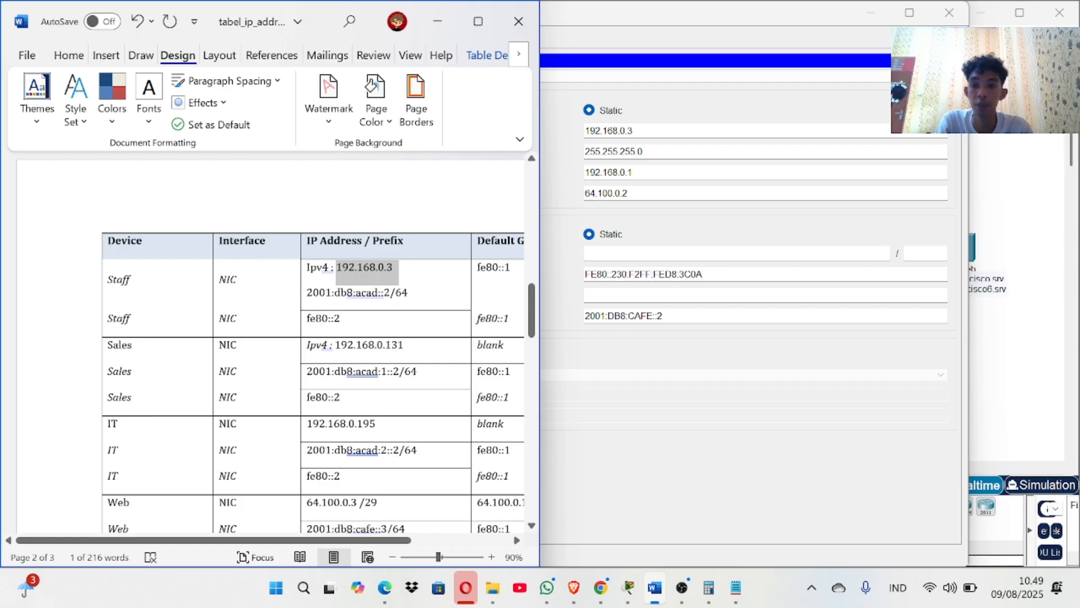
left_click_drag(306, 292, 404, 292)
key("ctrl+c")
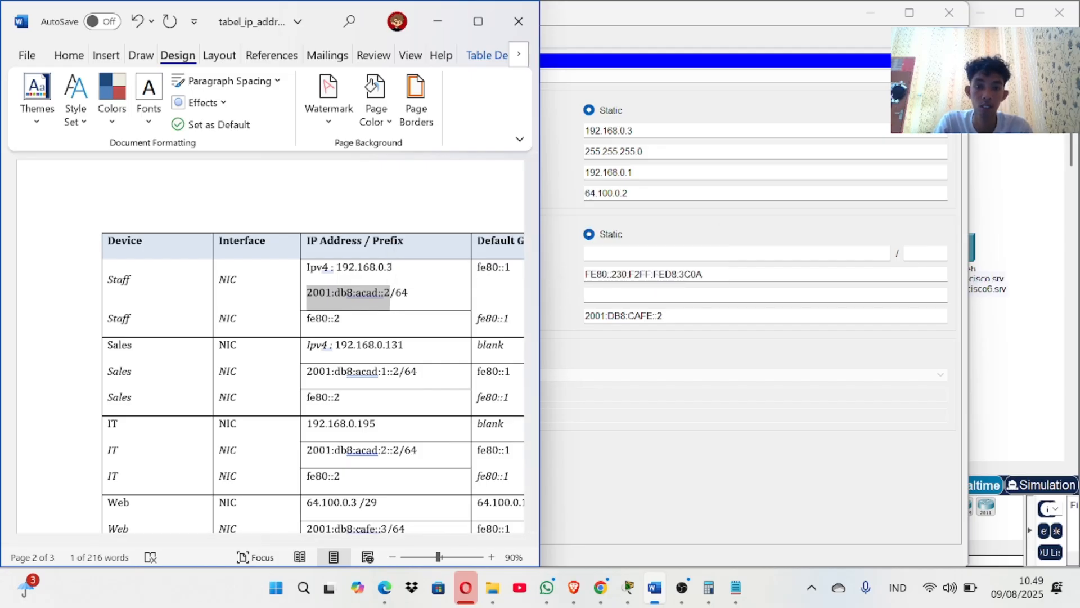
key("alt+Tab")
key("ctrl+v")
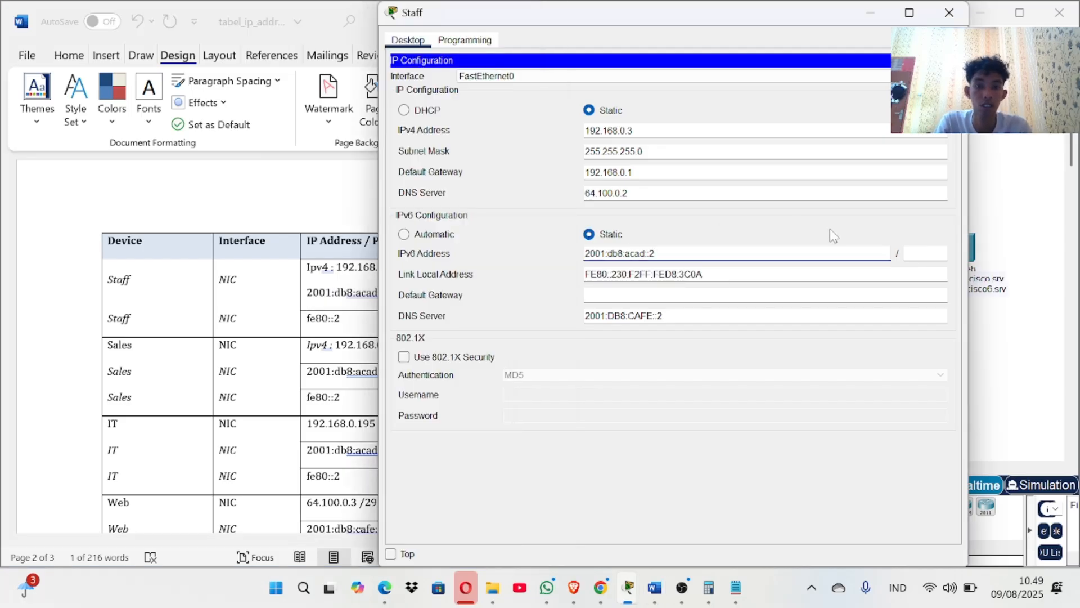
key("Tab")
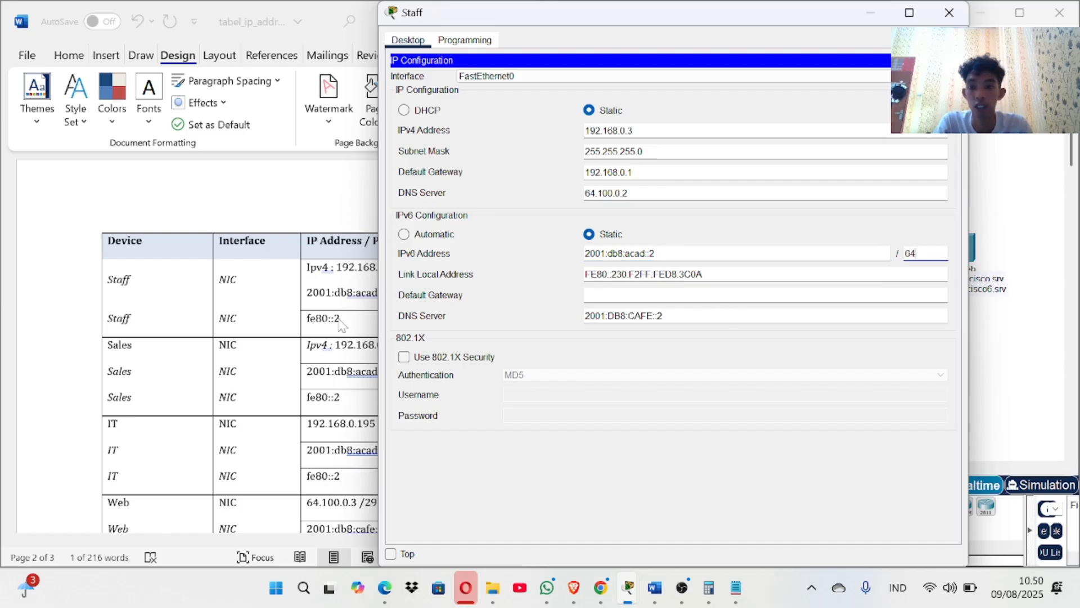
Set the Staff IPv6 default gateway to fe80::2 and close the Staff windows.
key("alt+Tab")
left_click_drag(340, 319, 310, 317)
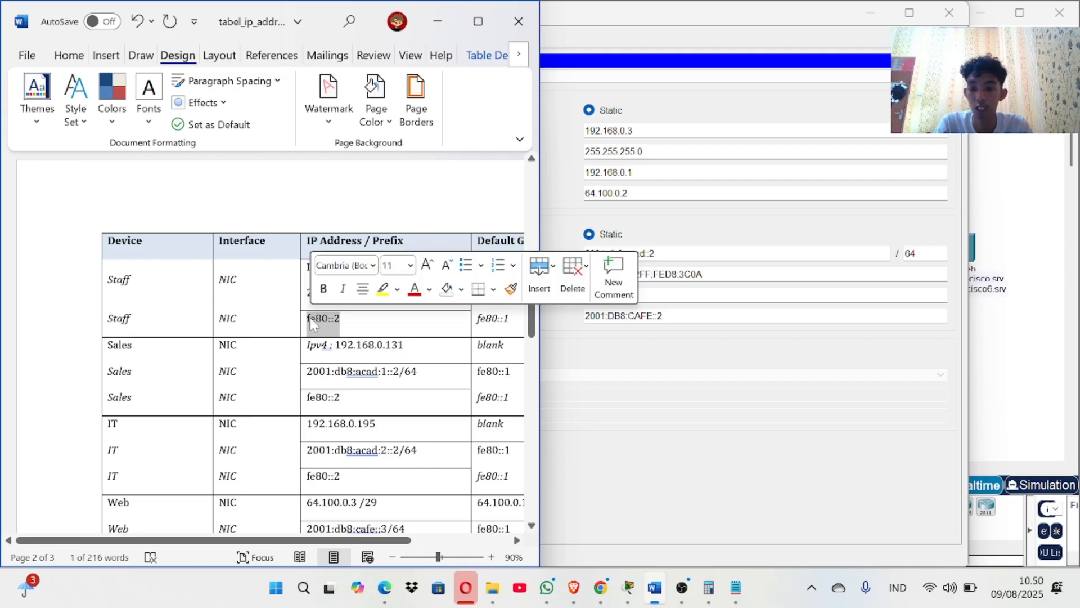
key("ctrl+c")
key("alt+Tab")
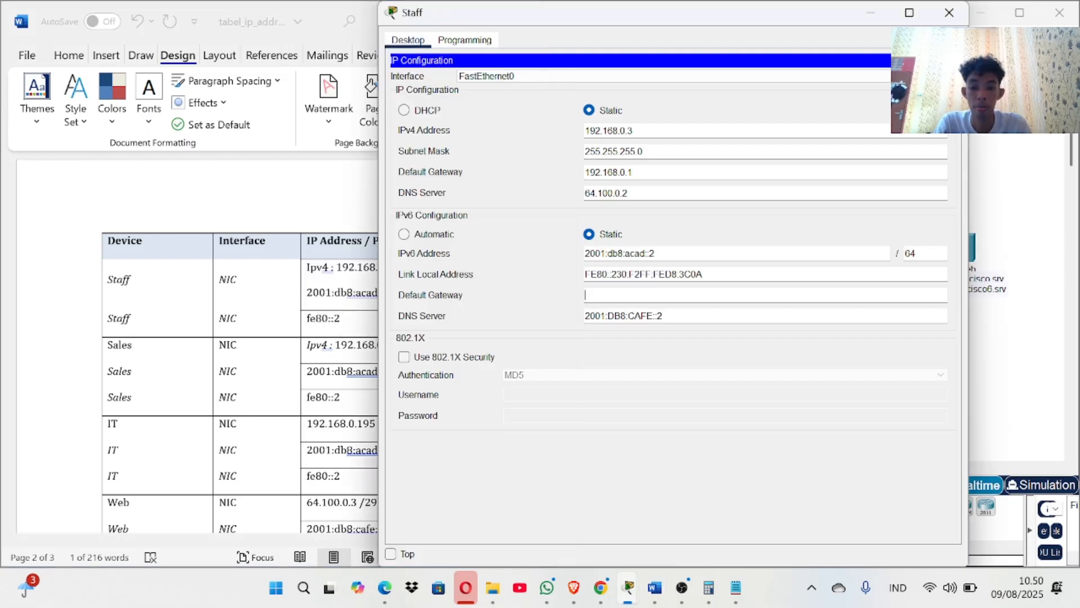
key("ctrl+v")
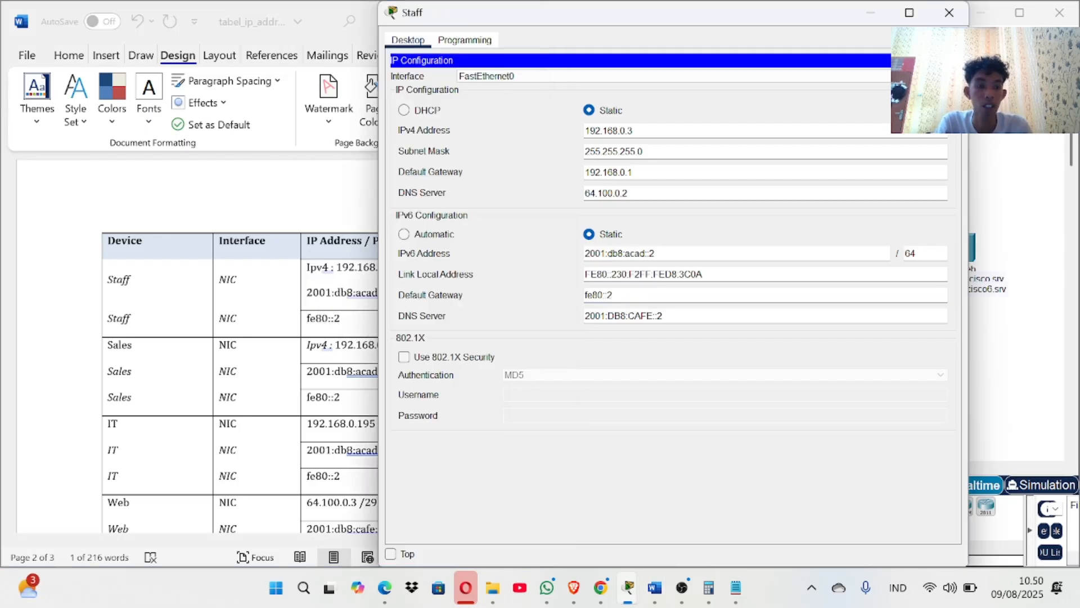
left_click(941, 60)
left_click(948, 13)
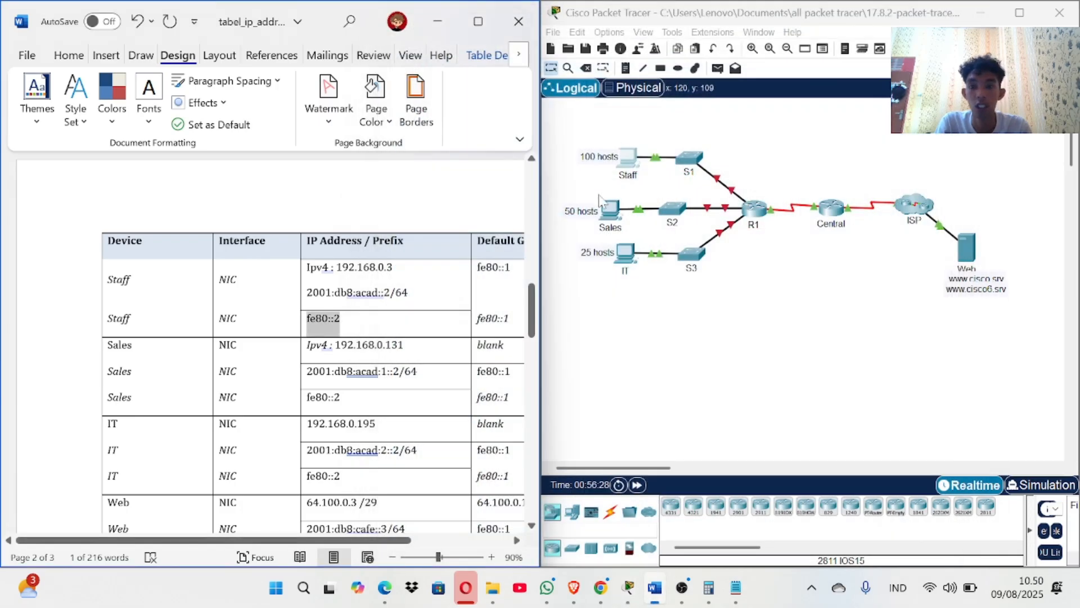
Open the Sales PC's IP Configuration and enter IPv4 address 192.168.0.131.
left_click(613, 212)
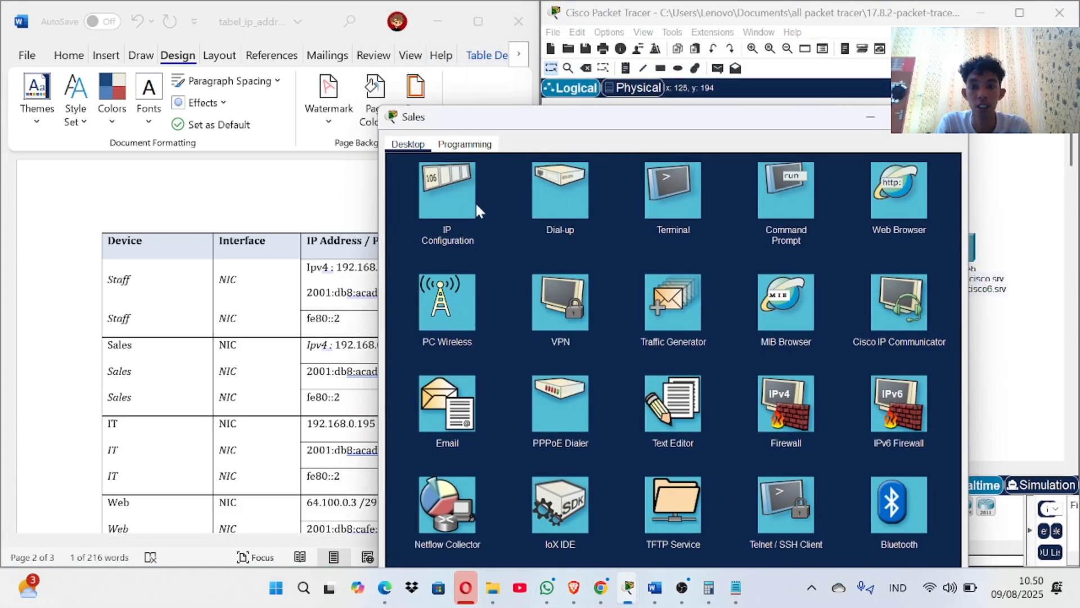
left_click(450, 197)
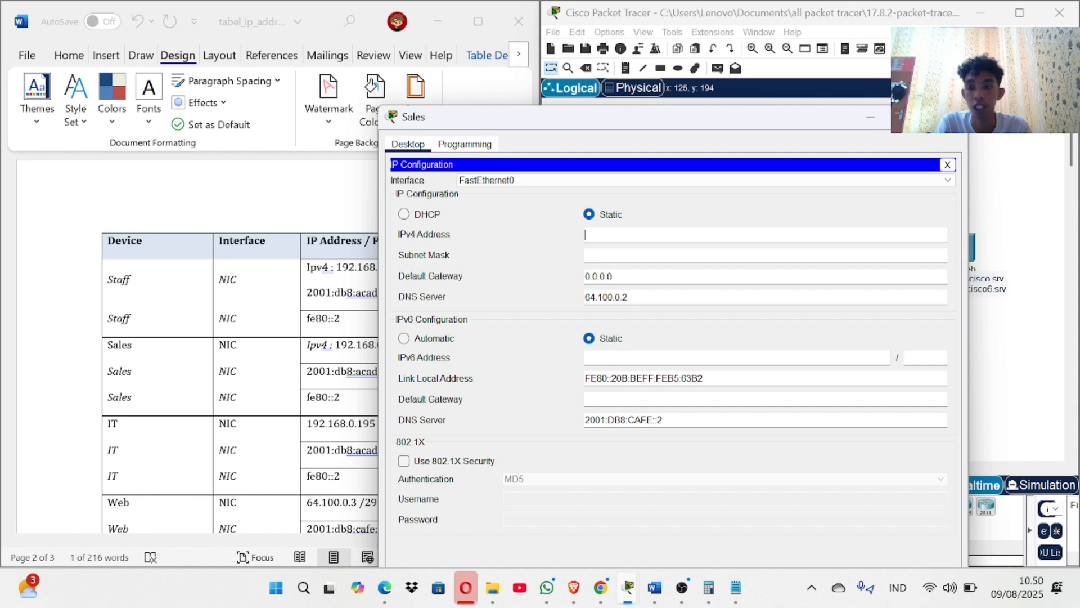
scroll(346, 231, "down", 3)
left_click(339, 229)
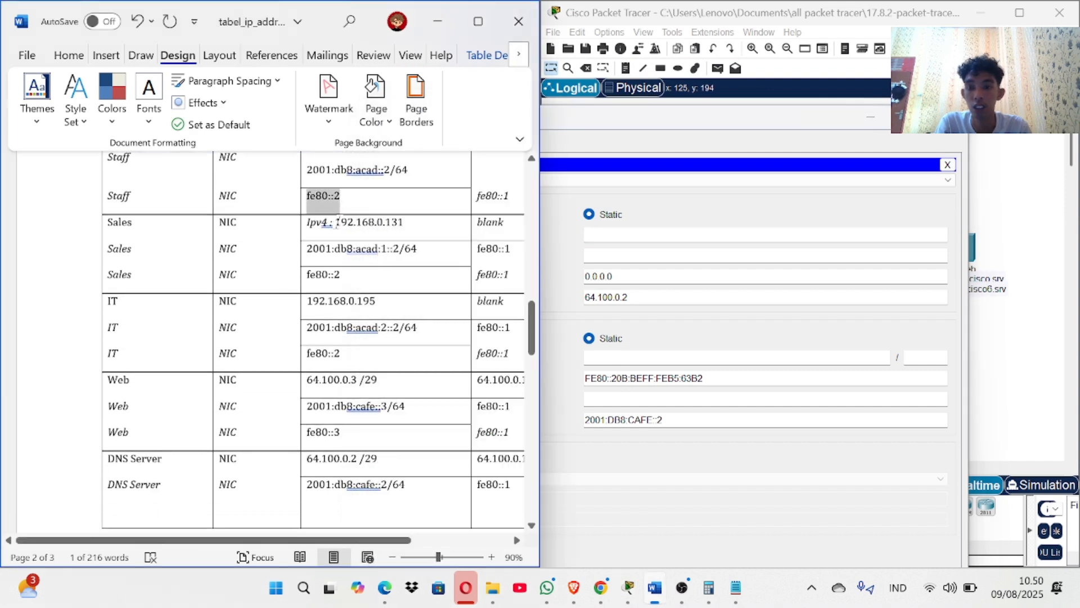
left_click_drag(336, 222, 404, 222)
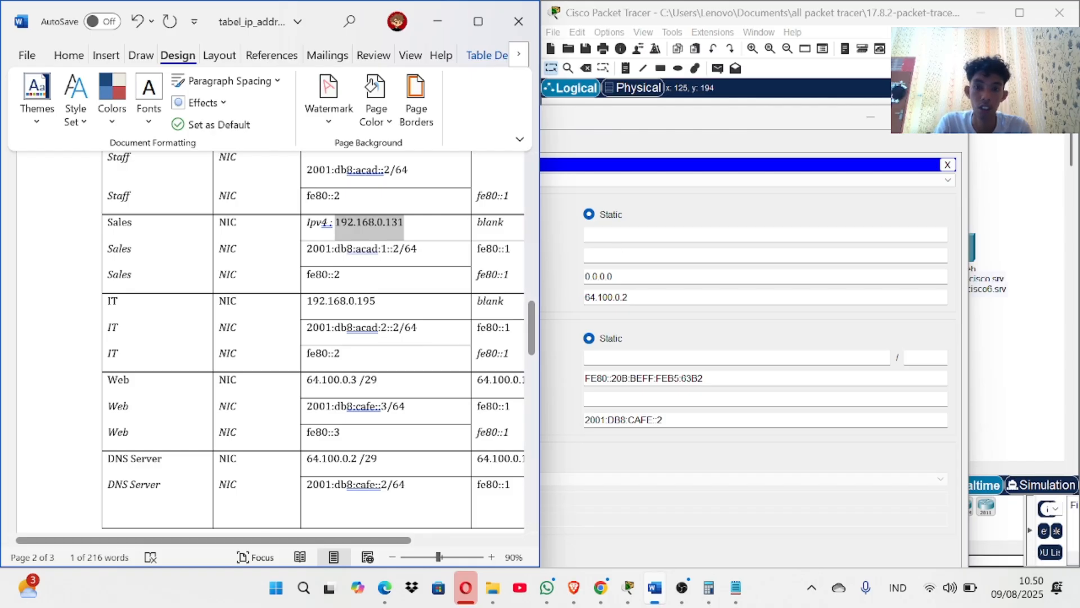
left_click(652, 237)
key("ctrl+v")
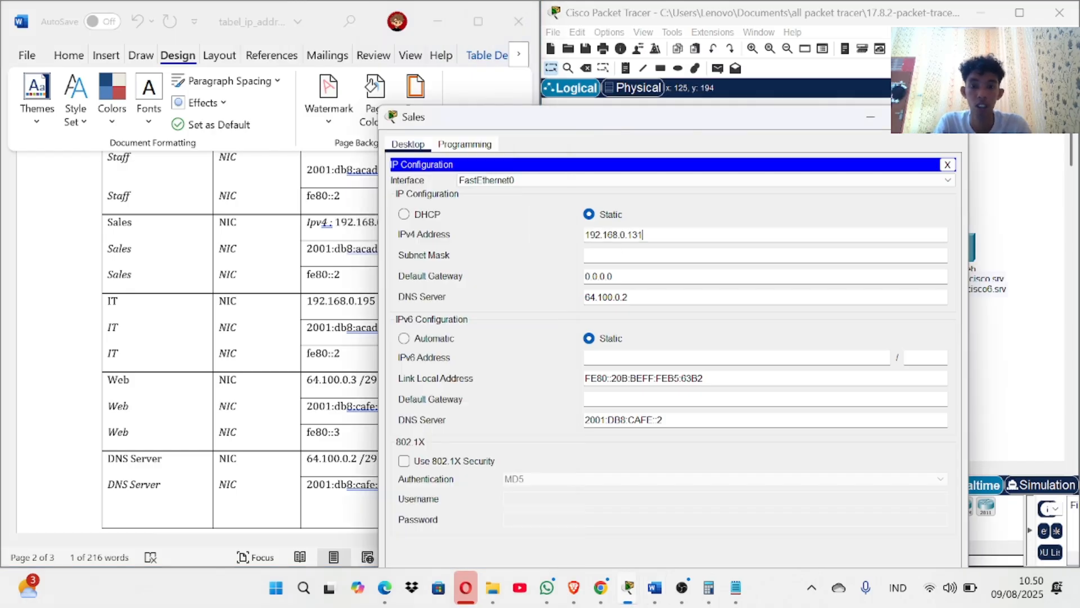
key("Tab")
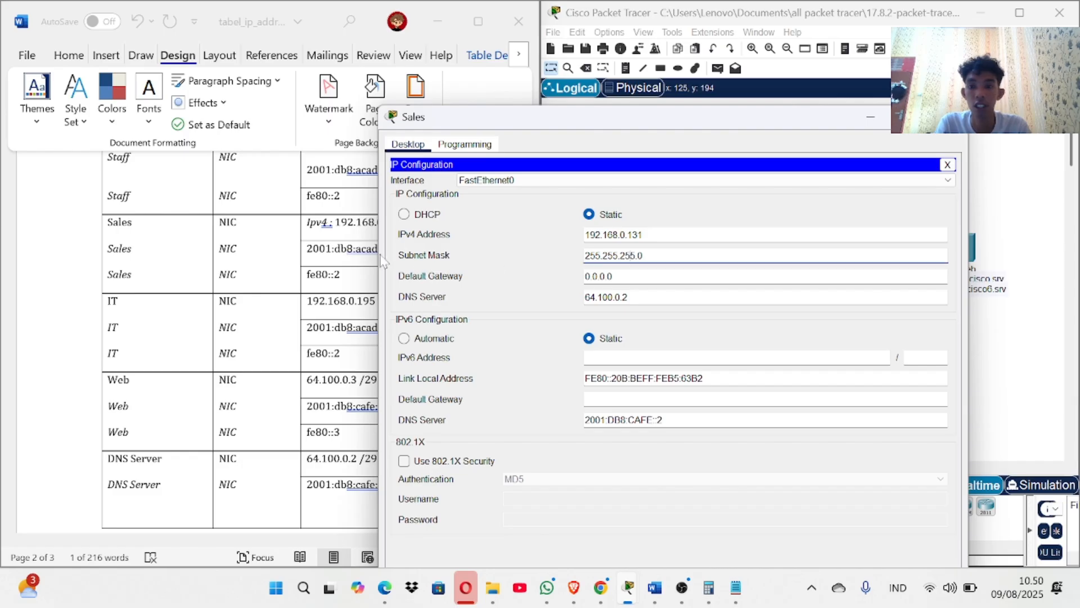
Replace the Sales subnet mask 255.255.255.0 with 255.255.255.192.
left_click(361, 259)
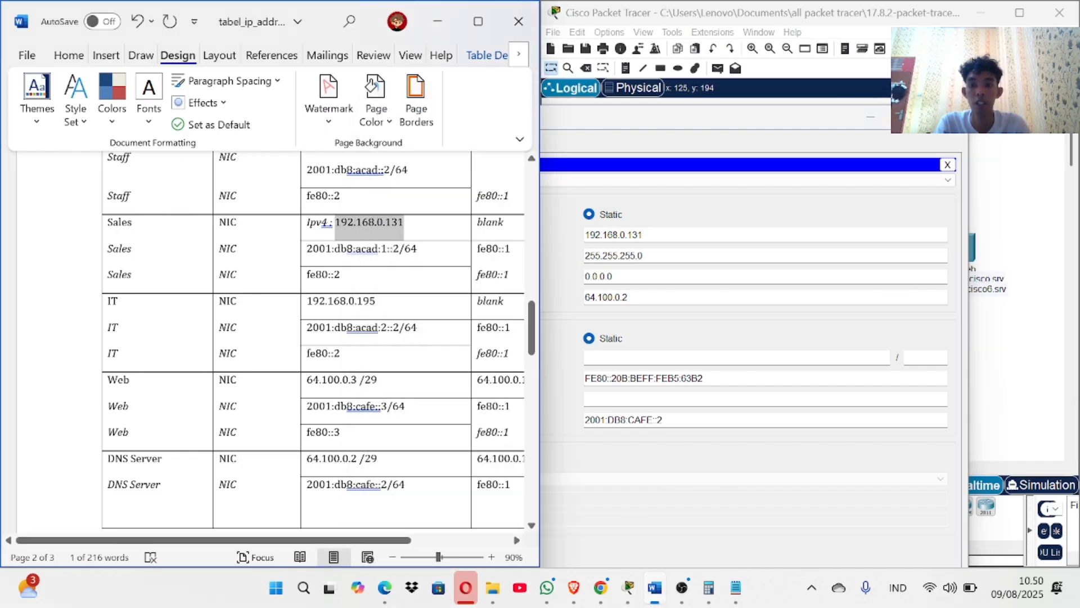
scroll(313, 338, "up", 1)
scroll(313, 337, "down", 10)
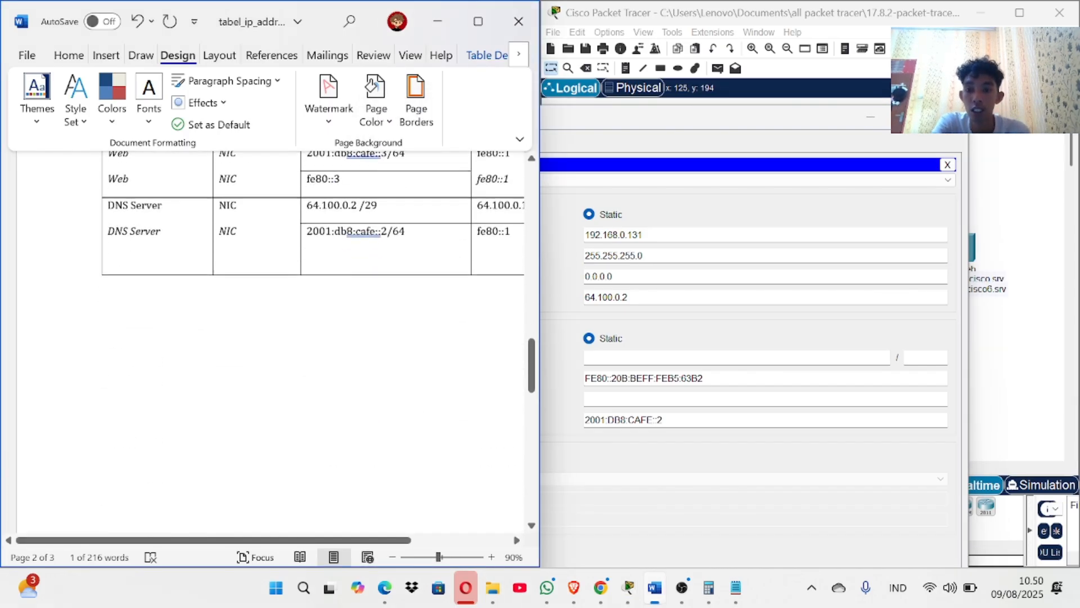
scroll(313, 337, "down", 2)
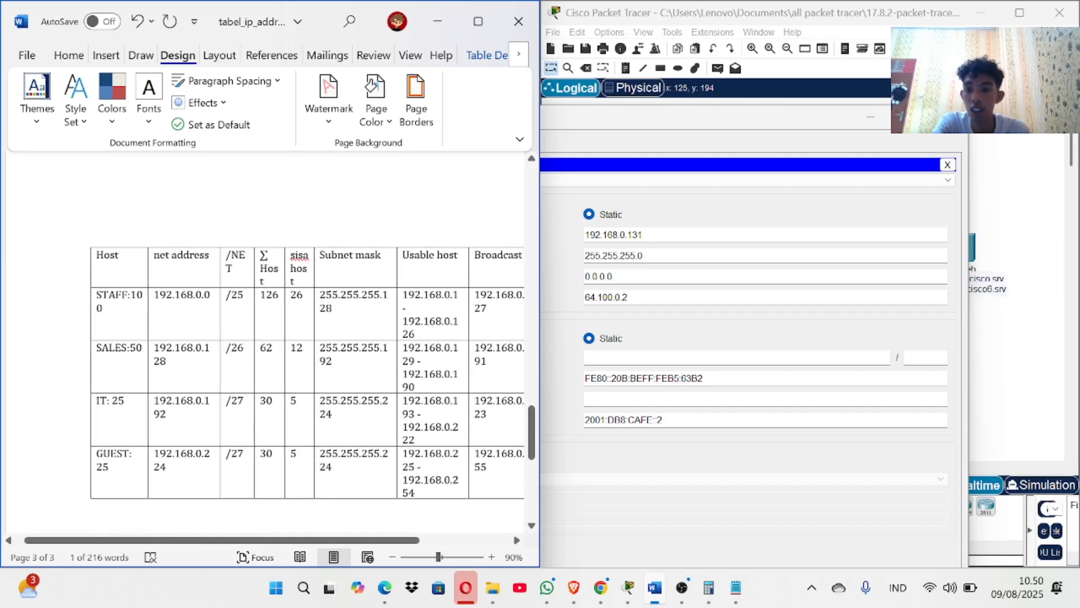
left_click_drag(321, 347, 331, 360)
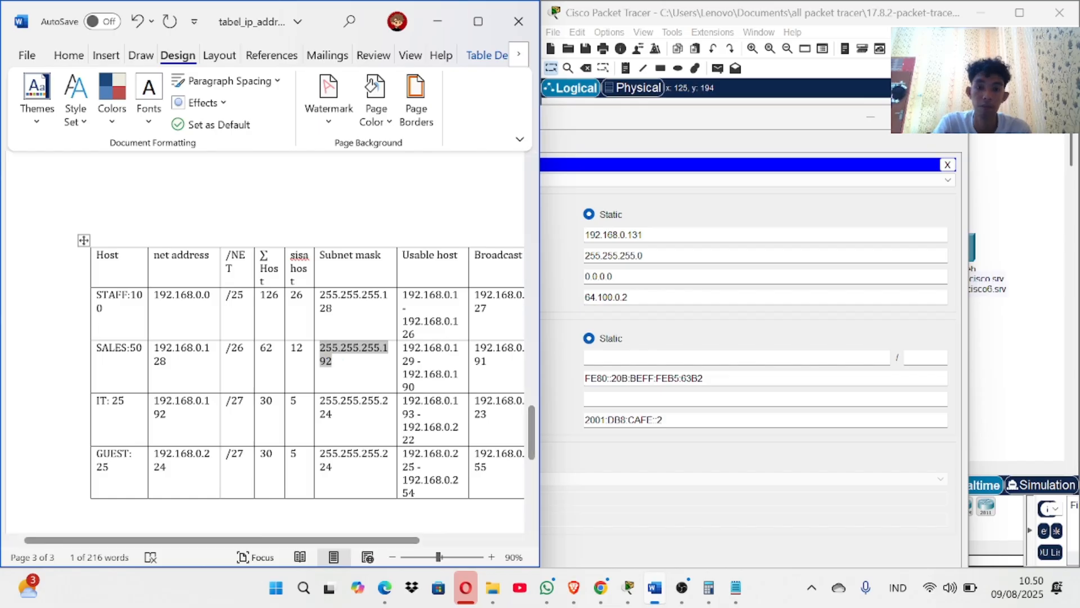
left_click(644, 256)
left_click_drag(644, 256, 584, 256)
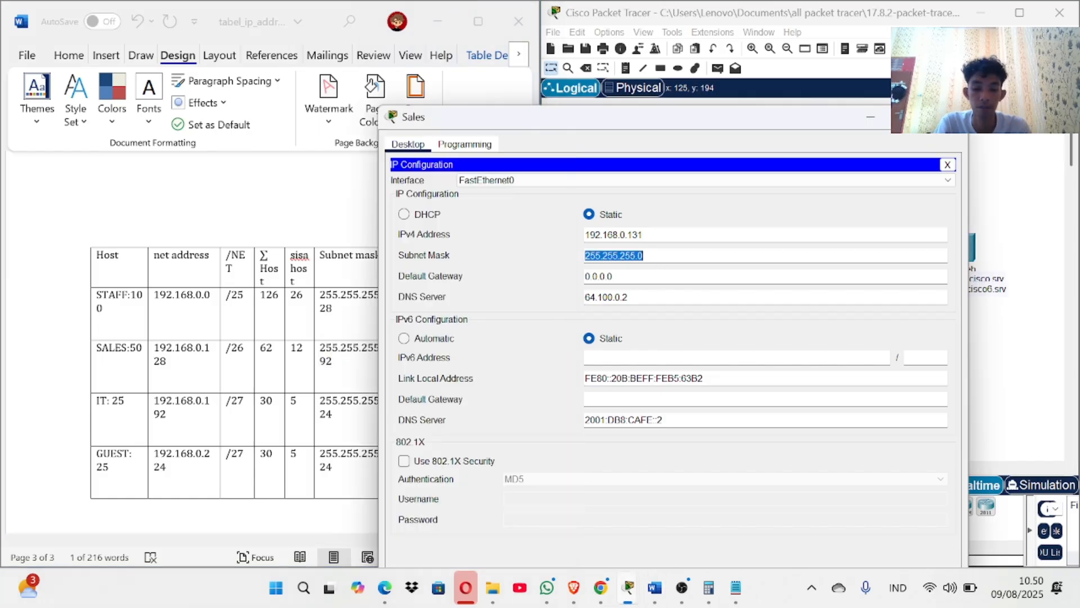
key("BackSpace")
key("ctrl+v")
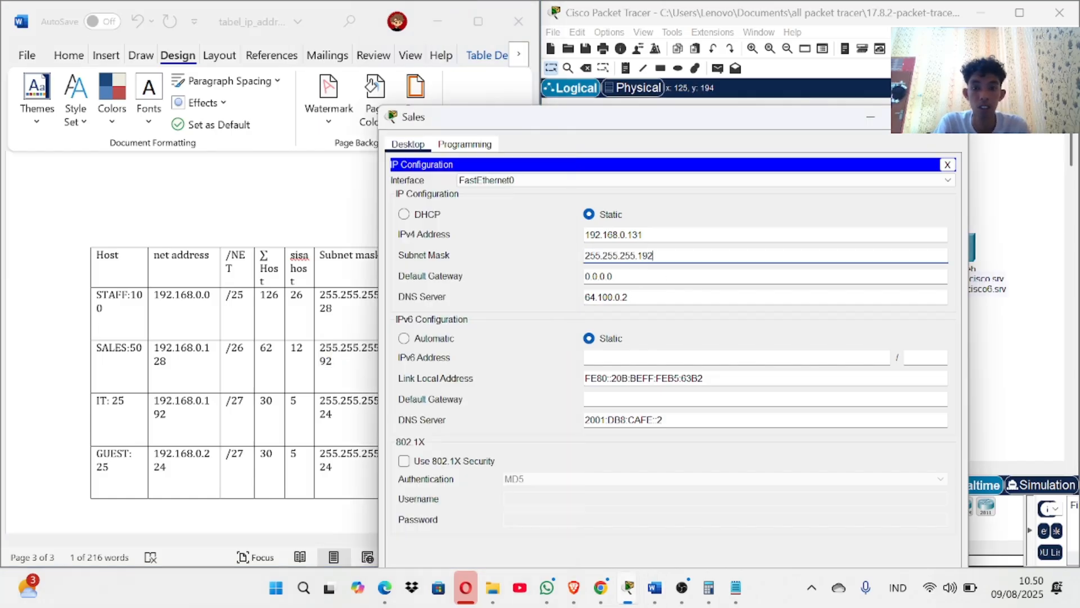
Clear the 0.0.0.0 gateway and paste the copied Sales address in for 192.168.0.129.
left_click_drag(613, 275, 584, 275)
key("BackSpace")
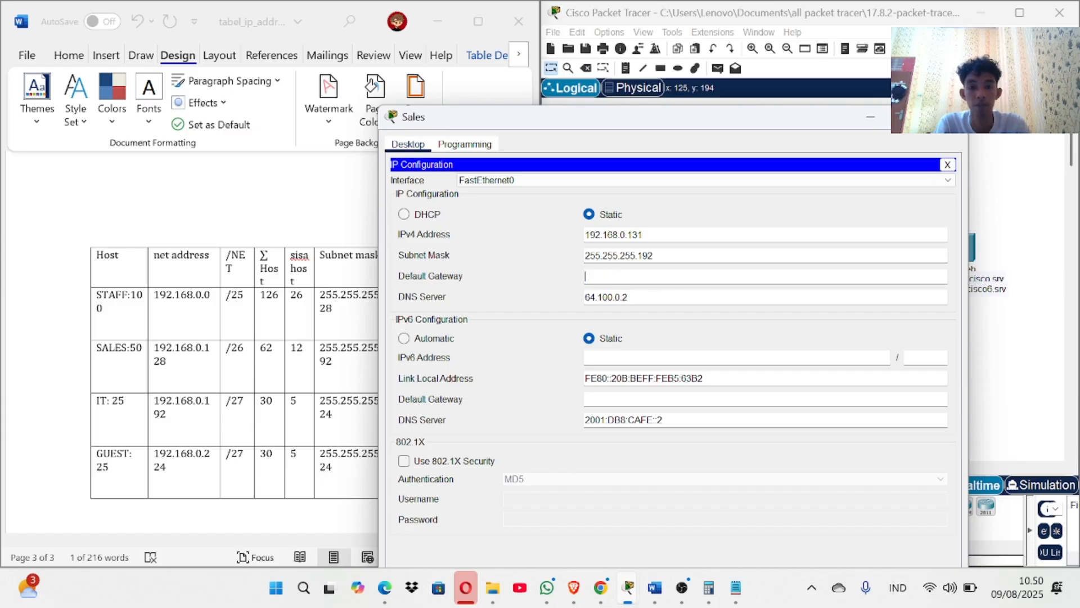
left_click_drag(644, 235, 584, 235)
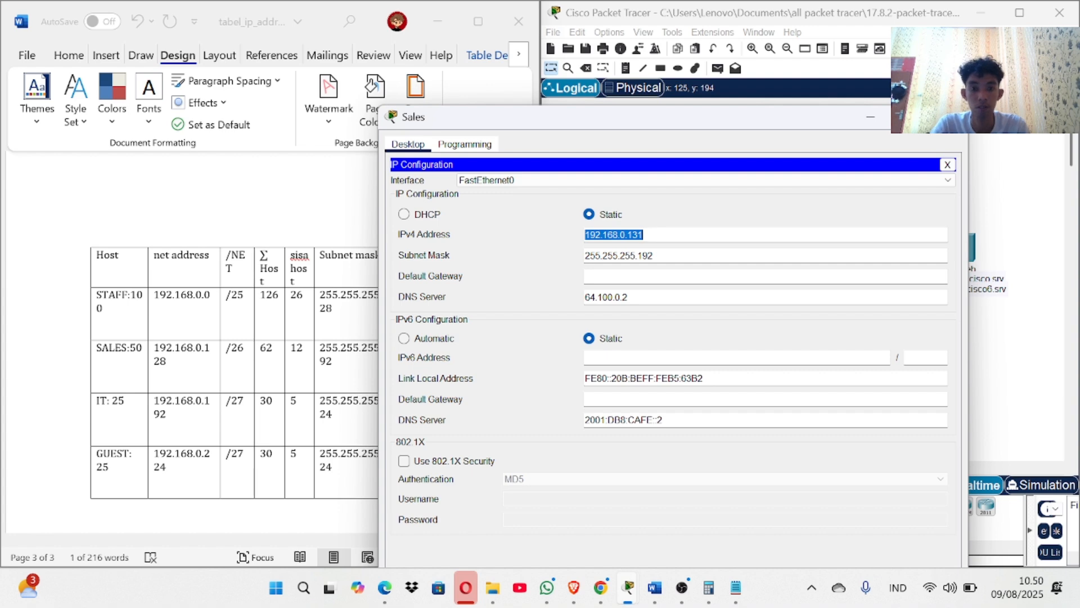
key("ctrl+c")
left_click(586, 276)
key("ctrl+v")
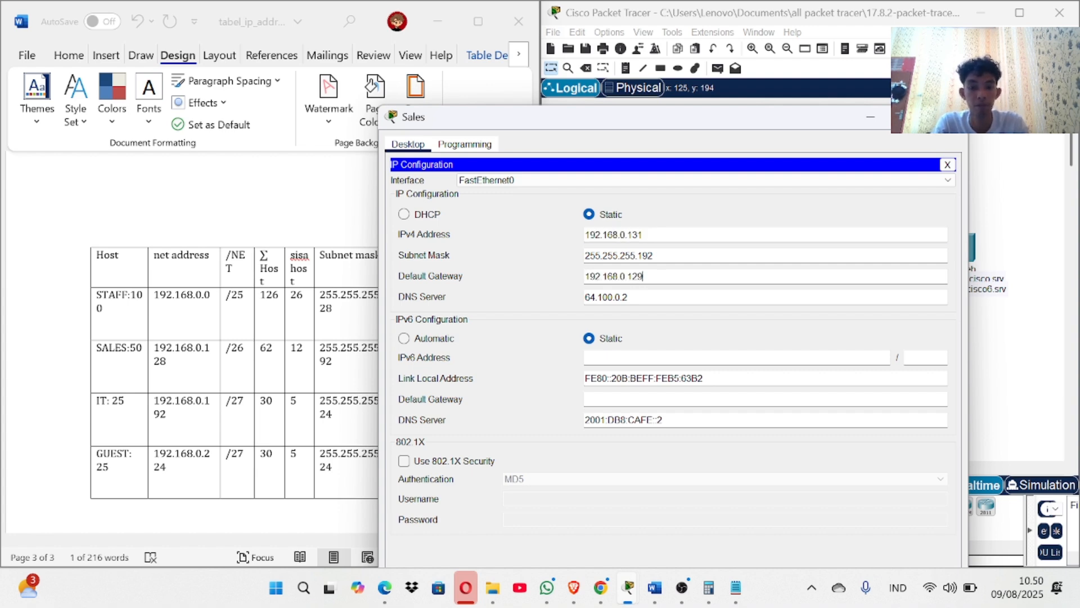
Enter 2001:db8:acad:1::2 as the Sales PC's IPv6 address.
left_click(619, 357)
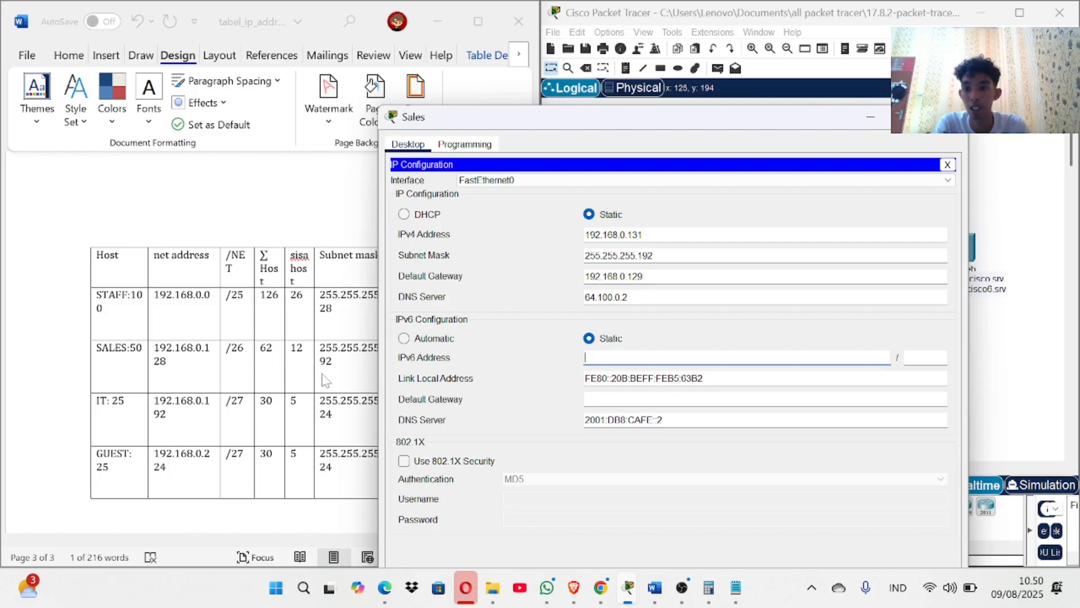
scroll(329, 380, "up", 10)
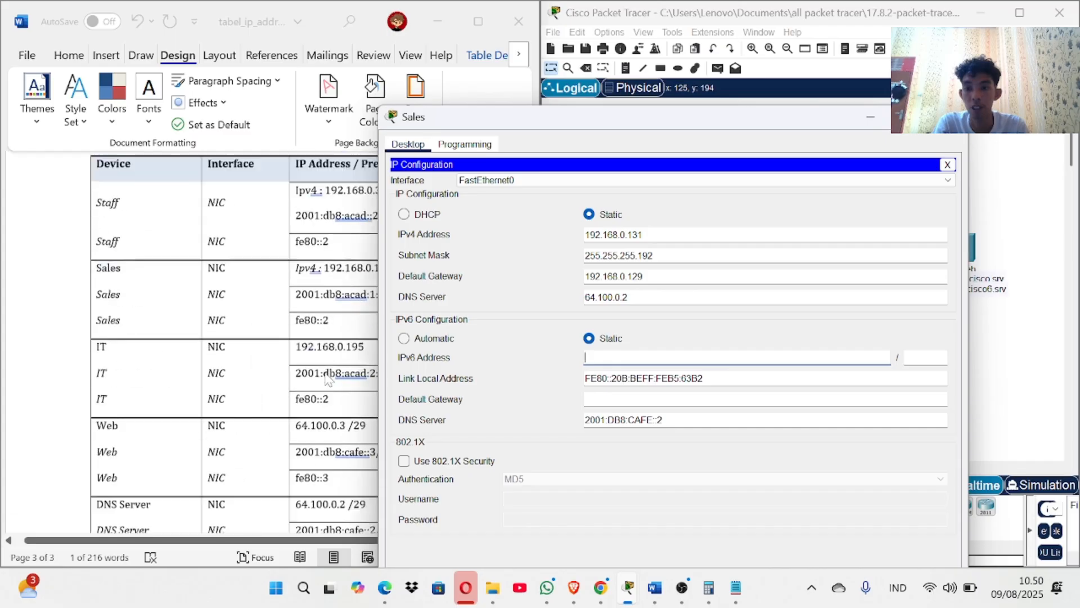
scroll(326, 376, "down", 3)
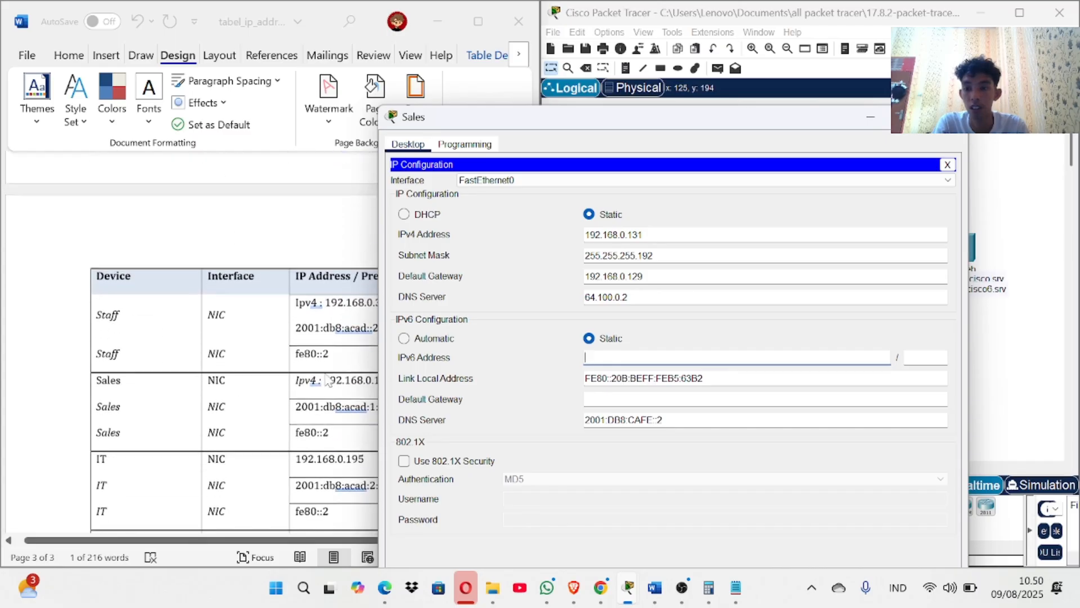
left_click(301, 415)
left_click_drag(296, 406, 407, 406)
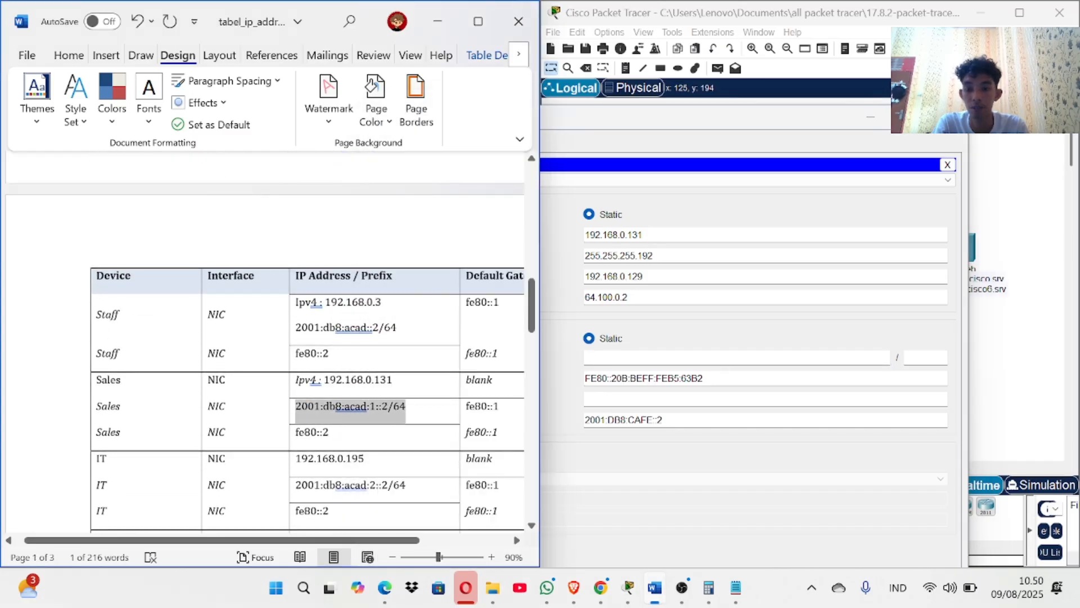
right_click(423, 396)
left_click(335, 404)
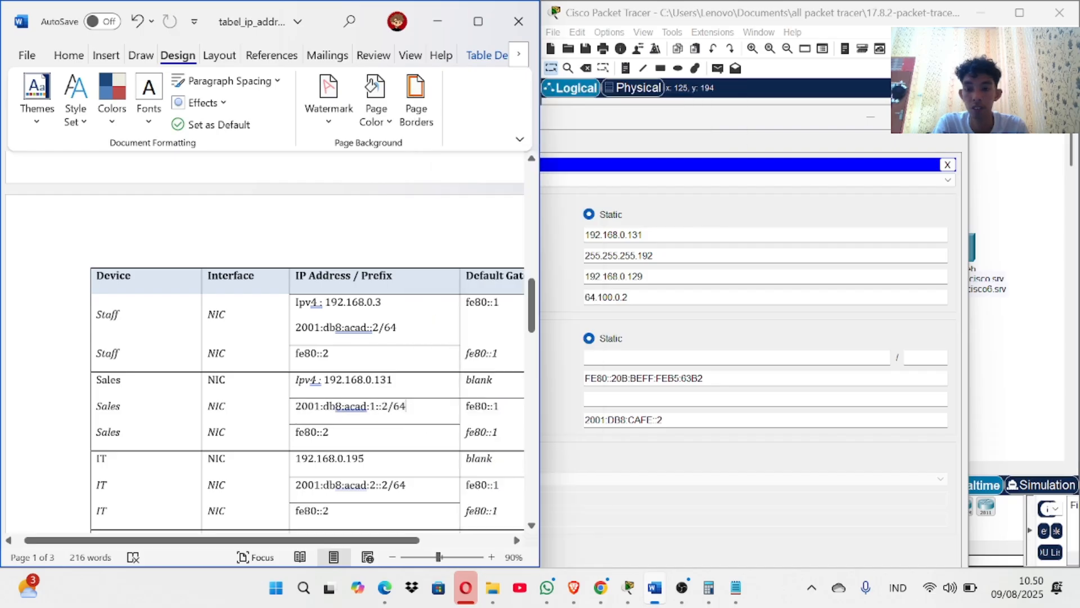
left_click_drag(296, 406, 388, 406)
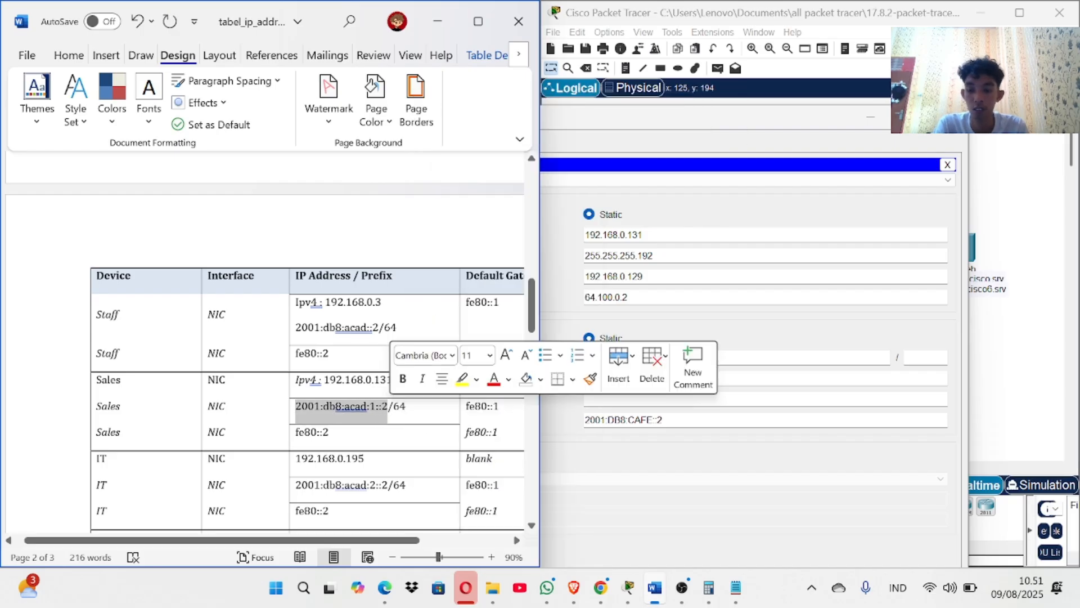
left_click(647, 356)
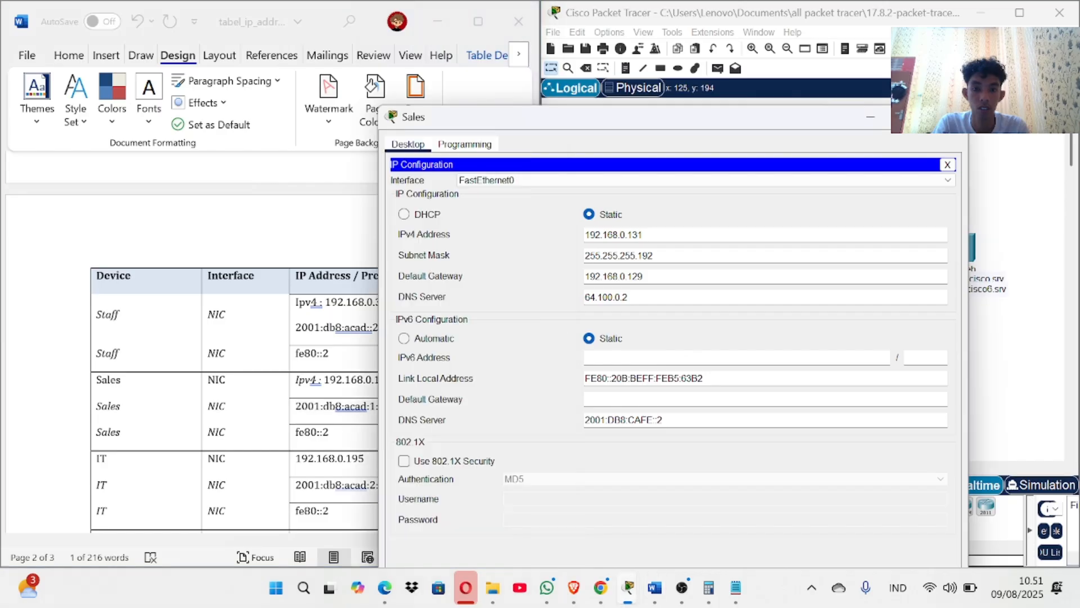
key("ctrl+v")
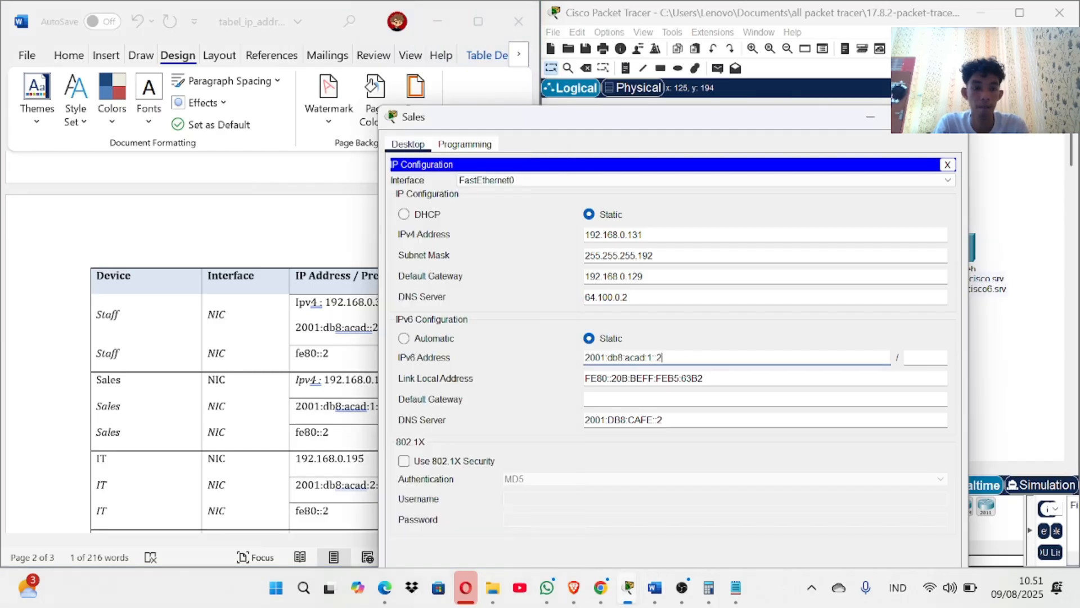
key("Tab")
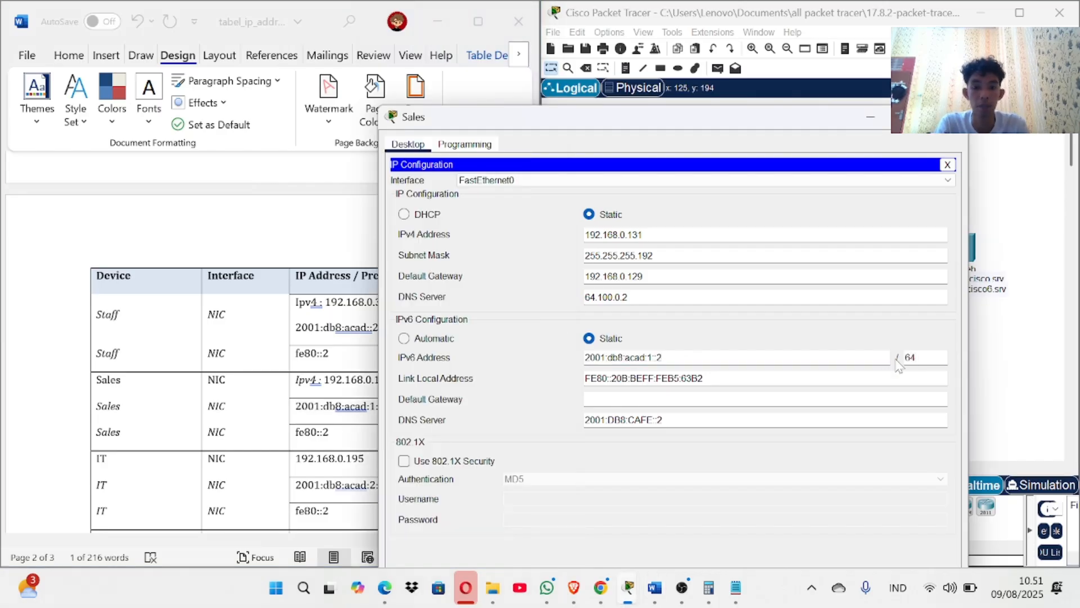
Set the Sales IPv6 default gateway to fe80::2 and close the Sales windows.
left_click(337, 439)
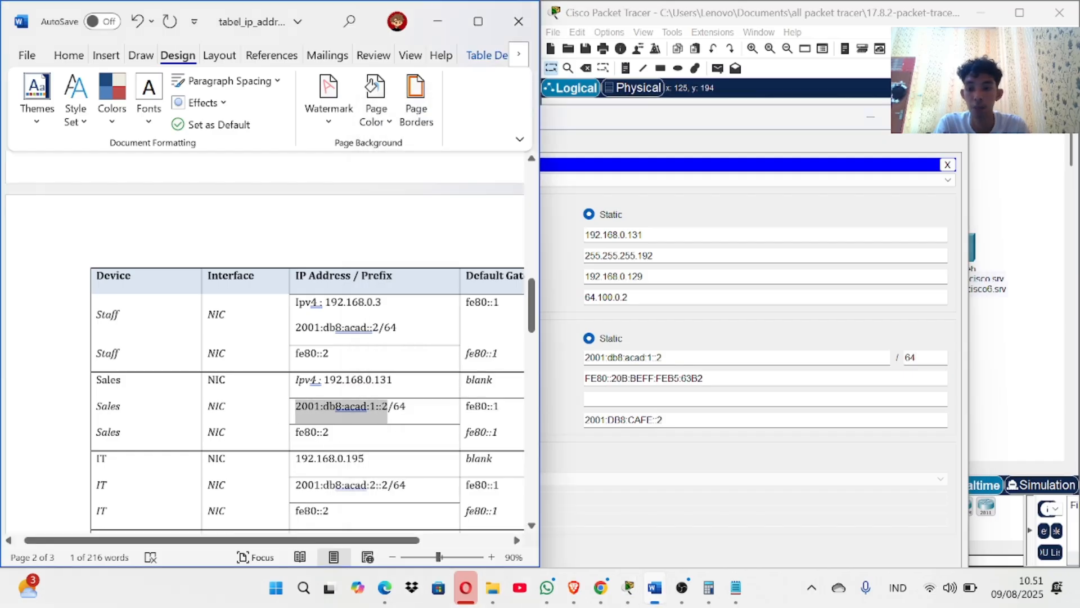
left_click_drag(329, 433, 296, 433)
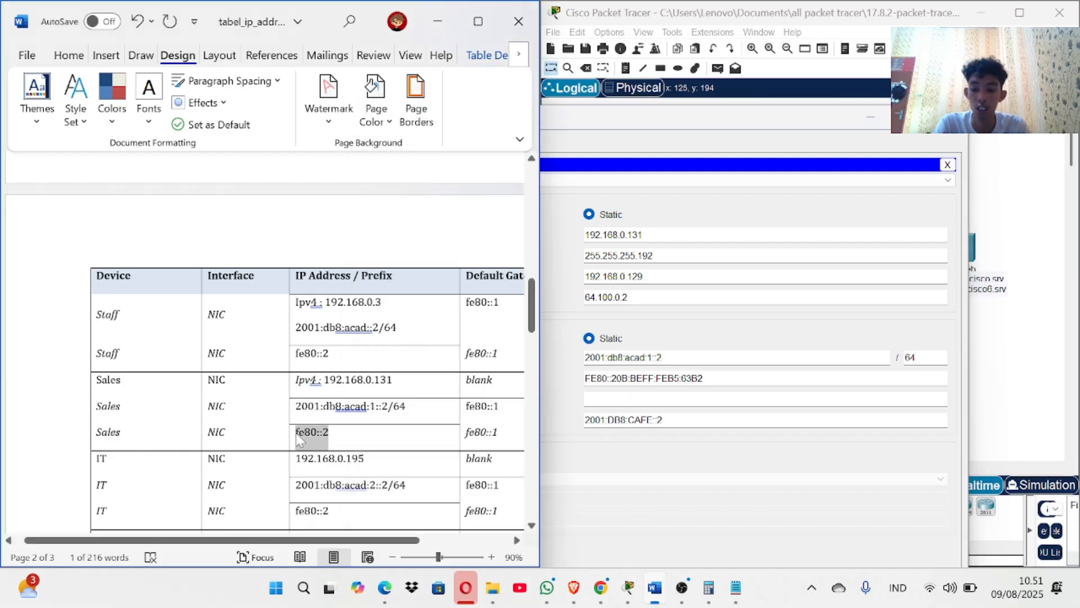
left_click(749, 398)
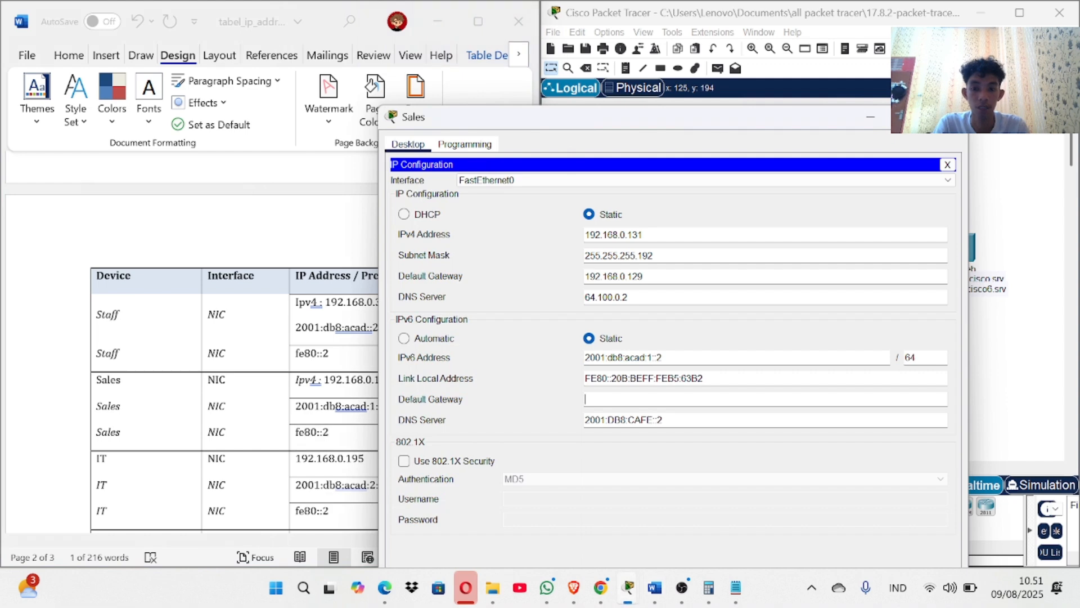
key("ctrl+v")
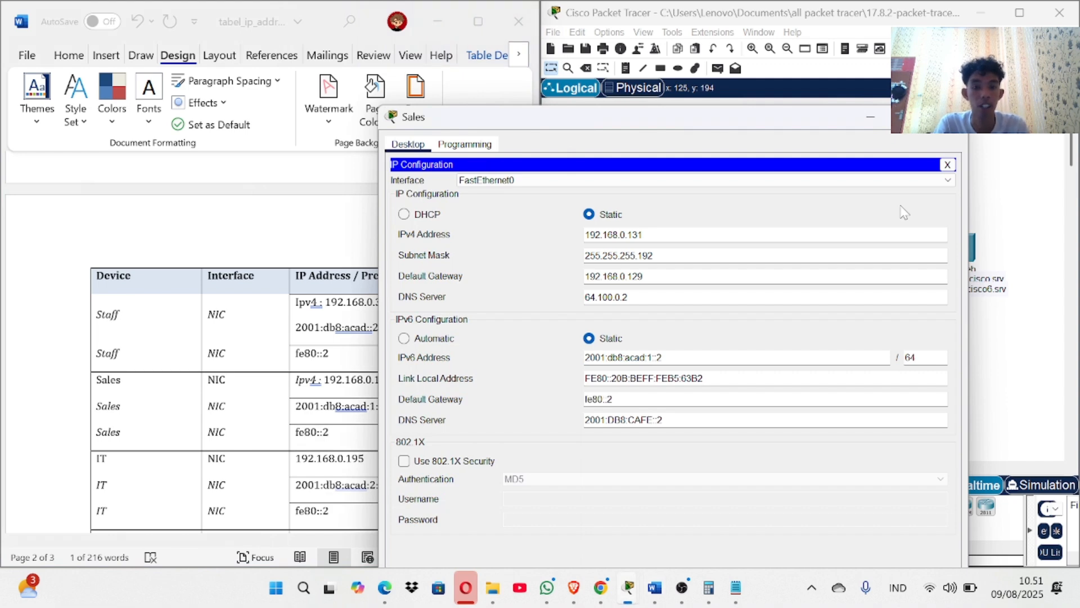
left_click(947, 164)
left_click(949, 117)
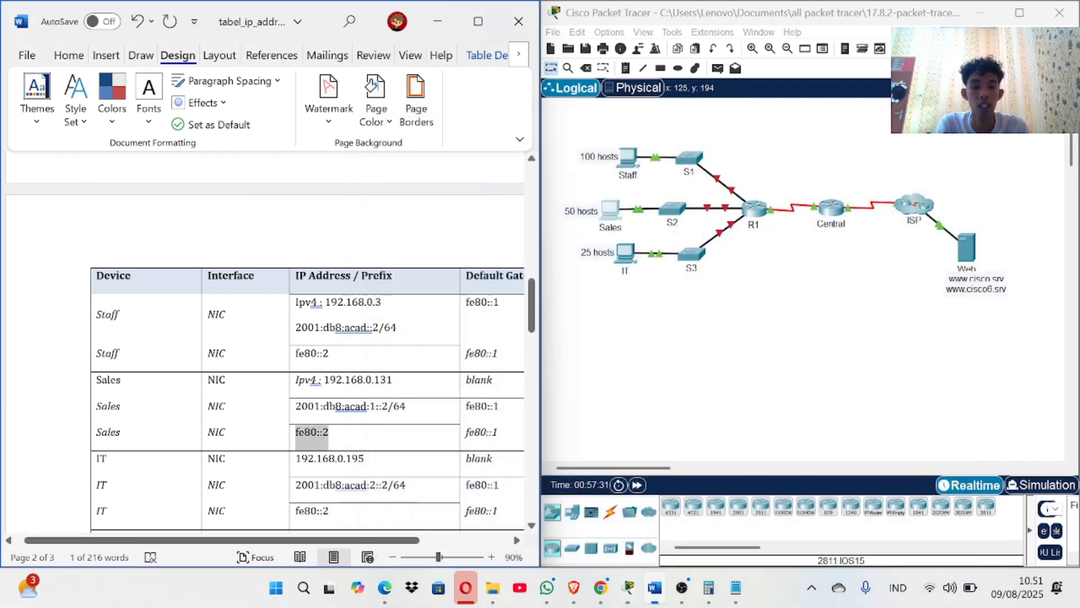
Change the Staff PC's subnet mask to 255.255.255.128 and close its windows.
left_click(637, 160)
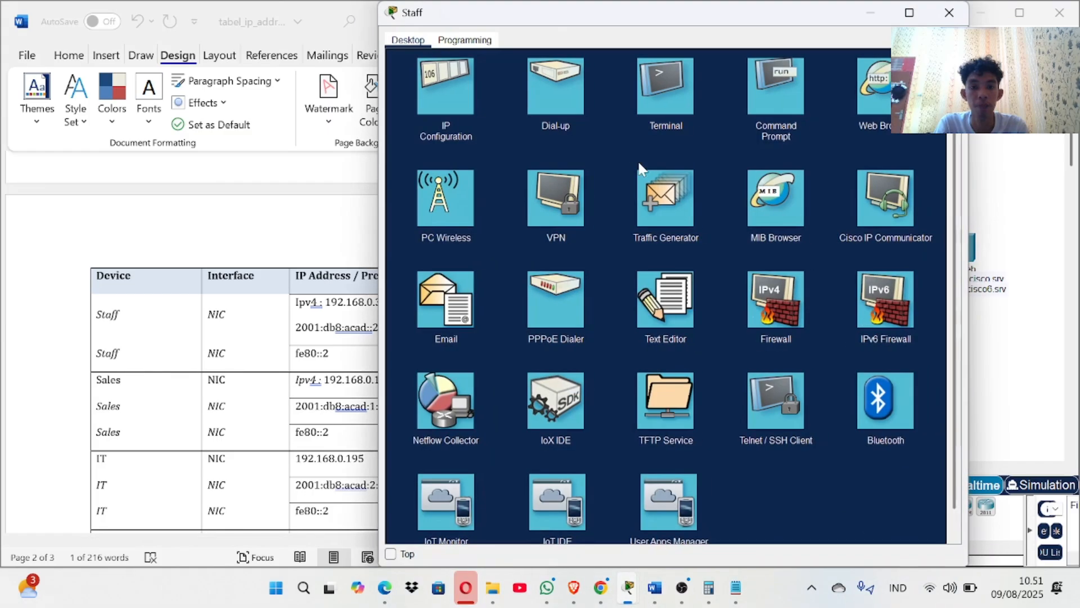
left_click(437, 93)
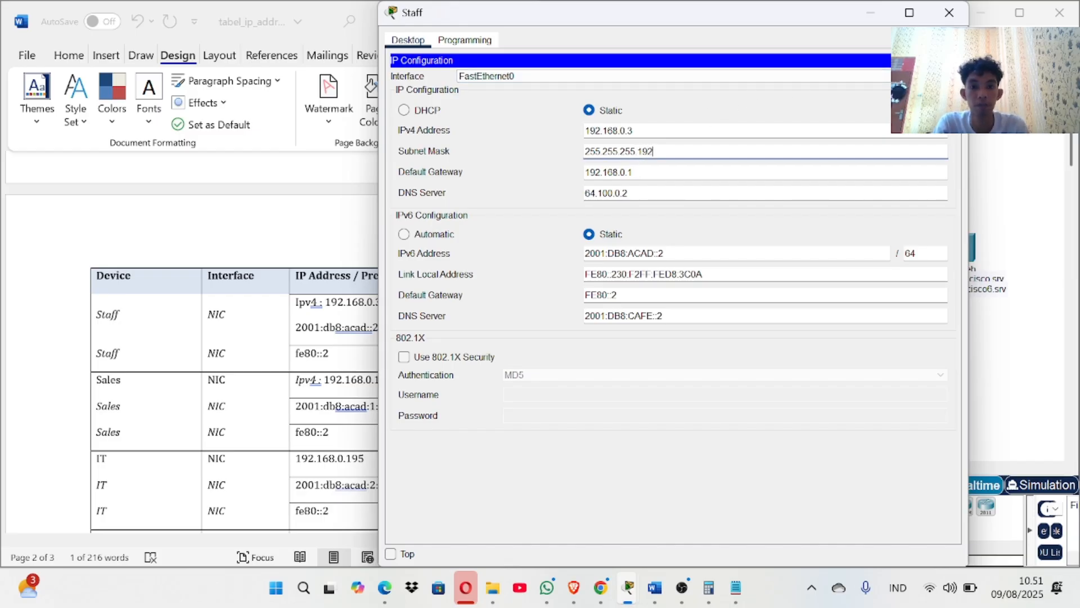
key("BackSpace")
key("BackSpace")
type("2")
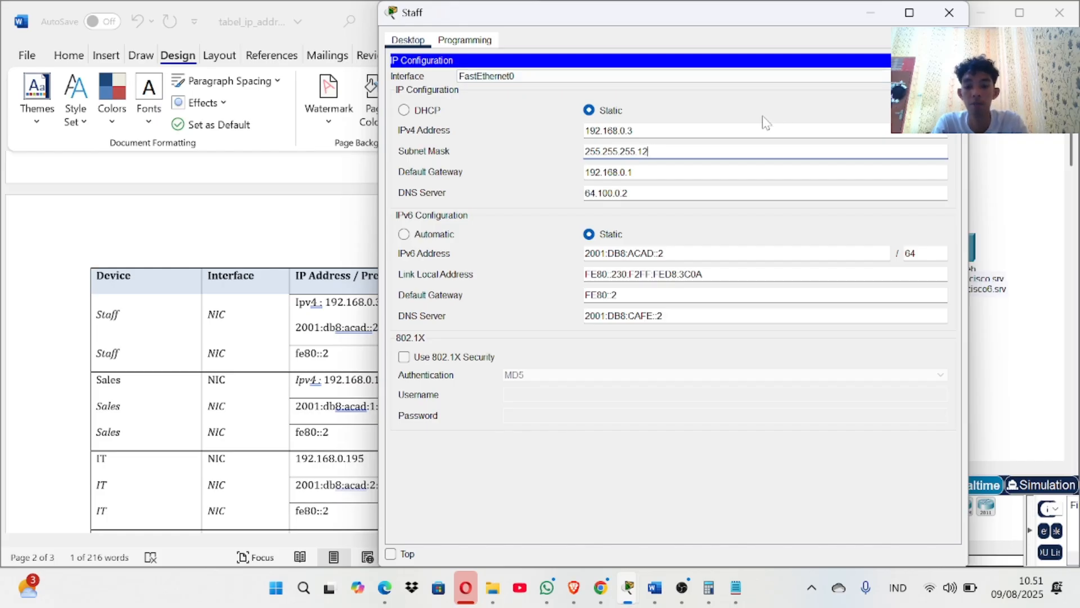
type("8")
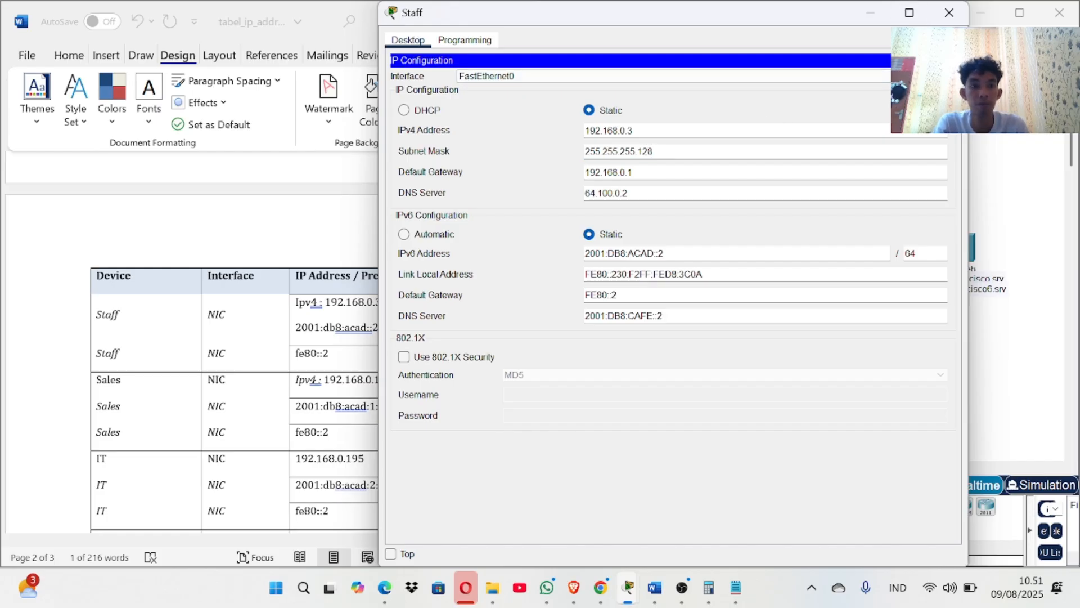
left_click(943, 60)
left_click(949, 13)
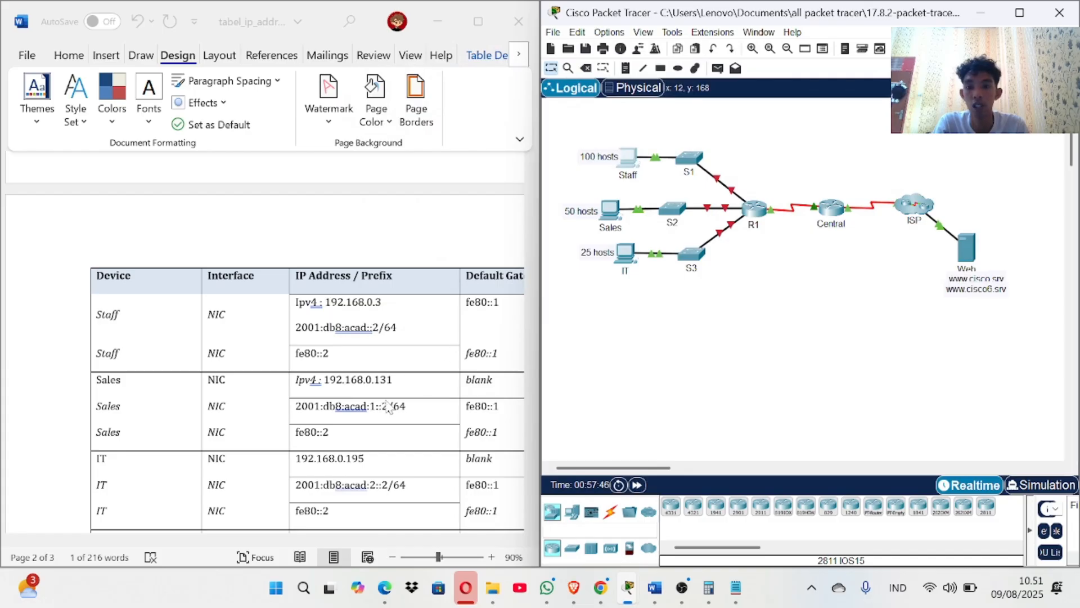
Open the IT PC's IP Configuration settings.
scroll(389, 406, "down", 10)
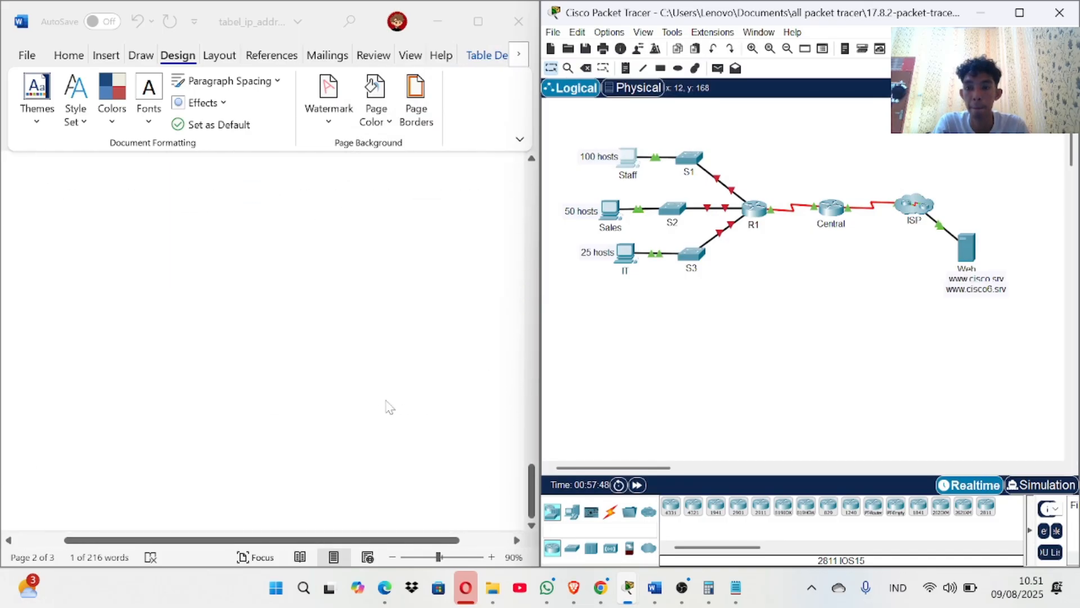
scroll(388, 406, "up", 6)
scroll(314, 392, "down", 1)
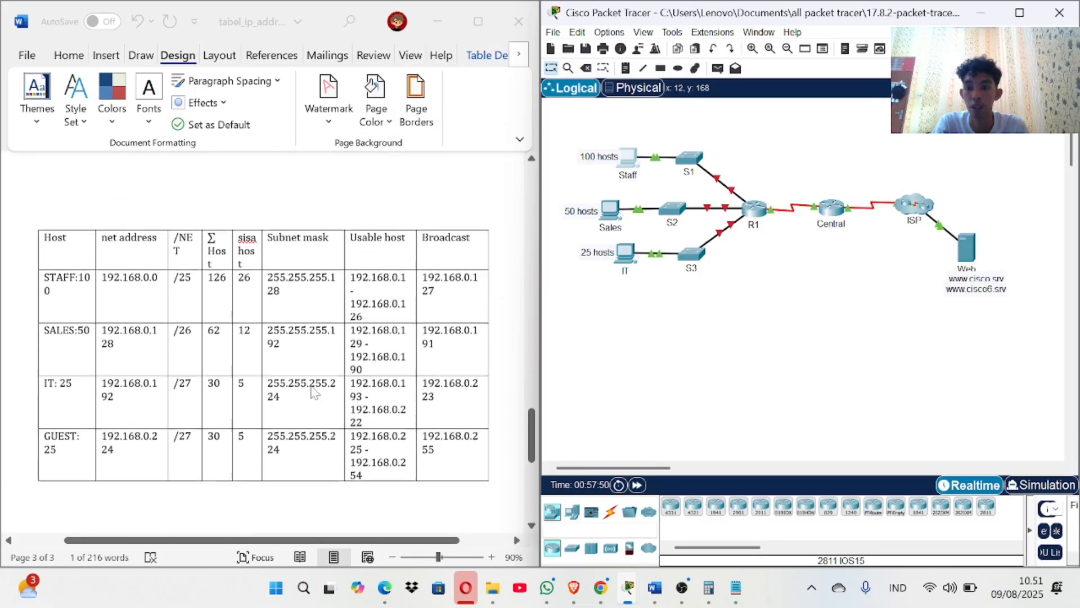
left_click(624, 251)
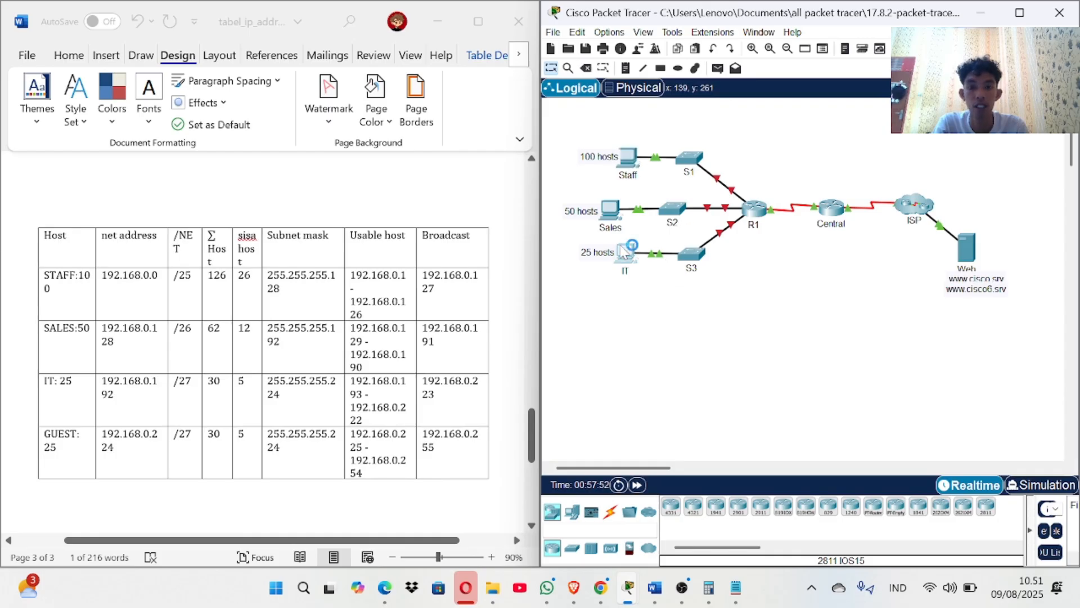
left_click(450, 90)
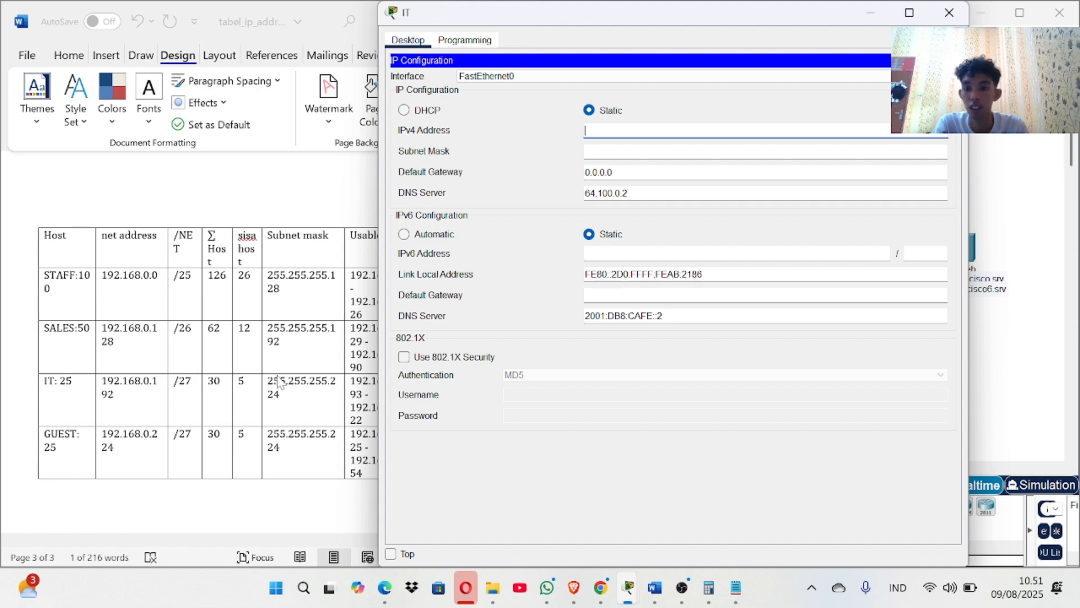
scroll(280, 383, "right", 2)
scroll(279, 383, "right", 2)
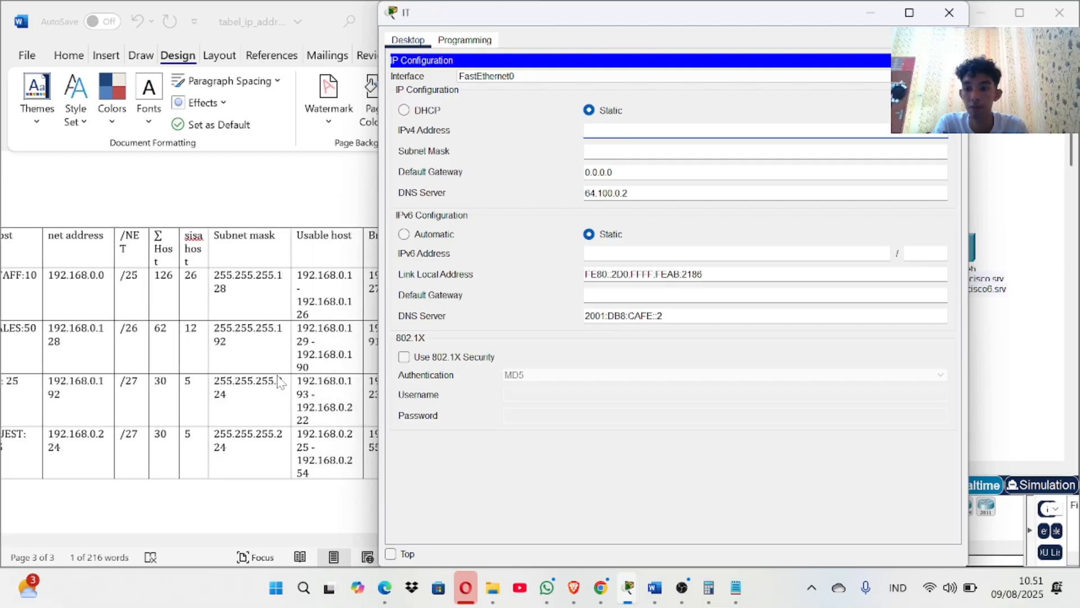
scroll(280, 382, "right", 1)
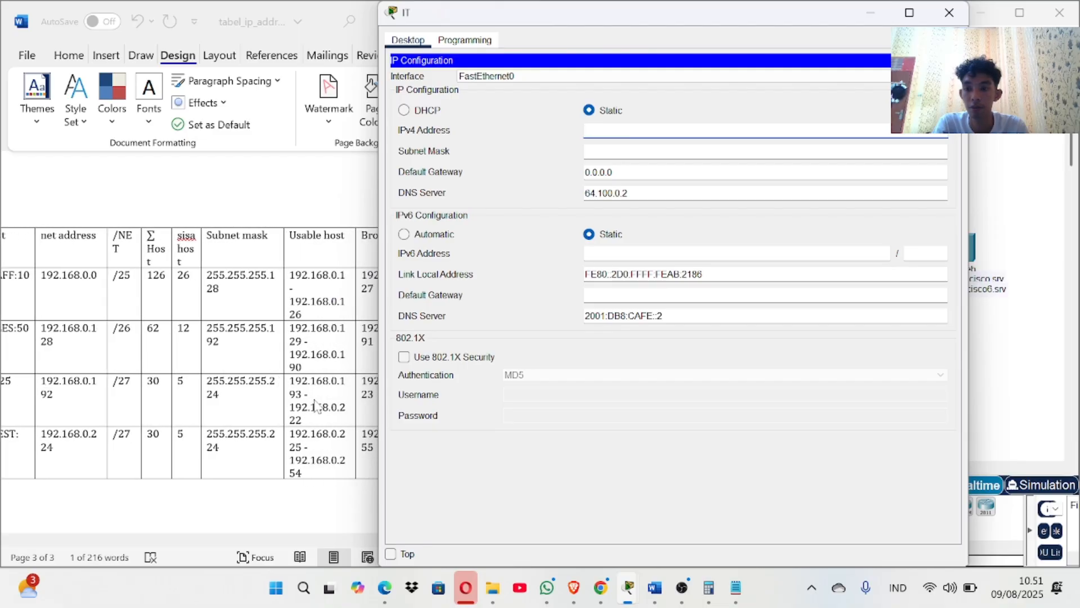
scroll(265, 404, "left", 3)
scroll(265, 404, "right", 2)
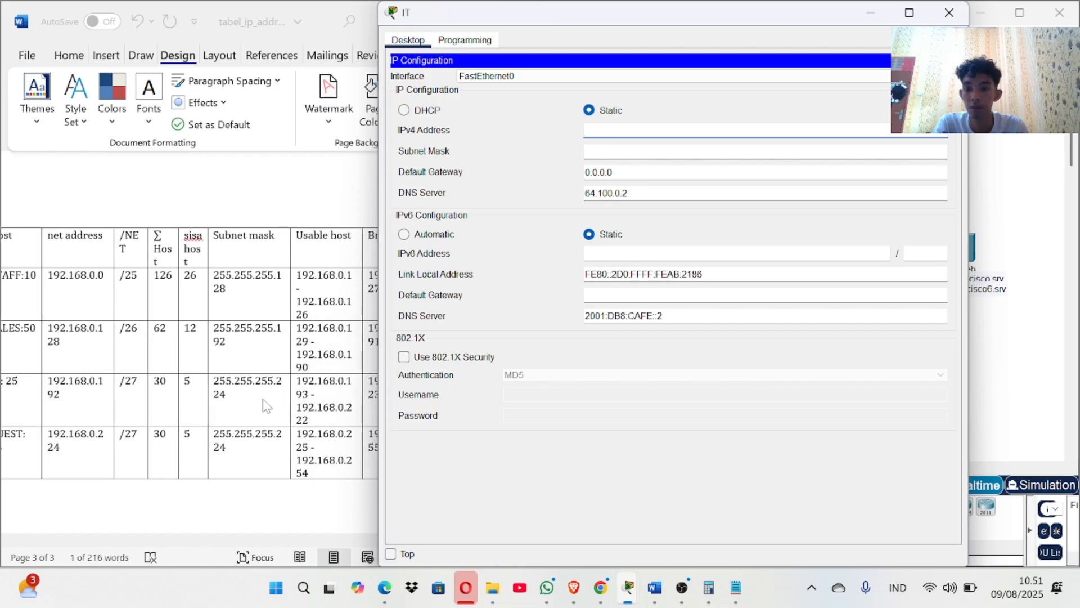
Enter 192.168.0.195 as the IT PC's IPv4 address.
left_click(300, 385)
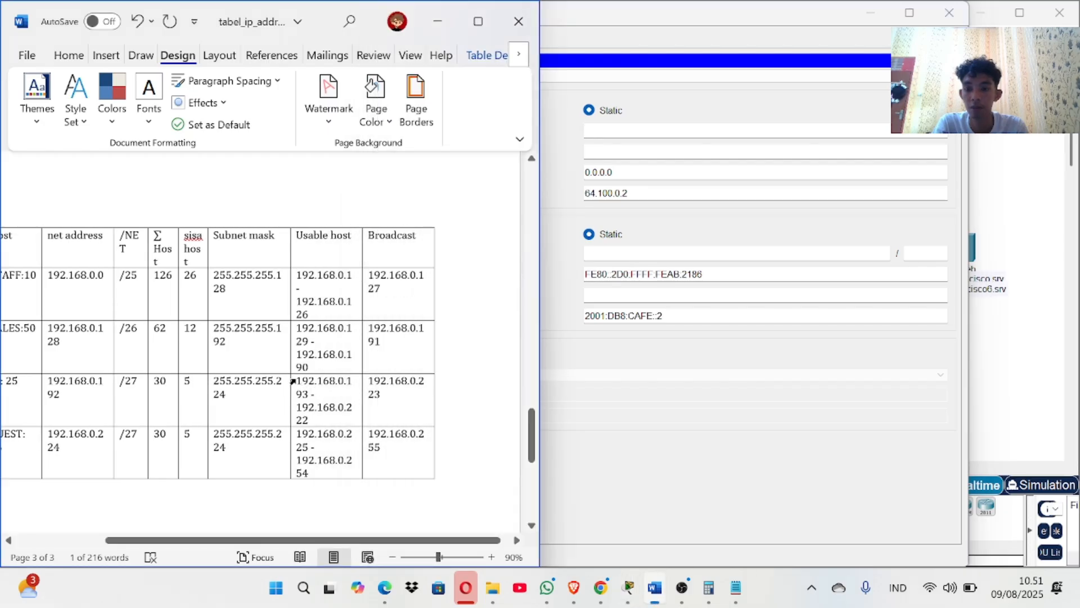
double_click(304, 386)
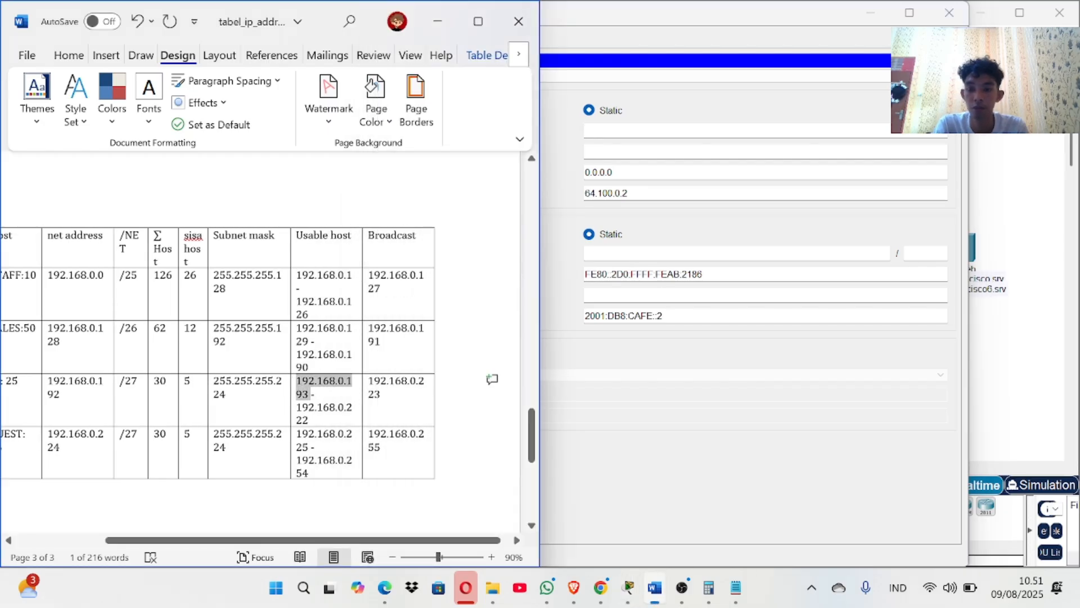
right_click(313, 401)
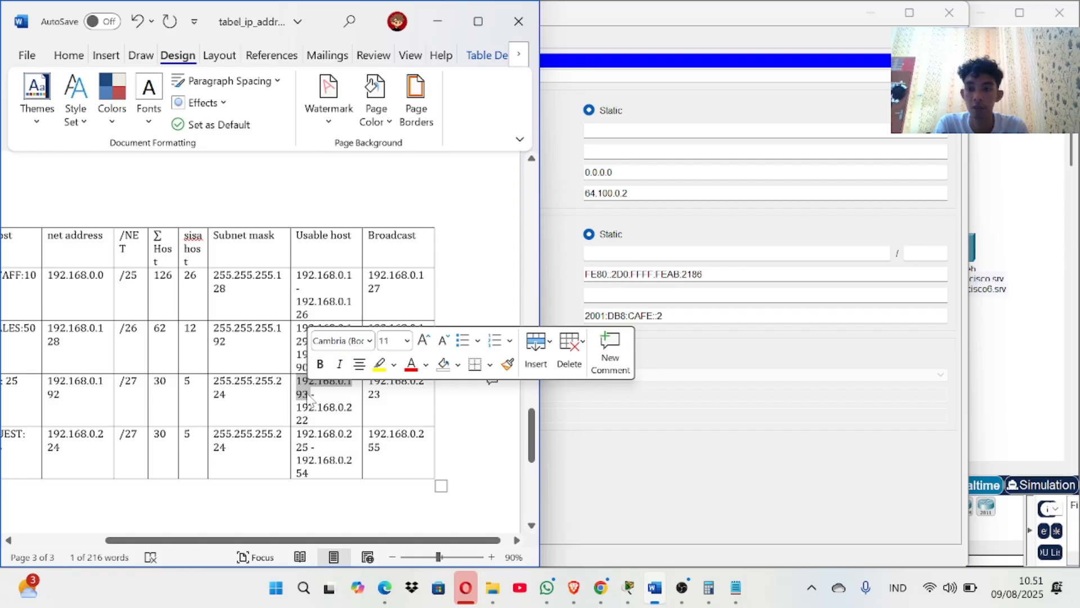
scroll(307, 391, "up", 10)
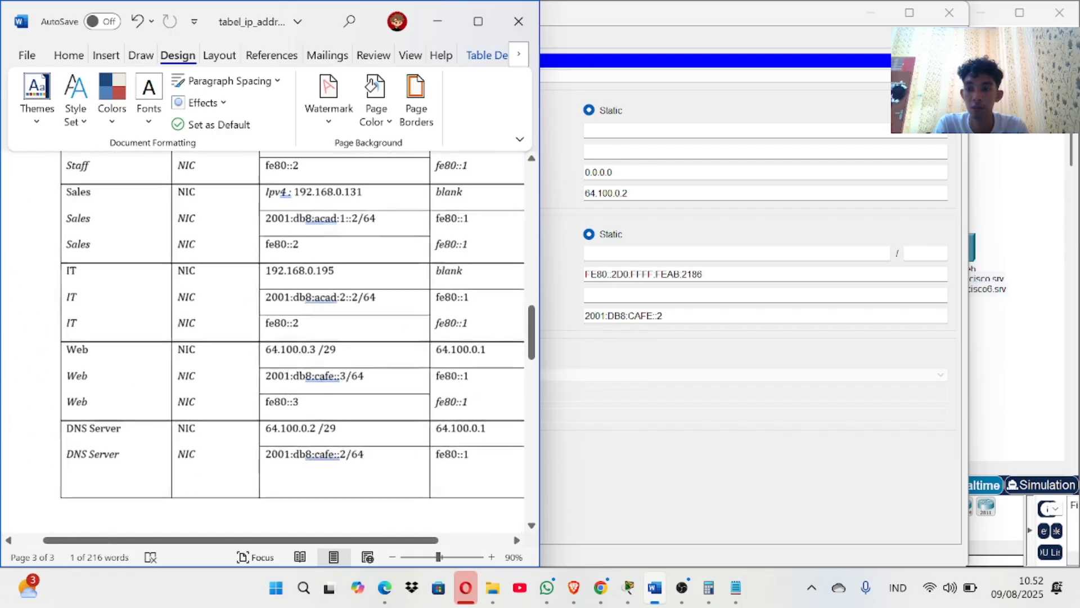
scroll(299, 336, "down", 1)
left_click(299, 335)
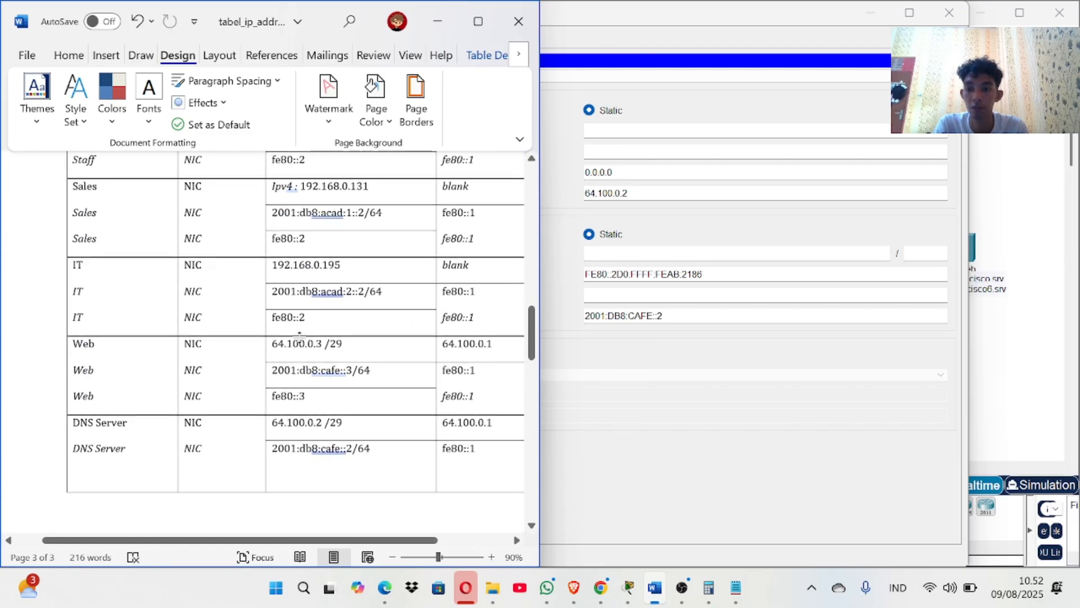
left_click(269, 265)
left_click(347, 265)
mouse_move(341, 265)
left_mouse_down()
mouse_move(332, 289)
mouse_move(310, 266)
mouse_move(340, 265)
left_mouse_up()
key("ctrl+c")
left_click(338, 265)
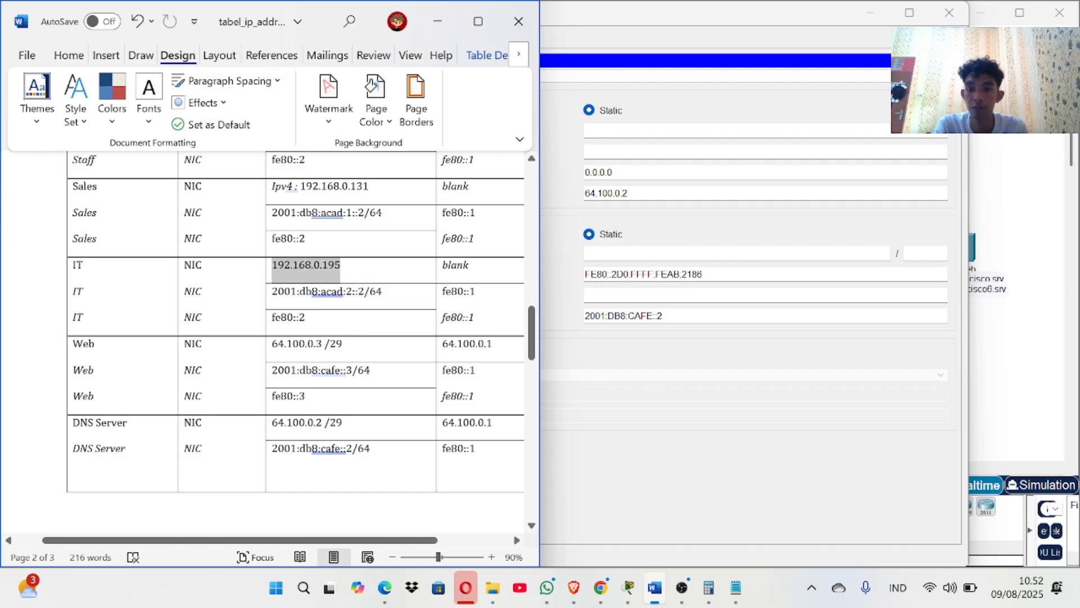
left_click(629, 129)
key("ctrl+v")
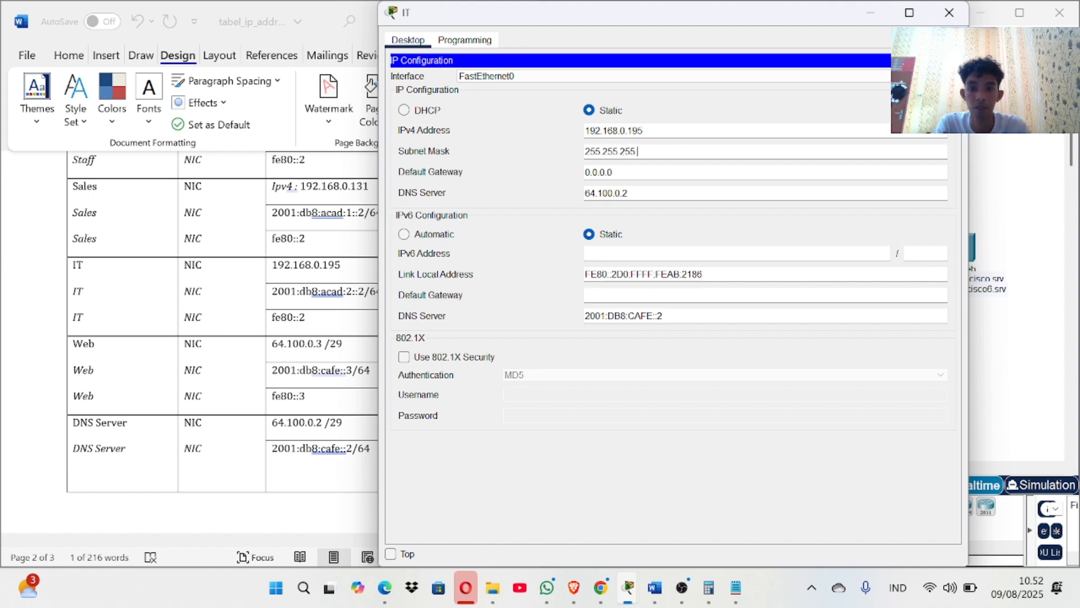
Replace the 0.0.0.0 default gateway with 192.168.0.193.
scroll(125, 344, "down", 10)
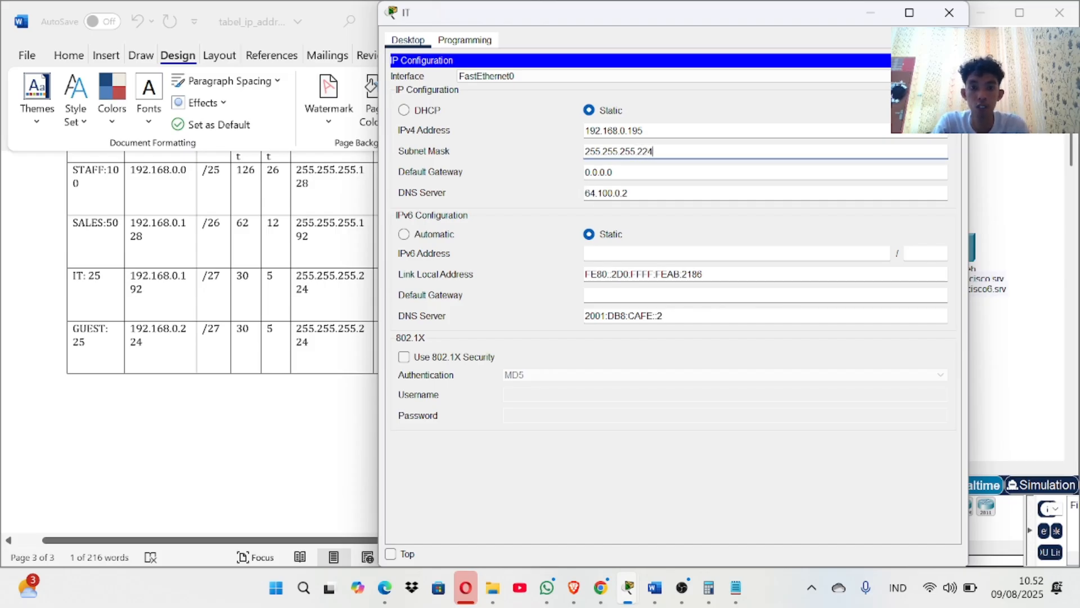
key("Tab")
key("shift+Left")
key("shift+Left")
key("shift+Left")
key("shift+Left")
key("shift+Left")
key("shift+Left")
key("shift+Left")
key("BackSpace")
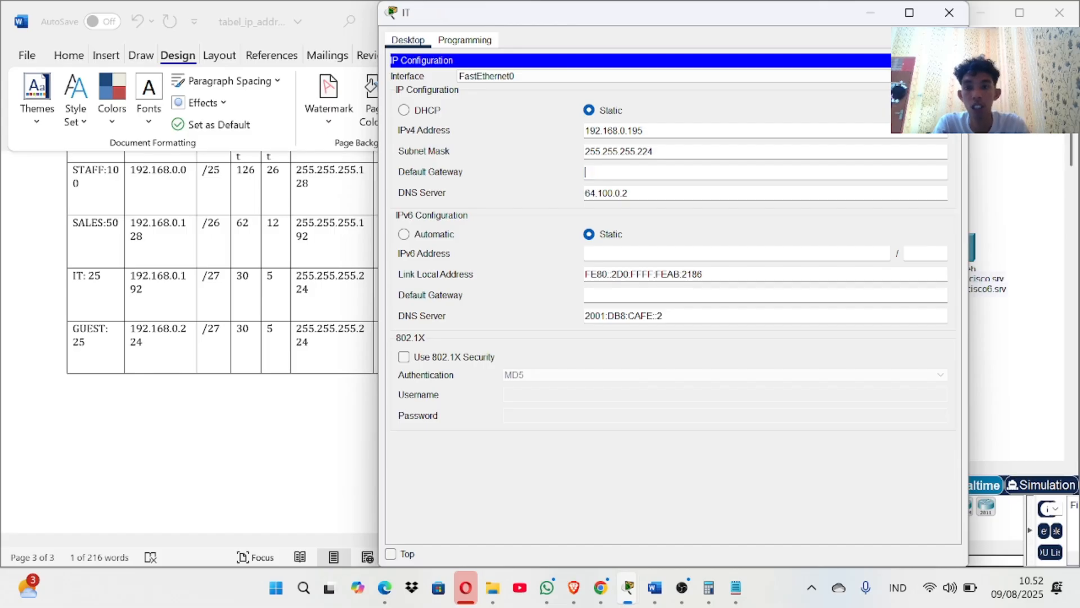
left_click(329, 301)
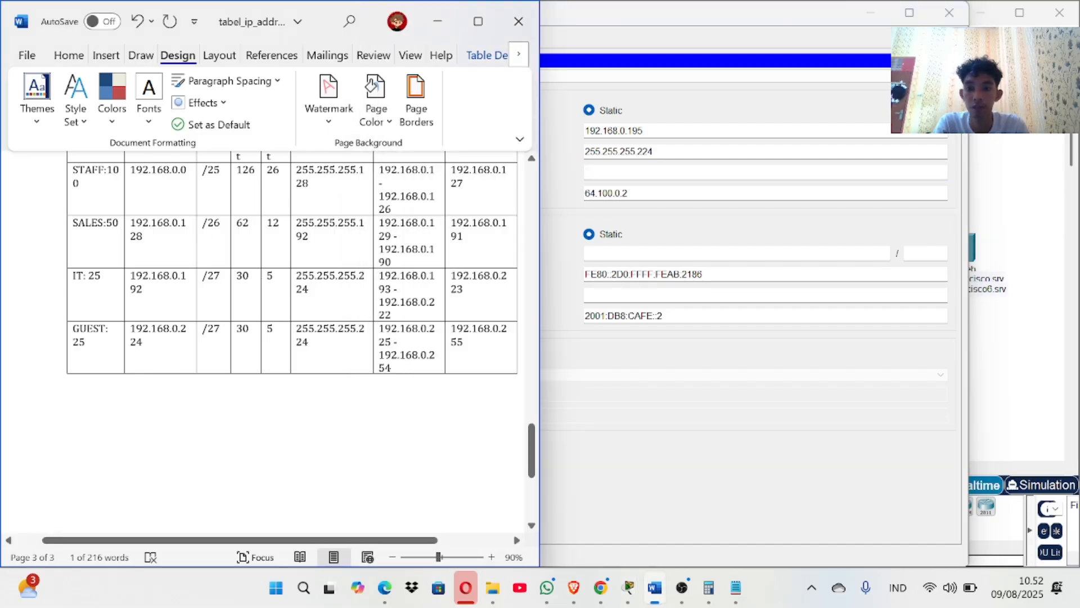
left_click_drag(380, 275, 385, 289)
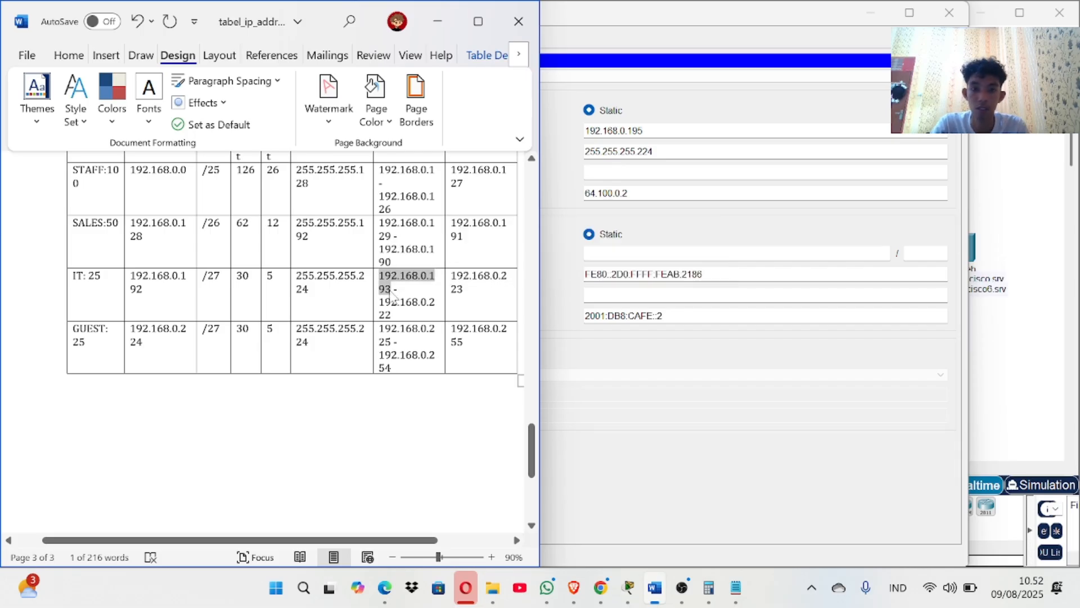
left_click(647, 172)
type("192.168.0.193")
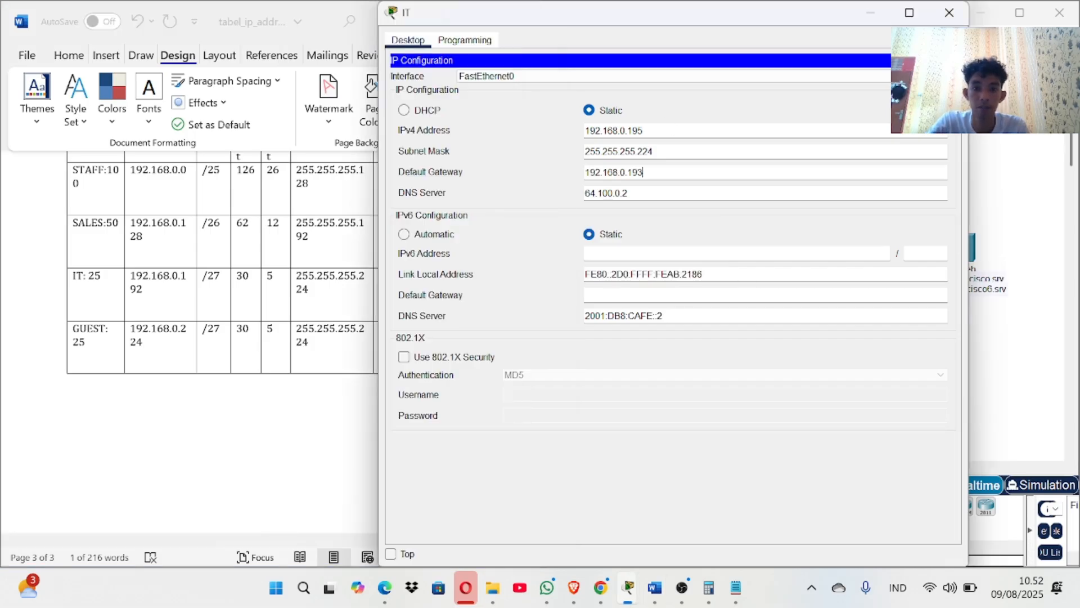
Enter 2001:db8:acad:2::2 as the IT PC's IPv6 address with prefix 64.
left_click(599, 253)
scroll(322, 291, "up", 8)
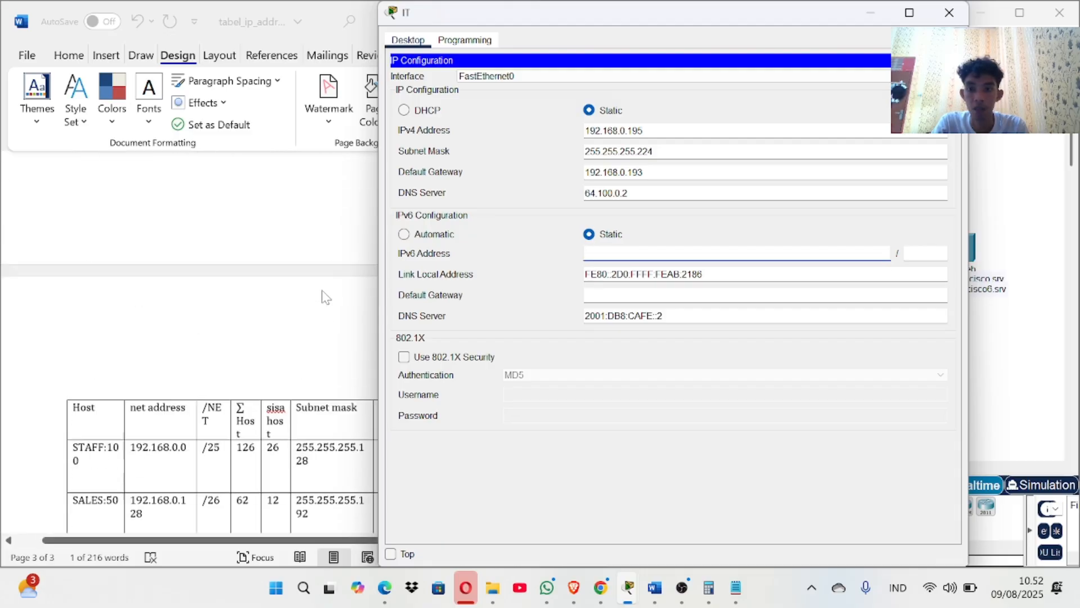
scroll(323, 296, "up", 3)
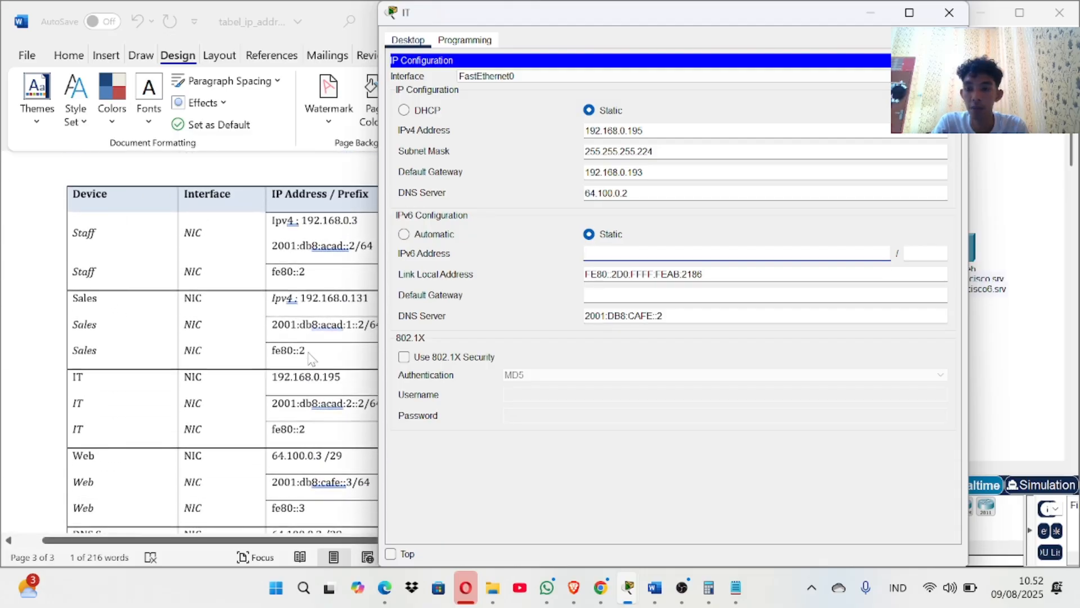
left_click(276, 393)
double_click(279, 388)
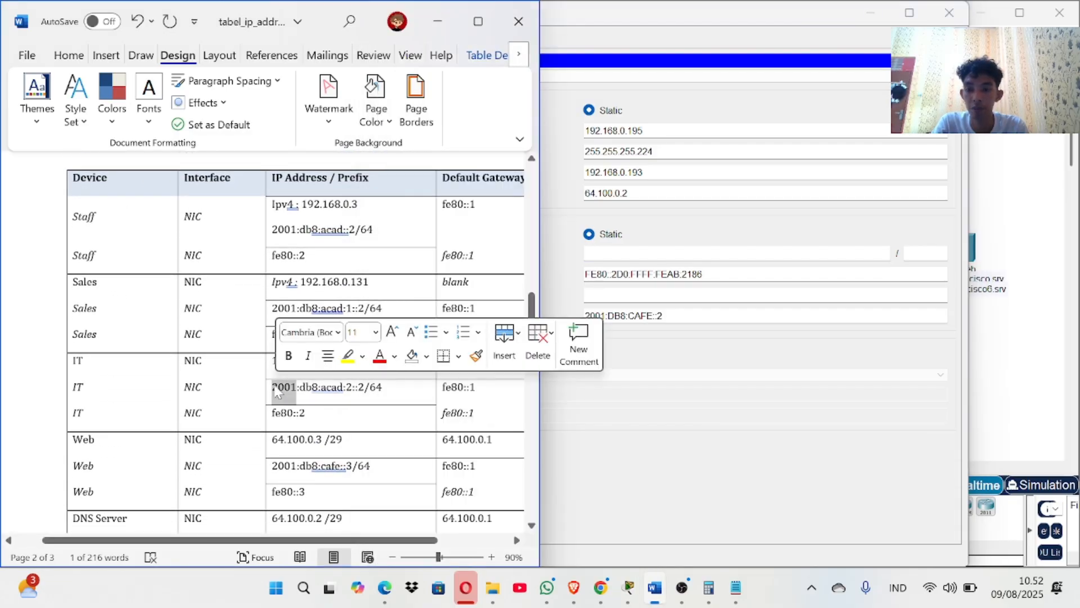
left_click(268, 387)
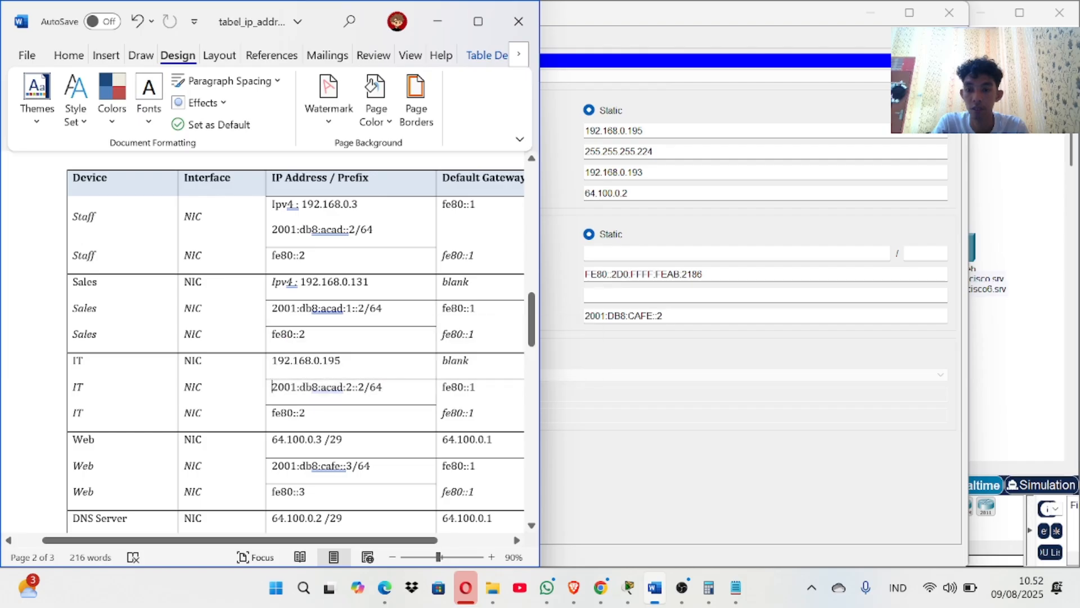
left_click_drag(272, 387, 351, 389)
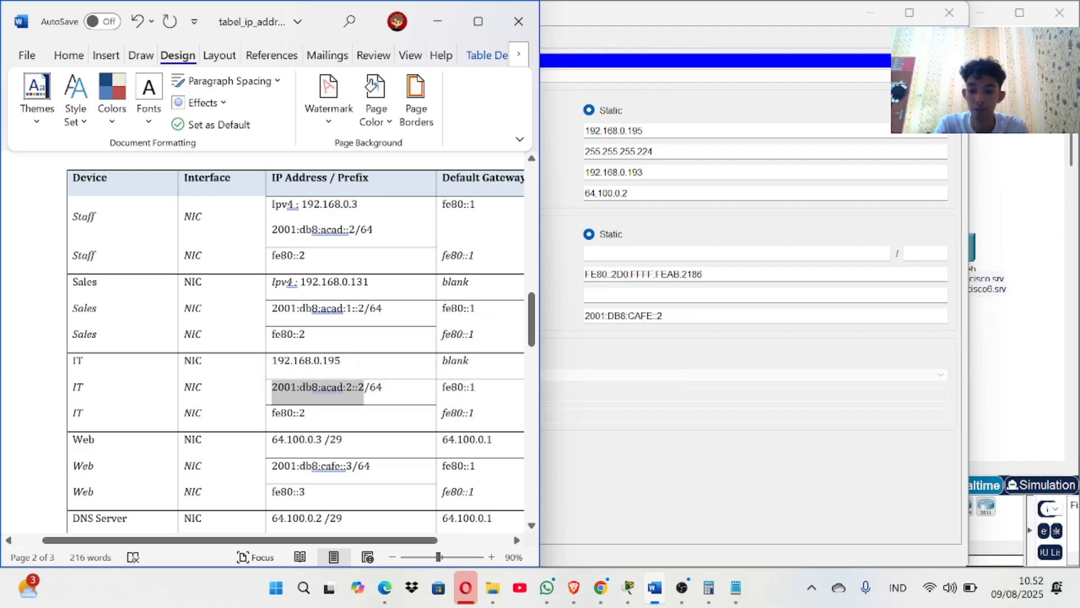
key("ctrl+c")
key("alt+Tab")
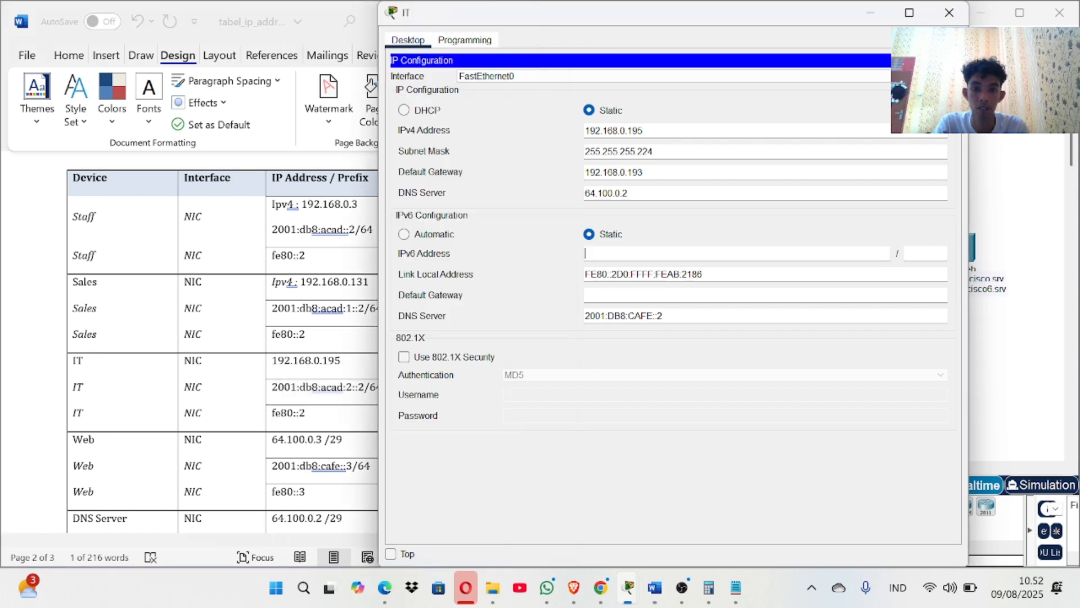
key("ctrl+v")
left_click(912, 253)
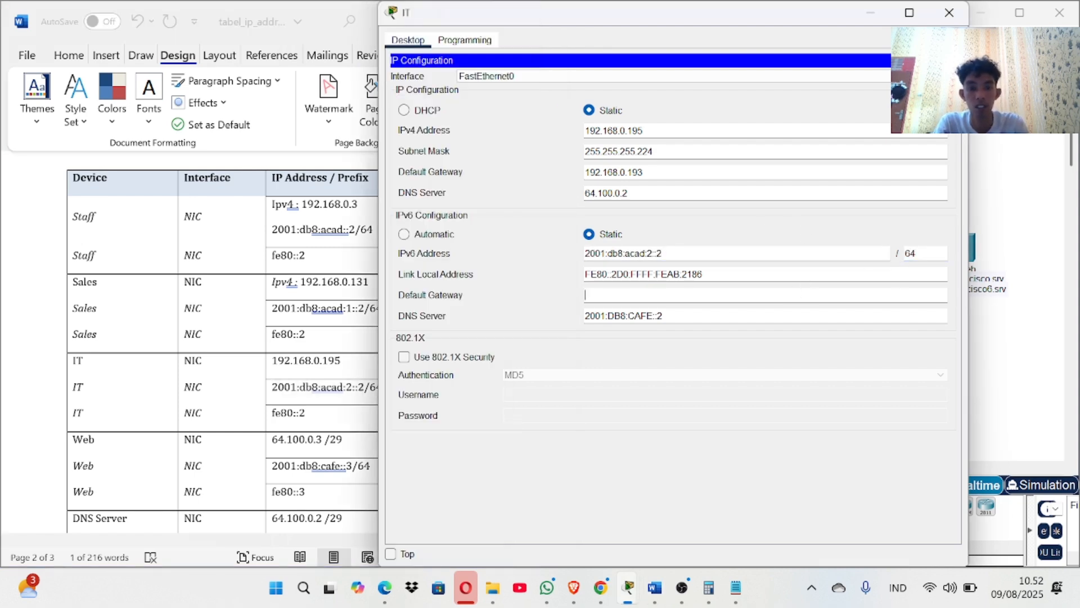
Set the IT IPv6 default gateway to fe80::2 and close IP Configuration.
key("alt+Tab")
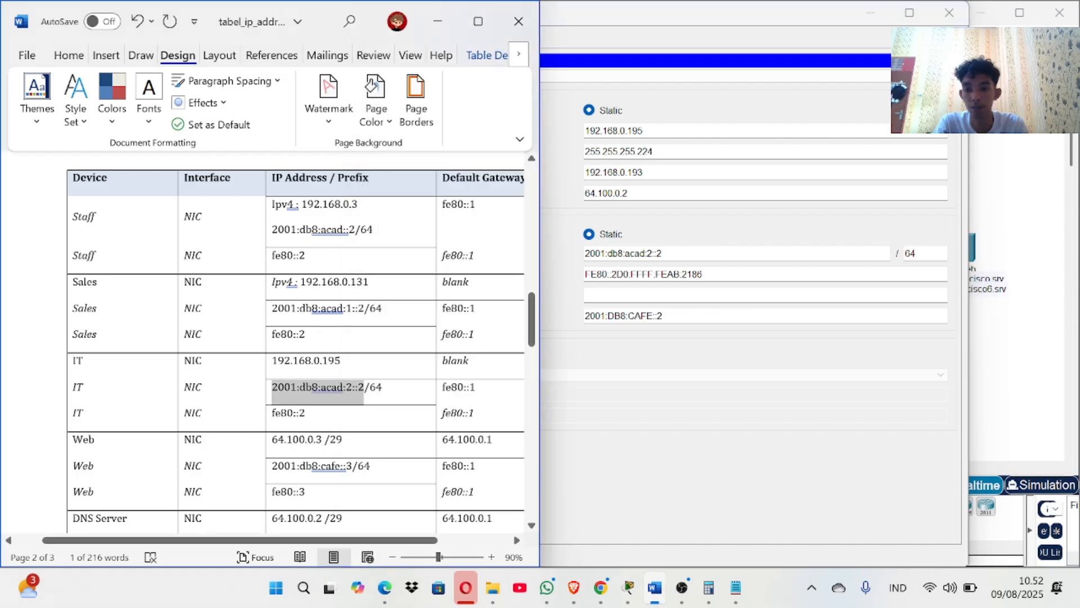
left_click(292, 492)
left_click(269, 495)
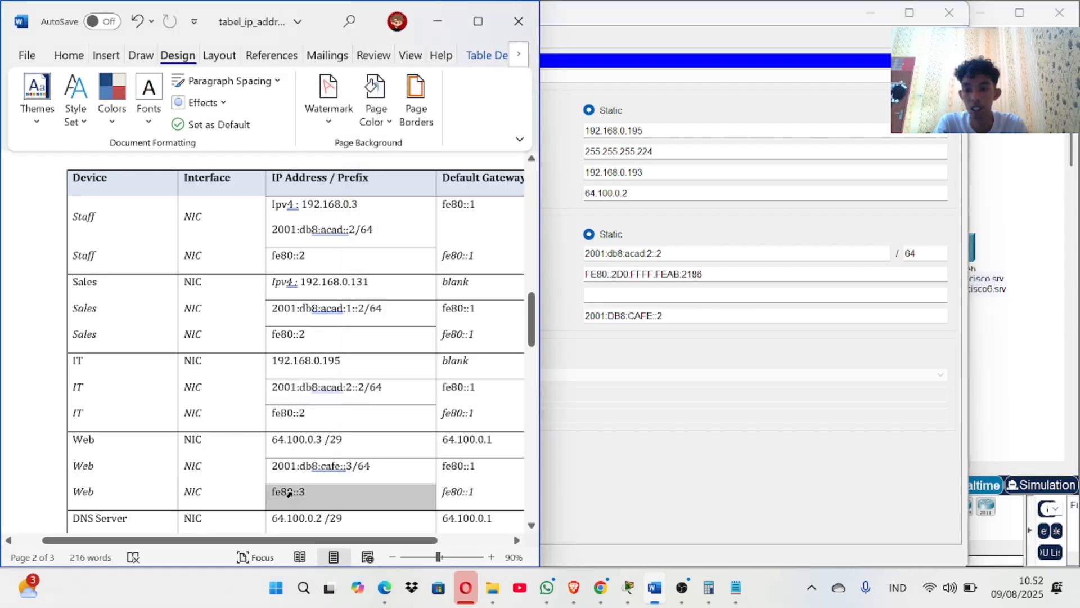
left_click(296, 491)
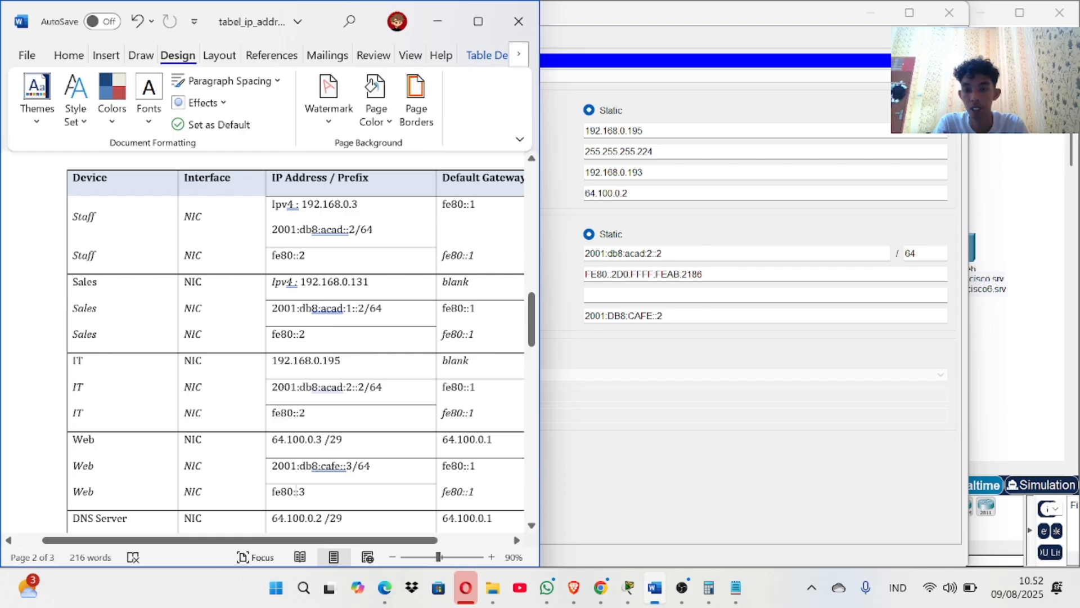
left_click_drag(272, 413, 305, 413)
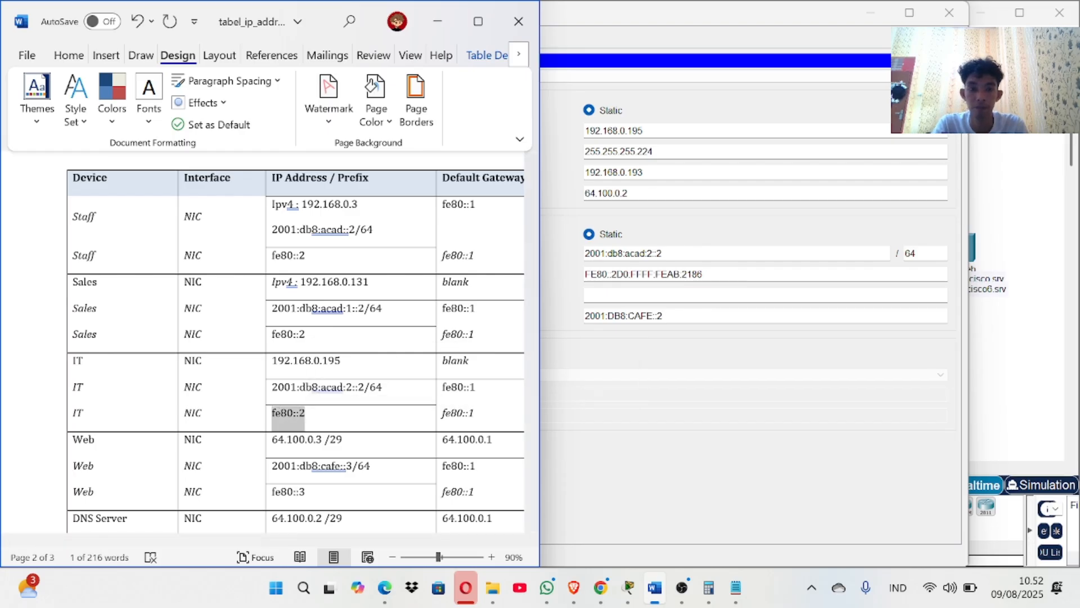
key("alt+Tab")
key("ctrl+v")
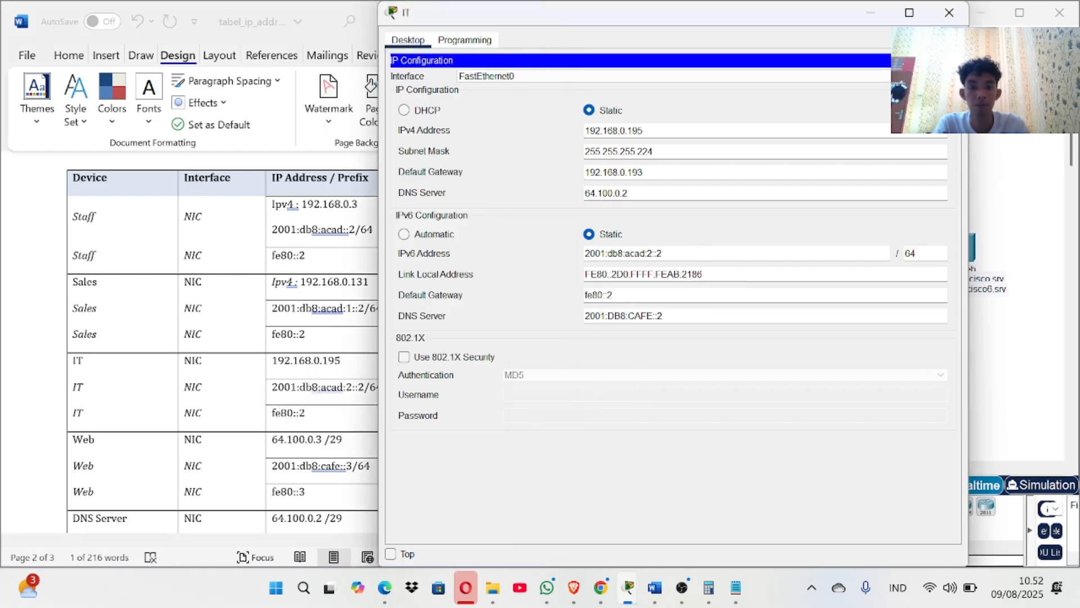
left_click(782, 295)
left_click(942, 60)
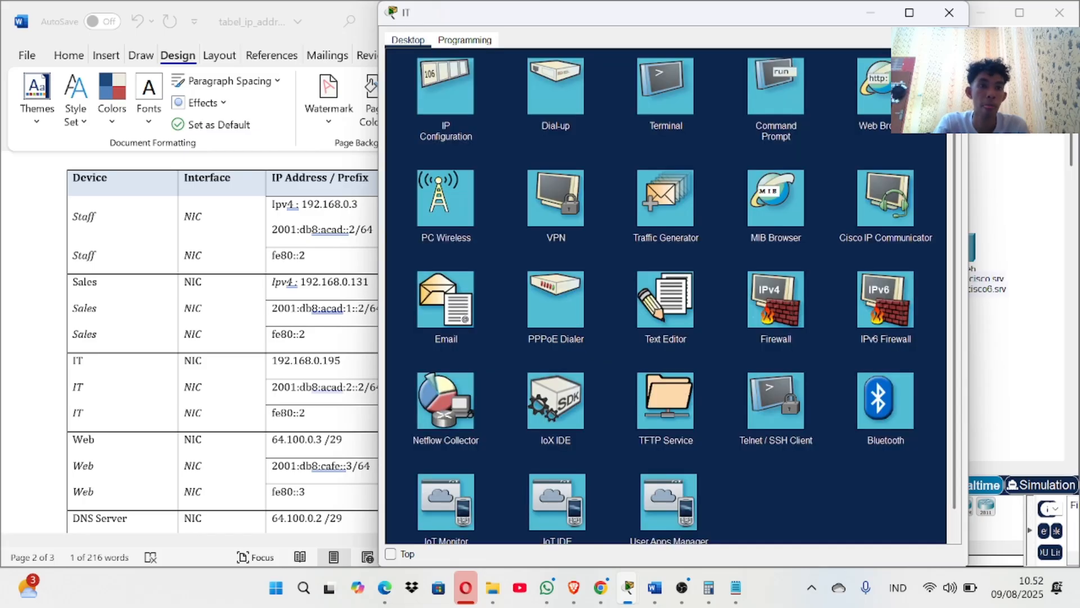
Close the IT PC window and bring the activity instructions window forward.
left_click(949, 12)
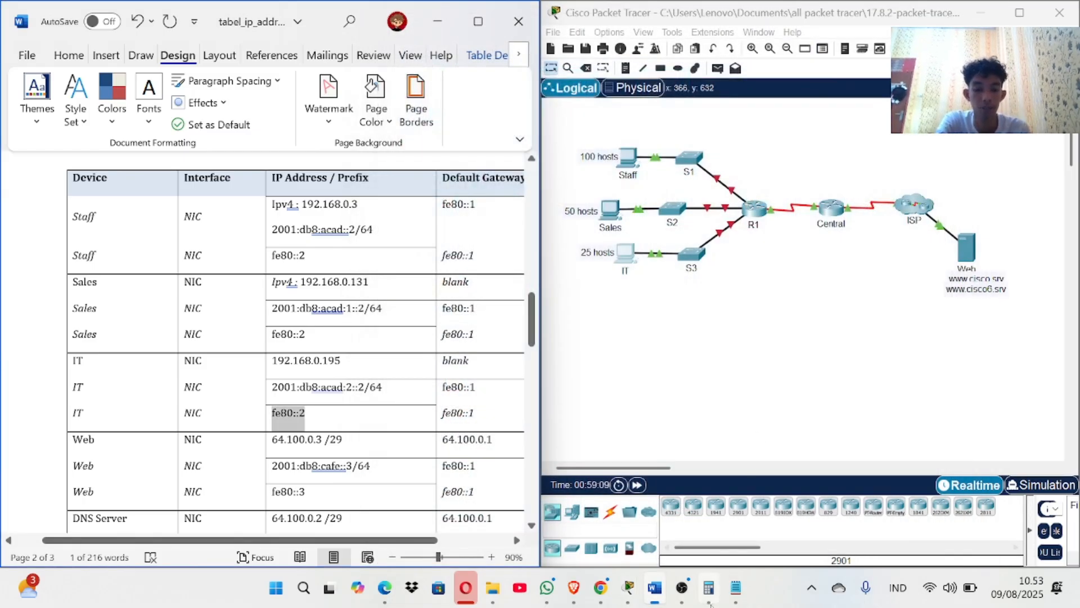
mouse_move(629, 588)
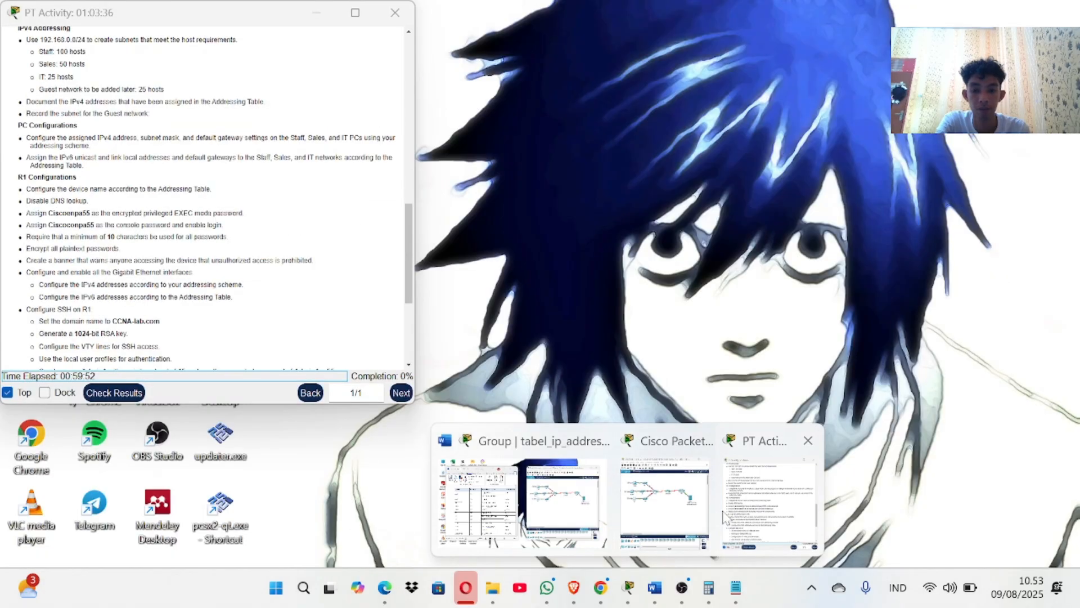
left_click(722, 521)
Check results at 18% and review the assessment items: IPv4 hosts 6/6, IPv6 6/9.
left_click(131, 394)
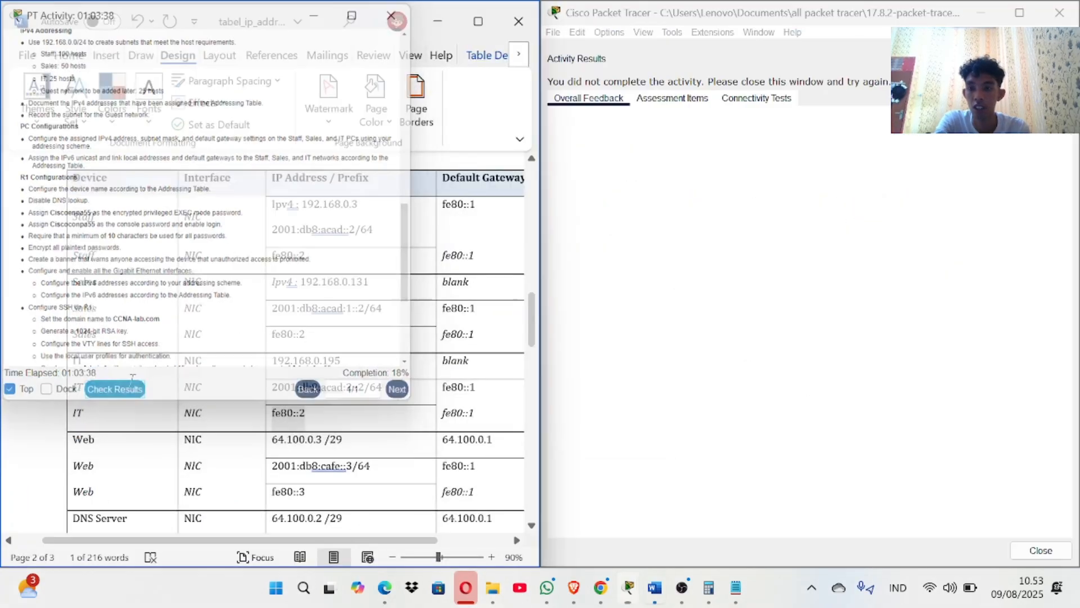
left_click(681, 97)
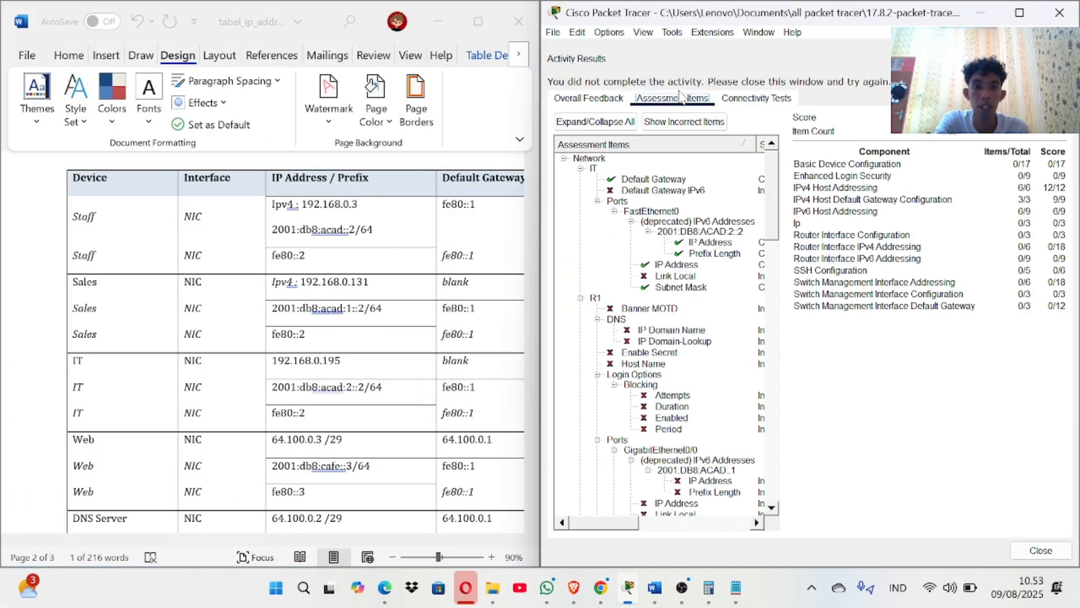
scroll(703, 274, "down", 2)
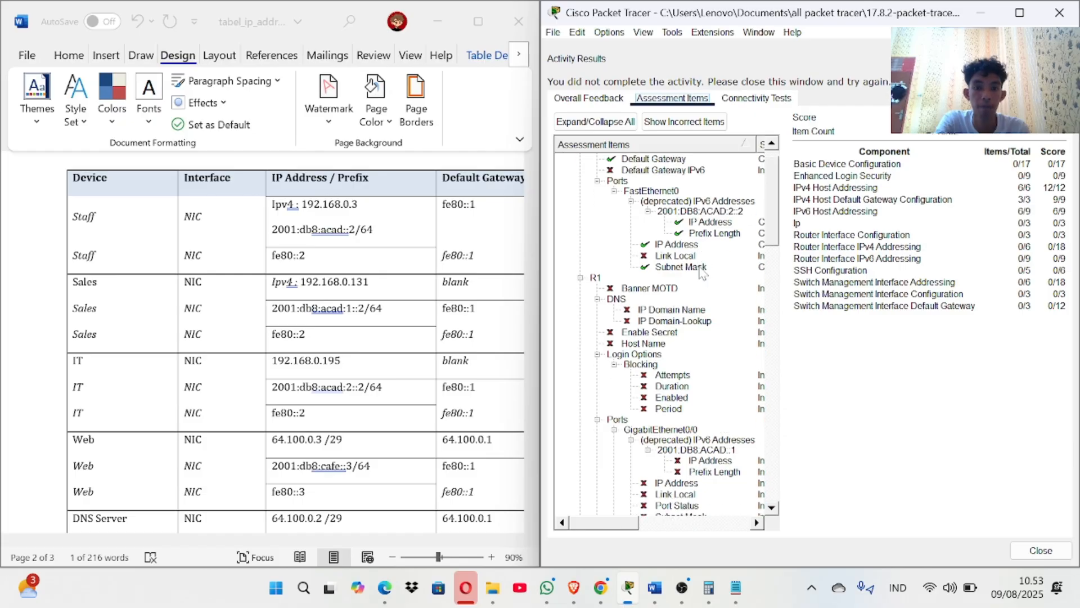
scroll(703, 274, "up", 2)
scroll(669, 312, "down", 10)
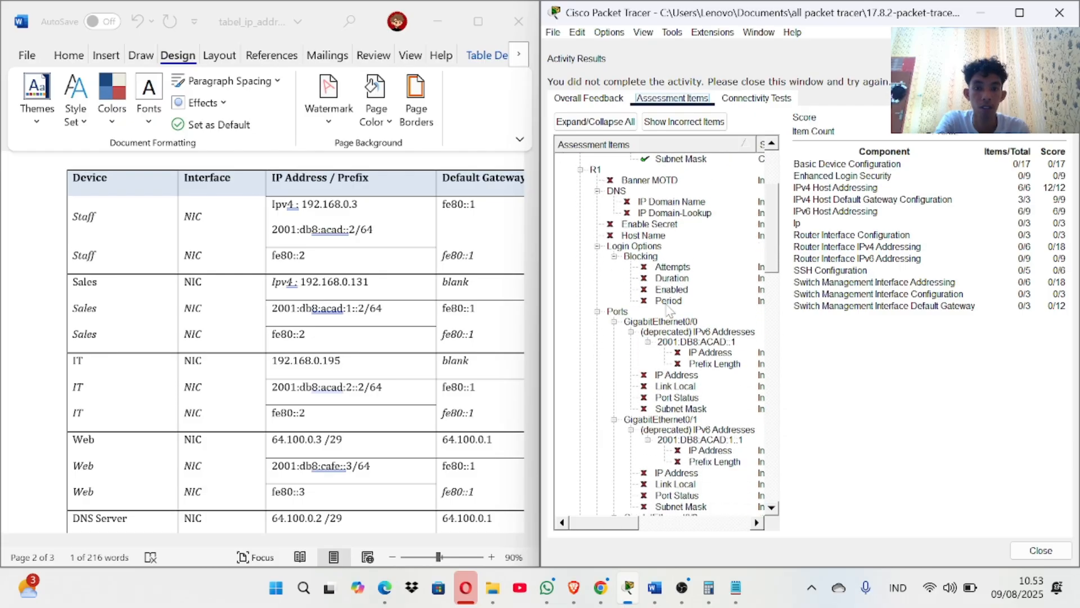
scroll(669, 312, "down", 10)
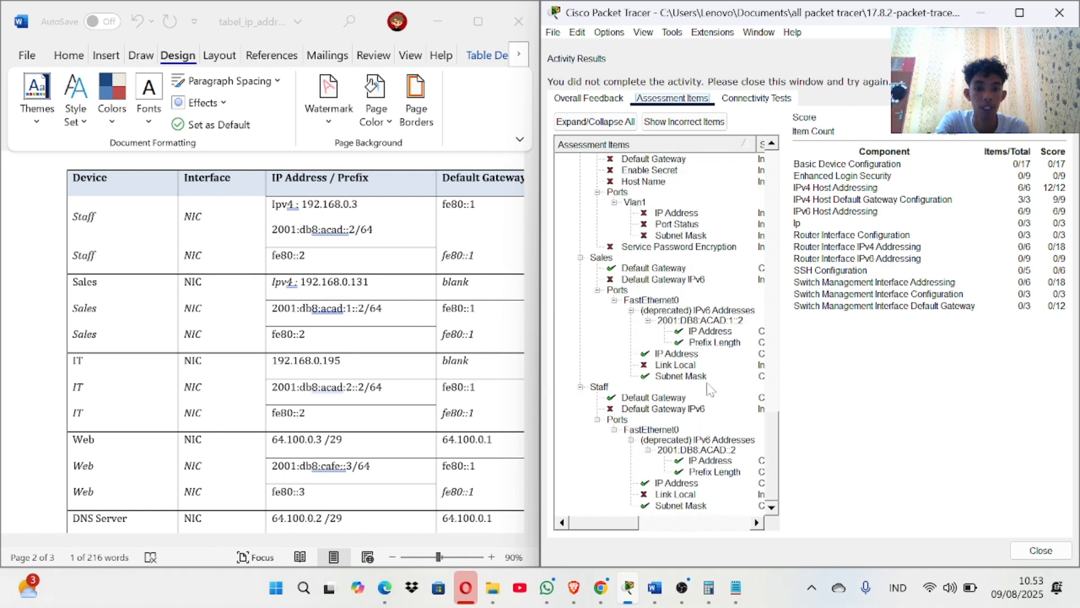
scroll(680, 416, "up", 1)
scroll(680, 417, "up", 15)
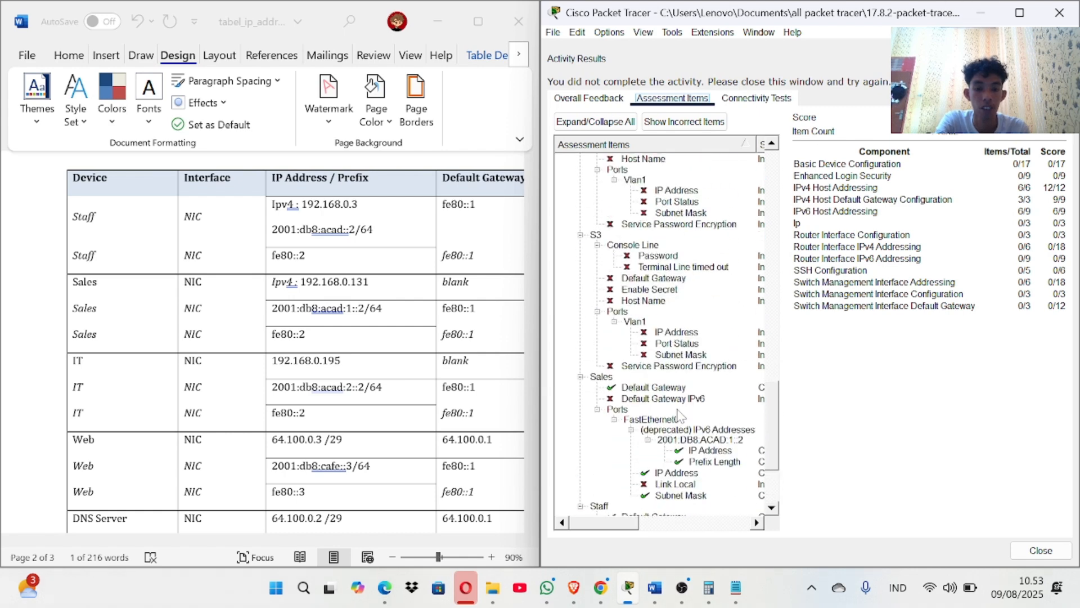
scroll(680, 417, "up", 7)
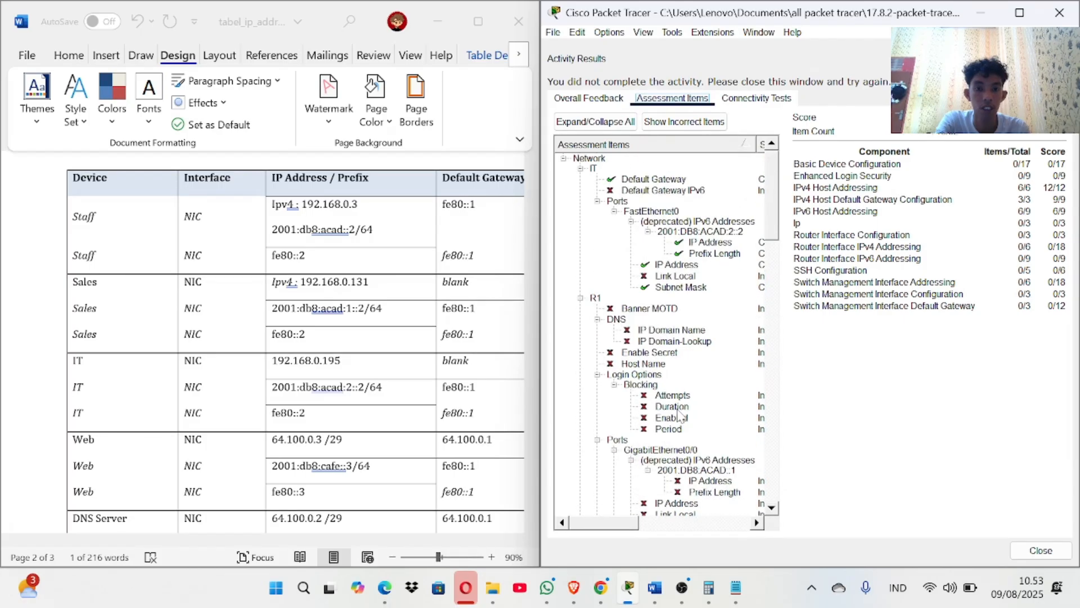
left_click(1064, 11)
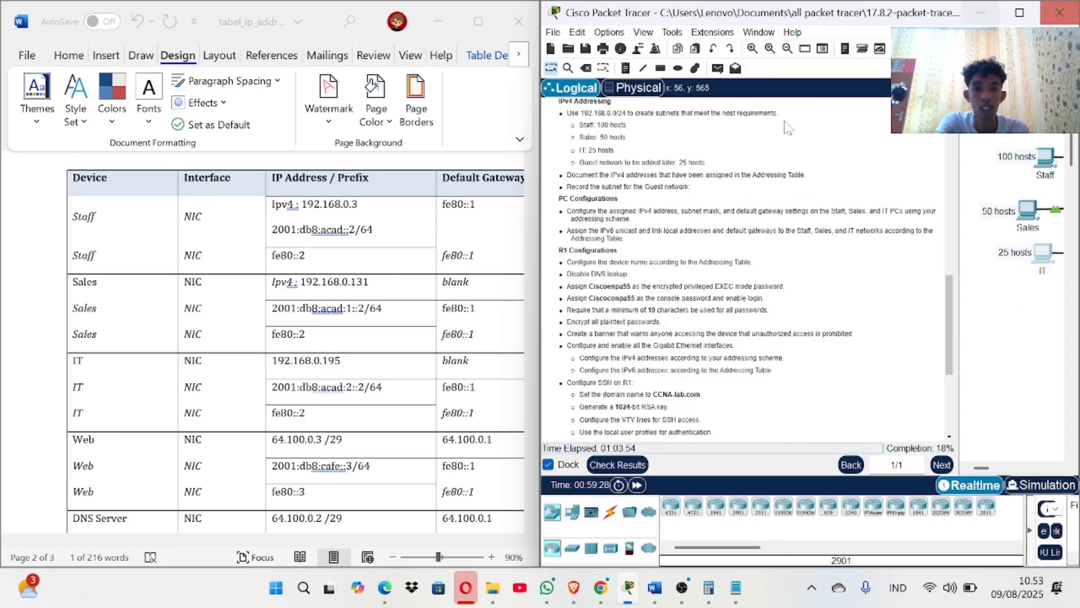
Narrow the instructions panel and open router R1's CLI at the Router> prompt.
scroll(667, 263, "down", 1)
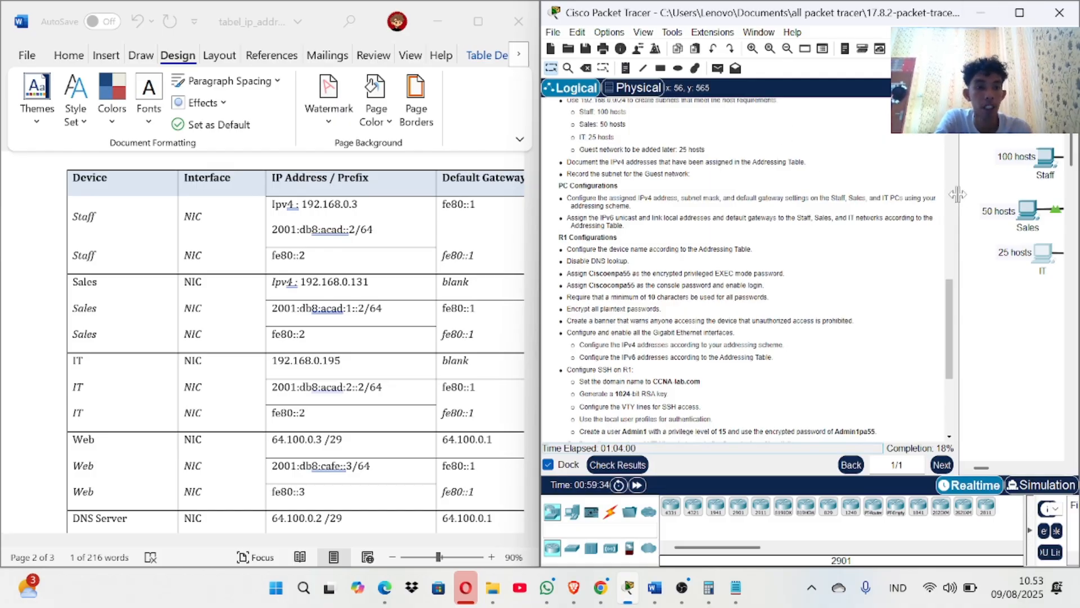
left_click_drag(959, 203, 805, 214)
scroll(703, 212, "down", 2)
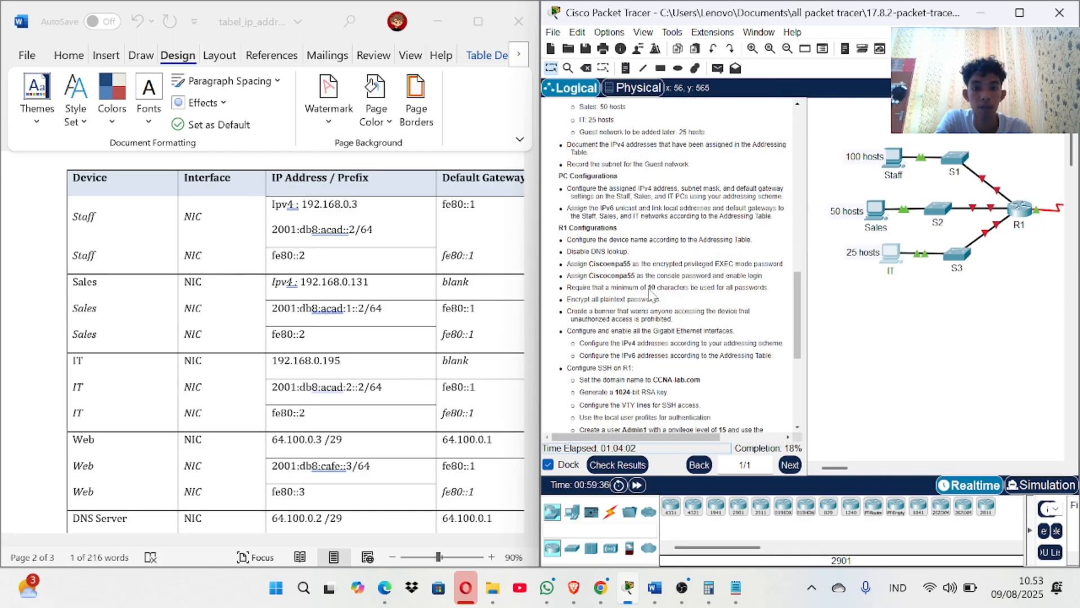
left_click(1022, 209)
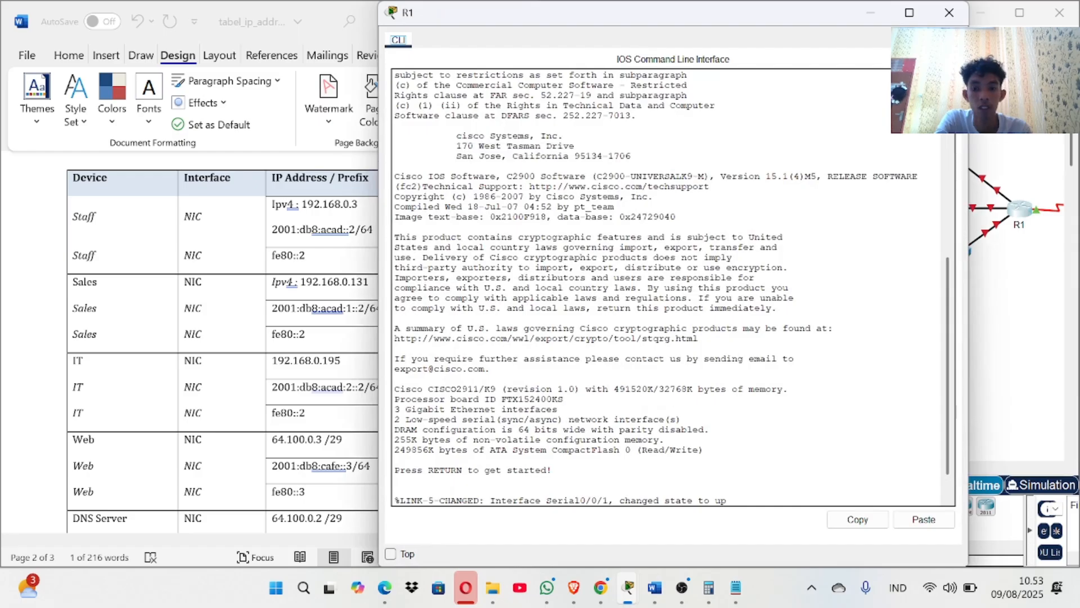
key("Return")
key("Return")
key("Return")
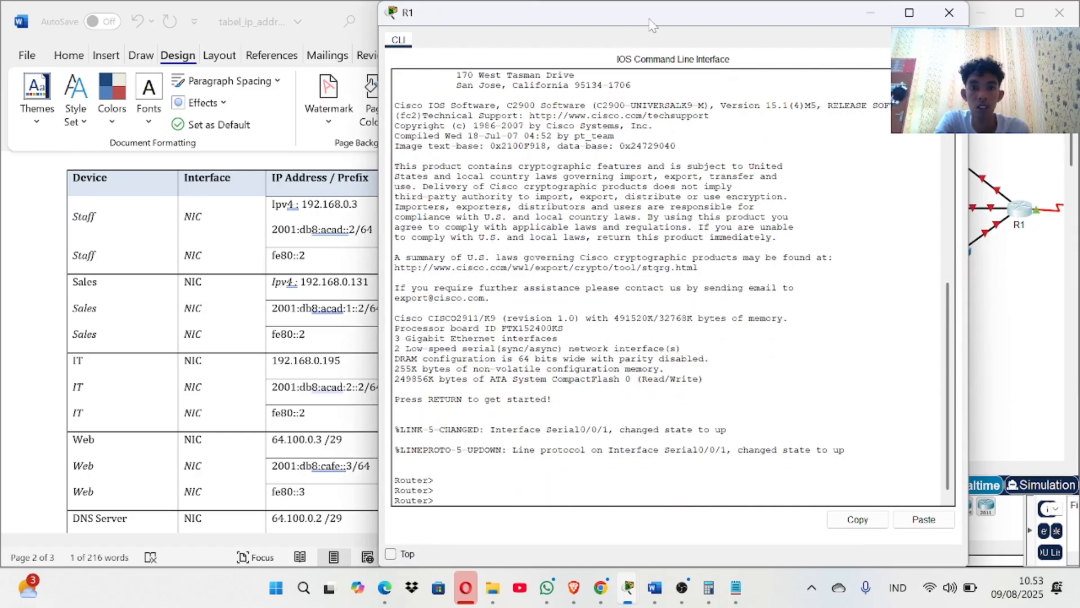
Maximize the workspace with R1's CLI in front, and find R1's serial address in the Addressing Table.
left_click(1020, 33)
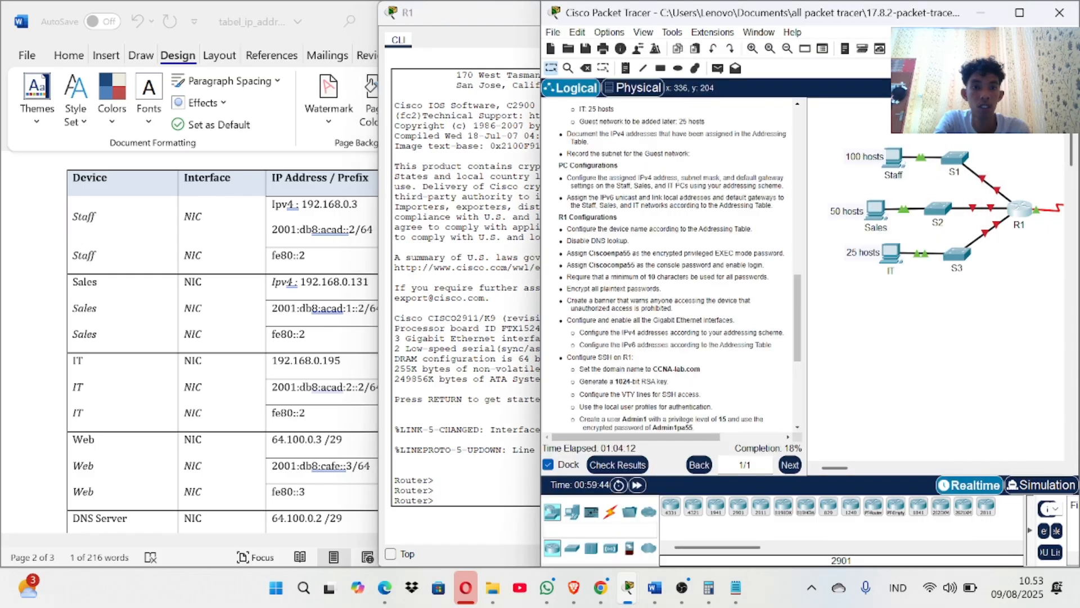
left_click(1019, 16)
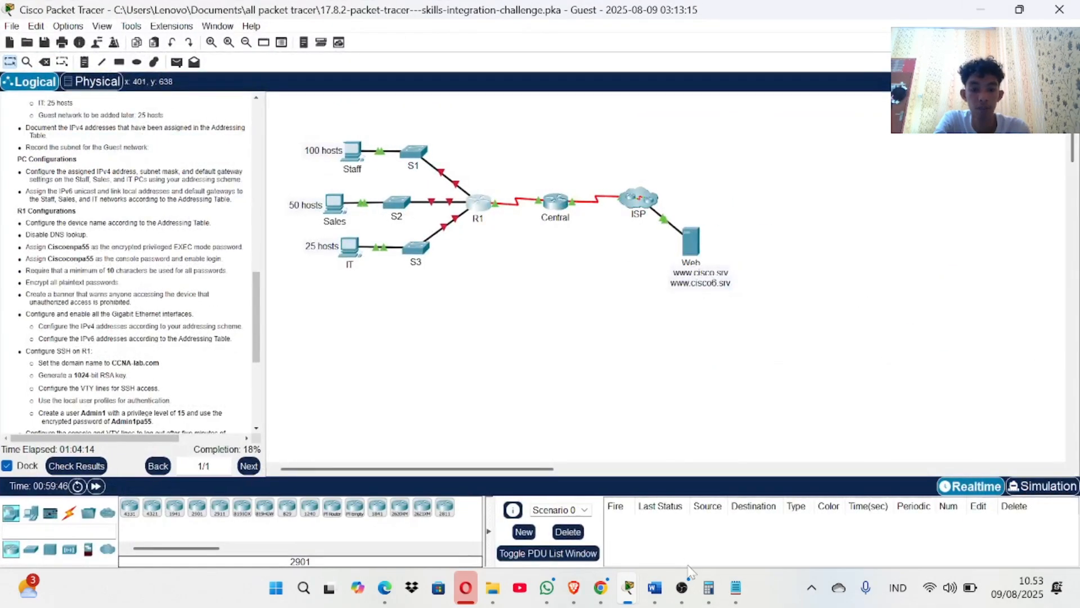
mouse_move(630, 595)
left_click(719, 500)
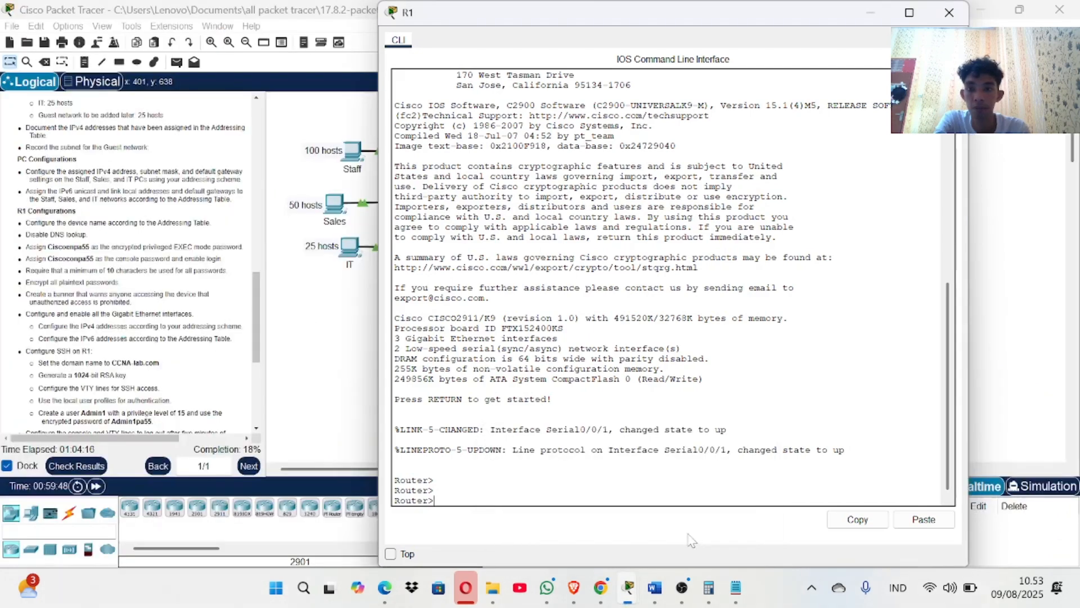
scroll(125, 315, "up", 15)
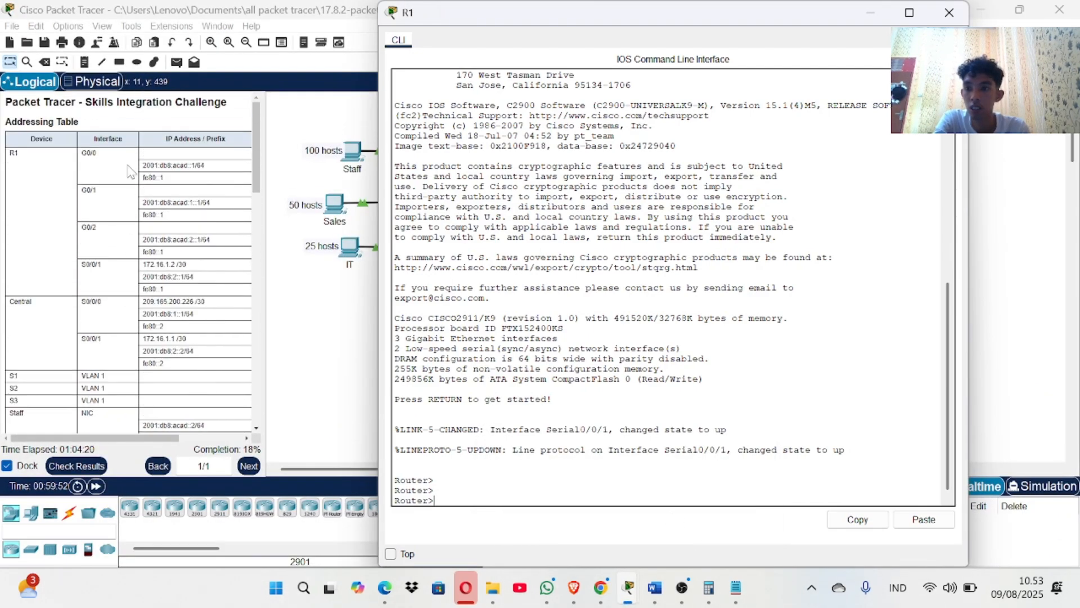
left_click_drag(191, 264, 166, 265)
left_click(176, 264)
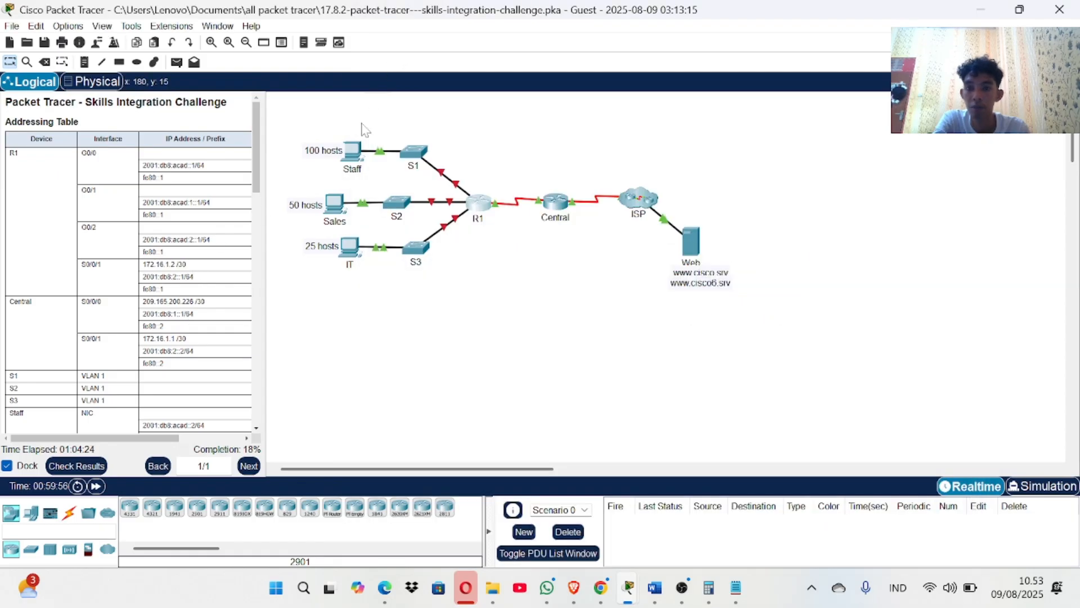
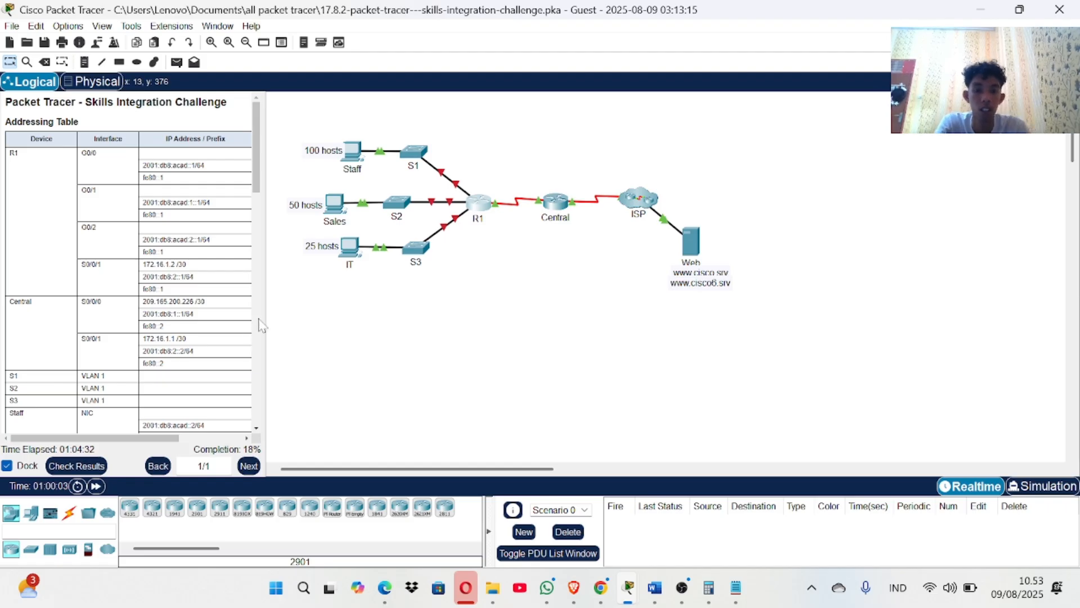
In R1's CLI, enter global configuration mode and set the hostname to R1.
left_click(484, 201)
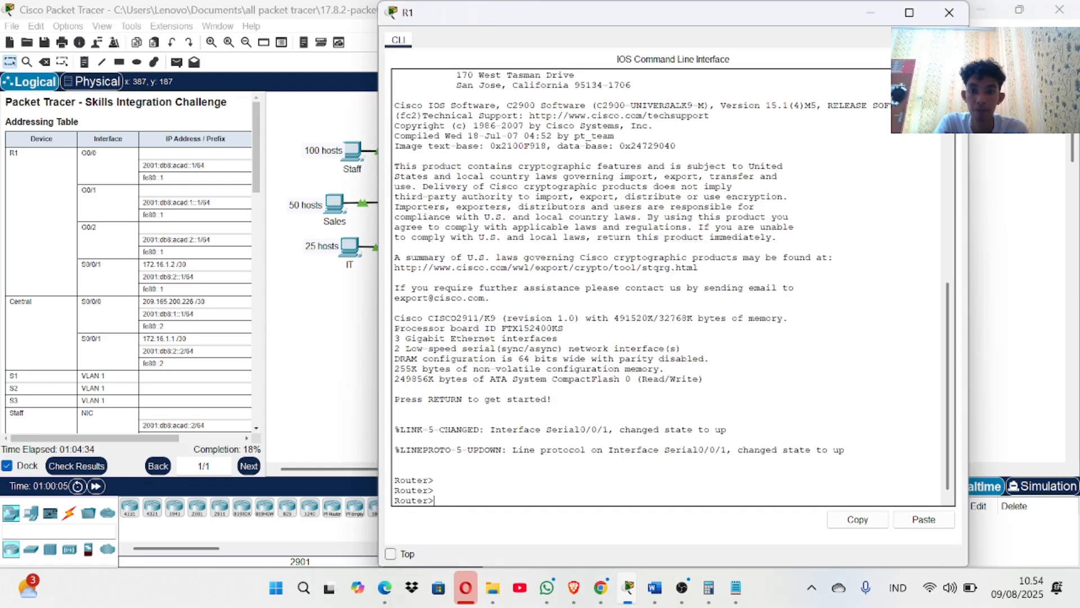
type("en")
key("Return")
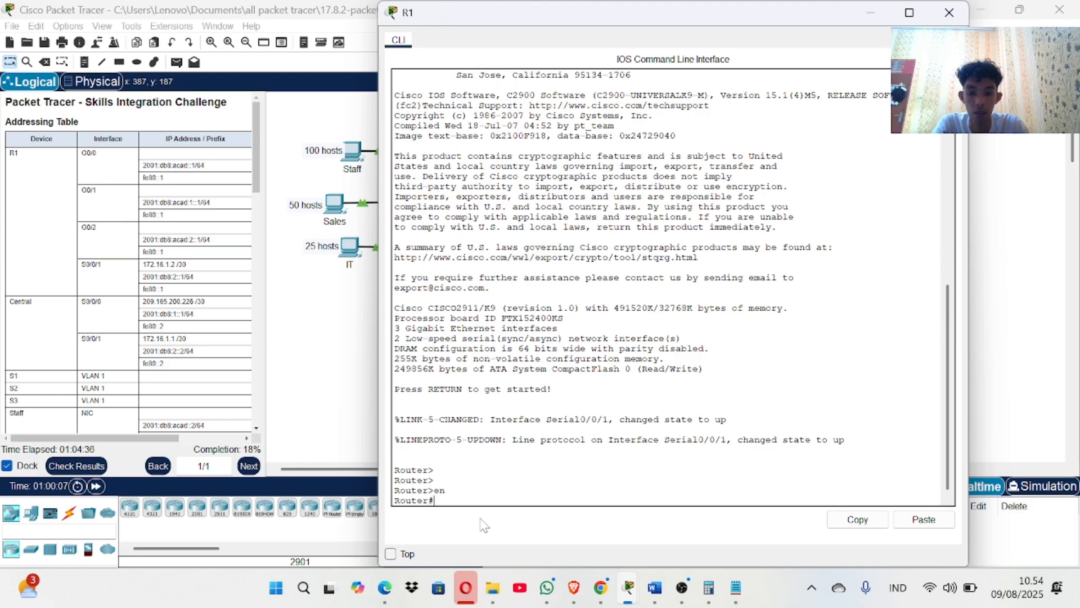
type("conf t")
key("Return")
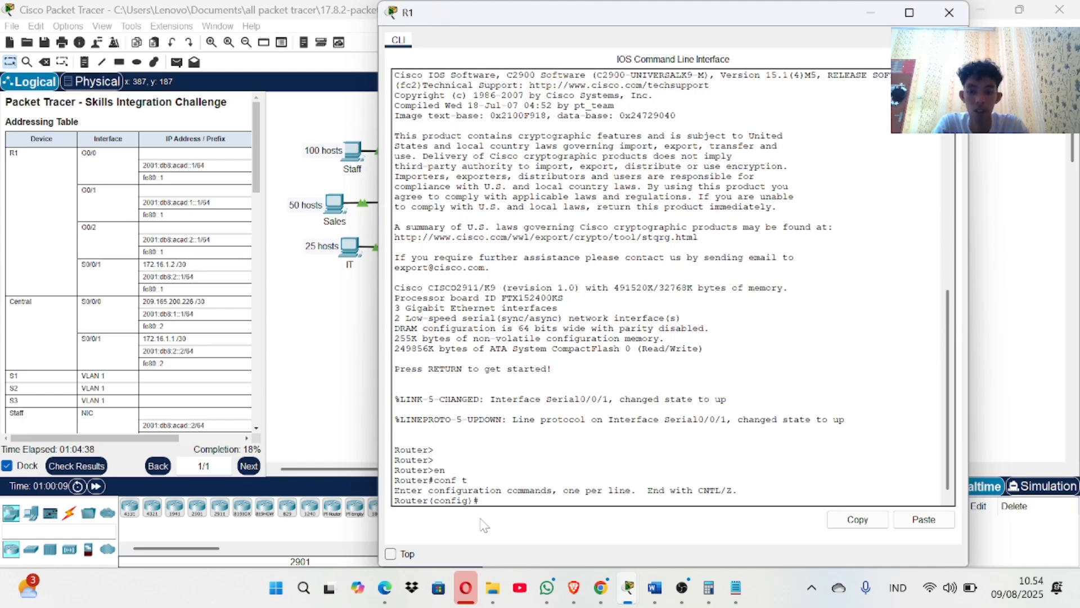
type("ho")
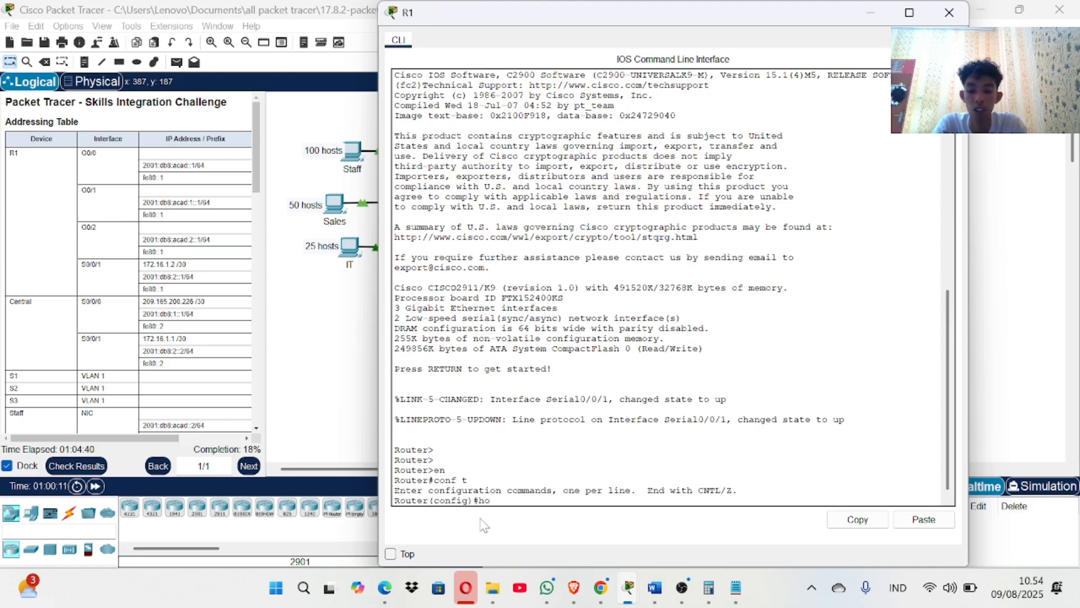
type("stname")
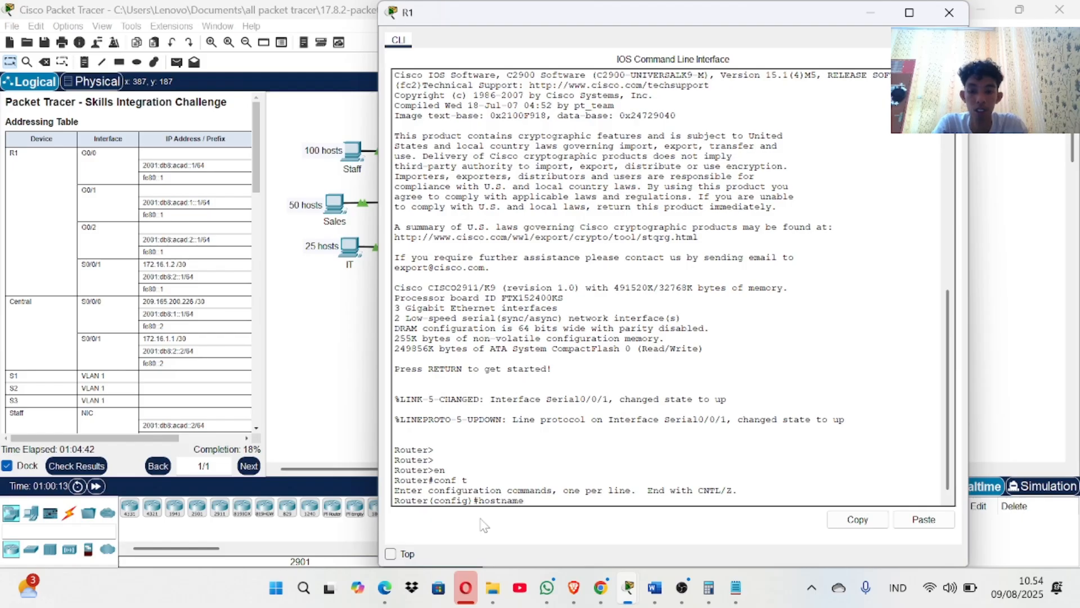
type(" R1")
key("Return")
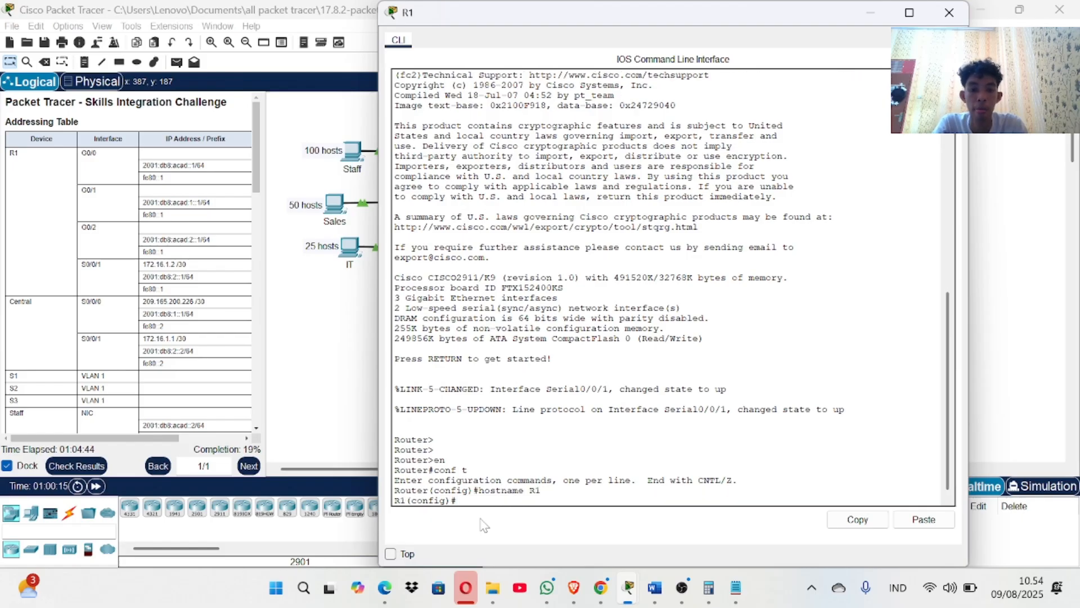
Disable DNS lookup with no ip domain-lookup.
type("no ip d")
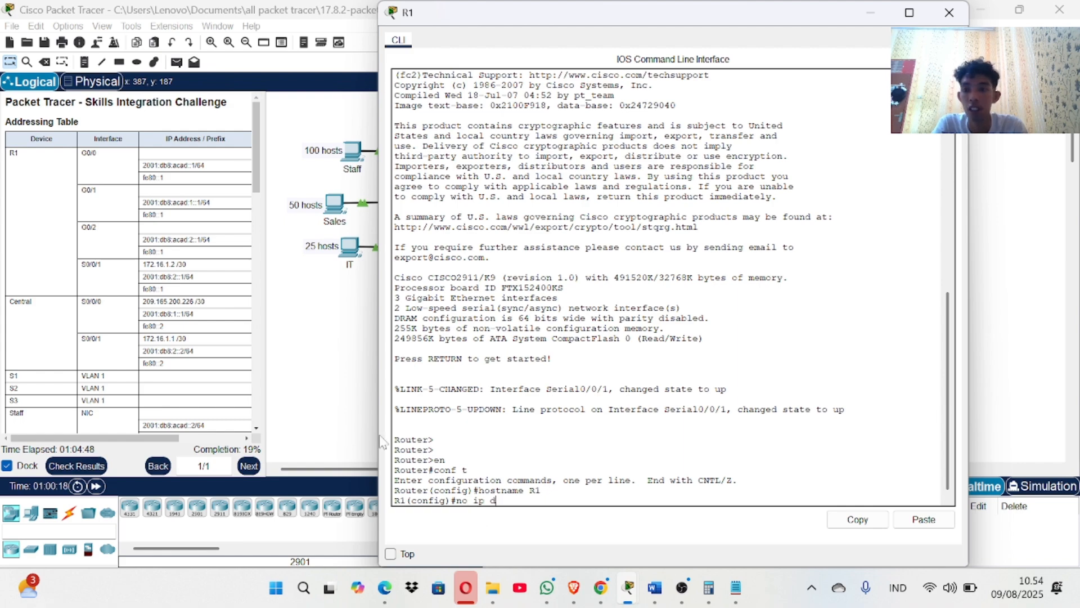
scroll(197, 396, "down", 10)
scroll(197, 397, "down", 3)
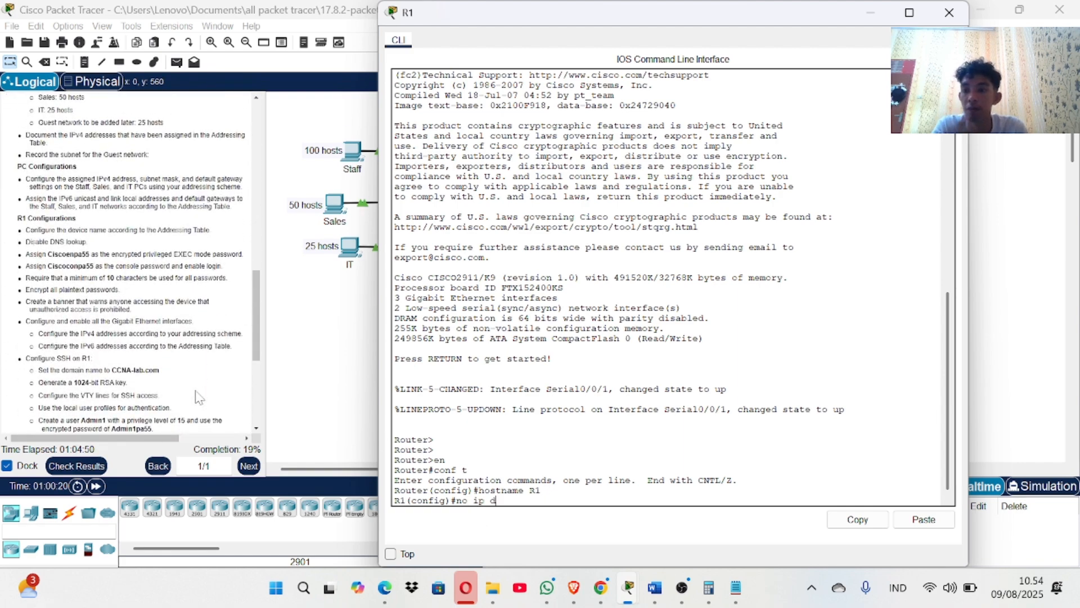
scroll(130, 261, "down", 1)
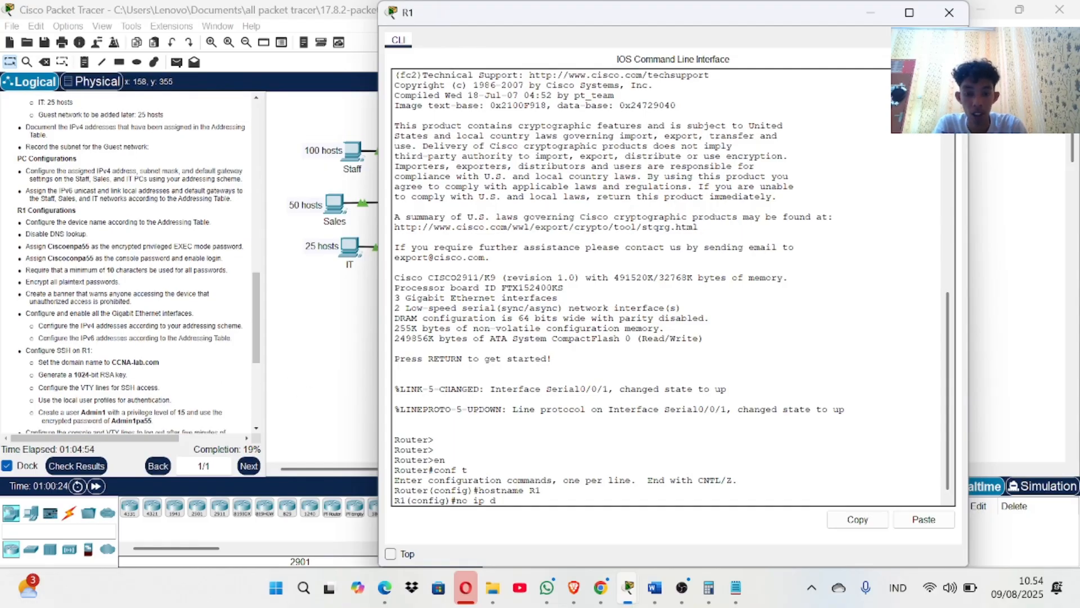
type("omain")
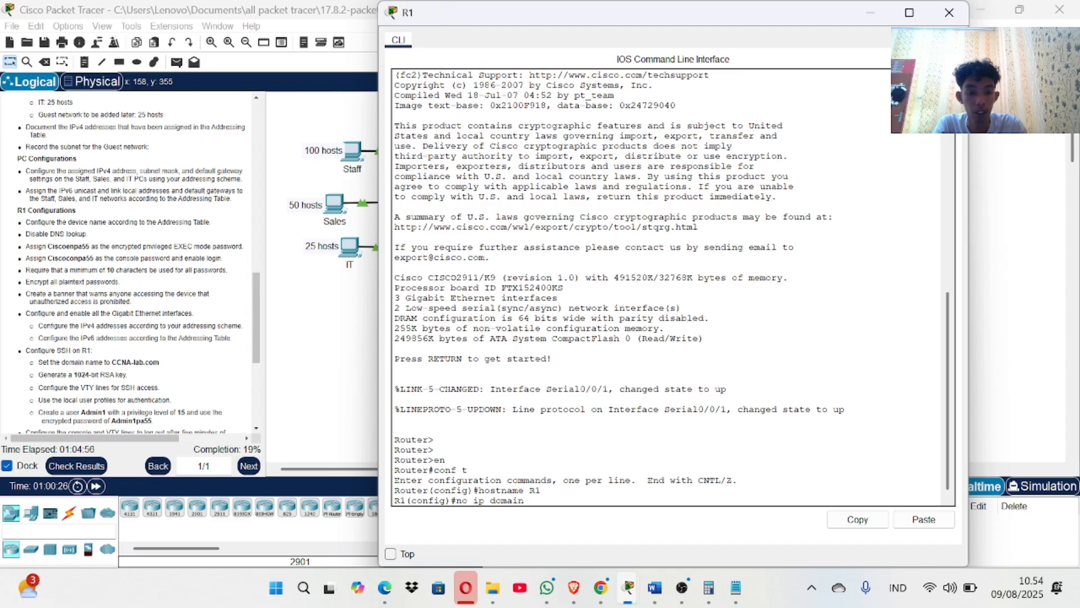
type("-look")
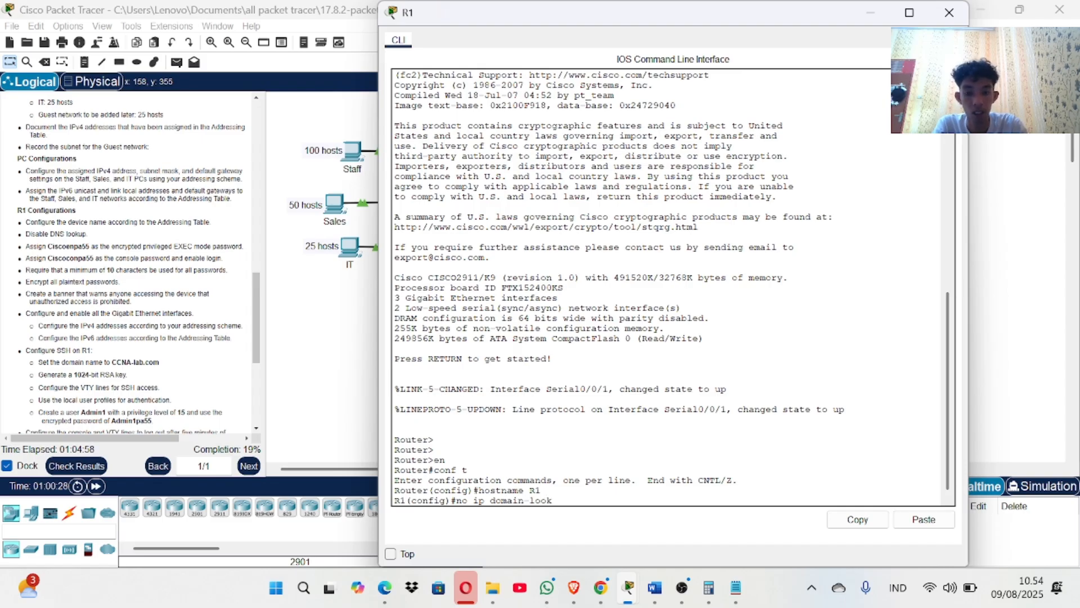
type("up")
key("Return")
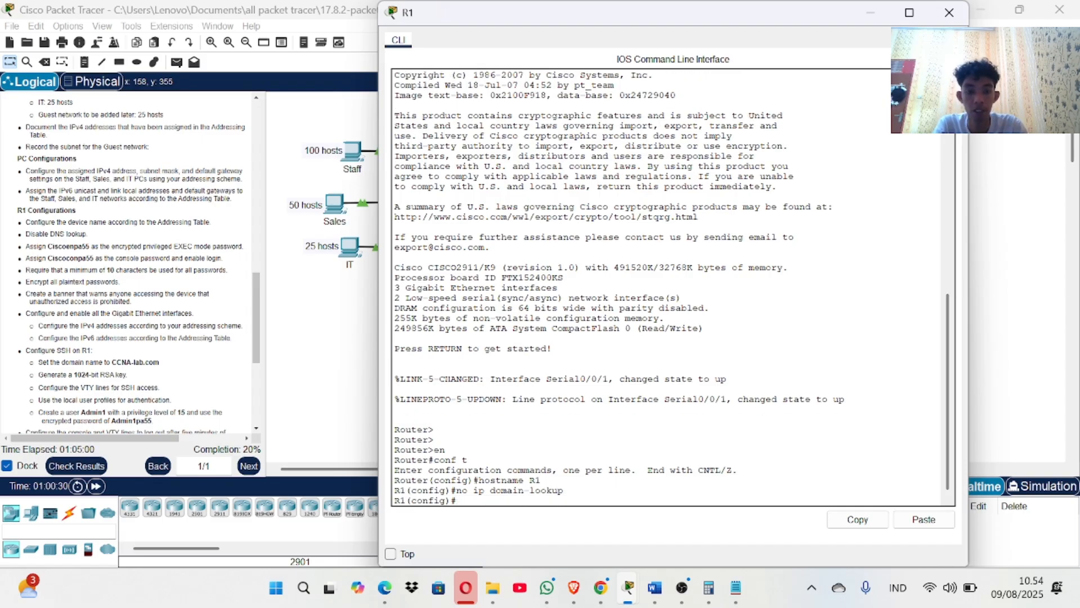
Set R1's enable secret to the privileged password copied from the instructions.
type("enab")
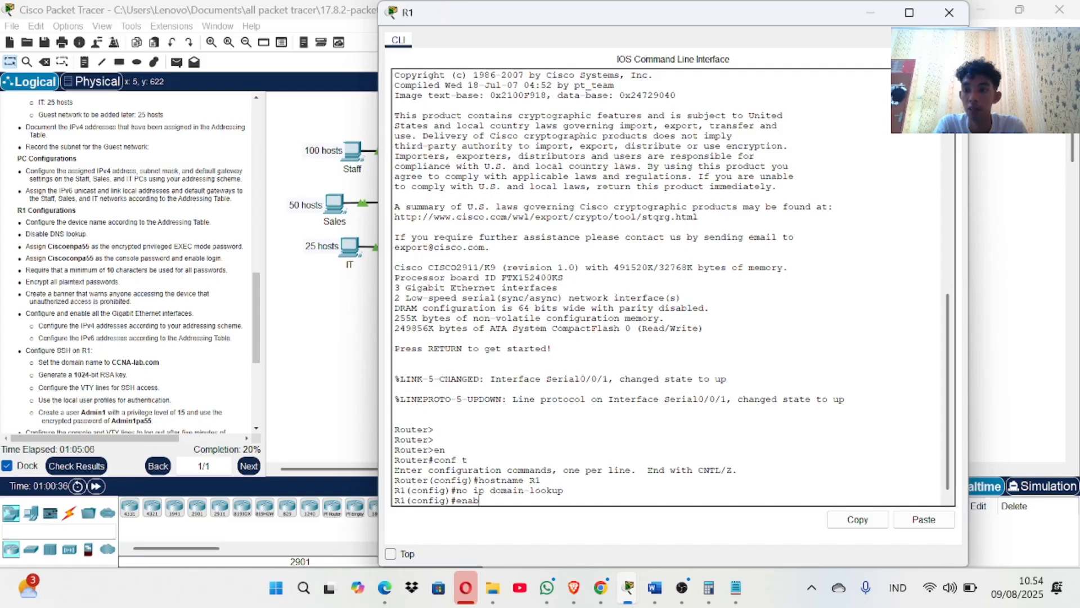
scroll(127, 312, "up", 1)
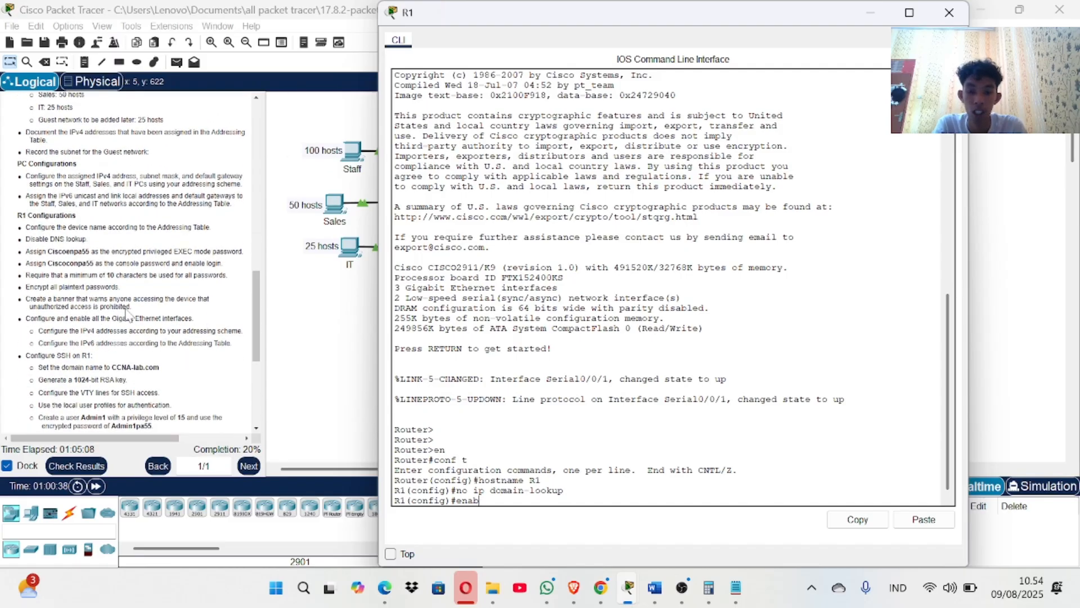
type("e secret")
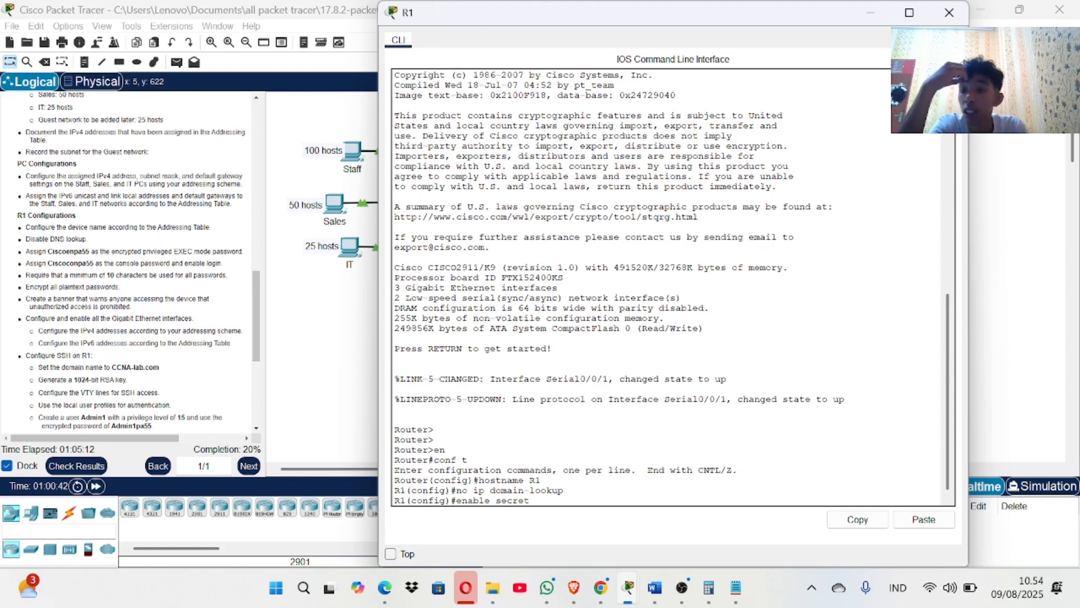
scroll(109, 299, "up", 2)
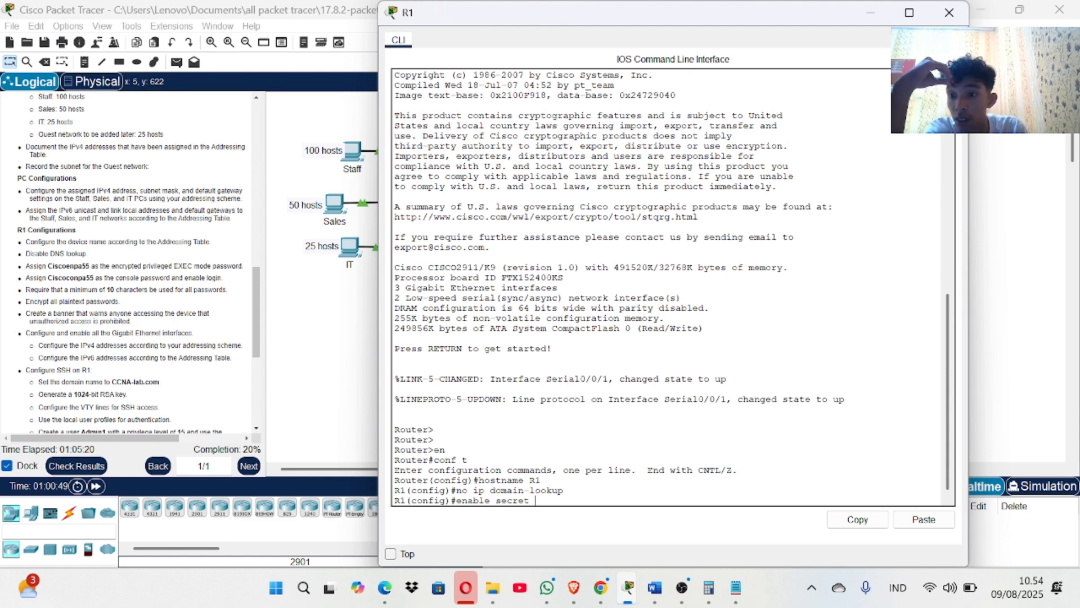
mouse_move(86, 266)
left_mouse_down()
mouse_move(47, 266)
mouse_move(89, 266)
left_mouse_up()
right_click(87, 265)
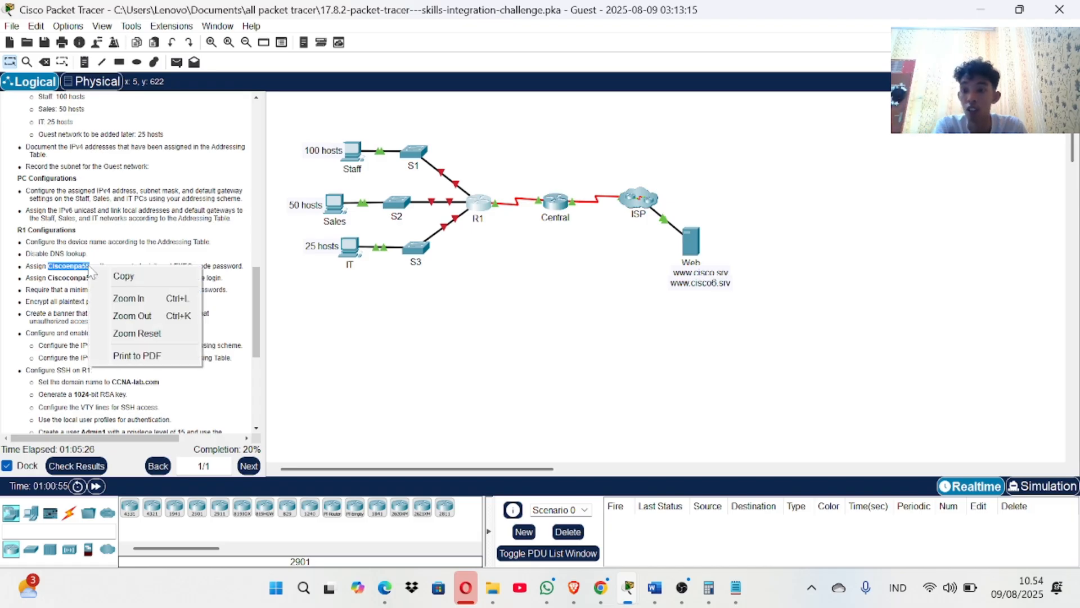
left_click(112, 275)
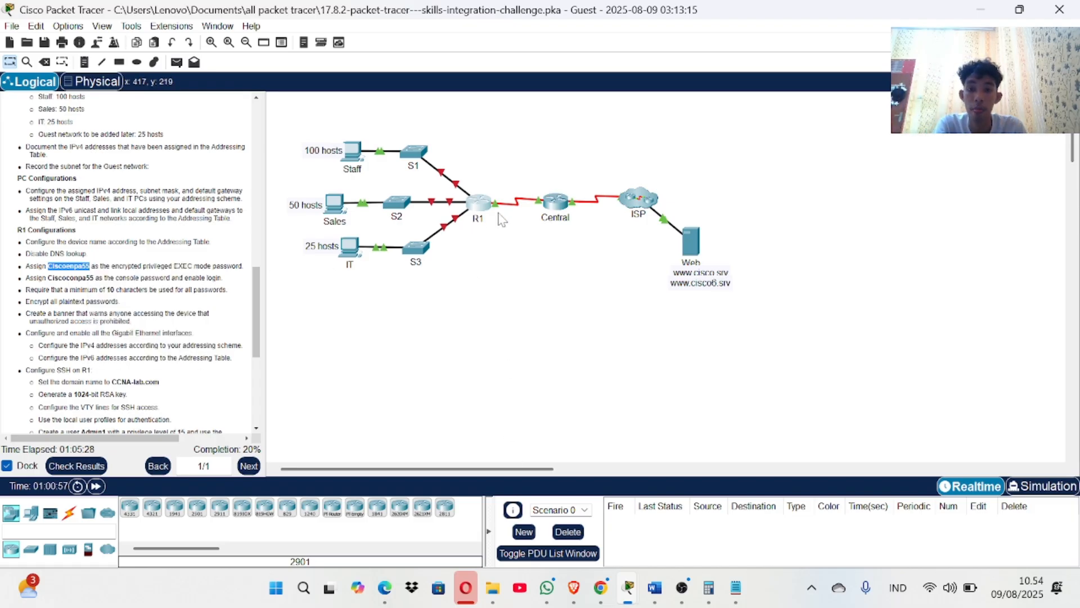
left_click(482, 206)
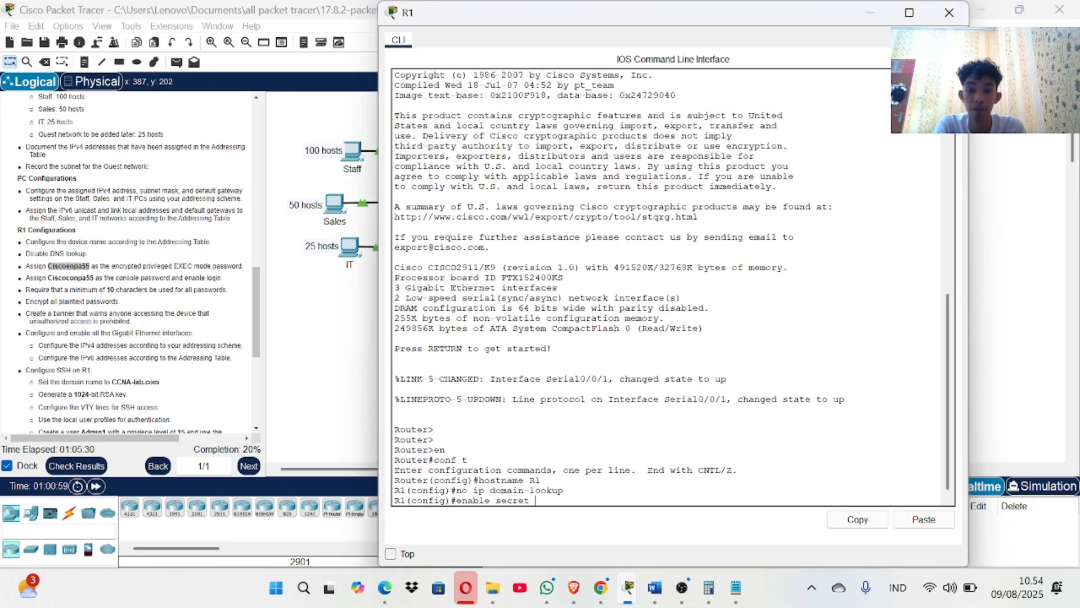
right_click(560, 498)
left_click(574, 524)
key("Return")
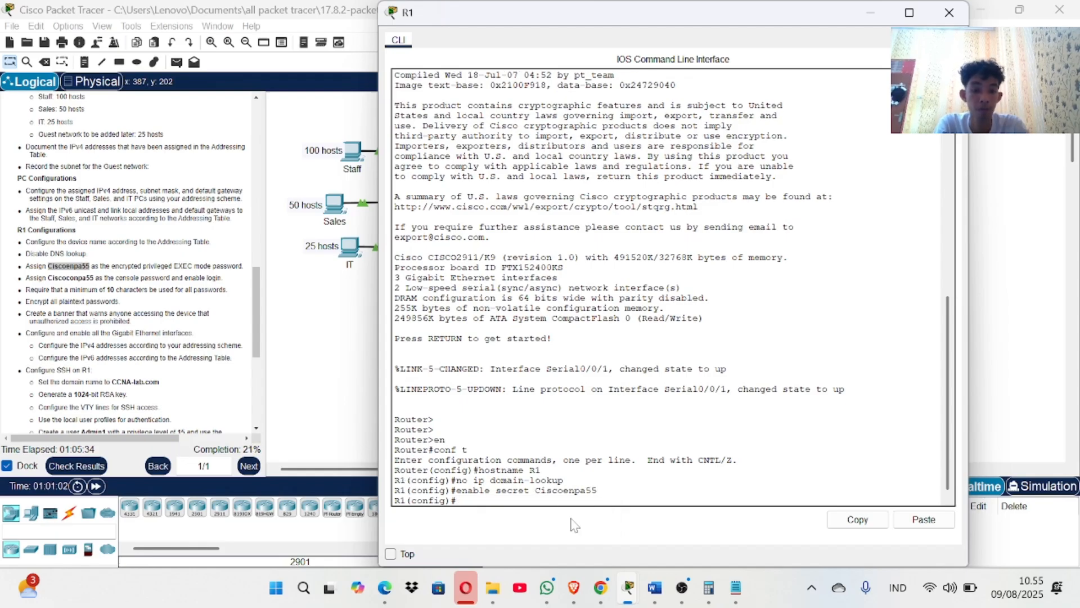
Set the console line 0 password from the instructions and require login.
type("line con")
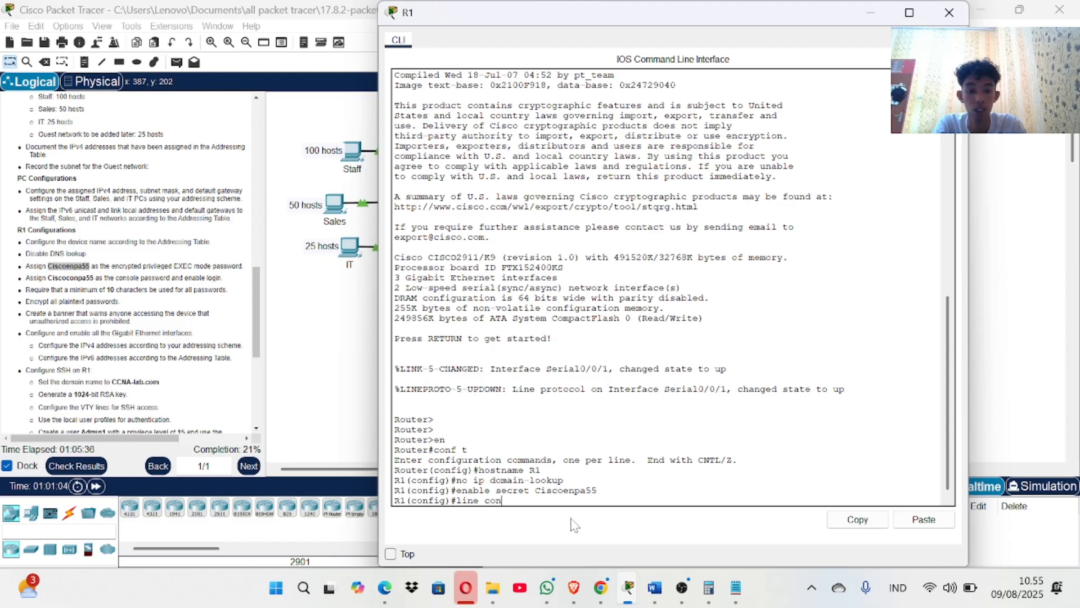
type("sole 0")
key("Return")
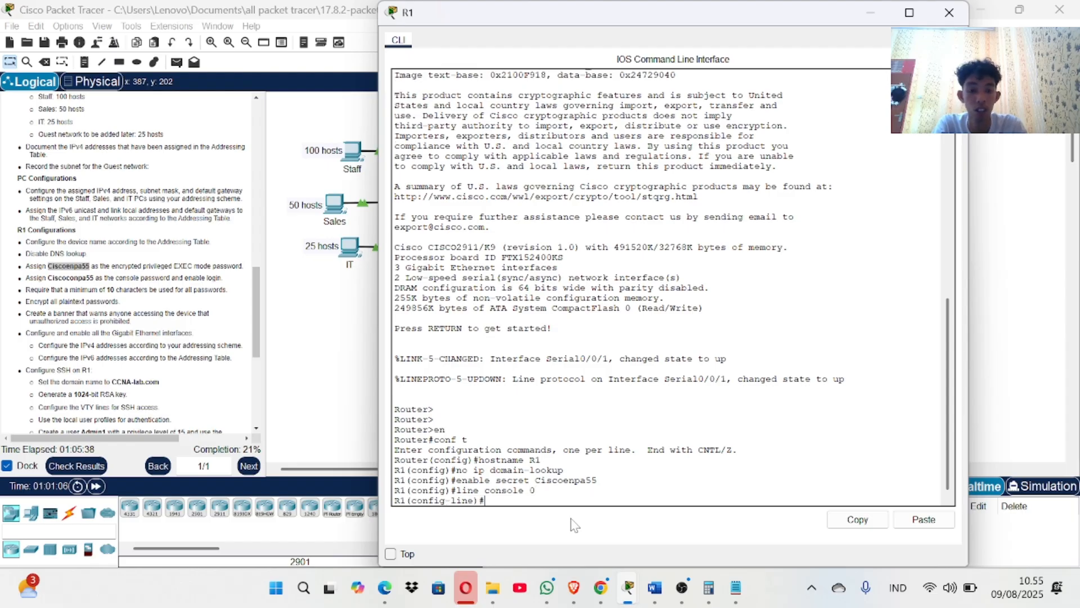
type("password")
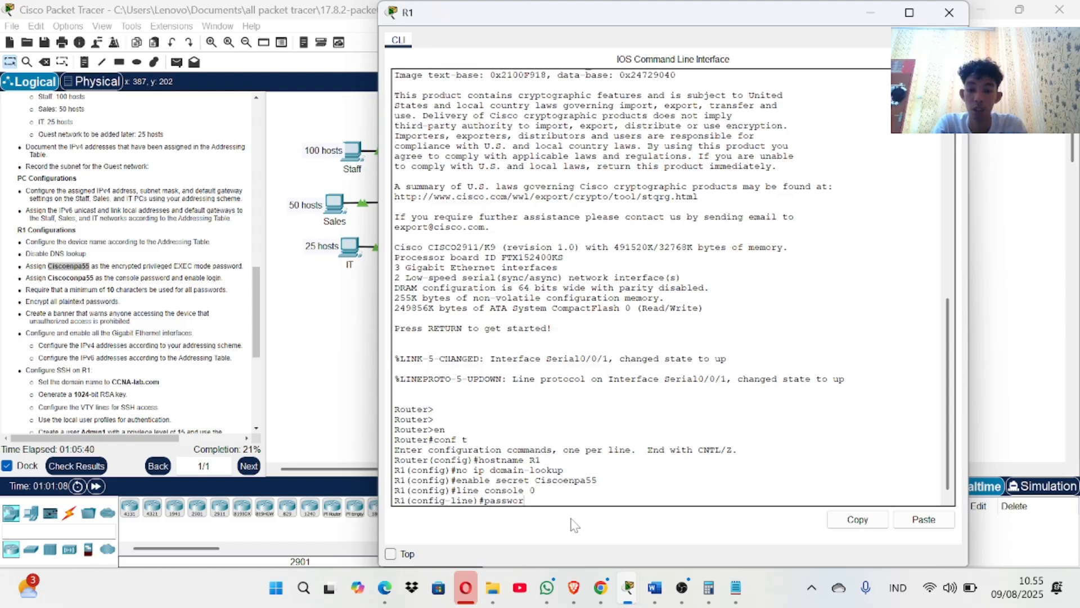
mouse_move(95, 278)
left_mouse_down()
mouse_move(68, 278)
mouse_move(94, 278)
left_mouse_up()
left_click(93, 278)
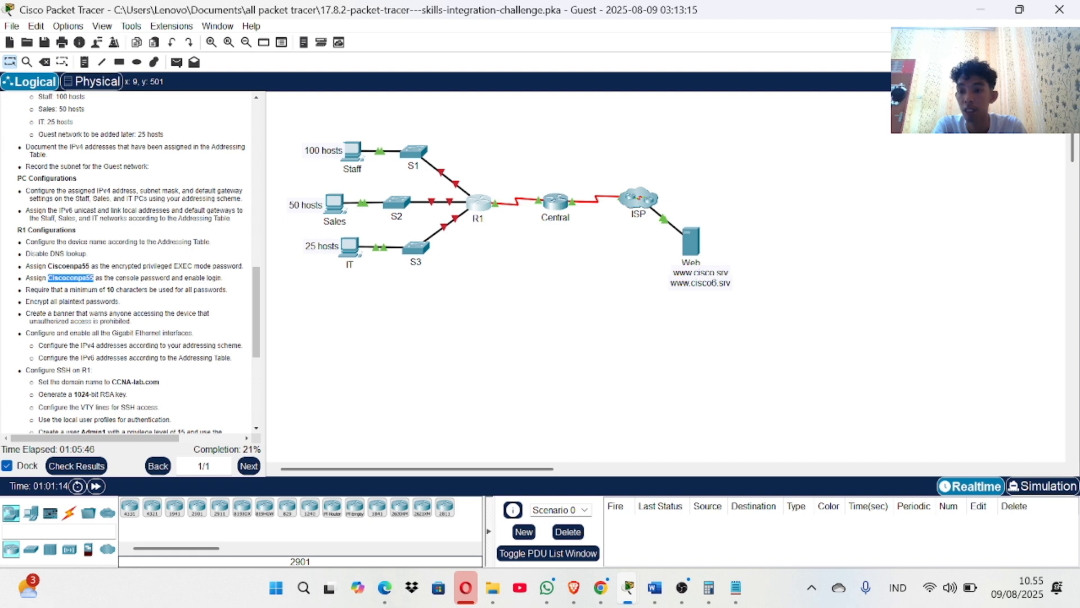
right_click(93, 278)
left_click(121, 285)
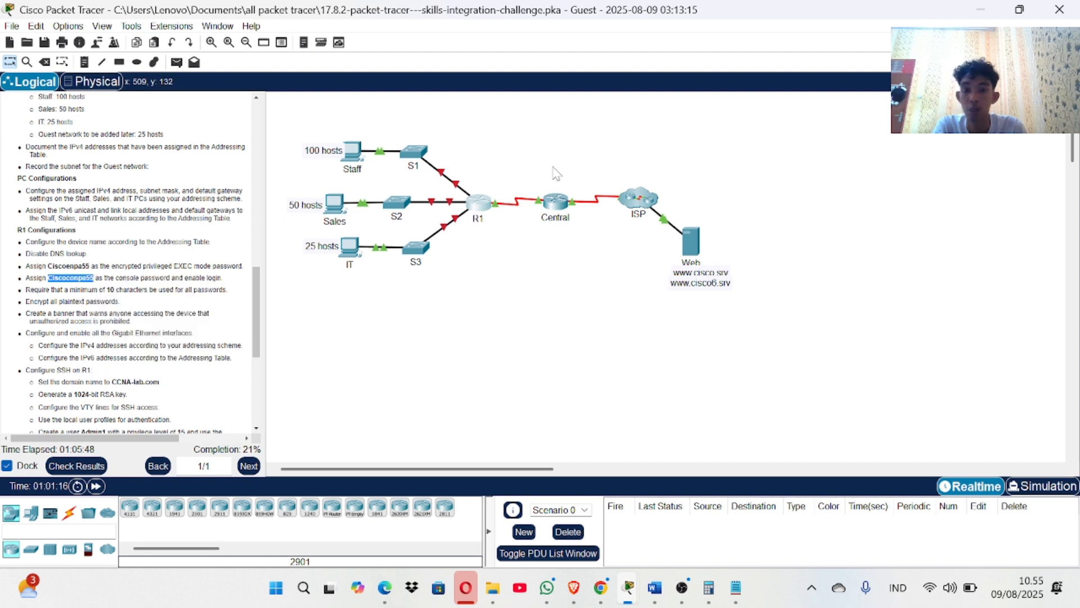
left_click(491, 206)
right_click(556, 496)
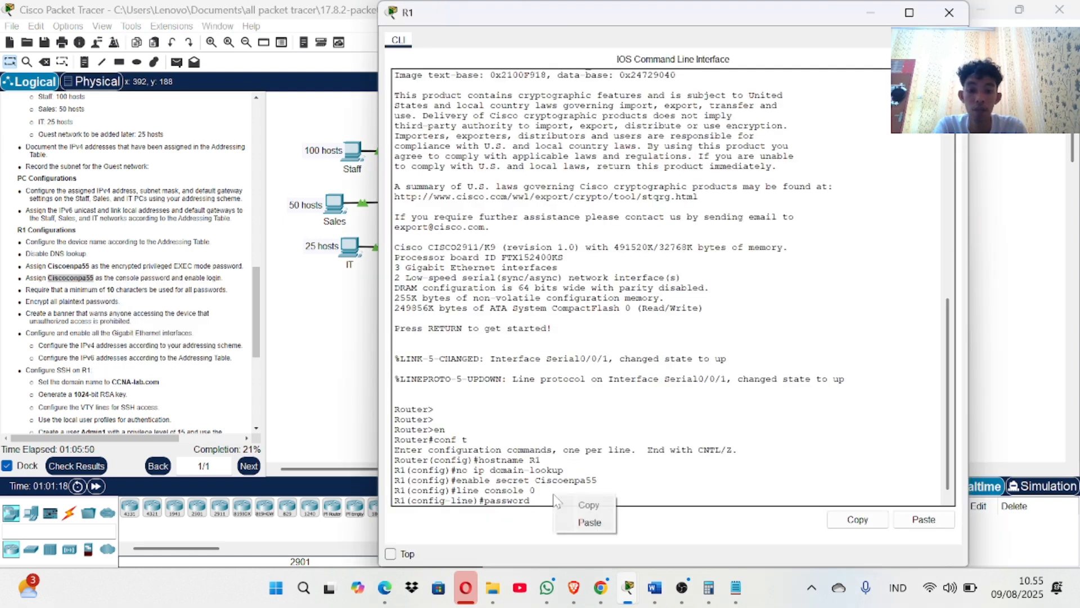
left_click(585, 522)
key("Return")
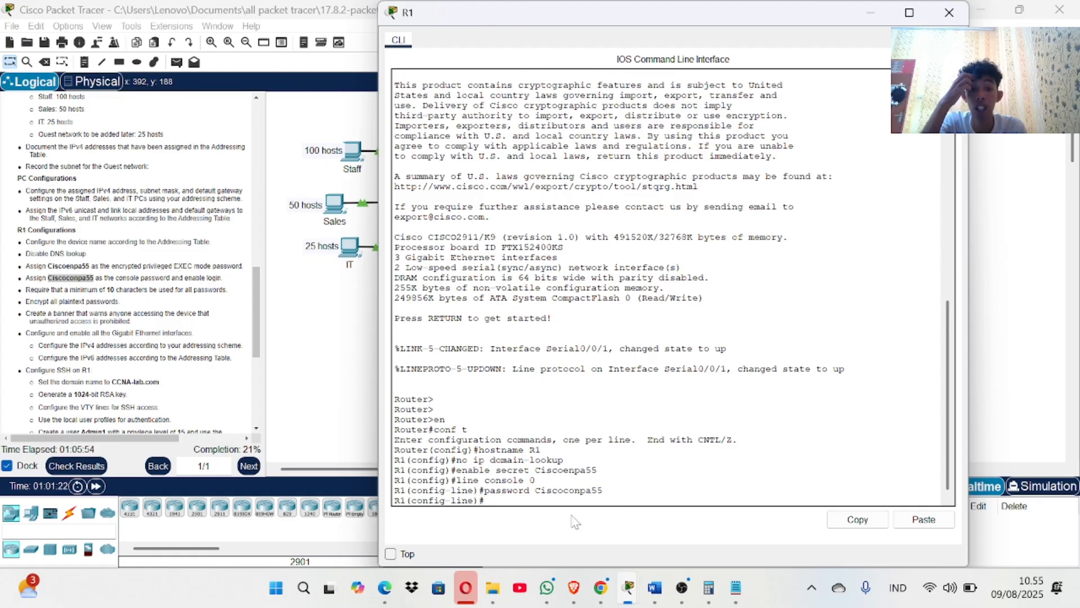
type("login")
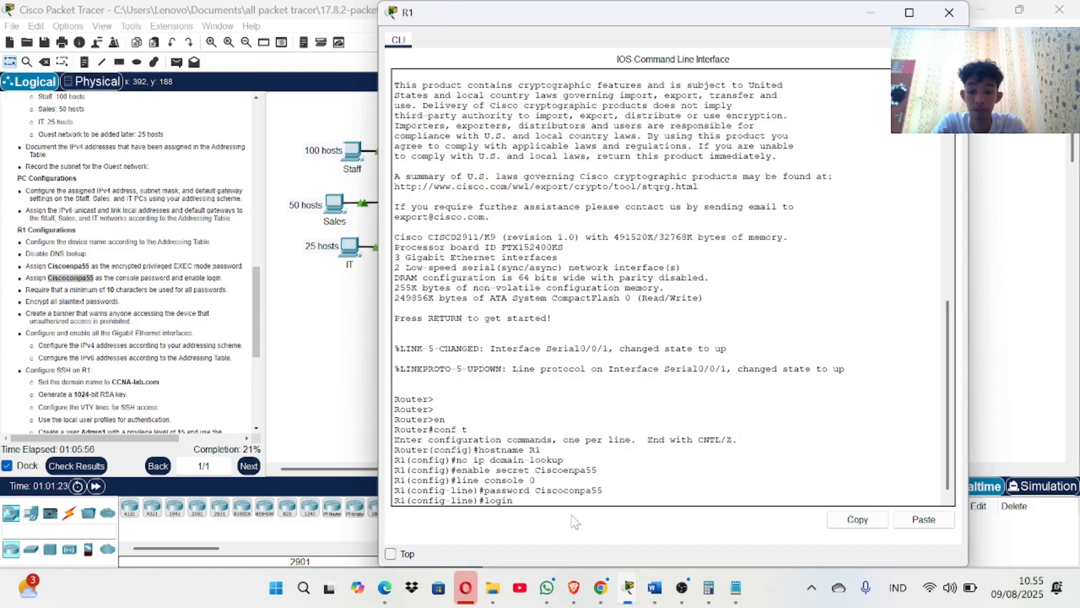
key("Return")
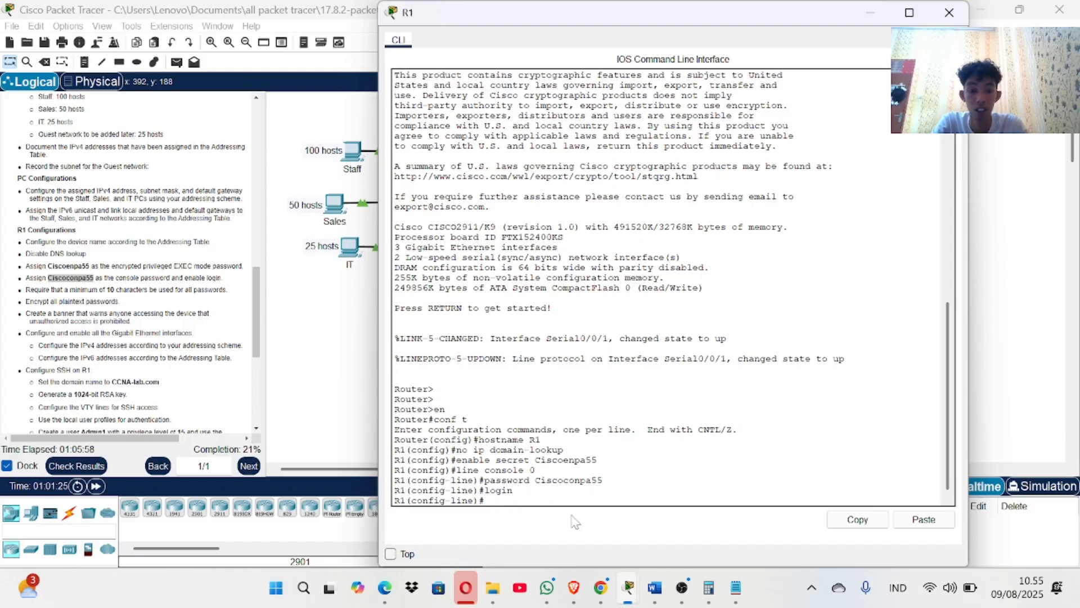
Give the console line a 5-minute exec-timeout and return to global configuration.
type("e")
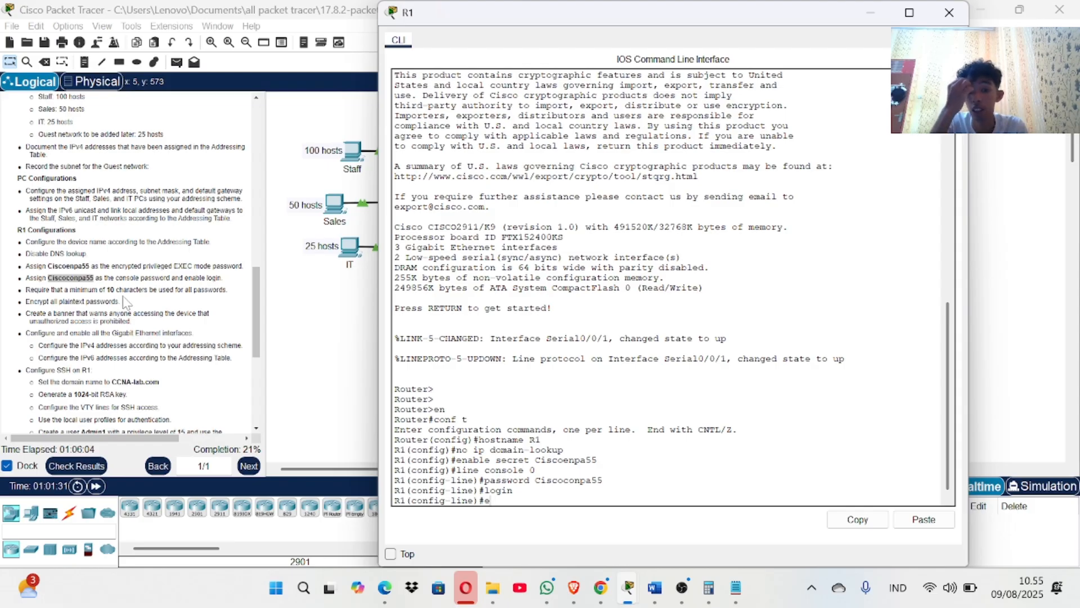
type("x")
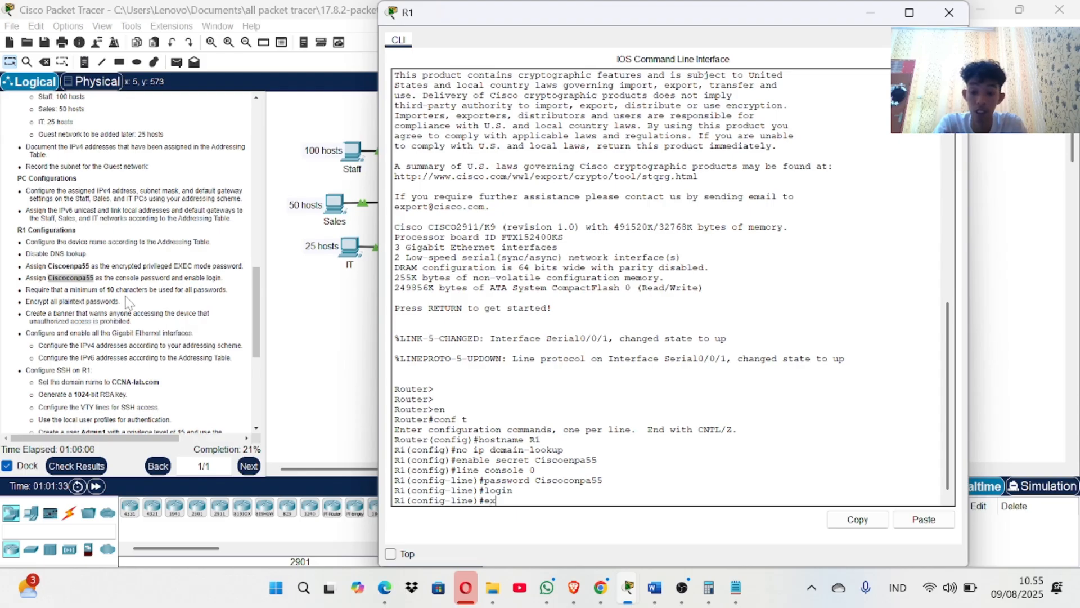
type("ec-")
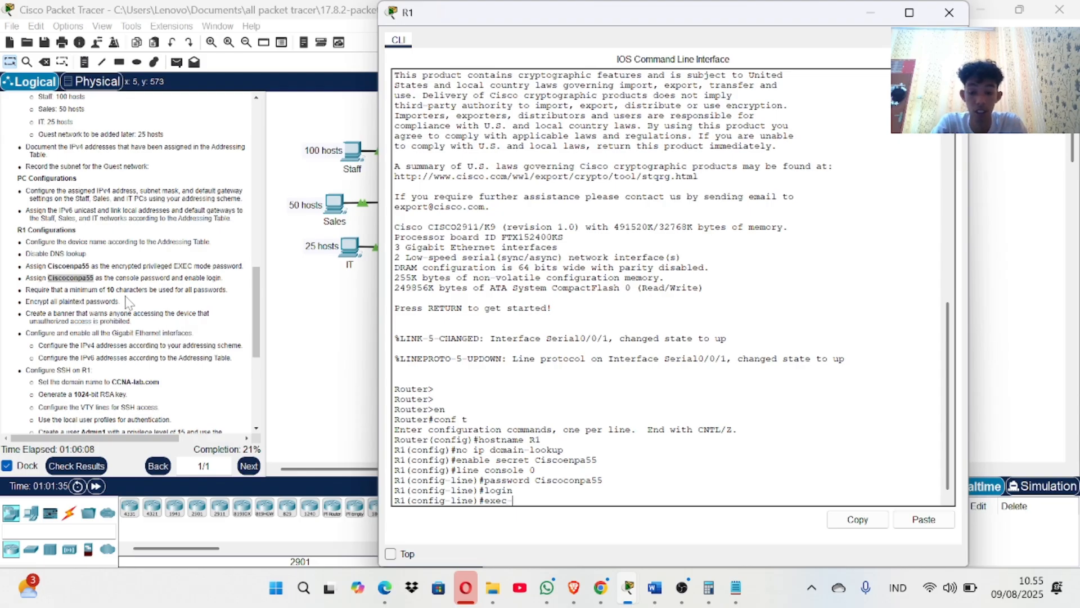
type("timeou")
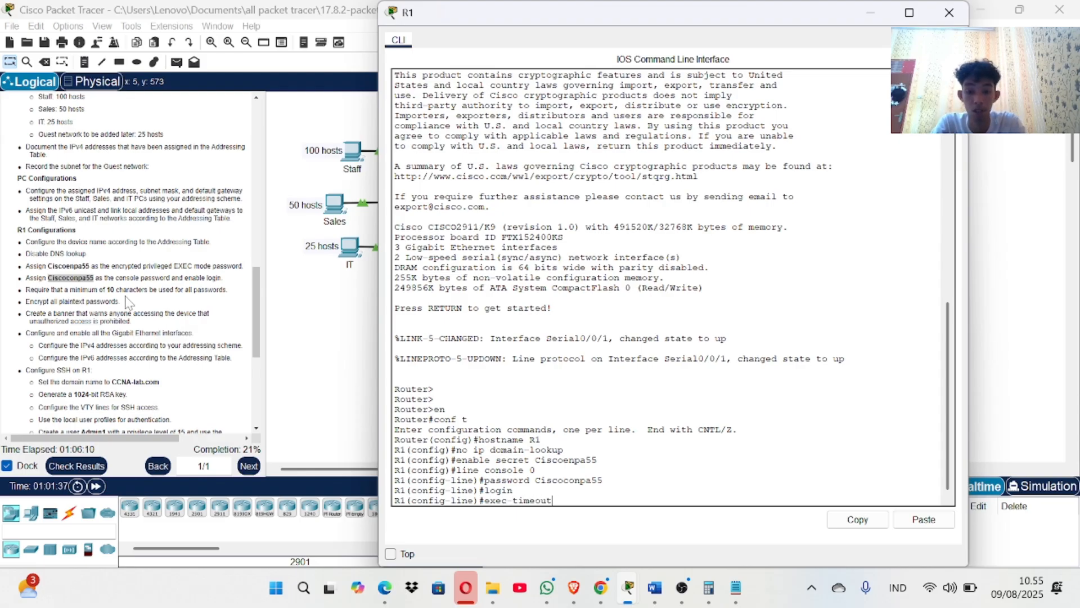
type("t ")
type("5")
key("Return")
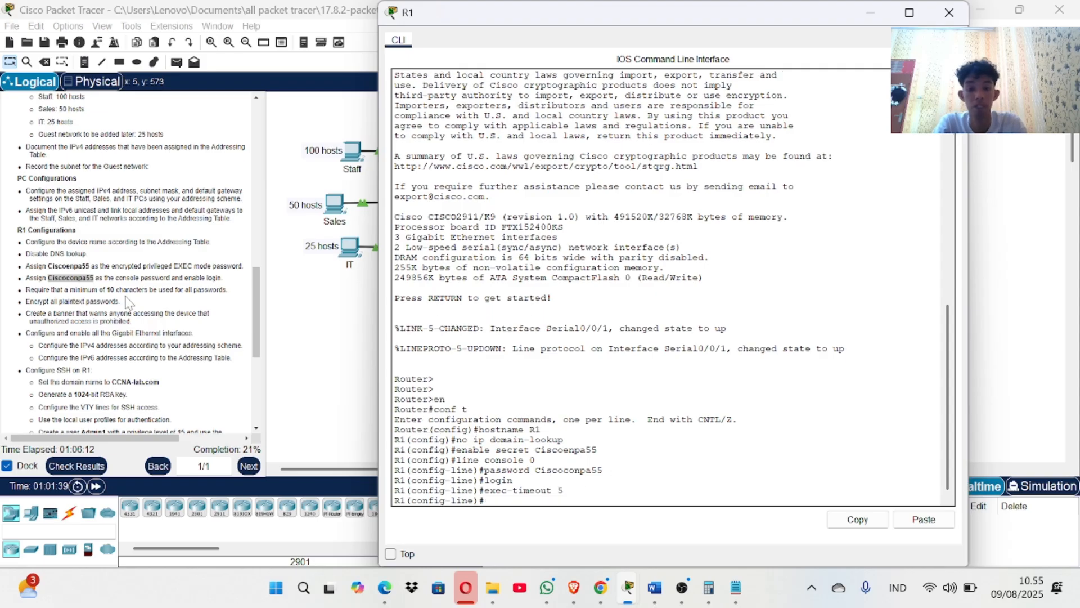
type("exit")
key("Return")
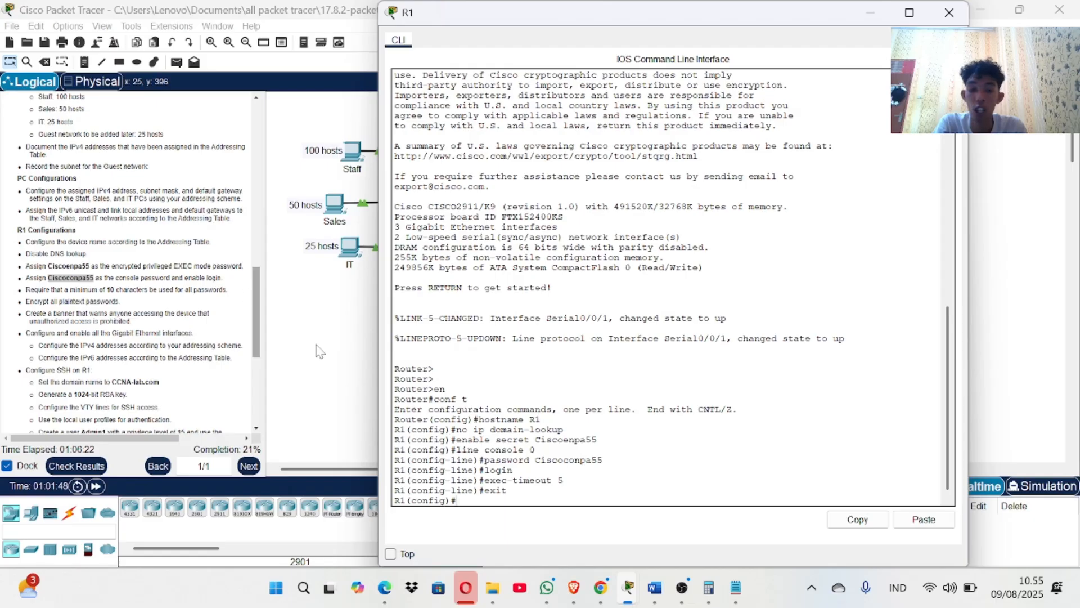
Require a 10-character minimum password length with security passwords min-length 10.
type("secur")
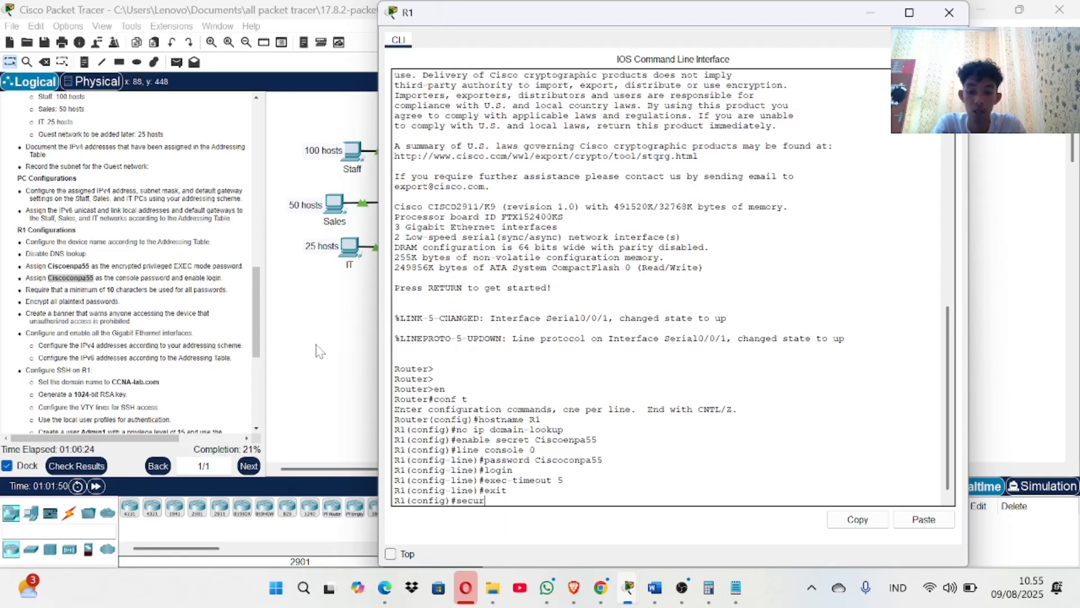
key("Tab")
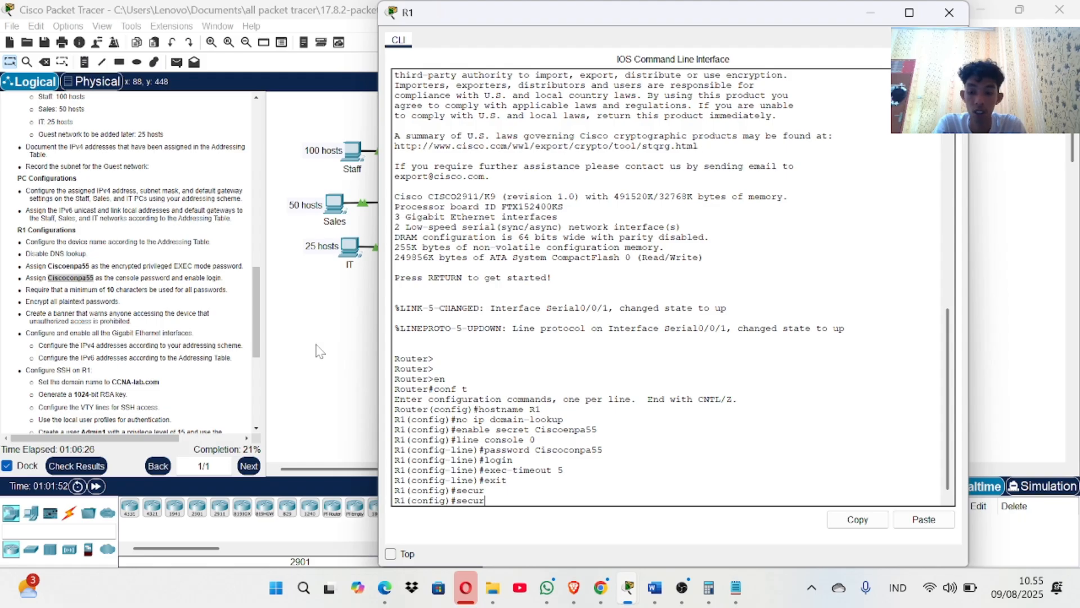
type("ity")
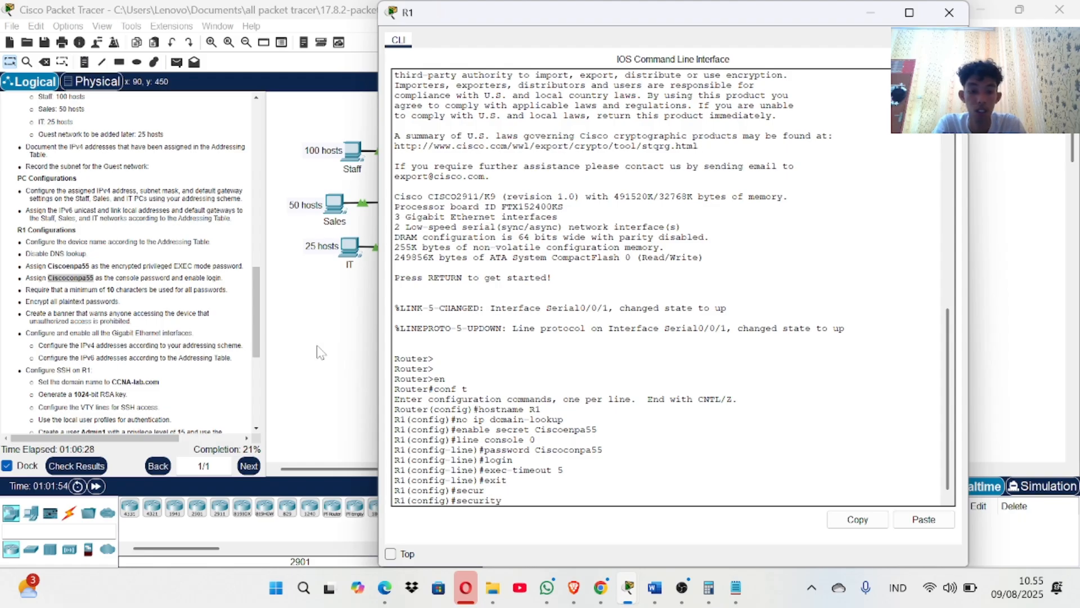
type(" pass")
key("Tab")
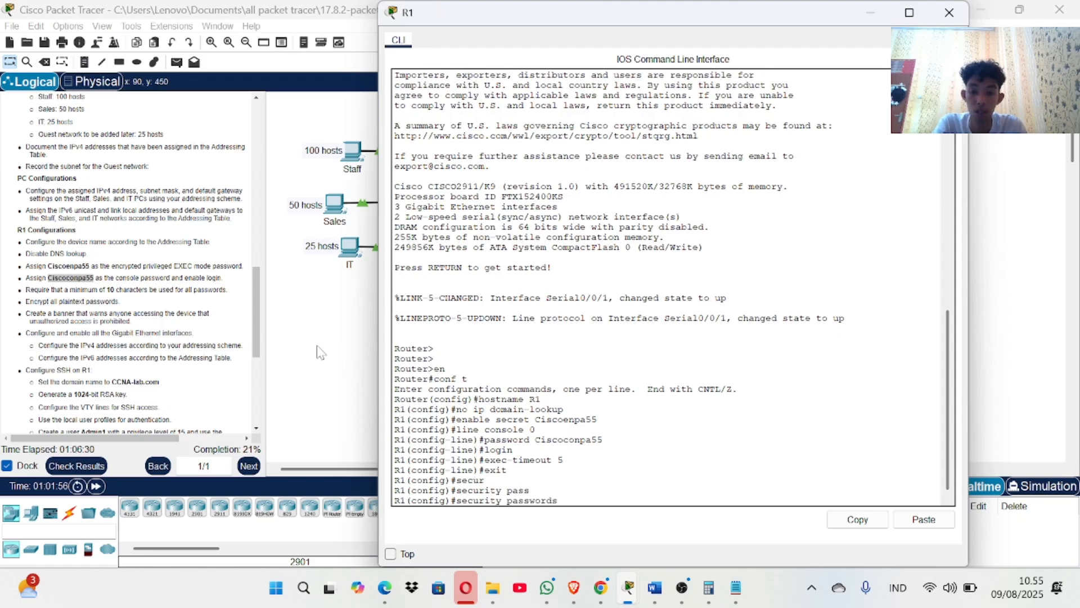
type("min")
key("Tab")
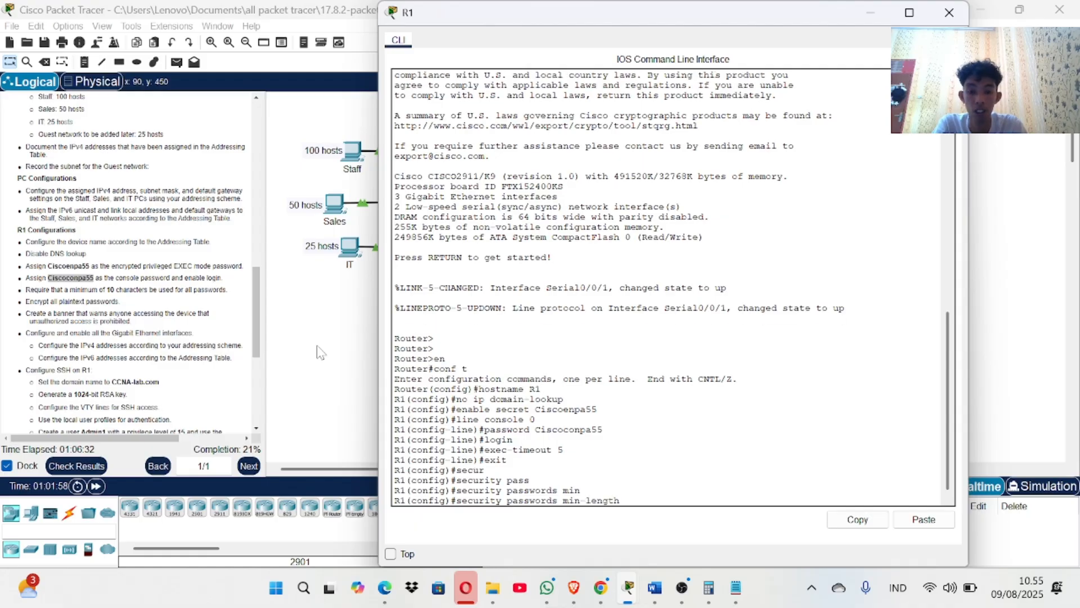
type("10")
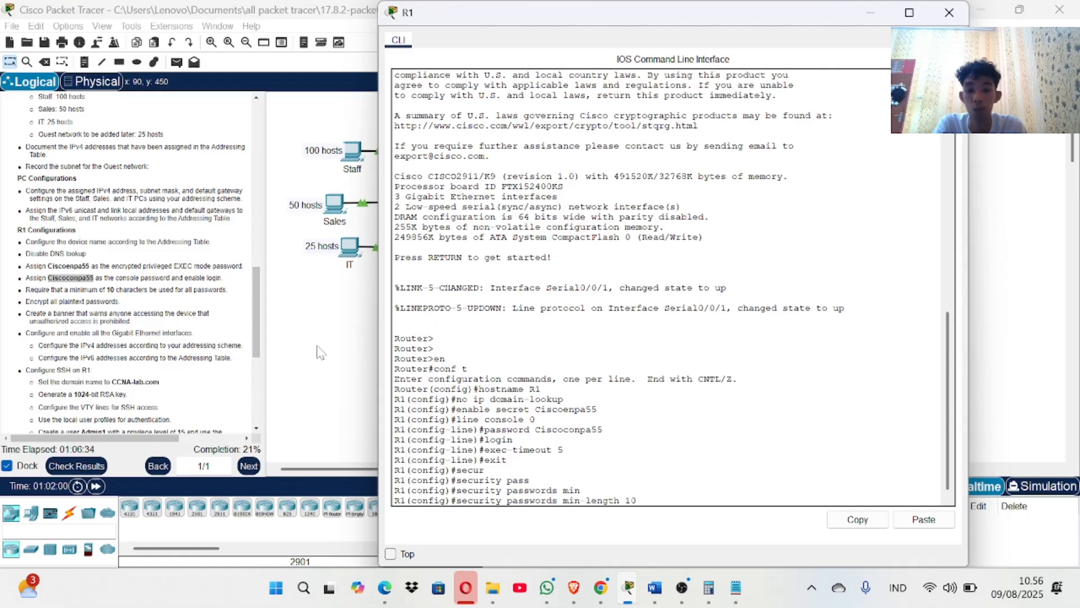
key("Return")
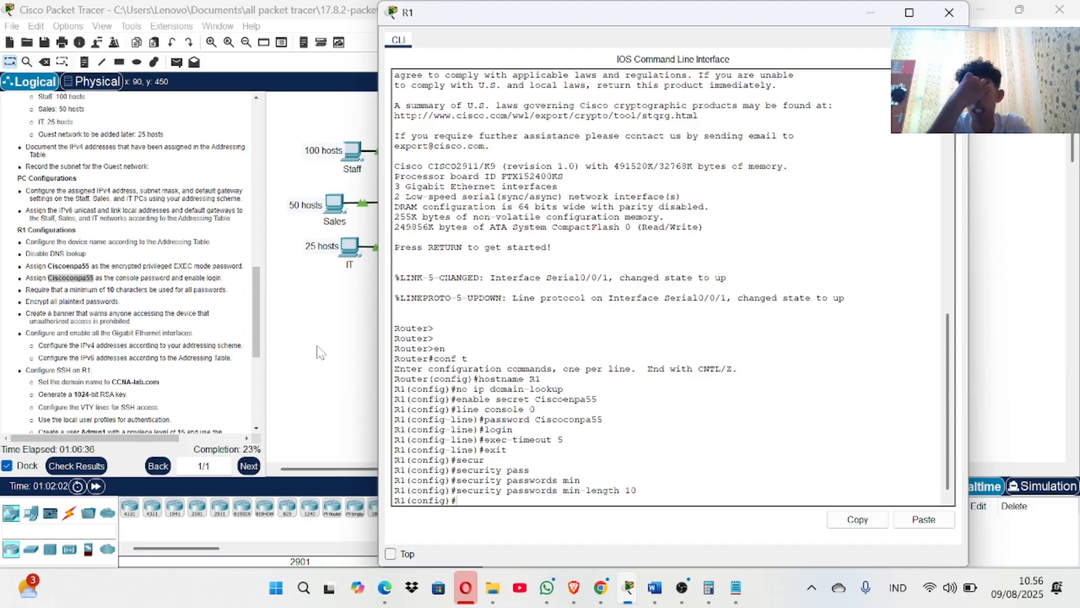
type("sev")
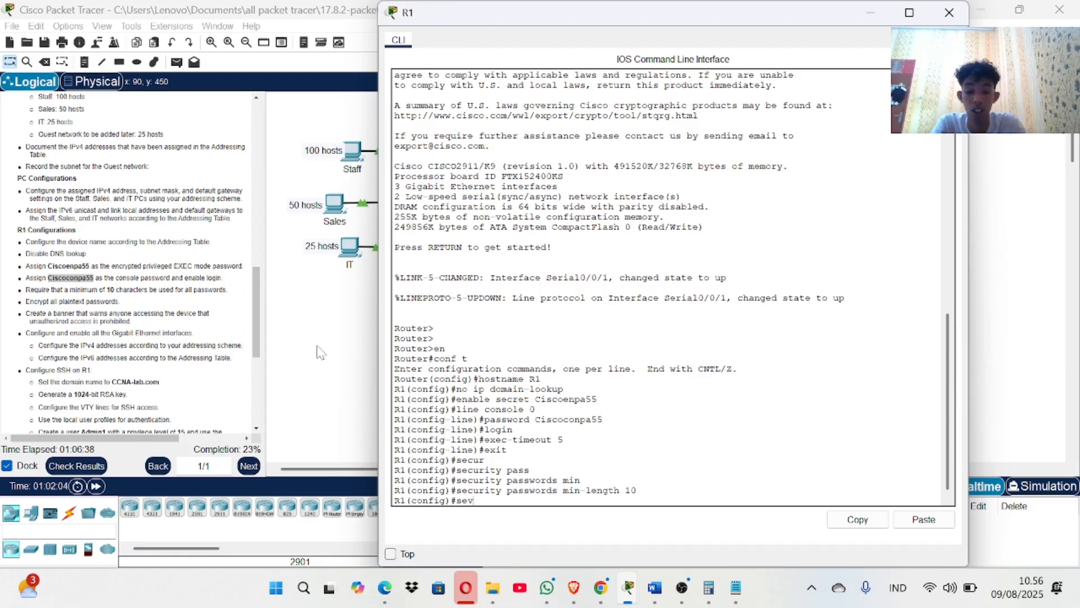
type("ice pa")
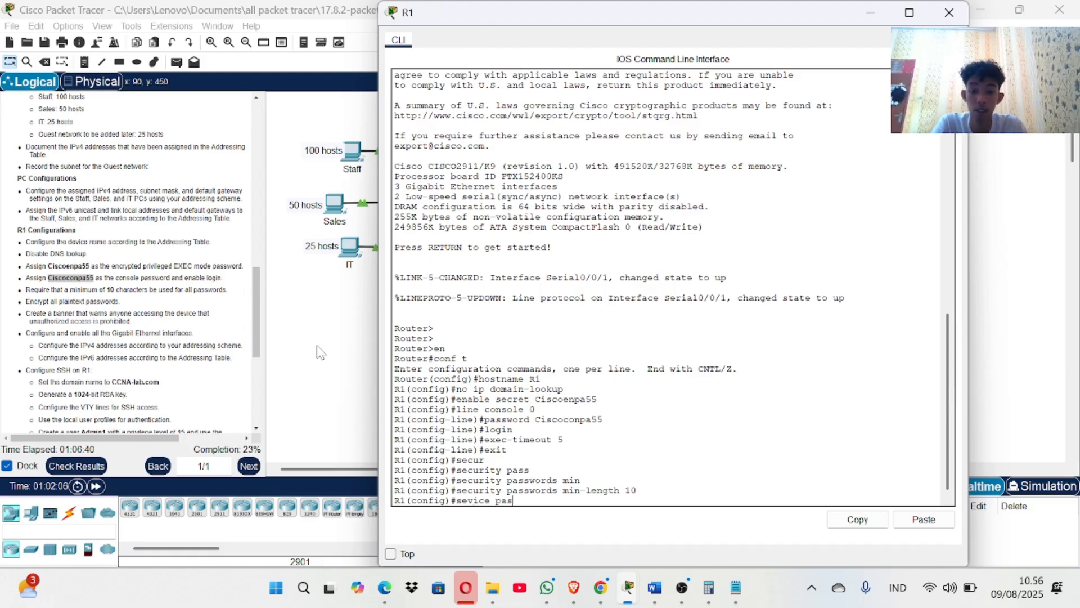
type("s")
Attempt the password encryption command, which is rejected because of typos.
key("Tab")
type("s")
key("Tab")
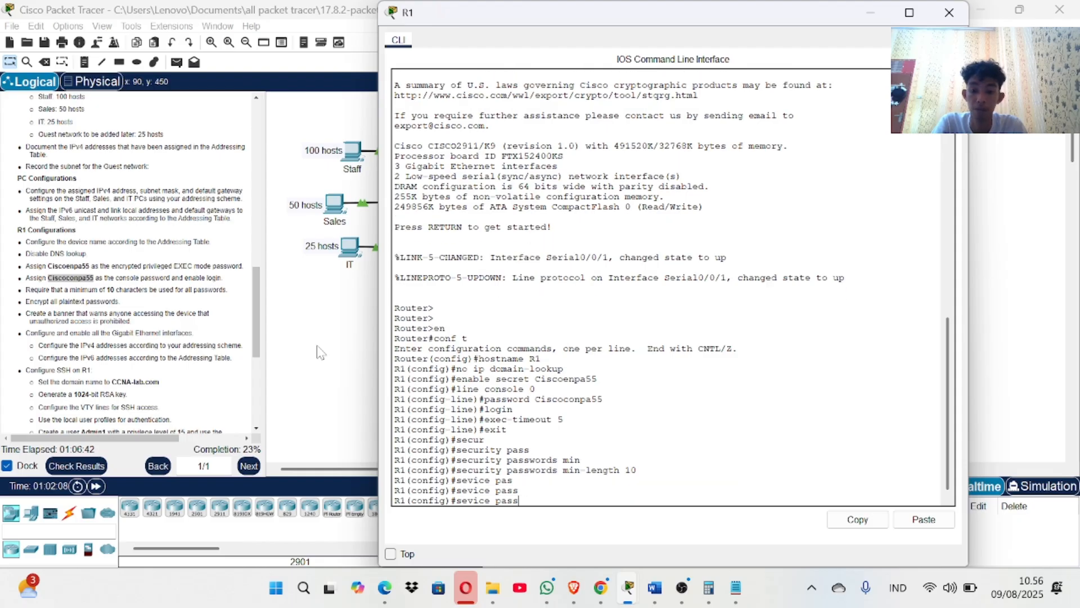
type("wor")
key("Tab")
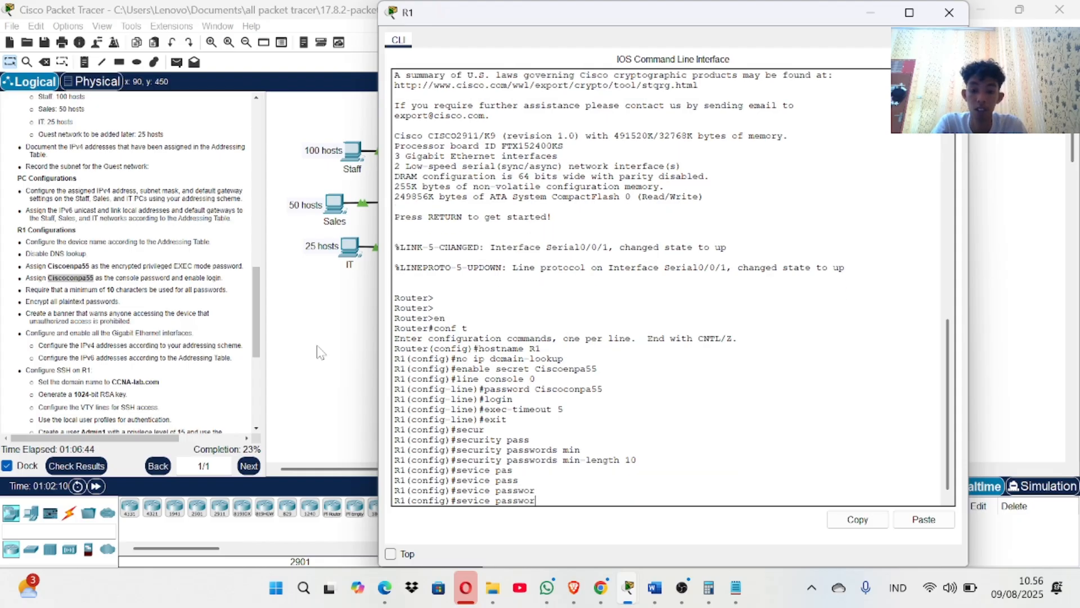
type("s")
key("BackSpace")
type("d ")
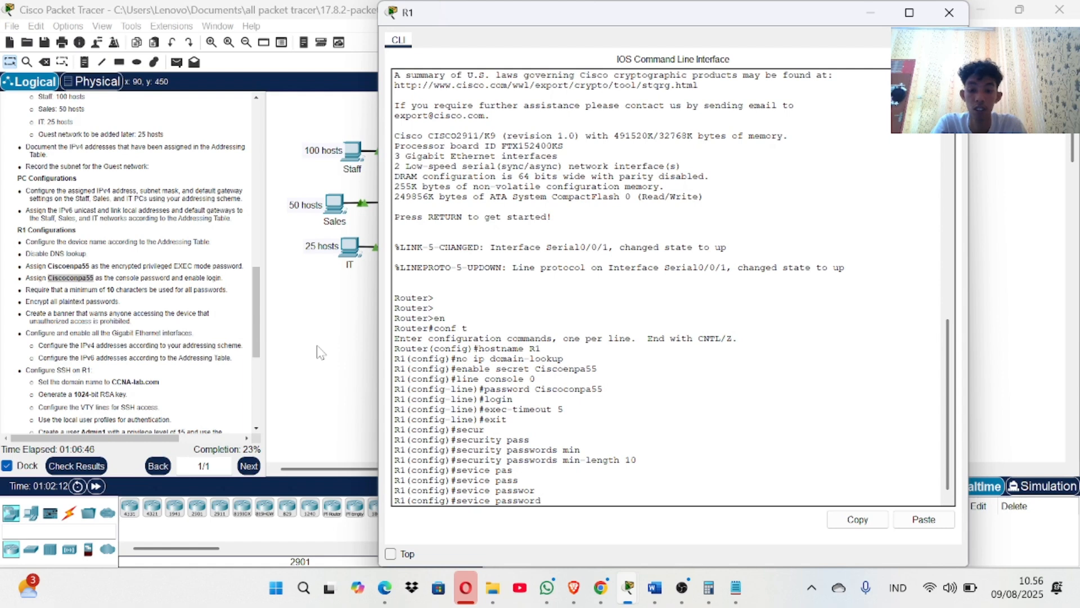
type("encryption")
key("Return")
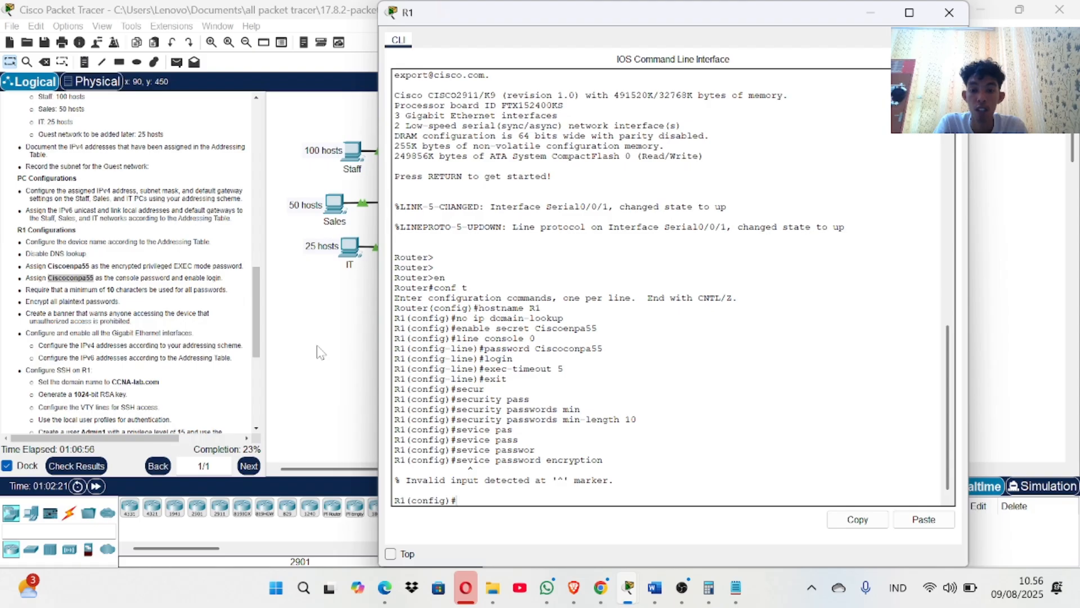
Correct the command to service password-encryption and apply it.
key("Up")
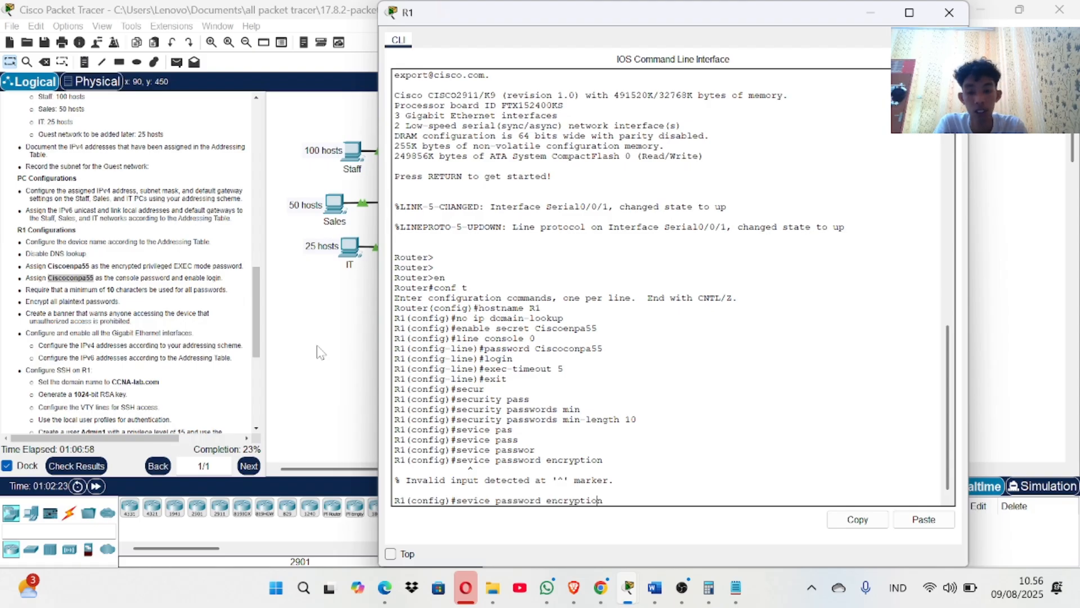
key("Left")
key("Left")
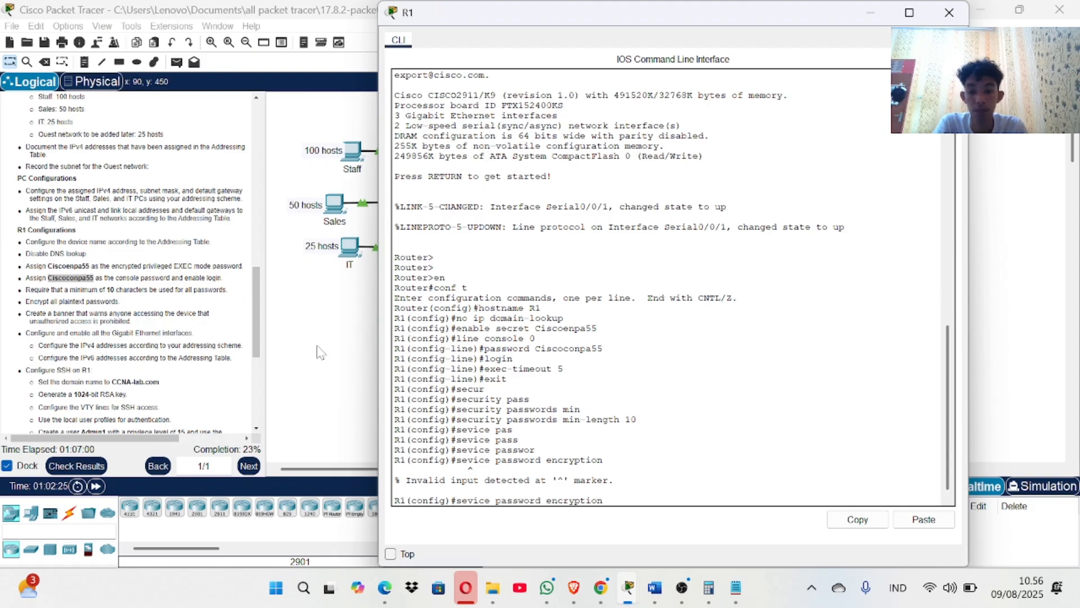
type("r")
key("Return")
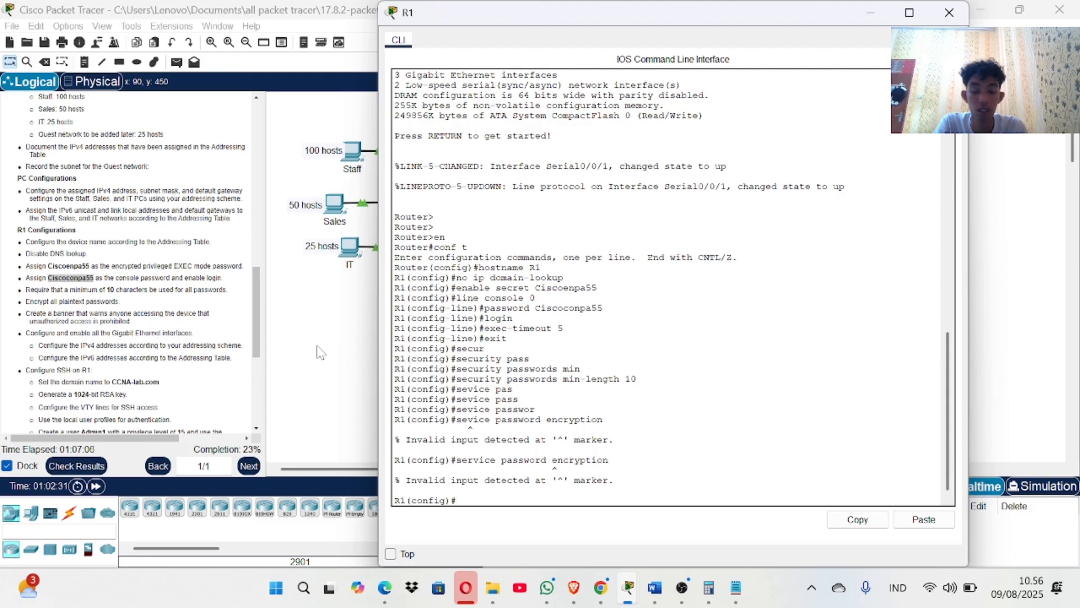
key("Up")
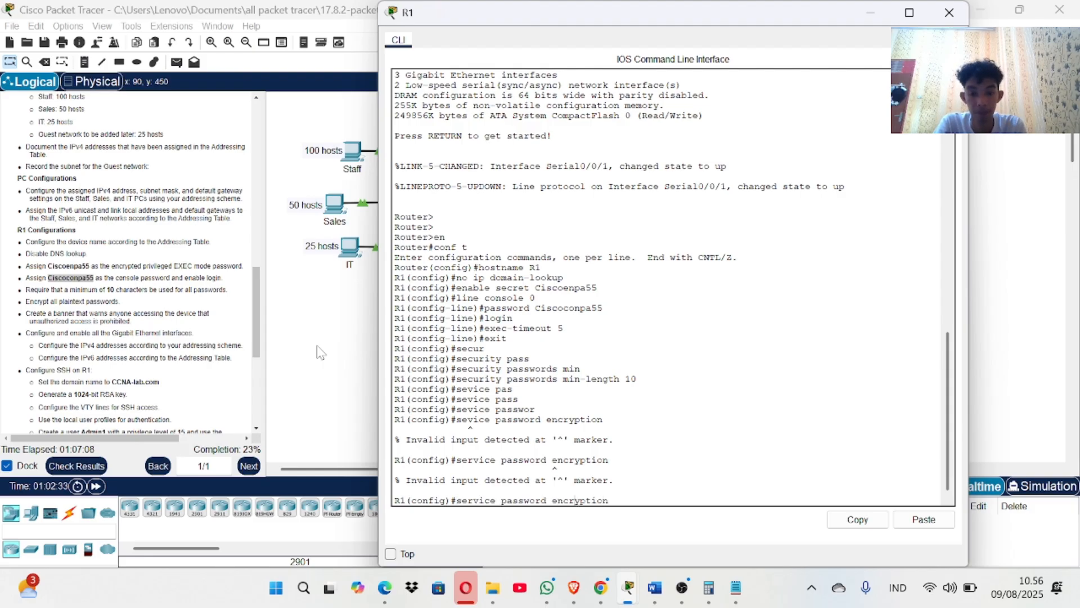
key("Left")
key("Left")
key("Left")
key("Left")
key("Left")
key("Left")
key("Left")
key("Left")
key("Left")
key("Left")
key("BackSpace")
type("-")
key("Return")
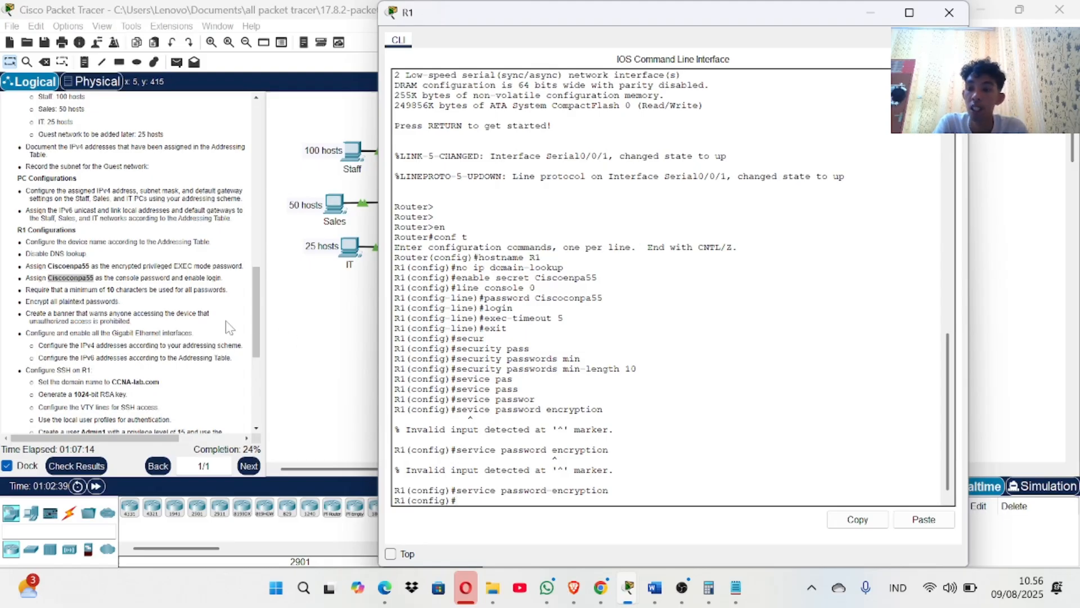
type("banner mot")
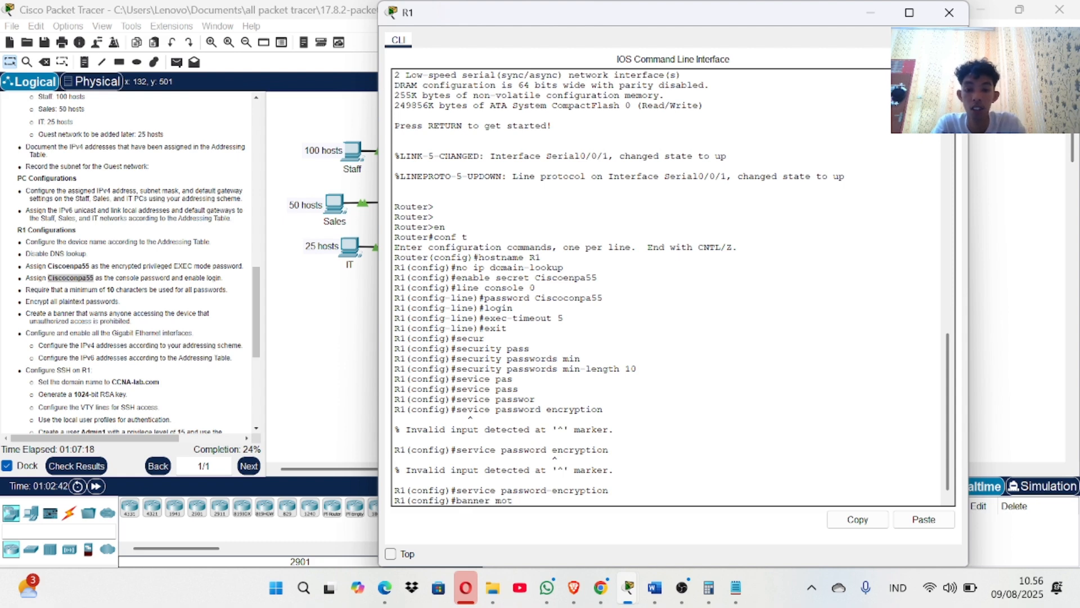
type("d ")
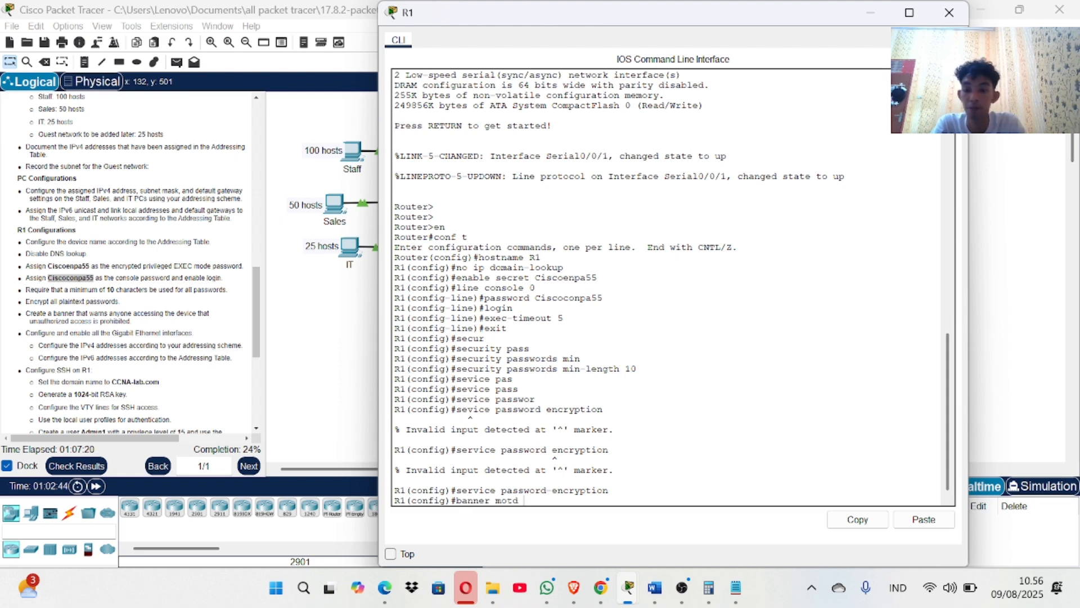
type("##")
Set the banner motd to 'unauthorized access is prohibited.' between # delimiters.
key("Left")
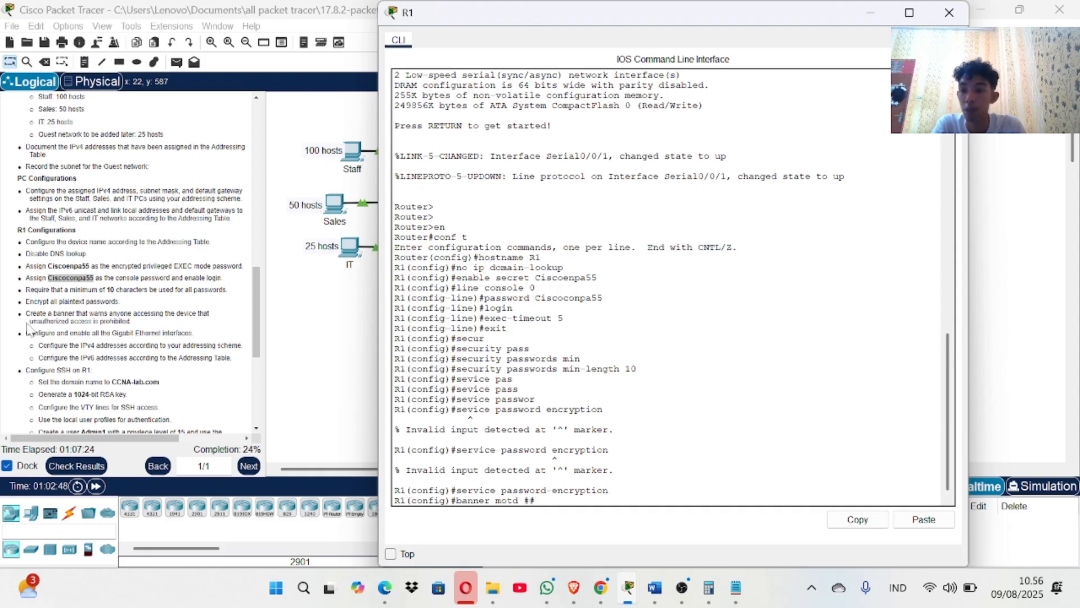
left_click_drag(76, 313, 210, 314)
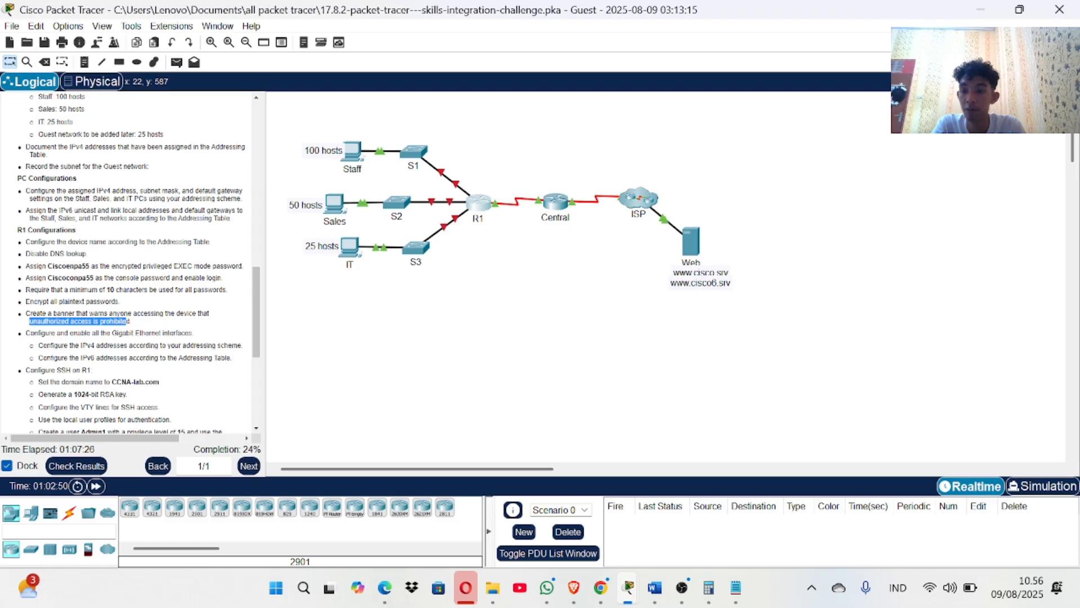
left_click_drag(129, 321, 135, 327)
right_click(135, 325)
left_click(151, 329)
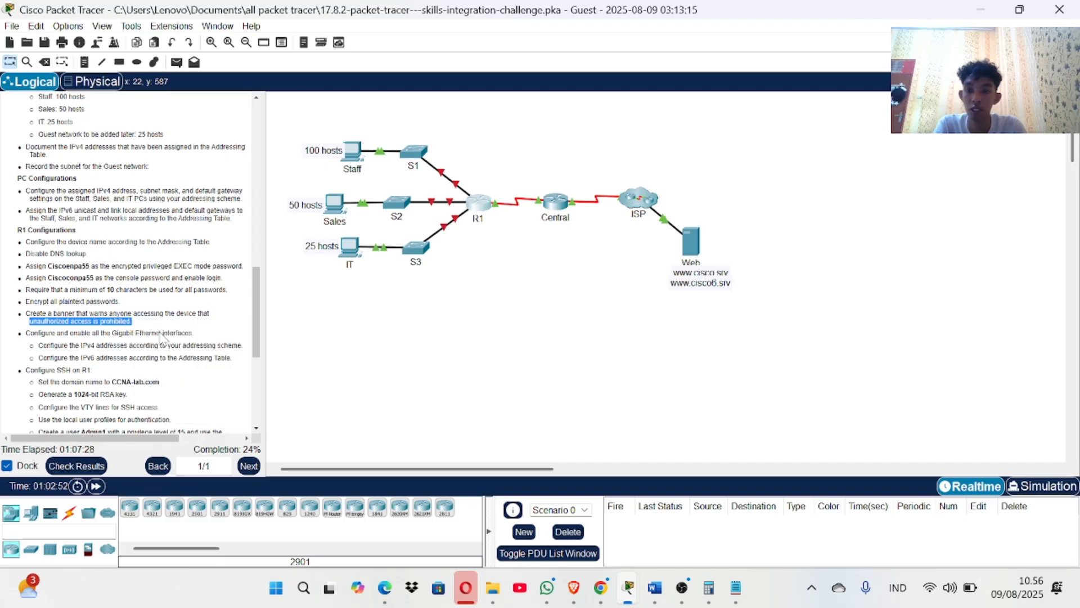
left_click(478, 208)
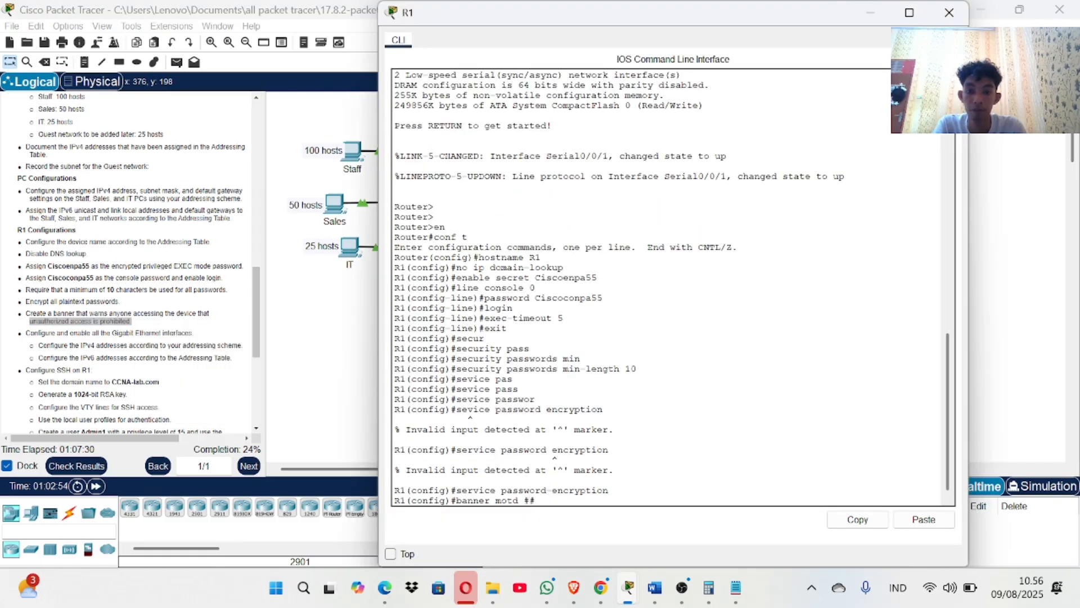
right_click(535, 502)
left_click(550, 526)
type("#")
key("Return")
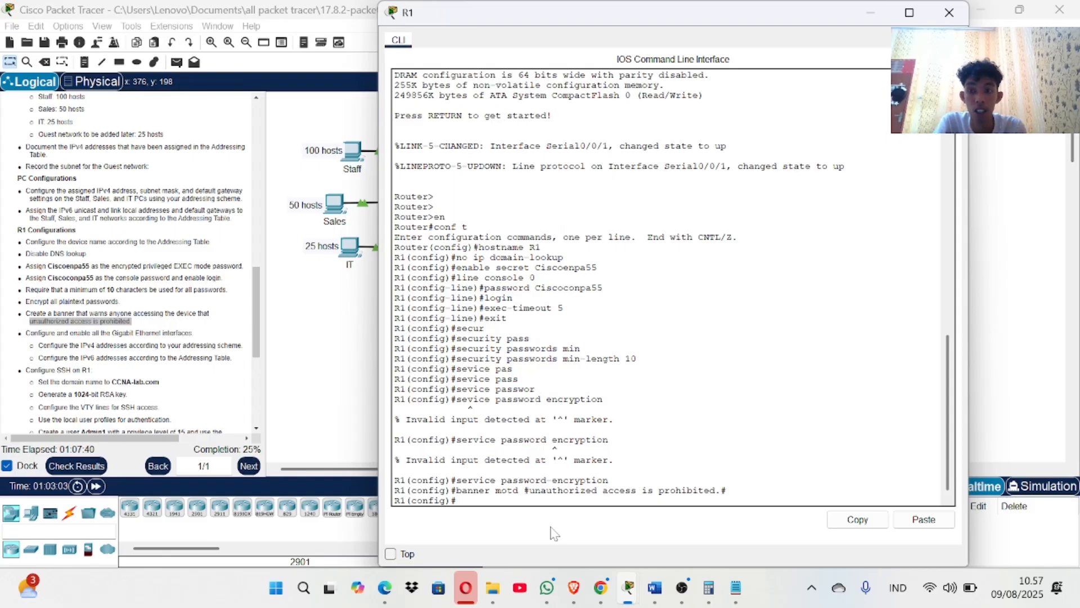
scroll(194, 301, "up", 5)
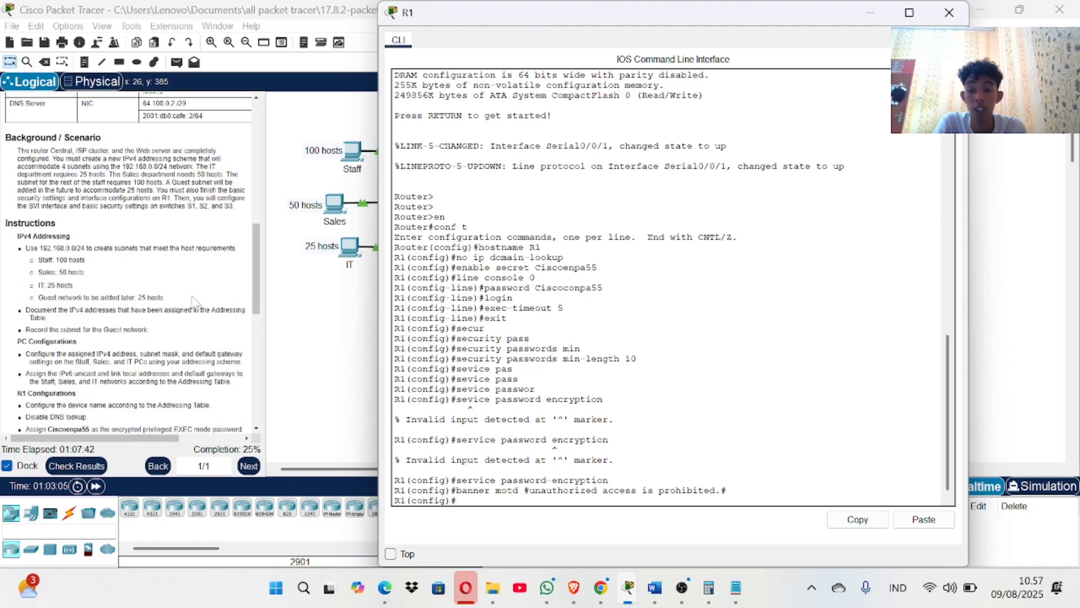
Enter interface g0/0 configuration, start the ip address command, and bring up the Word addressing table.
type("int")
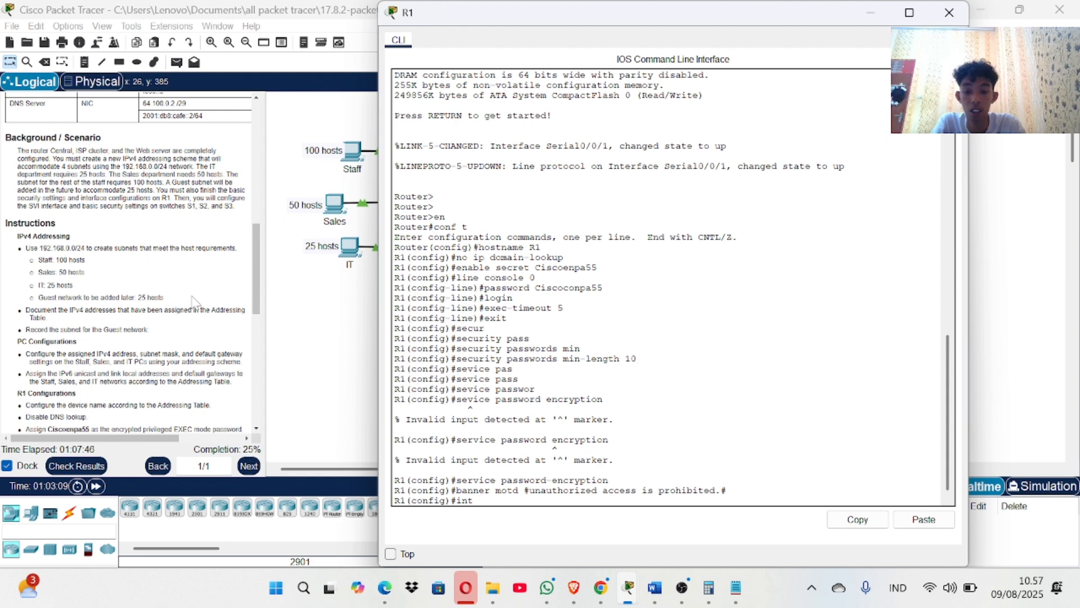
type(" g0")
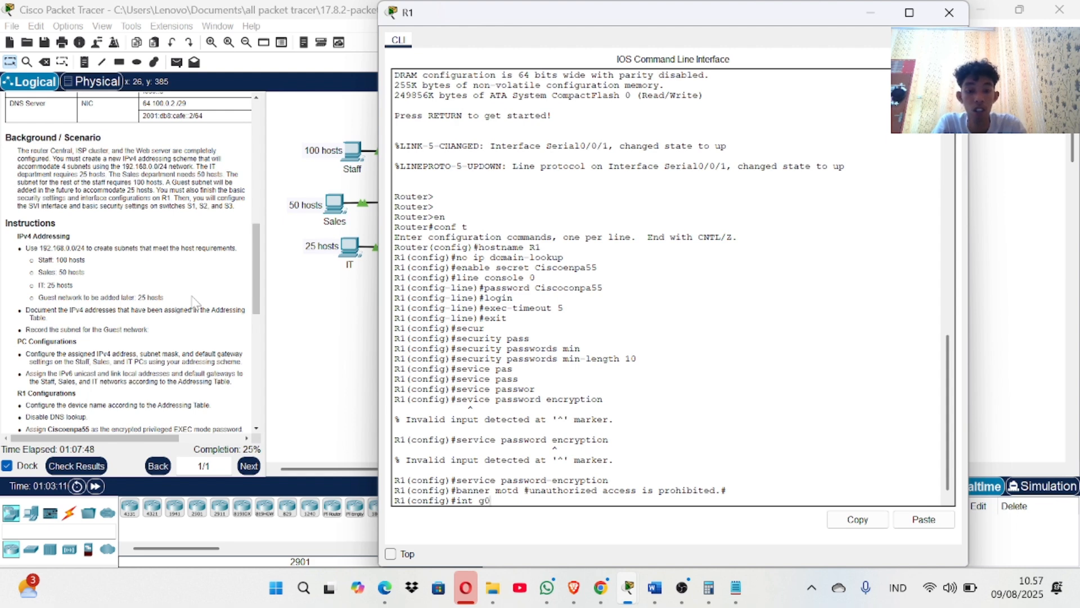
type("/0")
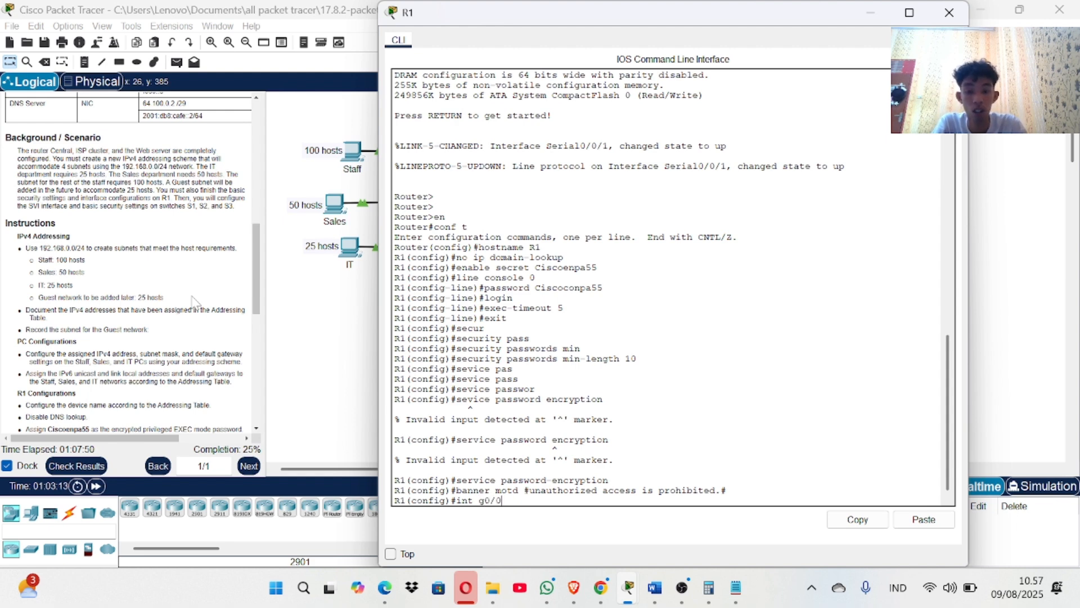
key("Return")
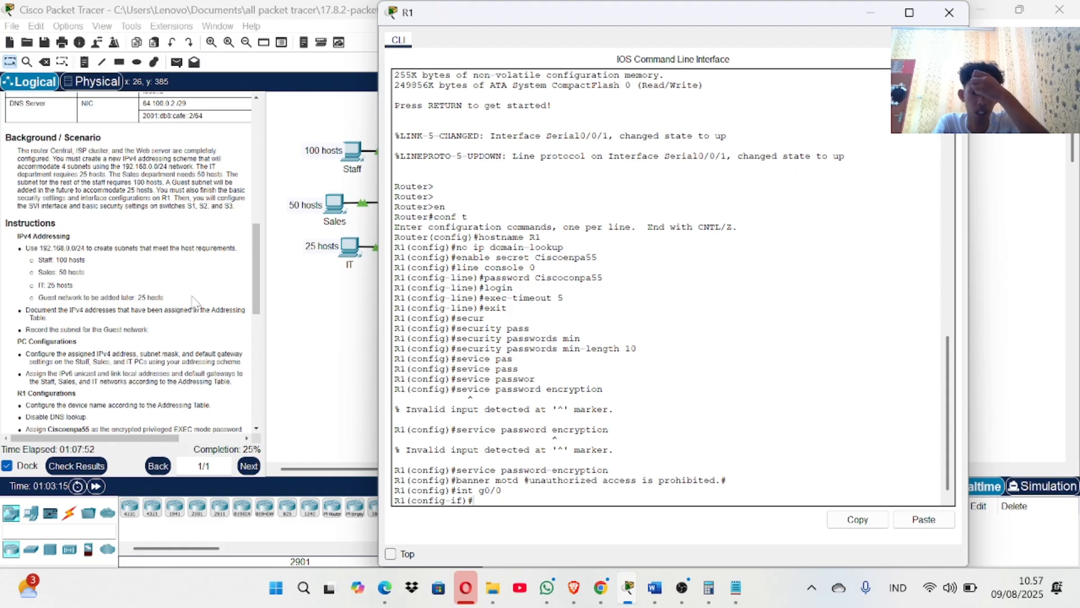
type("ip ")
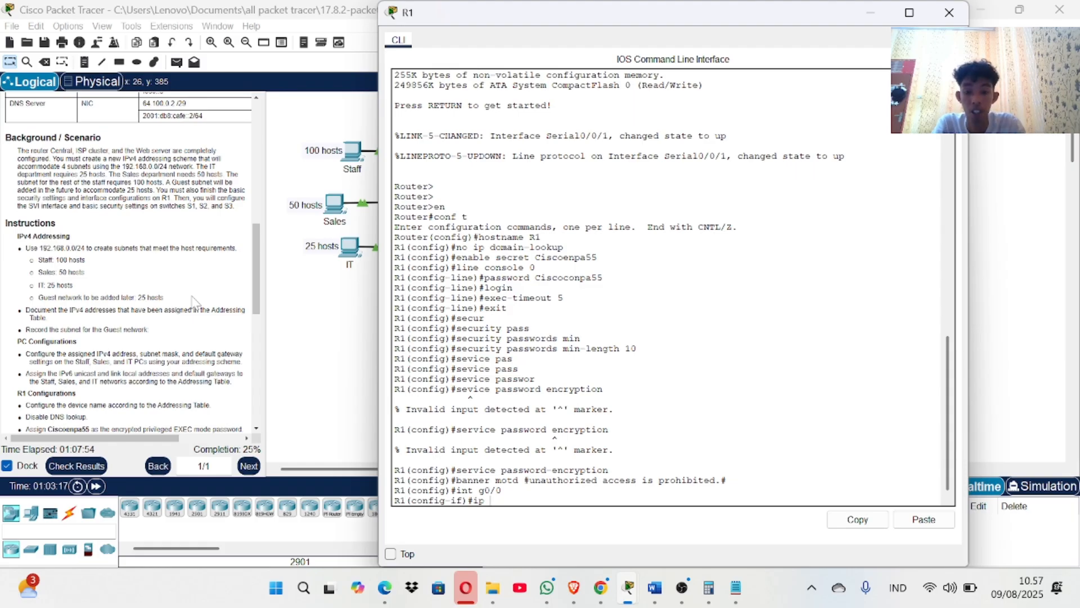
type("add")
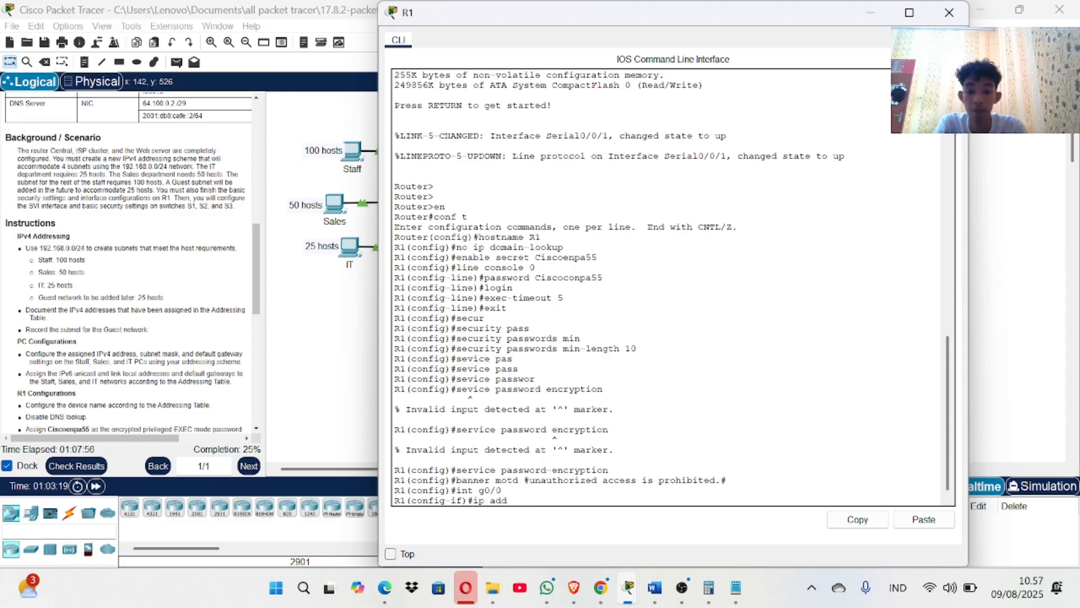
left_click(655, 587)
Paste R1 G0/0's address 192.168.0.1 from the Word table into the ip address command.
scroll(296, 347, "up", 2)
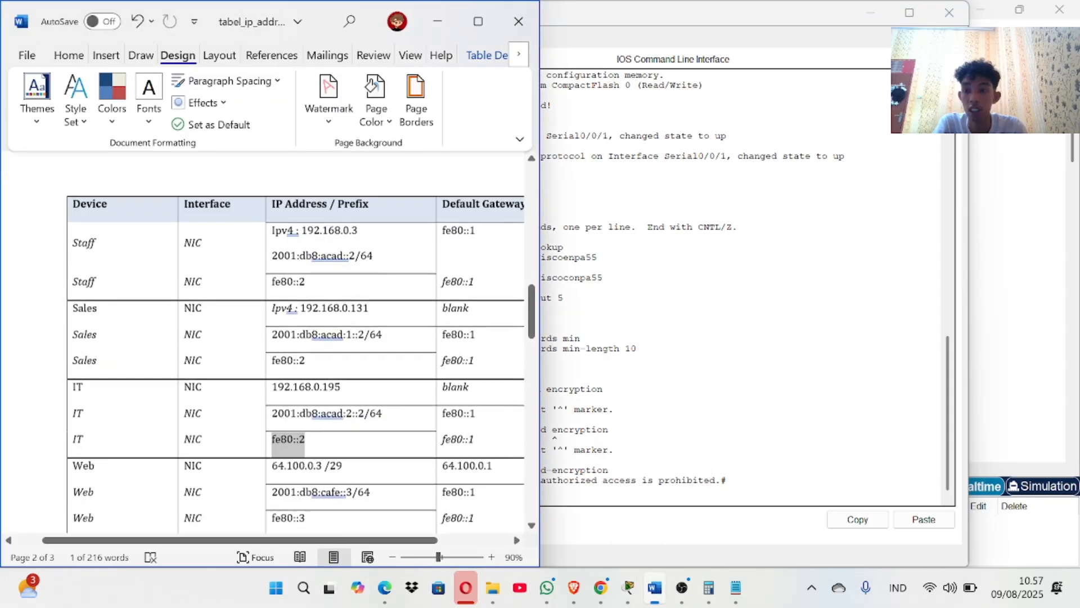
scroll(267, 344, "down", 3)
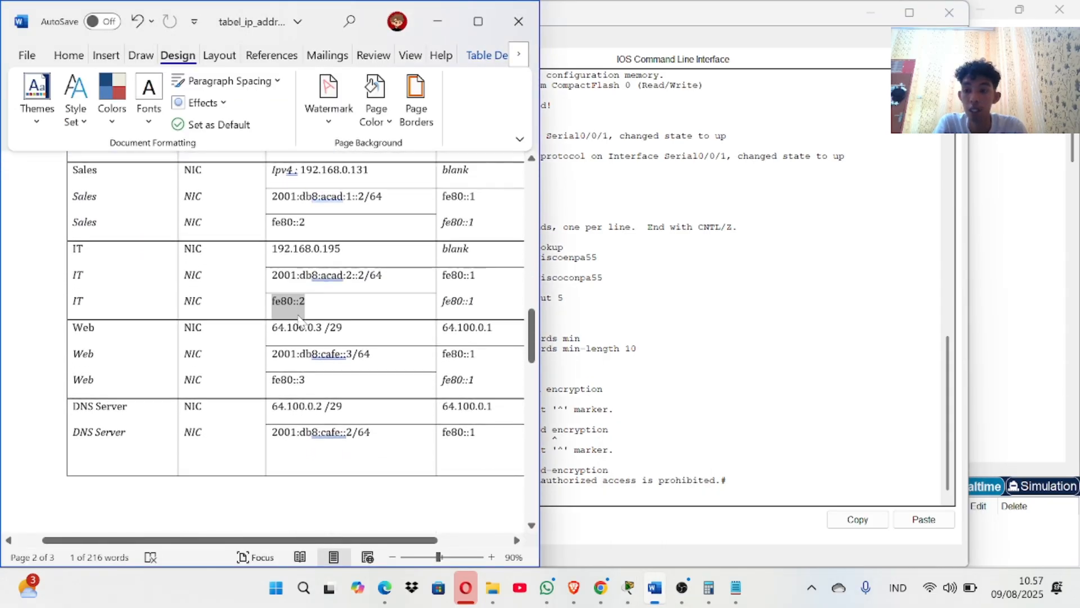
scroll(267, 343, "up", 15)
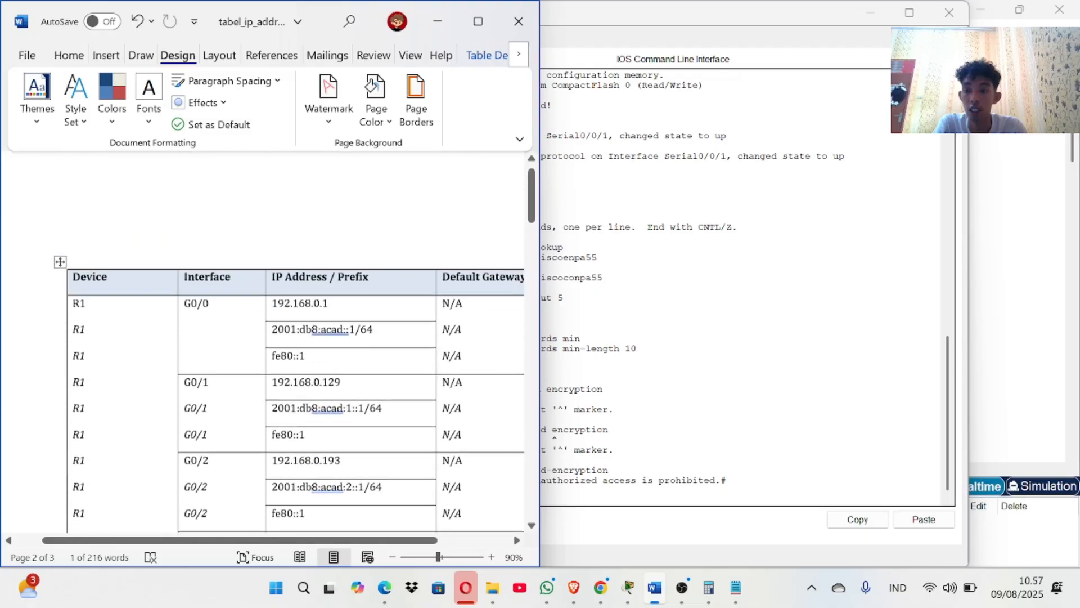
left_click_drag(272, 312, 328, 312)
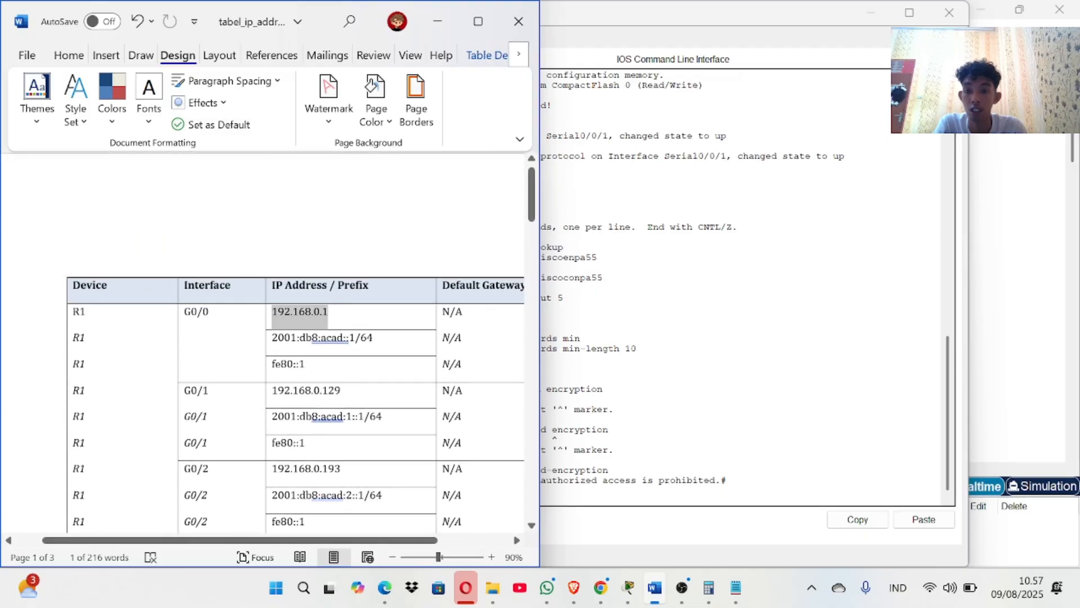
key("ctrl+c")
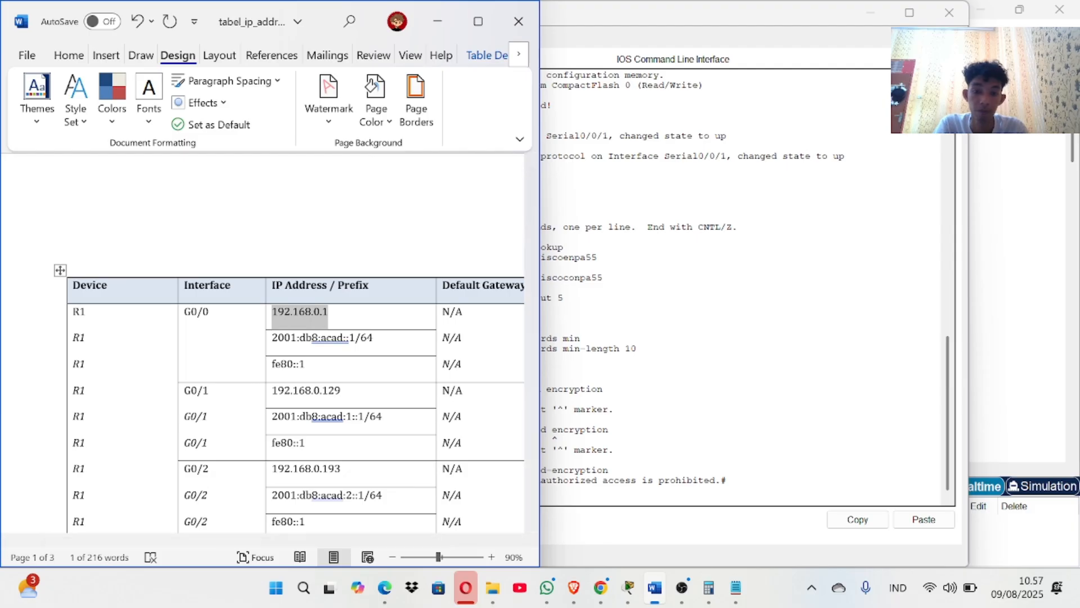
key("alt+Tab")
right_click(541, 507)
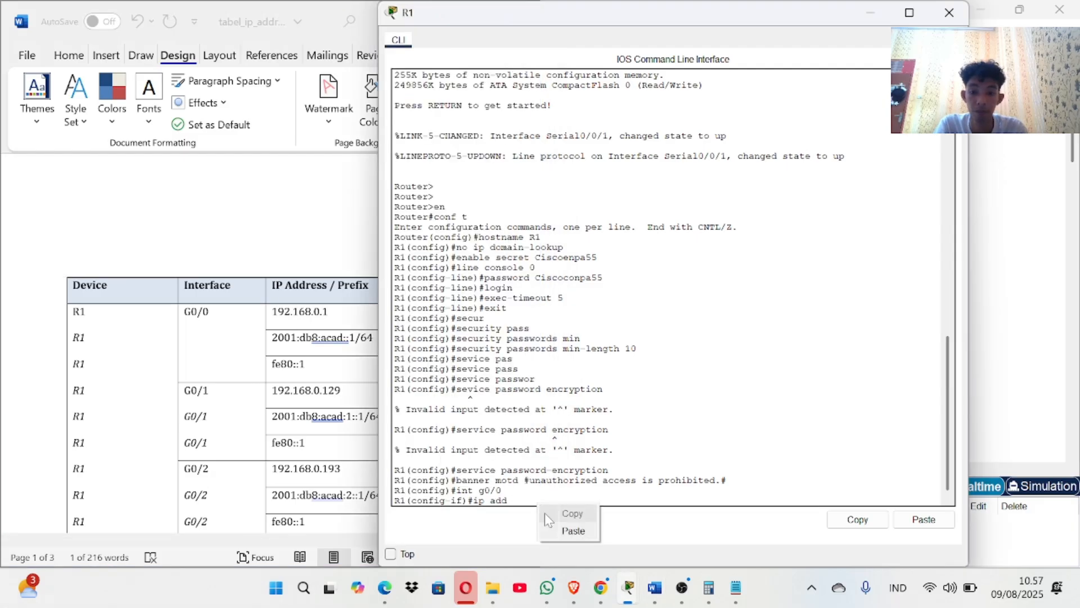
left_click(568, 530)
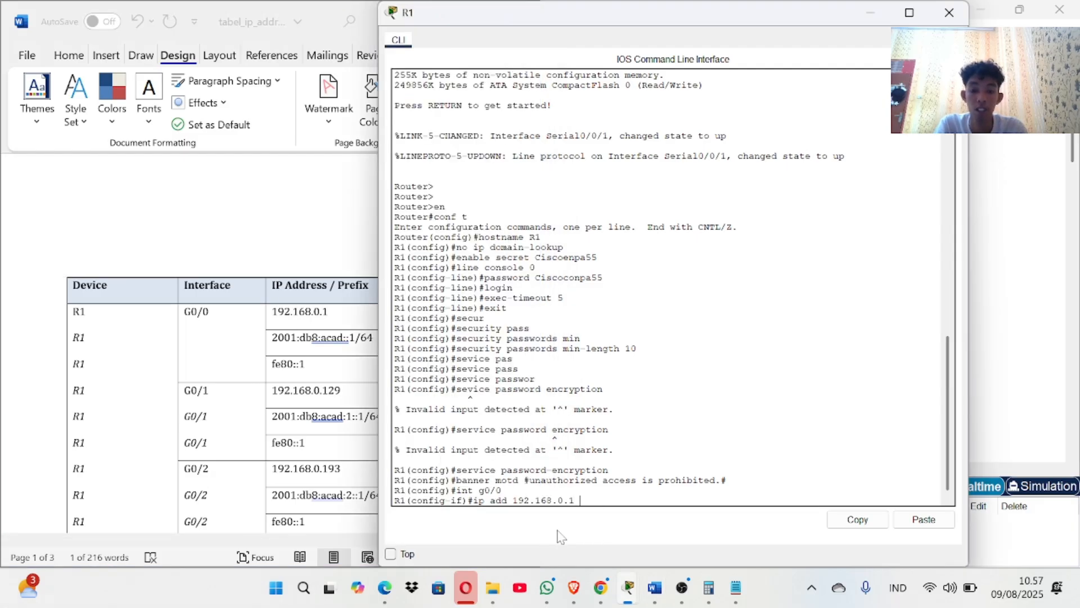
Select the Staff subnet mask 255.255.255.128 in Word's subnet table.
key("alt+Tab")
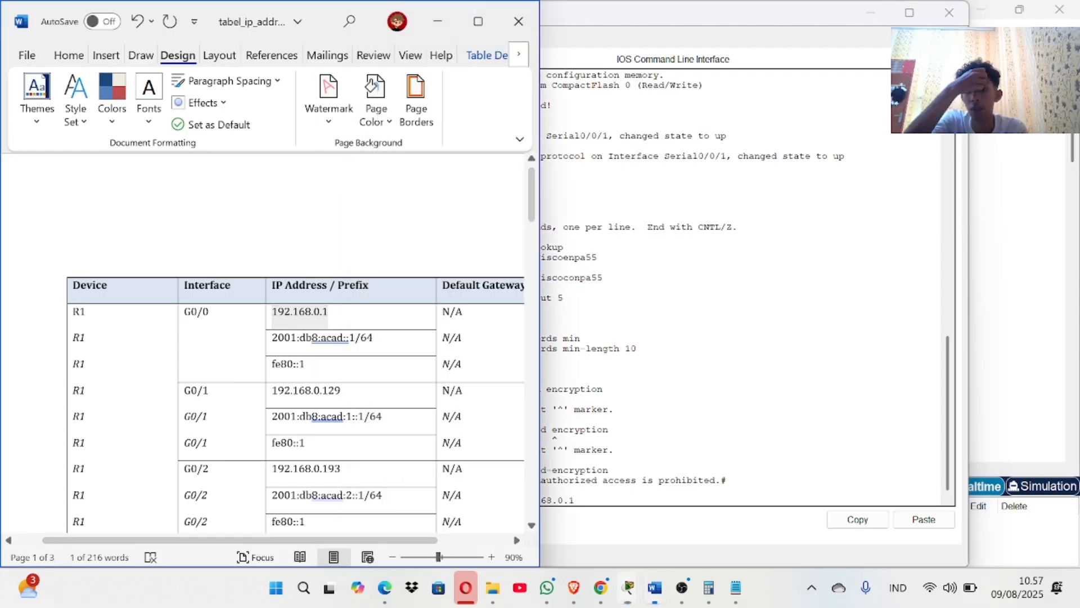
scroll(296, 338, "down", 15)
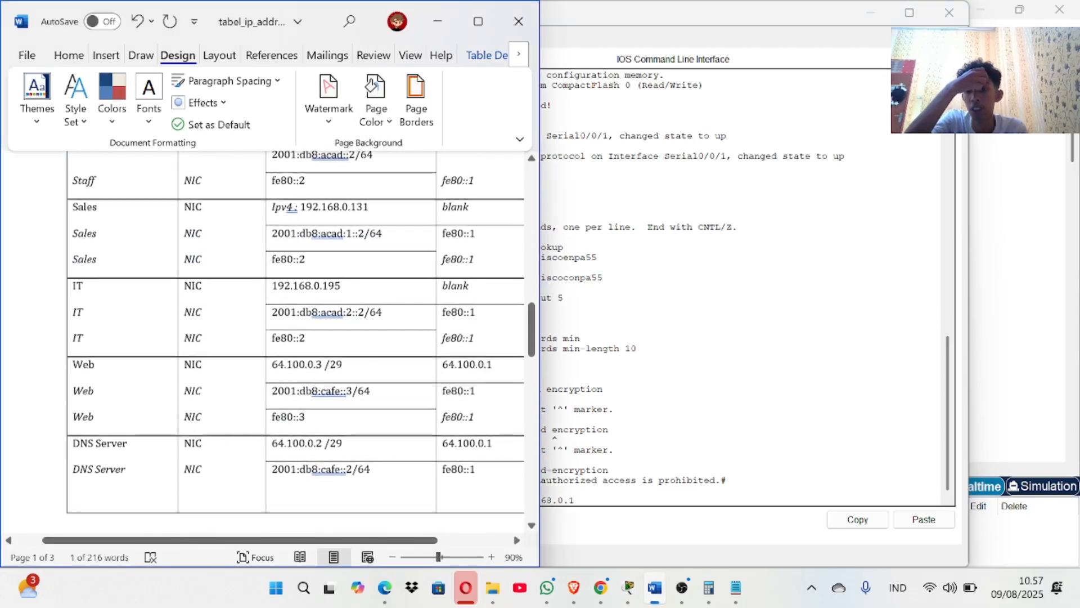
scroll(296, 337, "down", 8)
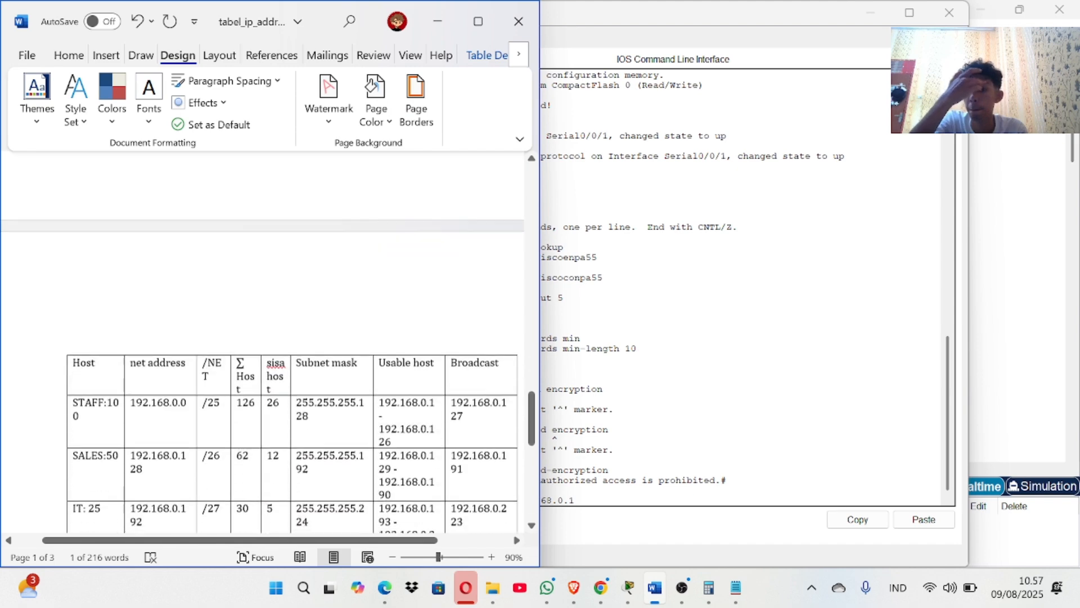
scroll(292, 365, "down", 2)
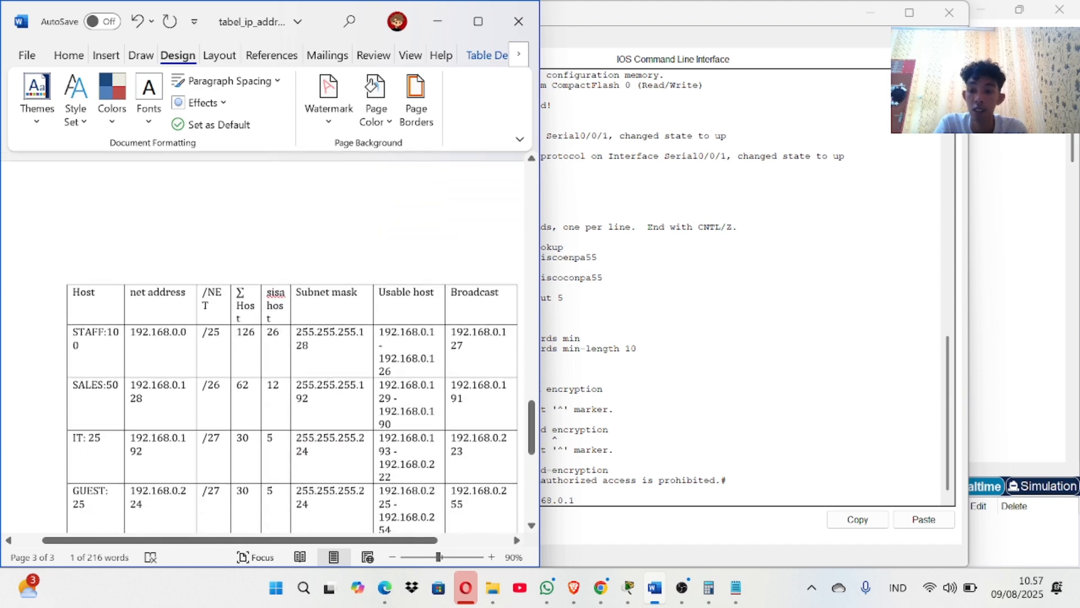
left_click_drag(297, 331, 309, 345)
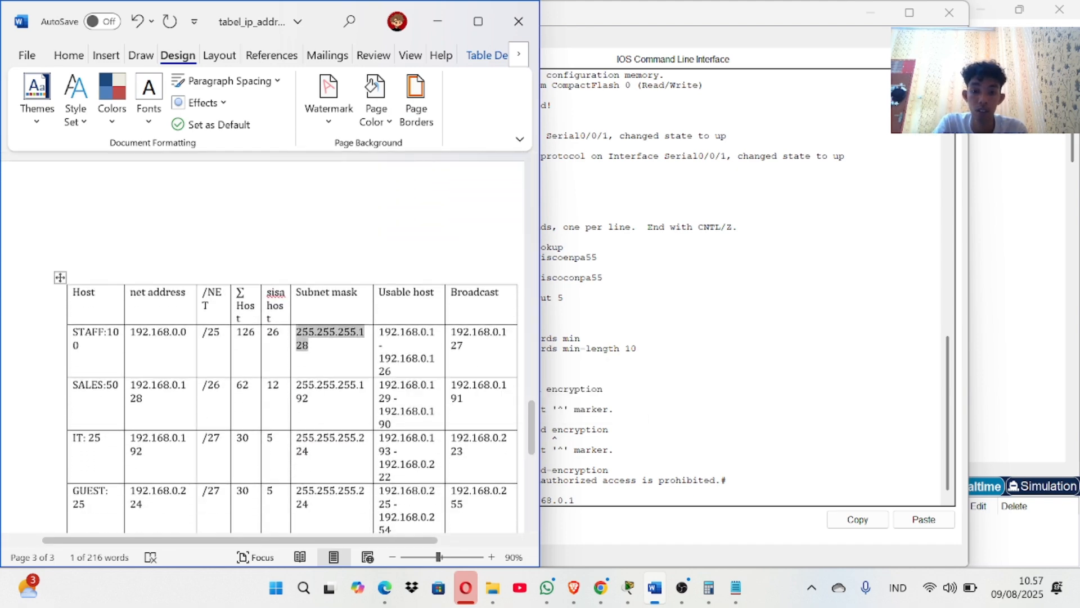
left_click(608, 541)
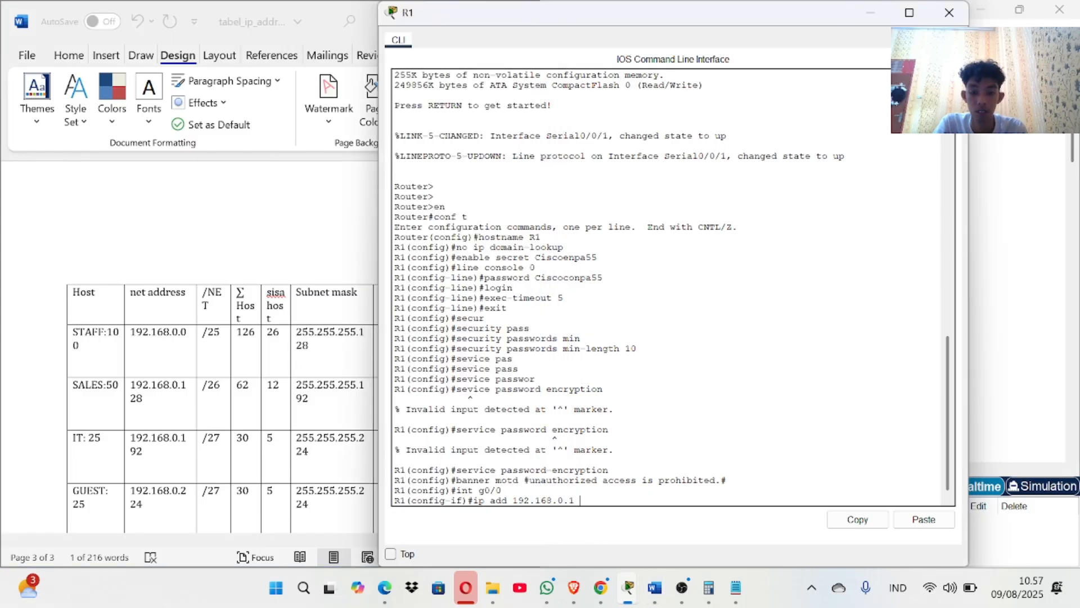
Complete G0/0's IPv4 address with mask 255.255.255.128 and apply it.
right_click(595, 502)
left_click(619, 528)
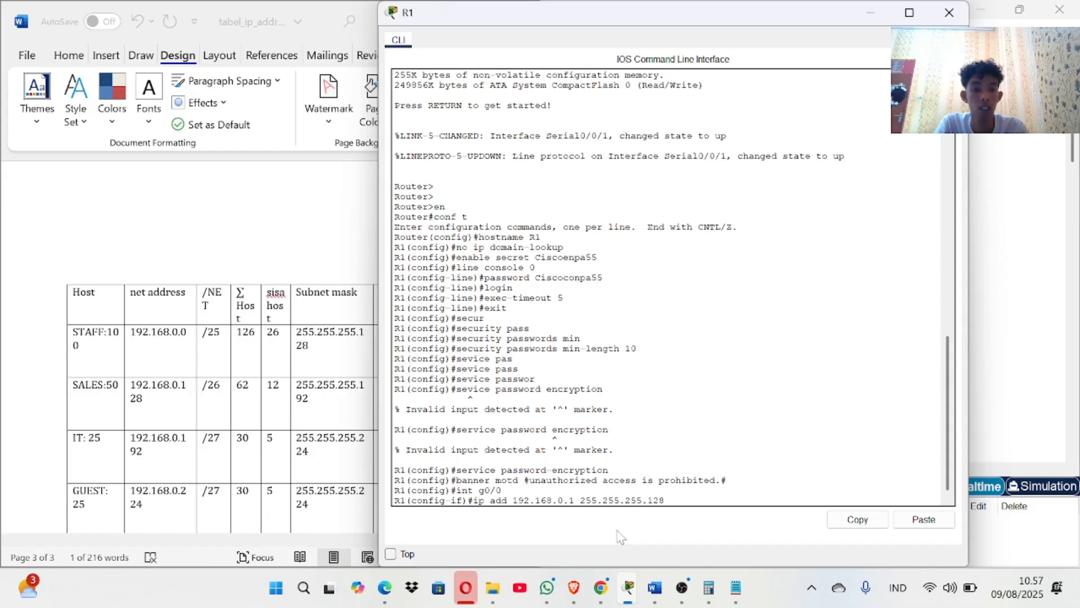
key("Return")
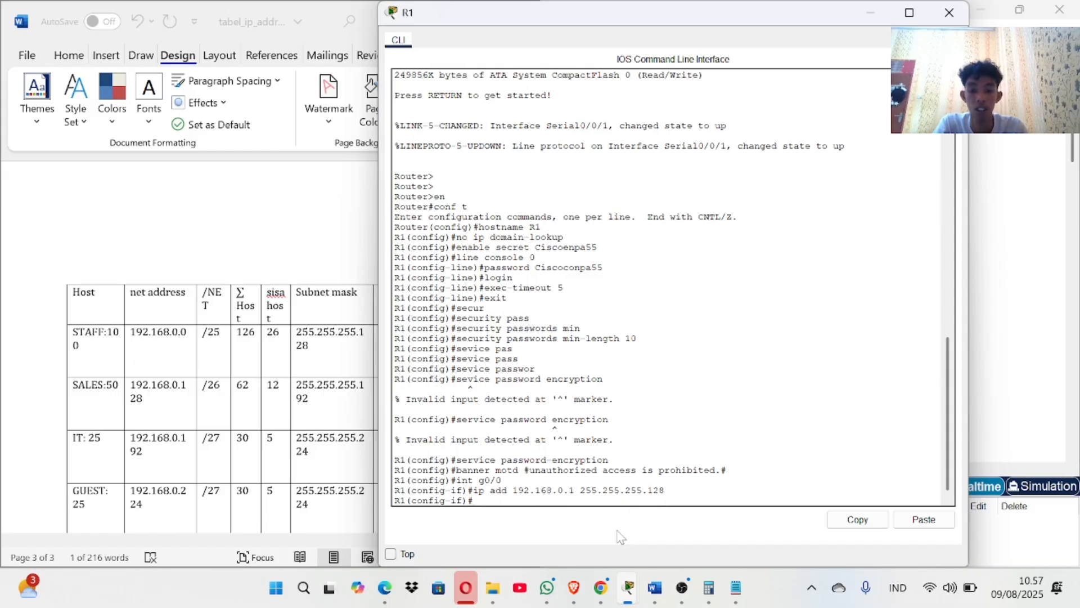
Assign G0/0 the IPv6 address 2001:db8:acad::1/64 copied from the Word table.
type("ip")
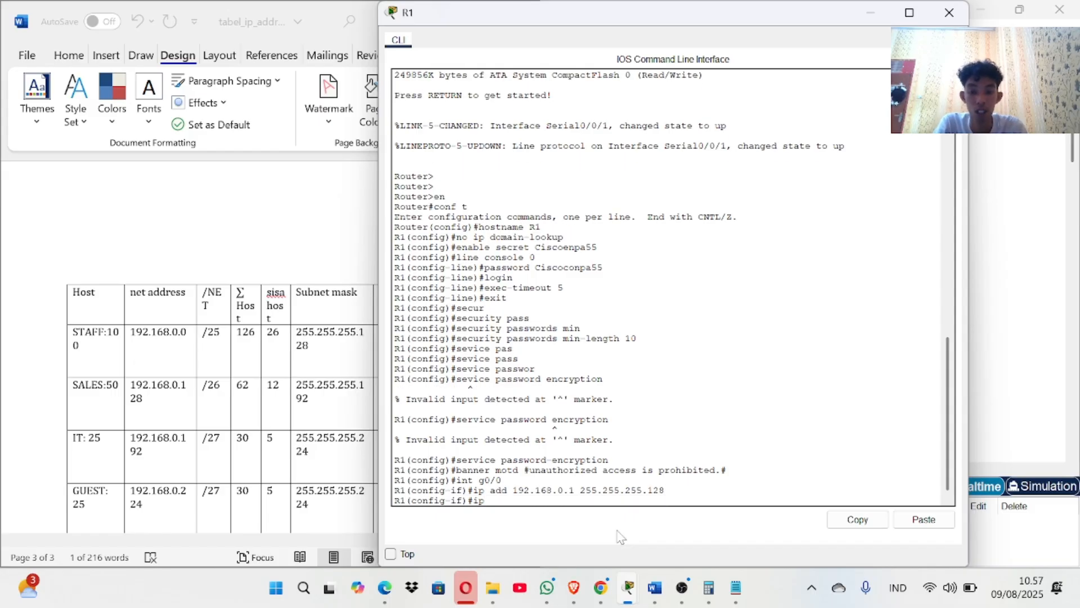
type("v6 add")
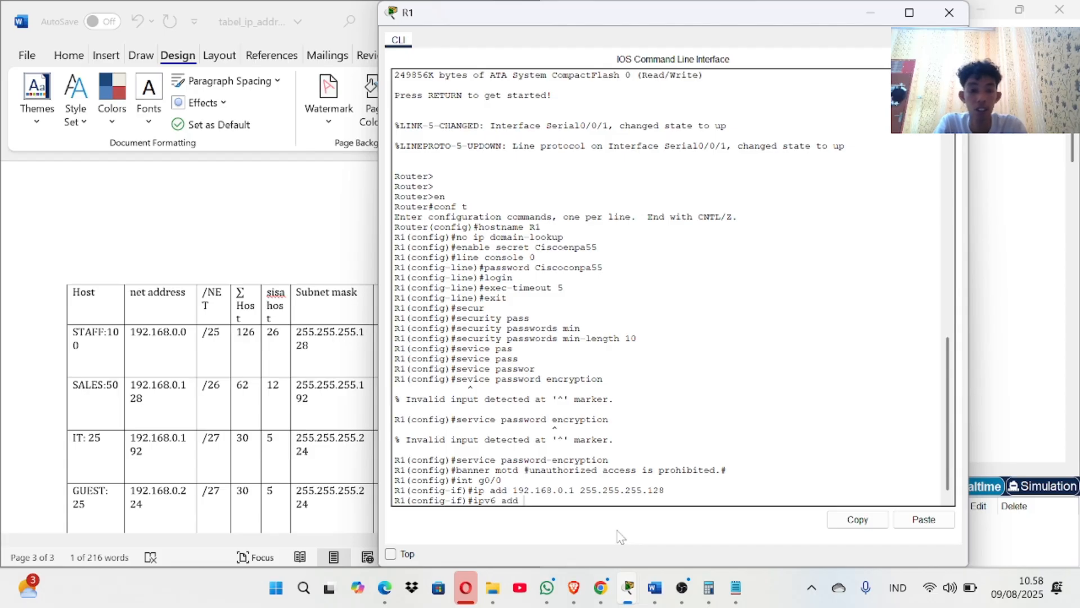
type("ress")
left_click(235, 274)
scroll(235, 277, "up", 20)
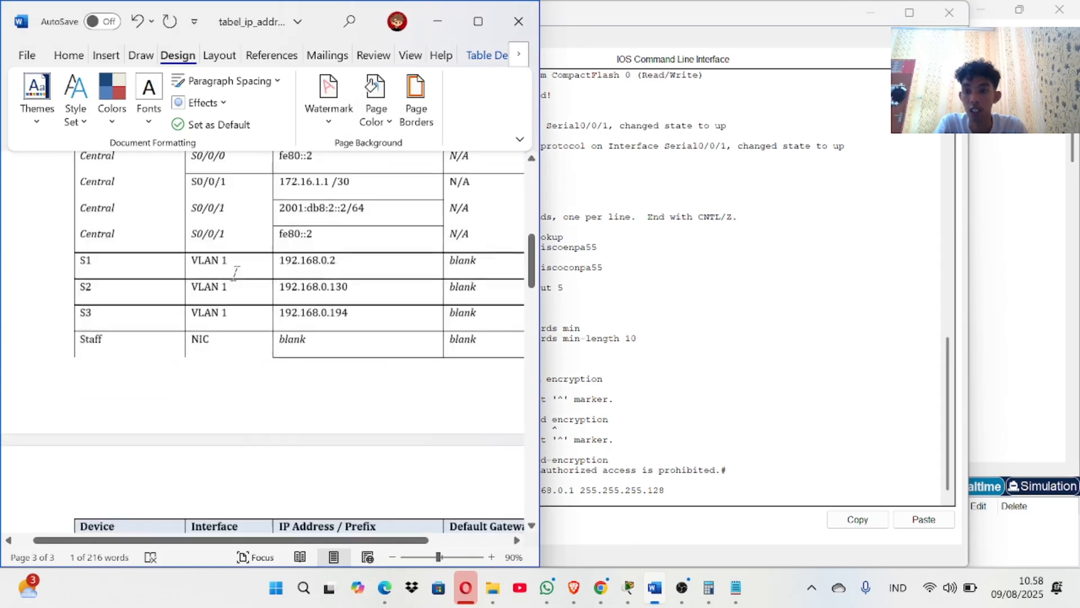
scroll(235, 274, "up", 5)
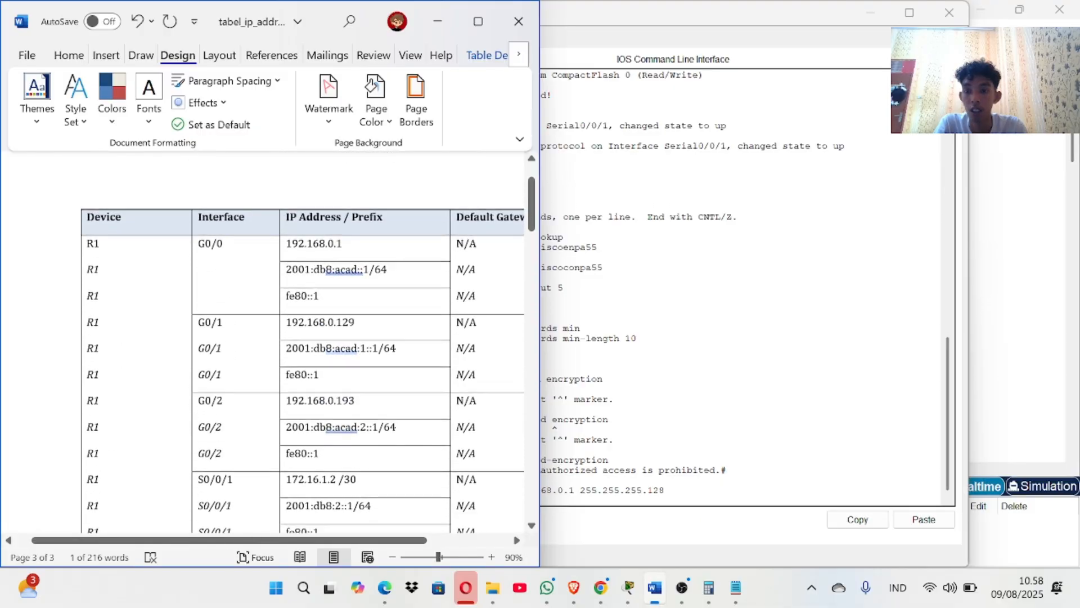
left_click_drag(287, 269, 387, 269)
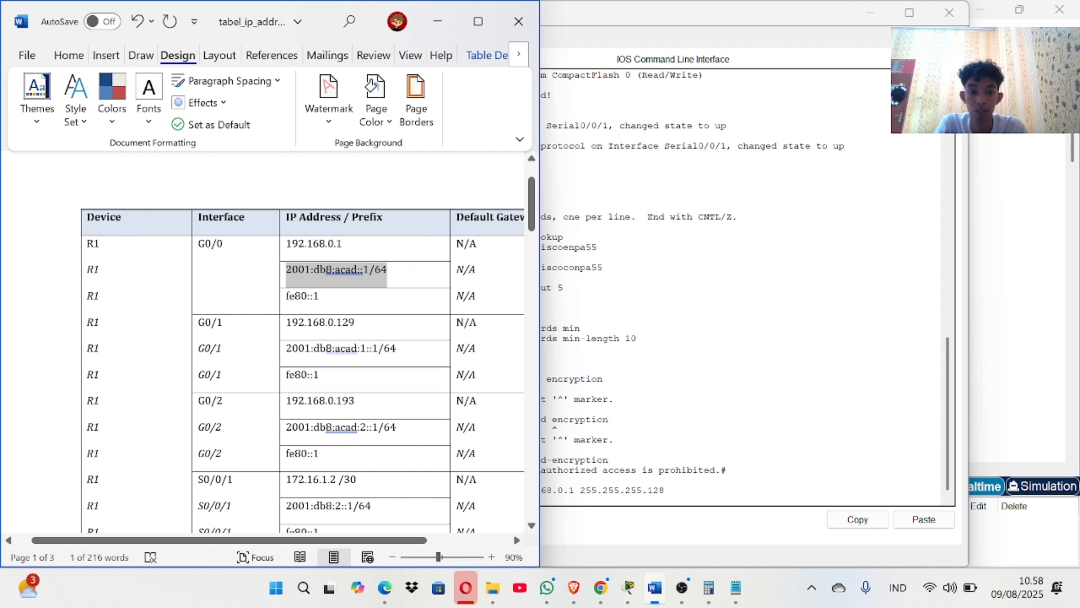
right_click(395, 271)
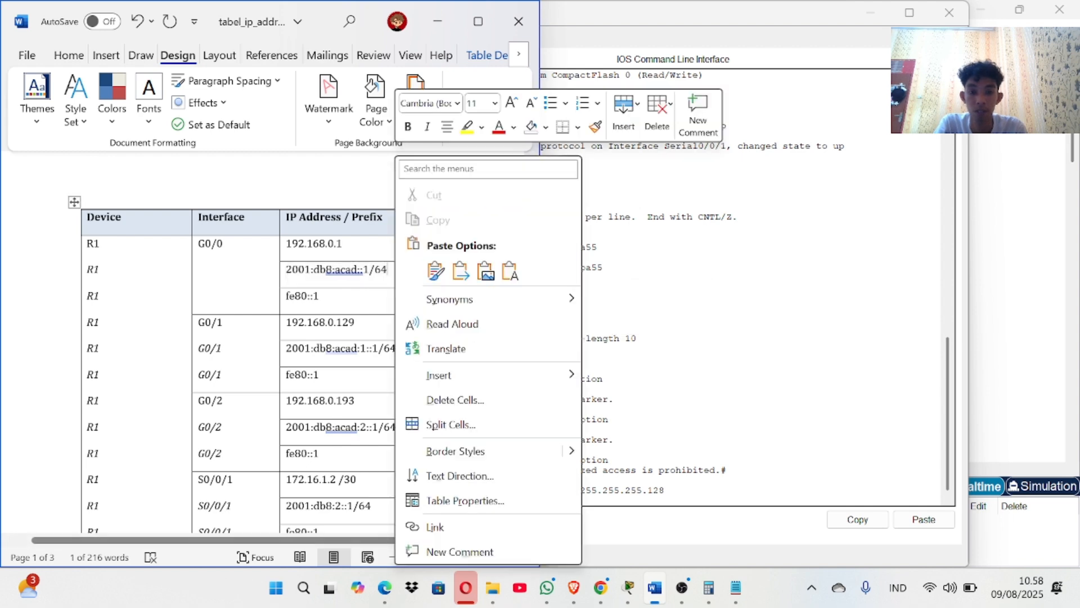
left_click(363, 269)
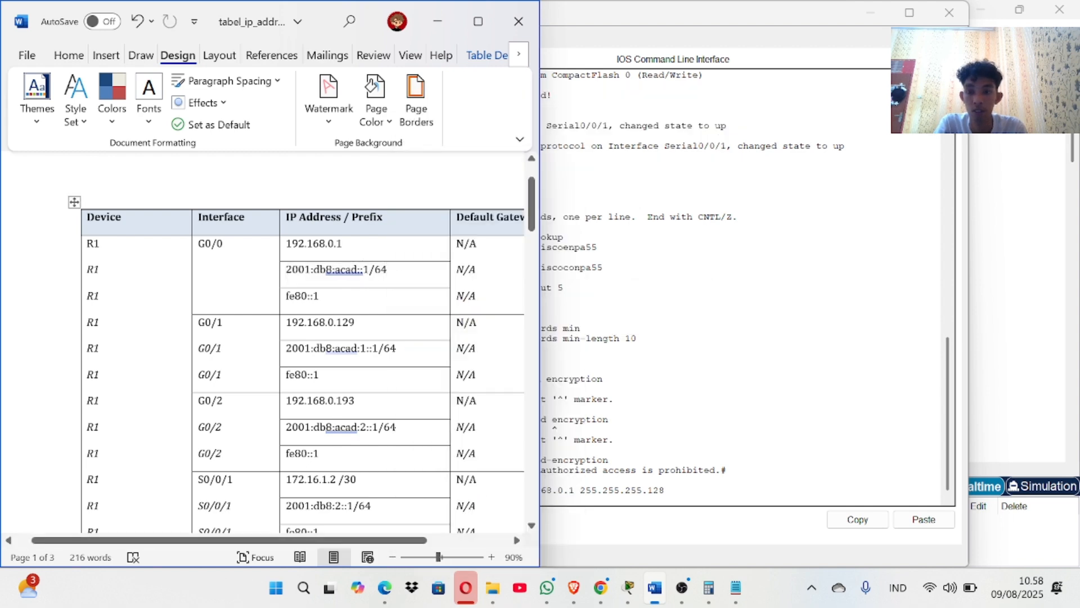
left_click_drag(286, 270, 387, 270)
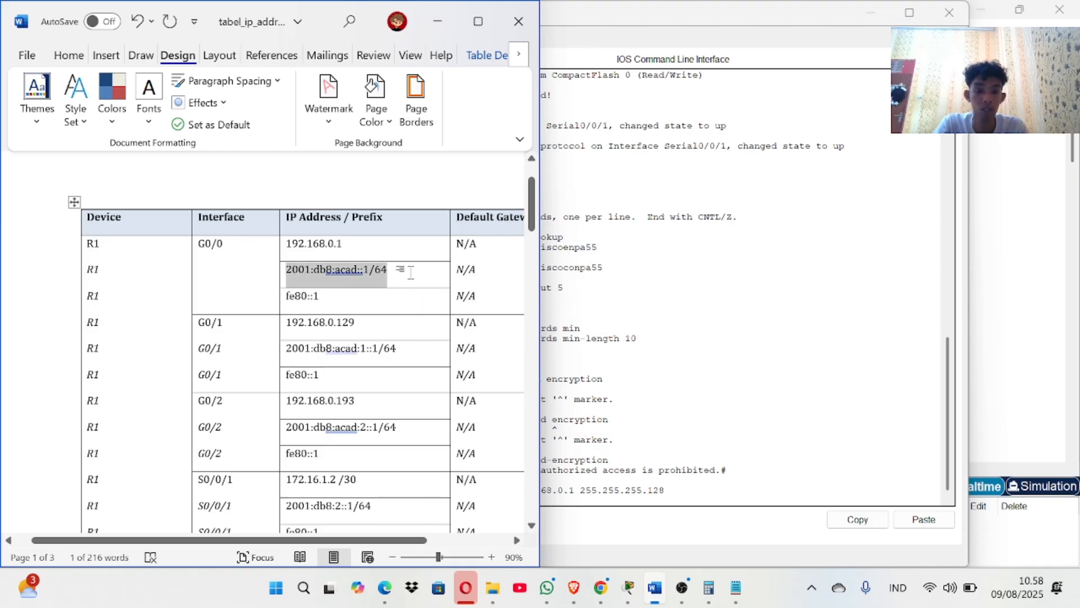
left_click(560, 535)
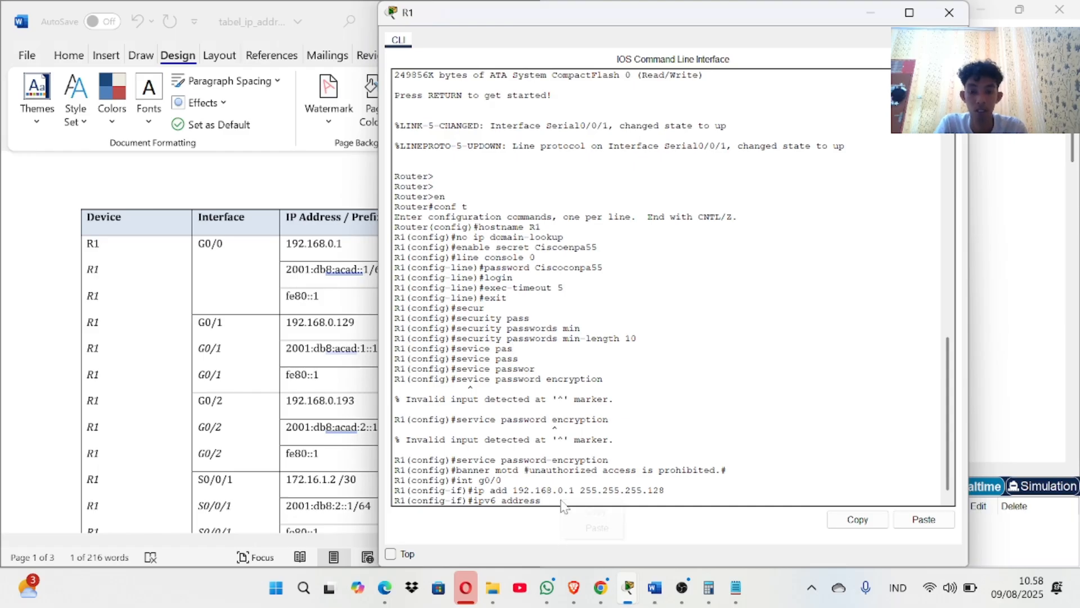
right_click(561, 501)
left_click(597, 528)
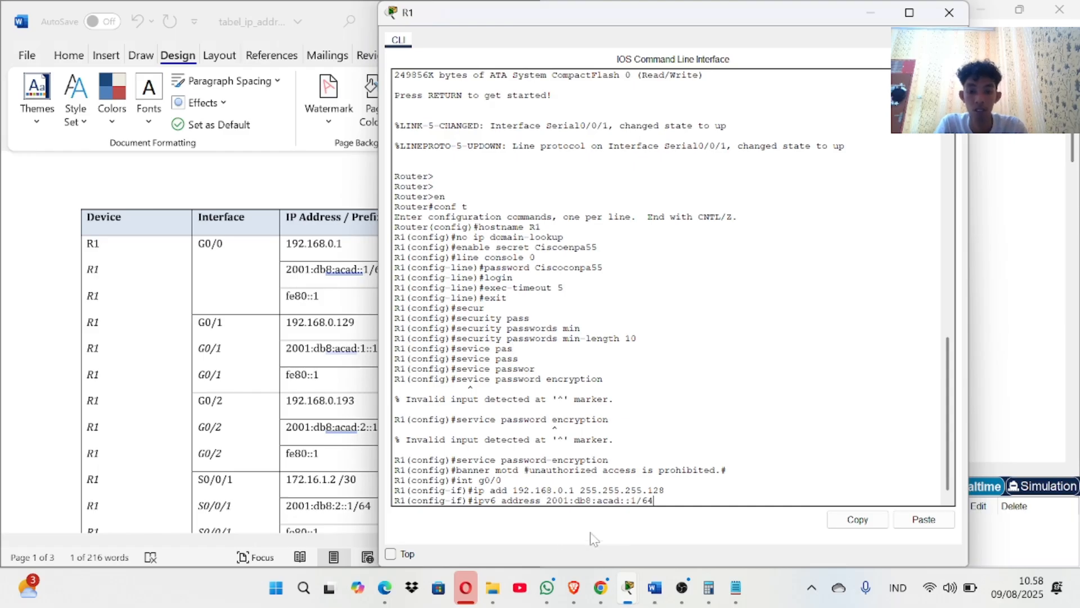
key("Return")
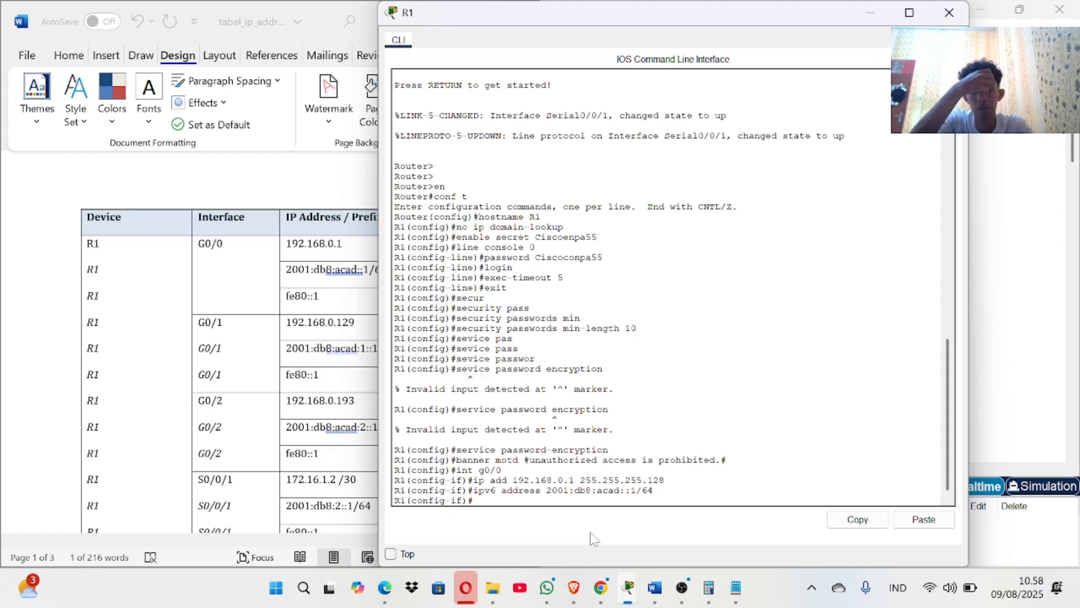
Enable GigabitEthernet0/0 with no shutdown and exit to global configuration.
scroll(307, 202, "down", 3)
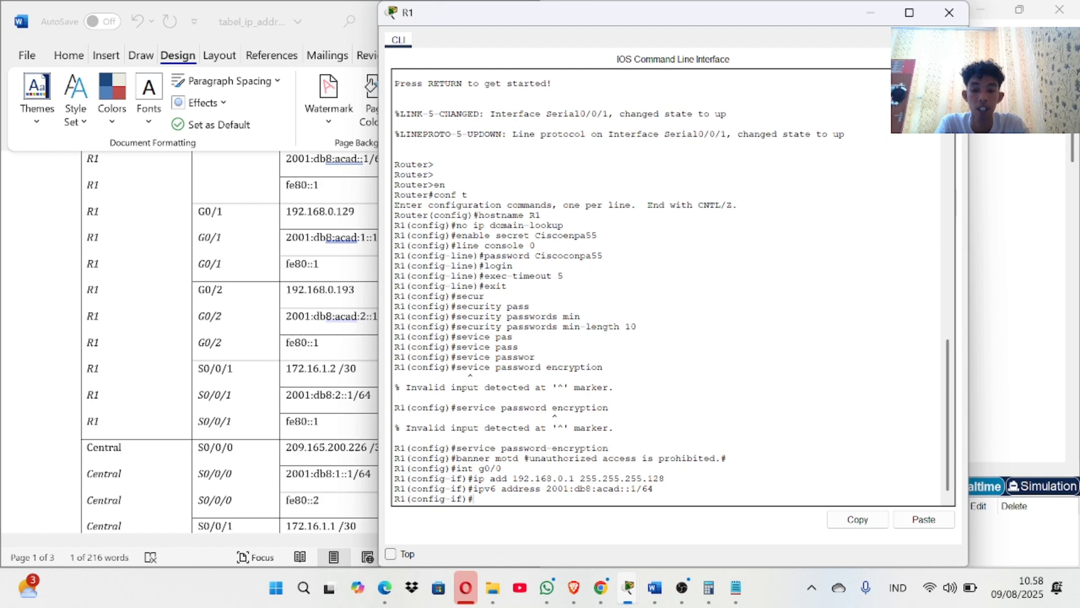
type("n")
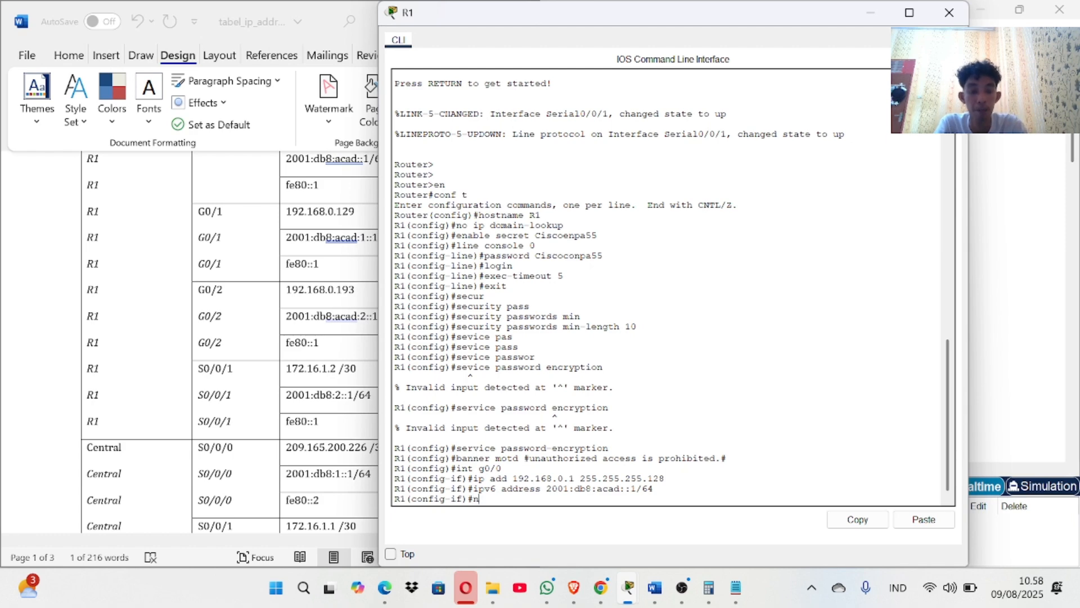
type("o shut")
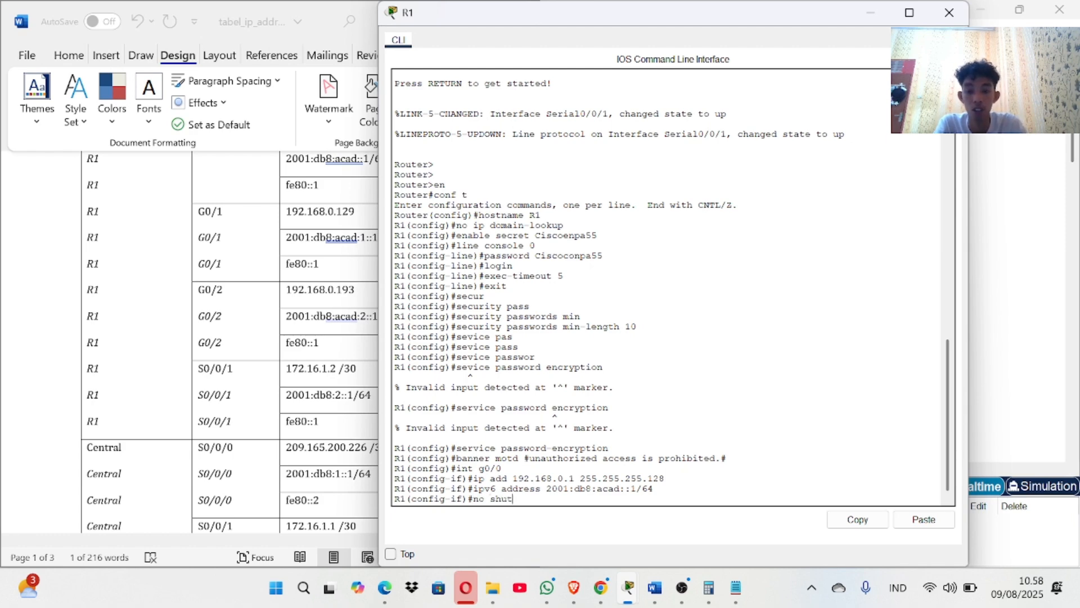
type("dw")
key("BackSpace")
key("BackSpace")
key("BackSpace")
key("Return")
key("Return")
key("Return")
key("Return")
key("Return")
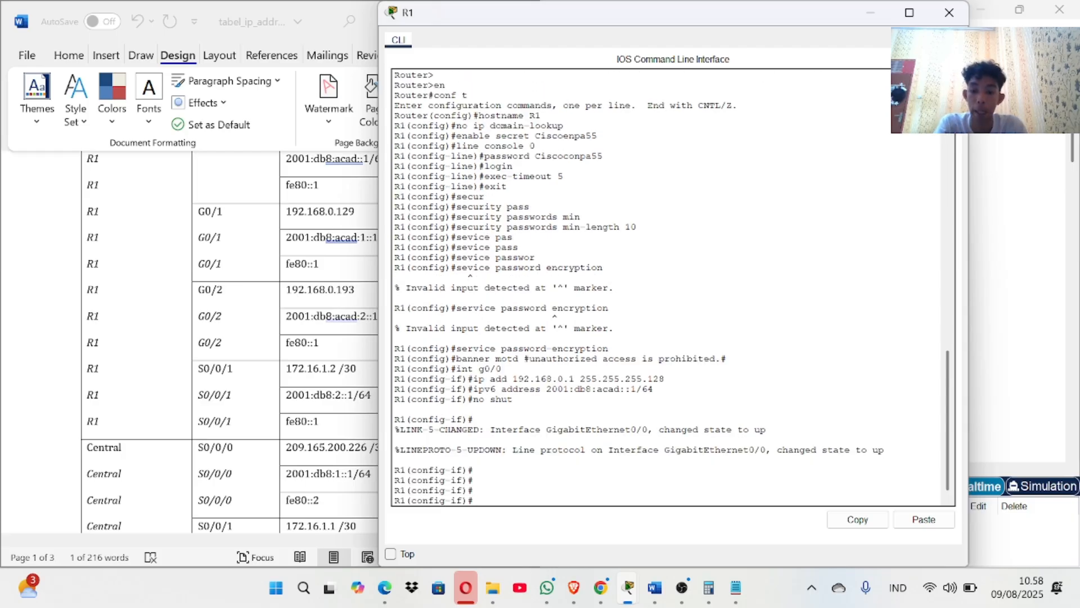
type("exit")
key("Return")
key("Return")
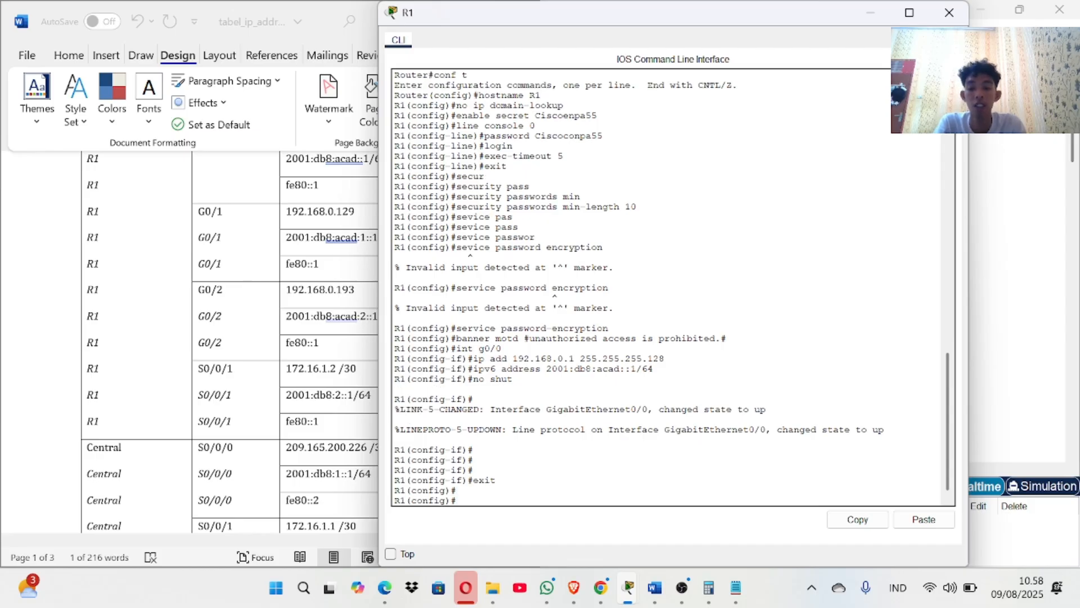
key("Return")
Enter interface G0/1 and paste the address 192.168.0.129 from the address table after 'ip add'.
type("in")
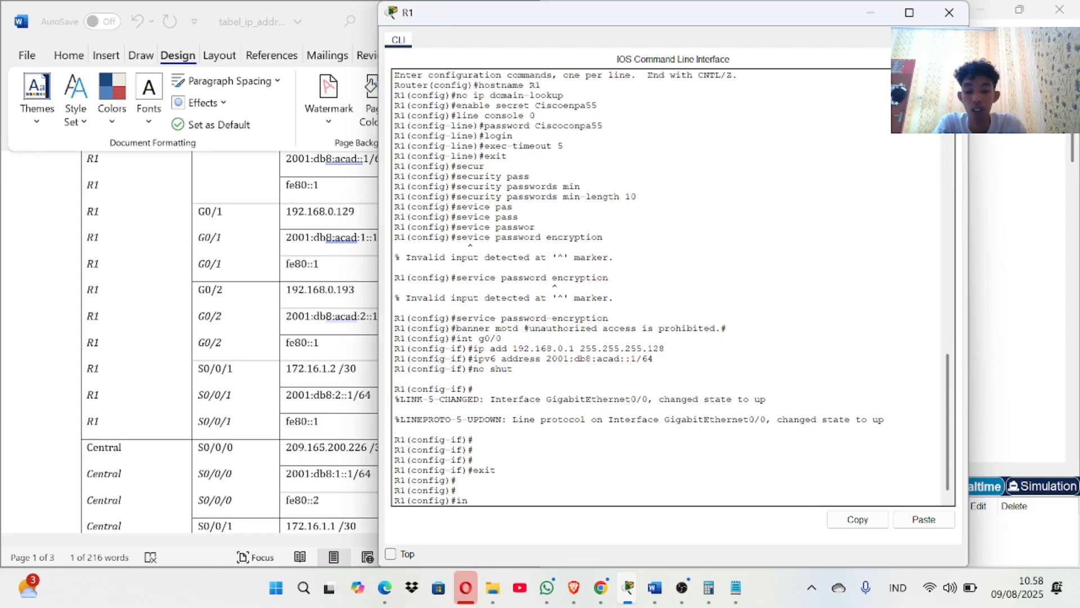
type("t g0/1")
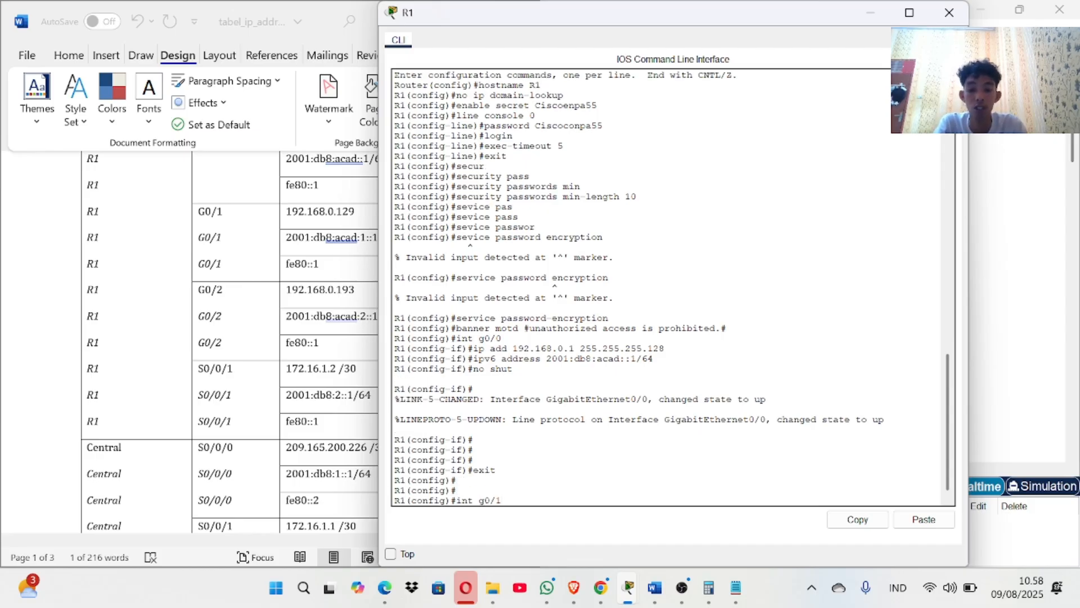
key("Return")
type("ip")
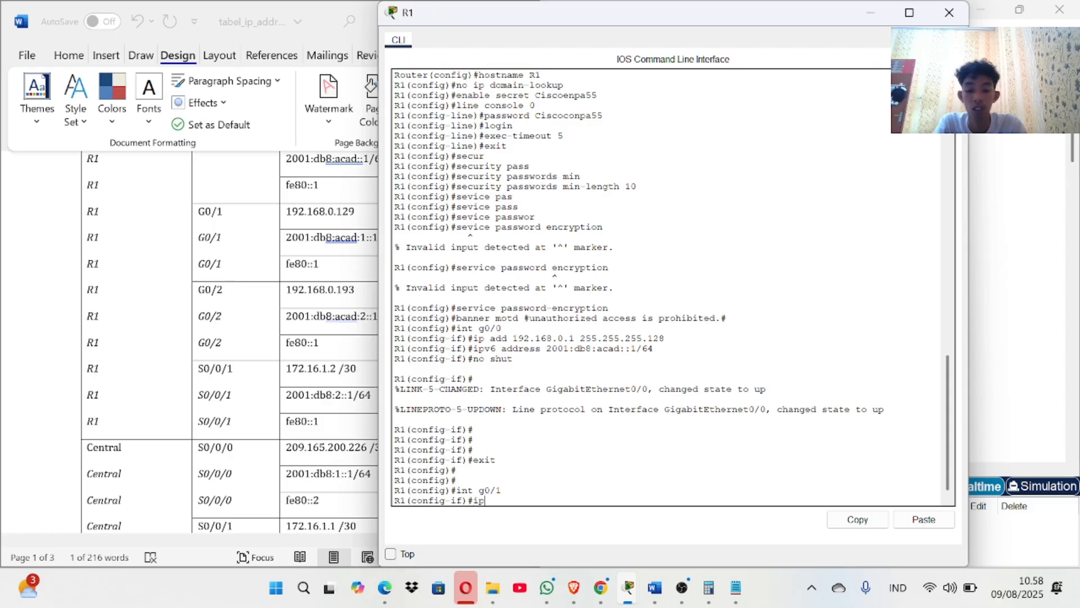
type(" add")
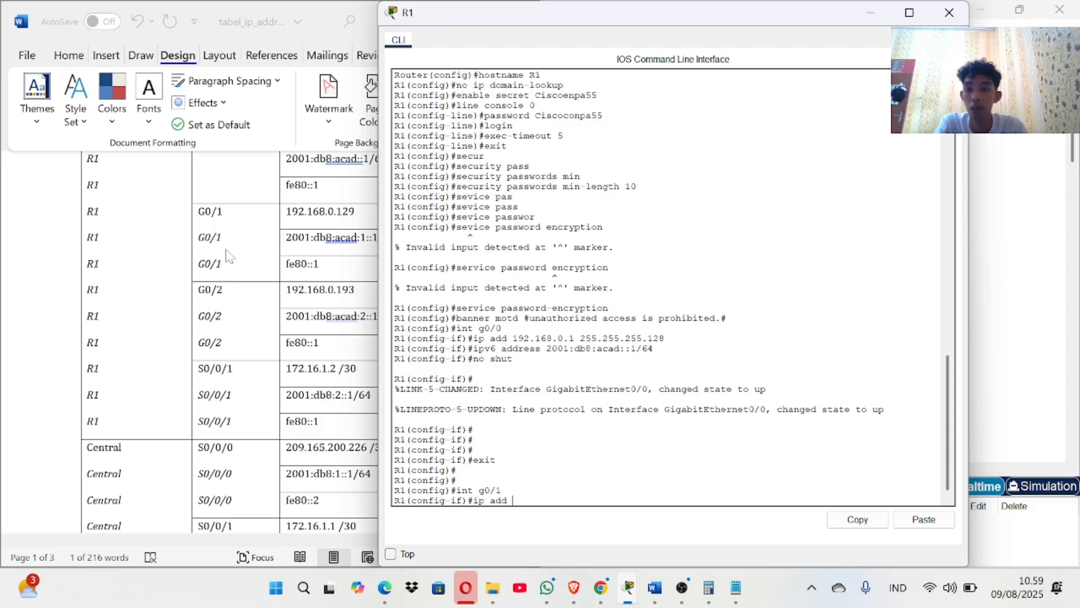
scroll(229, 251, "up", 3)
scroll(229, 246, "down", 3)
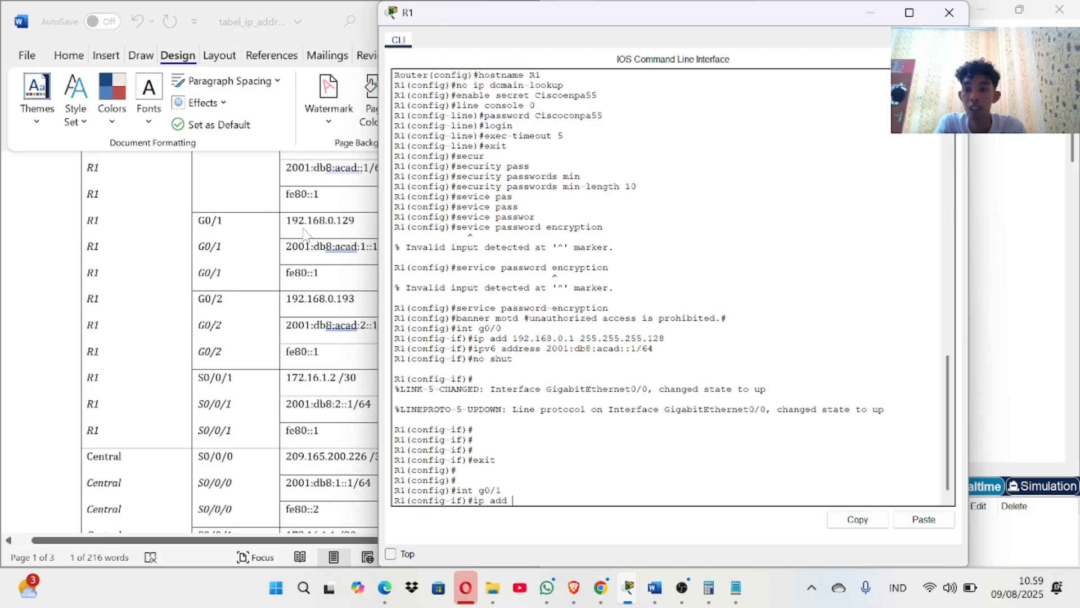
left_click(287, 219)
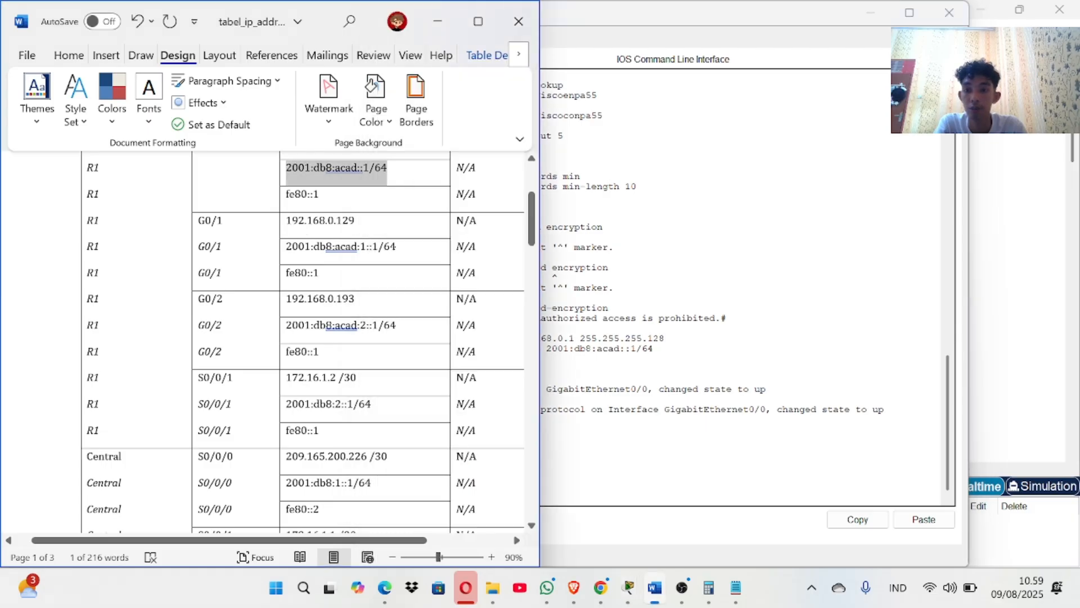
left_click_drag(291, 220, 355, 220)
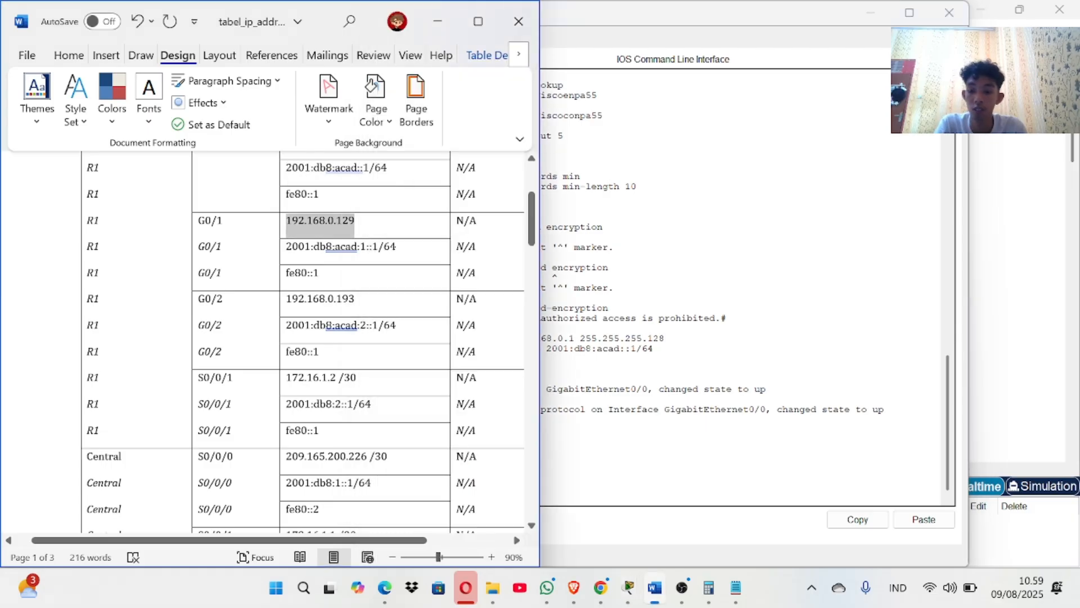
left_click(560, 449)
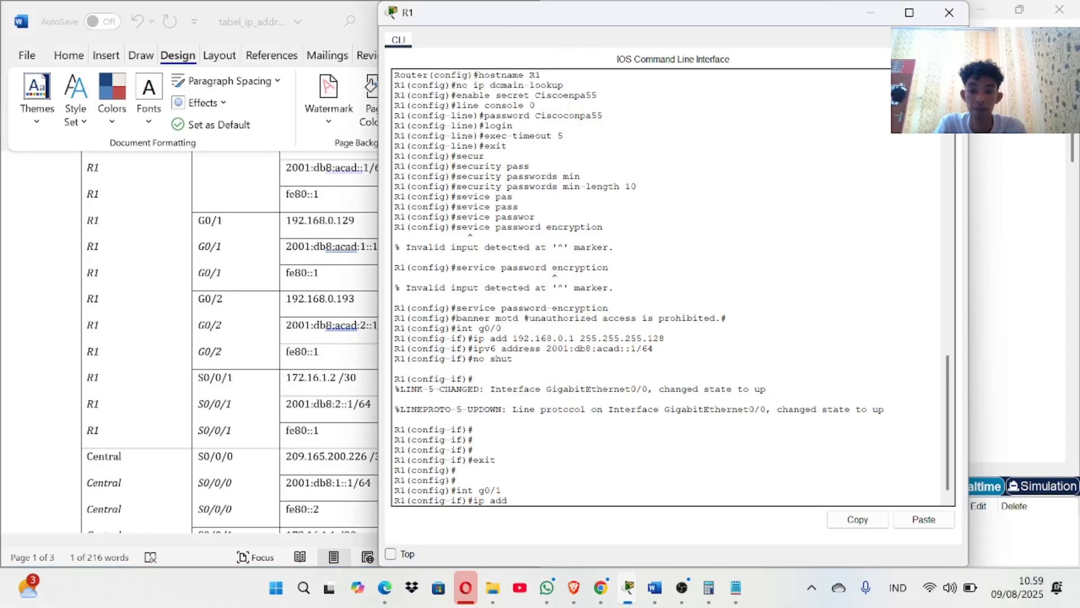
right_click(535, 506)
left_click(567, 529)
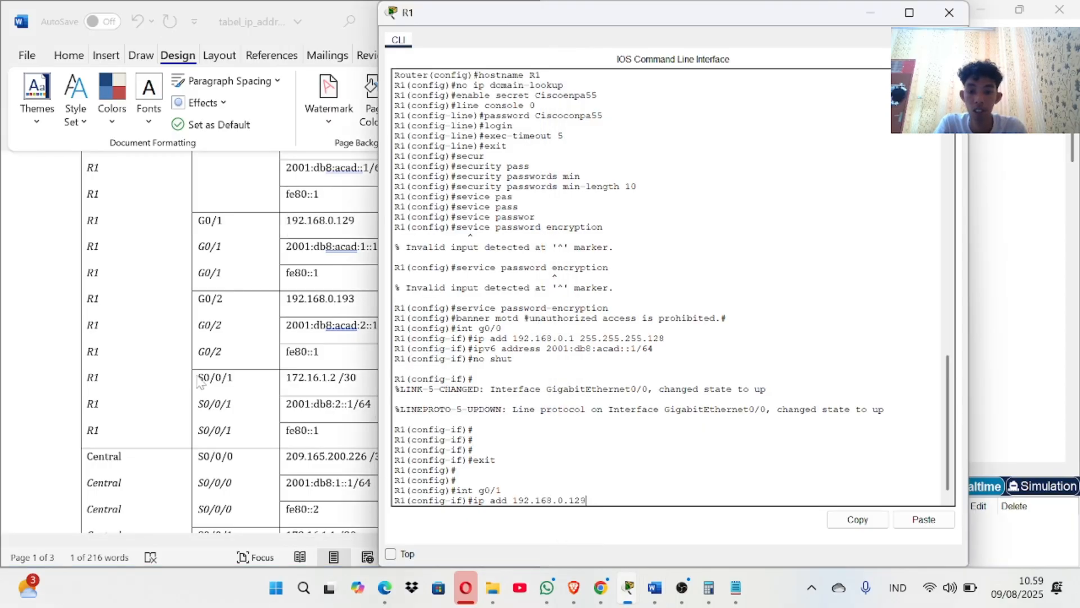
Paste the SALES subnet mask 255.255.255.192 to apply the G0/1 address, then start the ipv6 address command.
scroll(197, 383, "down", 10)
scroll(198, 382, "down", 10)
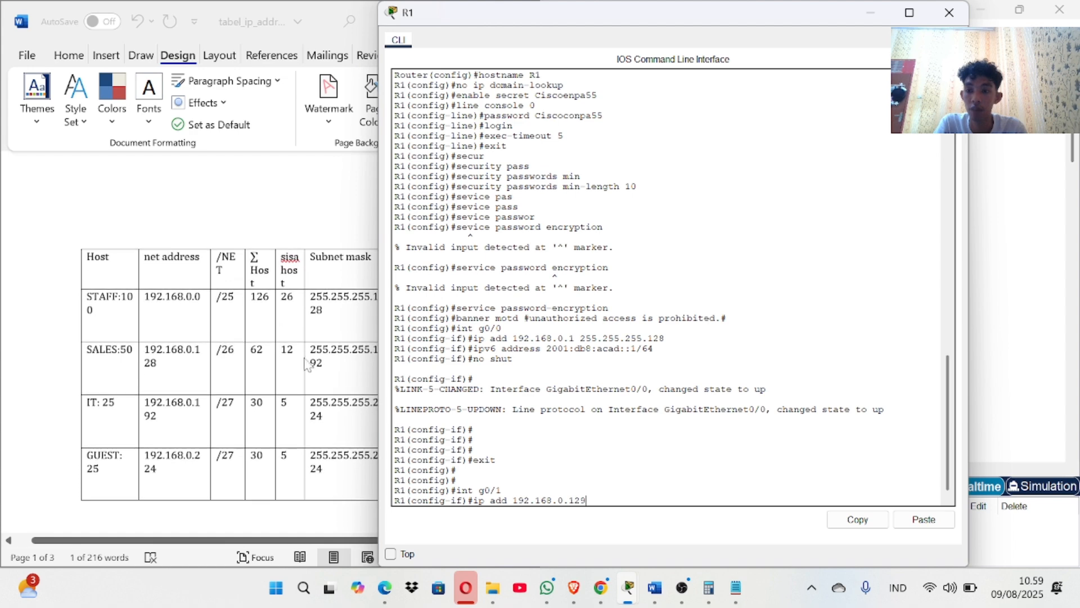
left_click(315, 347)
double_click(315, 348)
key("super+c")
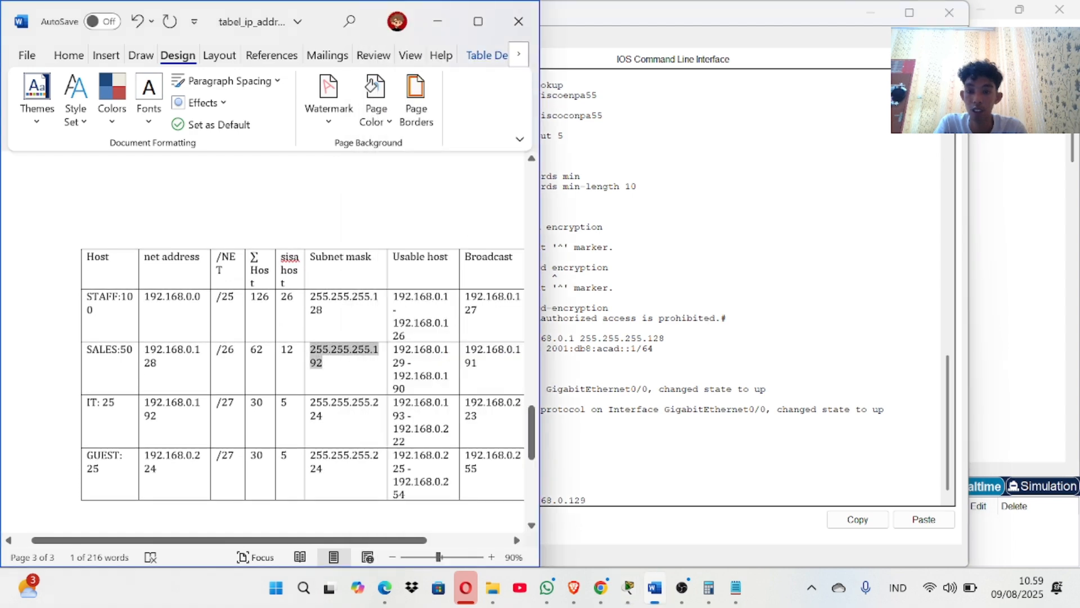
left_click_drag(562, 439, 562, 490)
right_click(602, 503)
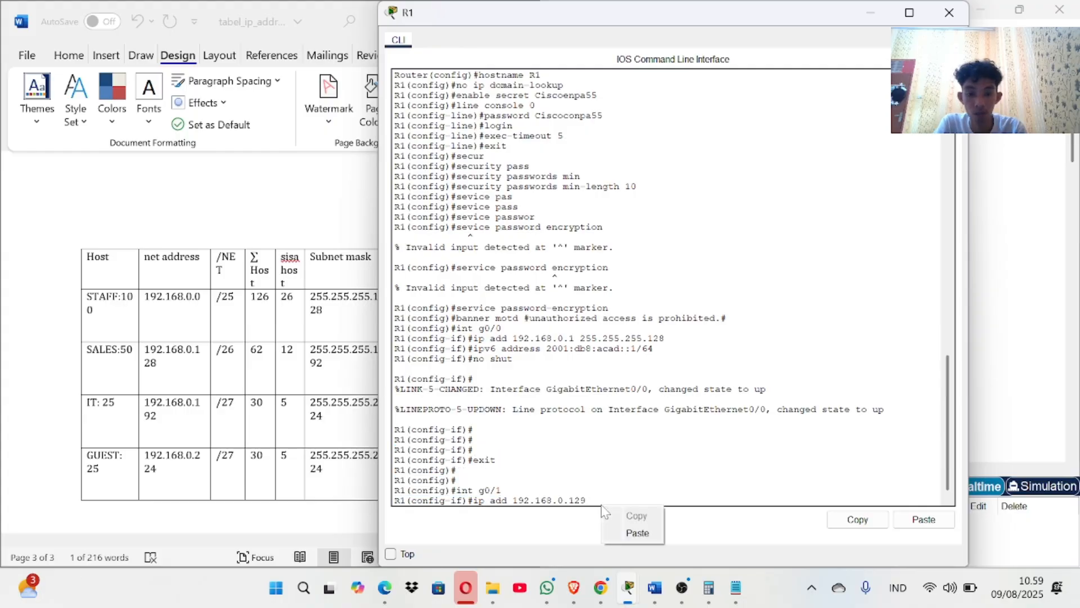
left_click(596, 501)
right_click(599, 501)
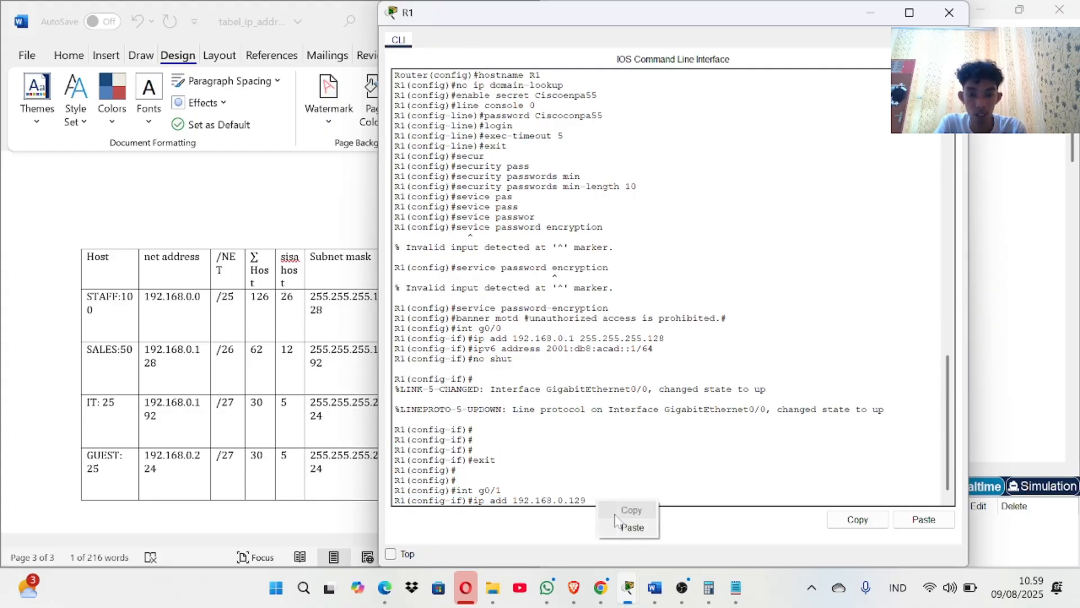
left_click(629, 525)
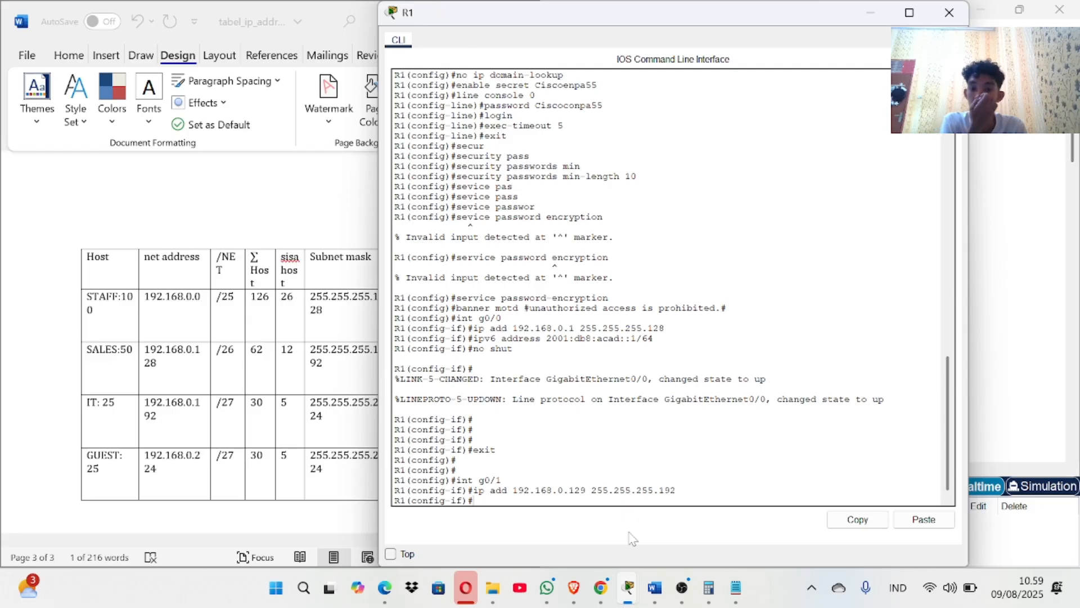
type("ipv6 address")
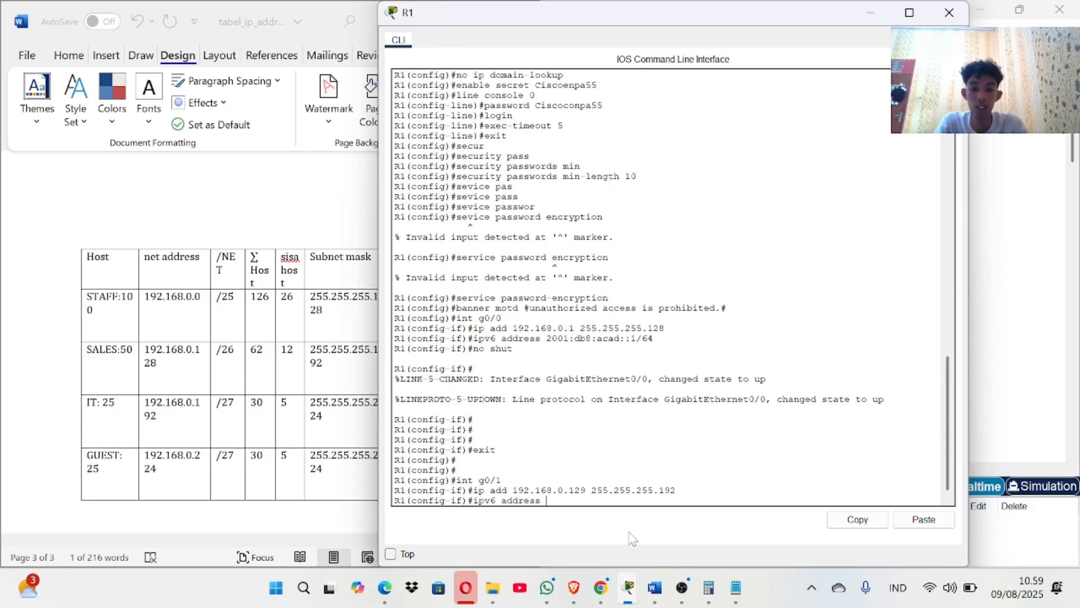
Select the G0/1 IPv6 address 2001:db8:acad:1::1/64 in the address table document.
scroll(224, 380, "up", 8)
scroll(224, 380, "down", 2)
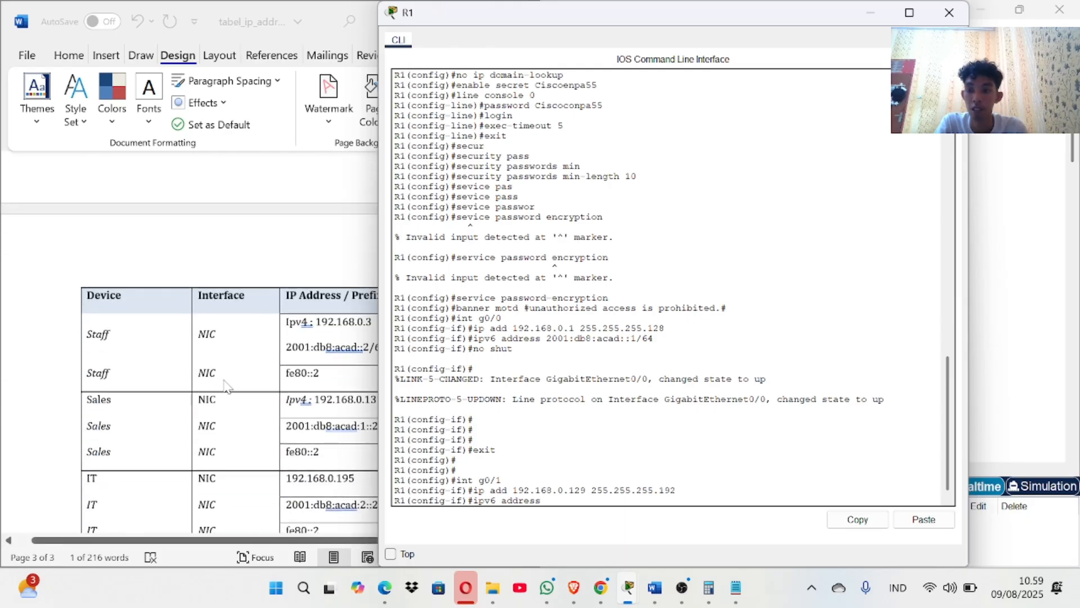
scroll(224, 386, "up", 10)
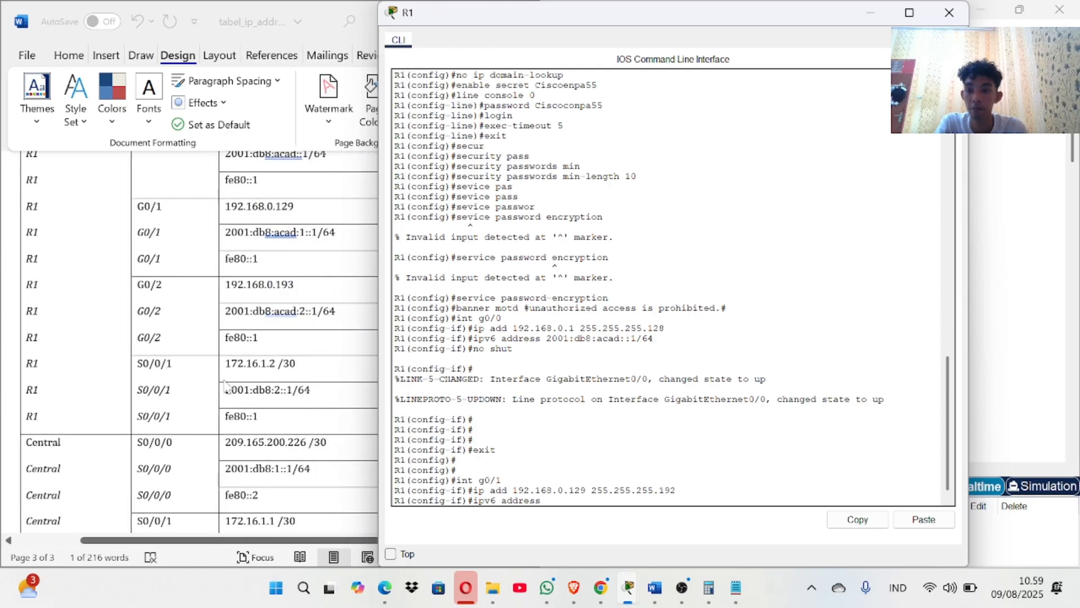
scroll(224, 386, "up", 2)
left_click(228, 293)
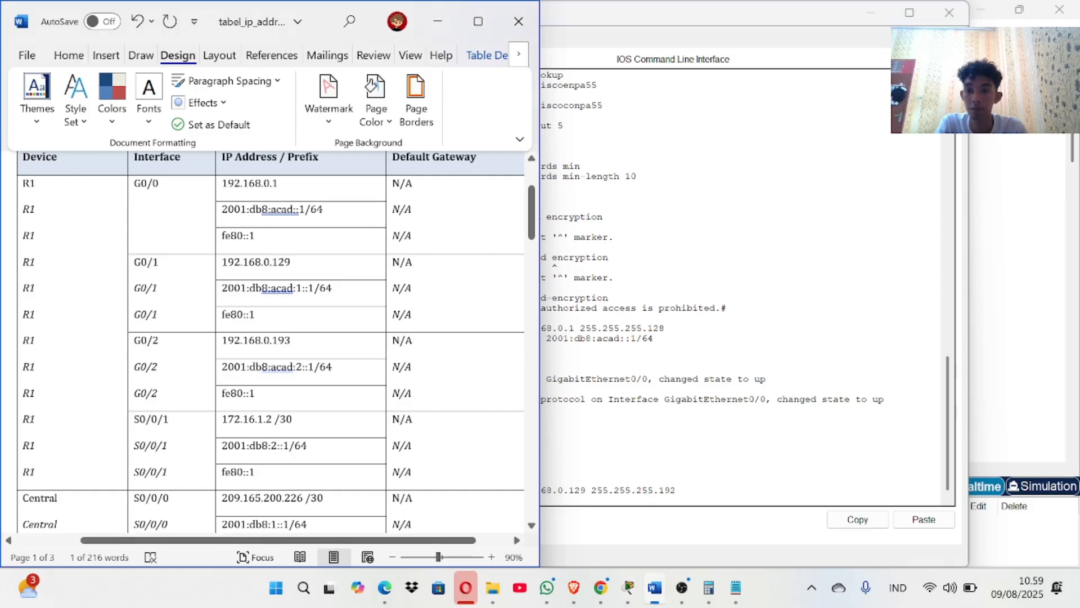
left_click_drag(221, 288, 333, 288)
left_click(344, 296)
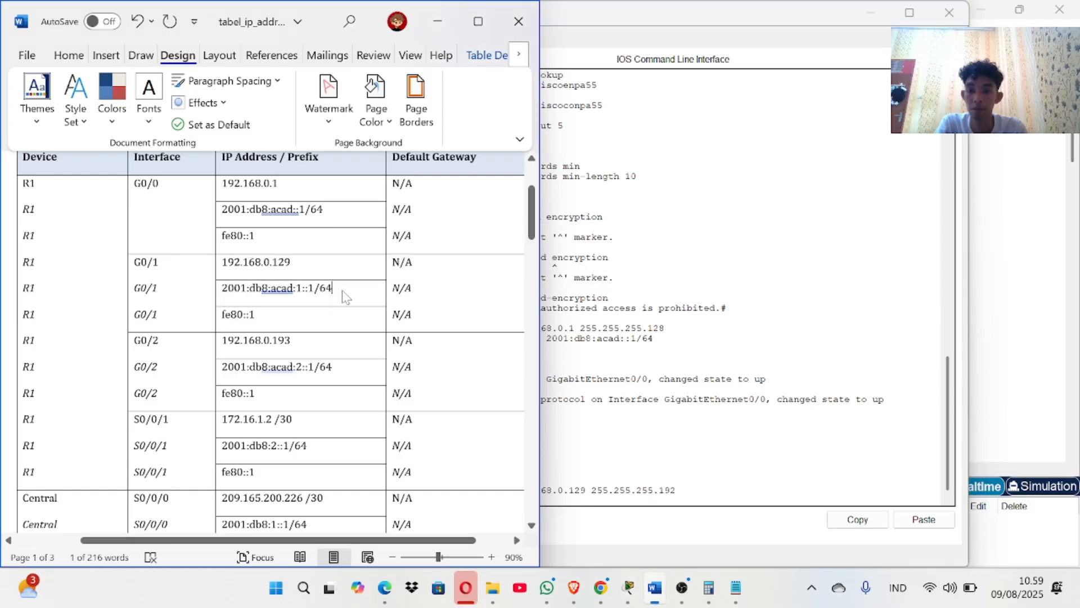
right_click(345, 296)
left_click(228, 298)
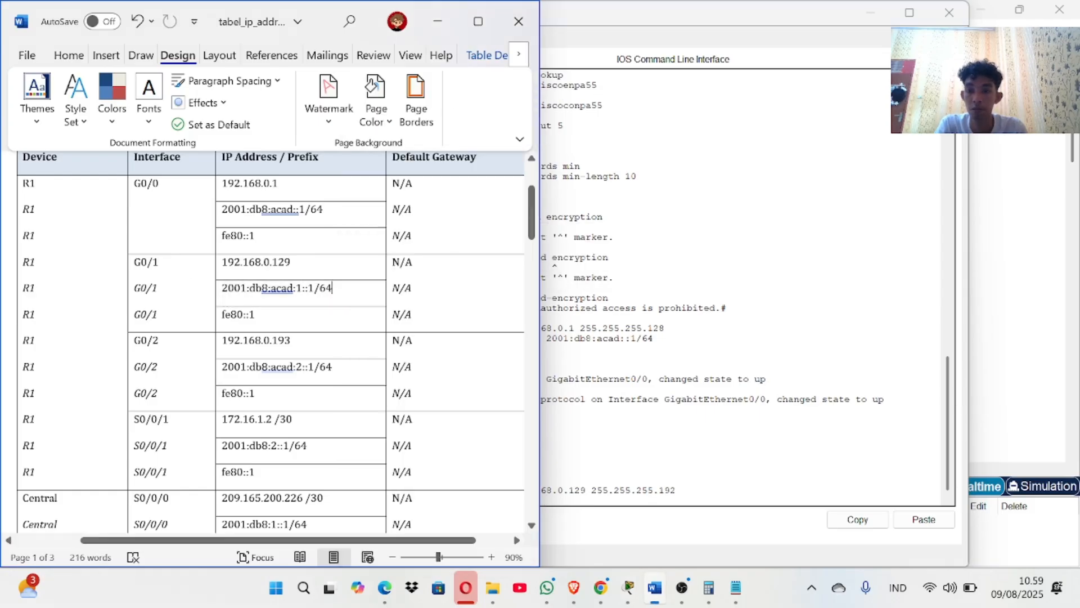
left_click(219, 289)
left_click(246, 290)
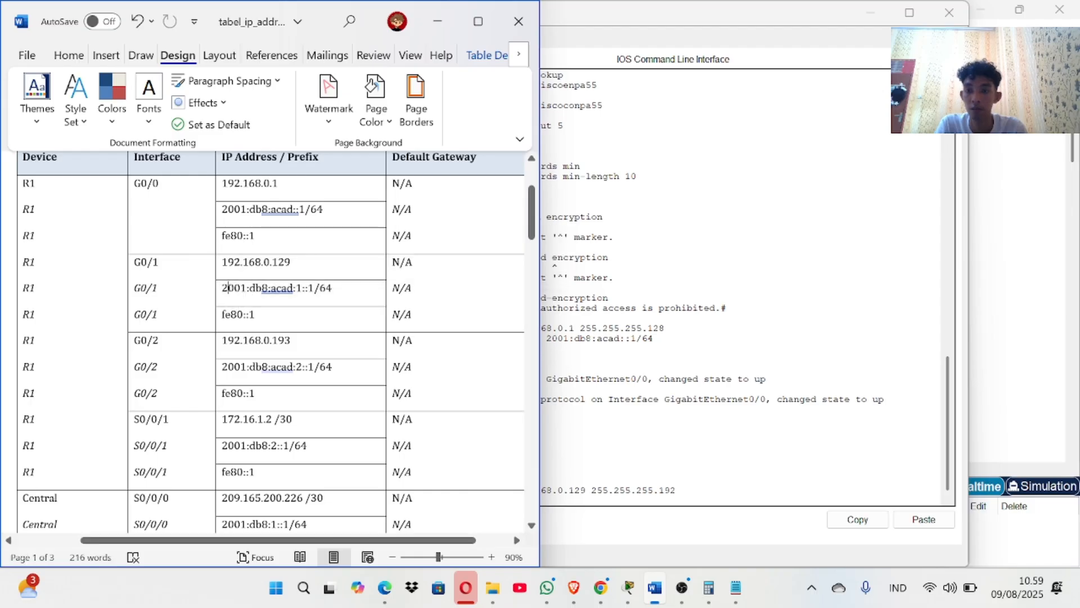
key("ctrl+z")
scroll(270, 338, "up", 10)
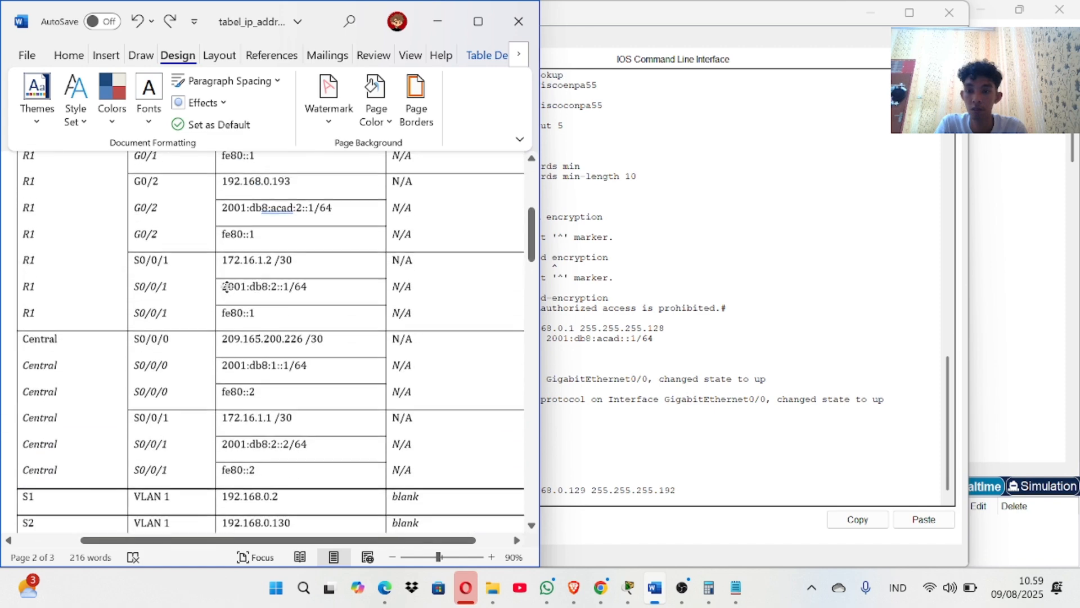
scroll(270, 338, "up", 2)
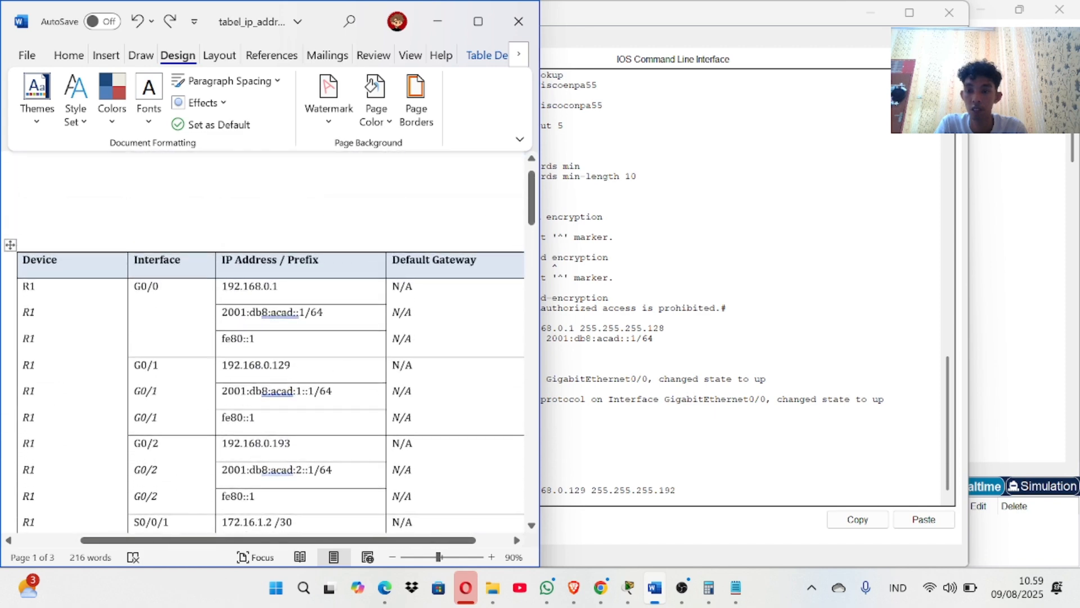
key("shift+End")
key("super+c")
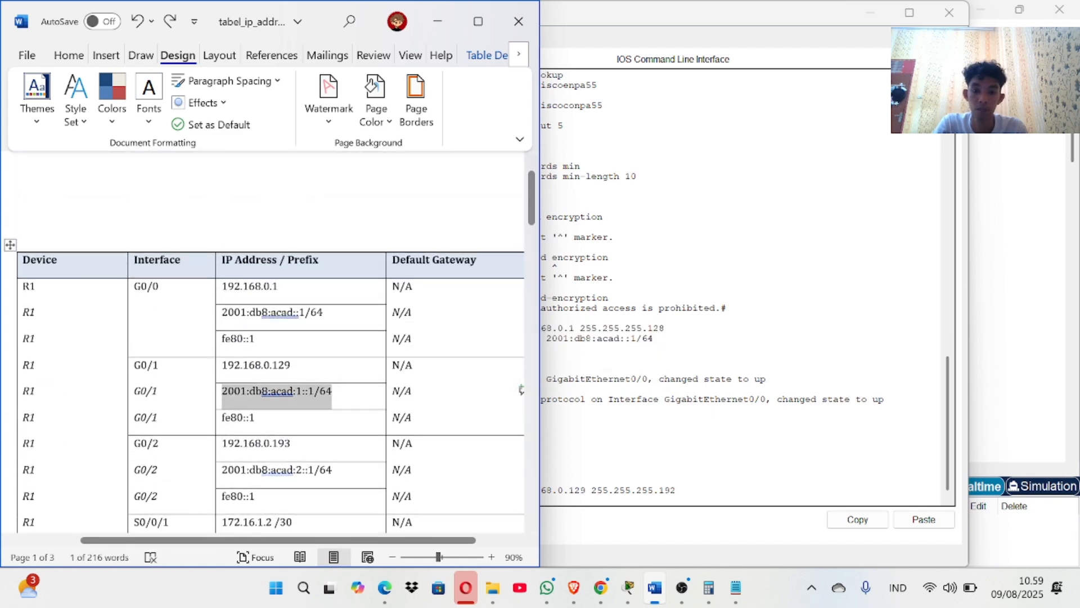
Paste 2001:db8:acad:1::1/64 into R1's CLI as G0/1's IPv6 address.
left_click(636, 509)
right_click(619, 506)
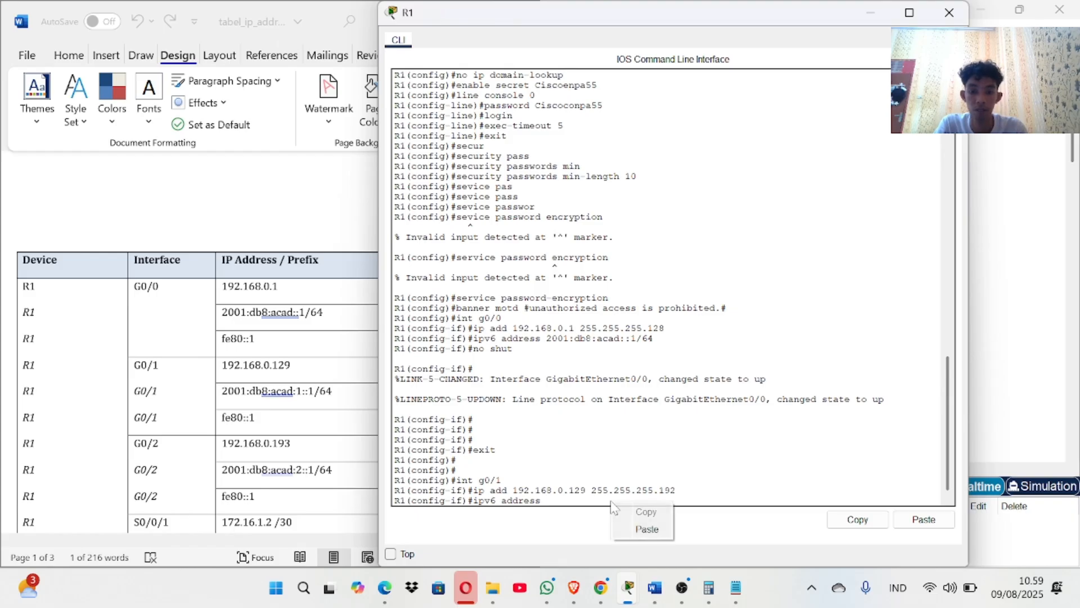
left_click(627, 527)
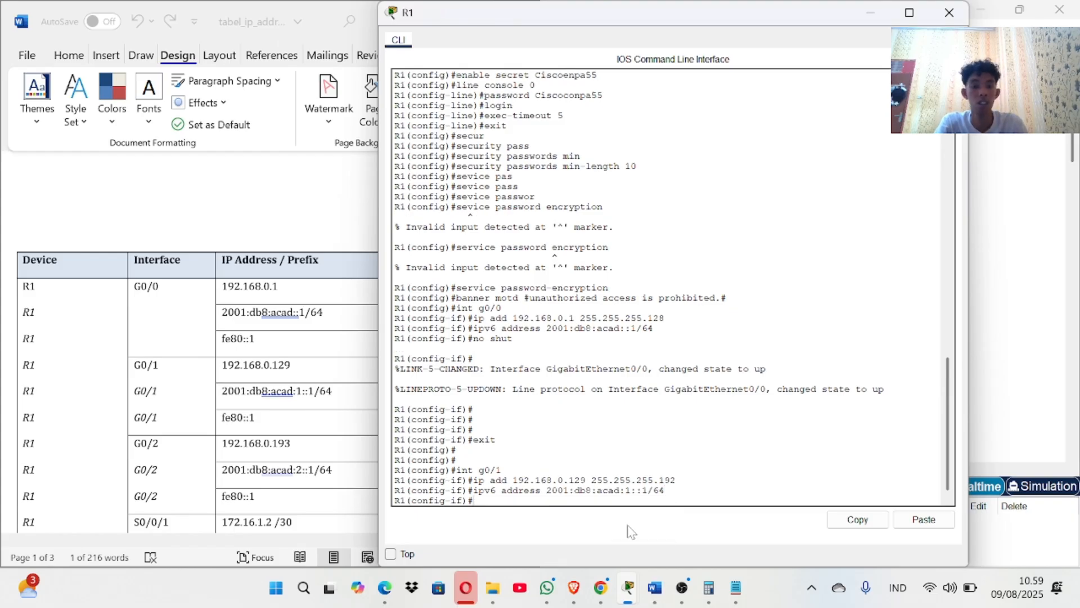
Bring G0/1 up with 'no shut' and return to the main Packet Tracer lab window.
type("no shut")
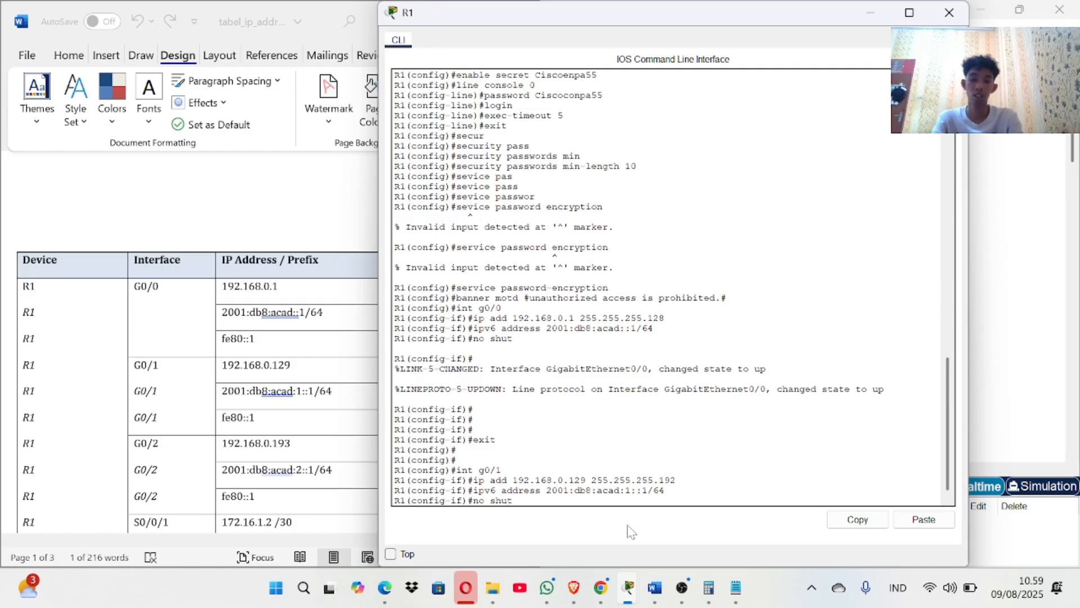
key("Return")
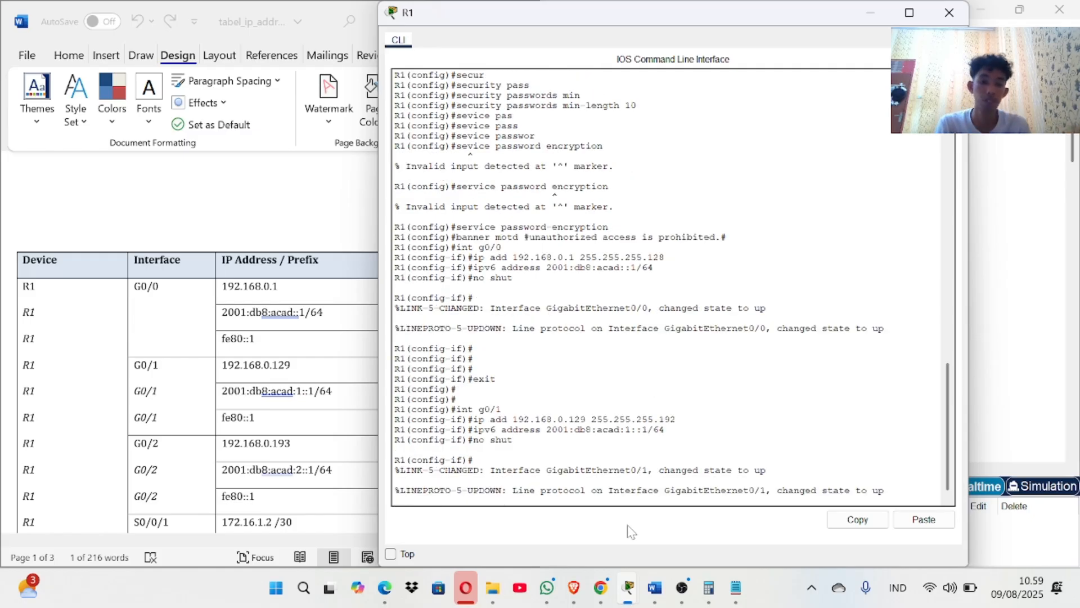
key("Return")
key("Return")
key("Return")
key("Return")
key("Return")
key("Return")
key("Return")
key("Return")
key("Return")
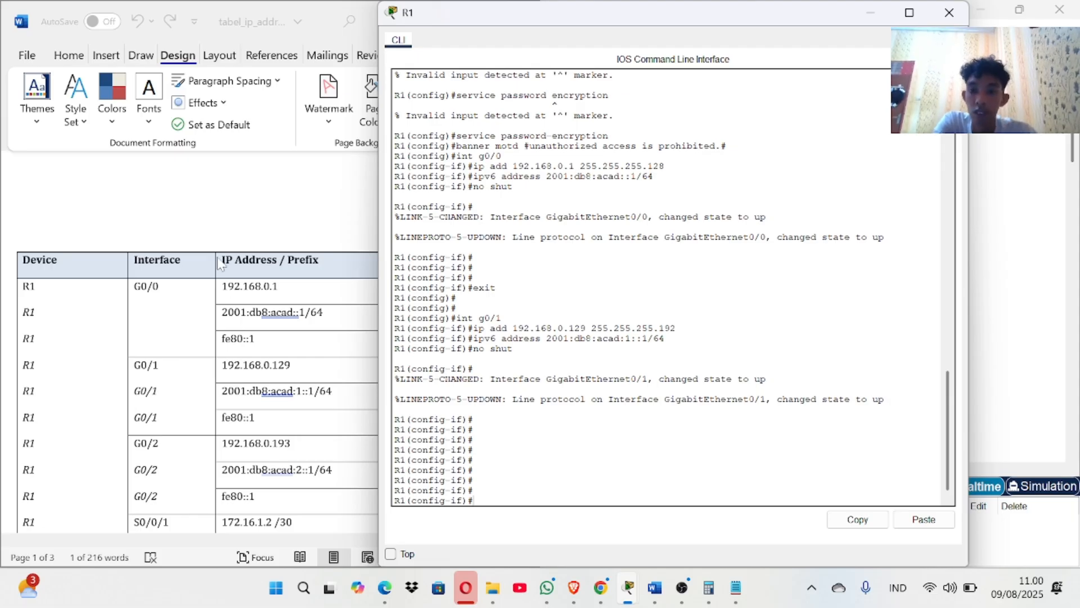
scroll(315, 400, "down", 1)
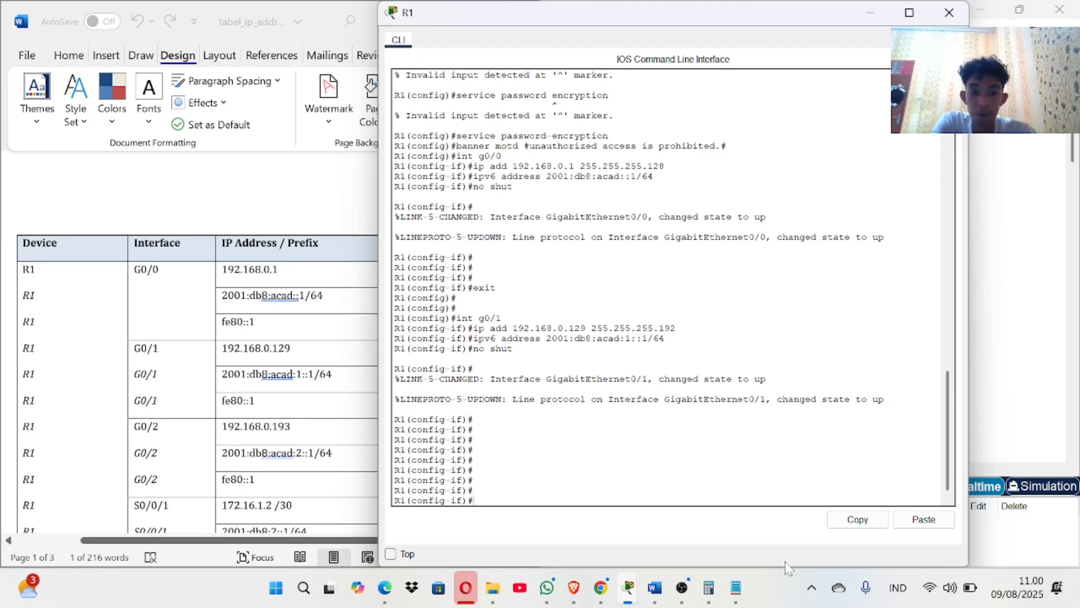
key("super+Tab")
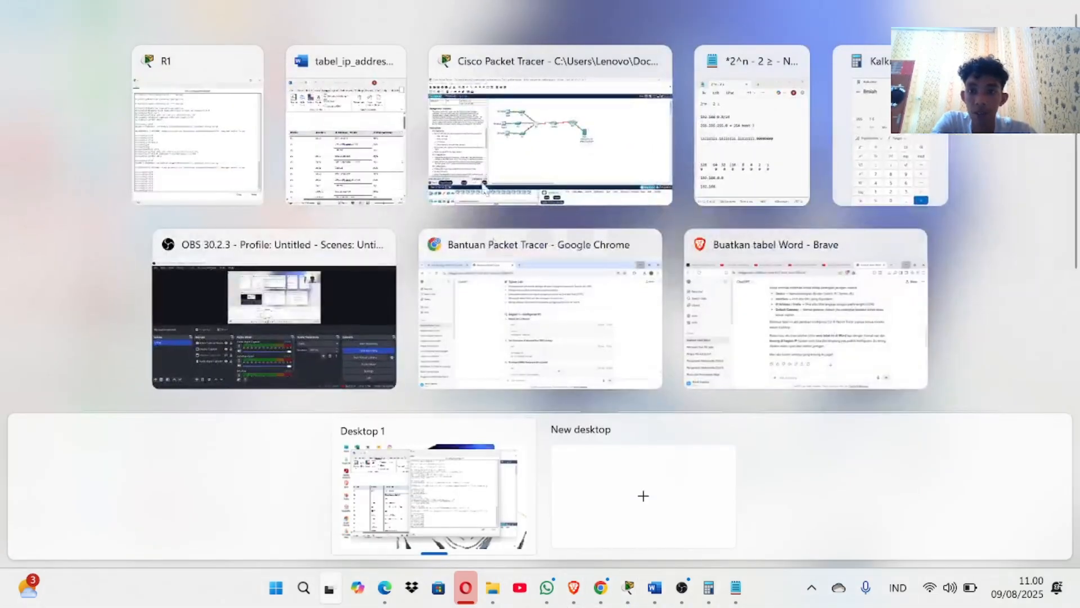
left_click(550, 135)
Scroll the Instructions pane down to the R1 SSH setup and failed-login blocking items.
scroll(214, 394, "down", 3)
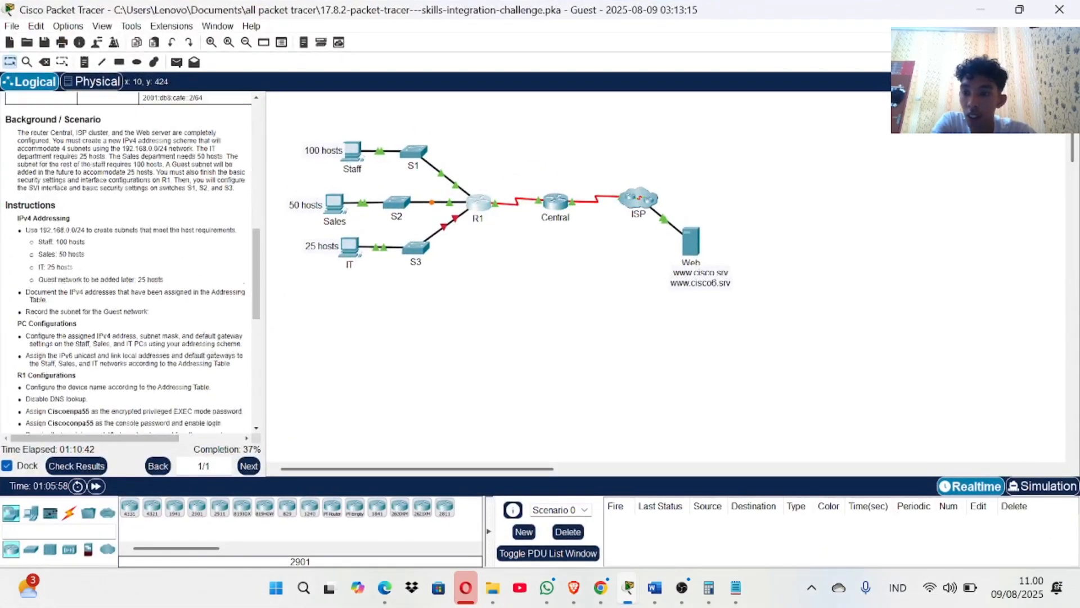
scroll(87, 388, "down", 3)
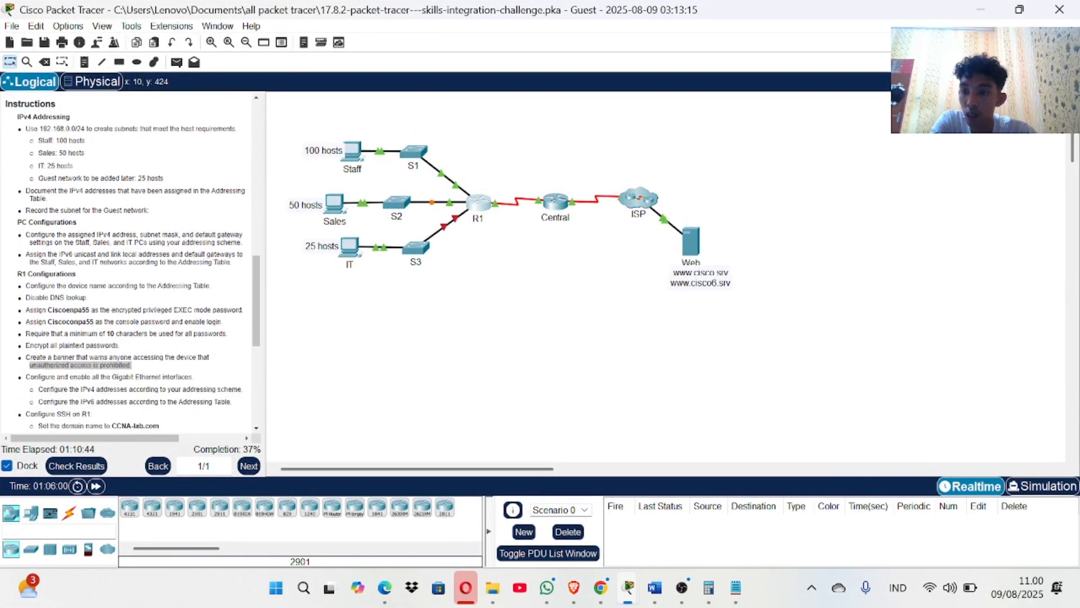
scroll(85, 387, "down", 1)
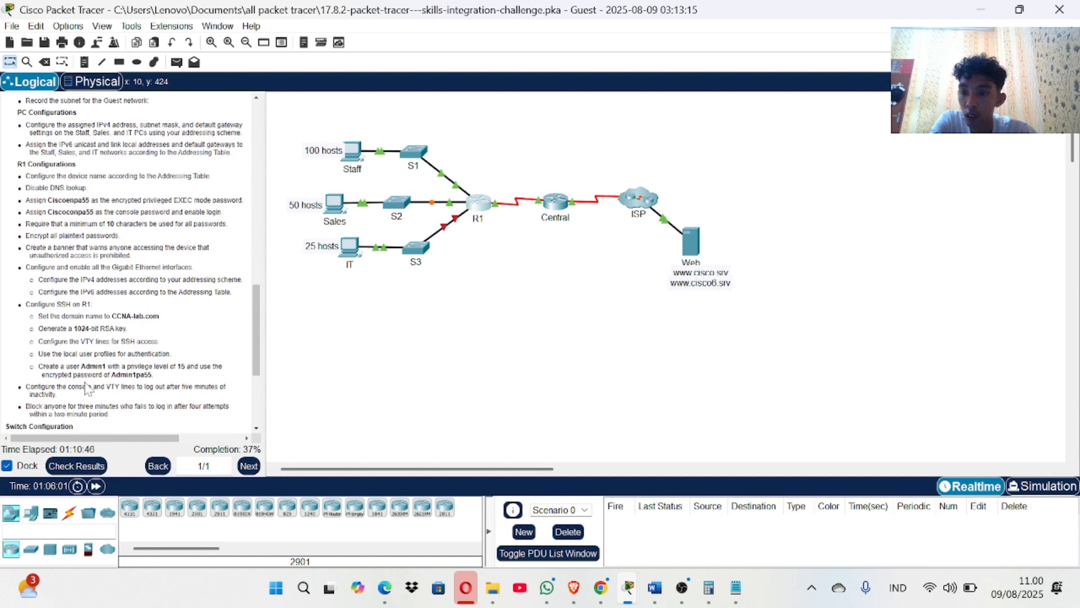
scroll(88, 388, "down", 1)
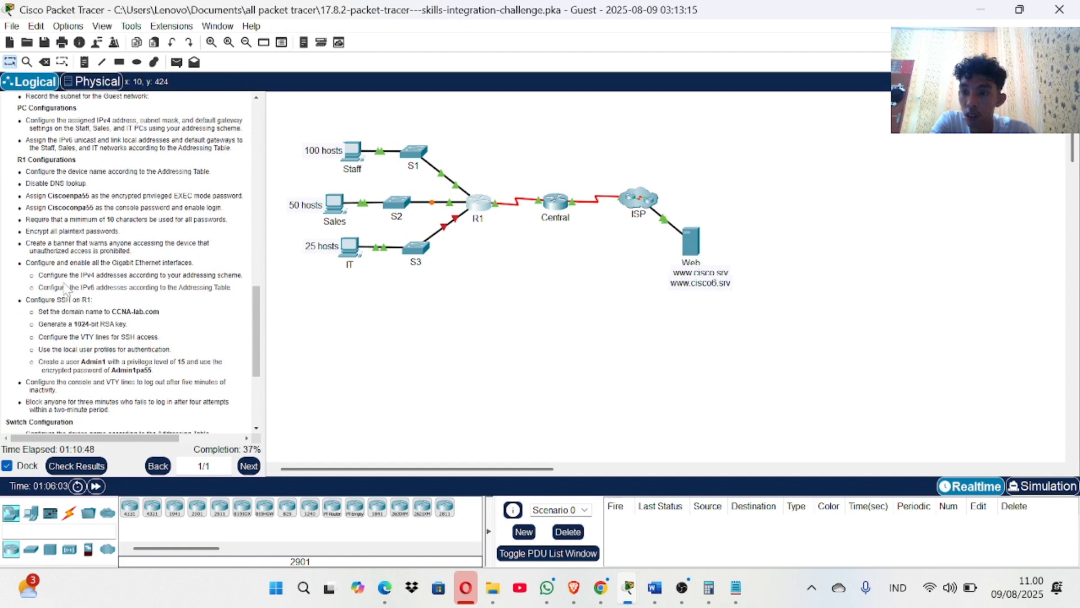
scroll(101, 324, "down", 1)
scroll(102, 323, "down", 2)
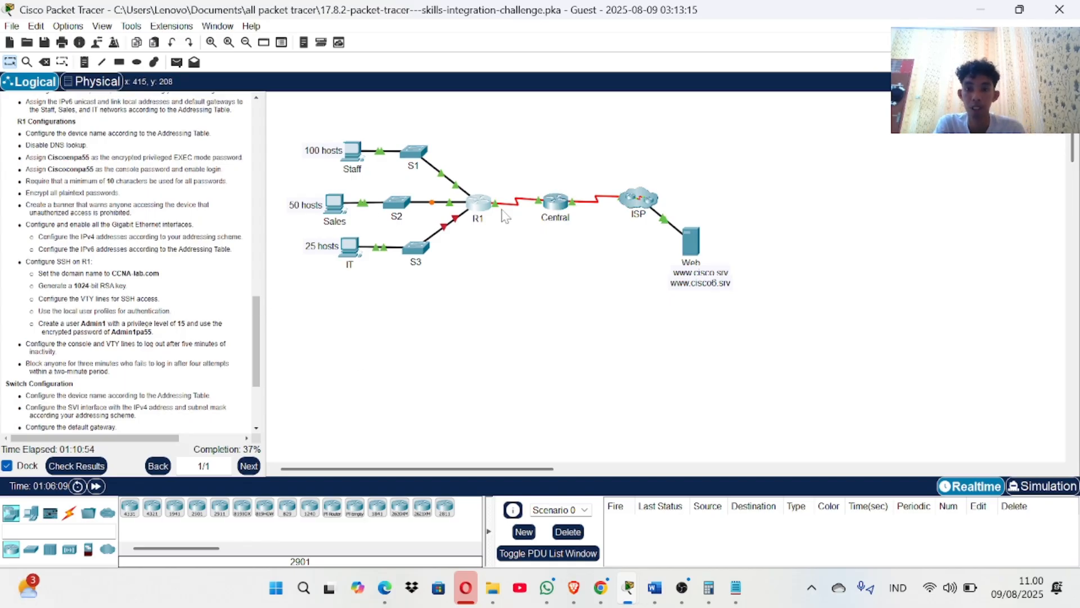
In R1's CLI, set the domain name to CCNA-lab.com.
left_click(483, 207)
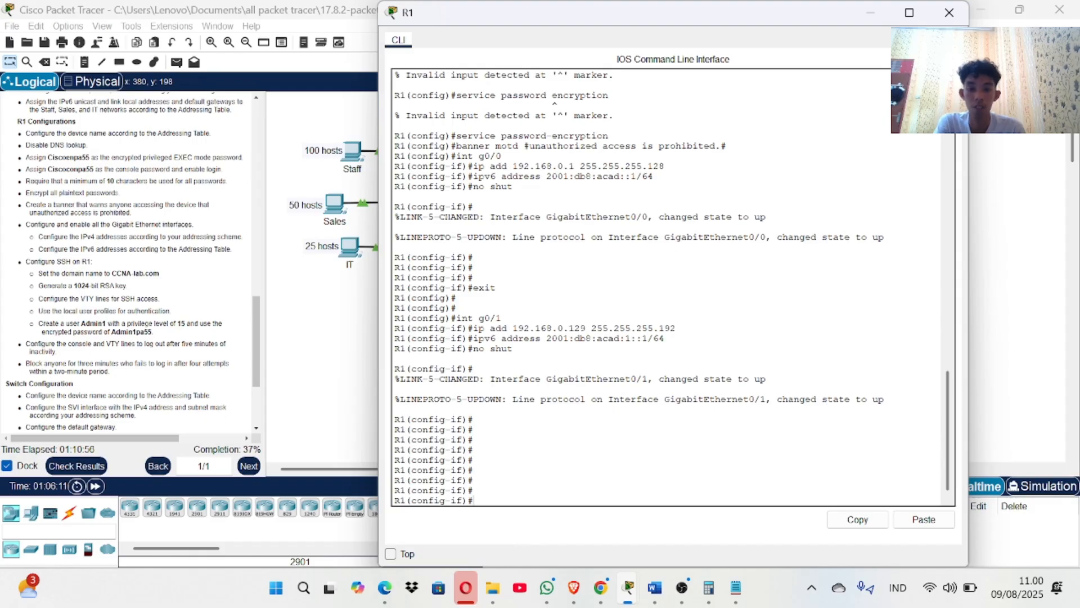
key("Return")
key("Return")
key("Return")
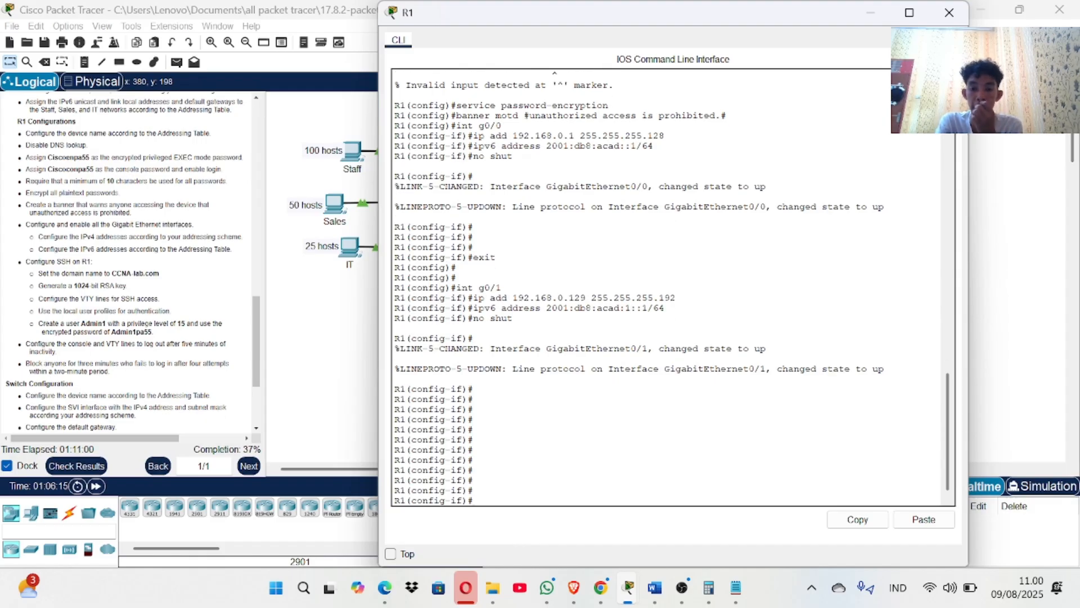
type("ip")
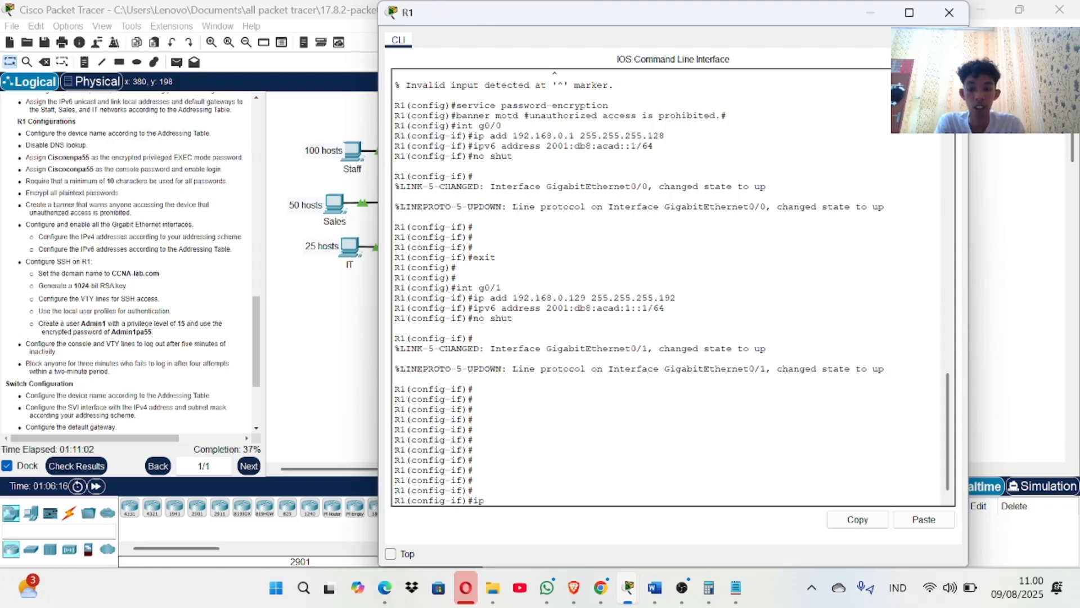
type(" domain-name")
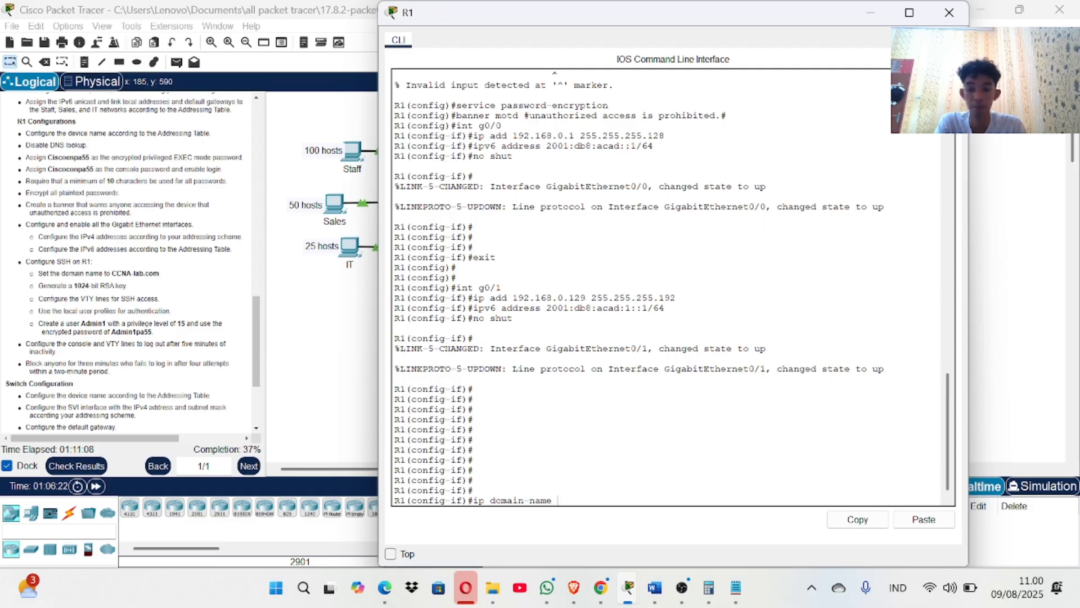
type("  C")
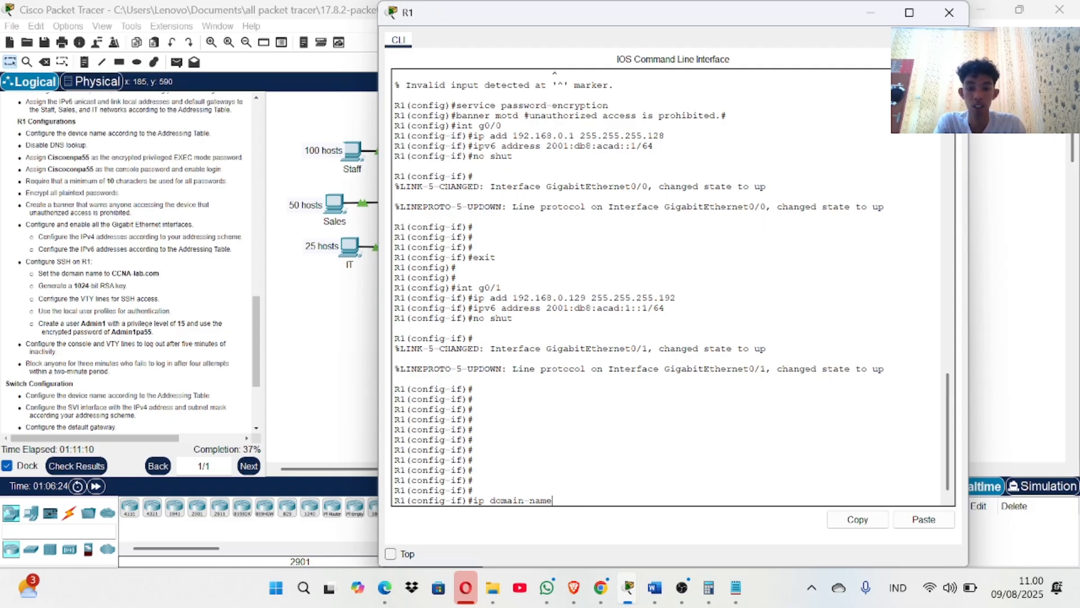
type(" CCNA")
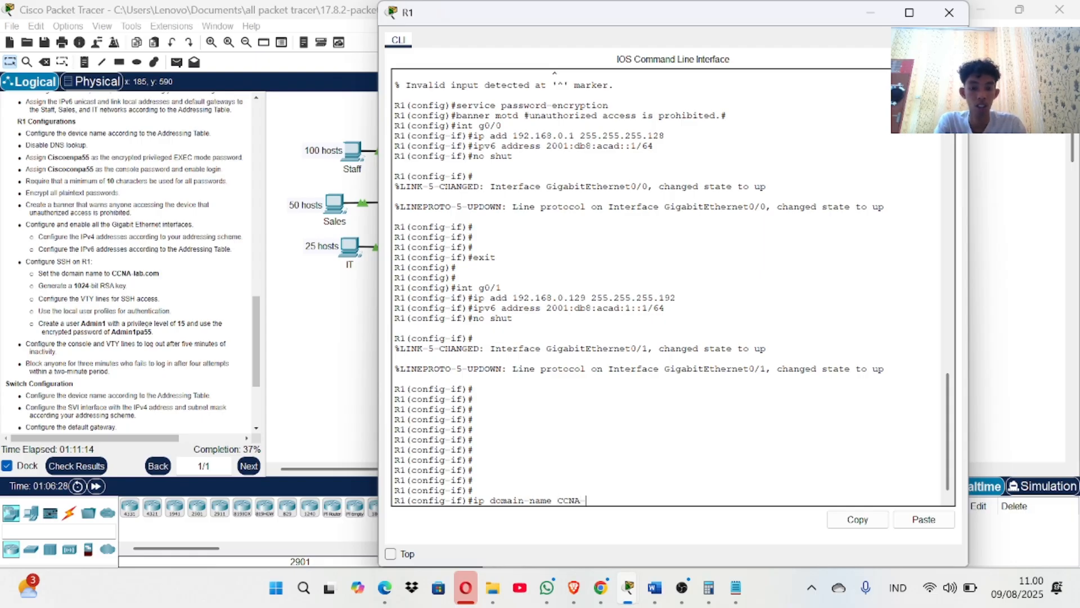
type("-lab.com")
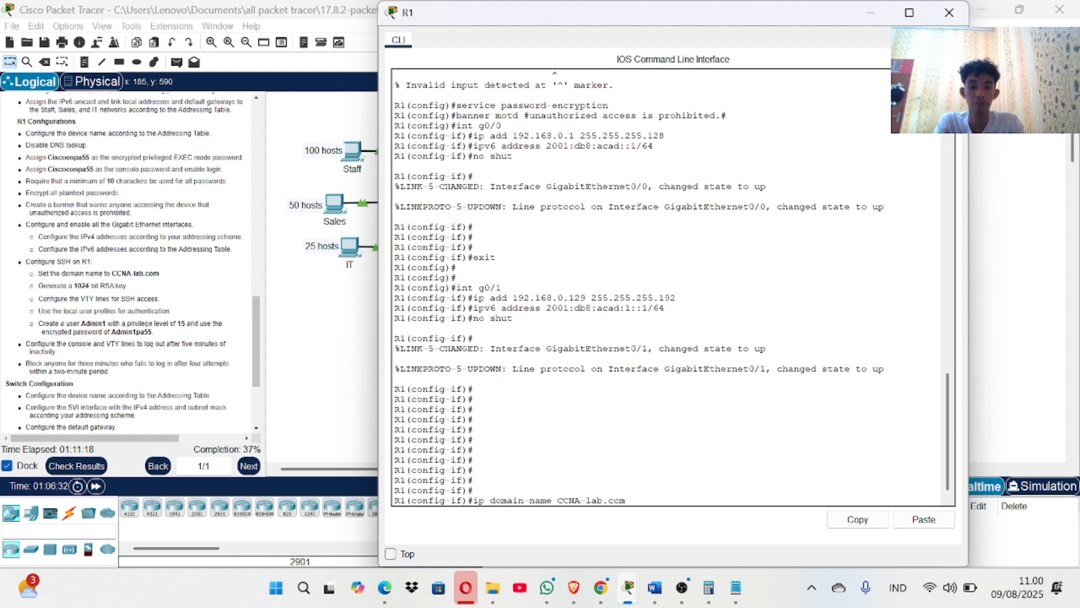
key("Return")
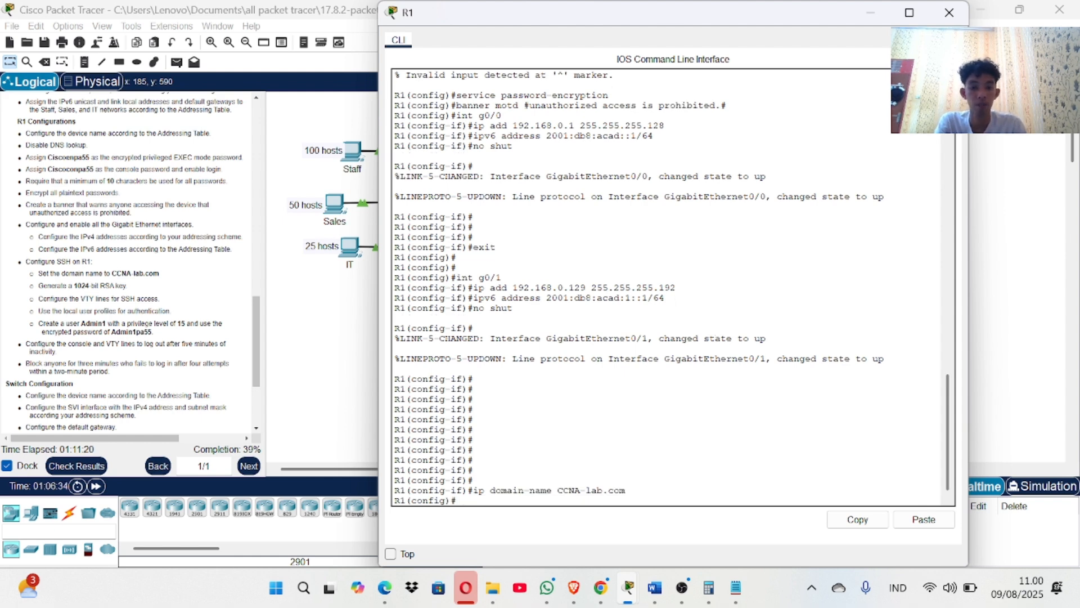
Generate RSA keys on R1 with a 1024-bit modulus.
type("cryp")
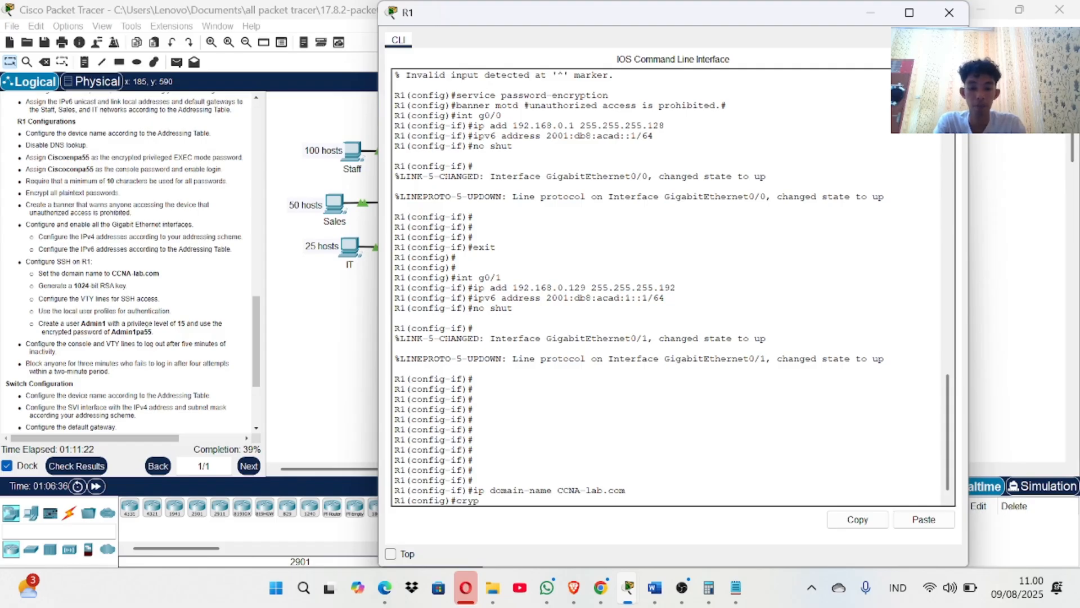
type("to key ge")
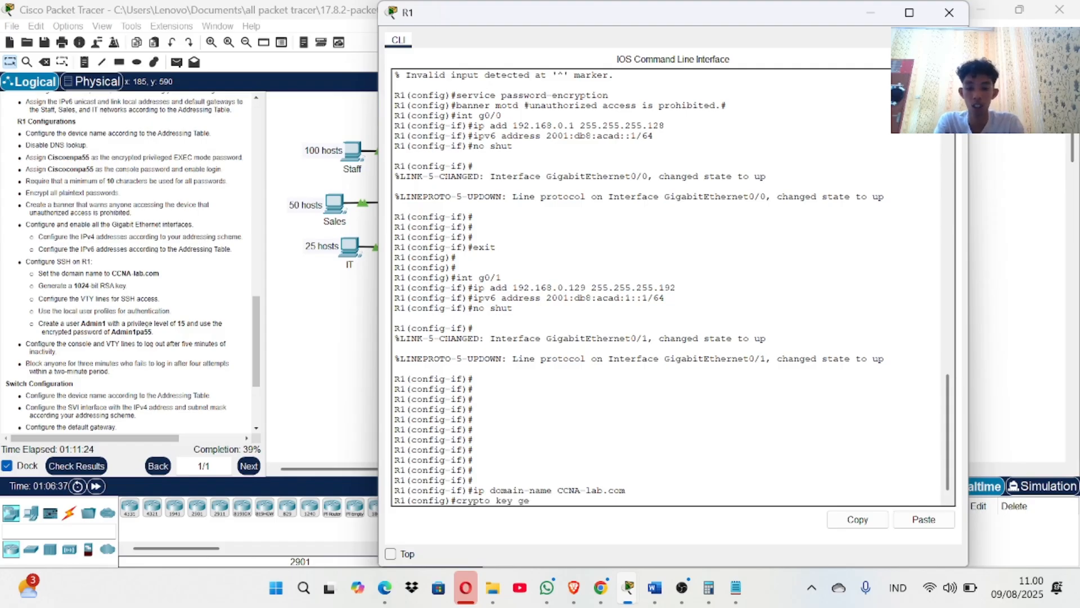
type("nerate ")
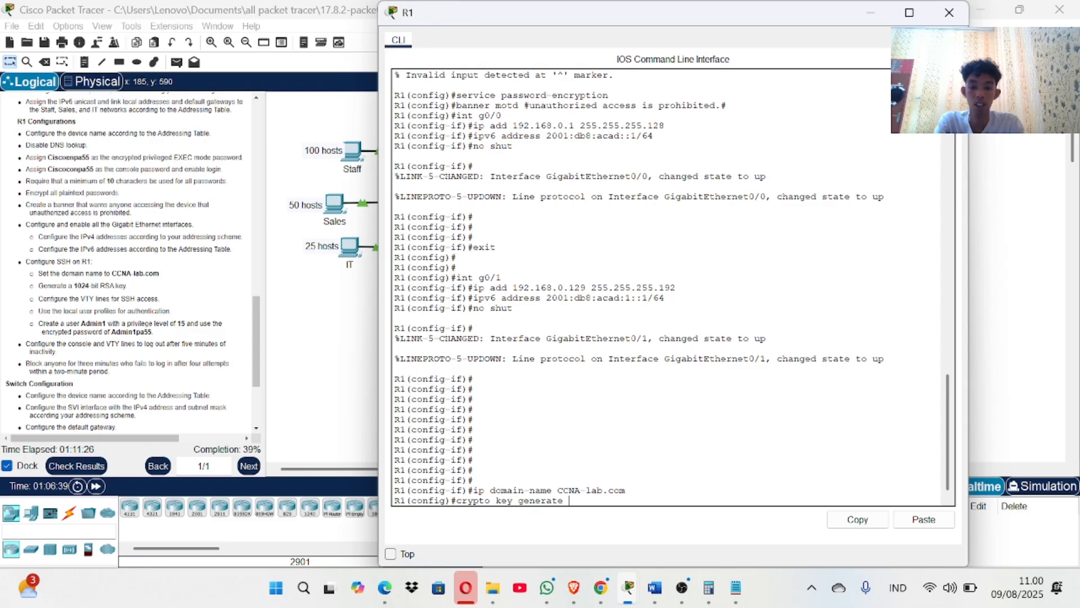
type("rsa")
key("Return")
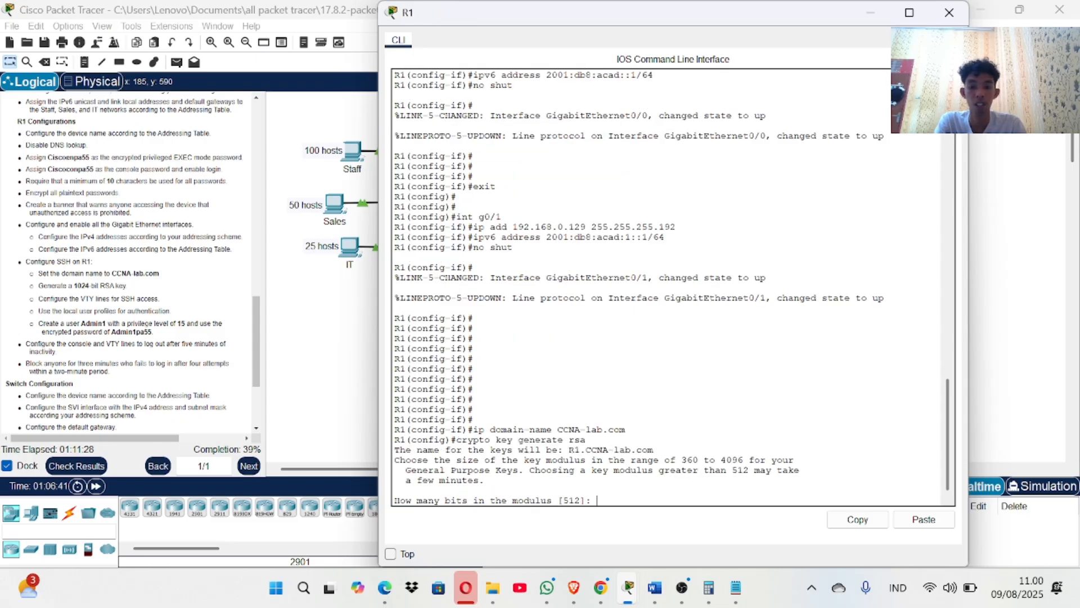
type("10")
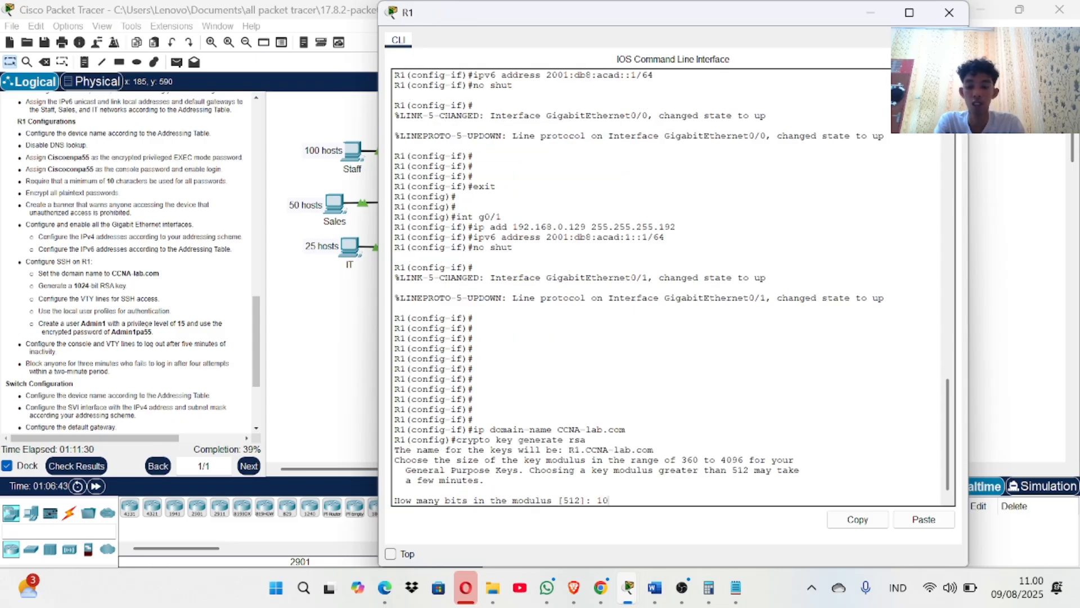
type("2")
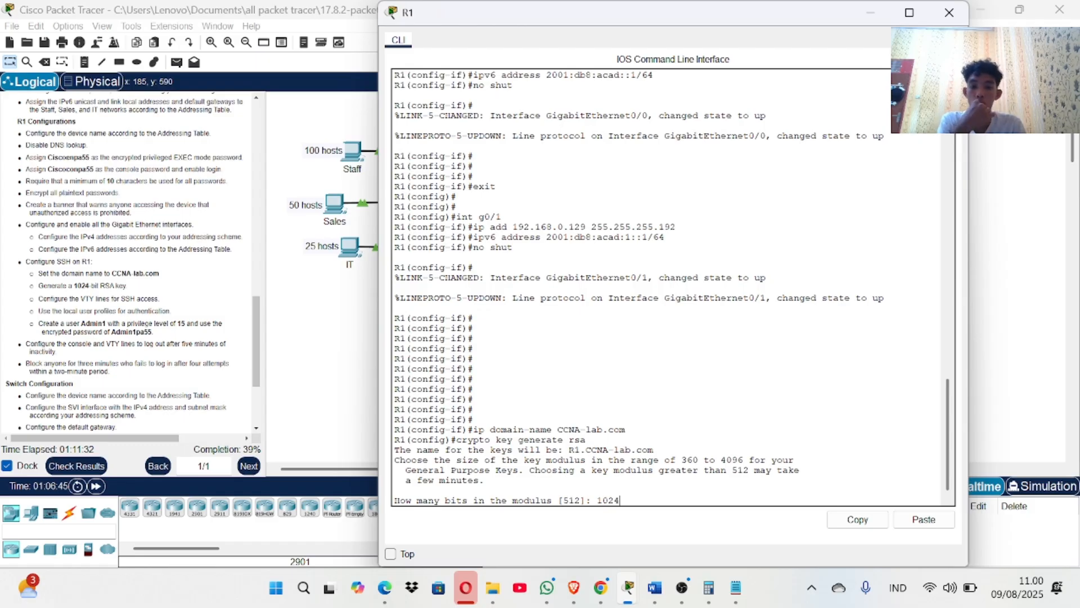
type("4")
key("Return")
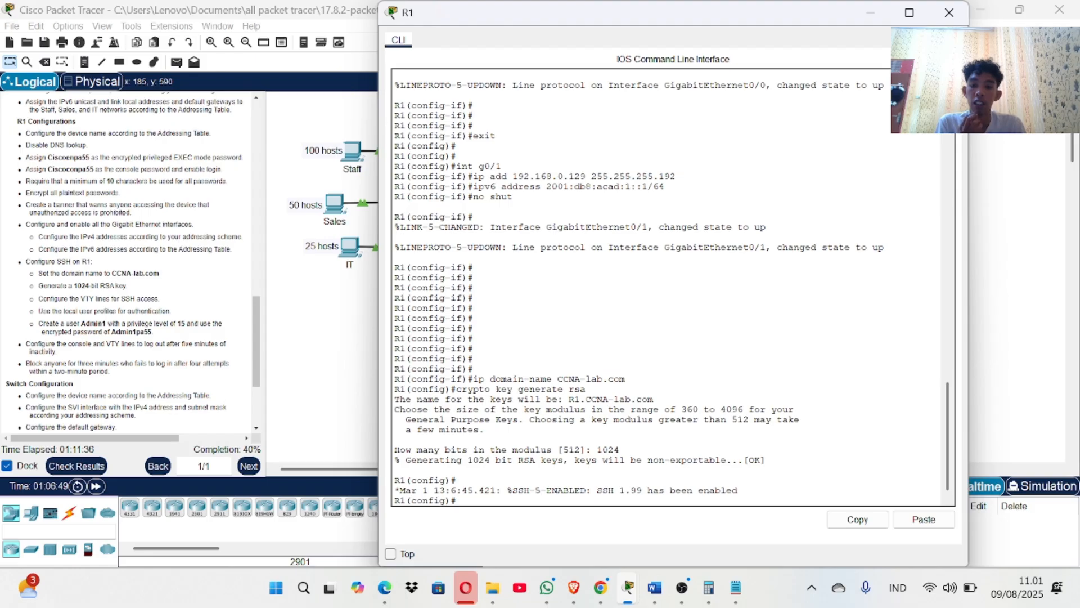
Create the local admin user with privilege 15 and a secret password, then start 'line vty 0 4'.
key("Return")
type("us")
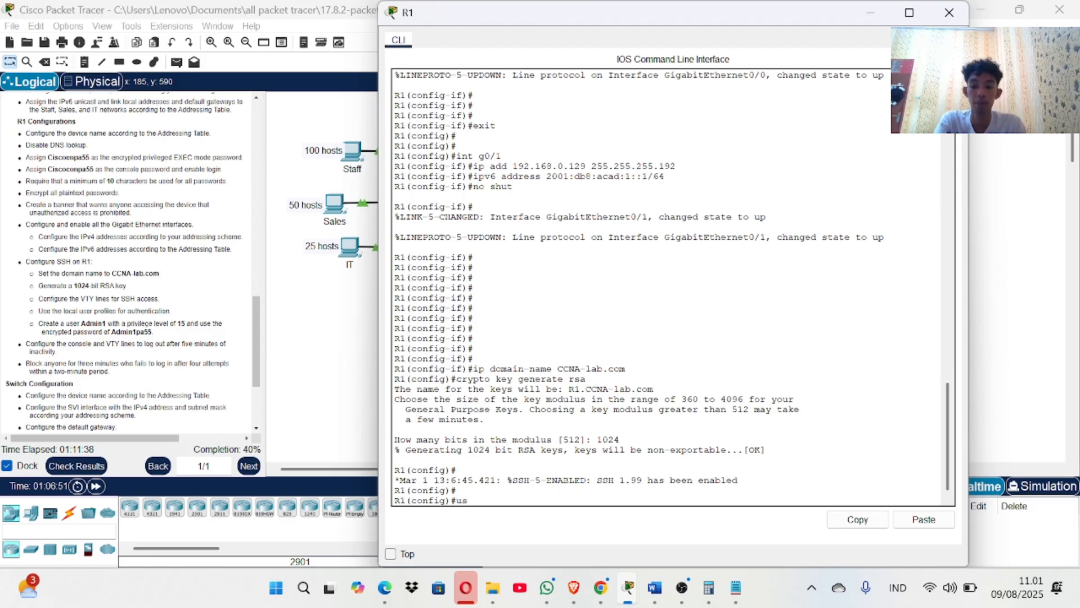
type("ername A")
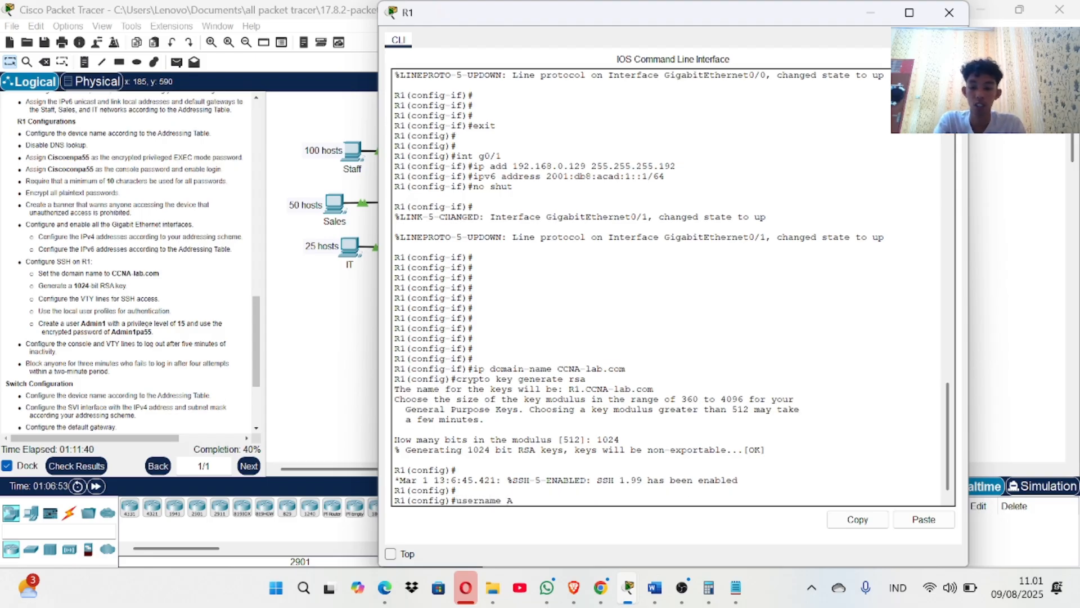
type("dmi")
key("BackSpace")
key("BackSpace")
key("BackSpace")
key("BackSpace")
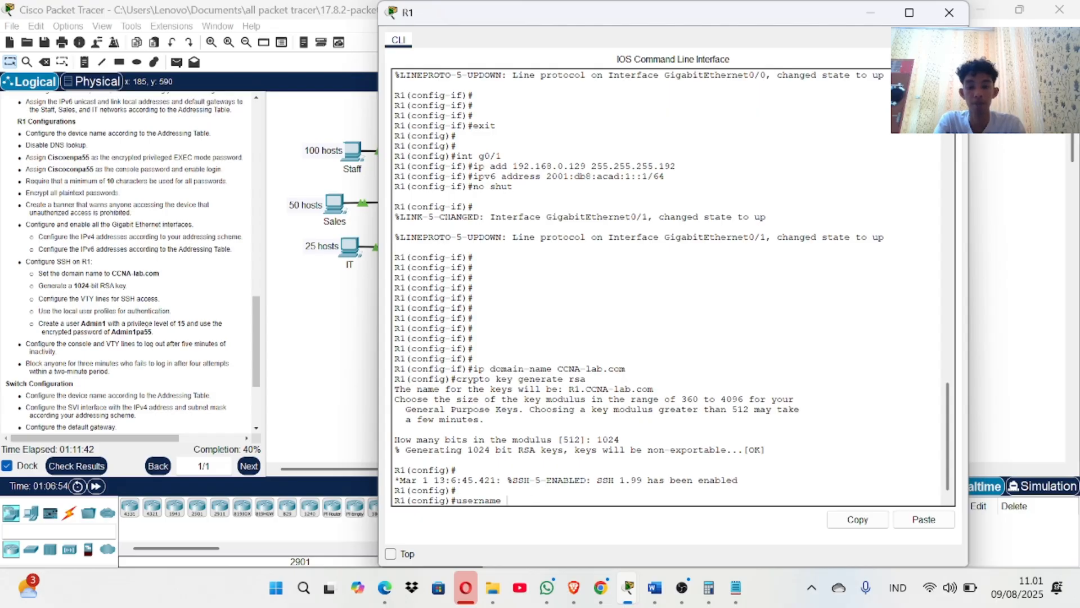
type("admin p")
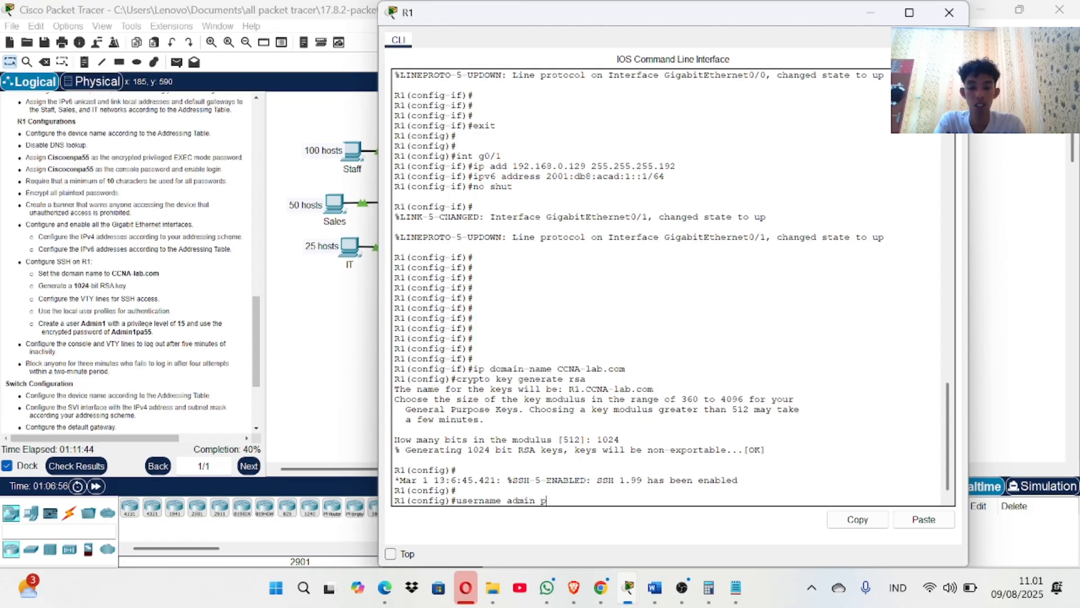
type("riviliege 15")
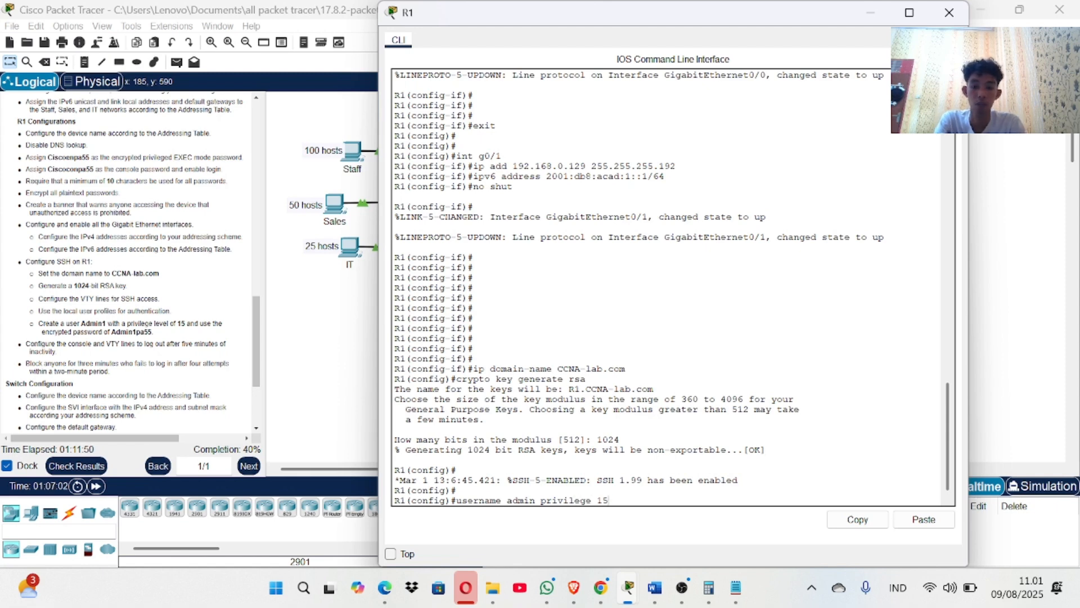
type(" secret")
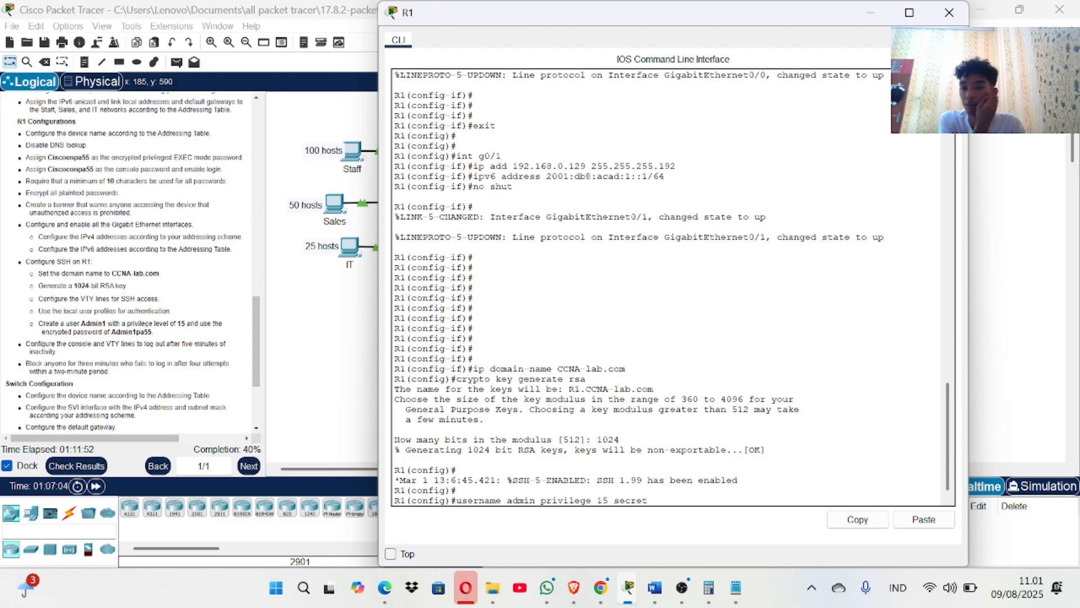
key("Return")
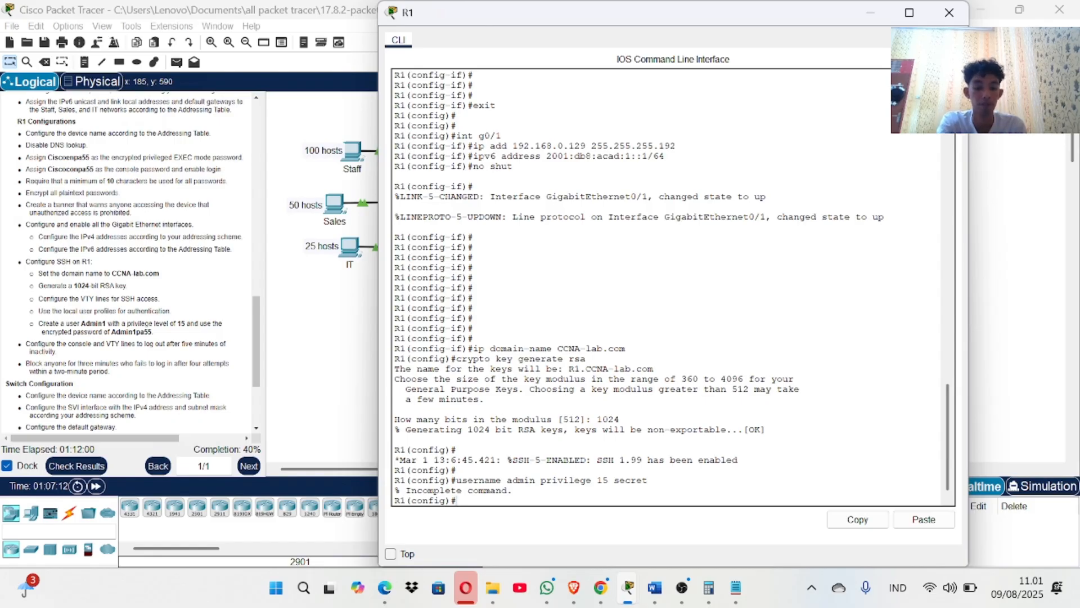
key("Up")
type("a")
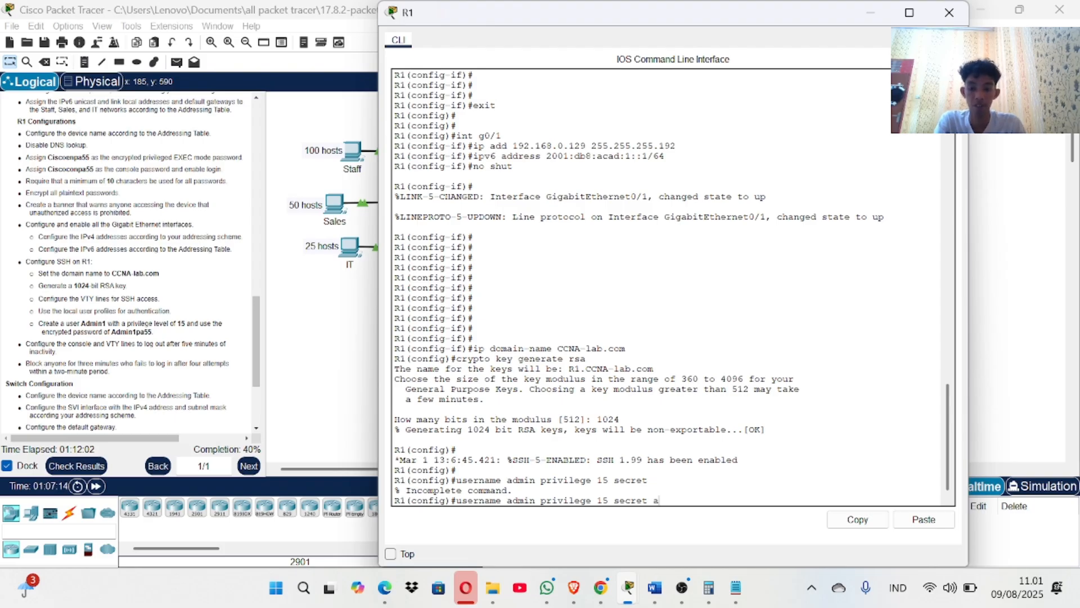
type("dmin")
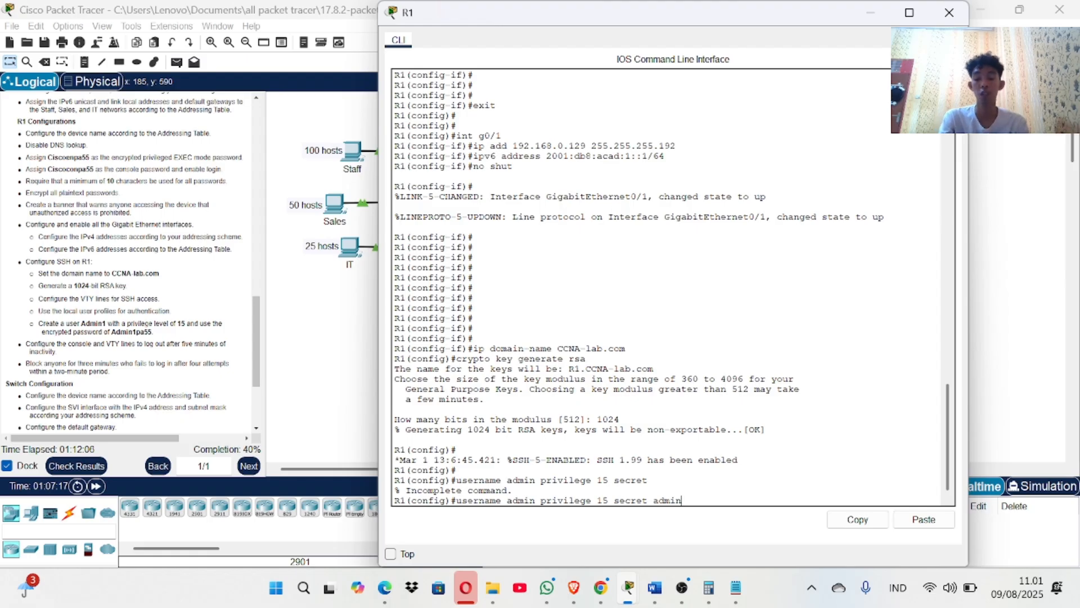
type("19190")
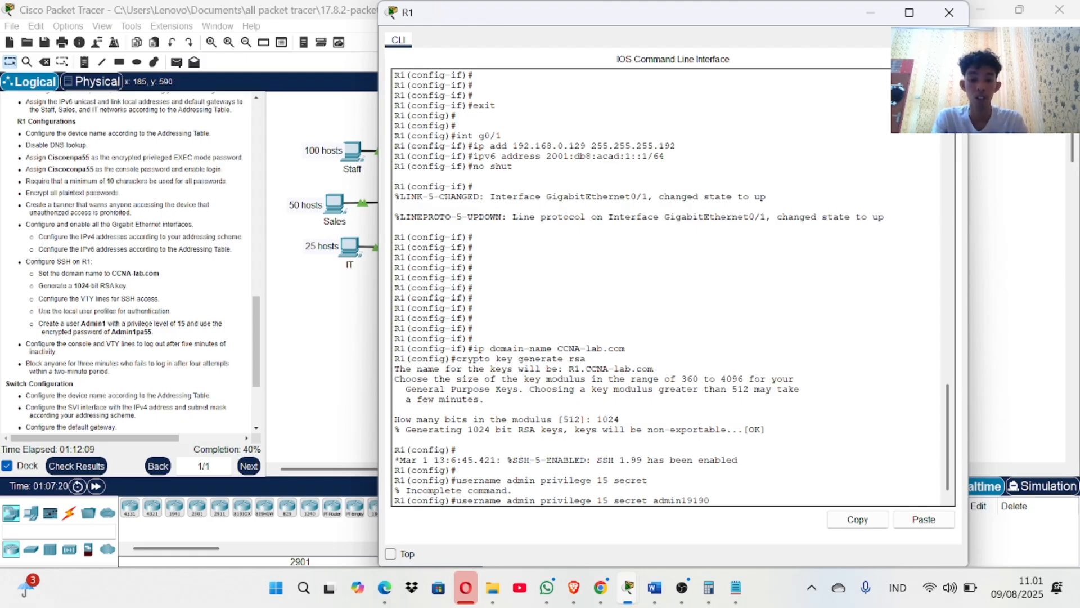
key("Return")
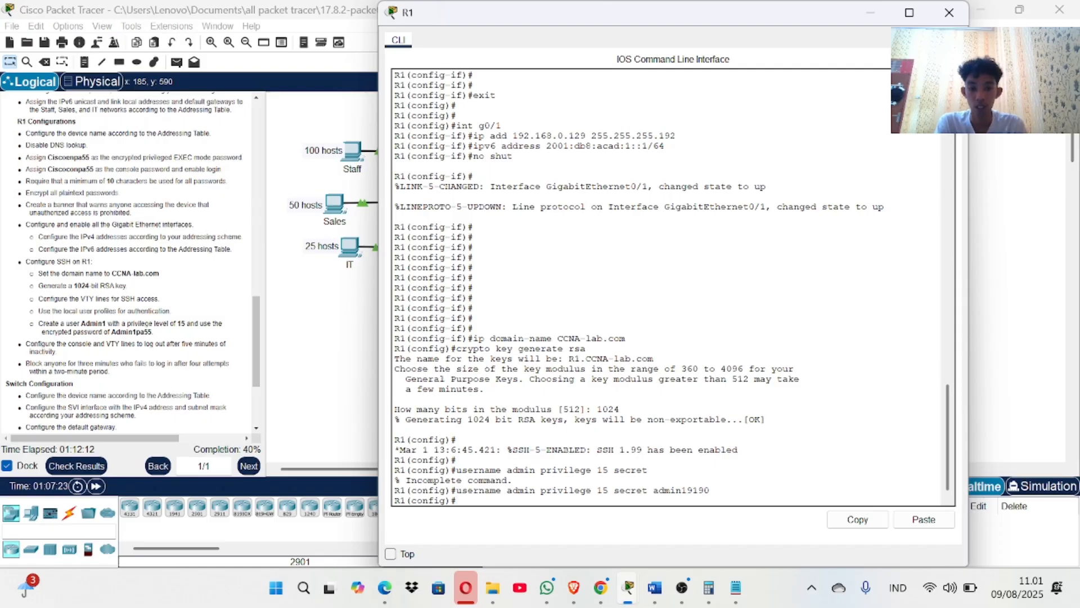
type("line v")
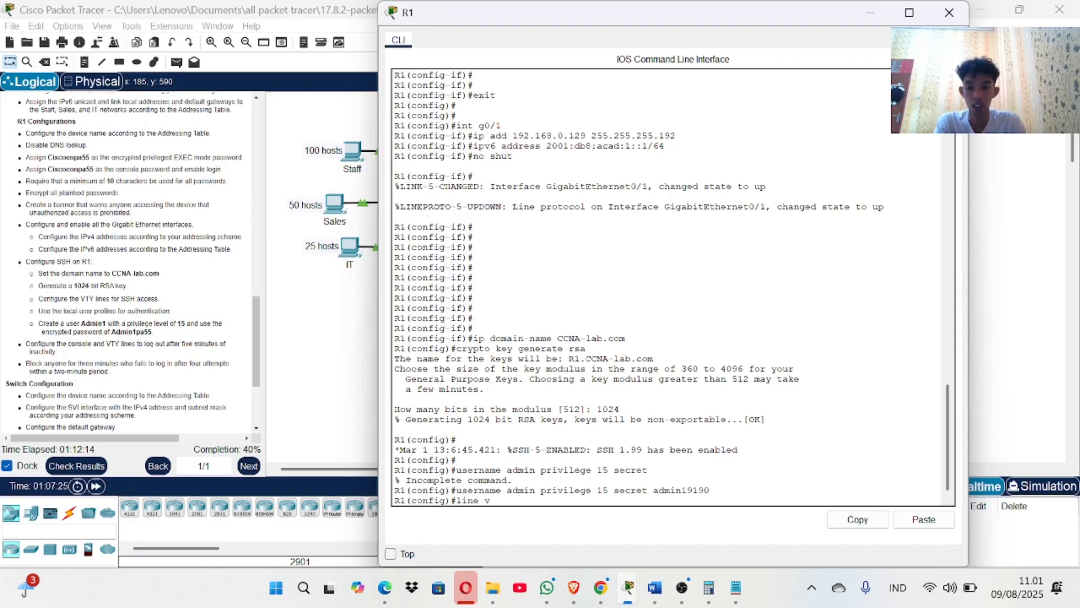
type("ty 0 4")
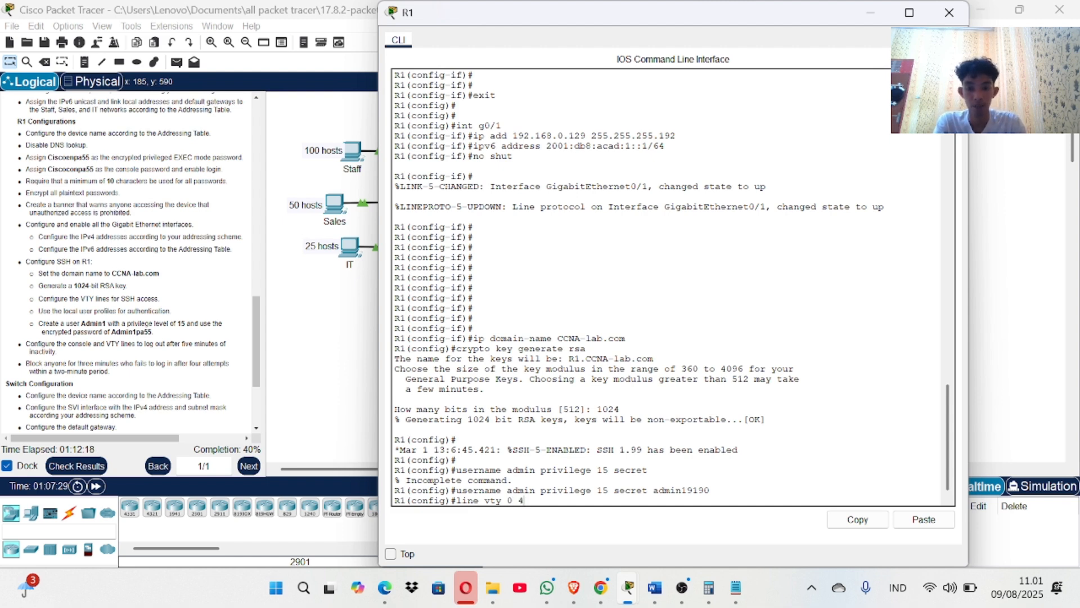
Restrict VTY lines 0–4 to SSH, with local login and a 5-minute exec-timeout.
key("Return")
type("trans")
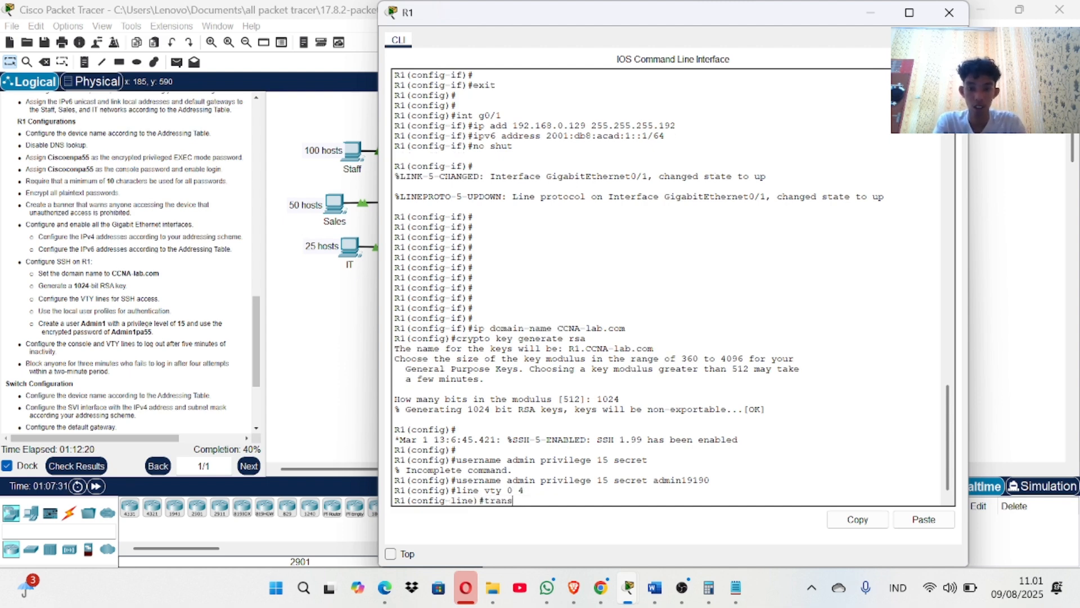
type("port input ss")
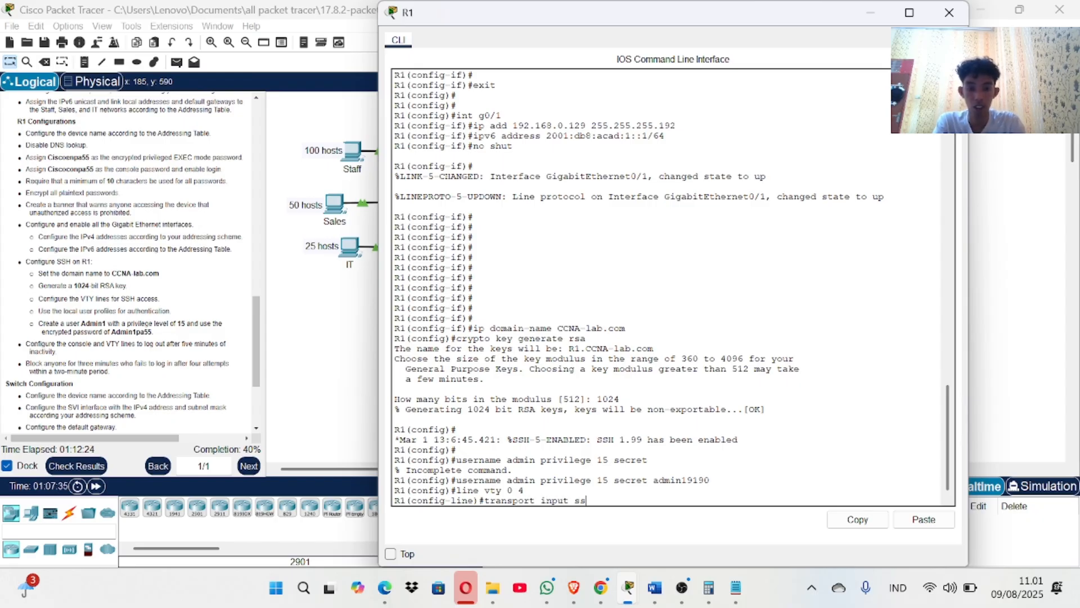
type("h")
key("Return")
type("lo")
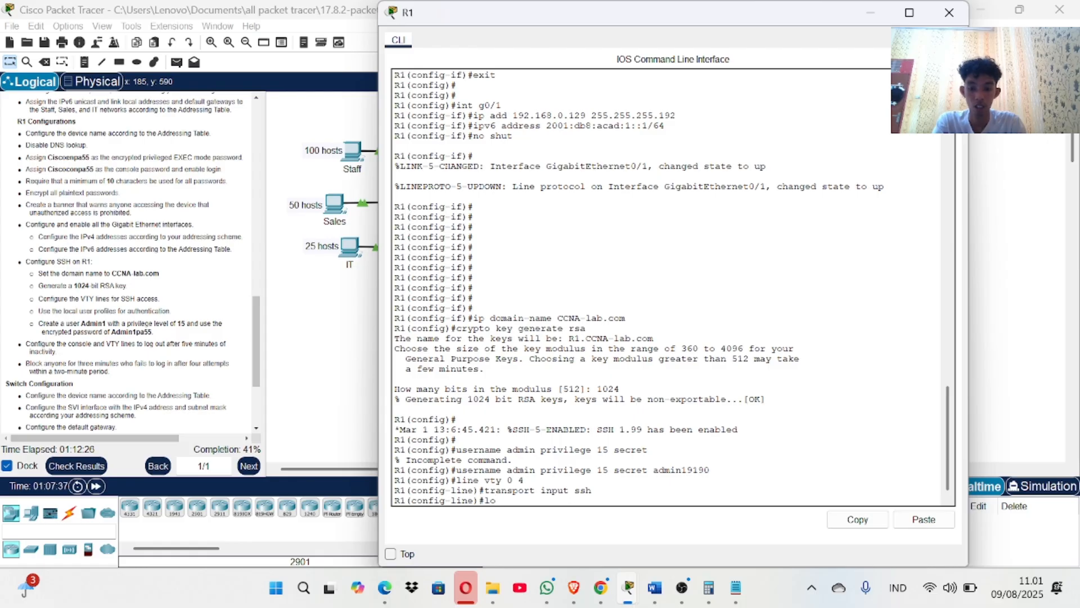
type("gin local")
key("Return")
type("exec")
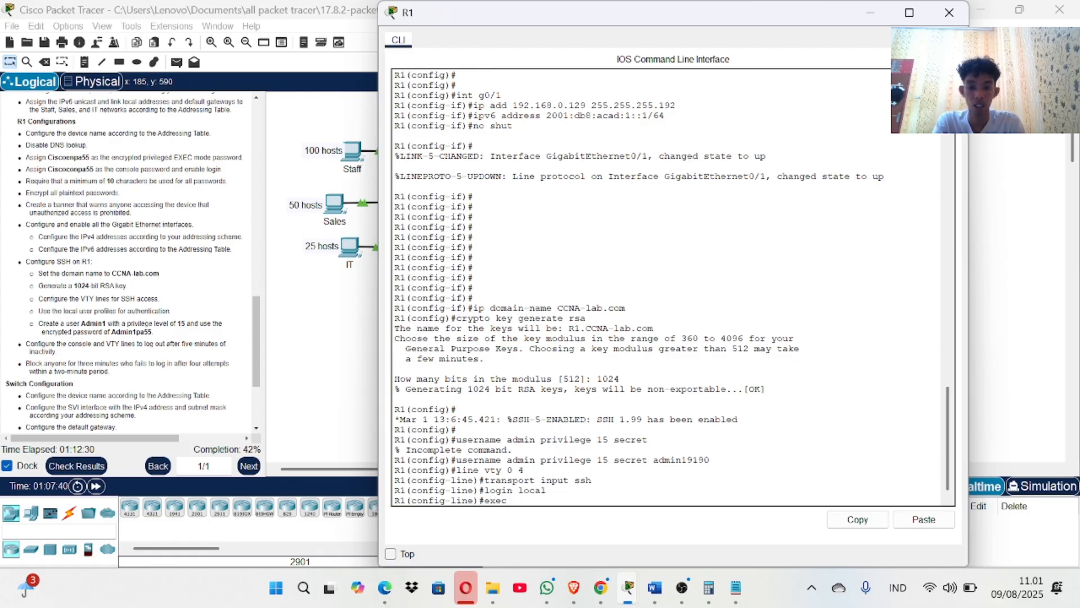
type("-timeout")
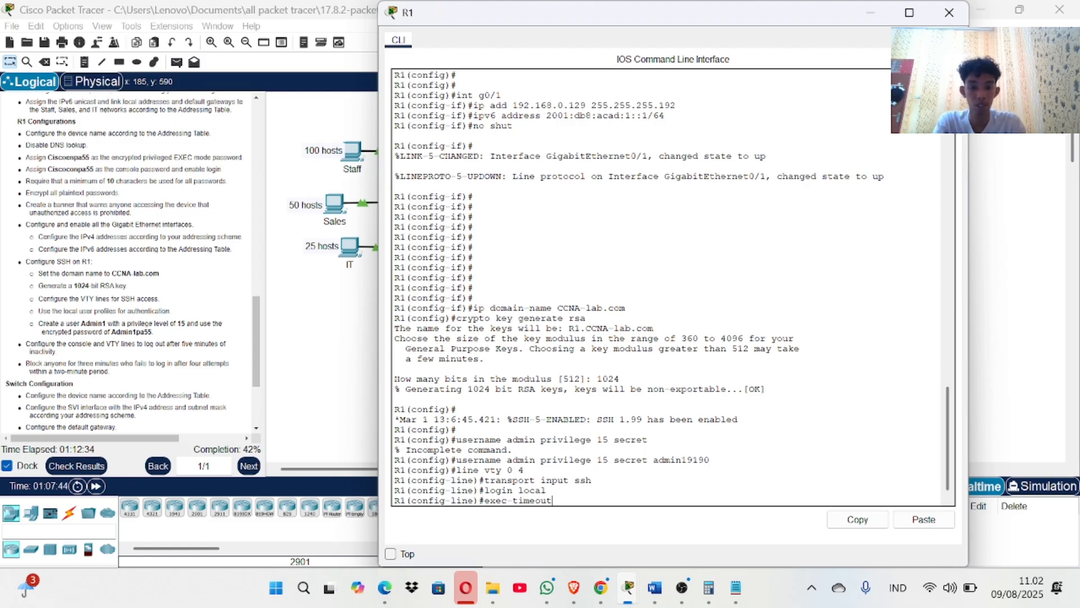
type(" 5")
key("Return")
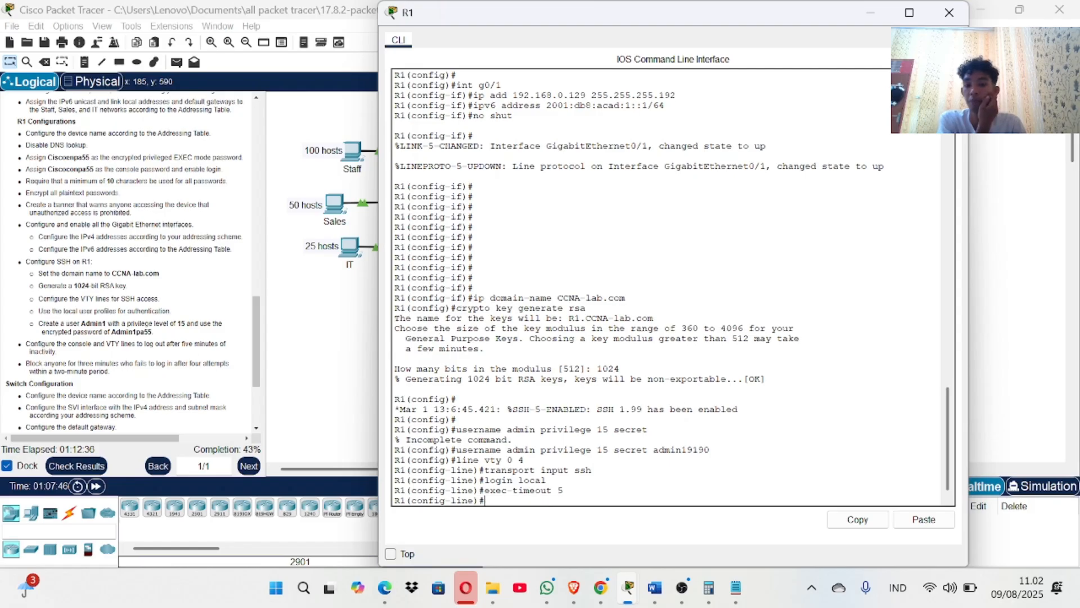
Exit to global configuration and begin the login block-for command.
type("exit")
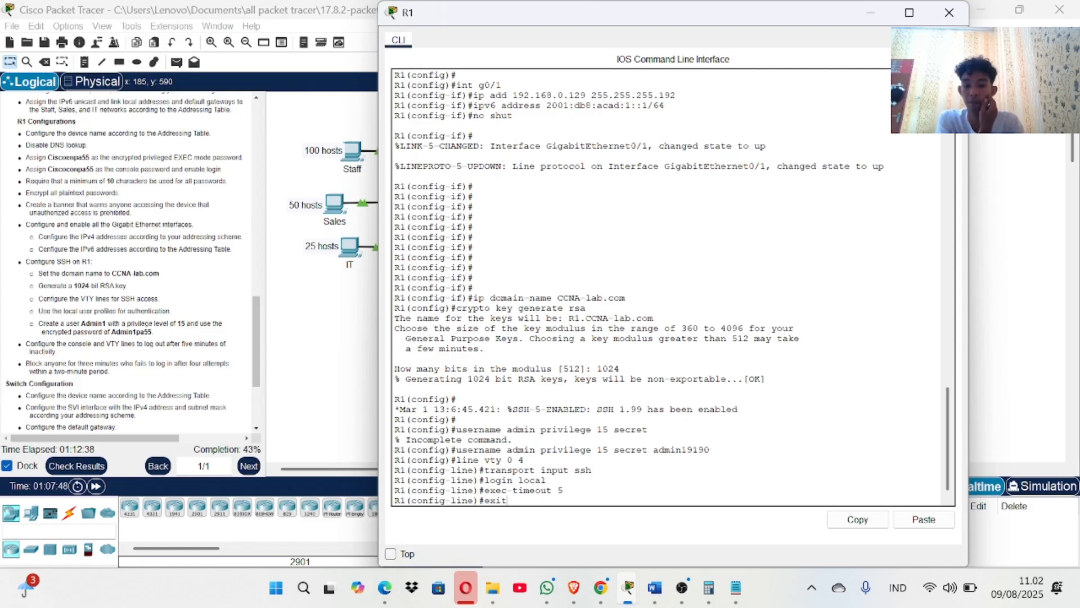
key("Return")
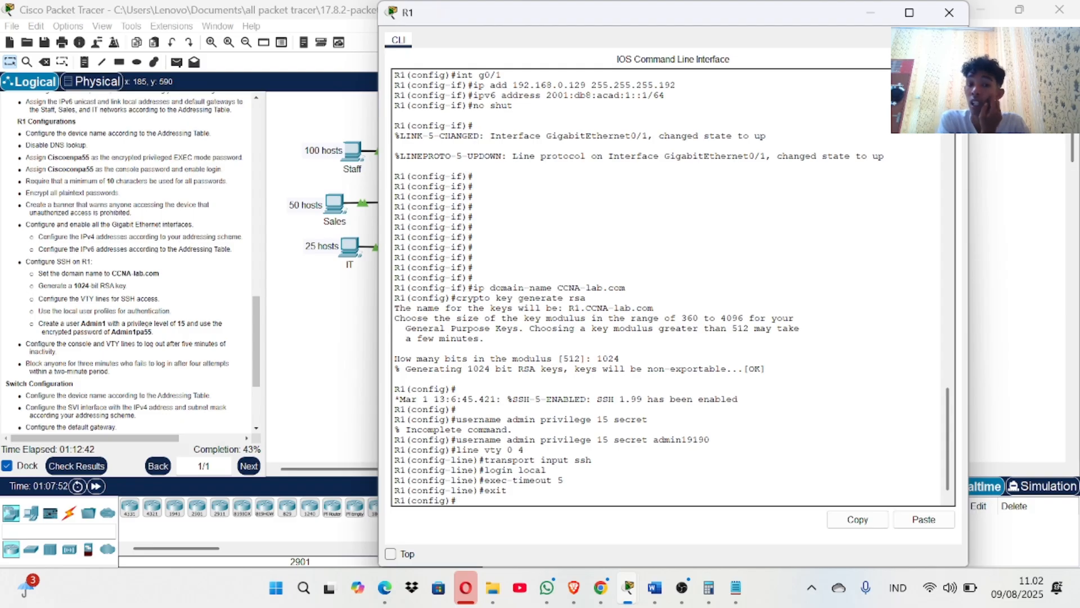
type("lo")
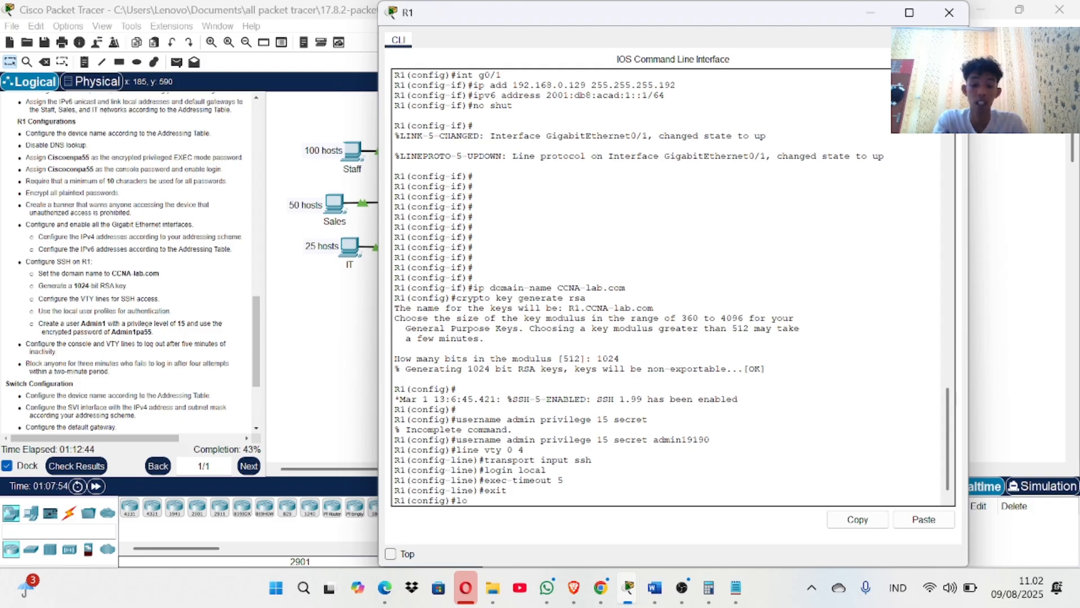
type("gin block")
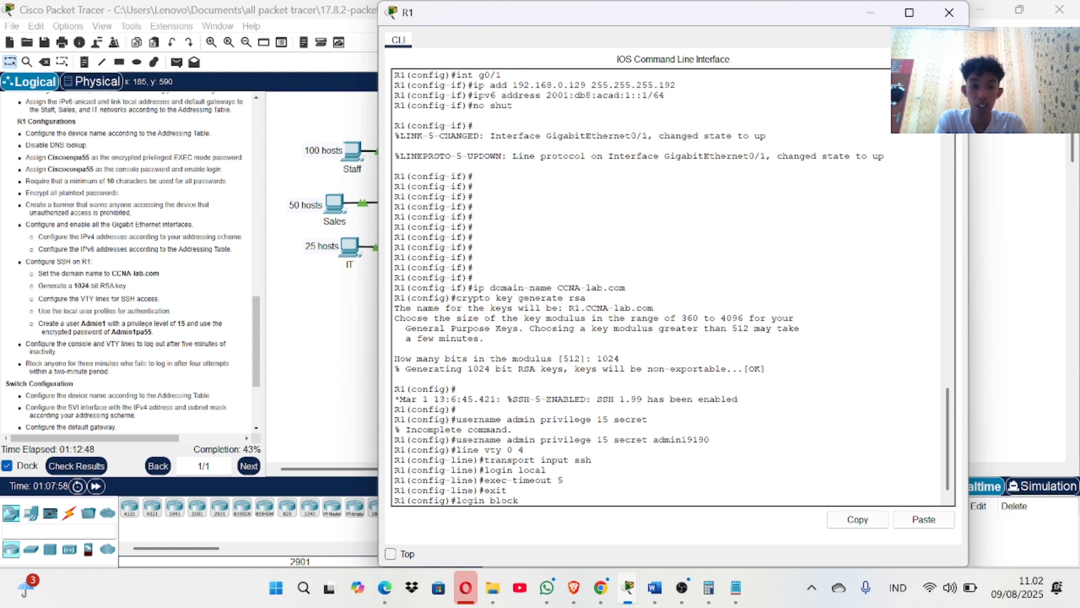
type("-for ")
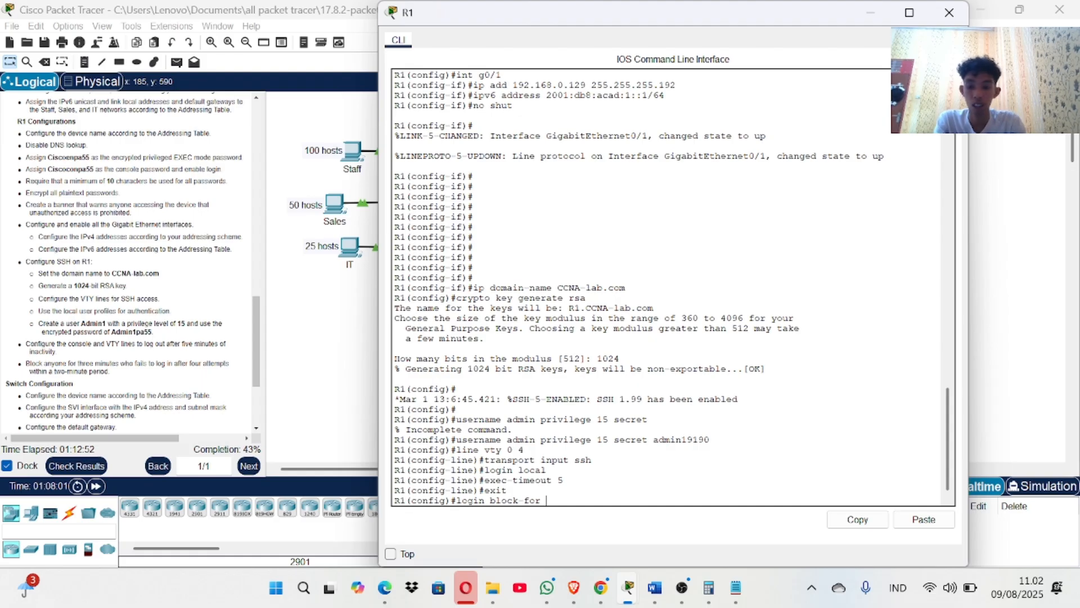
type("18- att")
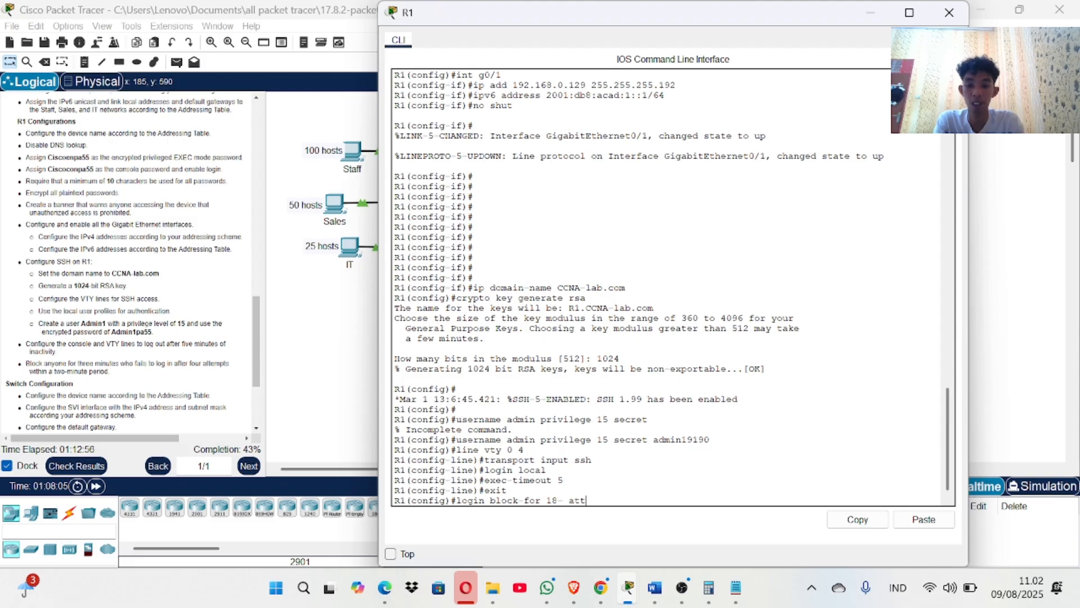
Submit login block-for 18 attempts 4 within 120, which R1 rejects as invalid input.
key("Tab")
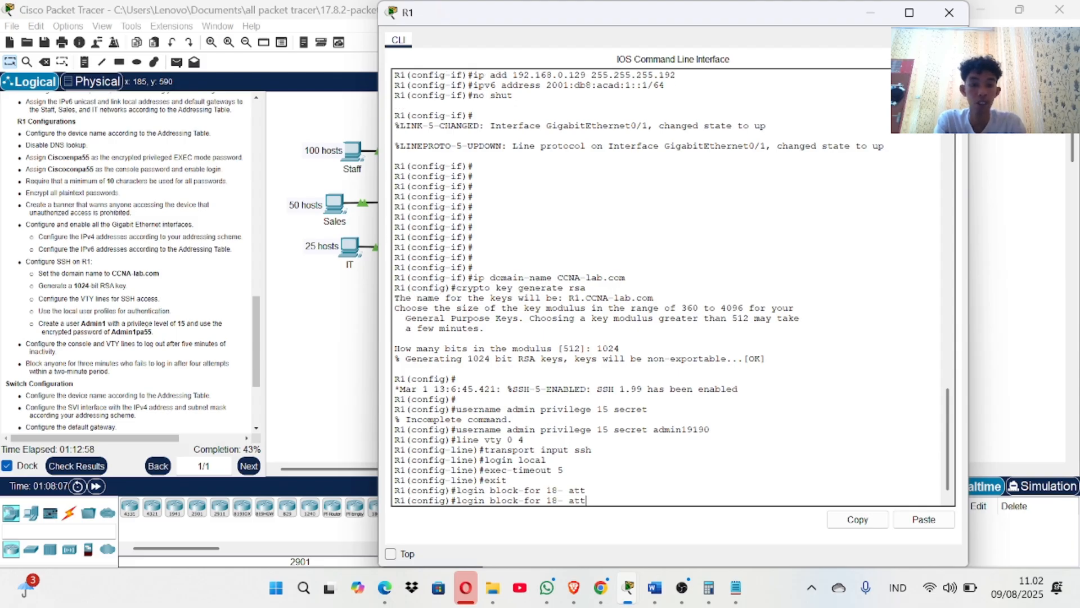
type("4")
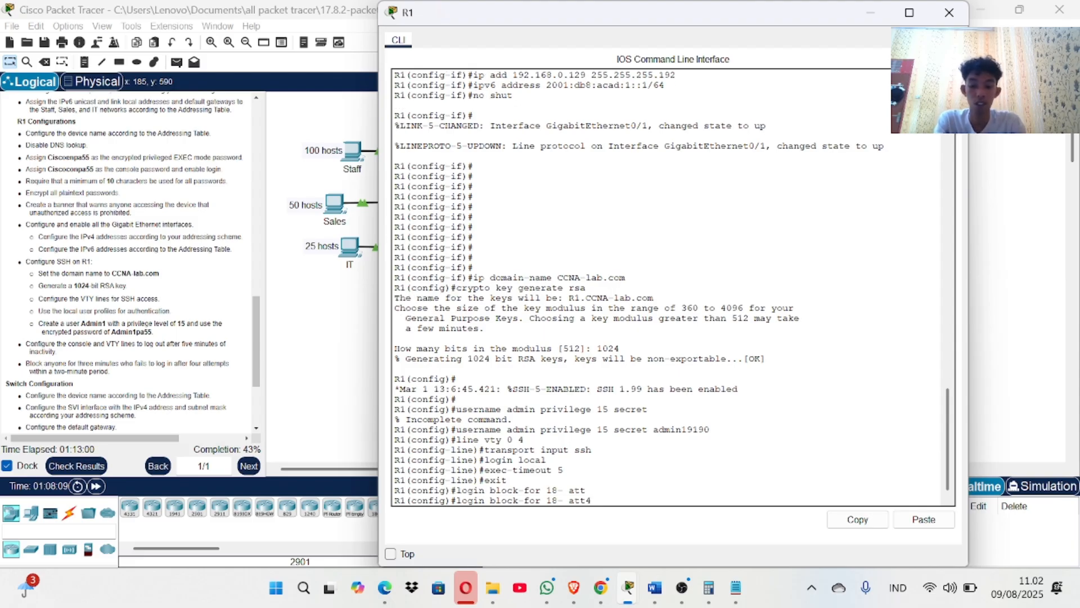
type(" within")
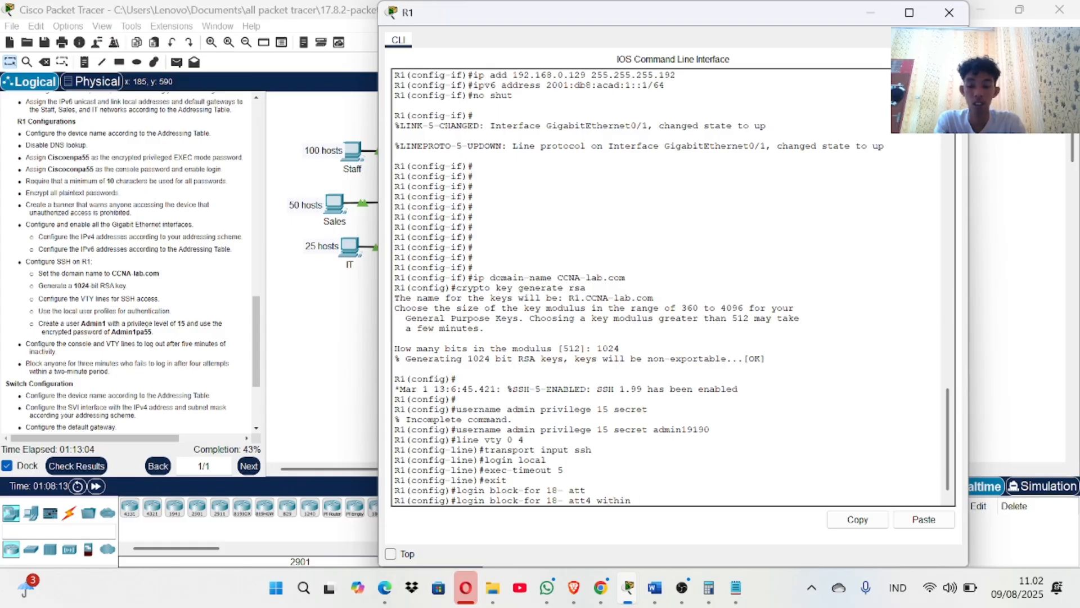
type(" 120")
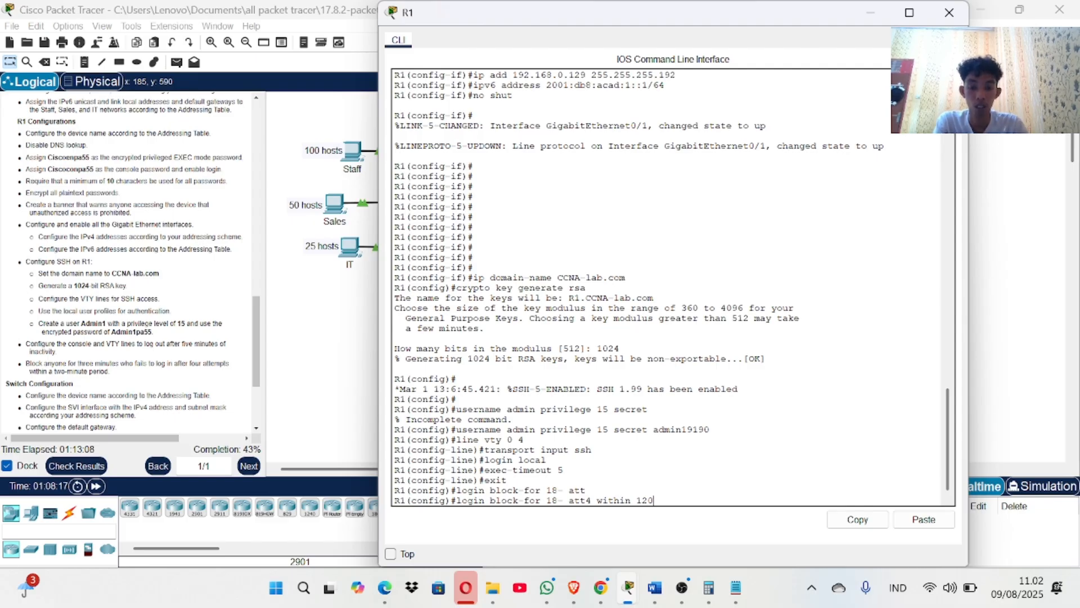
type("emp")
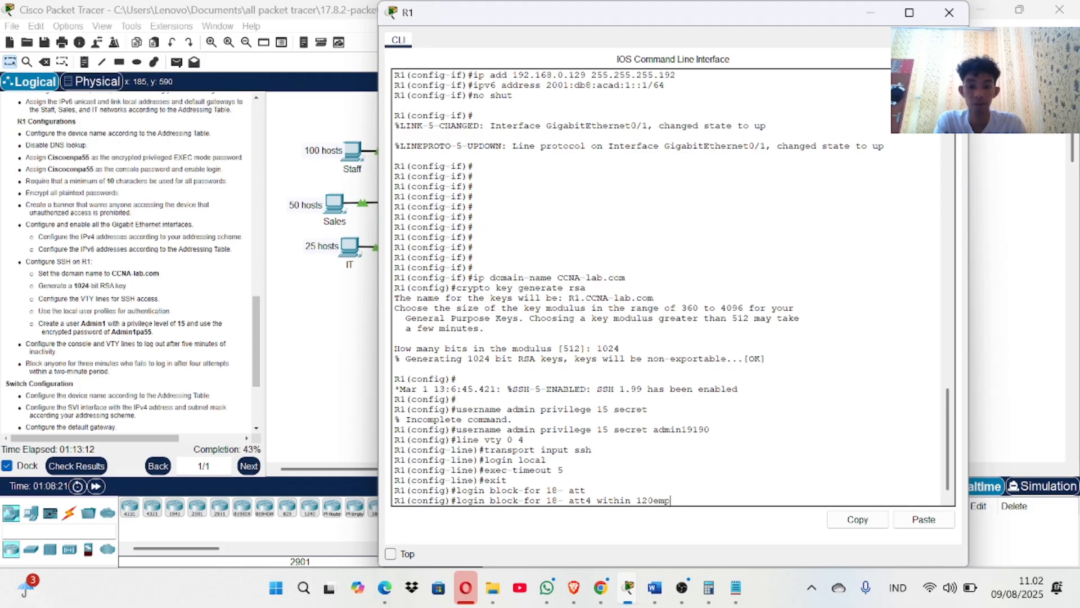
key("BackSpace")
key("BackSpace")
key("BackSpace")
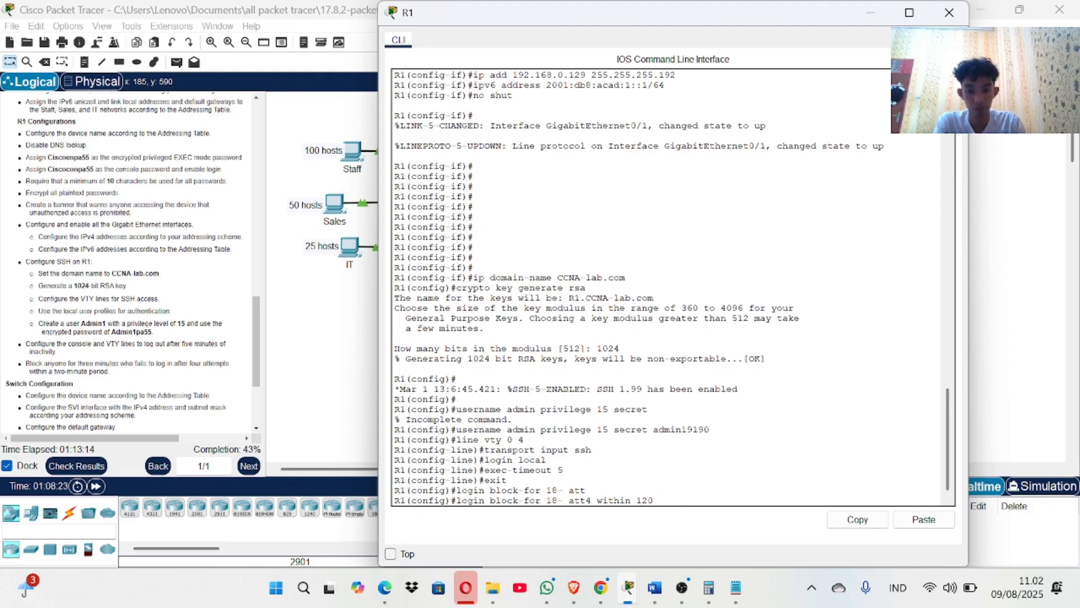
type("emps")
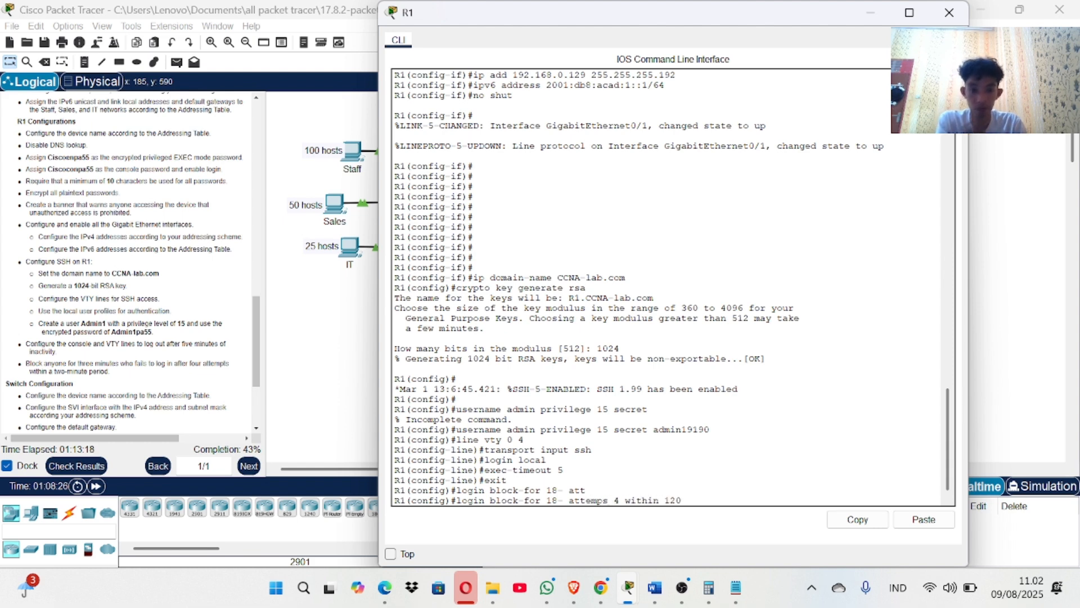
key("Return")
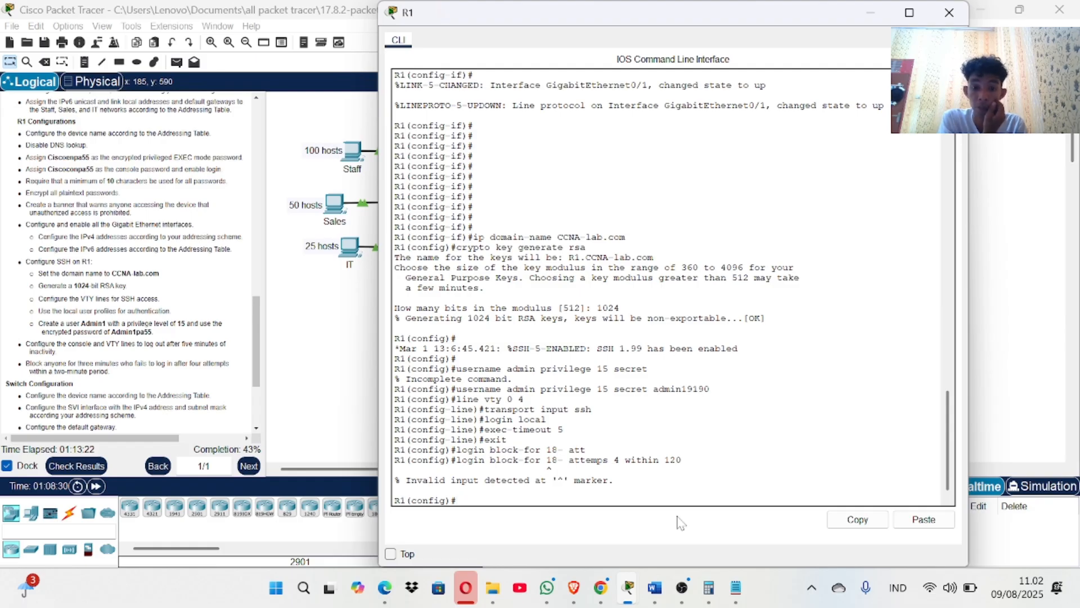
Remove the hyphen after 18 and resubmit the login block-for command, which is rejected again.
key("Up")
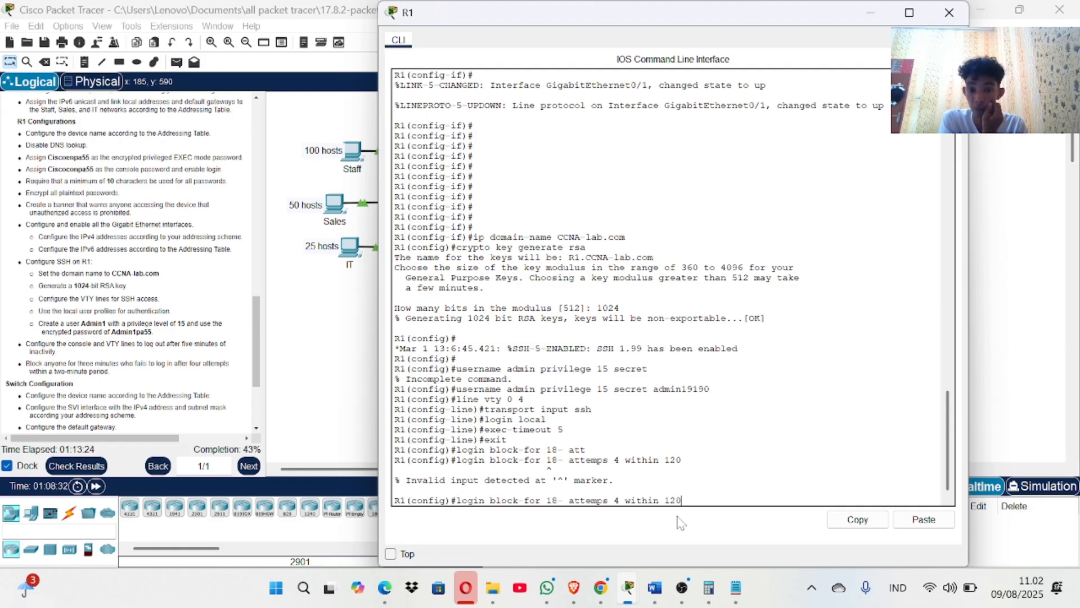
key("Left")
key("Left")
key("Left")
key("Left")
key("Left")
key("Left")
key("Left")
key("Left")
key("Left")
key("Left")
key("Left")
key("Left")
key("Left")
key("Left")
key("Left")
key("Left")
key("Left")
key("Left")
key("Left")
key("Left")
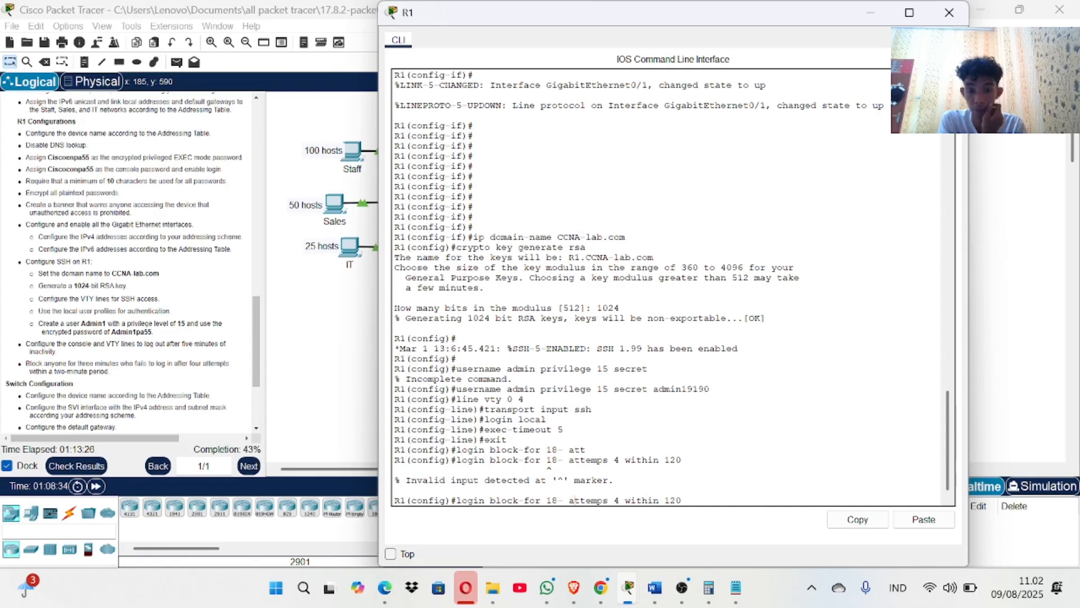
key("BackSpace")
key("BackSpace")
key("Return")
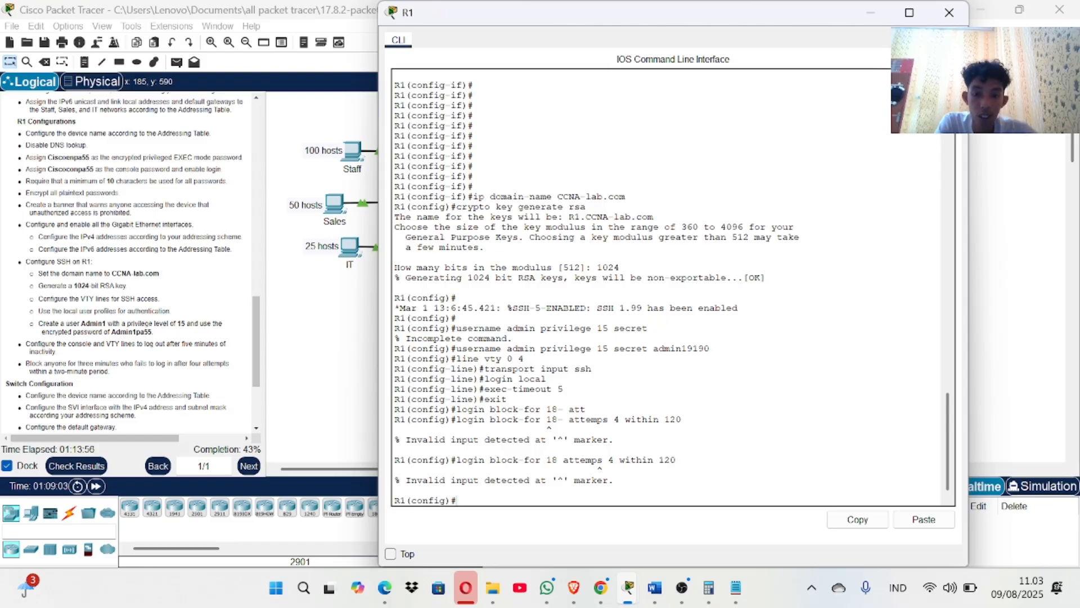
key("Up")
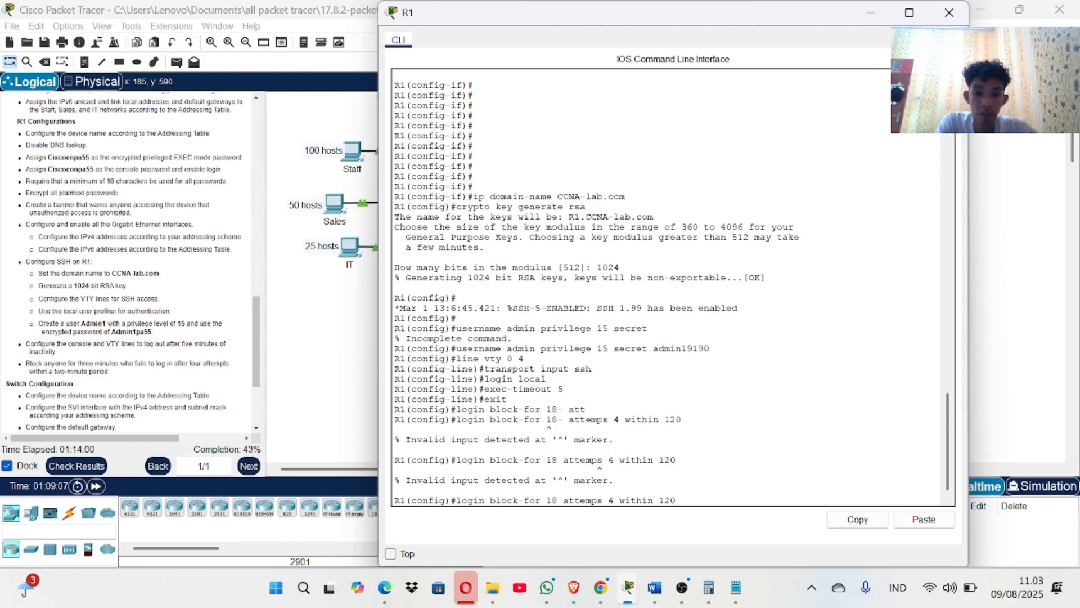
left_click(77, 466)
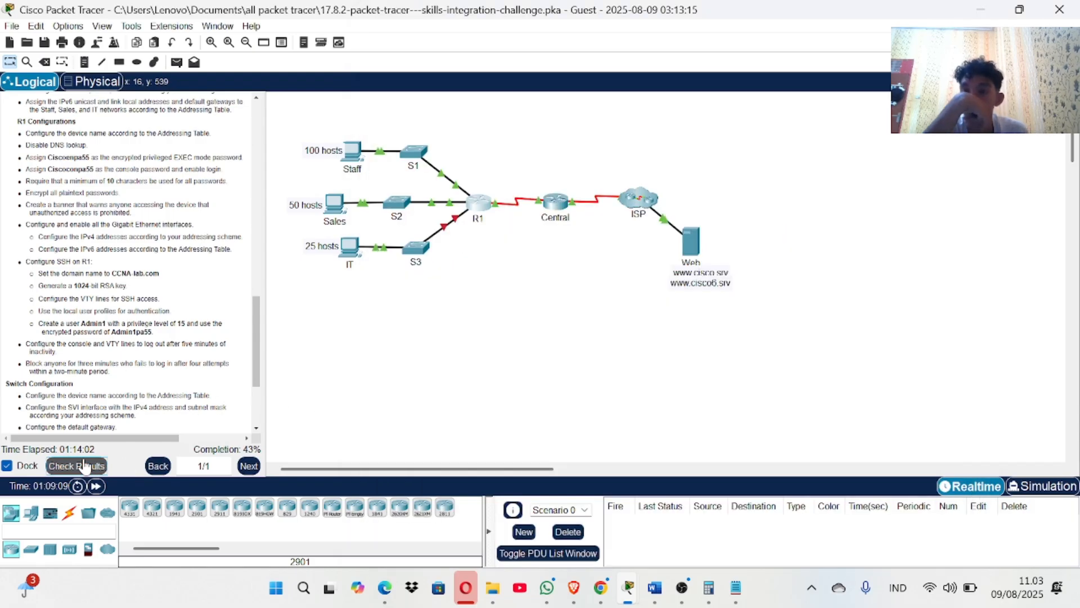
left_click(110, 95)
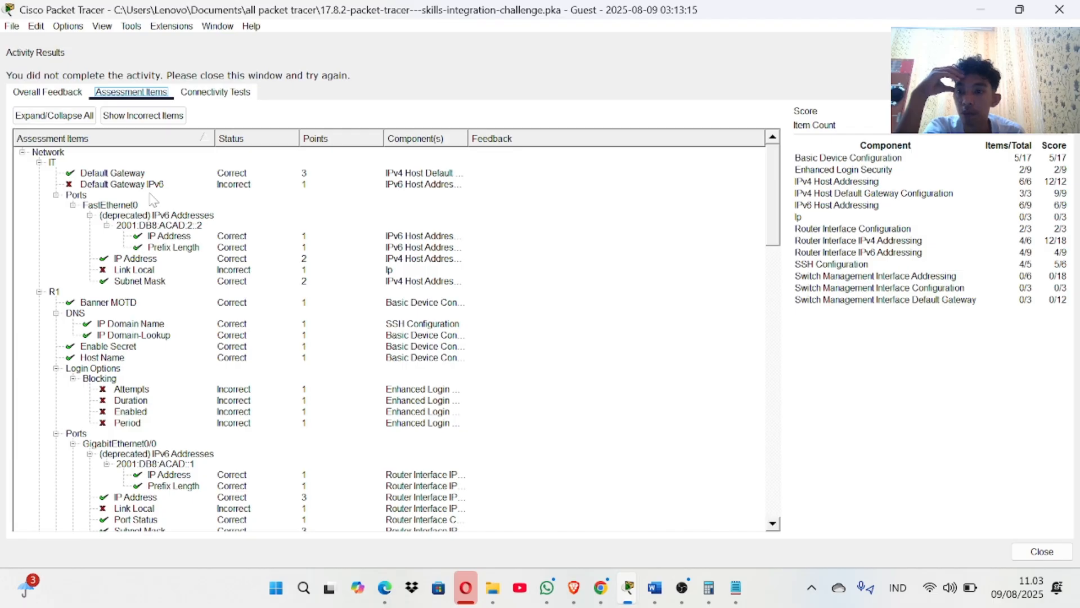
scroll(149, 280, "down", 5)
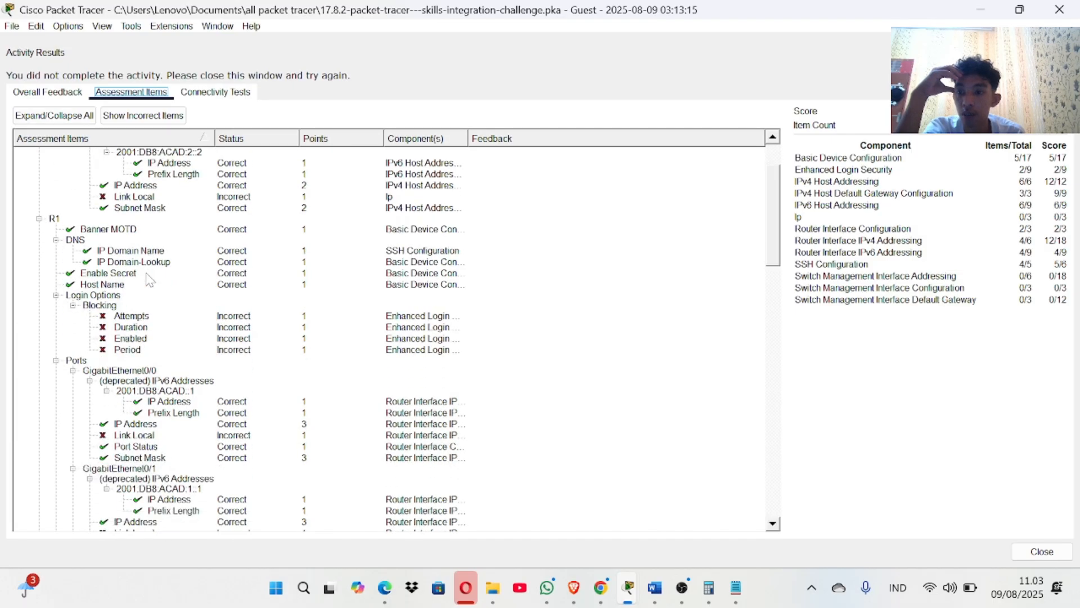
scroll(149, 279, "down", 5)
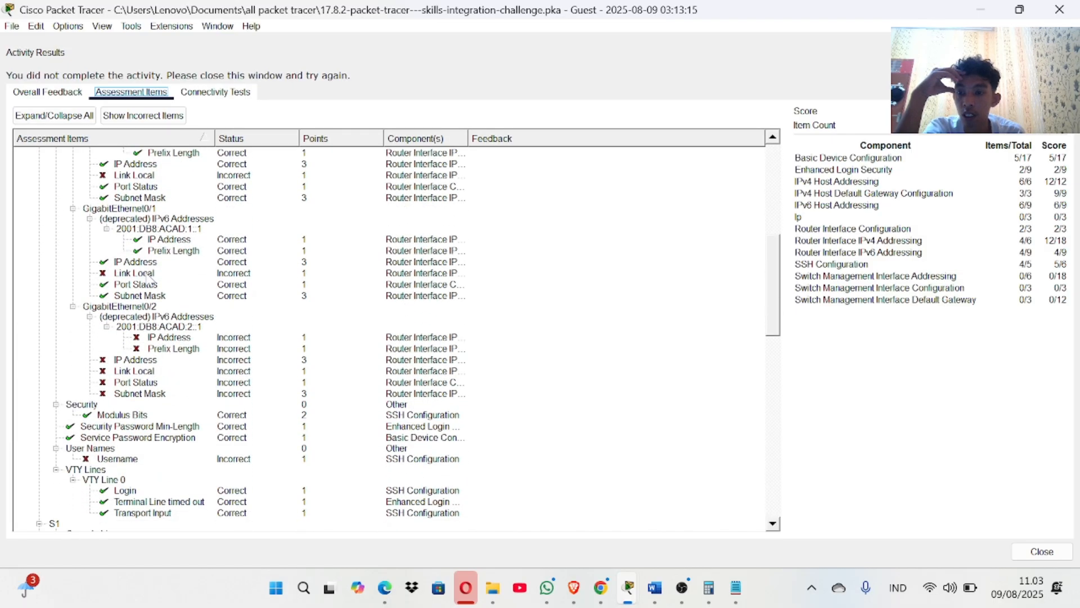
scroll(145, 279, "up", 1)
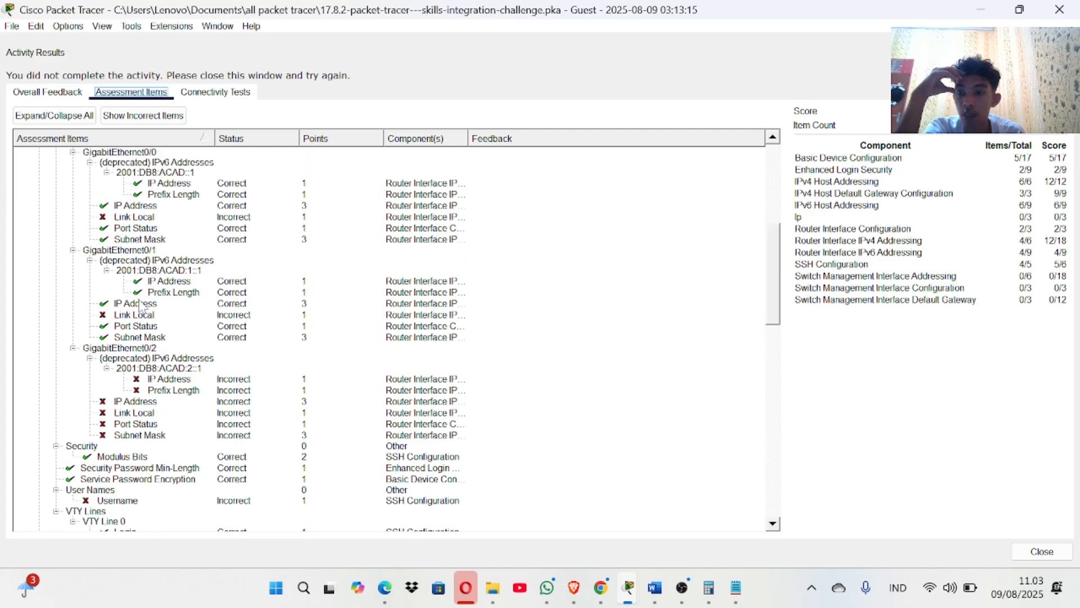
scroll(140, 325, "up", 5)
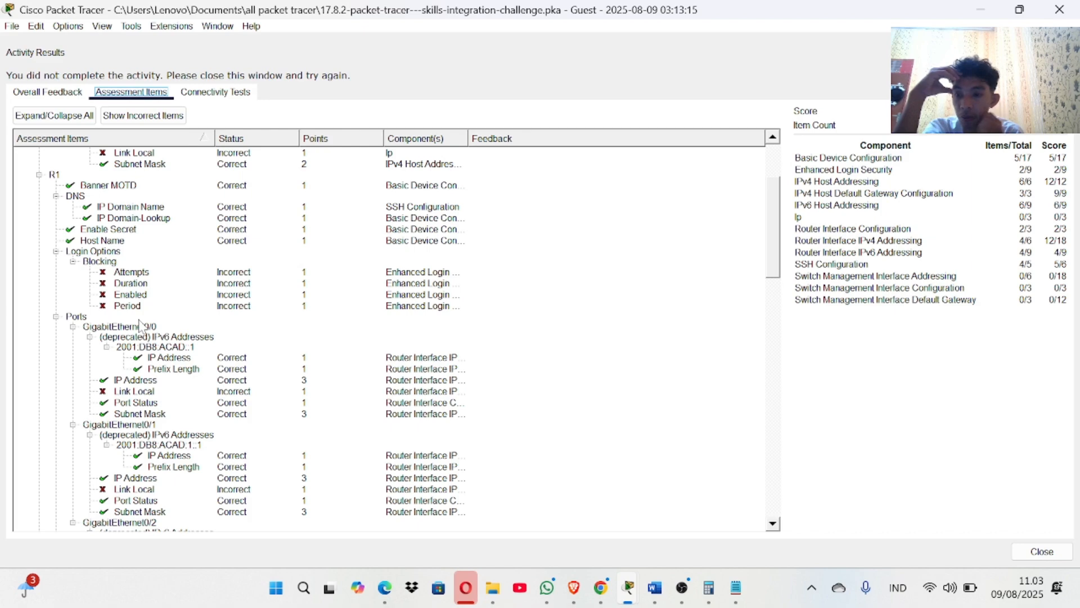
scroll(141, 325, "down", 14)
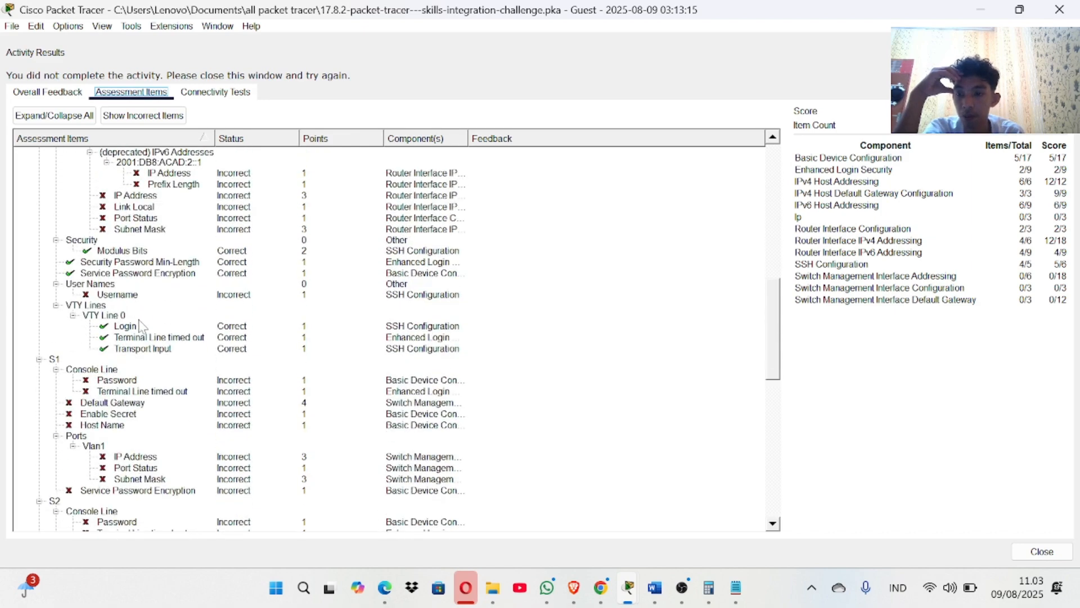
scroll(140, 325, "down", 8)
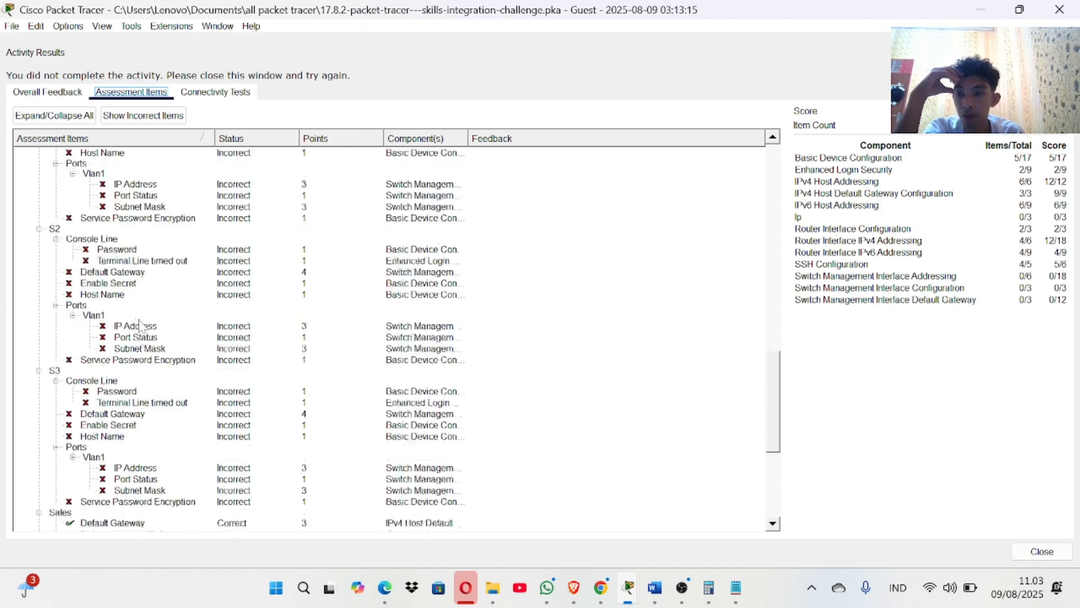
scroll(141, 324, "up", 7)
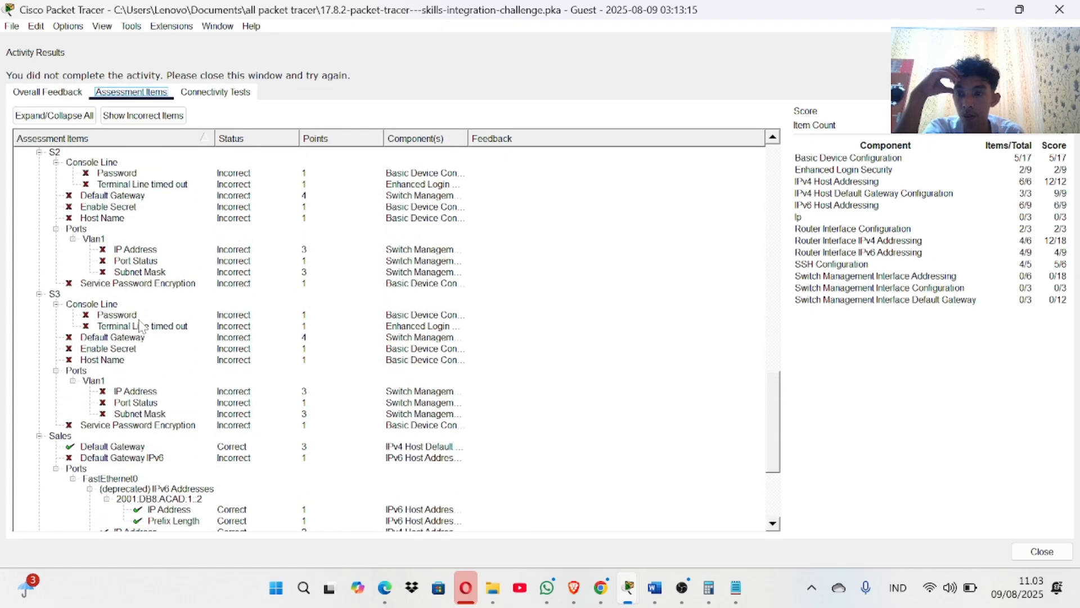
scroll(139, 325, "up", 20)
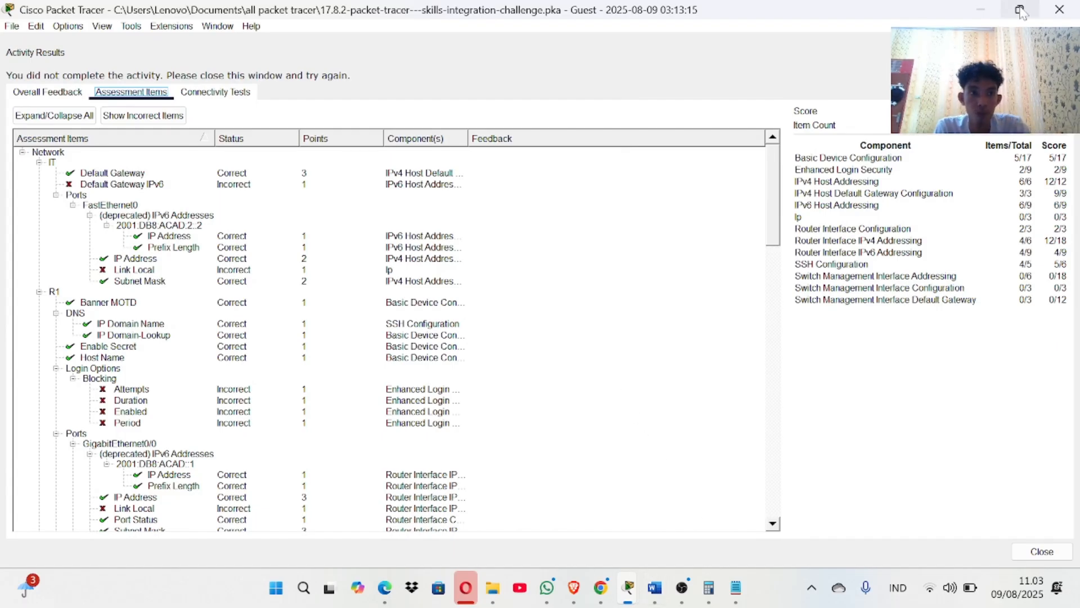
left_click(1059, 10)
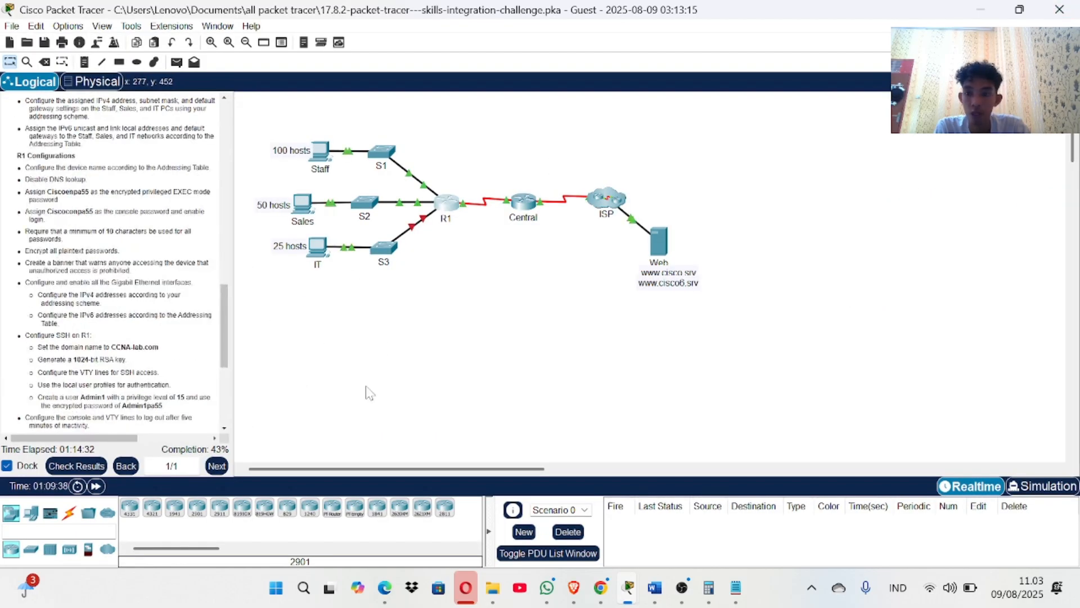
Re-enter configuration mode and apply login block-for 18 attempts 4 within 120 on R1.
left_click(453, 203)
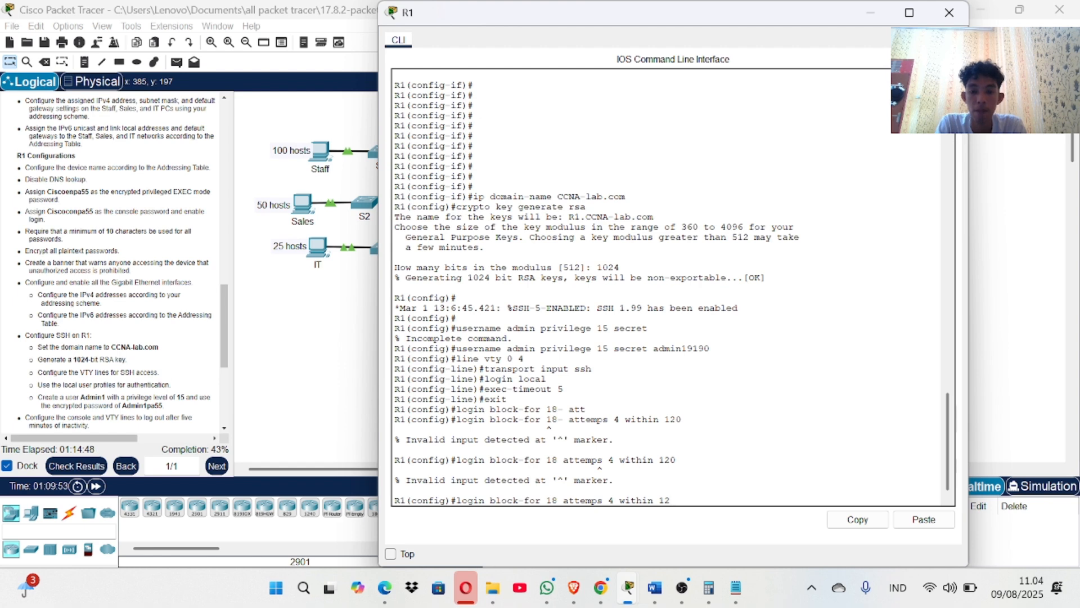
key("BackSpace")
key("BackSpace")
key("BackSpace")
key("BackSpace")
key("BackSpace")
key("BackSpace")
key("BackSpace")
key("BackSpace")
key("BackSpace")
key("BackSpace")
key("BackSpace")
key("BackSpace")
key("BackSpace")
key("BackSpace")
key("BackSpace")
key("BackSpace")
key("BackSpace")
key("BackSpace")
key("BackSpace")
key("BackSpace")
type("config)#con")
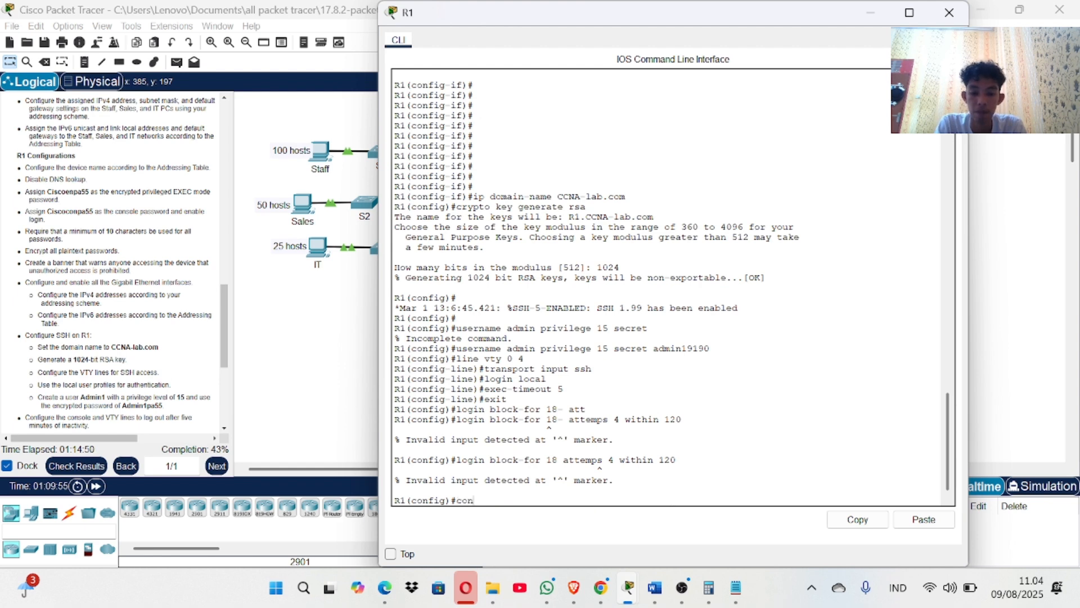
key("Return")
key("Return")
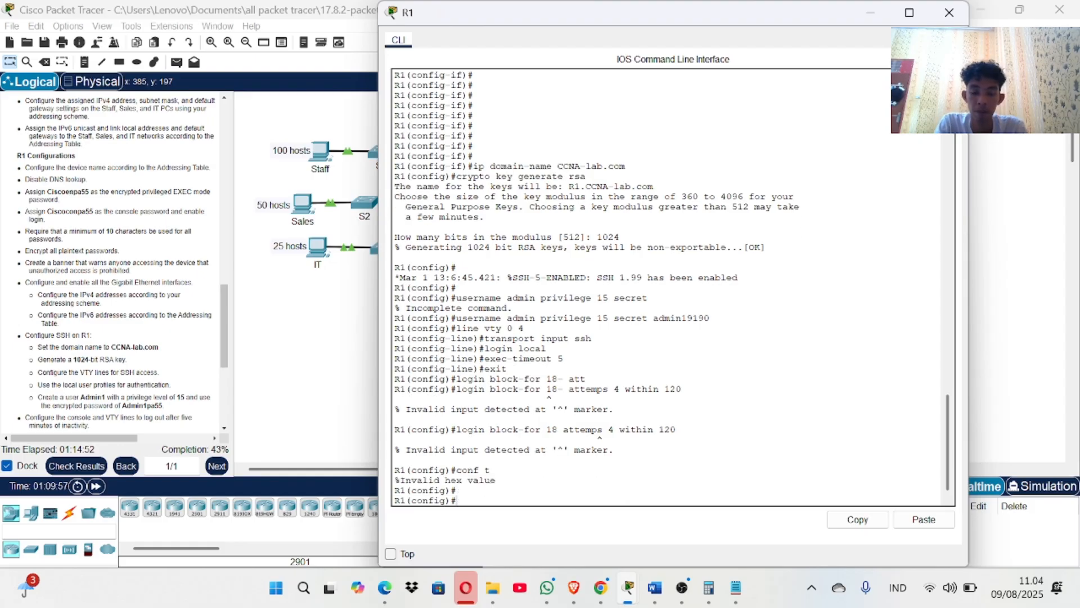
key("Up")
key("Return")
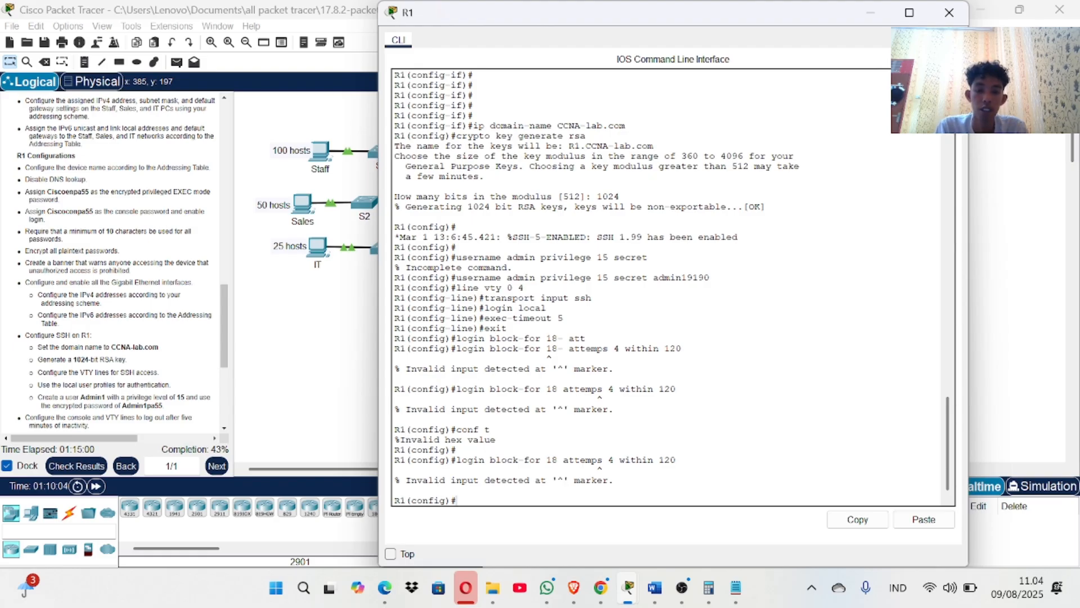
key("Up")
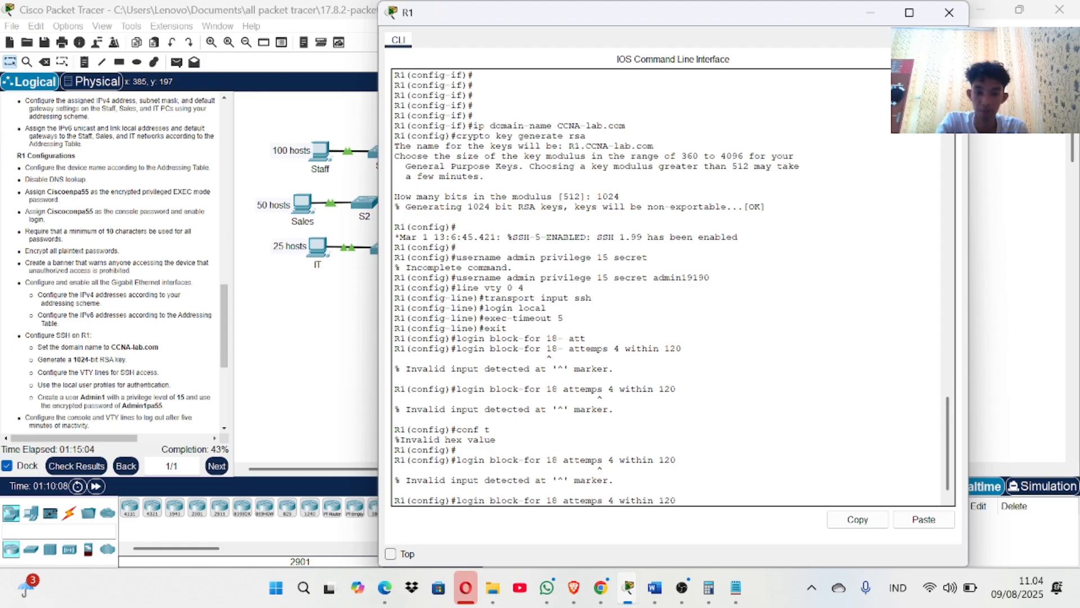
type("t")
key("Return")
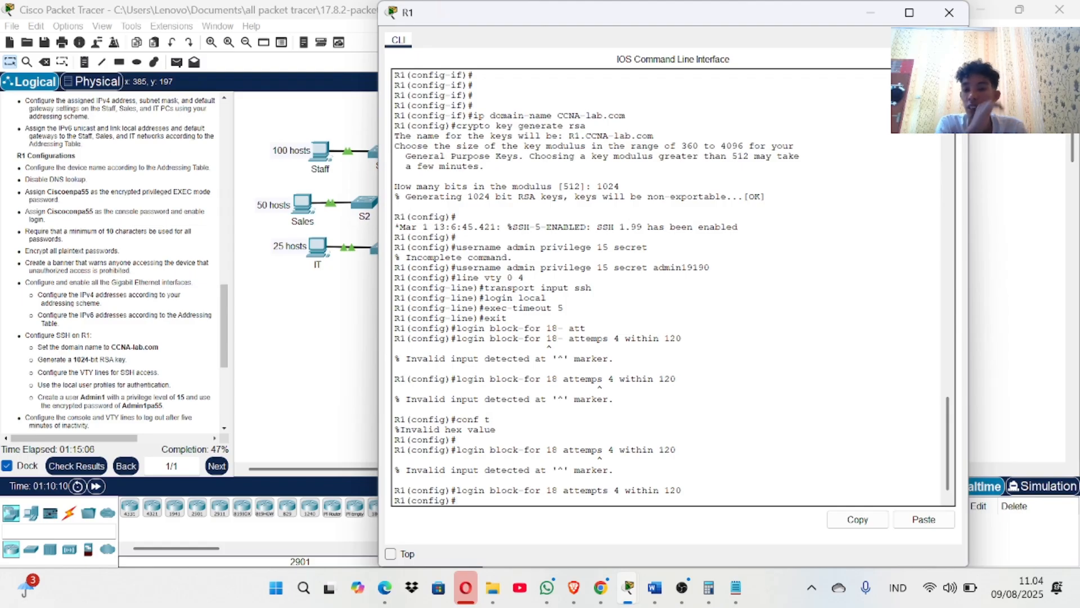
Leave configuration mode, save R1's configuration with 'wr me', and recheck the activity results.
type("end")
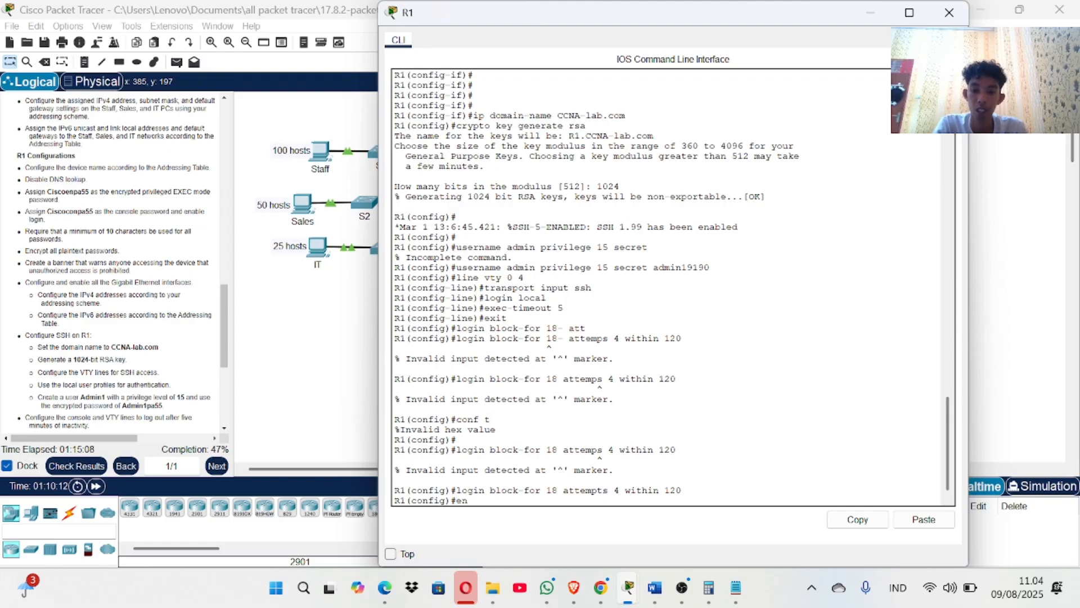
key("Return")
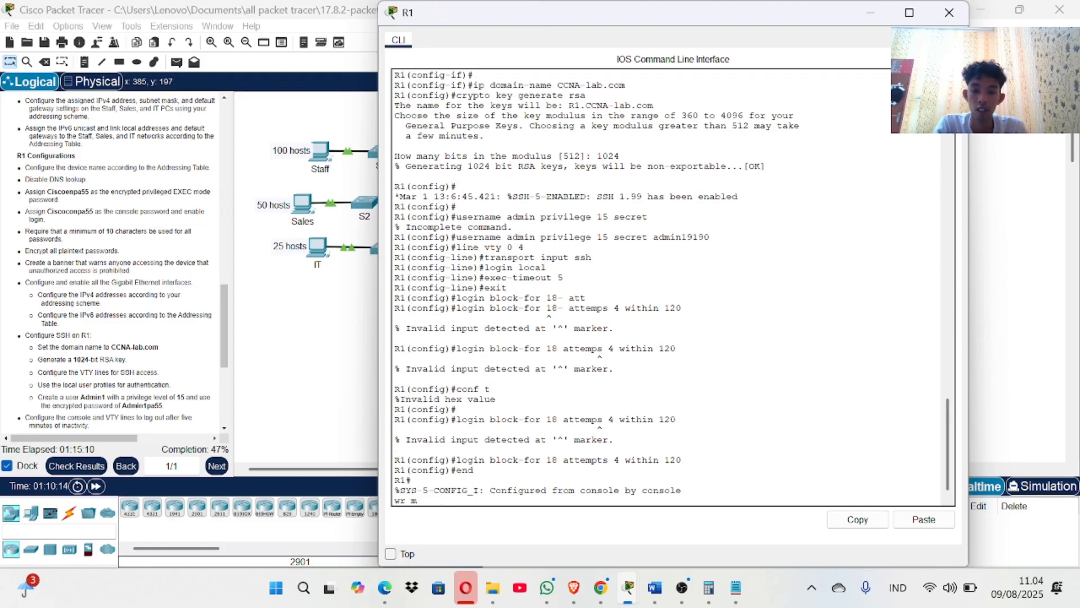
type("wr me")
key("Return")
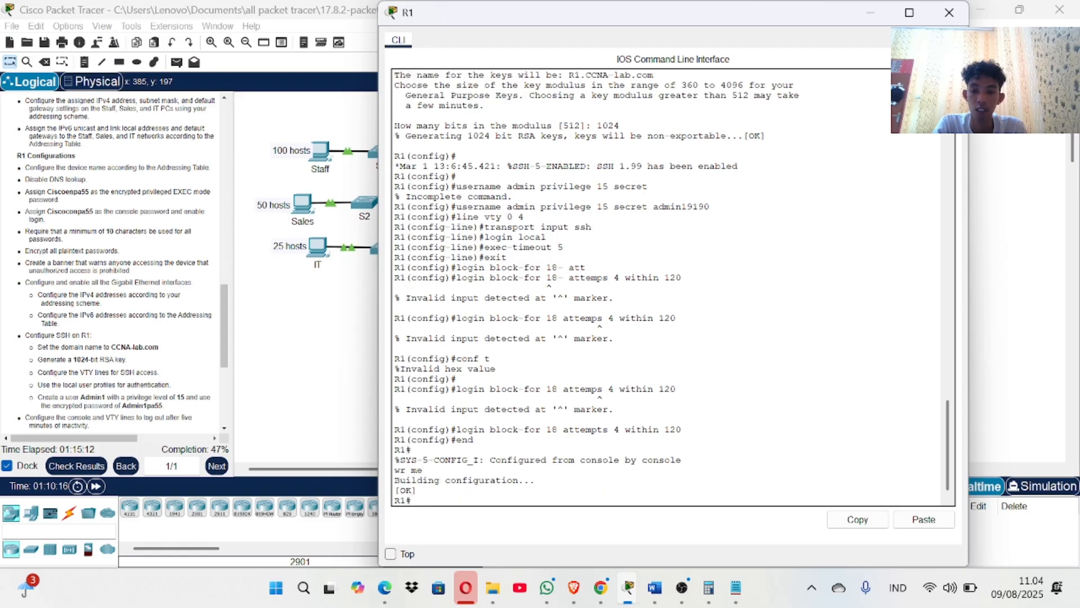
key("Return")
key("Return")
key("Return")
key("Return")
key("Return")
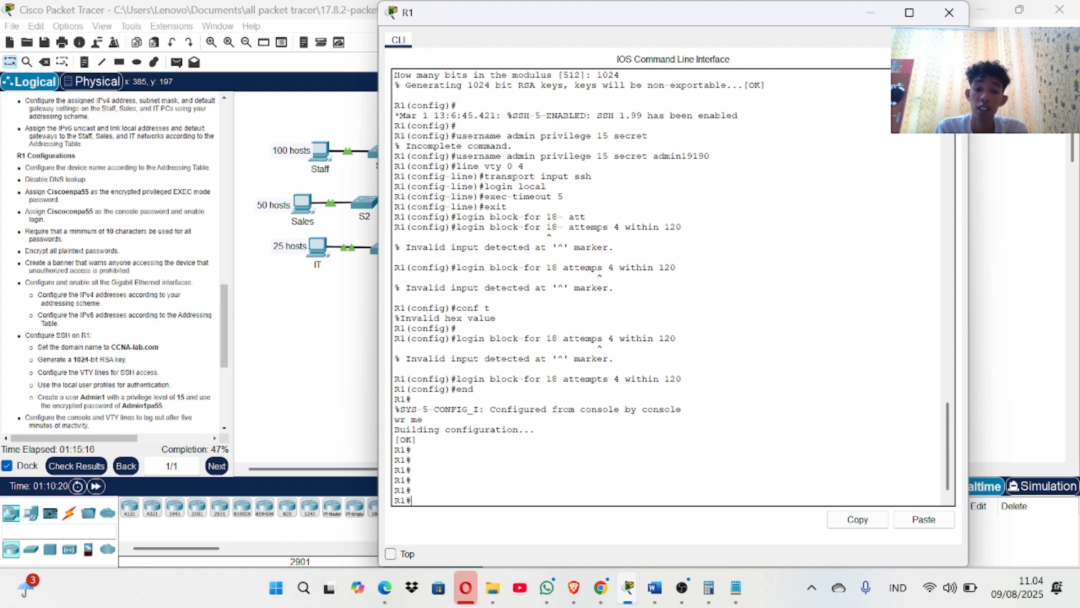
left_click(73, 466)
Review R1's Login Options items: Attempts, Enabled and Period correct, Duration incorrect.
left_click(130, 92)
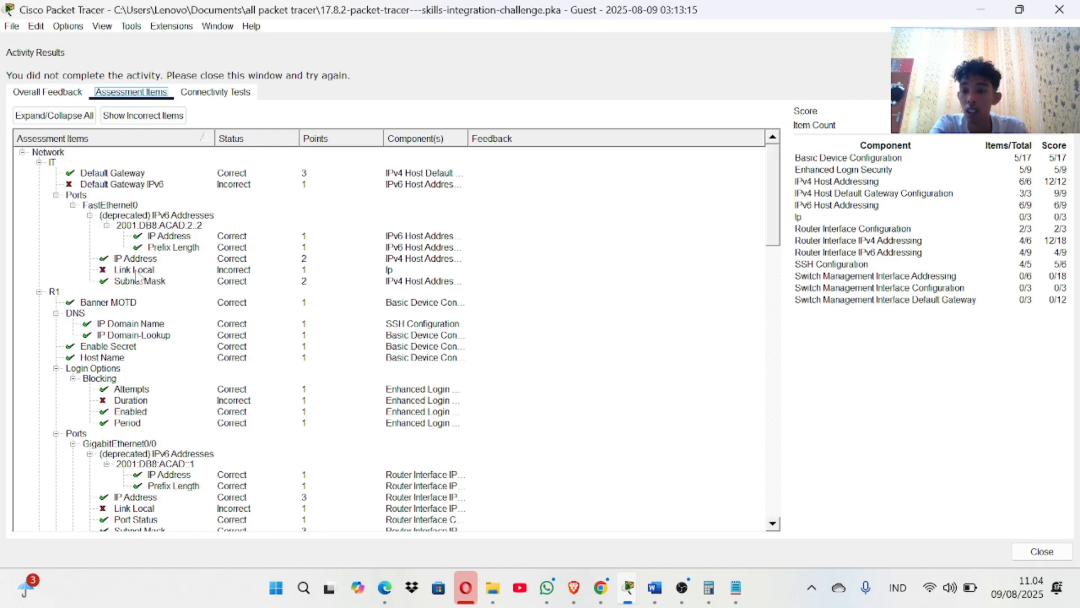
scroll(136, 275, "down", 3)
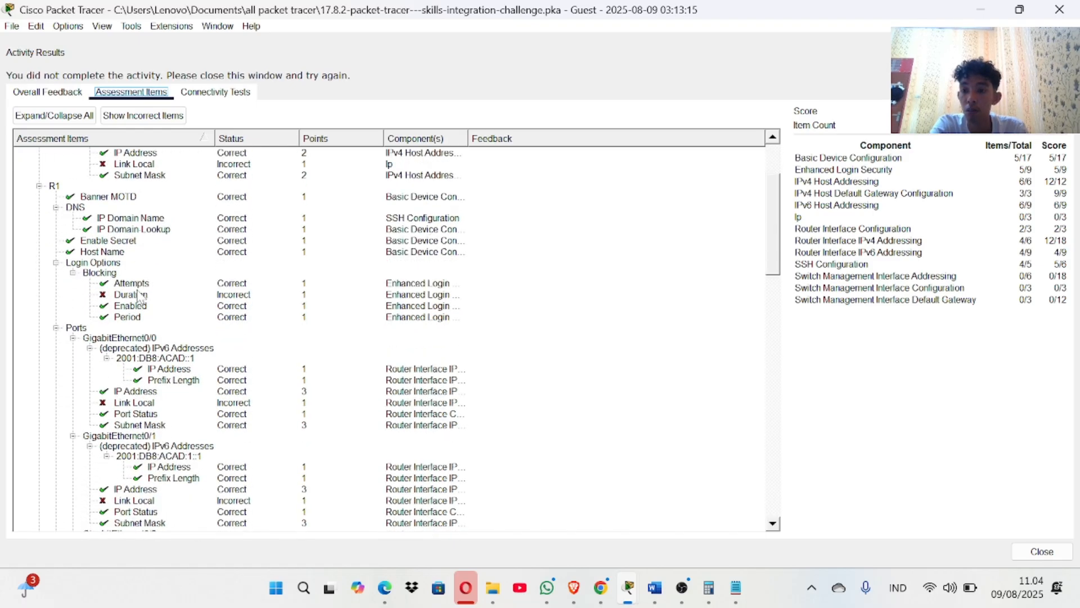
scroll(140, 296, "down", 2)
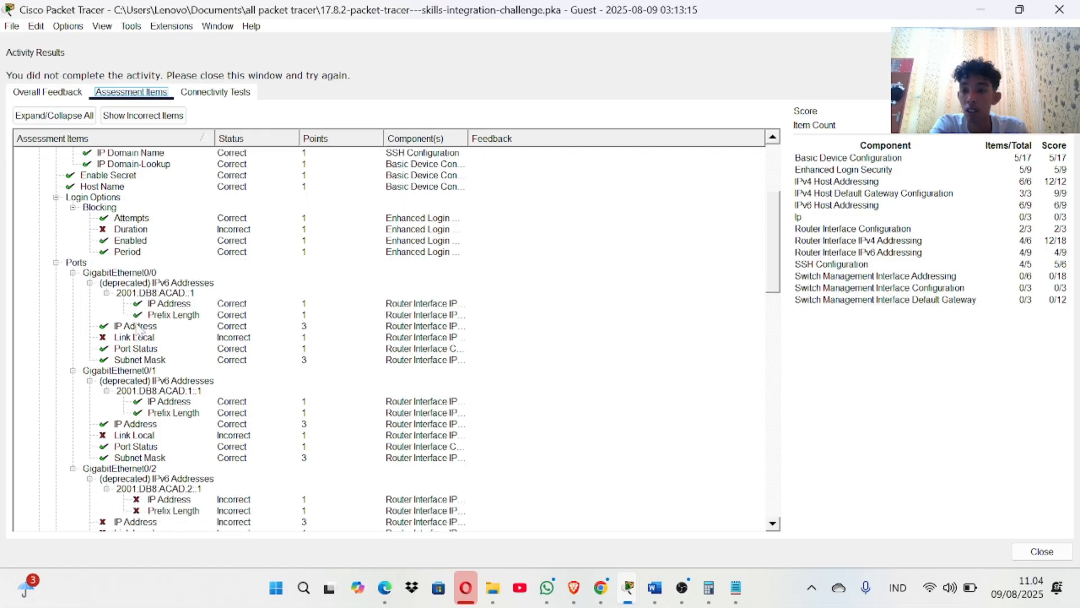
scroll(138, 328, "down", 12)
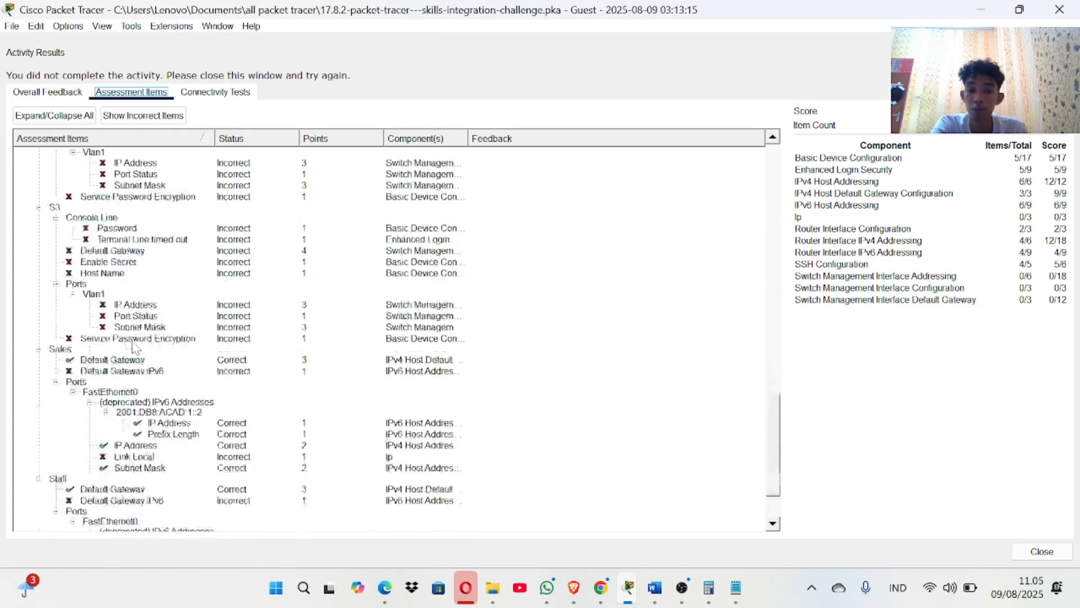
scroll(135, 347, "down", 2)
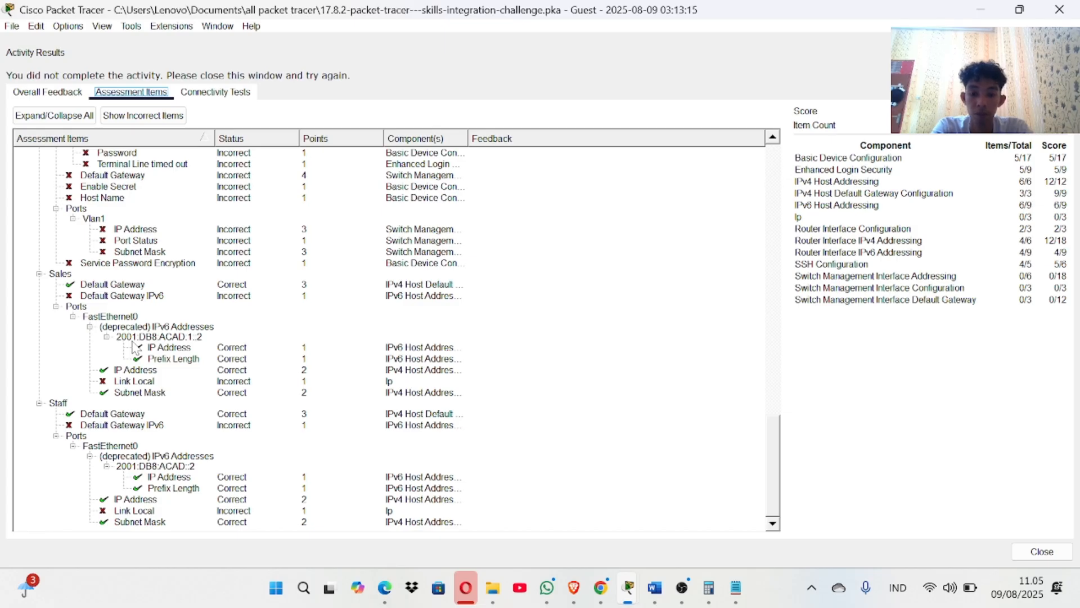
scroll(104, 307, "up", 2)
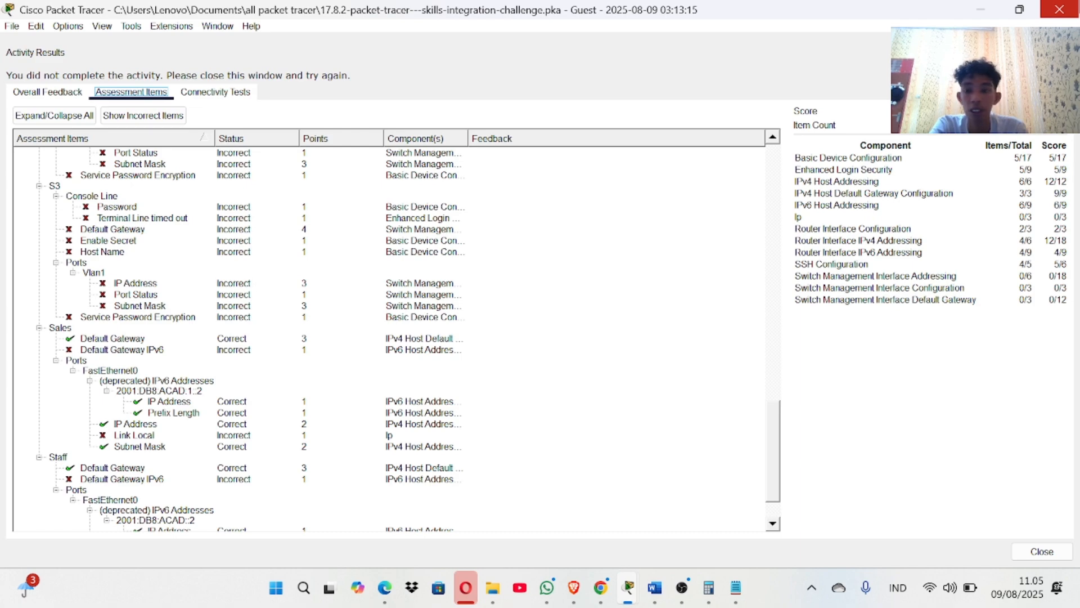
scroll(319, 294, "up", 15)
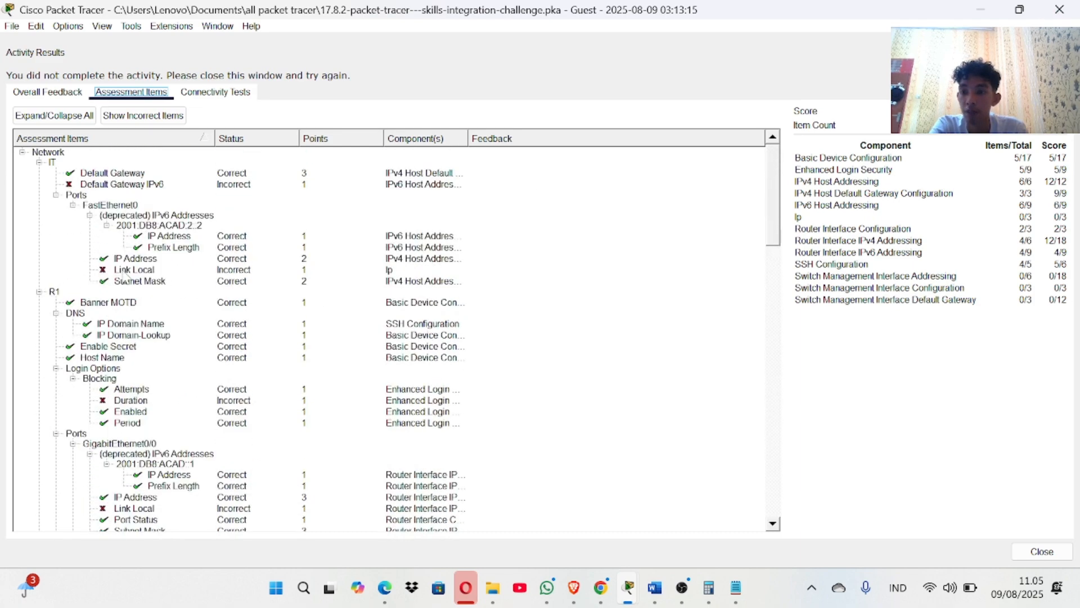
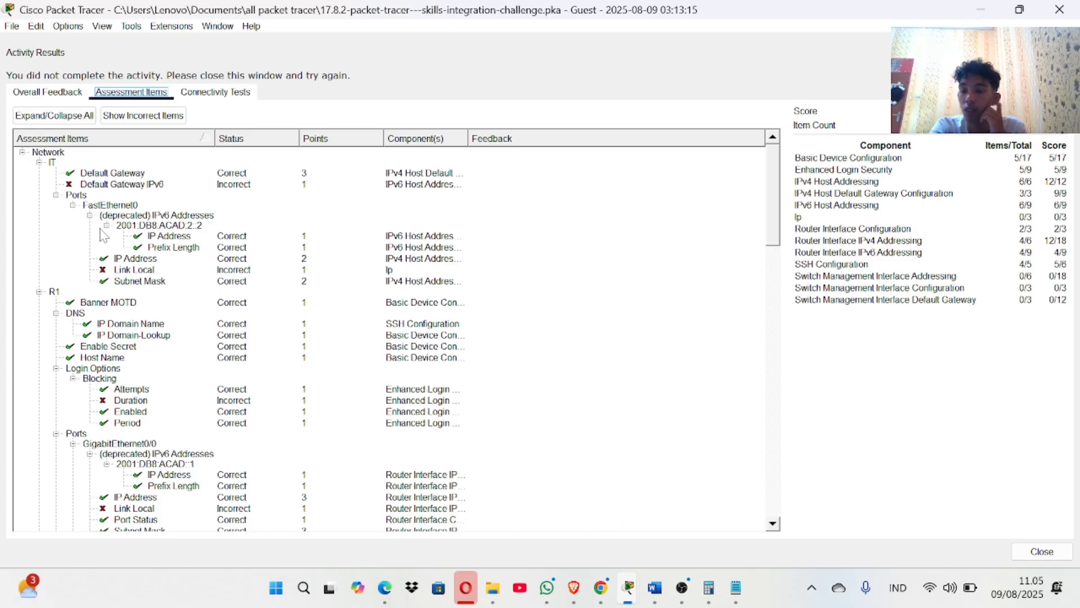
Recheck the activity results and review the assessment items, still at 47% completion.
left_click(1060, 10)
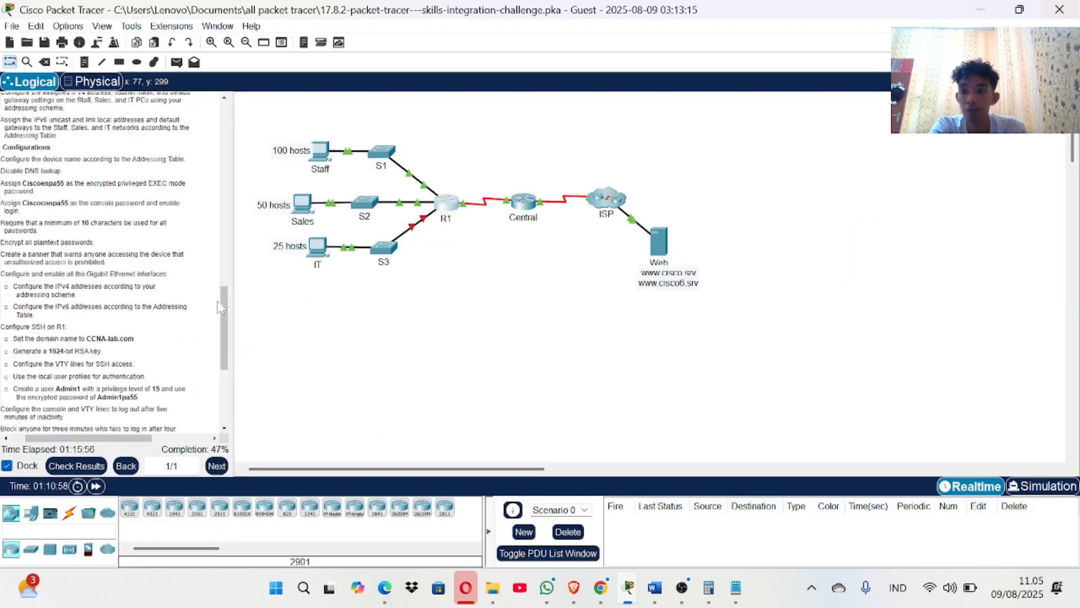
scroll(112, 253, "up", 15)
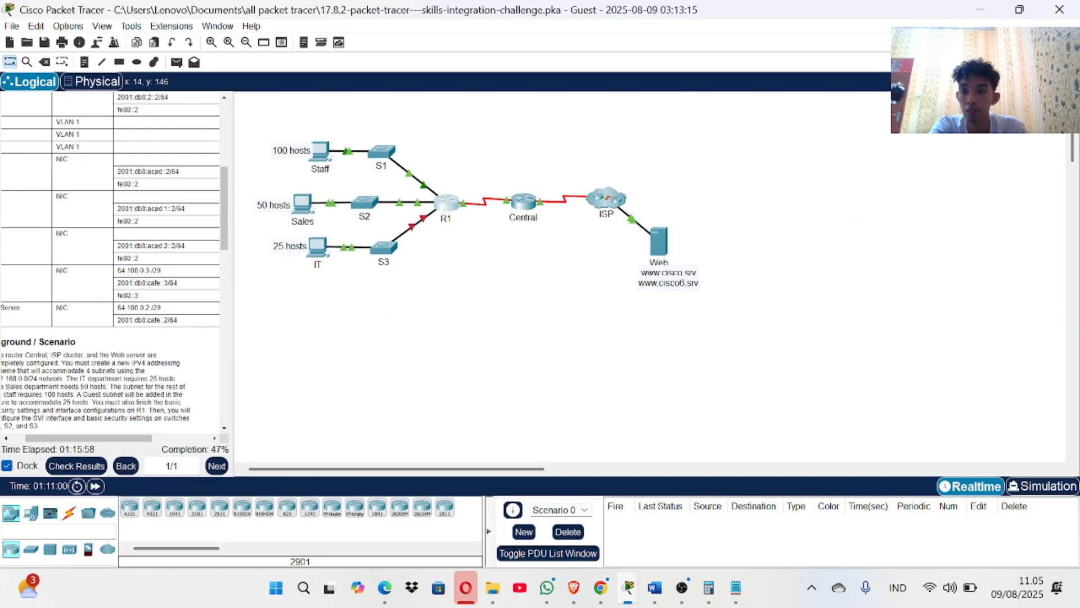
scroll(112, 264, "left", 1)
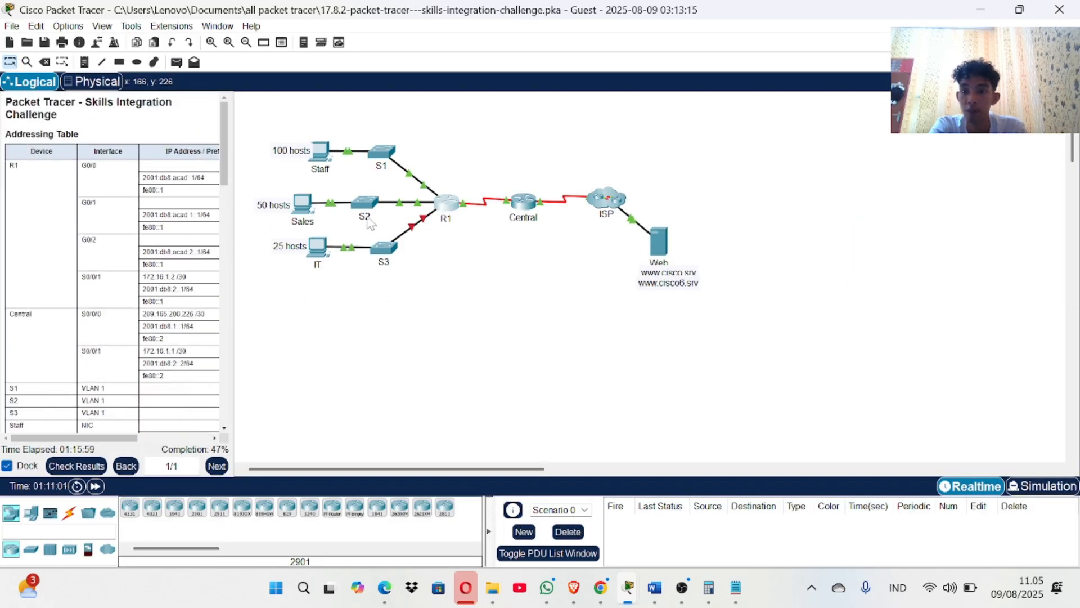
left_click(70, 463)
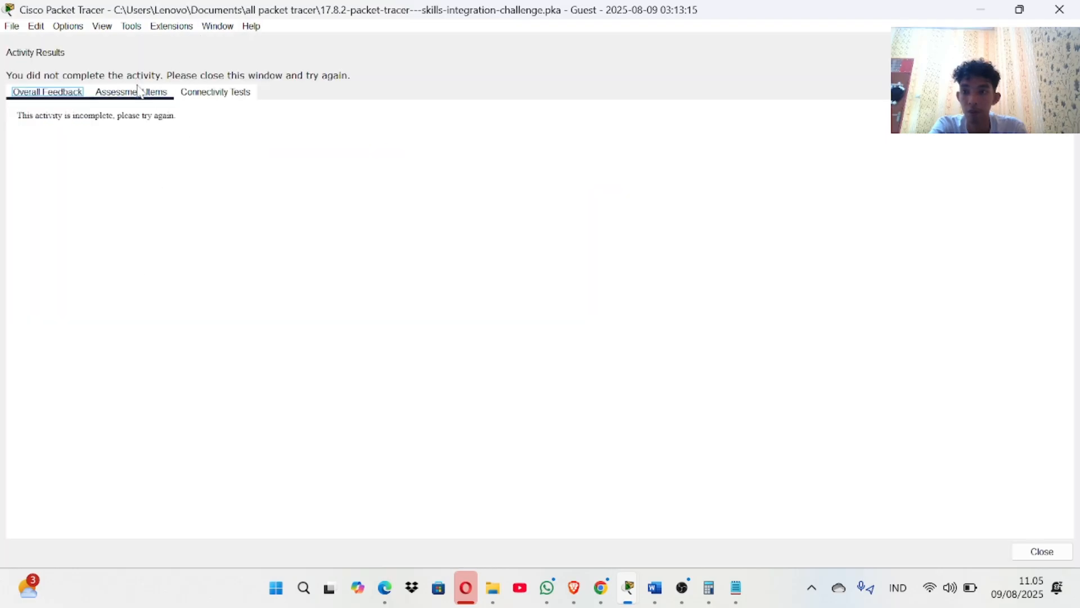
left_click(133, 92)
scroll(137, 297, "down", 1)
scroll(136, 297, "up", 1)
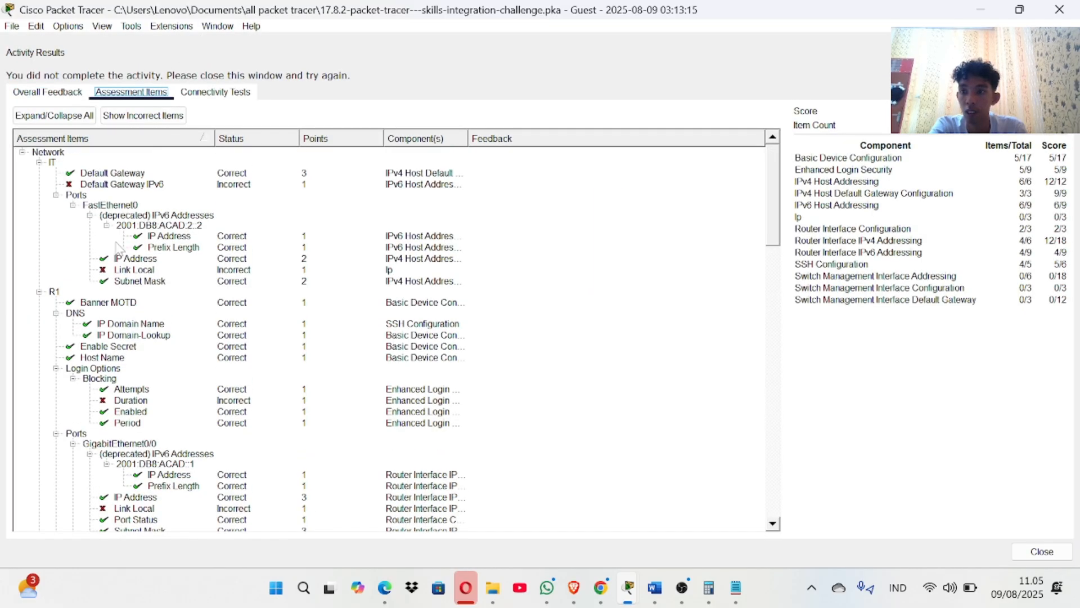
left_click(1059, 9)
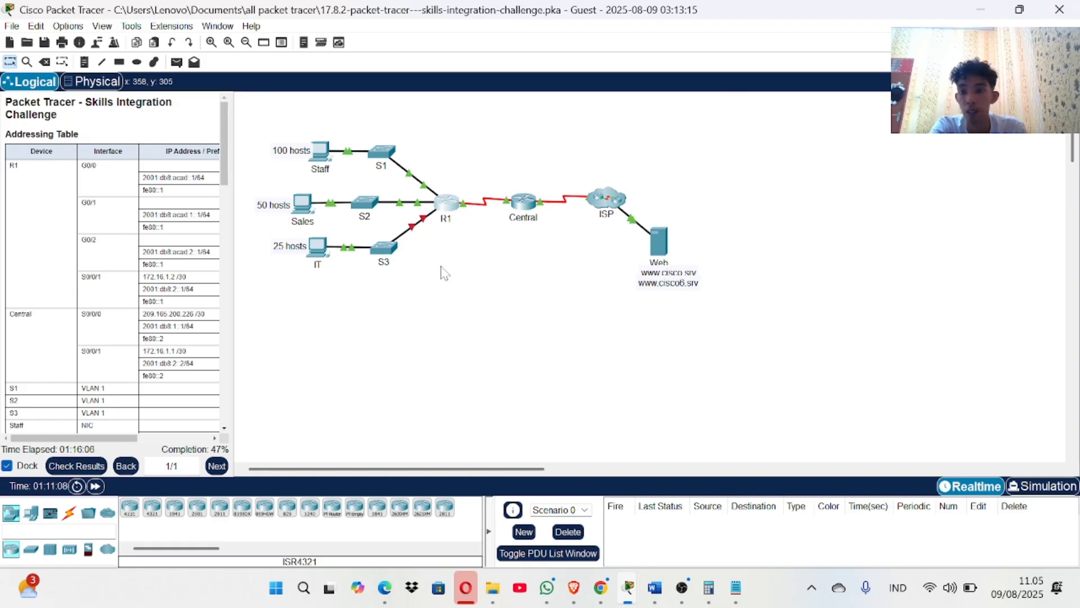
Open the IT PC's IP configuration, then review the activity's assessment items.
left_click(317, 248)
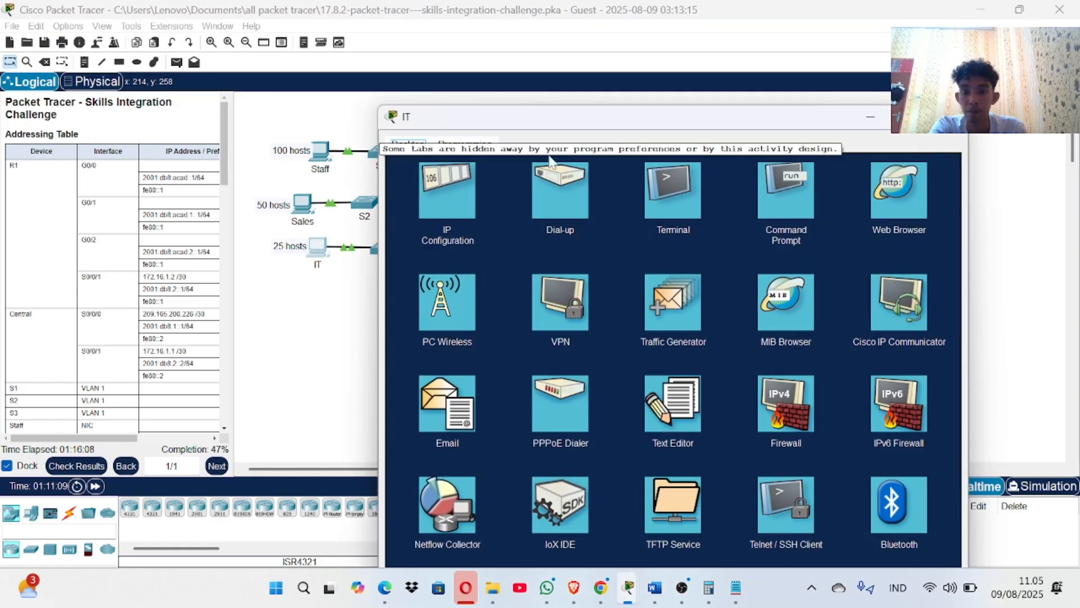
left_click(443, 197)
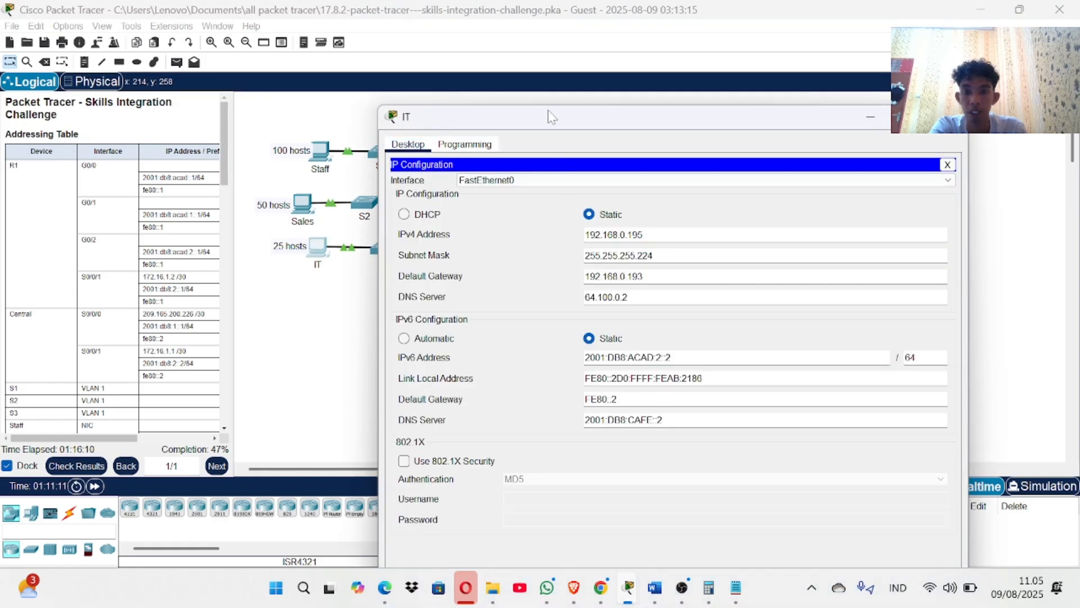
left_click_drag(548, 116, 302, 79)
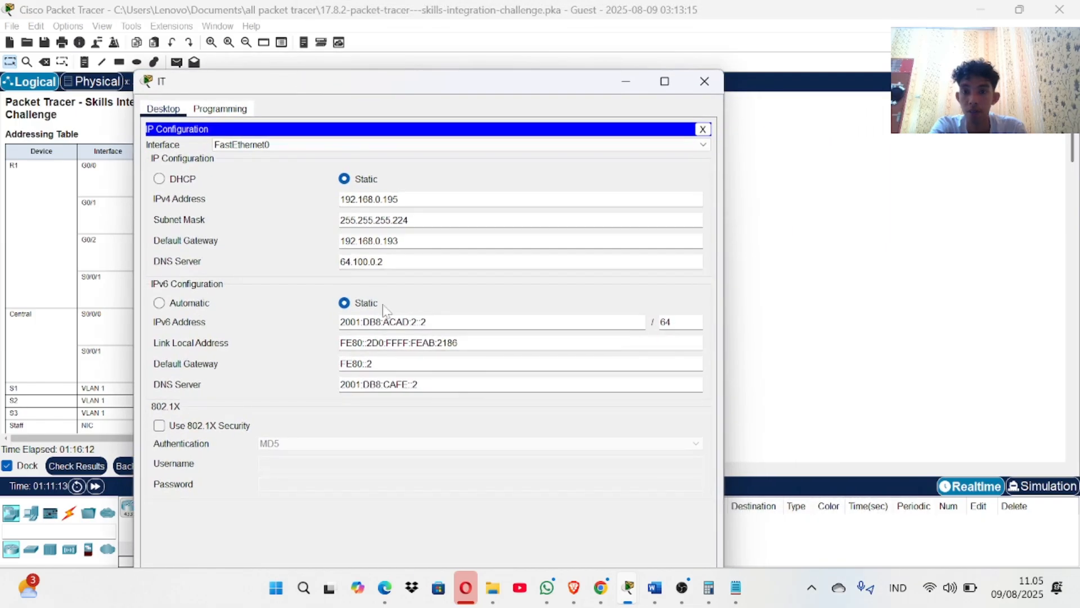
left_click(62, 324)
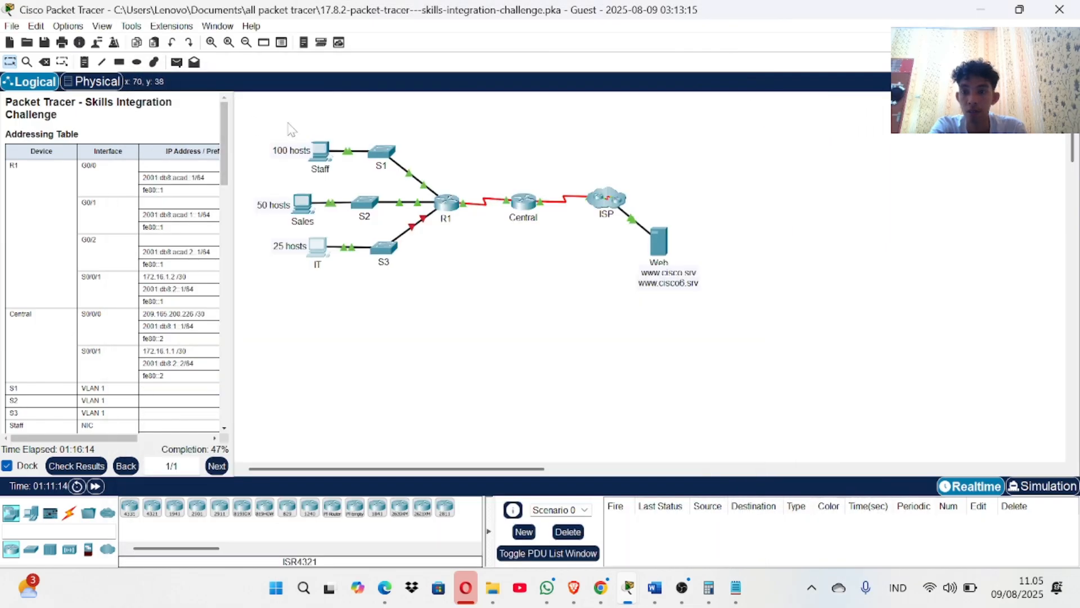
left_click(76, 465)
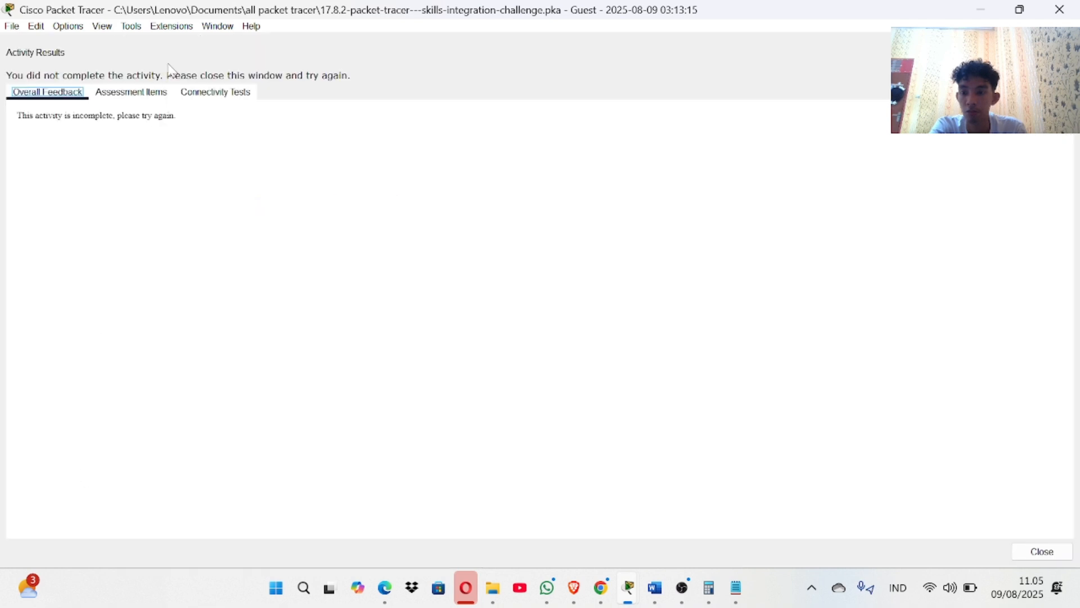
left_click(132, 93)
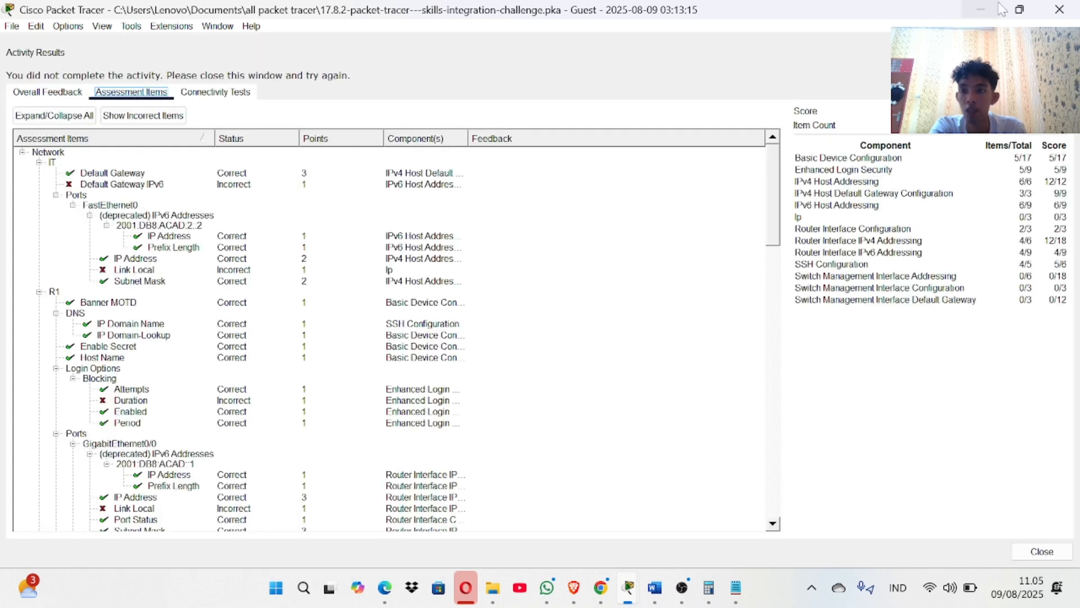
left_click(1059, 9)
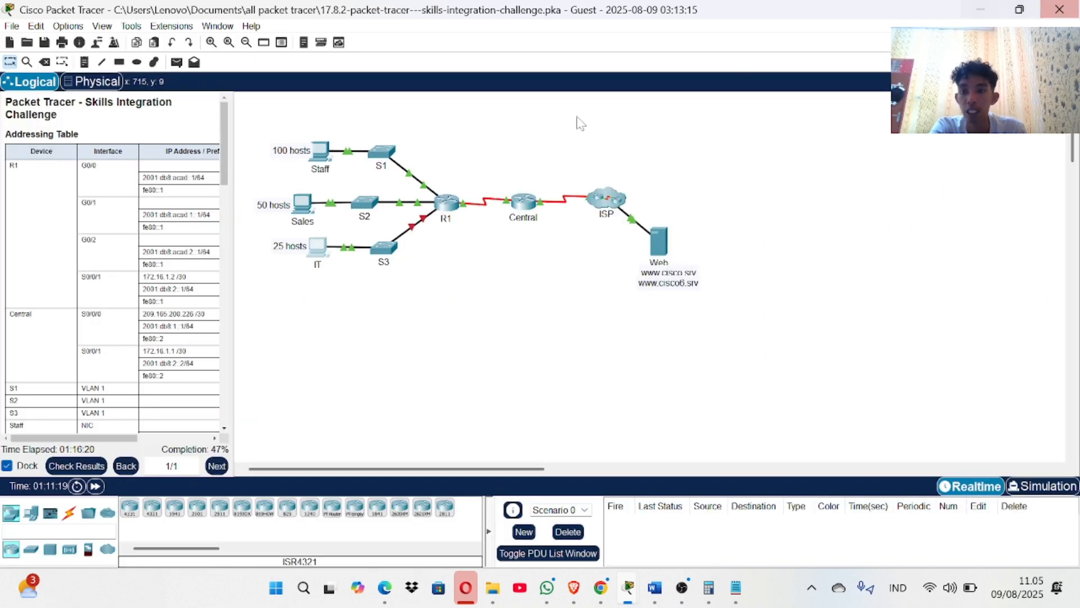
Copy the IT PC's fe80::2 address from the addressing table.
left_click(316, 252)
left_click(41, 315)
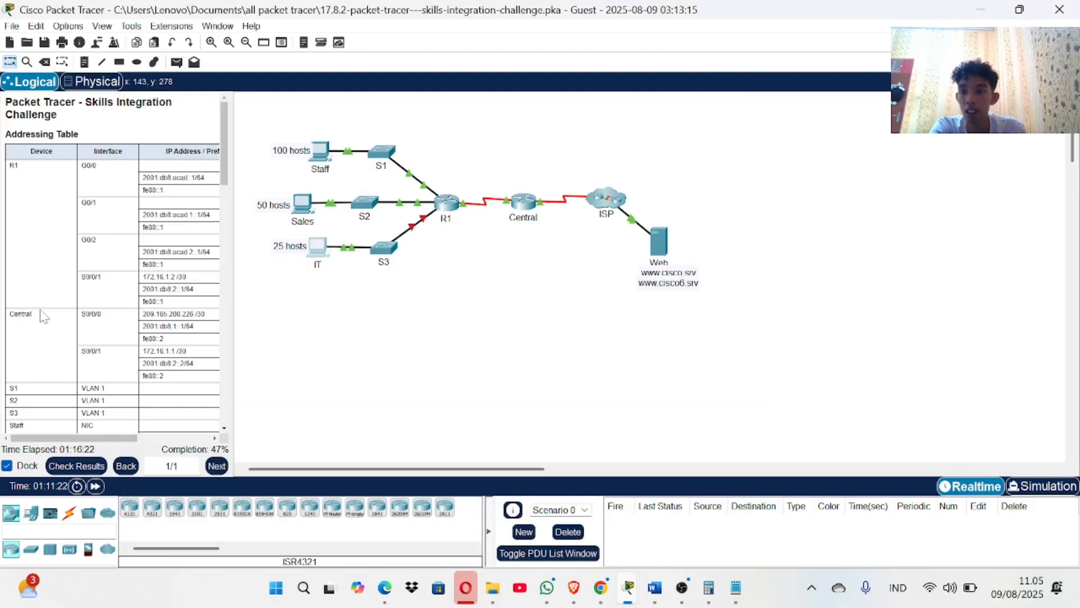
scroll(110, 265, "right", 1)
scroll(110, 265, "left", 1)
scroll(110, 265, "right", 1)
scroll(110, 264, "right", 1)
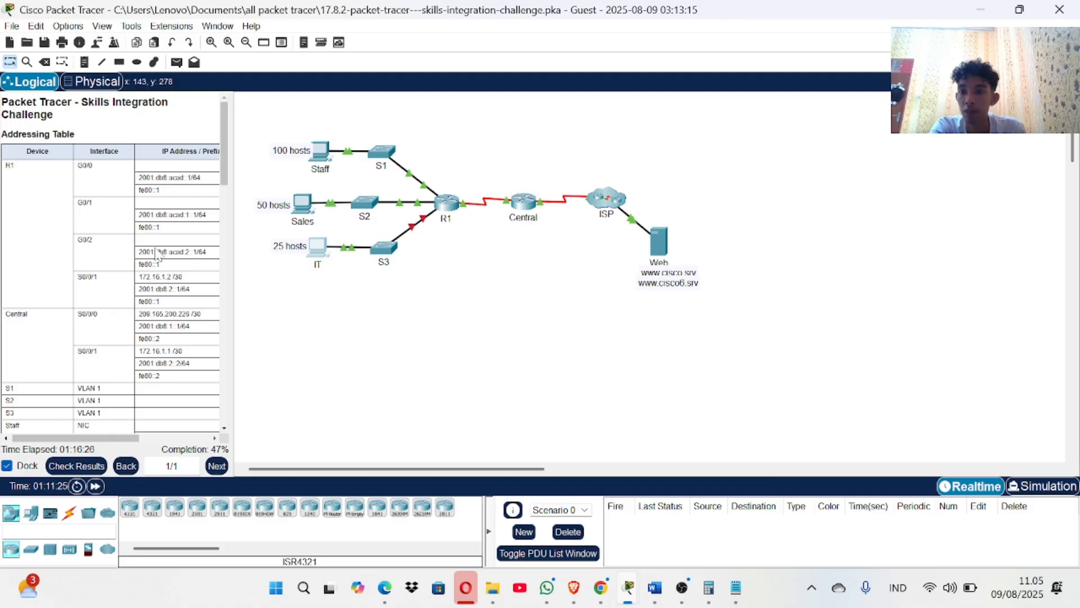
scroll(157, 253, "down", 8)
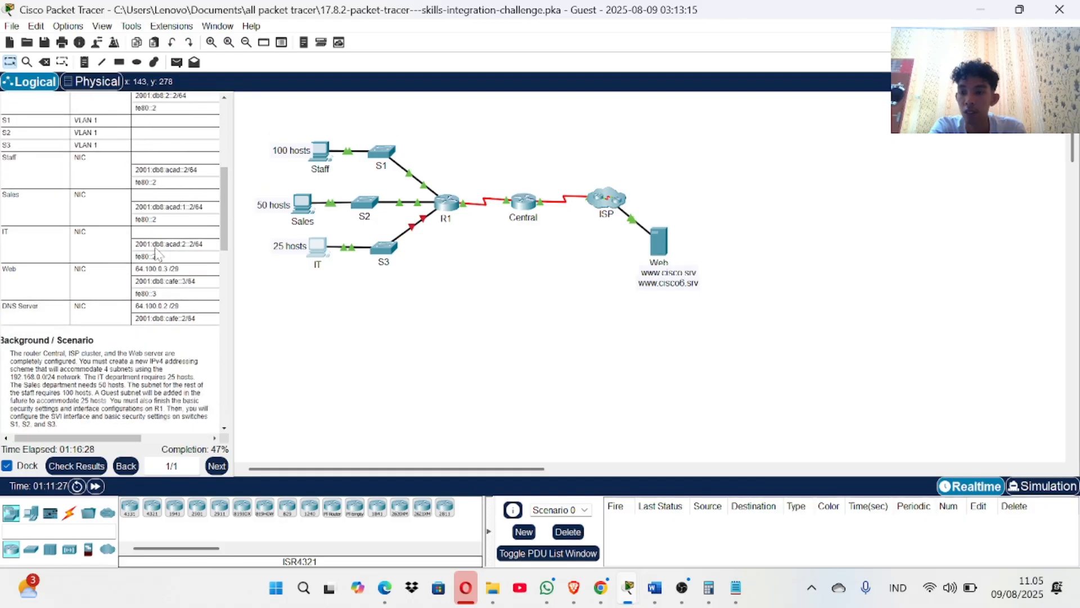
scroll(157, 254, "up", 1)
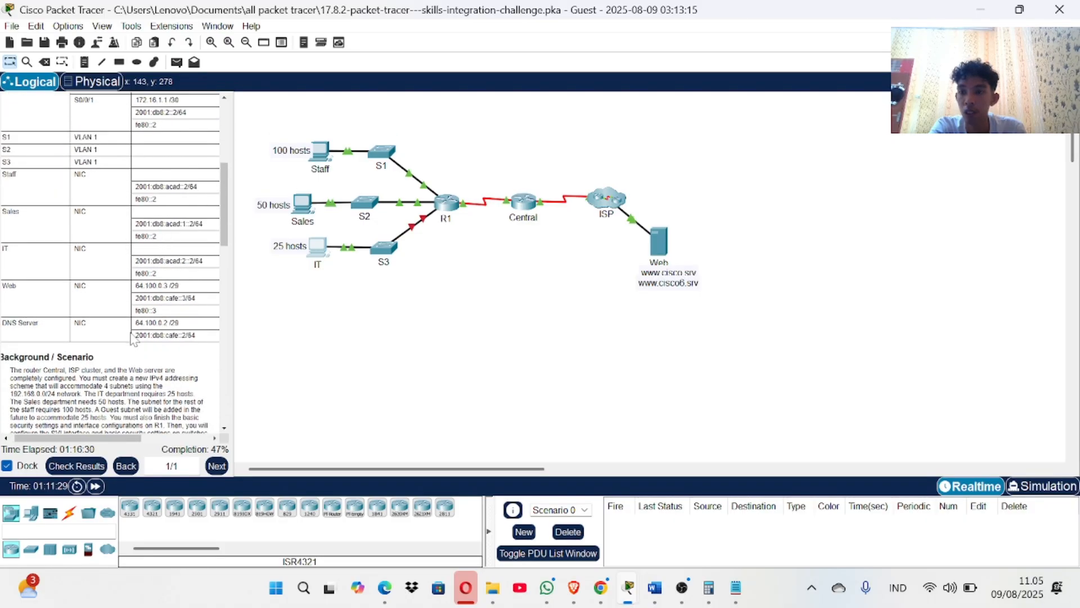
scroll(133, 340, "down", 1)
left_click_drag(157, 266, 141, 265)
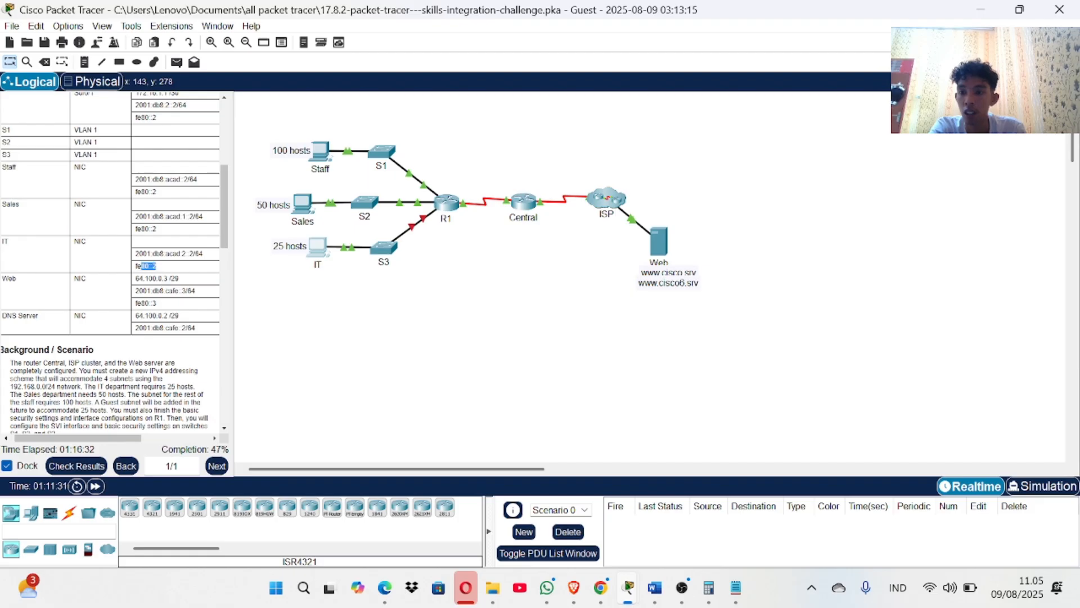
right_click(135, 273)
left_click(159, 275)
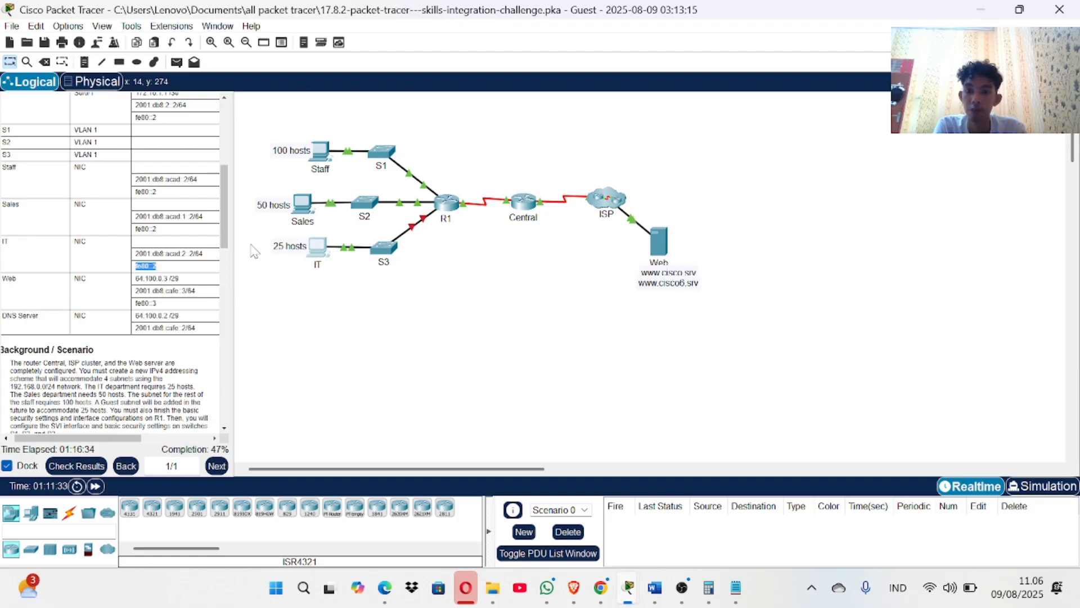
Replace the IT PC's IPv6 default gateway with fe80::2.
left_click(320, 251)
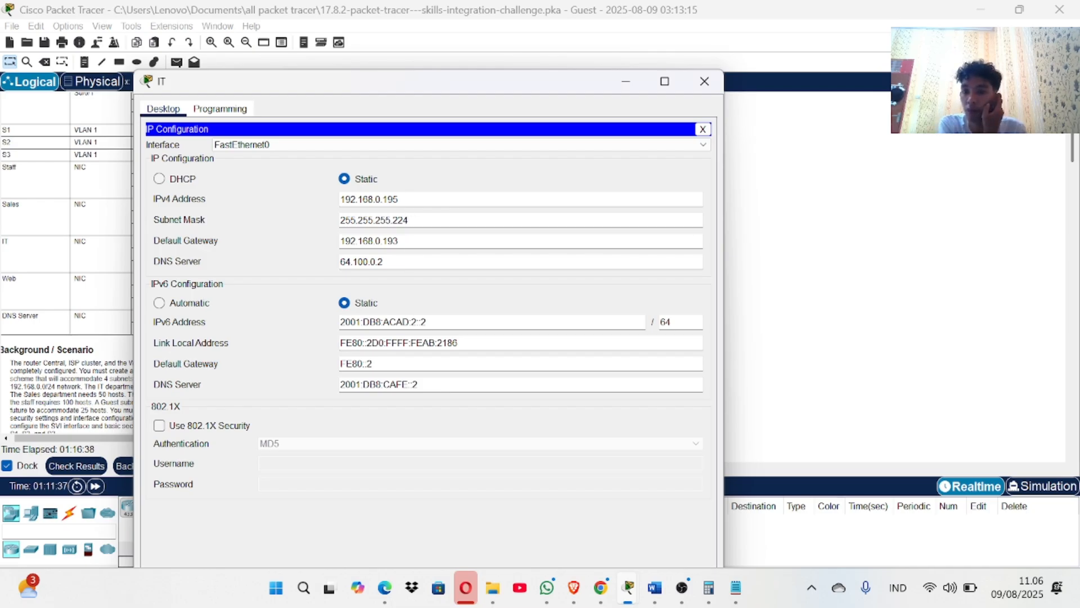
left_click_drag(373, 363, 339, 364)
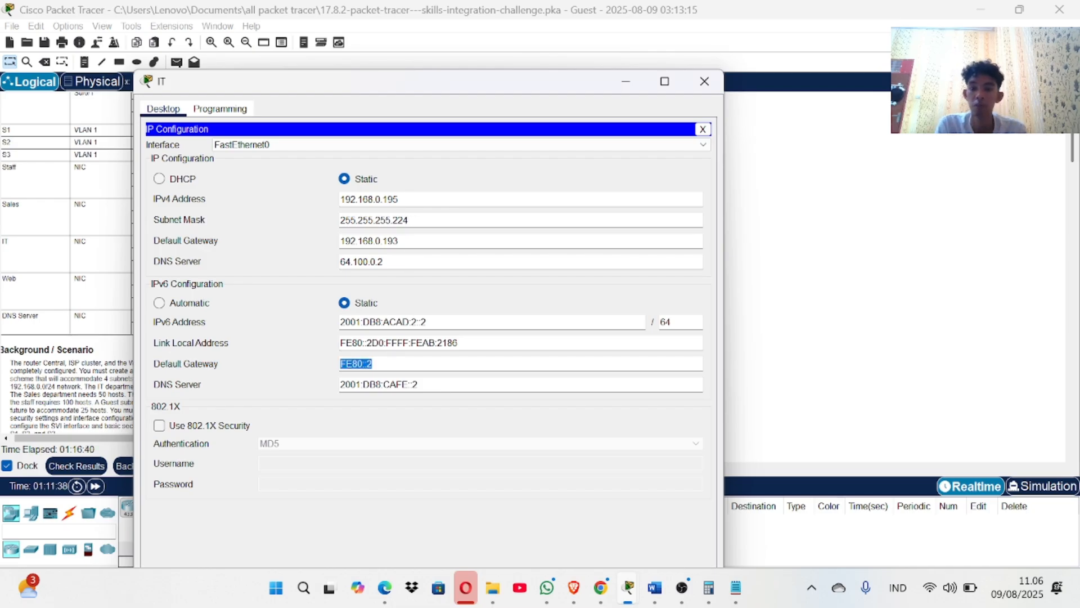
key("BackSpace")
type("fe80::2")
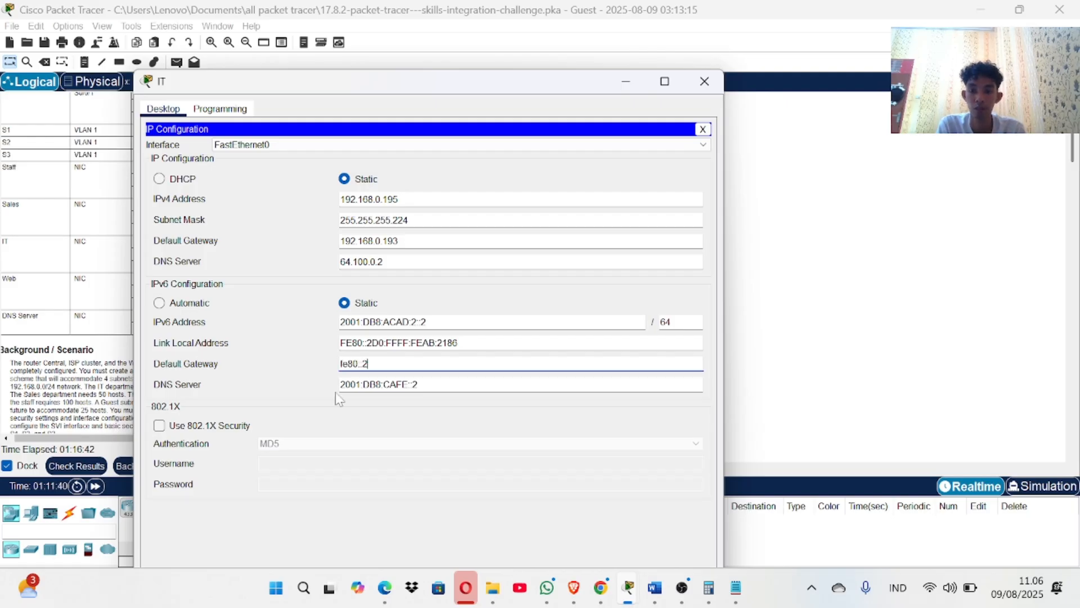
left_click(705, 81)
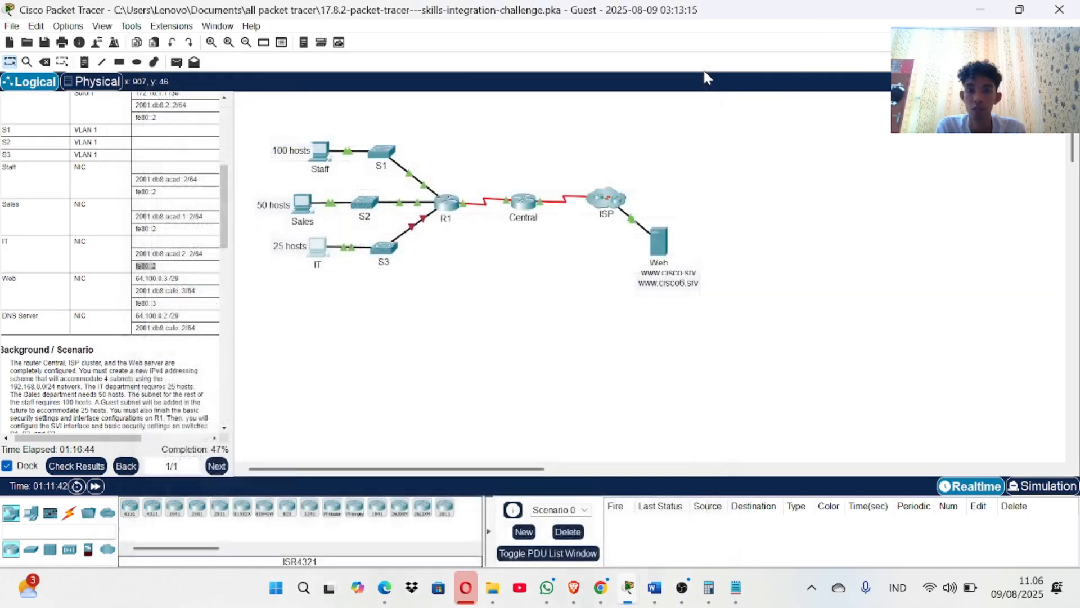
Recheck the activity results twice; completion stays at 47%.
left_click(75, 465)
left_click(148, 90)
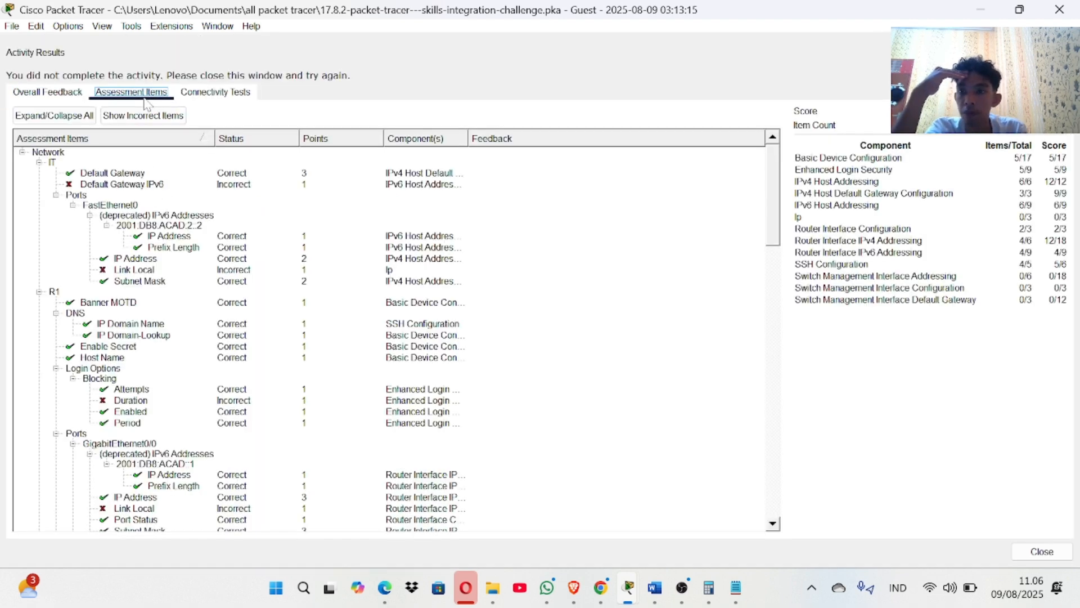
scroll(170, 235, "down", 2)
scroll(171, 235, "up", 2)
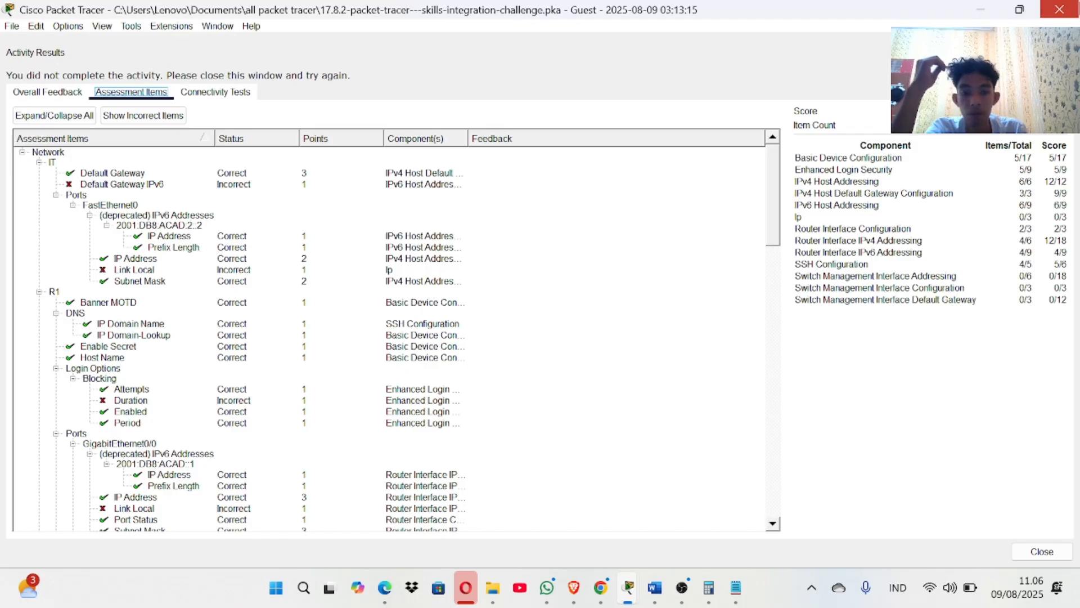
left_click(1060, 12)
scroll(174, 346, "down", 5)
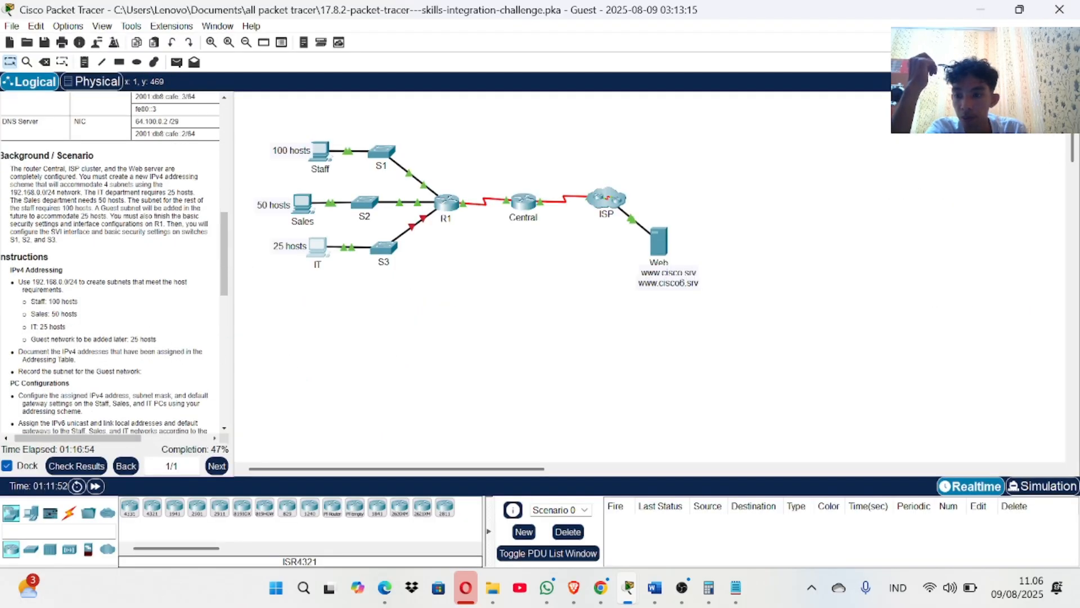
scroll(145, 302, "down", 10)
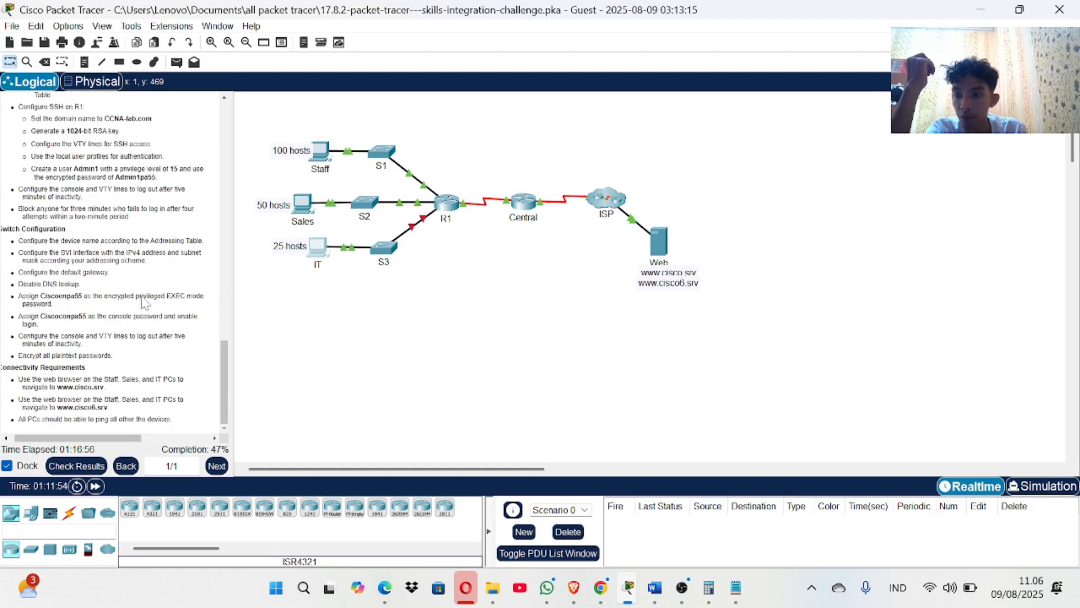
left_click(90, 470)
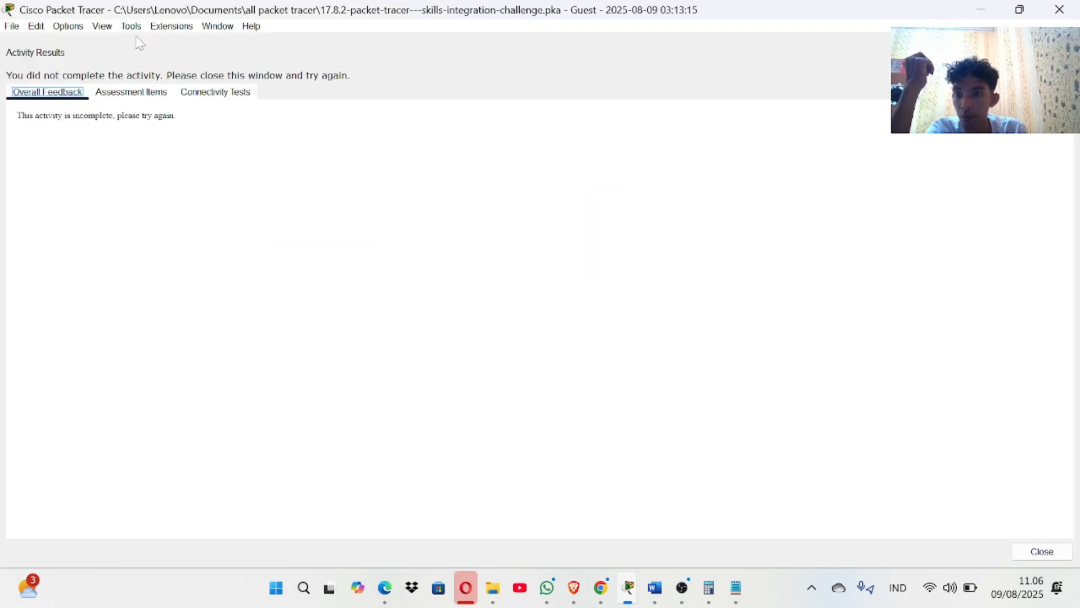
left_click(132, 94)
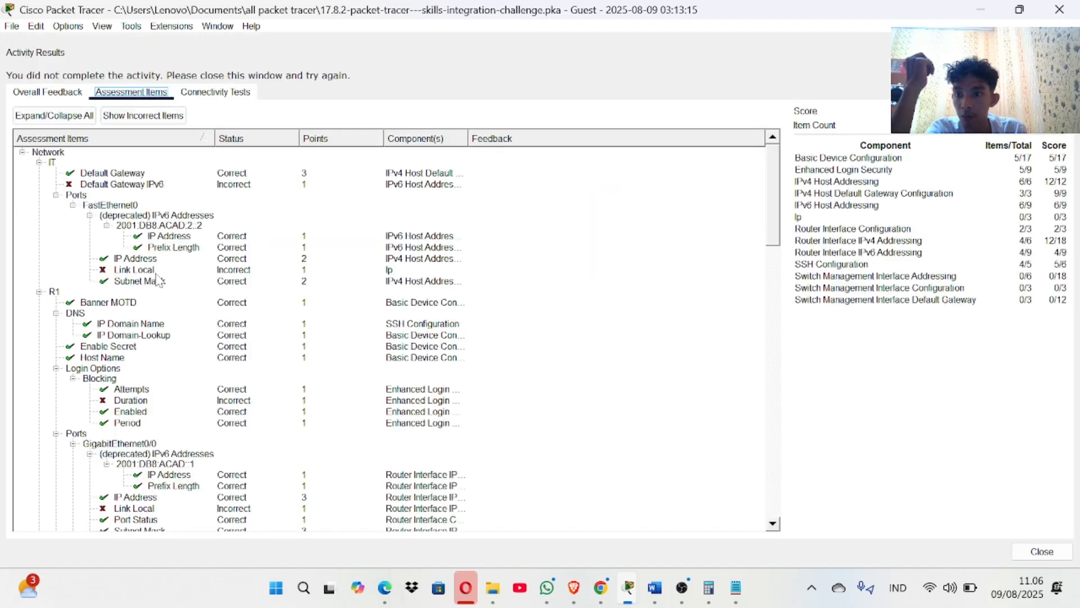
left_click(1060, 9)
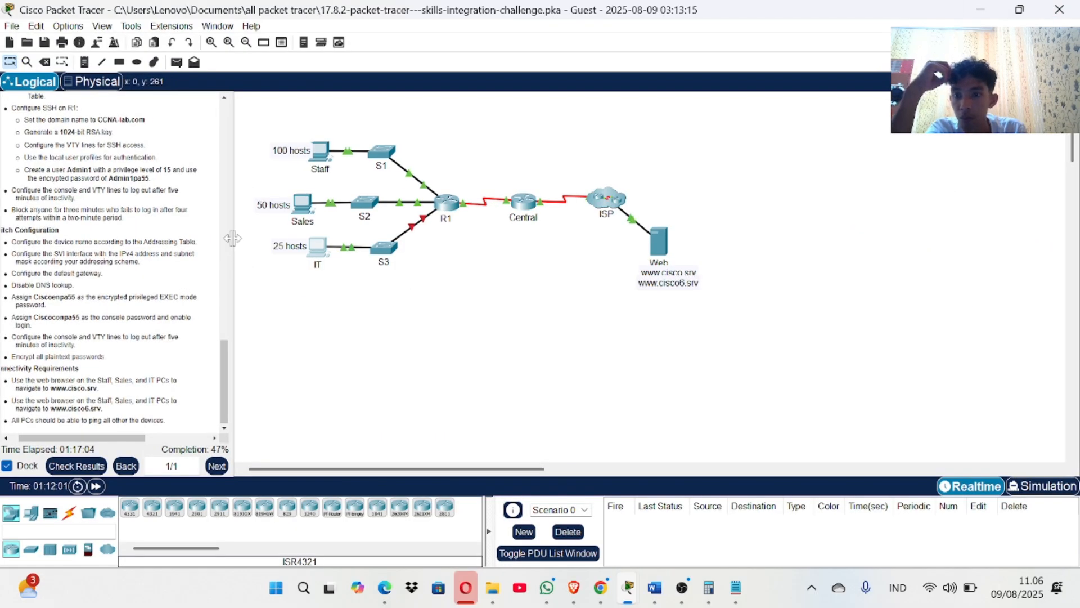
Copy the IT PC's gateway address fe80::1 from the addressing table.
left_click_drag(233, 238, 360, 238)
scroll(180, 267, "up", 10)
scroll(180, 267, "down", 8)
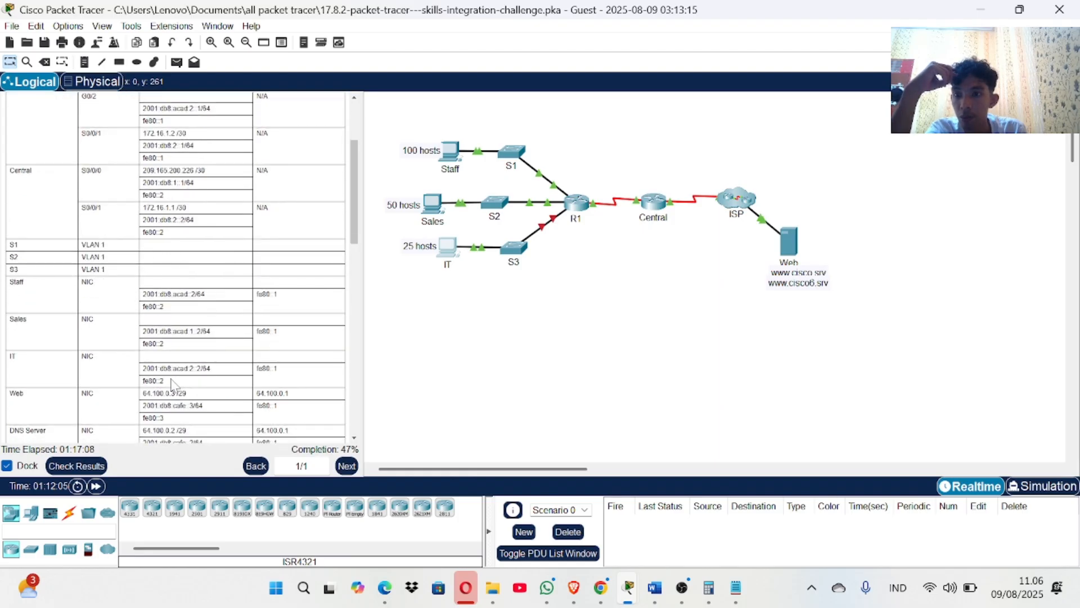
scroll(172, 385, "up", 5)
scroll(174, 386, "down", 5)
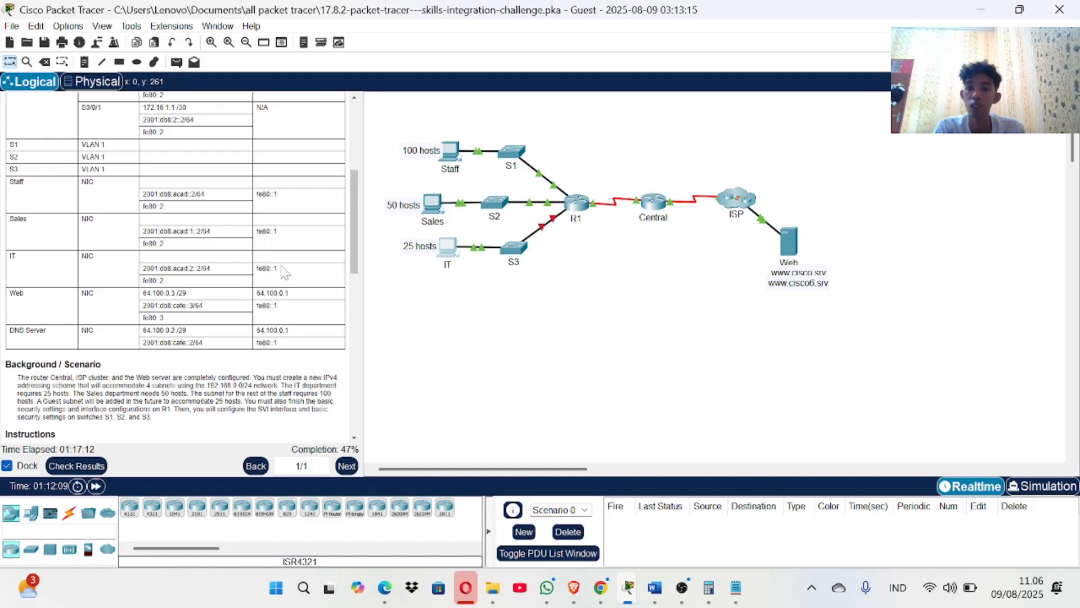
left_click_drag(280, 272, 256, 272)
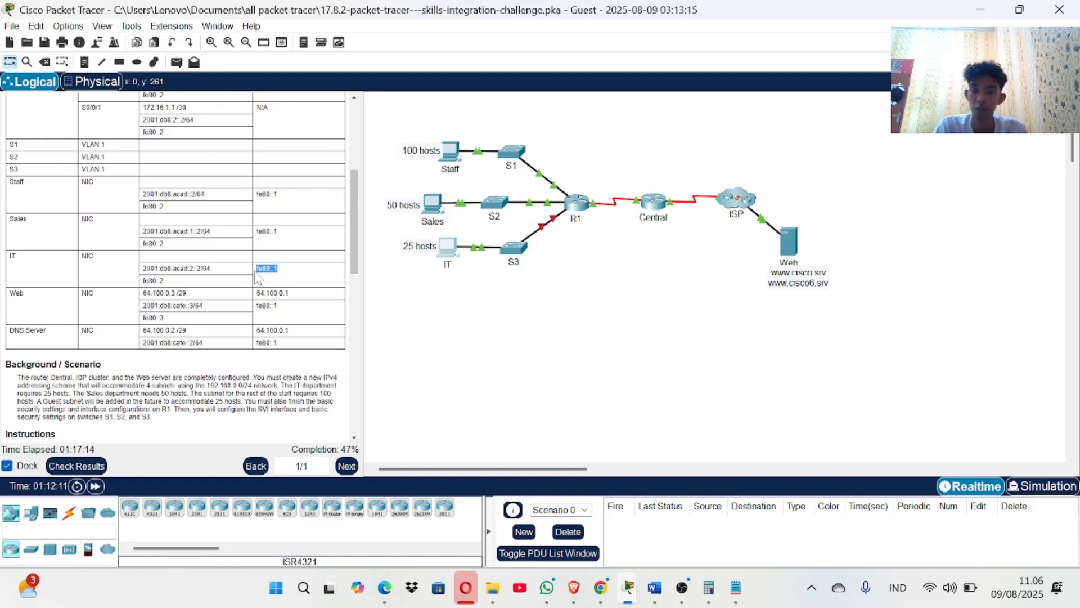
right_click(258, 275)
left_click(280, 281)
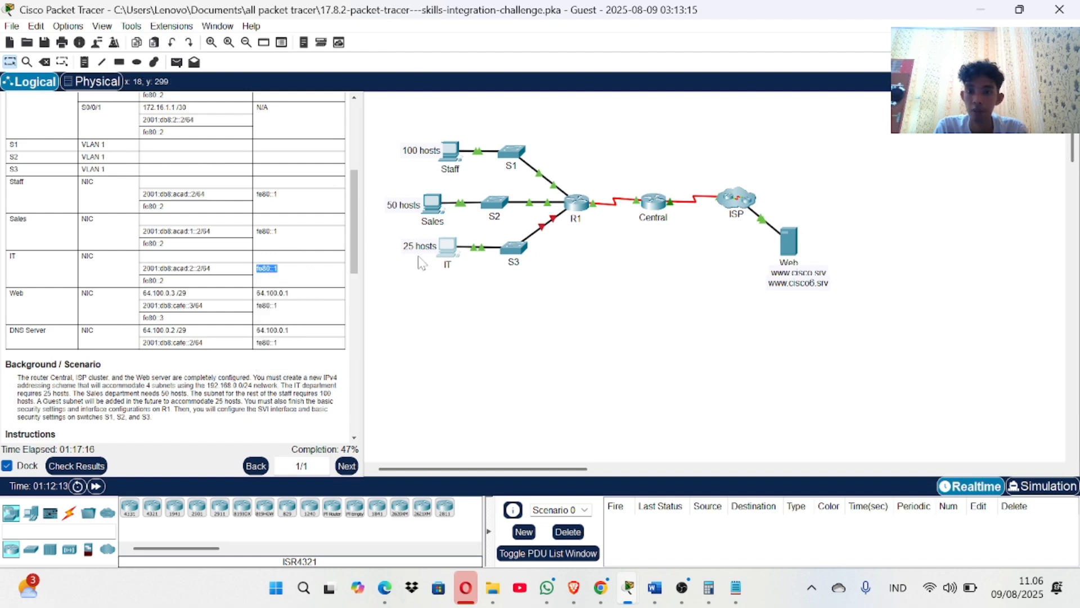
Set the IT PC's IPv6 default gateway to fe80::1.
left_click(449, 247)
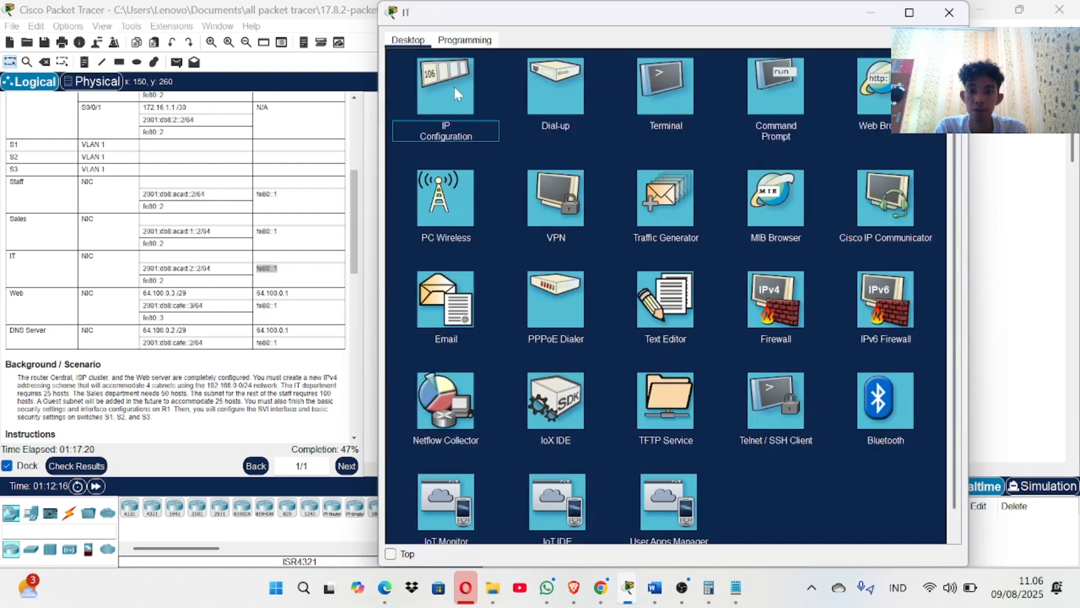
left_click(454, 86)
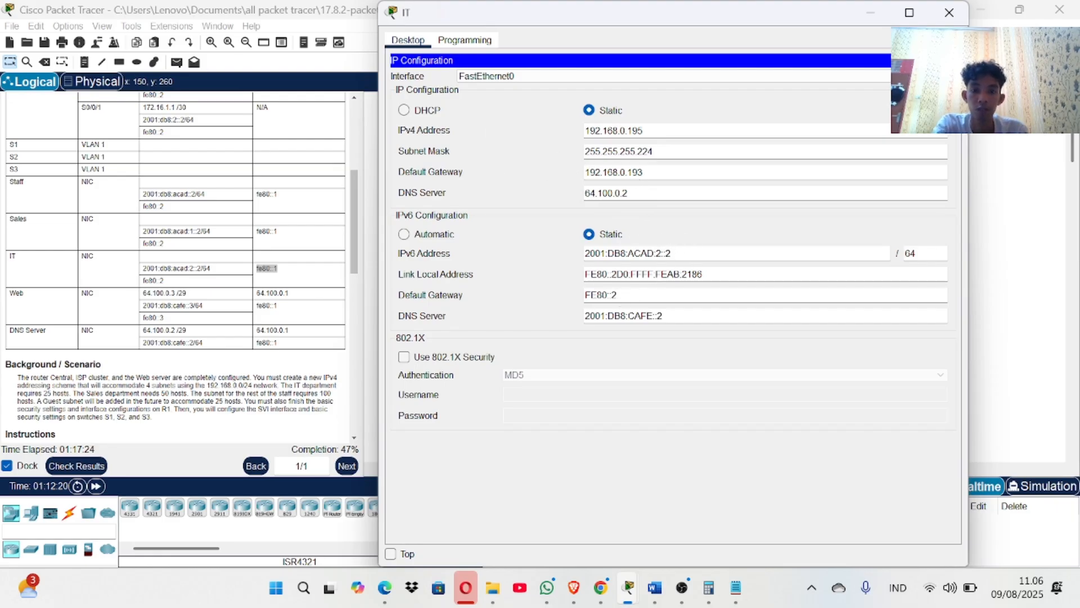
key("Tab")
type("fe80::1")
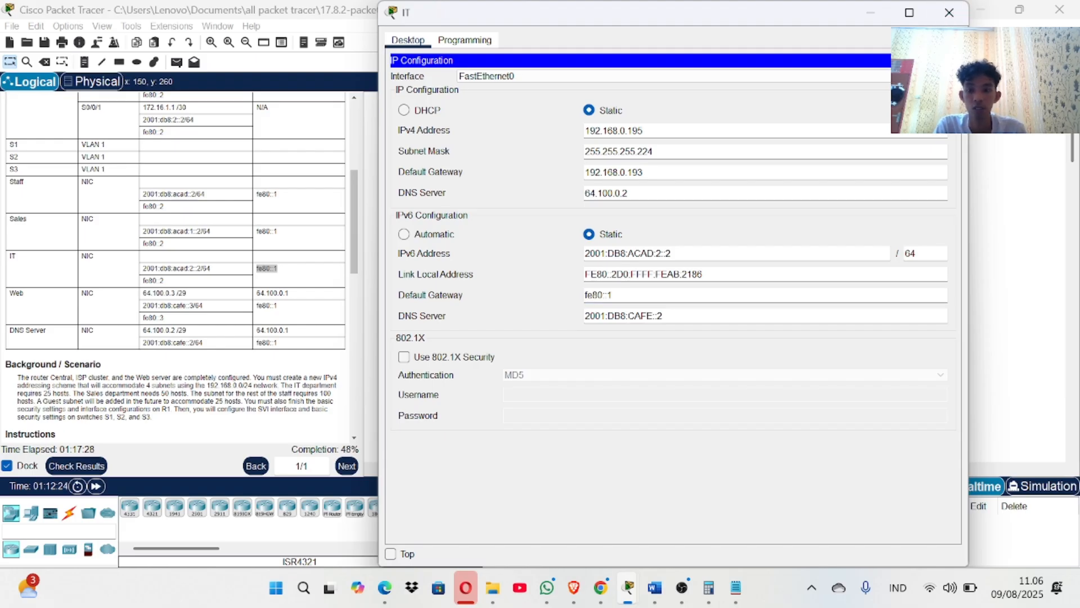
left_click(943, 60)
left_click(949, 13)
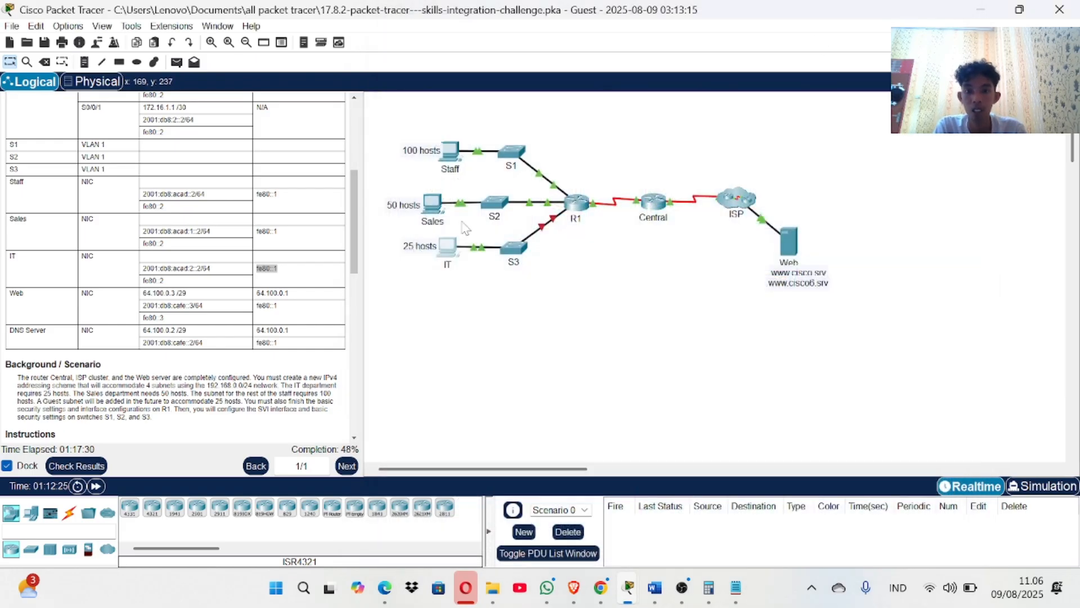
left_click(73, 469)
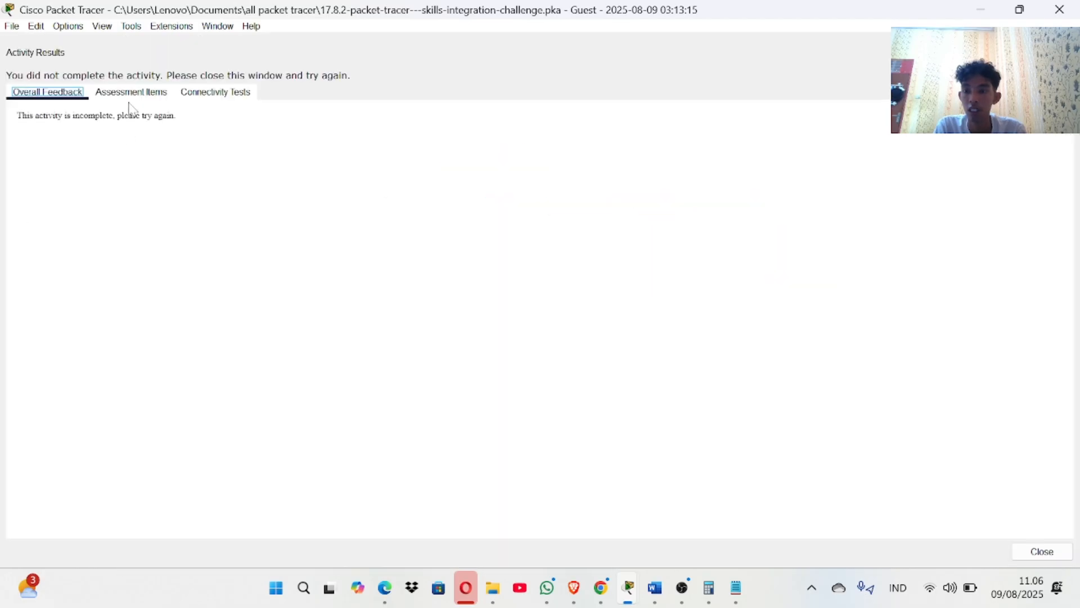
left_click(131, 93)
scroll(168, 308, "down", 4)
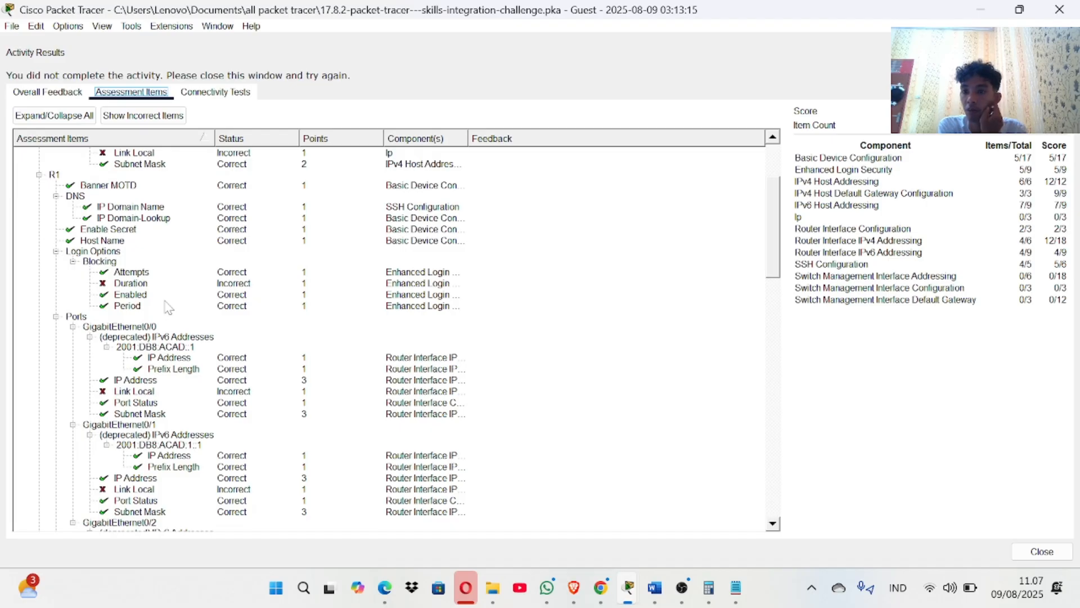
scroll(169, 308, "down", 4)
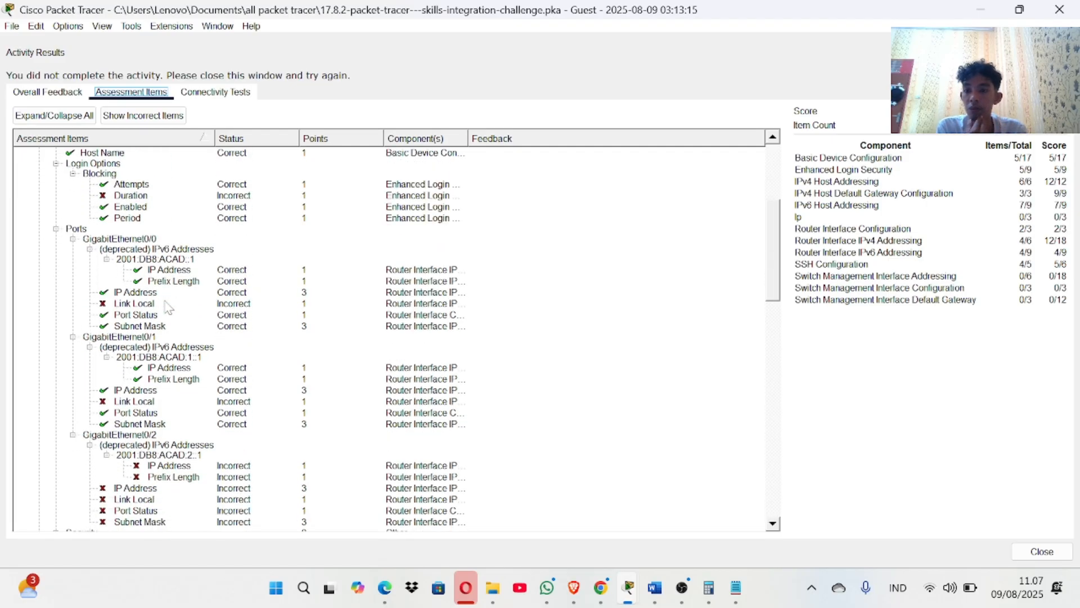
scroll(168, 306, "down", 3)
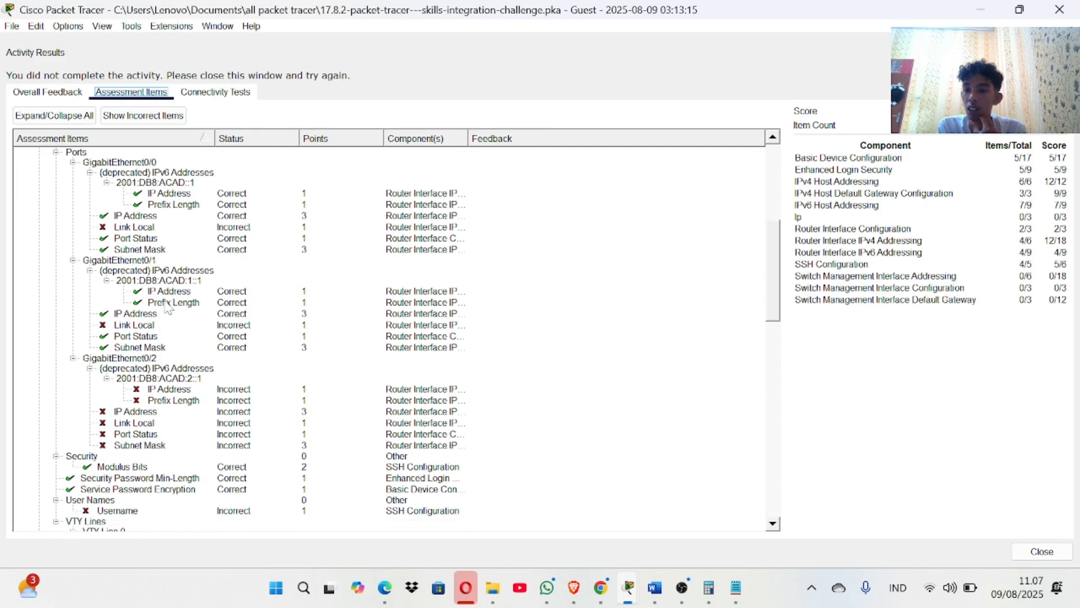
scroll(166, 390, "down", 2)
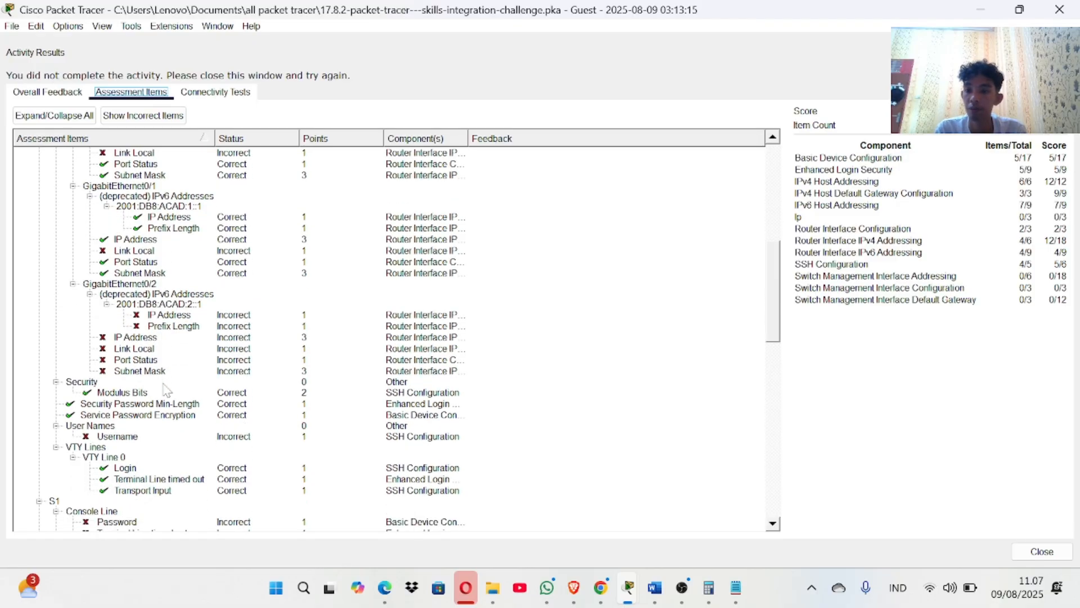
scroll(166, 390, "down", 4)
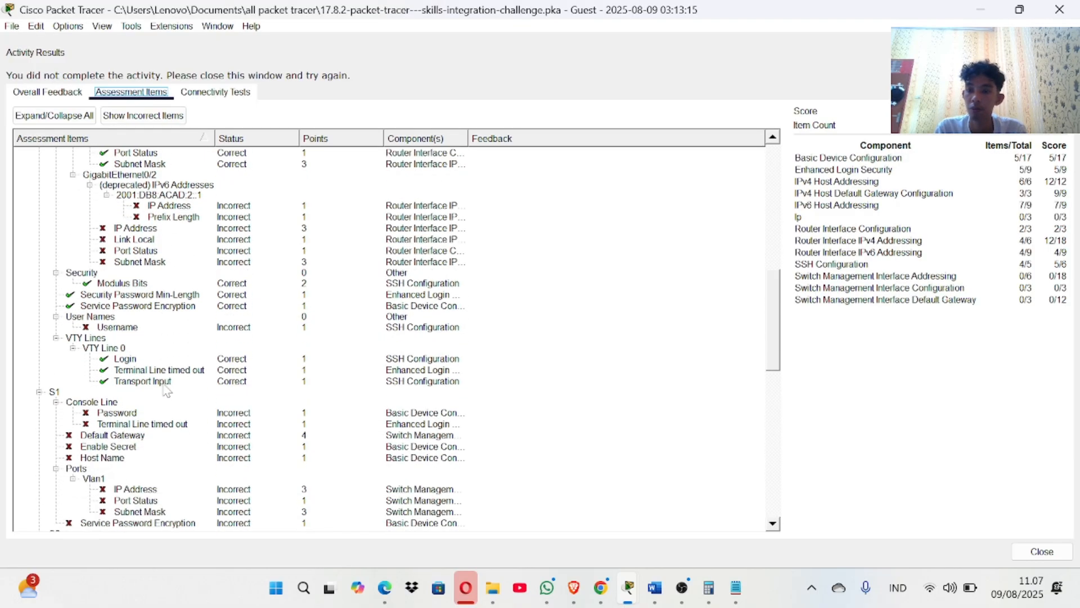
scroll(166, 389, "up", 9)
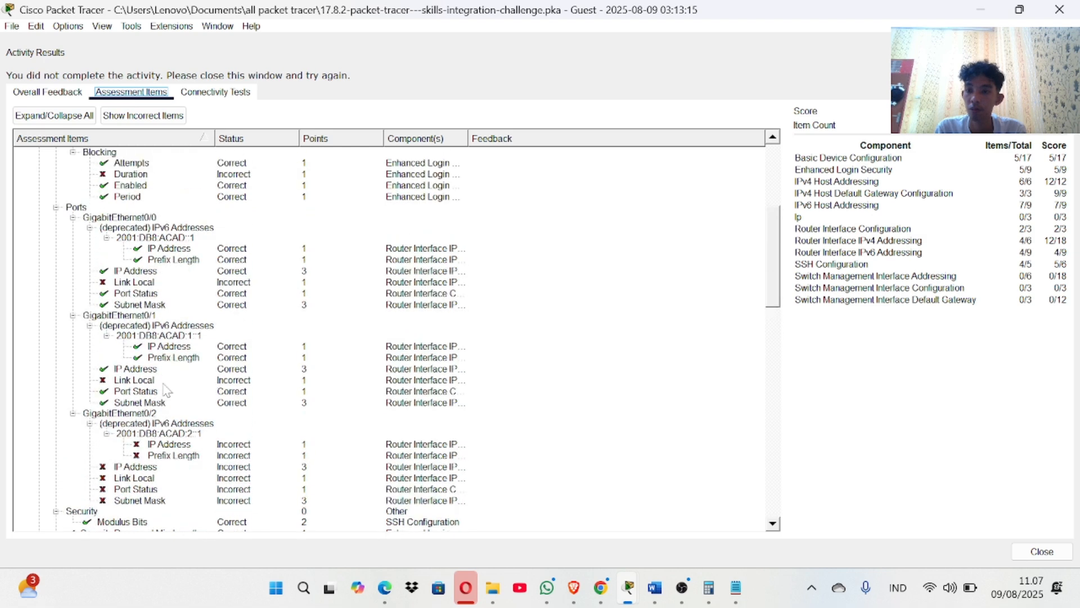
scroll(166, 389, "down", 15)
scroll(166, 390, "down", 12)
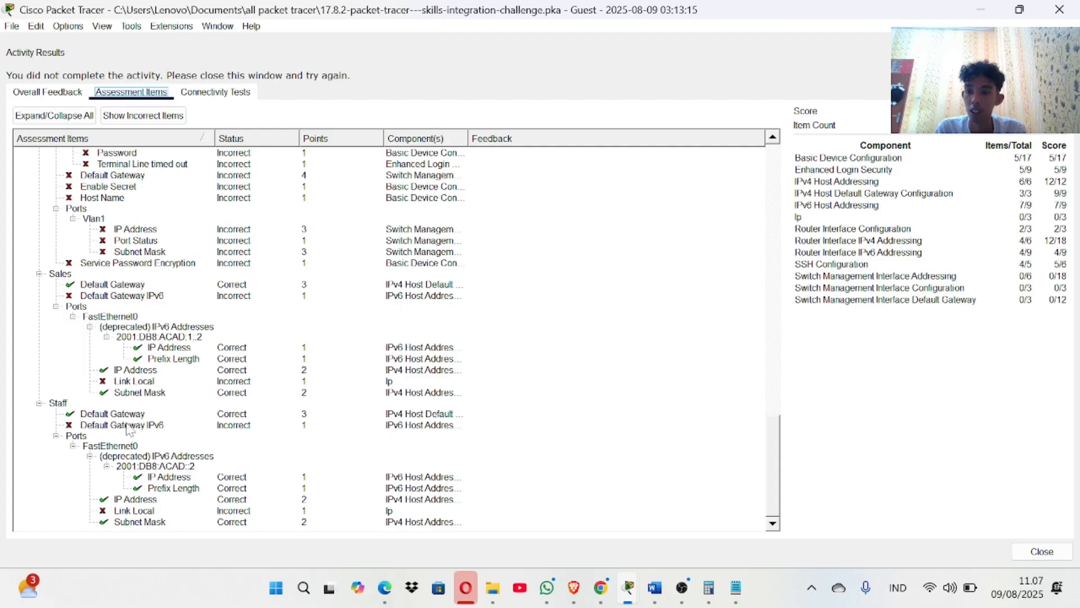
left_click(1059, 10)
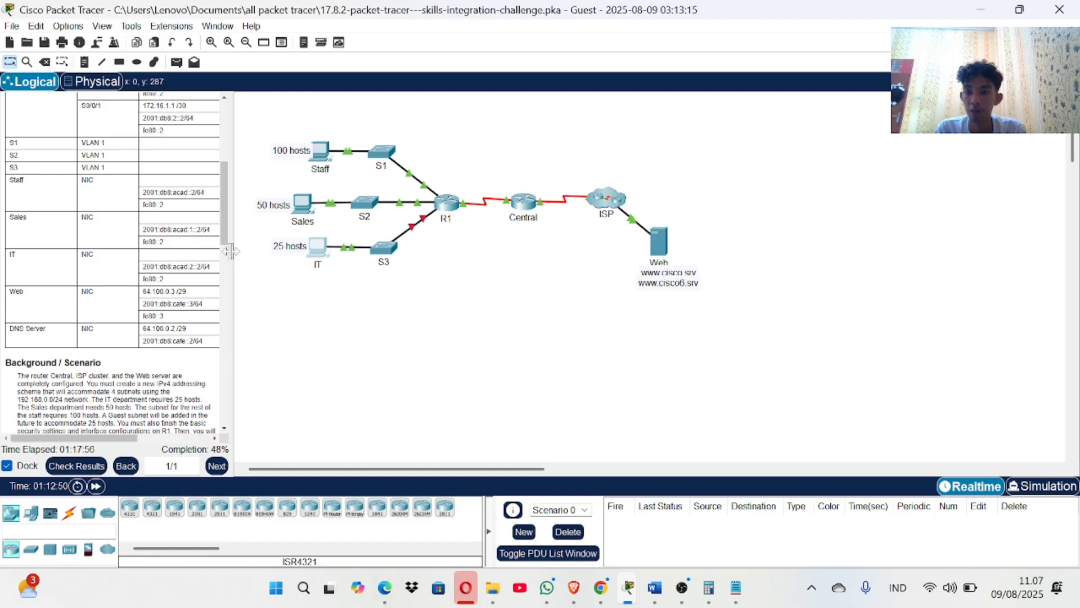
Widen the instructions panel and change the Sales PC's IPv6 gateway from FE80::2 to fe80::1.
left_click_drag(228, 260, 363, 256)
scroll(268, 268, "up", 1)
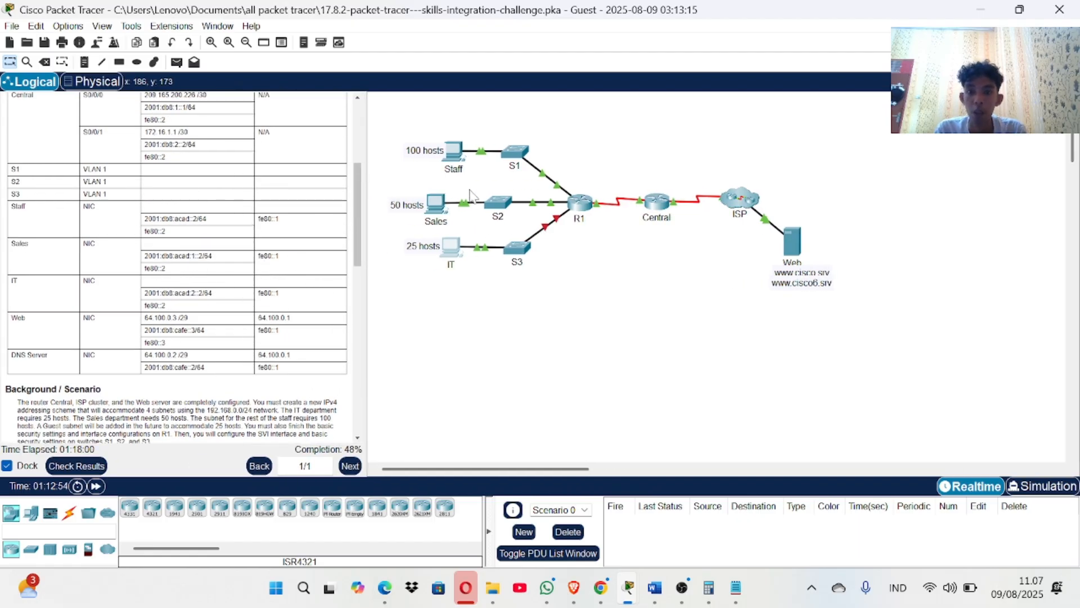
left_click(429, 197)
left_click(428, 197)
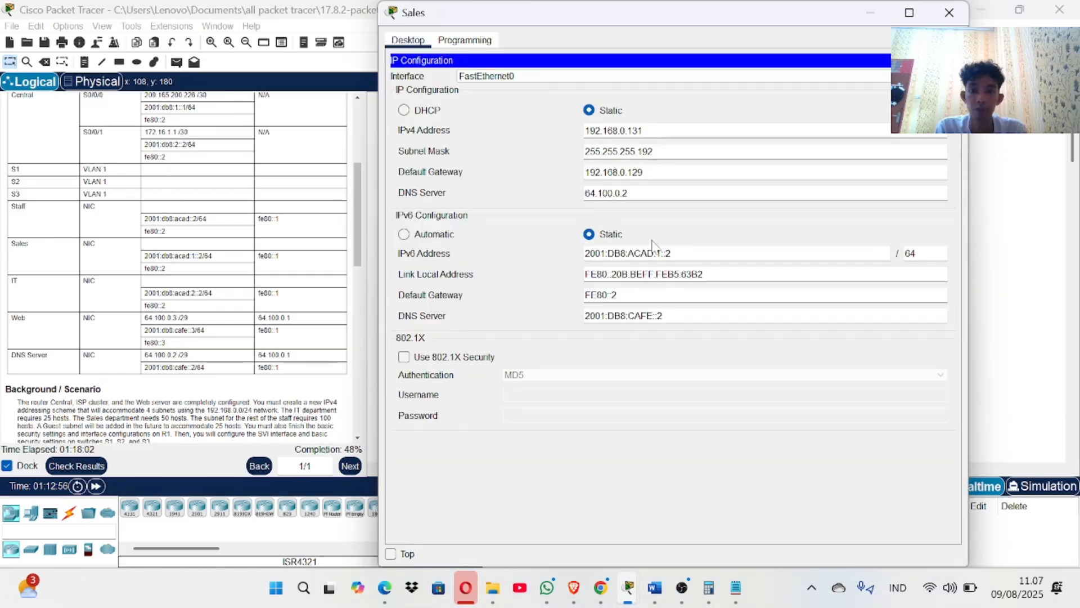
key("ctrl+a")
key("BackSpace")
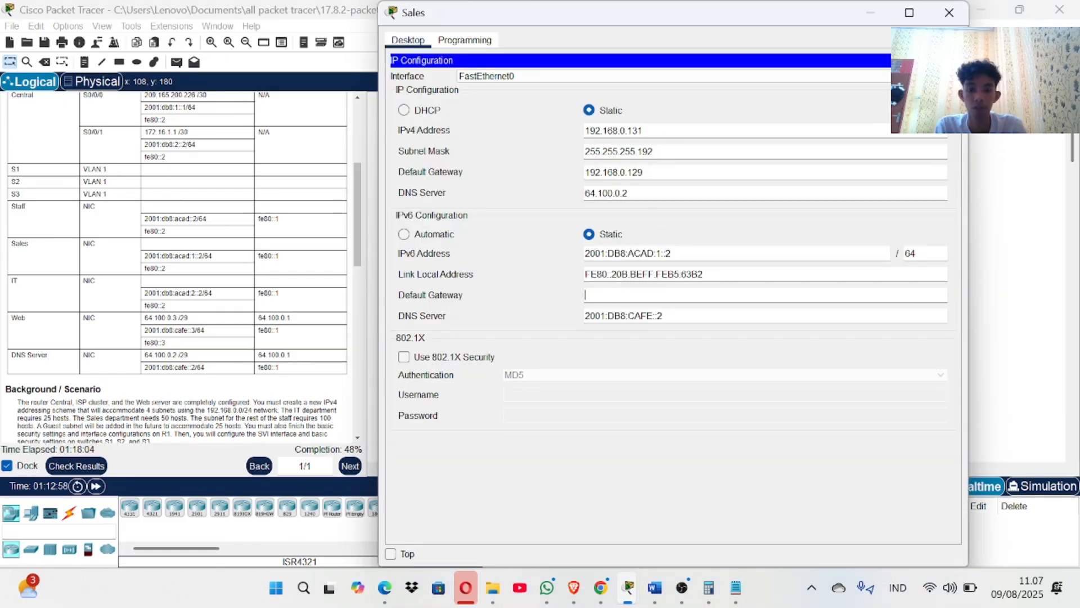
type("fe80::1")
left_click(949, 13)
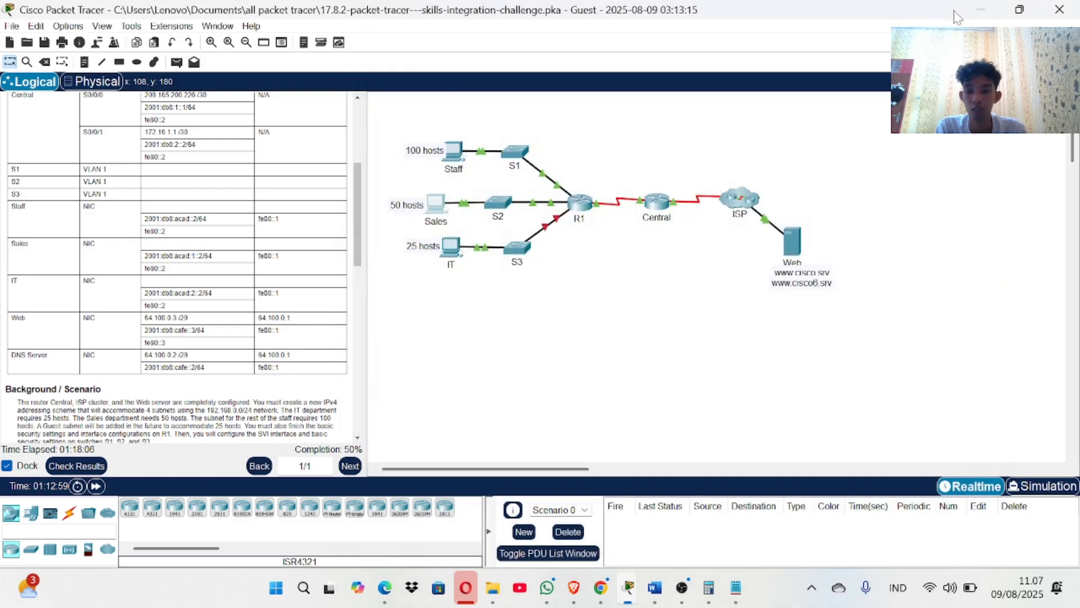
Change the Staff PC's IPv6 default gateway from FE80::2 to FE80::1.
left_click(451, 155)
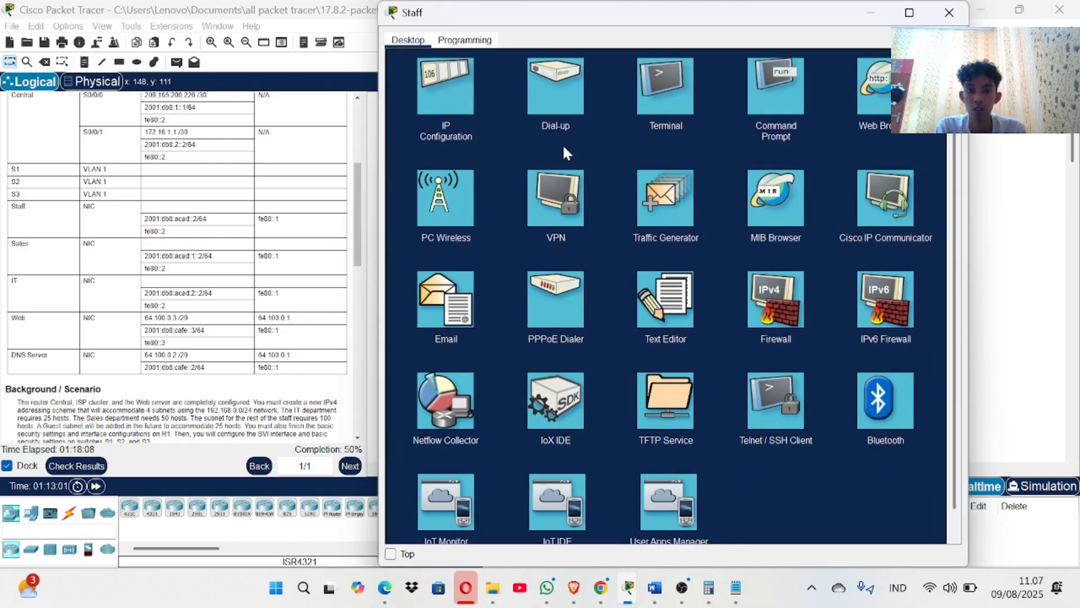
left_click(437, 101)
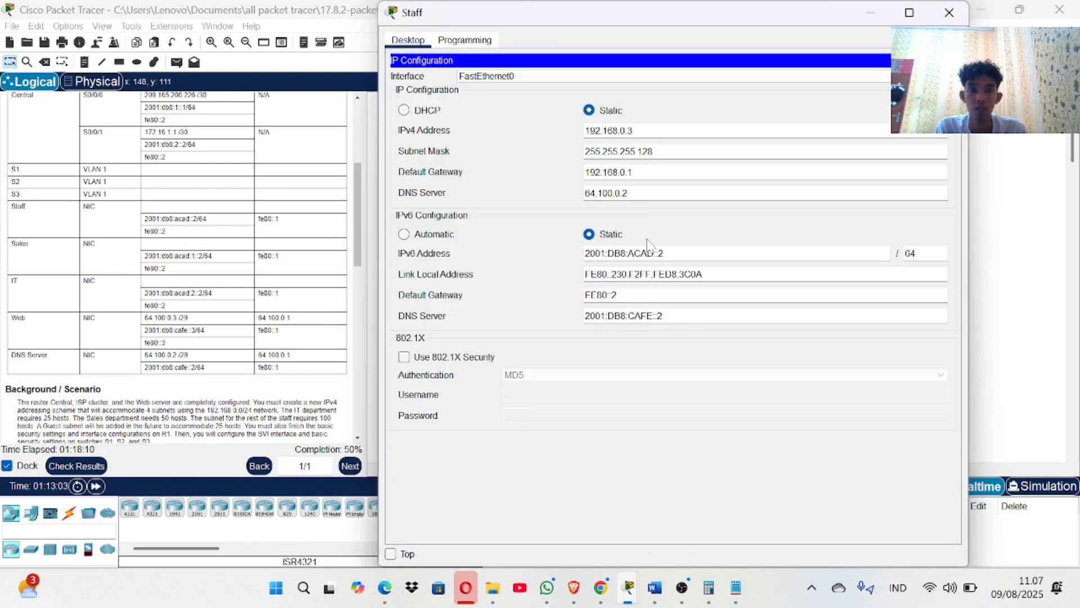
key("BackSpace")
type("1")
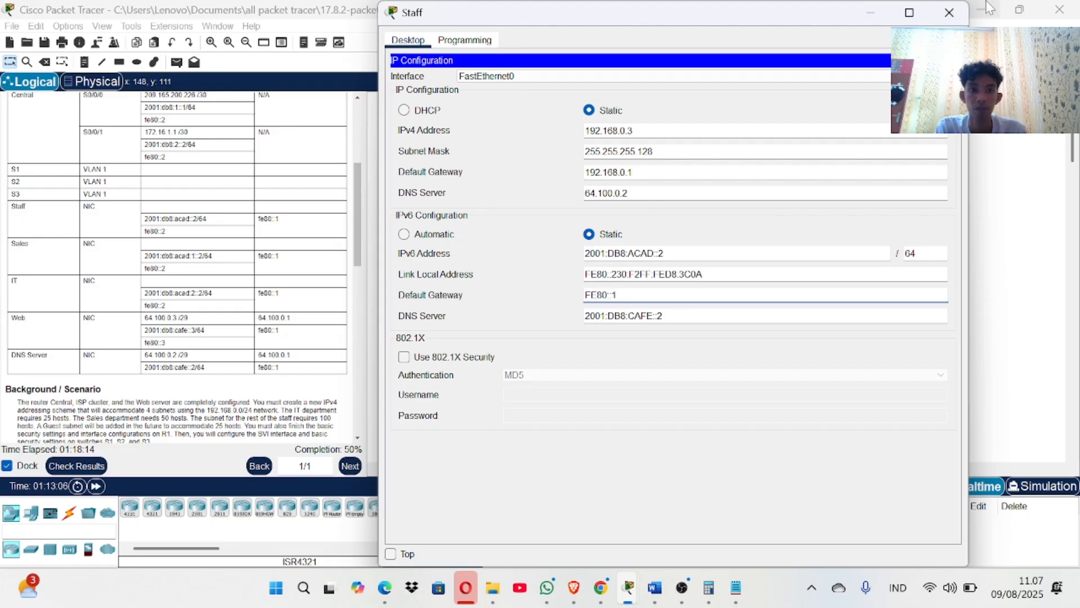
left_click(949, 12)
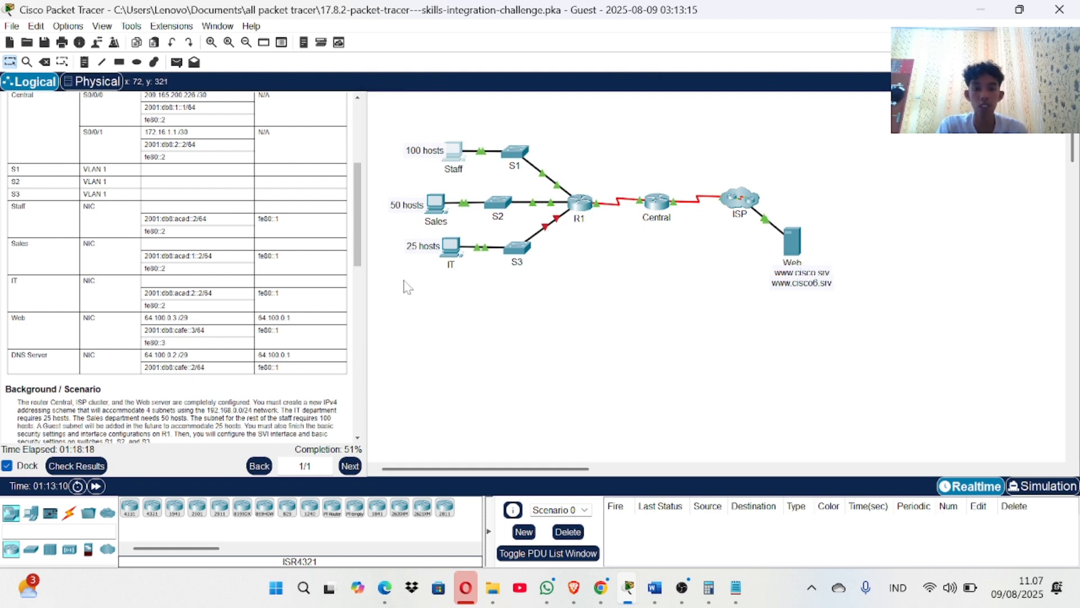
Scroll the instructions back up so R1's interface rows head the Addressing Table.
scroll(300, 286, "up", 5)
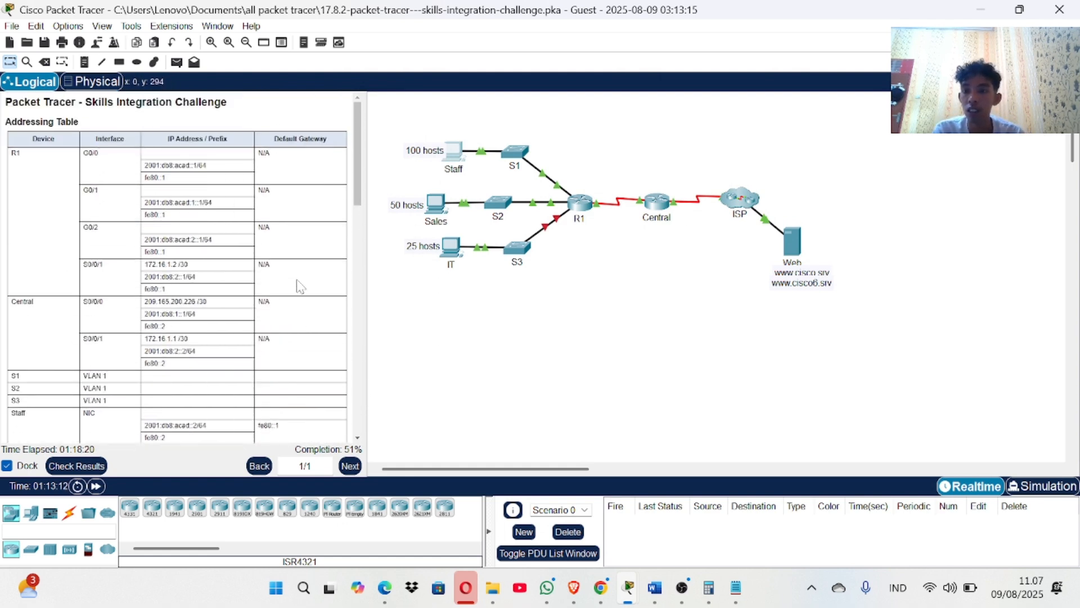
scroll(300, 286, "down", 2)
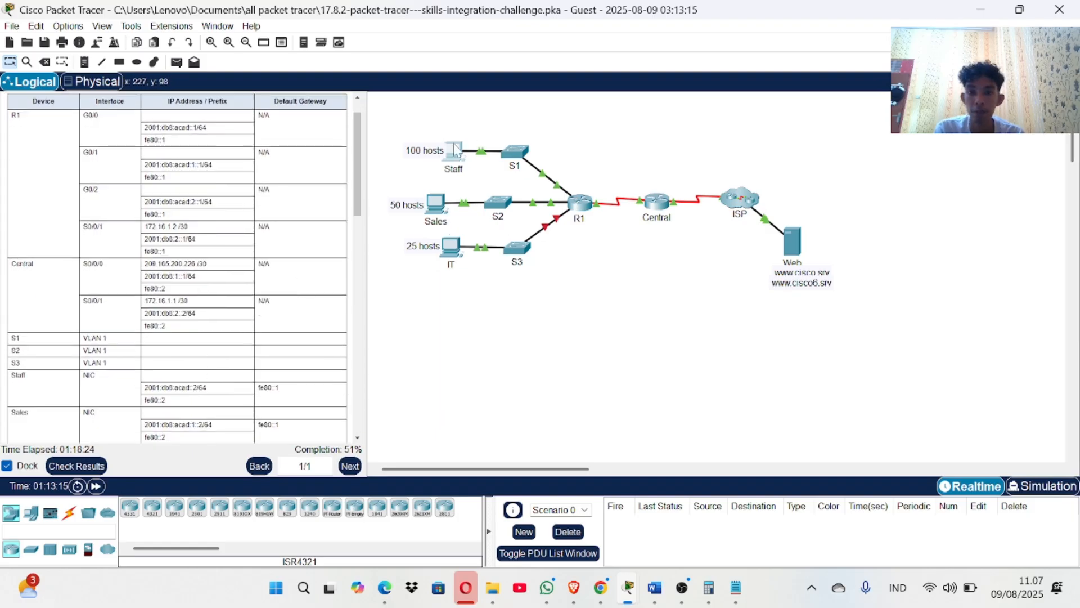
scroll(252, 230, "up", 2)
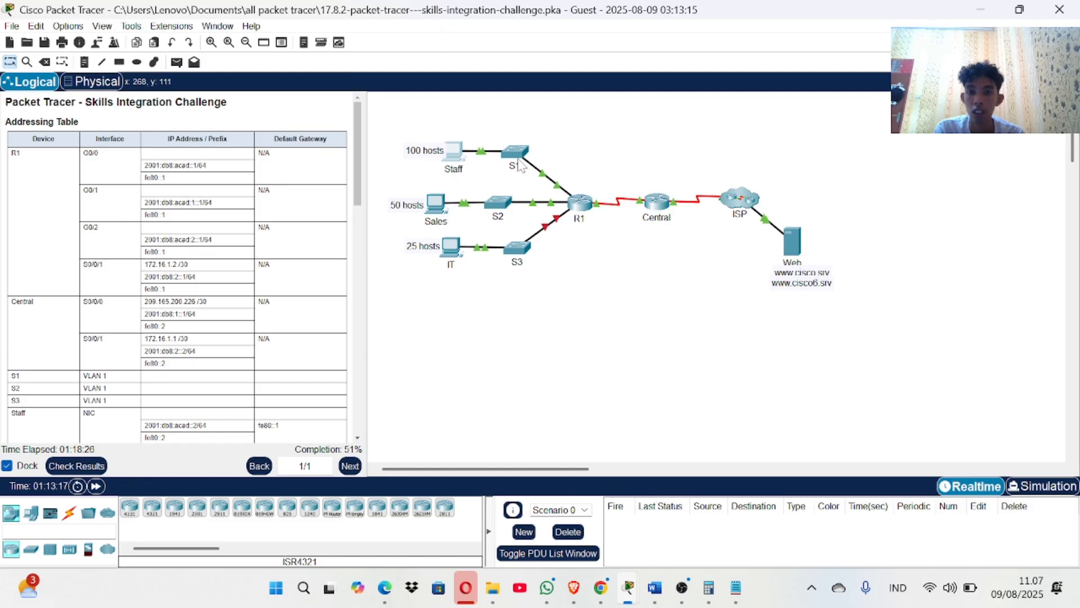
On R1's CLI, enter enable, conf t, and int g0/0.
left_click(574, 208)
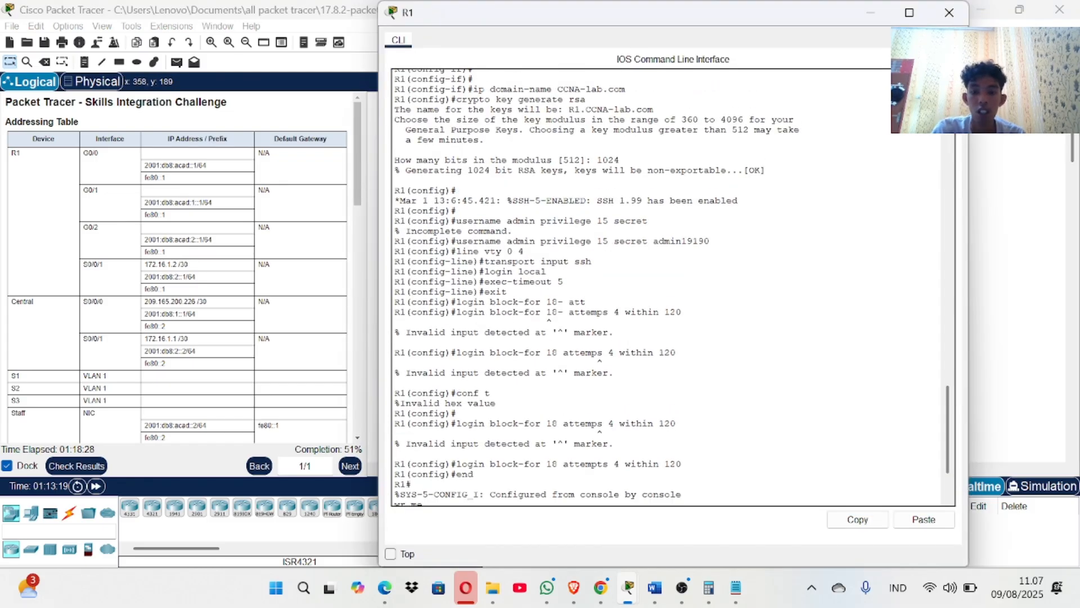
type("en")
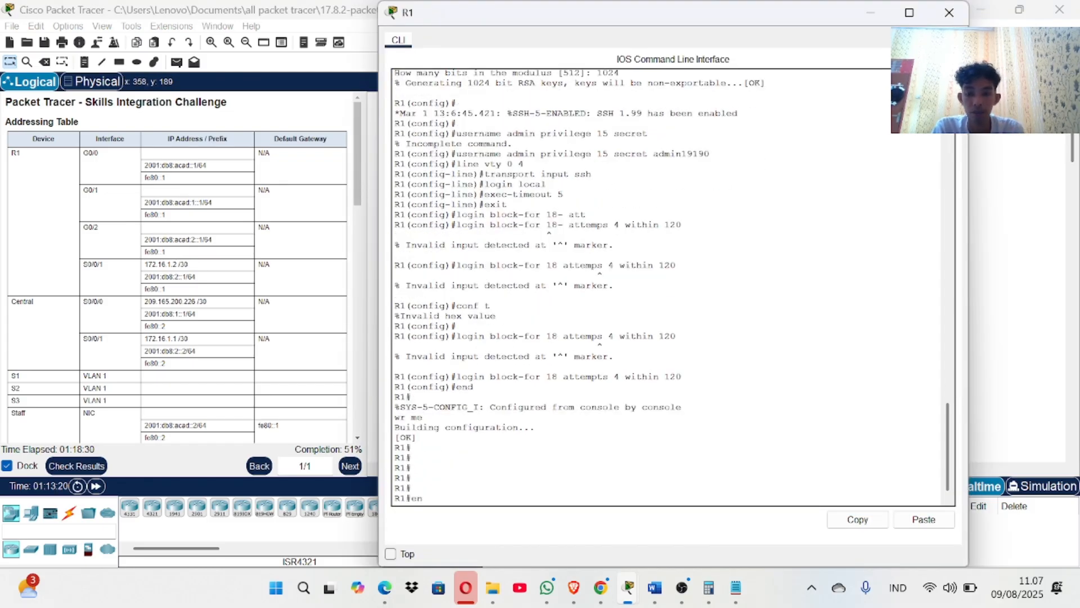
key("Return")
type("conf t")
key("Return")
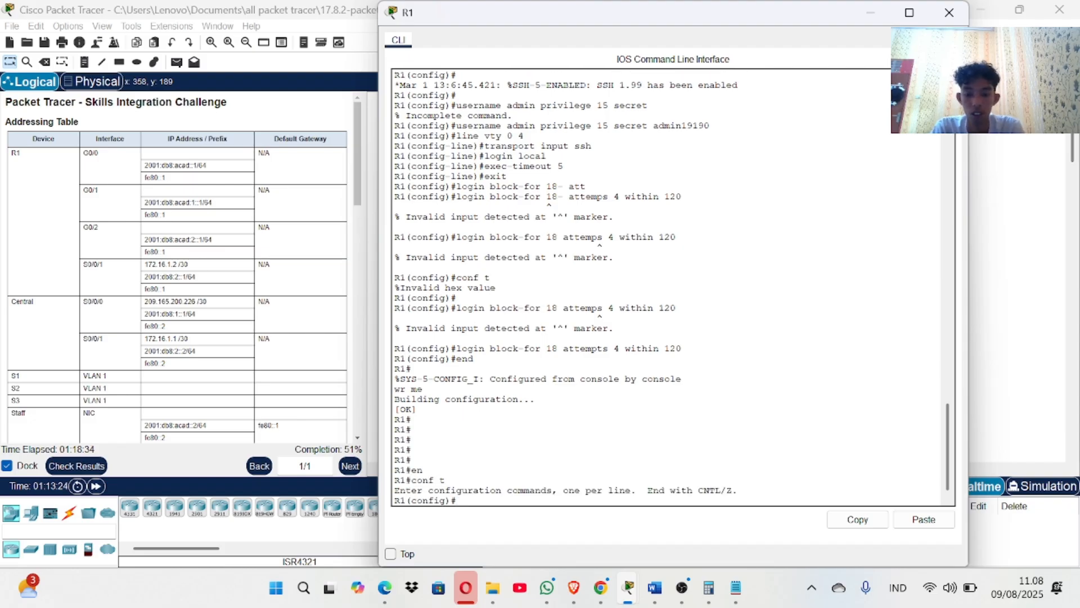
type("int")
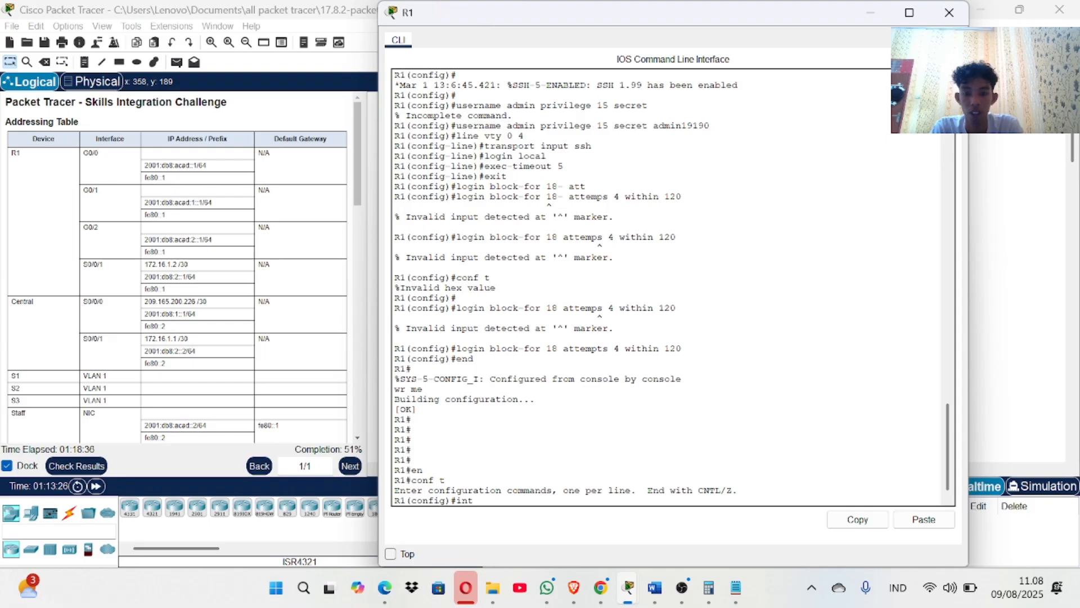
type(" g0.0")
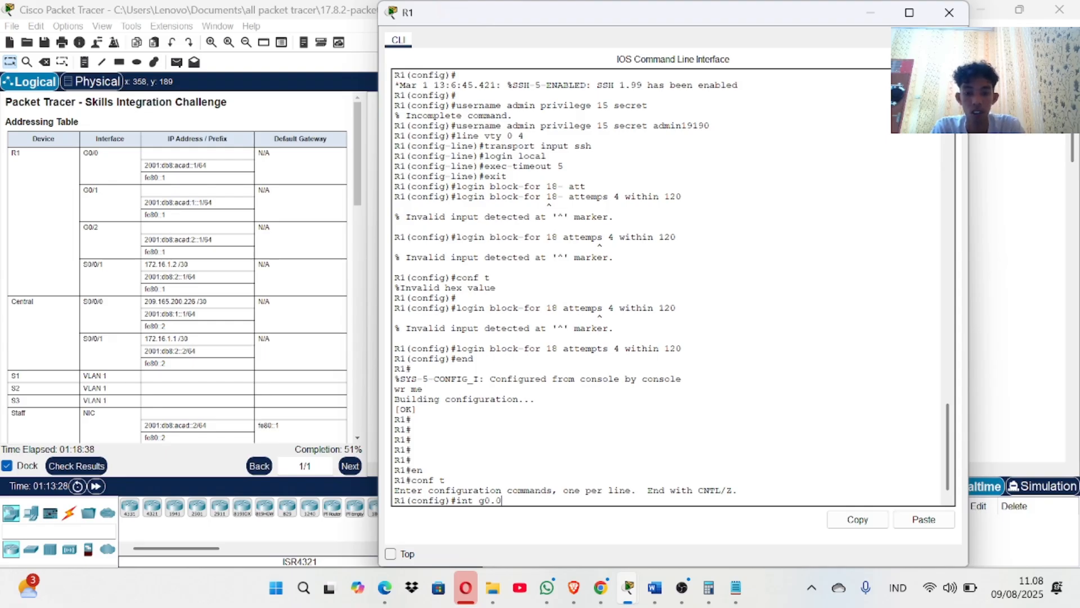
key("BackSpace")
key("BackSpace")
type("/0")
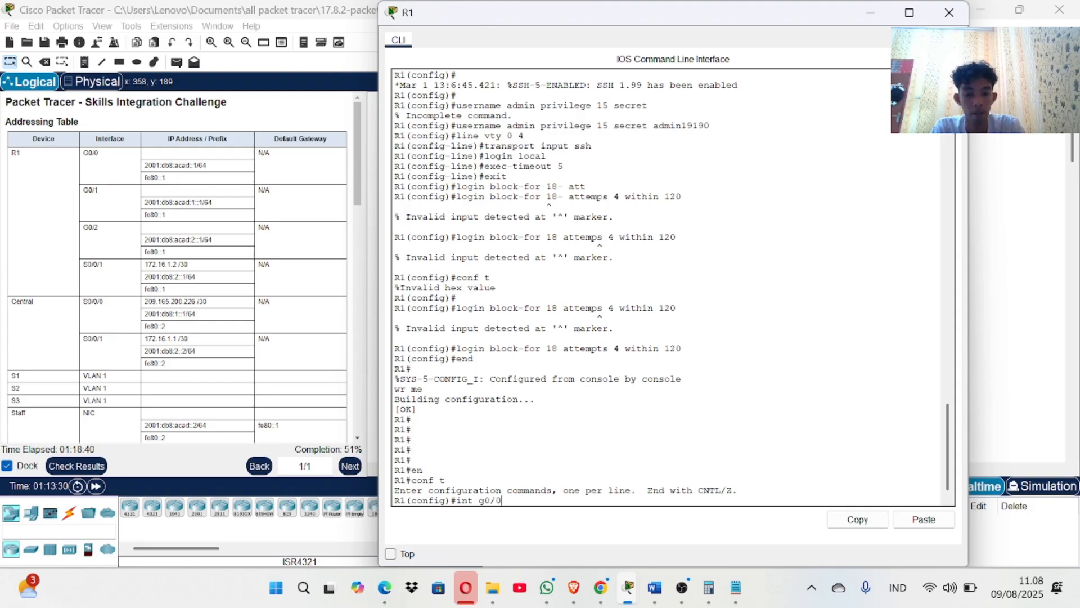
key("Return")
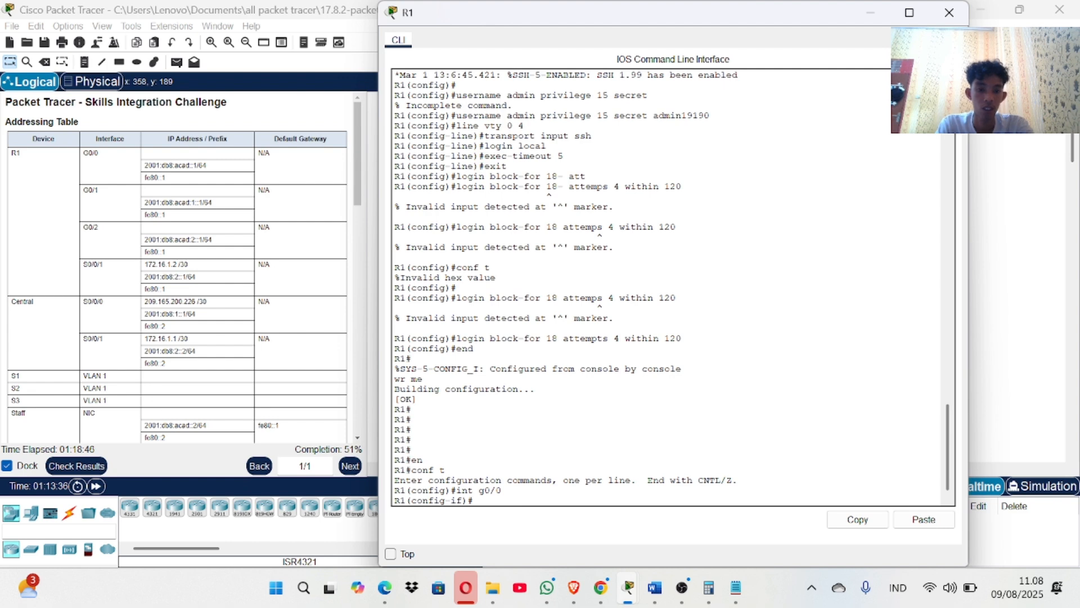
Assign G0/0 'ipv6 address fe80::2 link-local', fixing the rejected 'link local' typo.
type("ip")
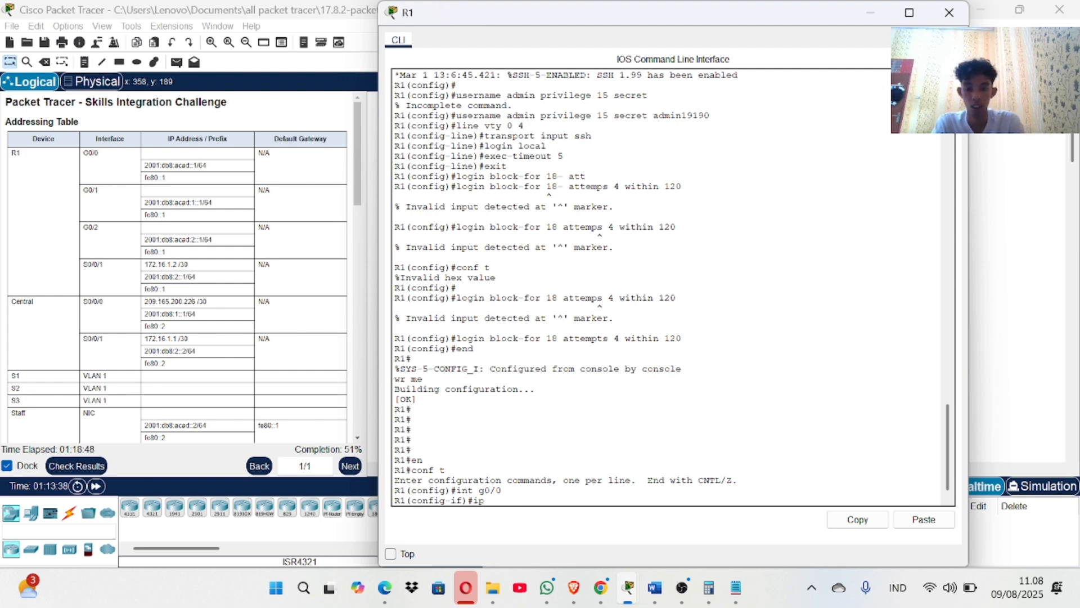
type("v6 address")
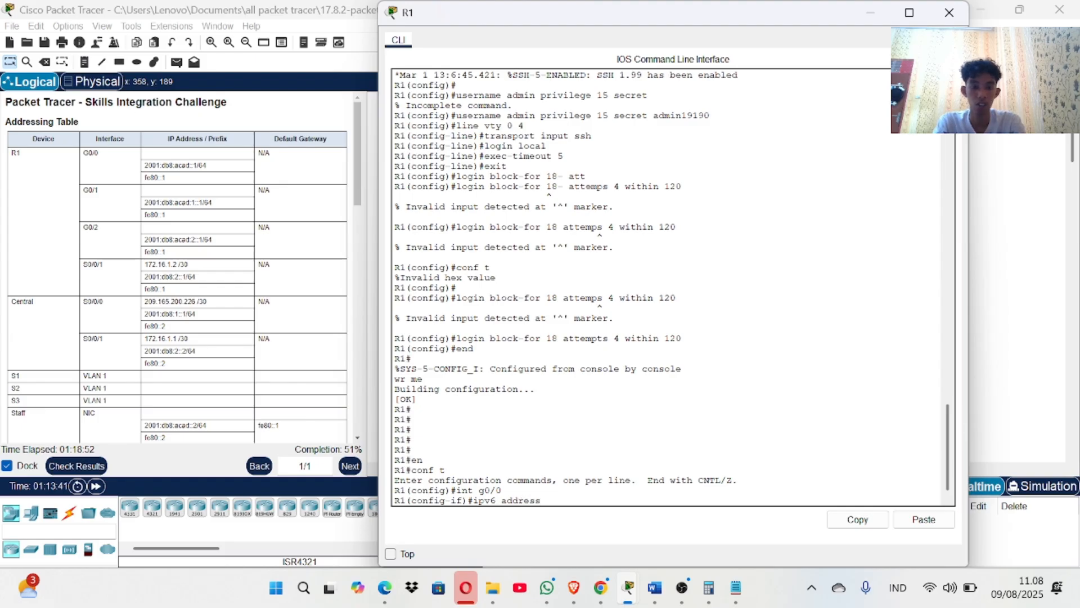
type(" fe80::2")
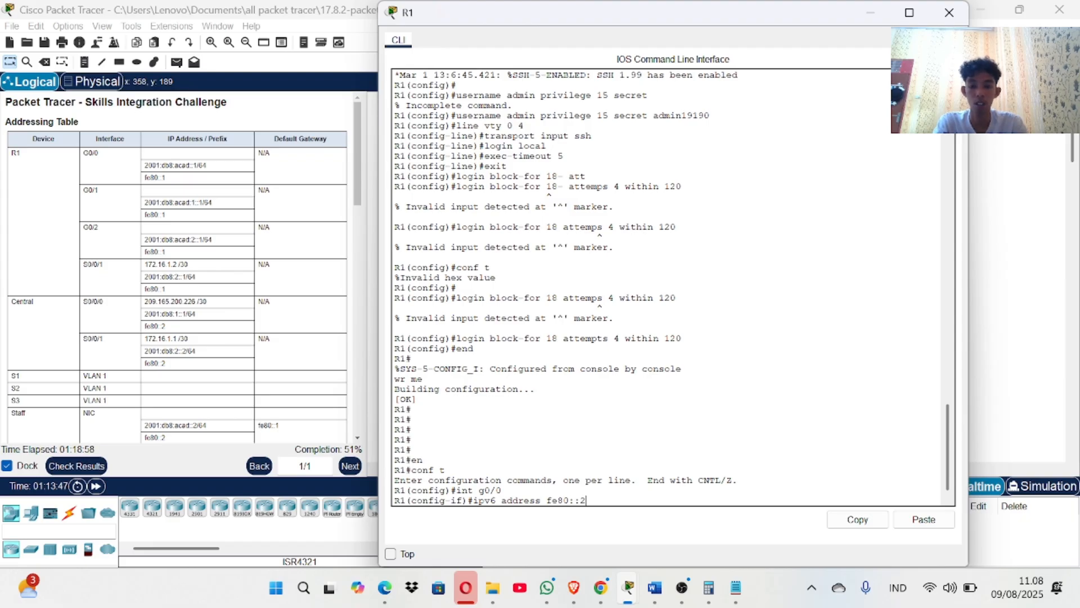
type(" ;i")
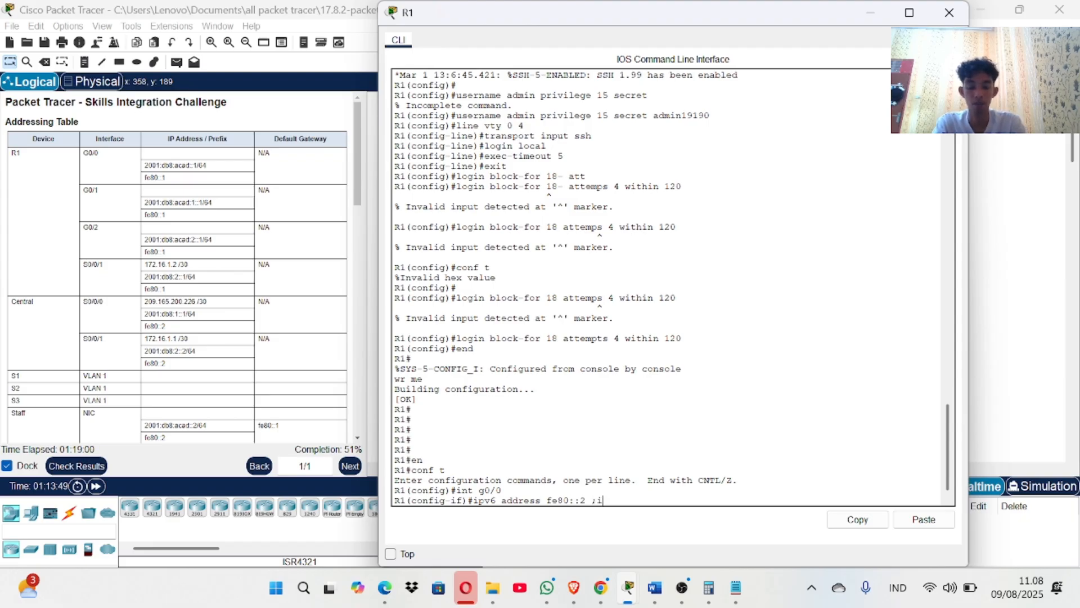
key("BackSpace")
key("BackSpace")
type("link loca")
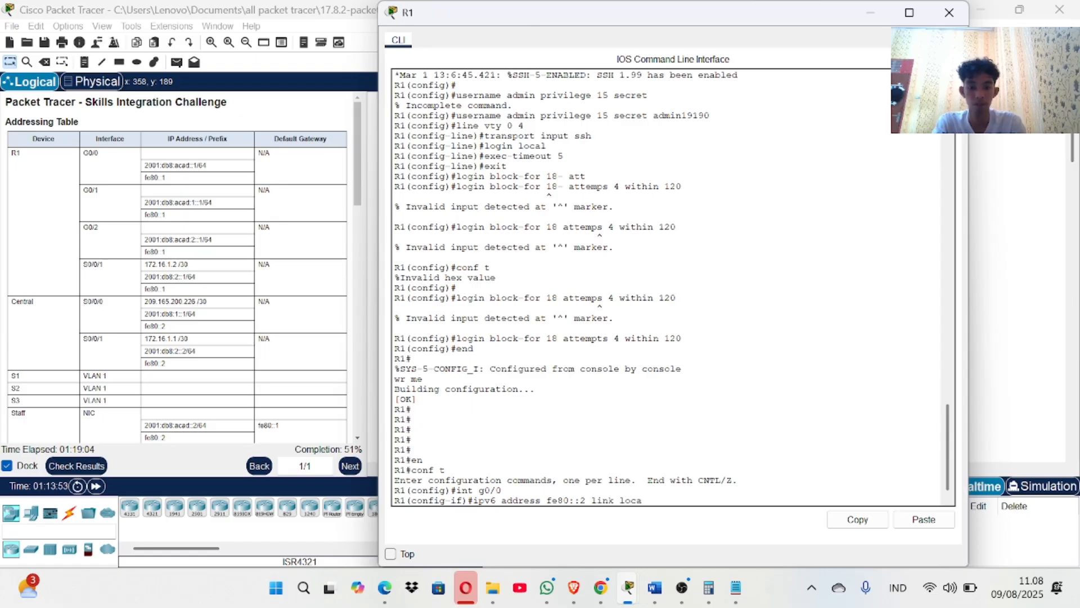
type("l")
key("Return")
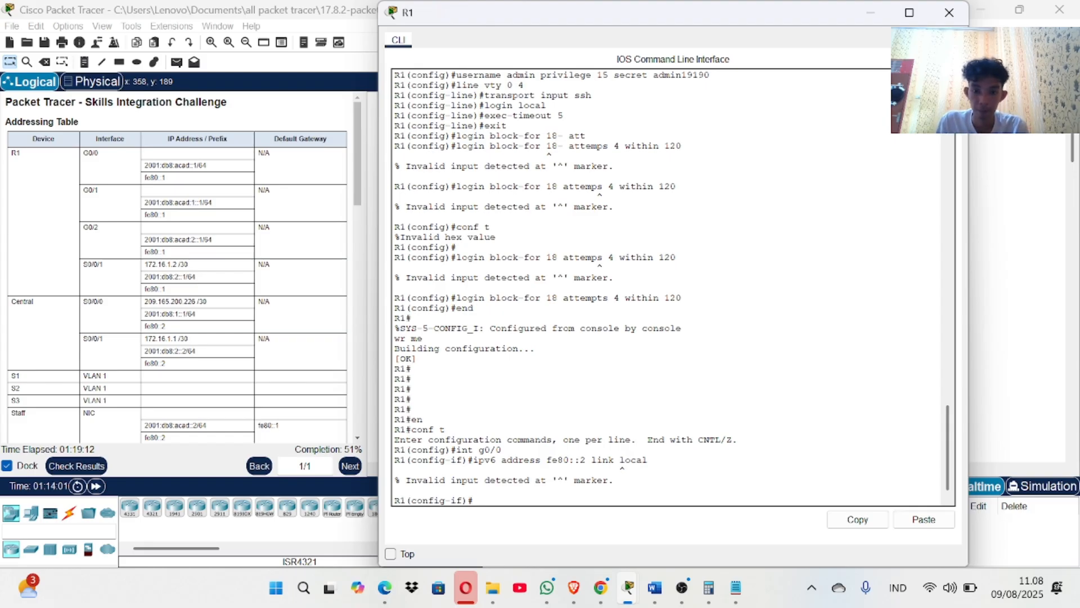
key("Up")
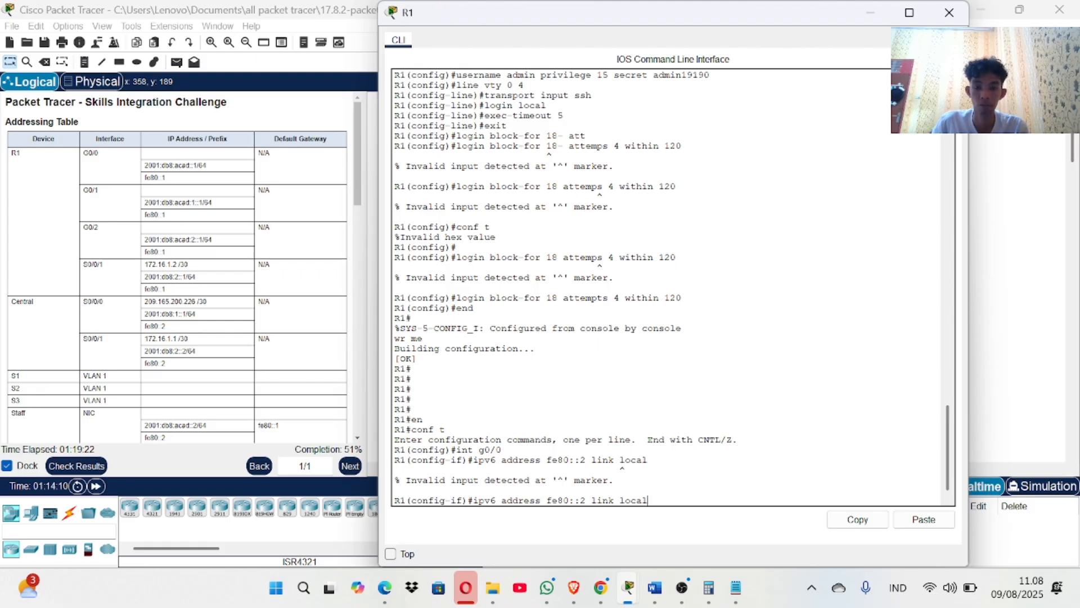
key("BackSpace")
key("BackSpace")
key("BackSpace")
key("BackSpace")
key("BackSpace")
key("BackSpace")
key("BackSpace")
key("BackSpace")
key("BackSpace")
key("BackSpace")
key("BackSpace")
key("BackSpace")
key("BackSpace")
key("BackSpace")
key("BackSpace")
key("BackSpace")
key("BackSpace")
key("BackSpace")
key("BackSpace")
key("BackSpace")
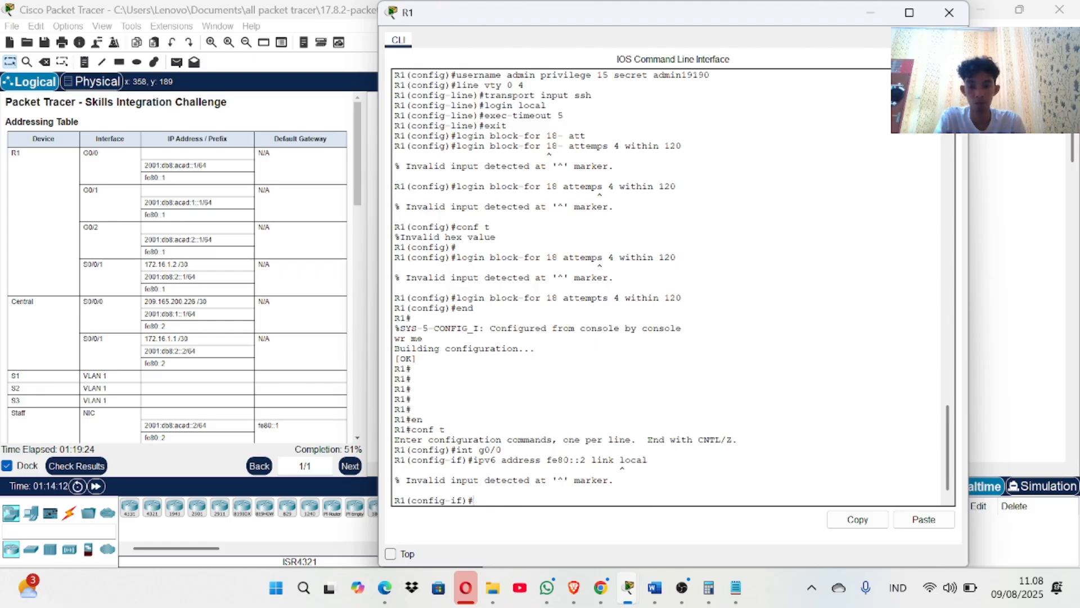
key("Up")
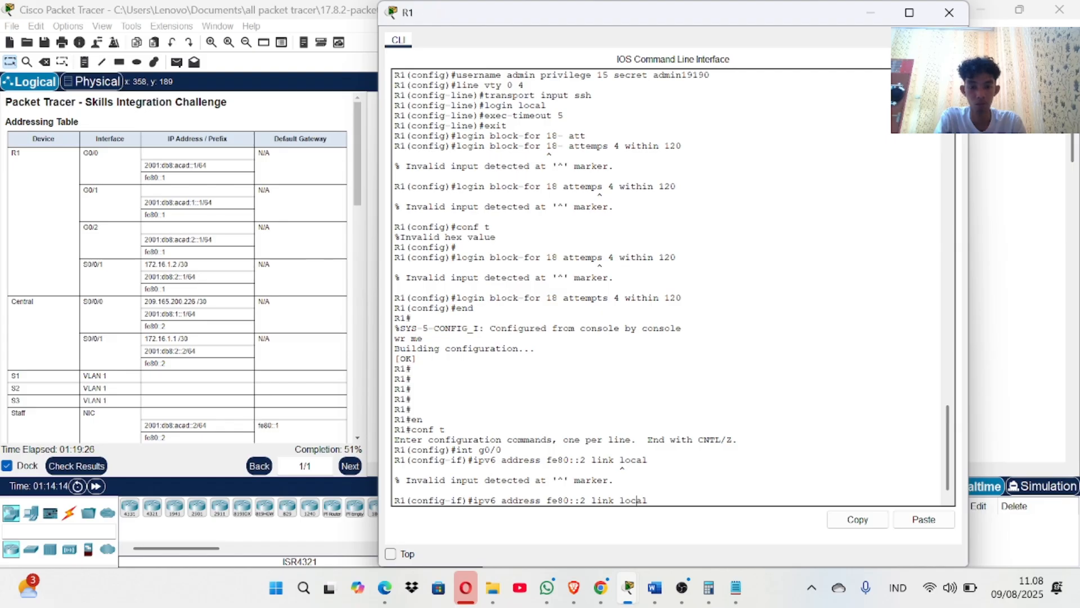
key("Left")
key("Left")
key("Left")
key("Left")
key("Left")
key("BackSpace")
type("-")
key("Return")
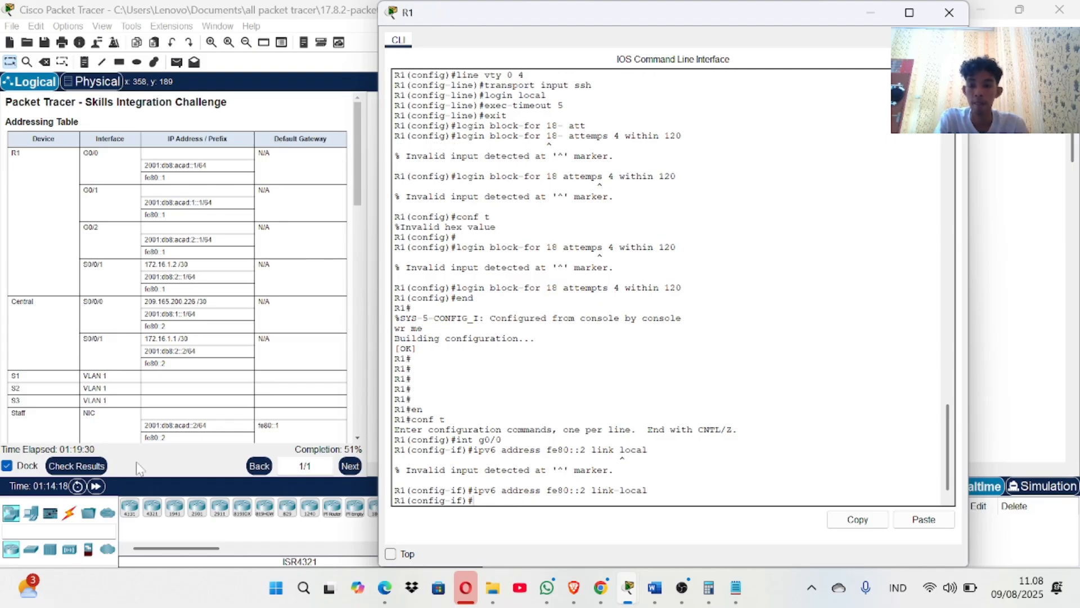
Check results and scroll the assessment items to R1's Ports entries, G0/0 Link Local still incorrect.
left_click(75, 466)
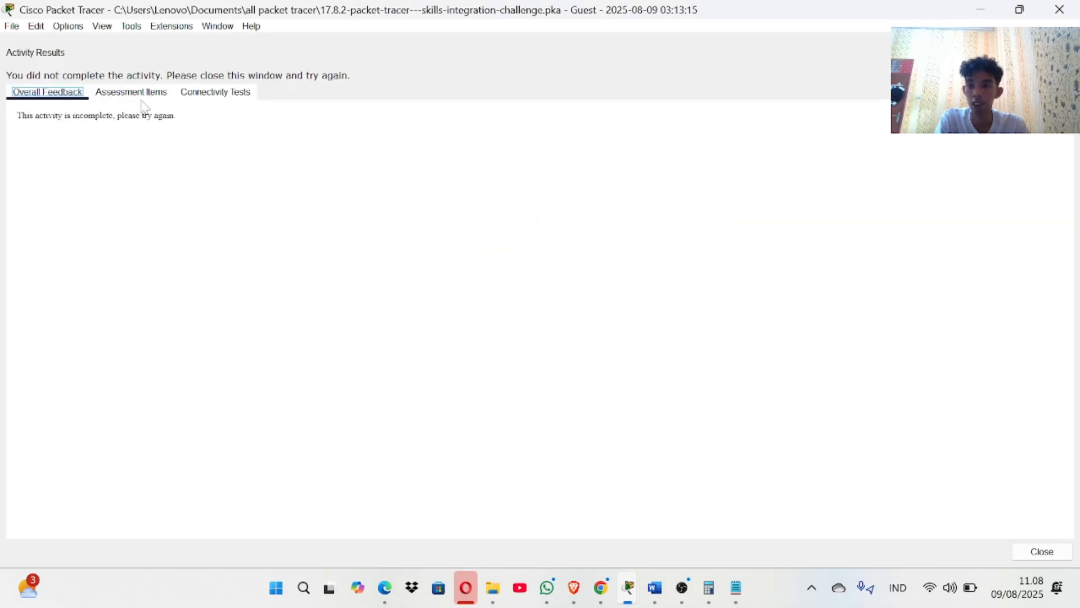
left_click(141, 93)
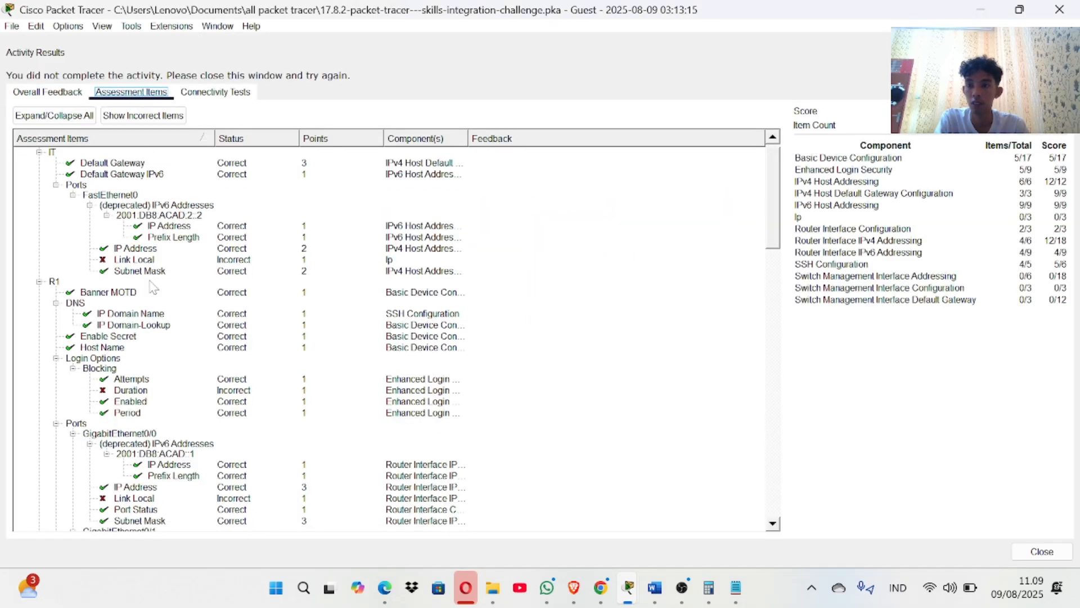
scroll(153, 288, "down", 1)
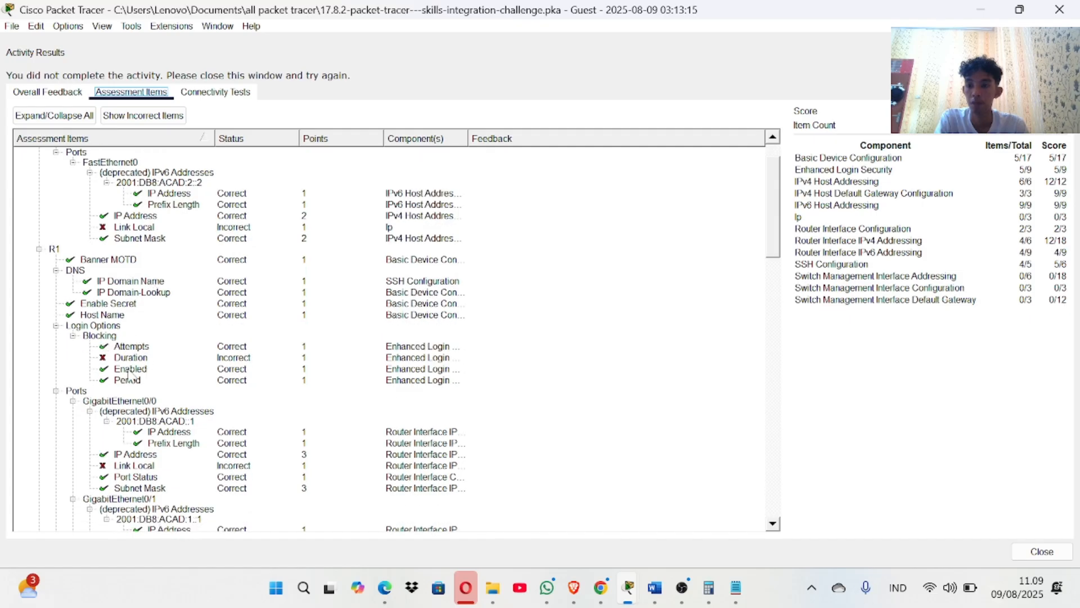
scroll(128, 374, "down", 1)
scroll(128, 374, "up", 1)
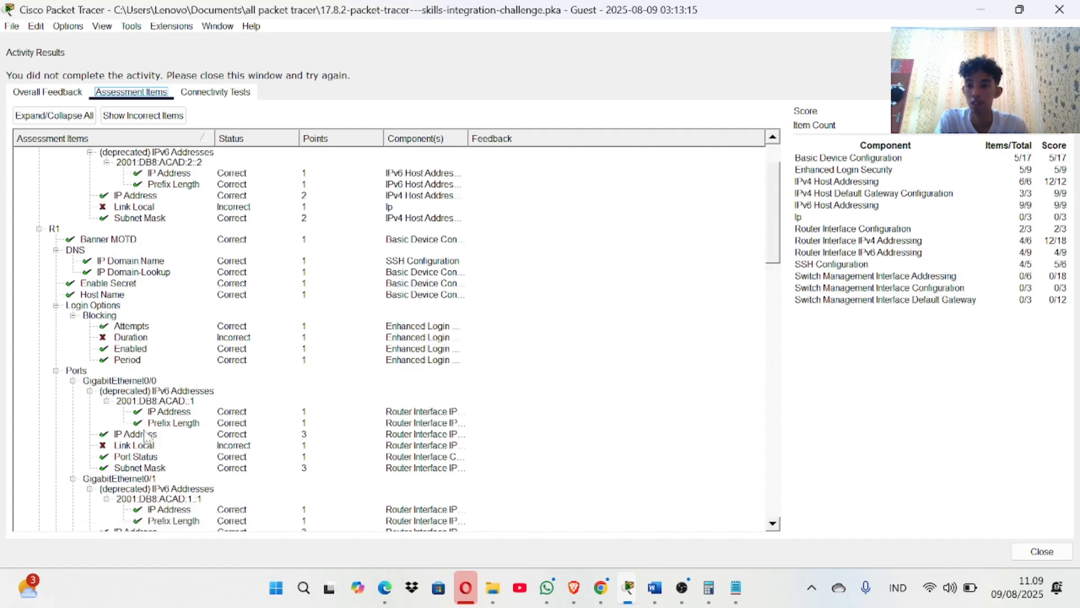
scroll(145, 436, "down", 2)
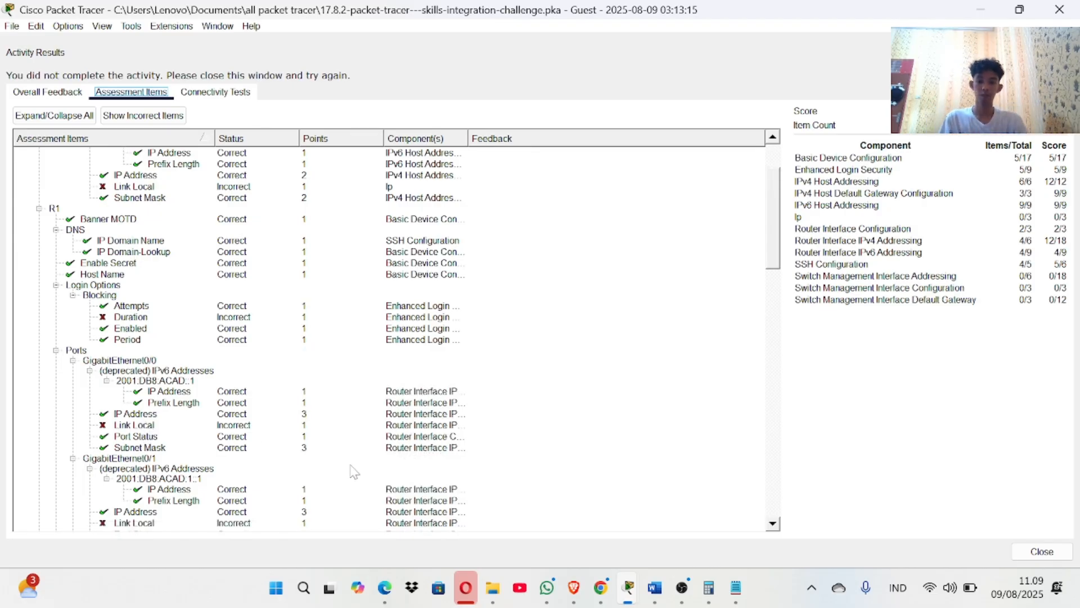
Re-issue R1's G0/0 link-local command with fe80::1 instead of fe80::2.
mouse_move(664, 599)
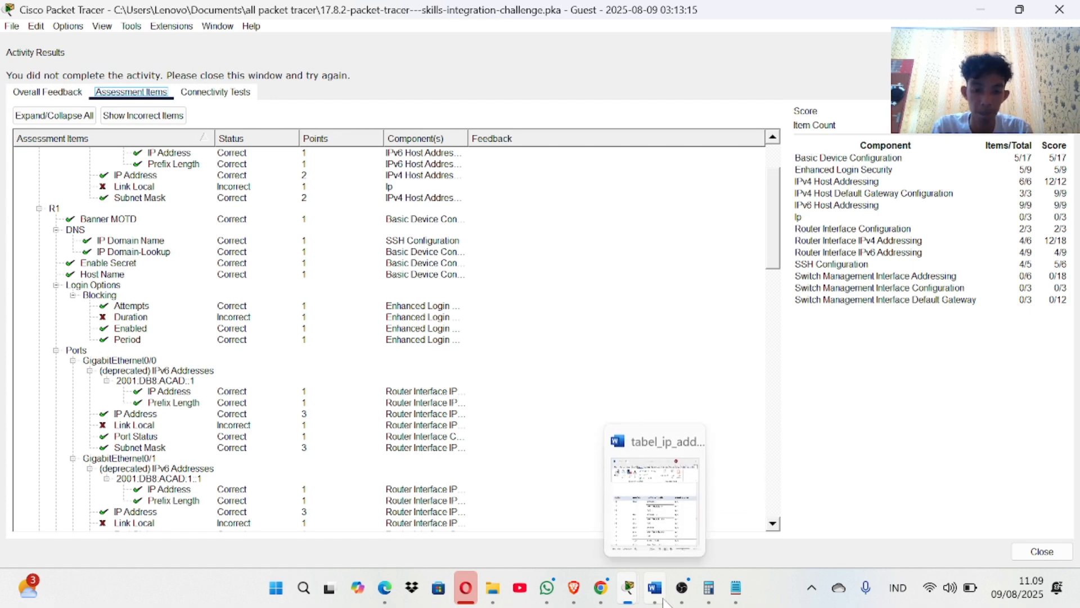
mouse_move(628, 590)
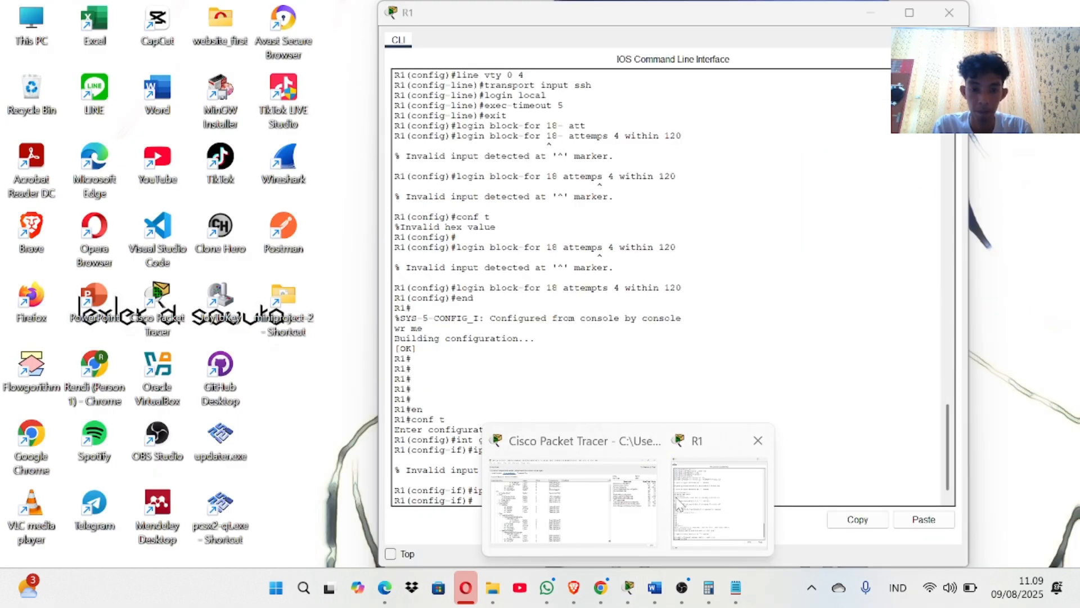
left_click(720, 495)
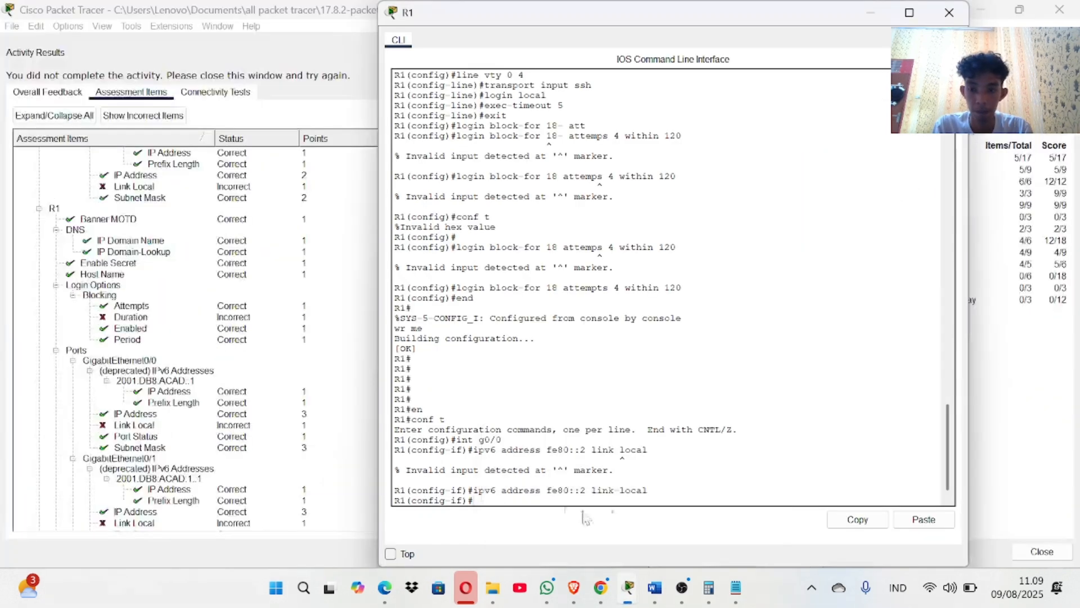
key("Up")
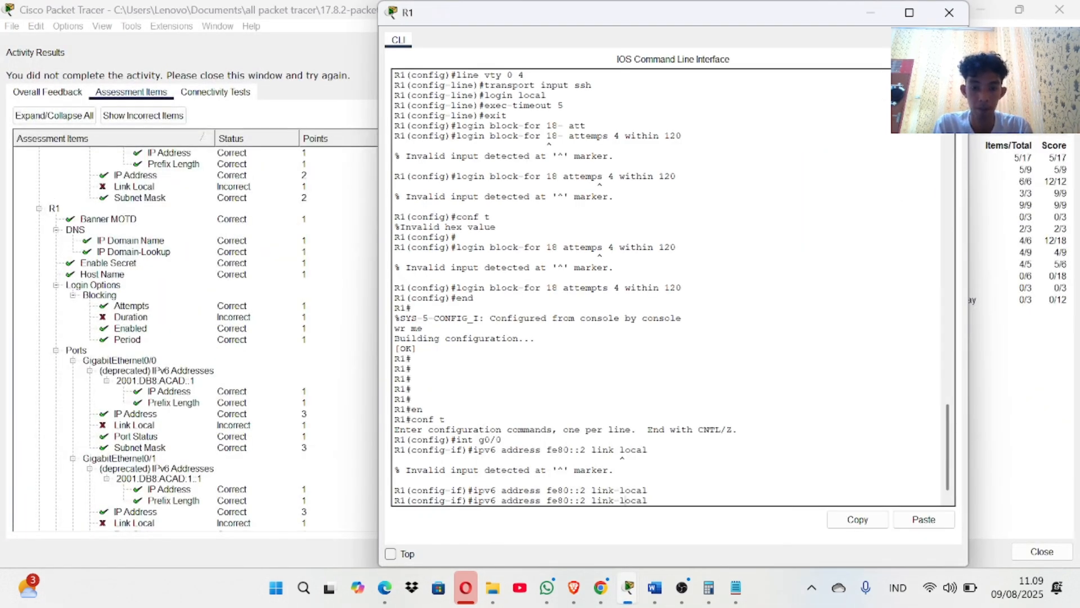
key("BackSpace")
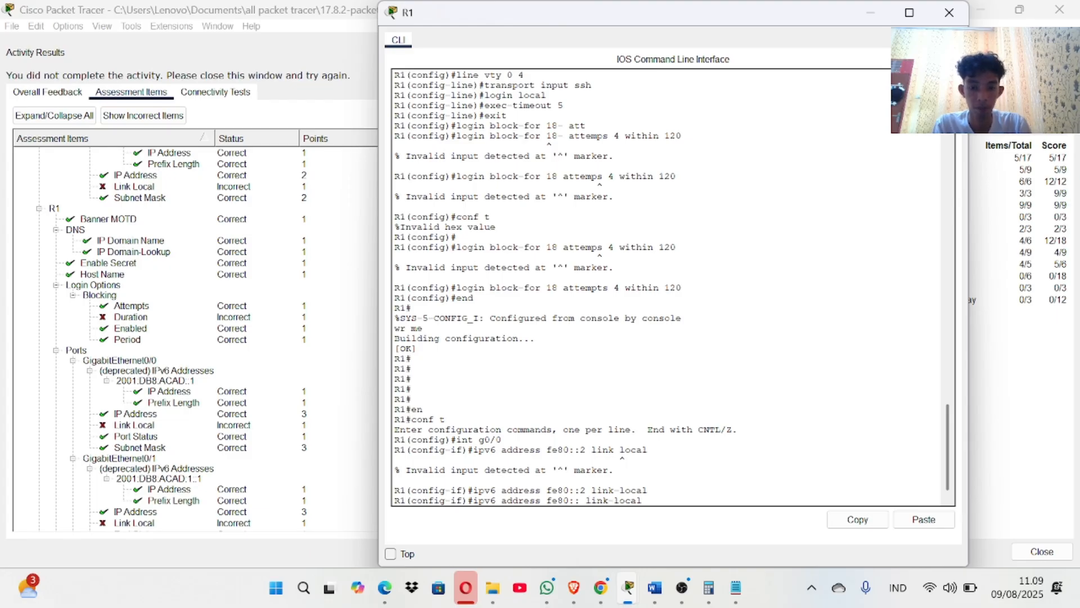
type("1")
key("Return")
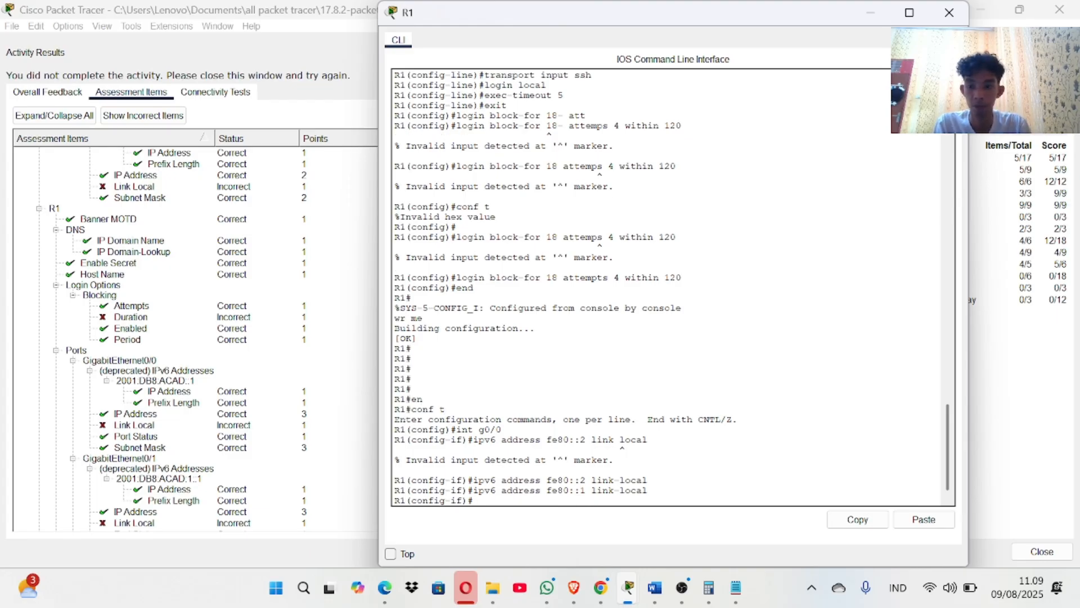
left_click(1059, 9)
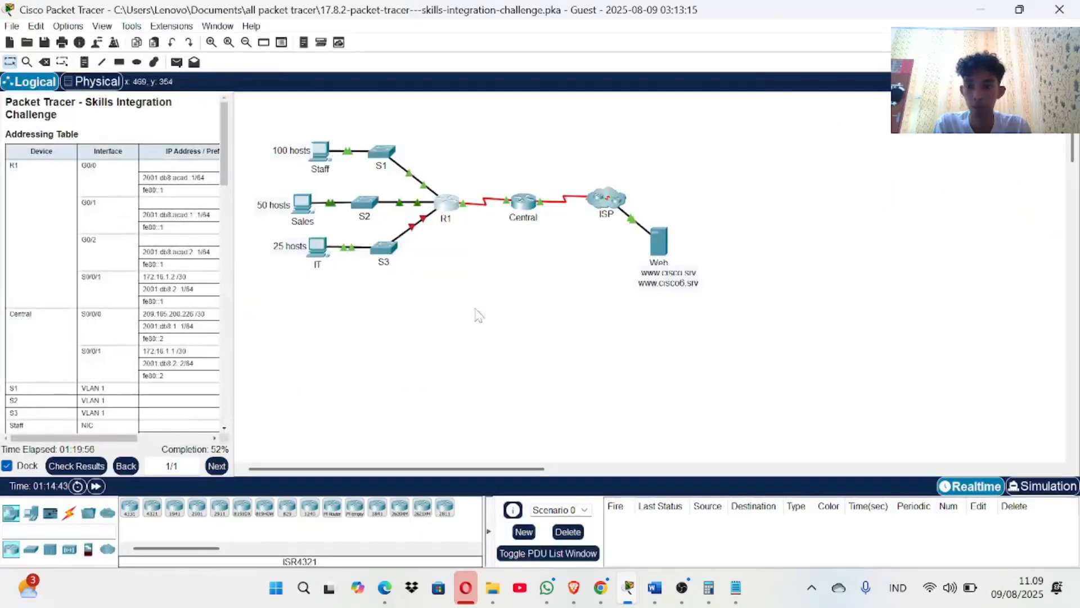
left_click(76, 465)
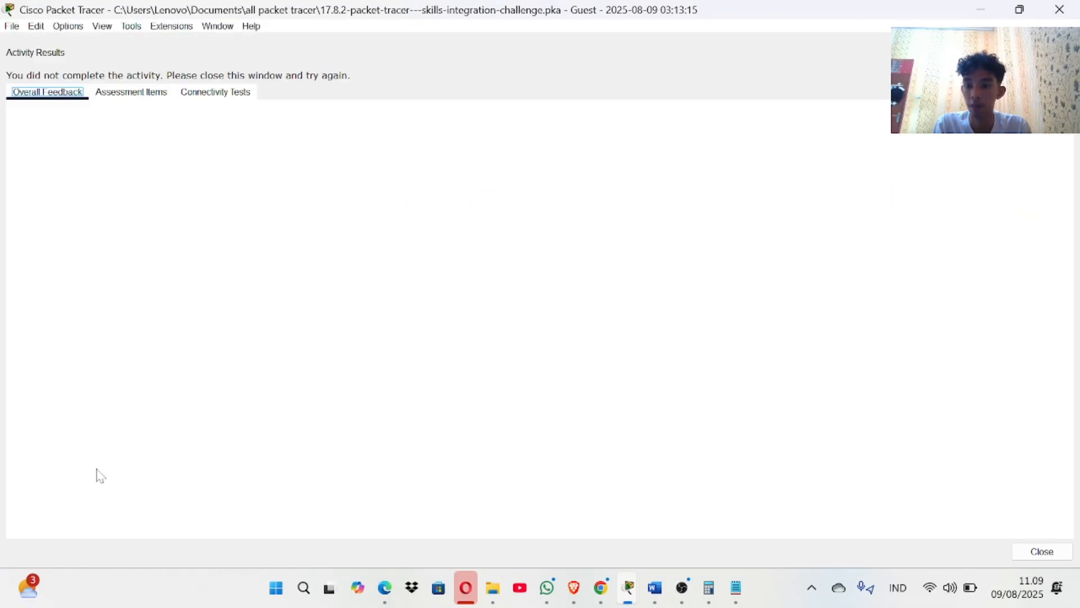
left_click(152, 93)
scroll(167, 446, "down", 5)
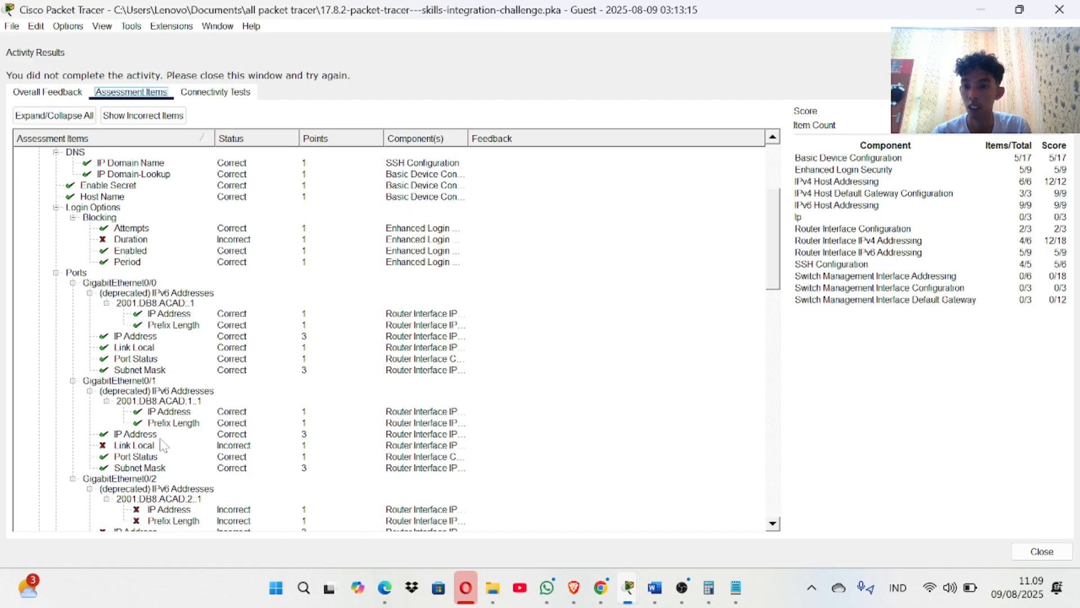
scroll(138, 433, "down", 1)
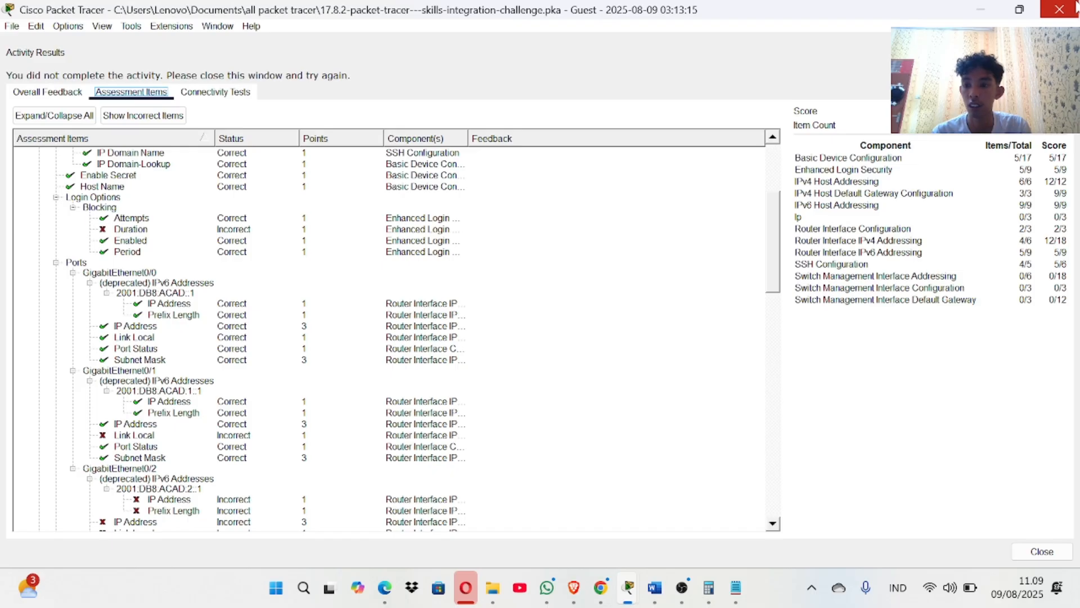
left_click(1075, 7)
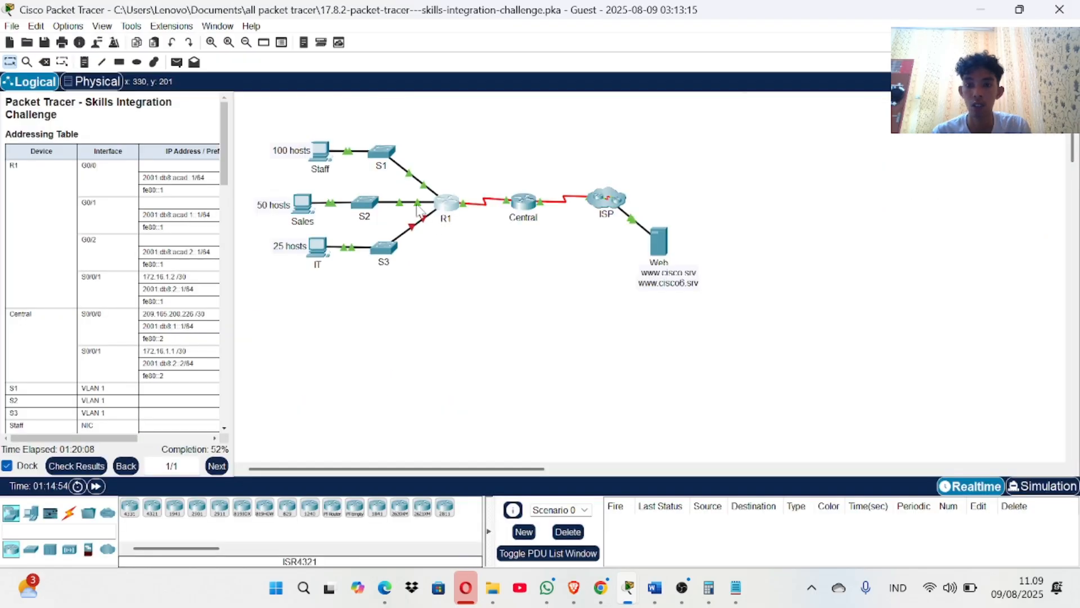
On R1, exit G0/0 and run 'ipv6 address fe80::1 link-local' under int g0/1.
left_click(450, 210)
left_click(411, 348)
type("e")
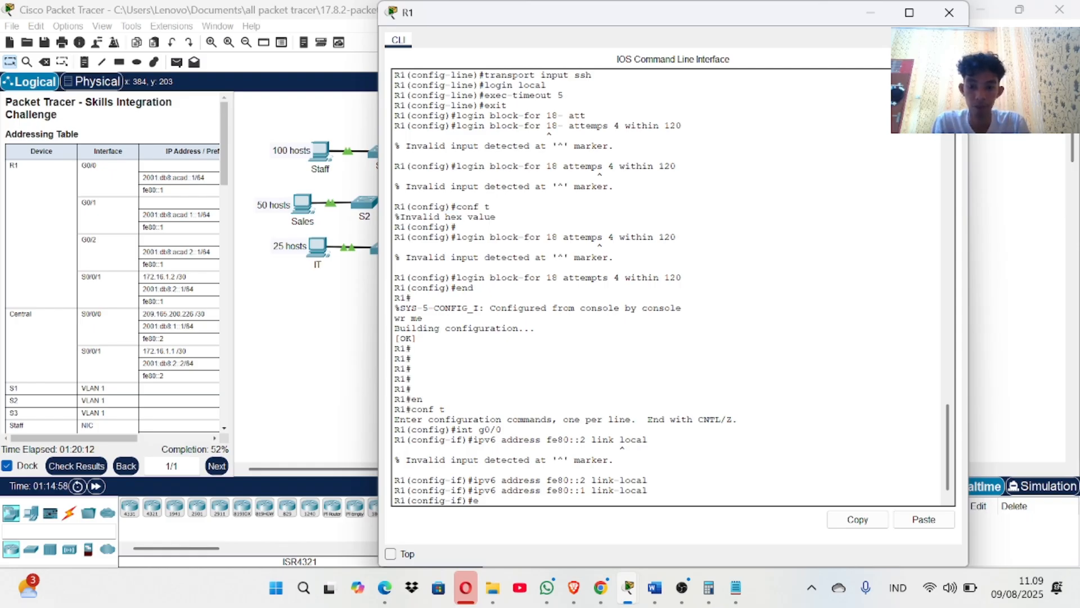
type("xit")
key("Return")
type("ig)#int g0")
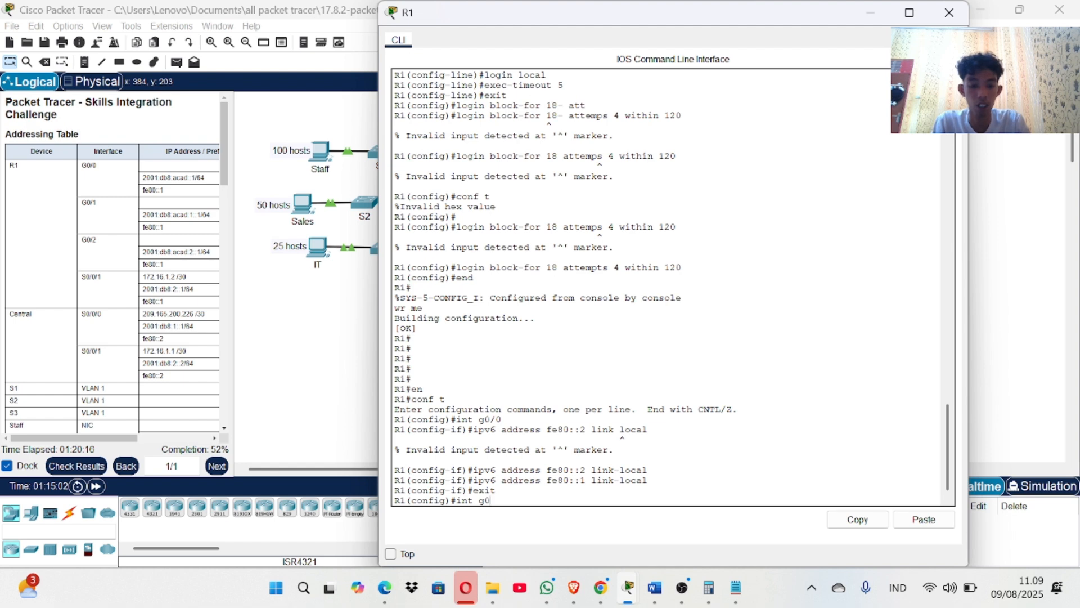
type("/1")
key("Return")
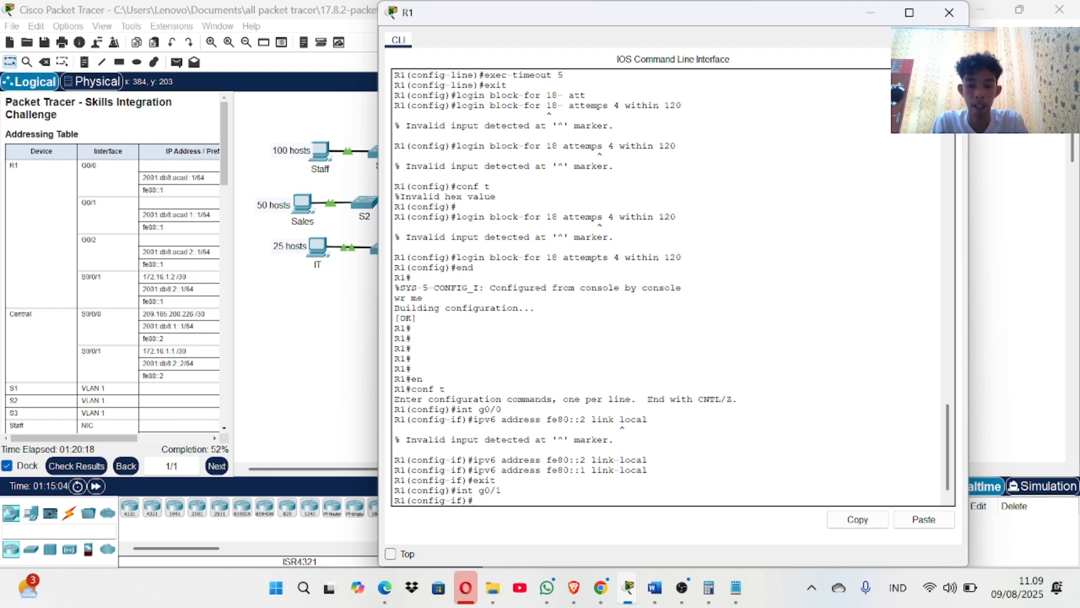
type("ipv6 addr")
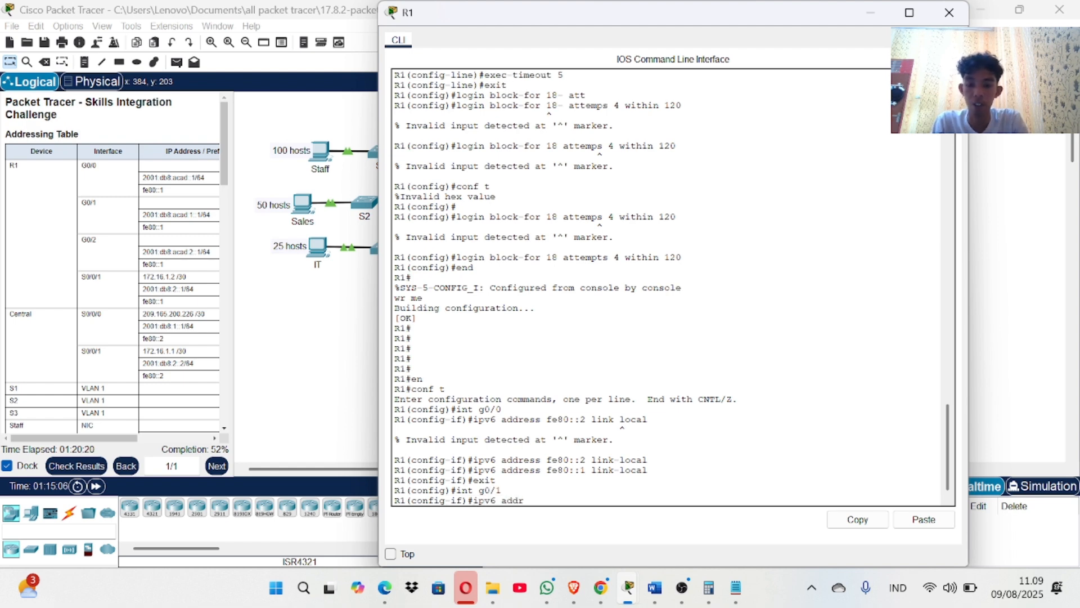
type("ess")
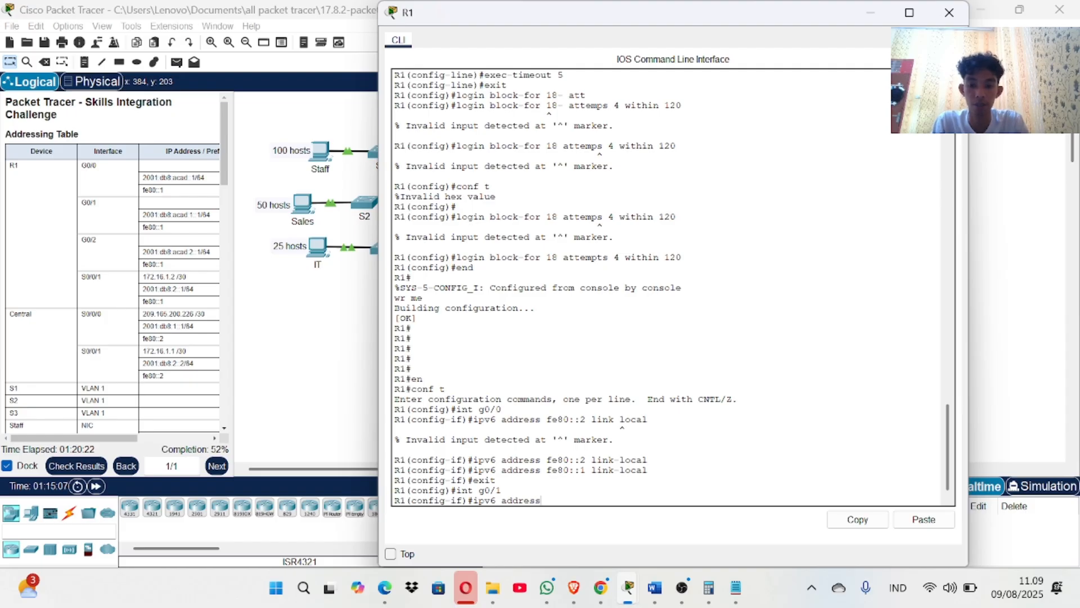
type(" fe80::")
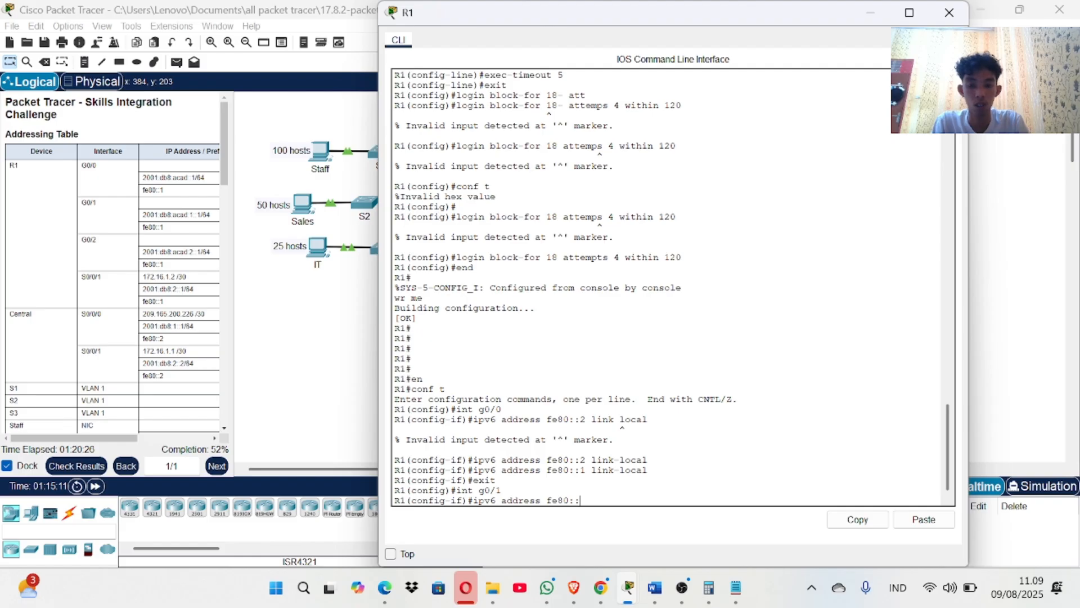
type("1 l")
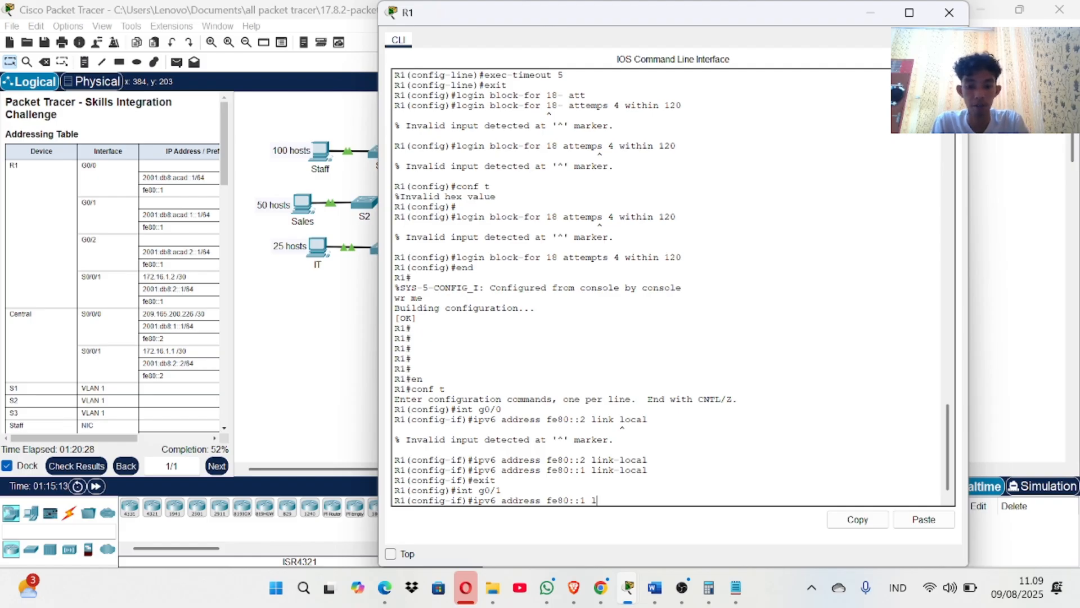
type("ink-lo")
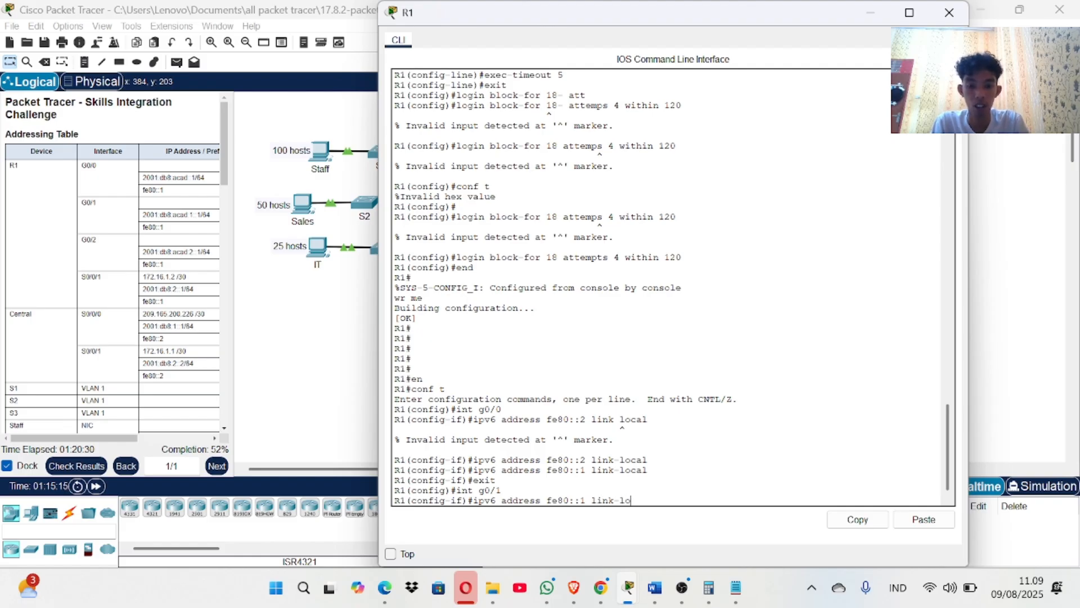
type("cal")
key("Return")
key("Return")
key("Return")
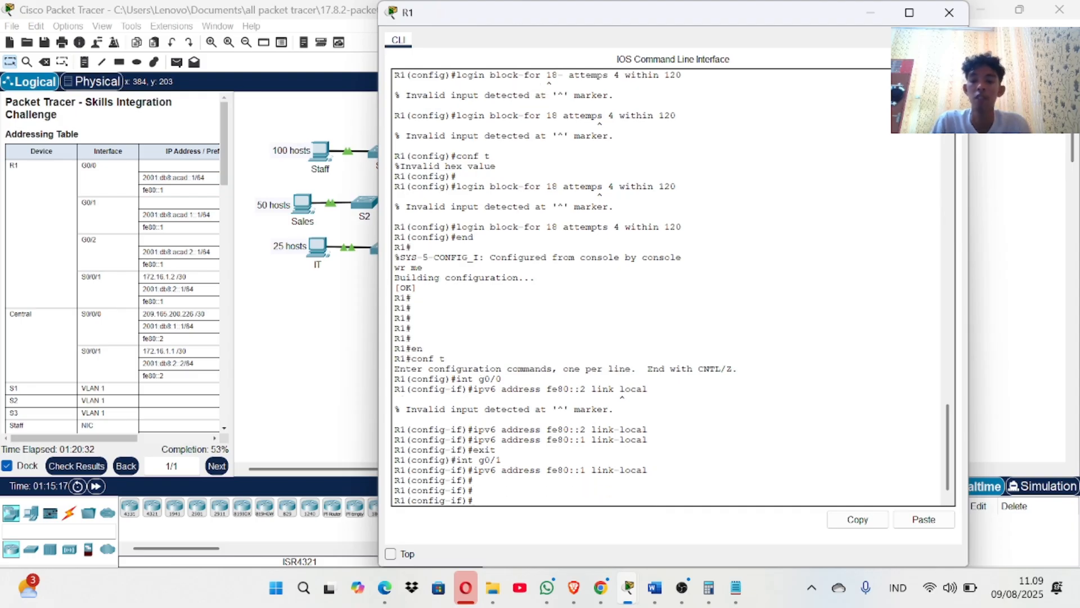
left_click(352, 307)
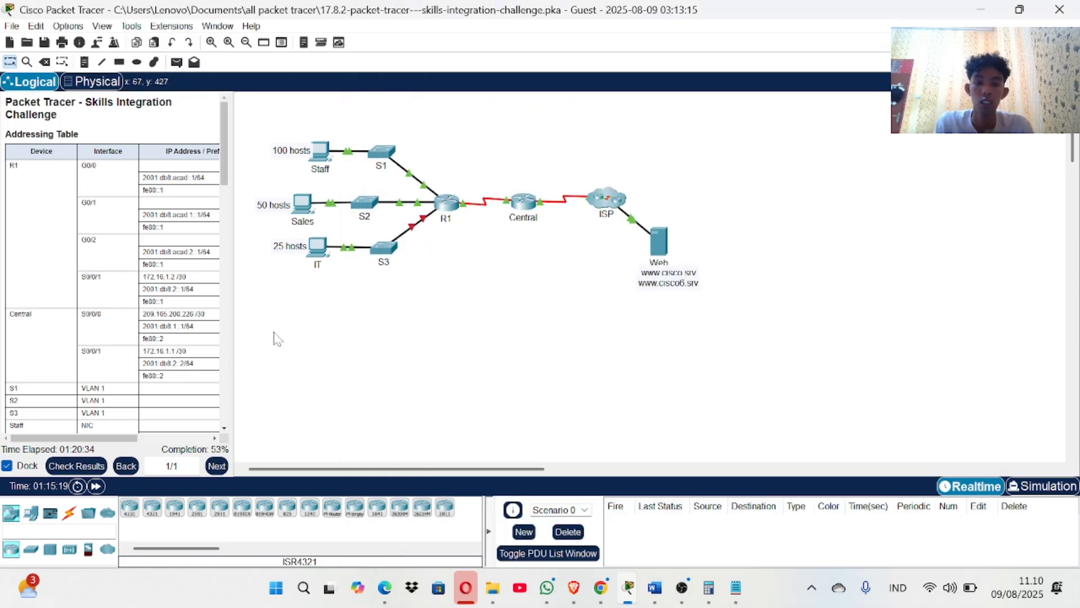
left_click(85, 465)
left_click(132, 92)
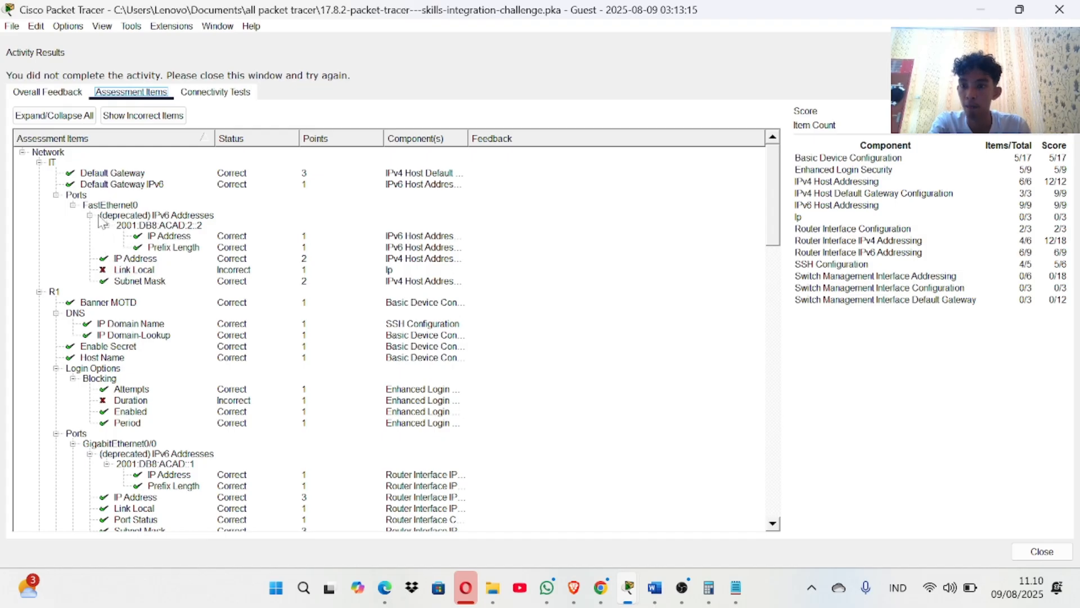
scroll(140, 281, "down", 1)
left_click(138, 274)
scroll(138, 276, "up", 1)
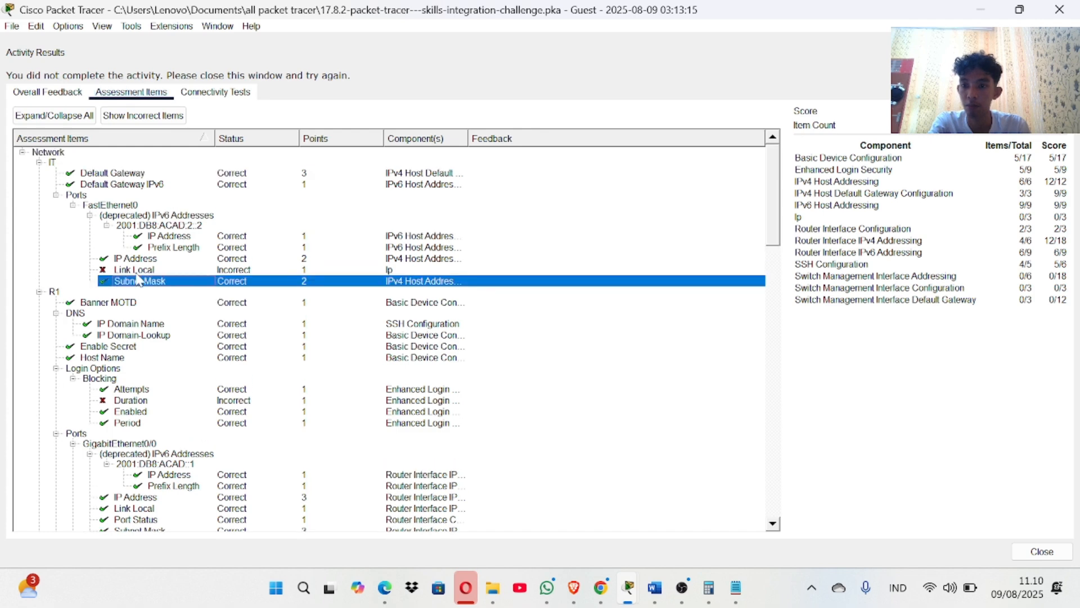
left_click(136, 271)
scroll(138, 275, "down", 6)
scroll(138, 276, "up", 4)
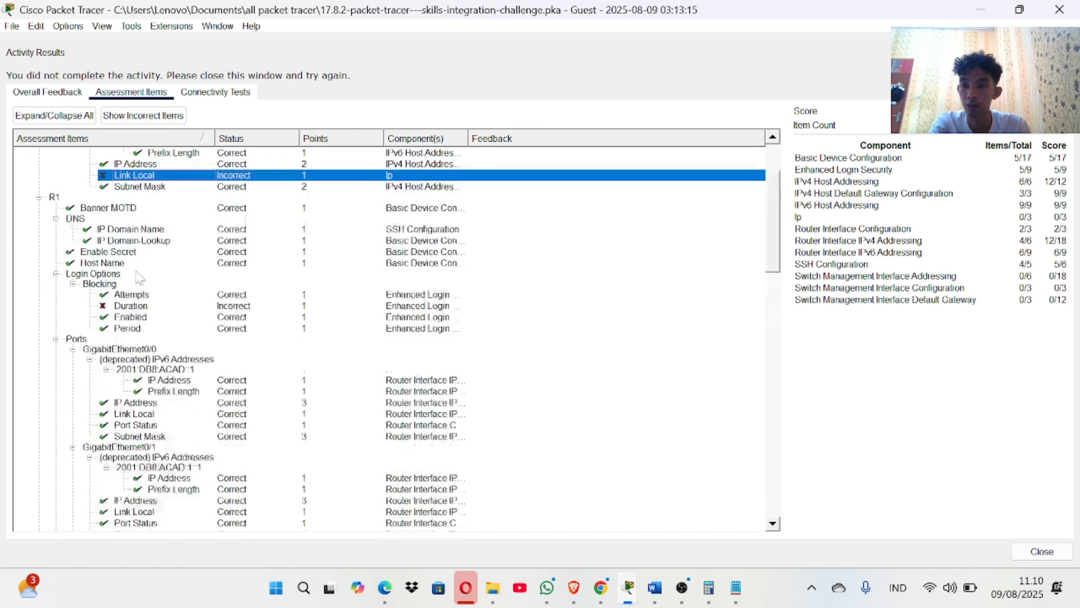
scroll(138, 275, "down", 7)
scroll(155, 395, "down", 12)
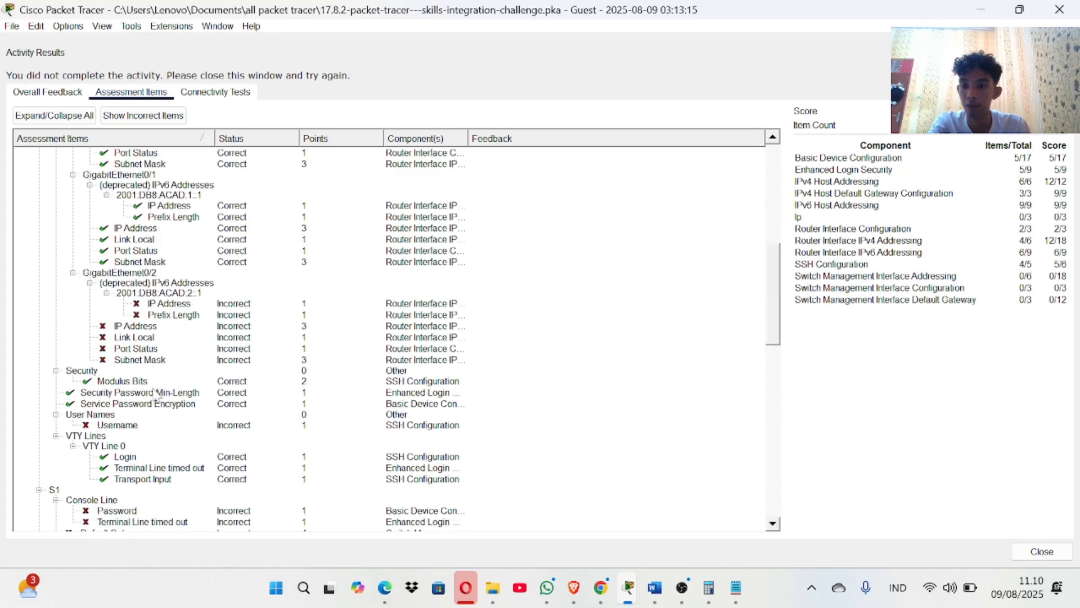
scroll(156, 396, "down", 9)
scroll(156, 395, "up", 2)
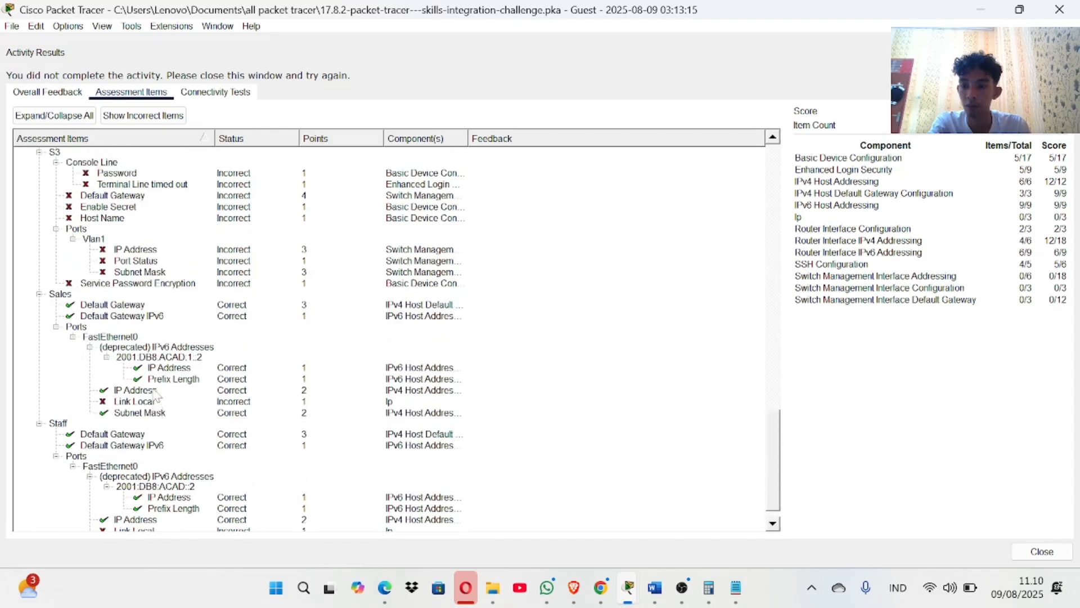
scroll(156, 396, "down", 2)
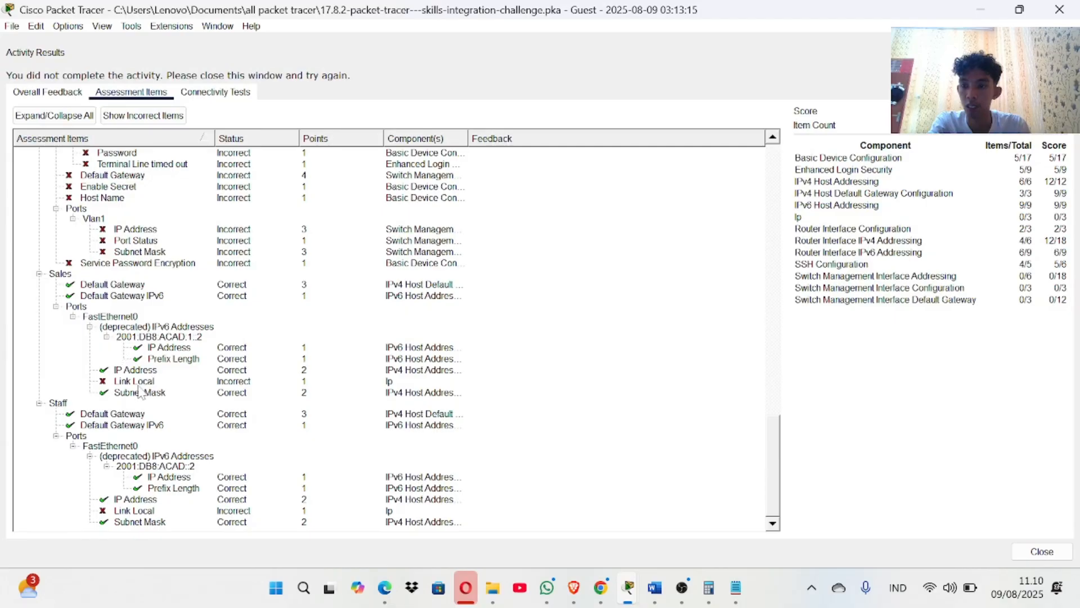
scroll(144, 388, "up", 1)
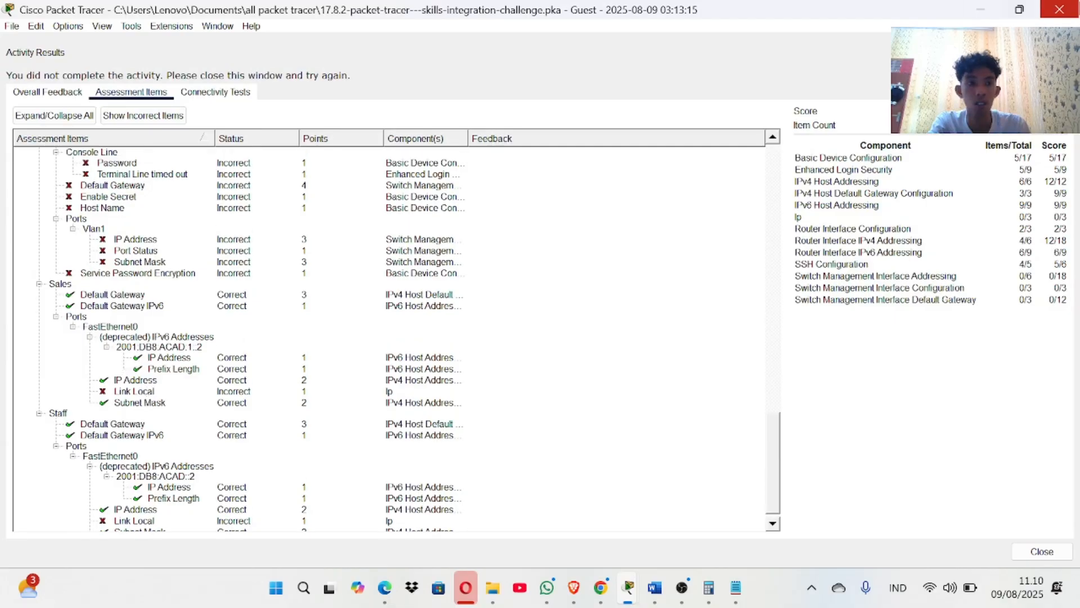
left_click(1042, 551)
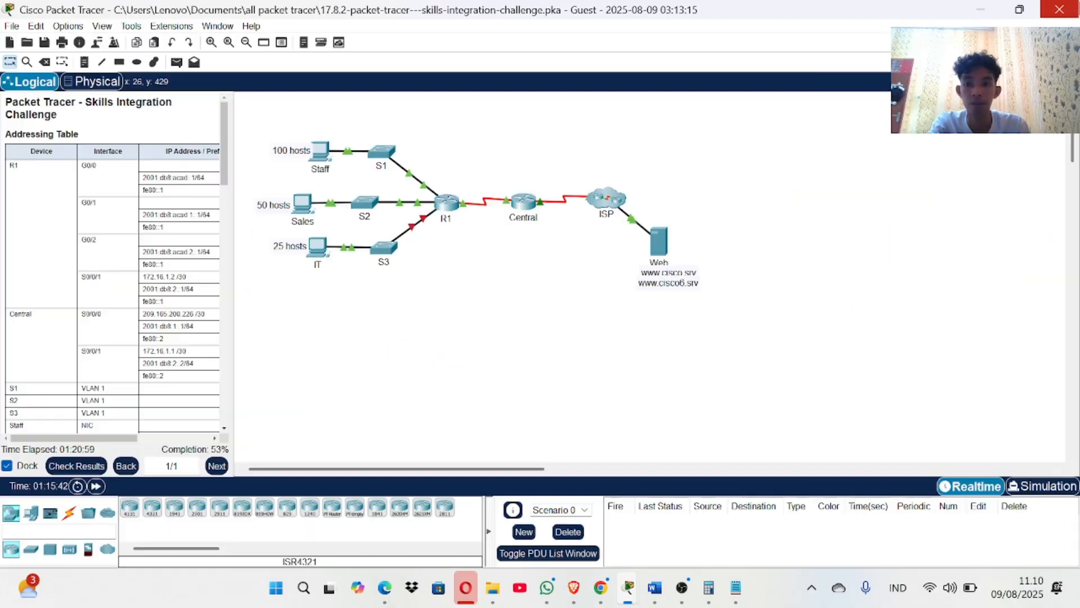
Open the Sales PC's IP configuration on FastEthernet0 and move its window aside.
double_click(311, 209)
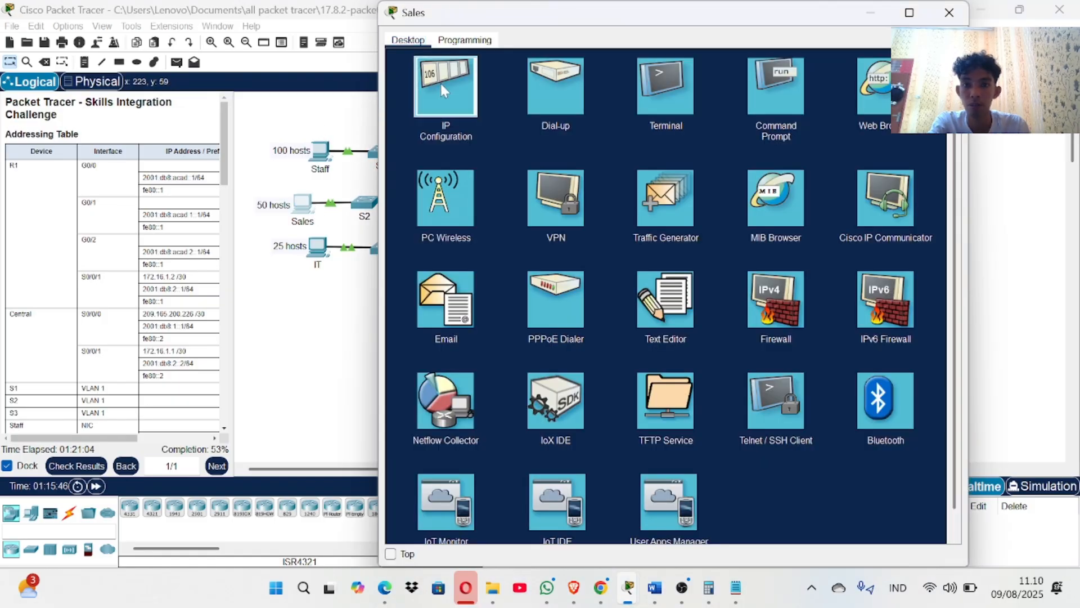
left_click(440, 83)
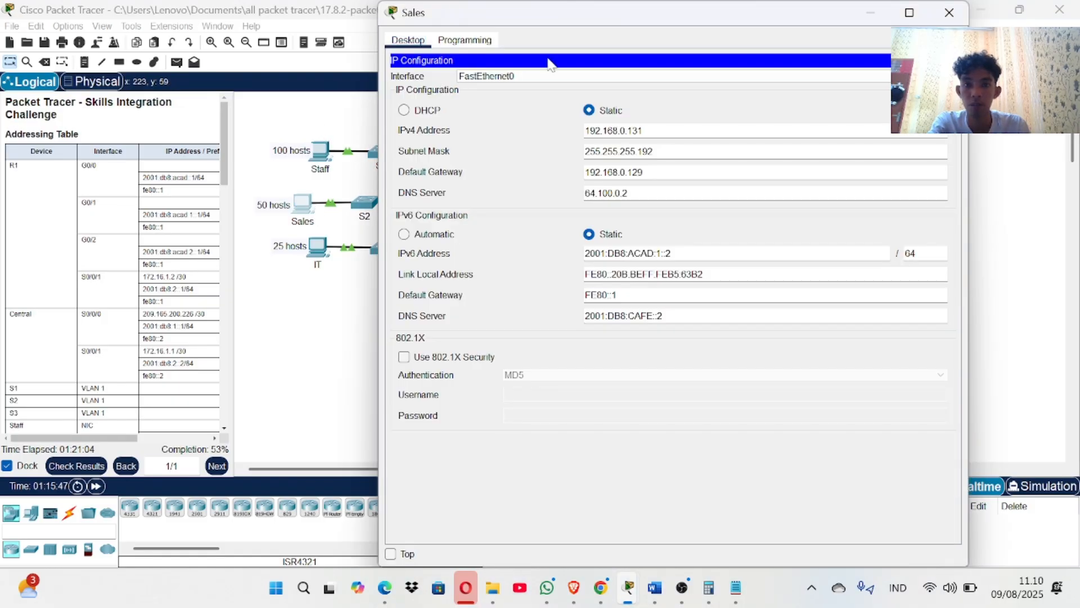
left_click(606, 85)
left_click(608, 89)
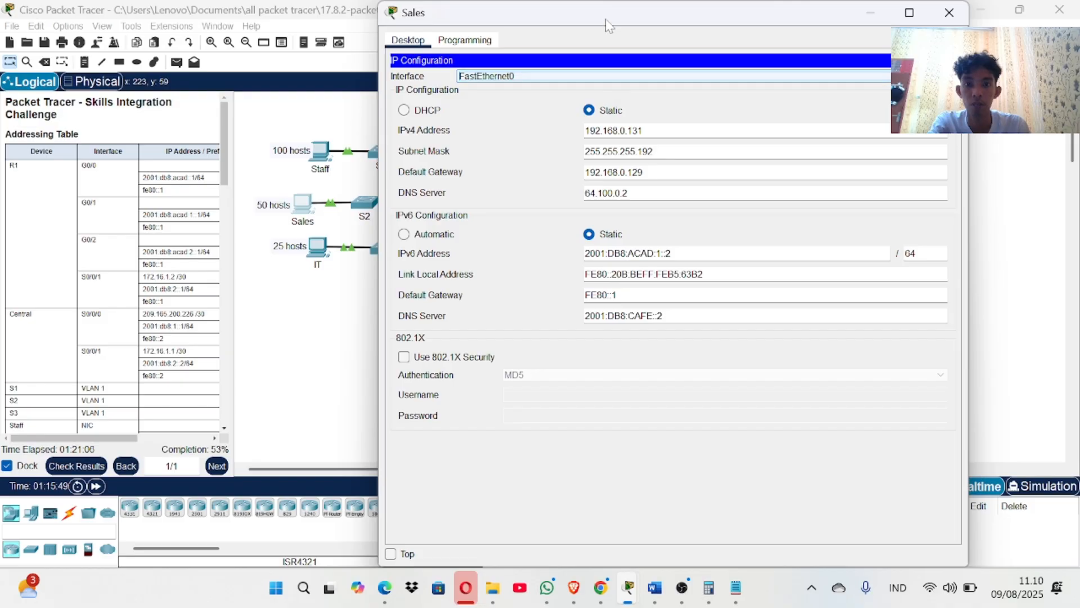
left_click_drag(607, 20, 395, 20)
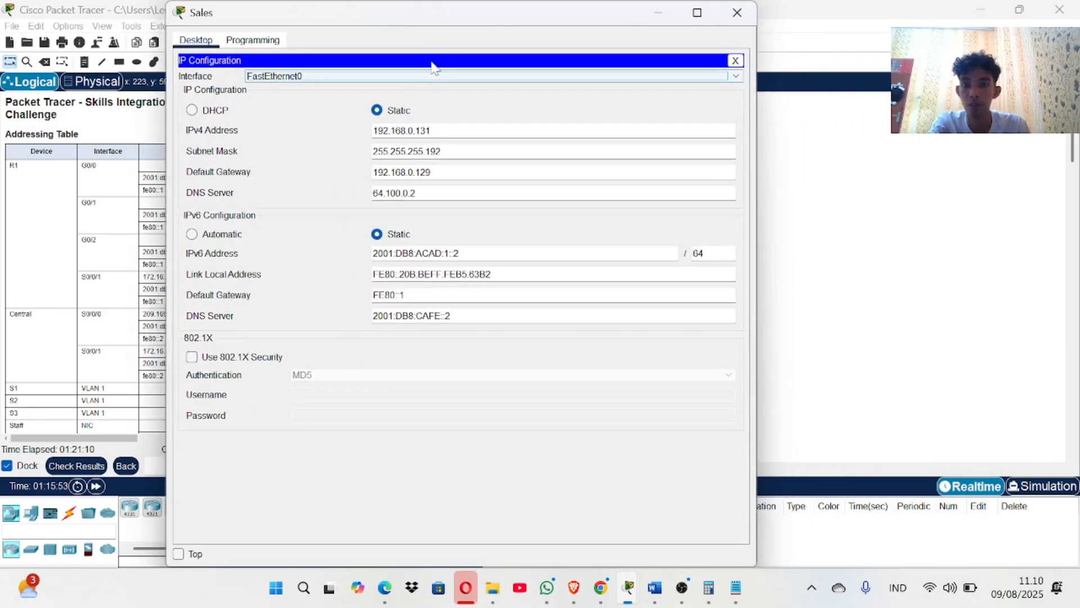
left_click_drag(445, 17, 382, 31)
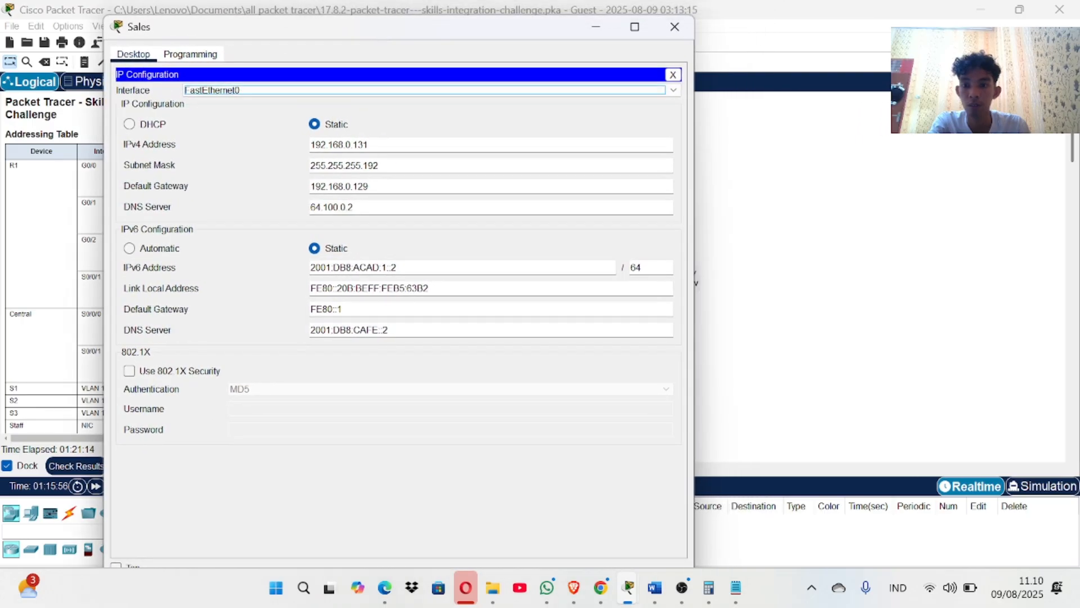
double_click(428, 288)
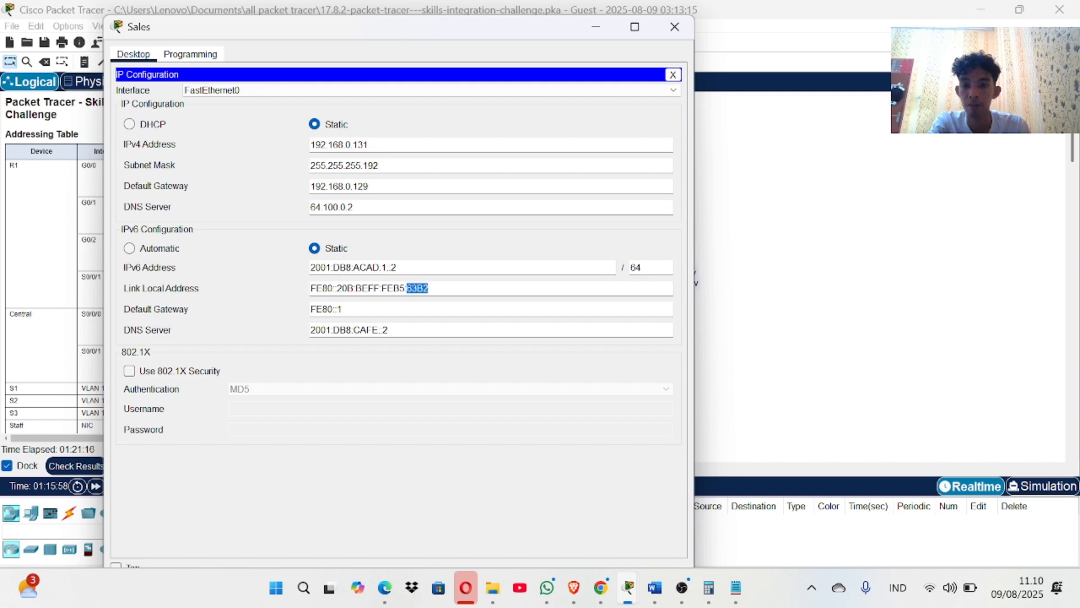
Copy the Sales link-local address fe80::2 from the addressing table.
left_click(1, 301)
scroll(89, 326, "down", 3)
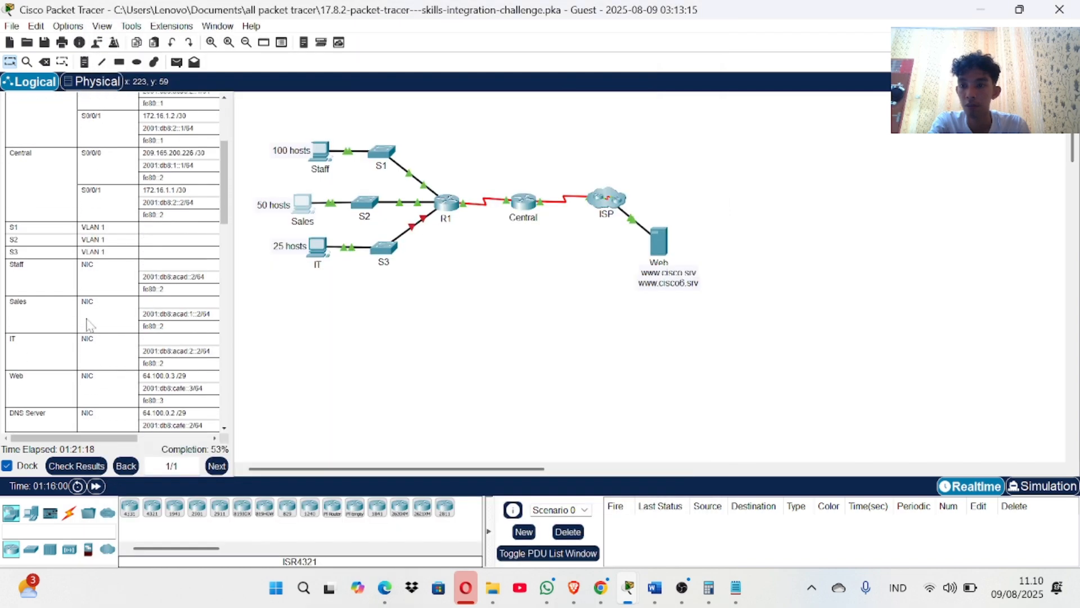
scroll(89, 325, "up", 3)
scroll(89, 325, "down", 5)
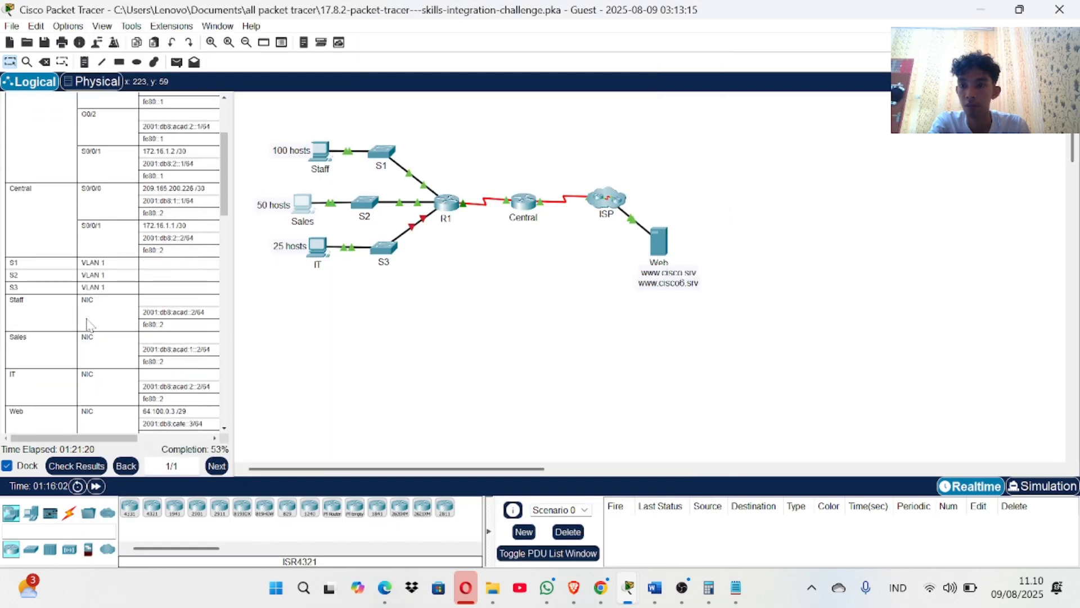
scroll(89, 325, "down", 4)
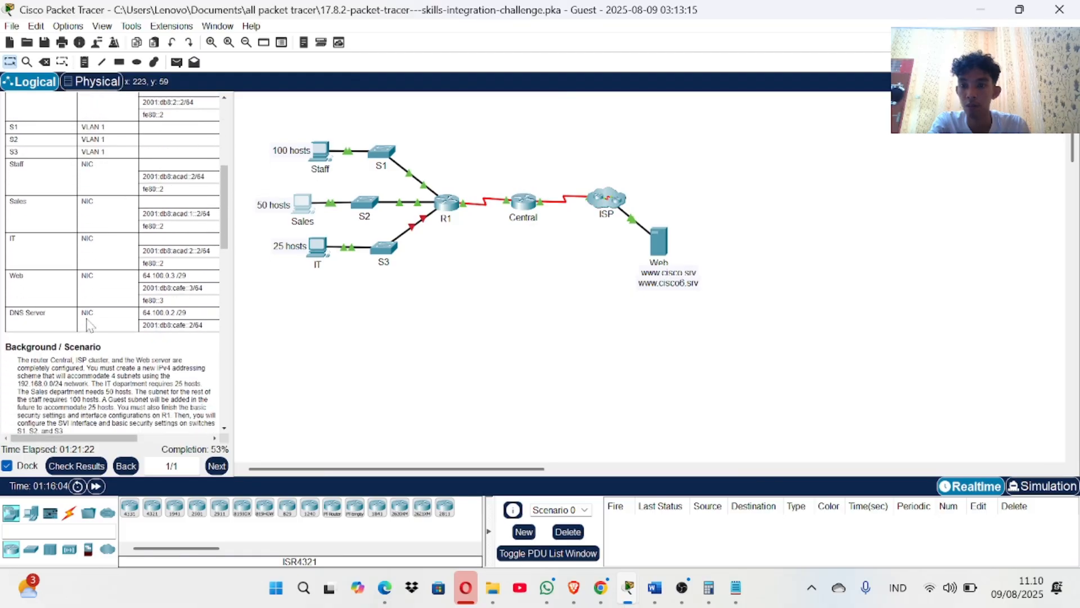
scroll(89, 325, "up", 1)
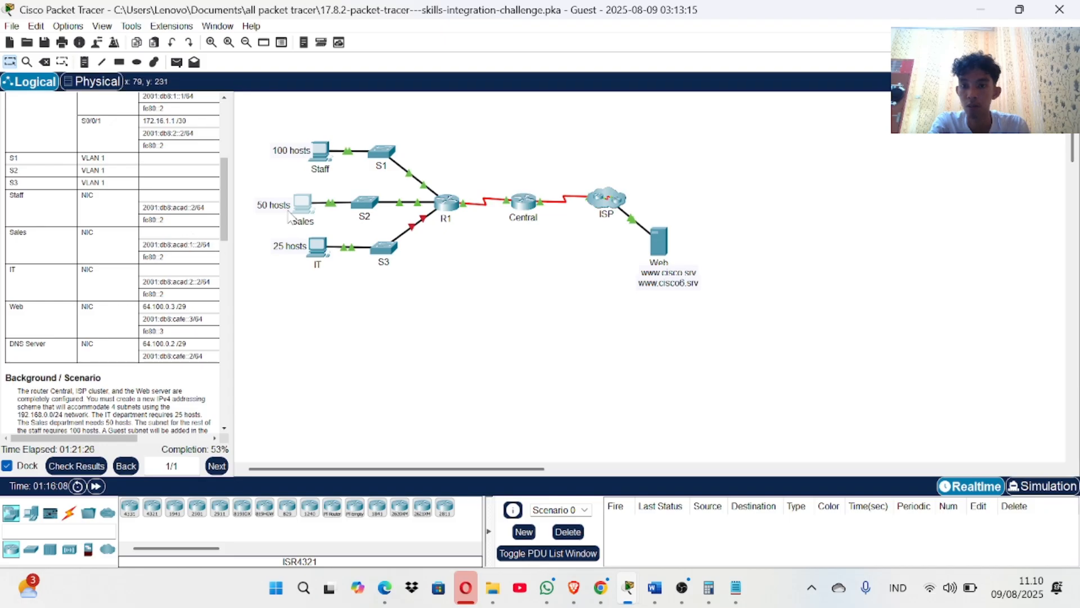
left_click_drag(164, 258, 143, 257)
right_click(146, 260)
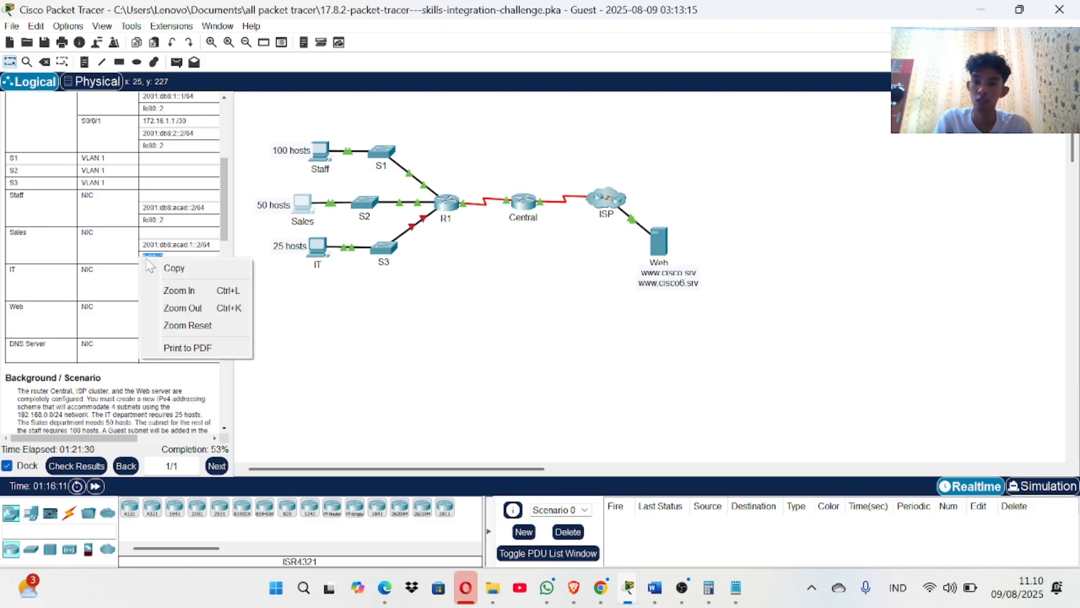
left_click(175, 268)
Paste fe80::2 as the Sales PC's link-local address and recheck results at 54%.
left_click(303, 216)
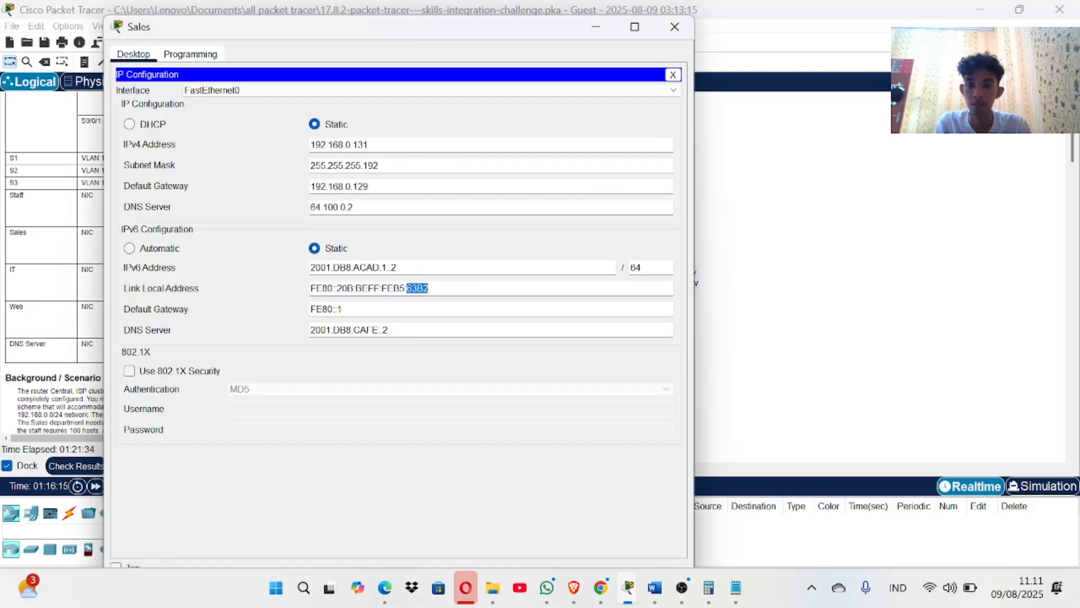
left_click_drag(429, 288, 302, 293)
key("BackSpace")
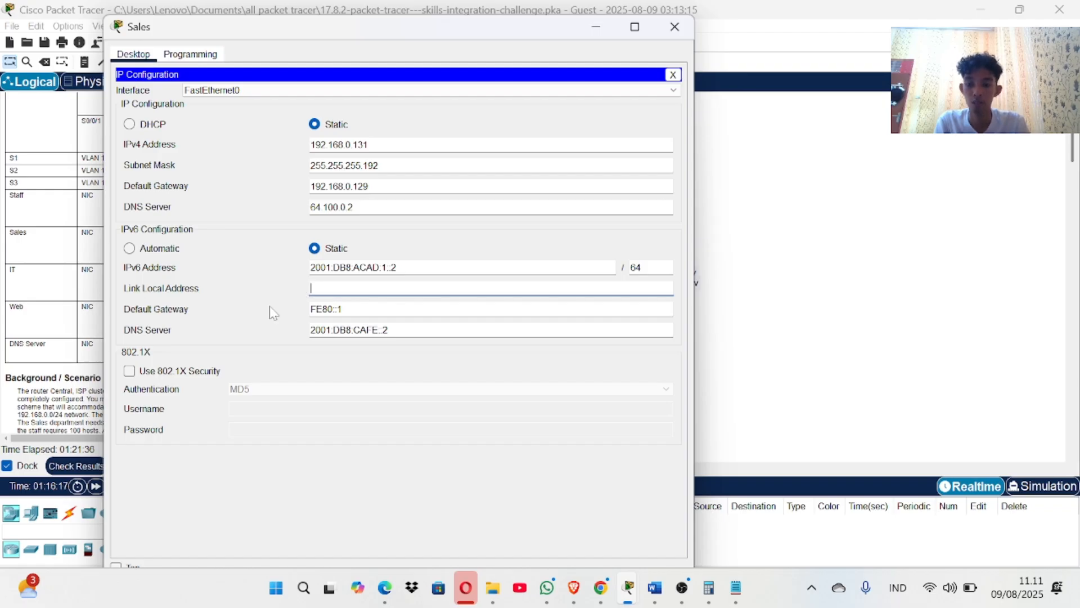
key("ctrl+v")
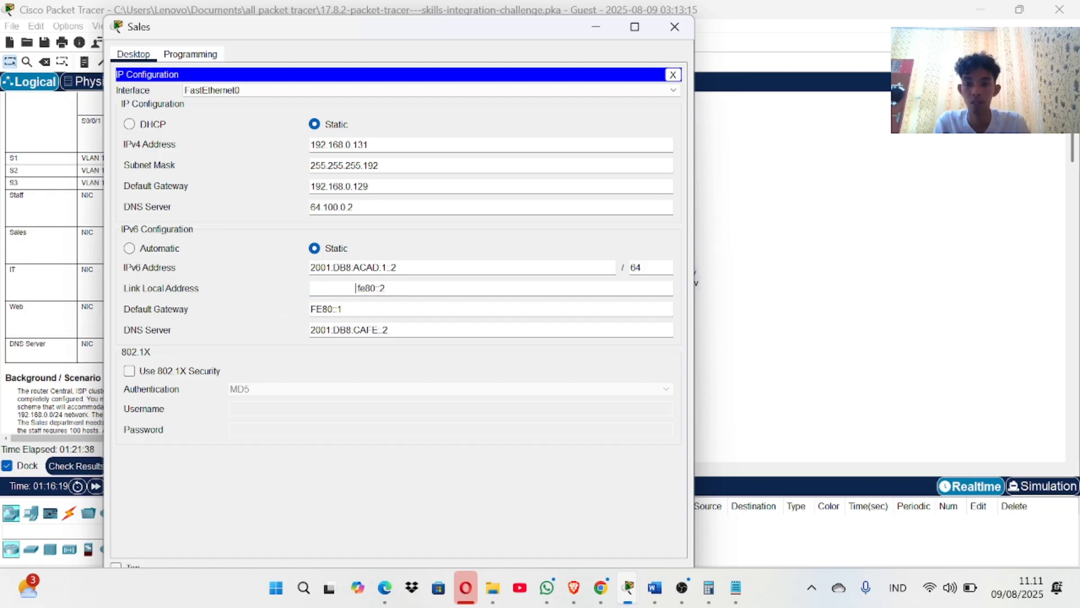
key("BackSpace")
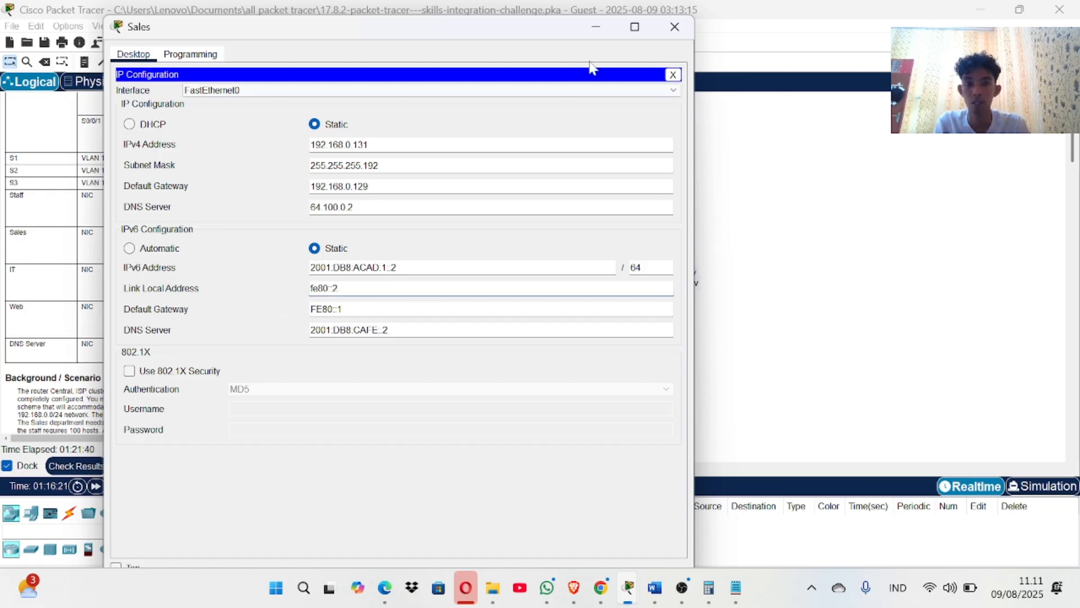
left_click(673, 35)
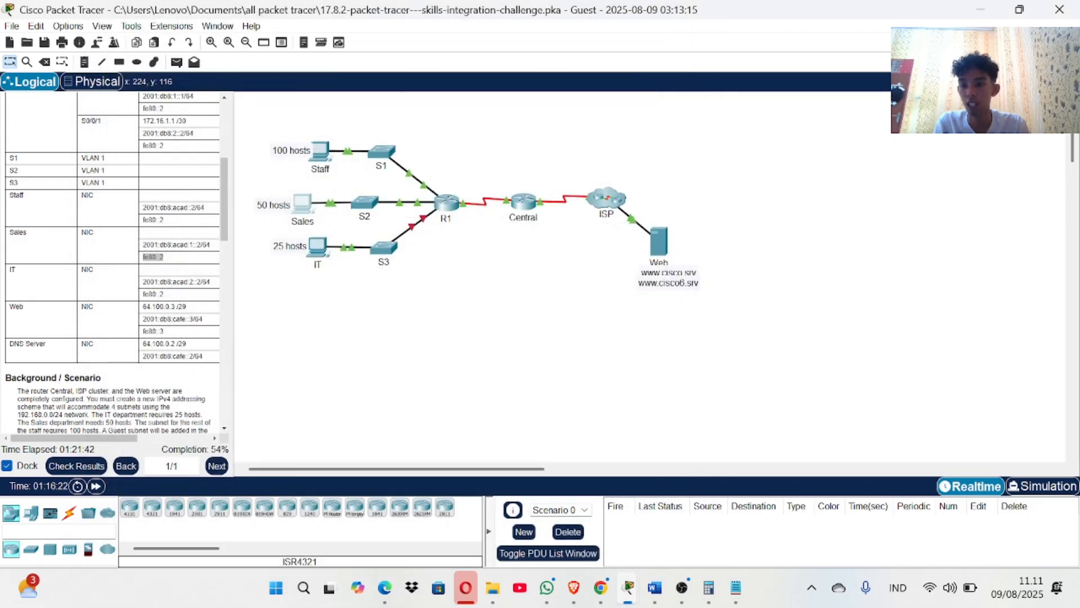
left_click(70, 466)
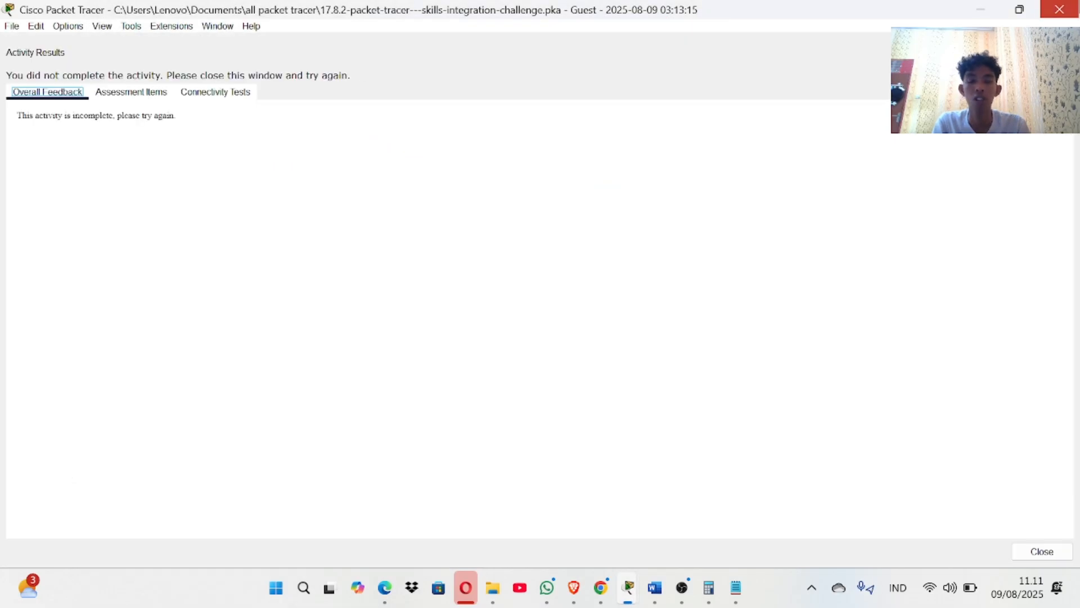
left_click(1060, 10)
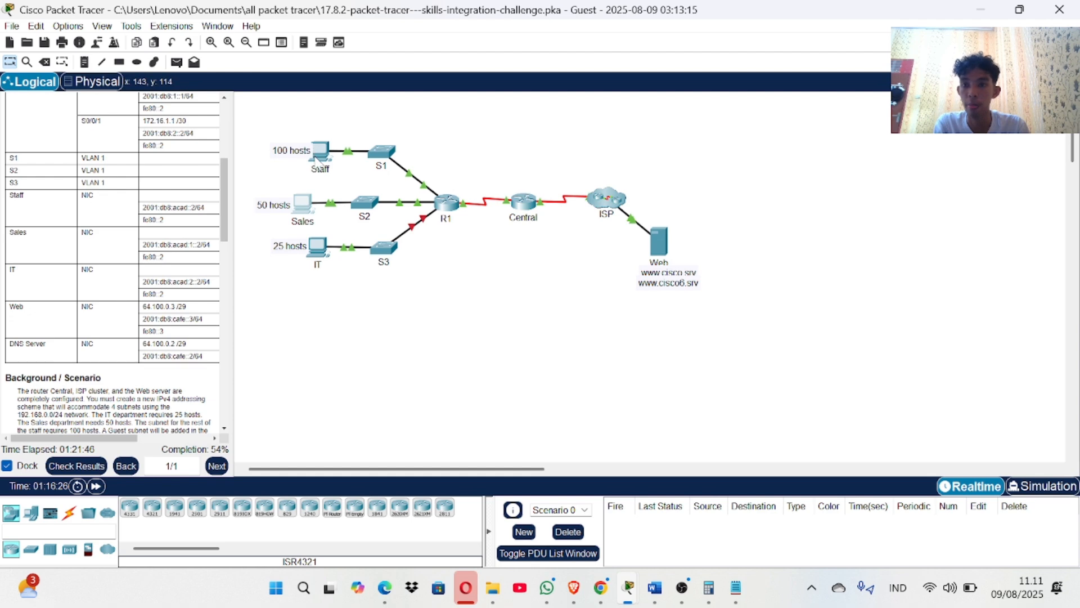
Replace the Staff PC's IPv6 link-local address with fe80::2 in IP Configuration.
scroll(154, 259, "up", 1)
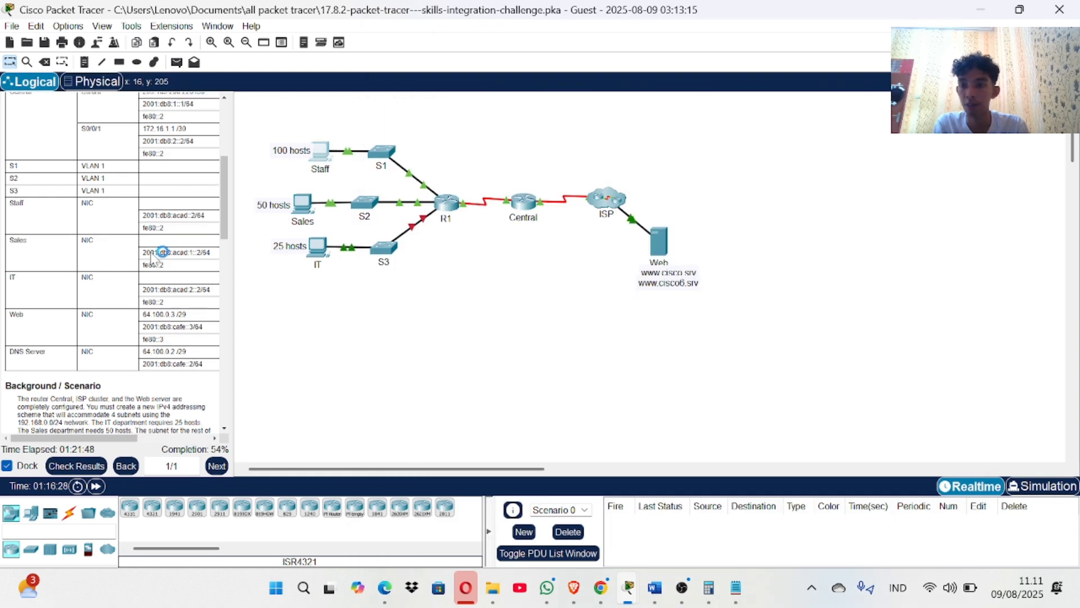
left_click_drag(164, 227, 142, 228)
key("ctrl+c")
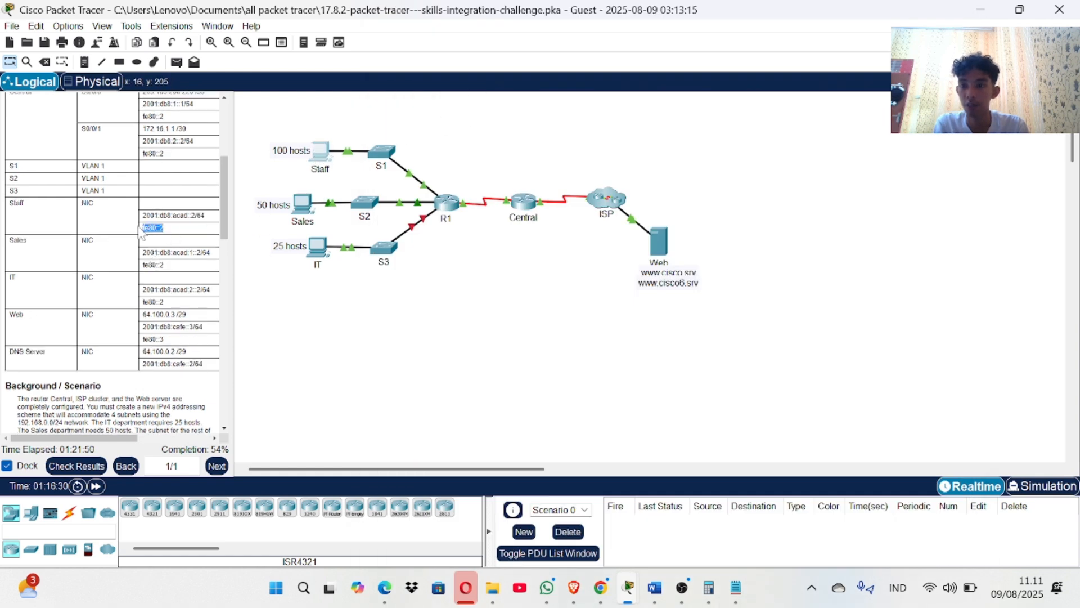
left_click(320, 148)
left_click(450, 73)
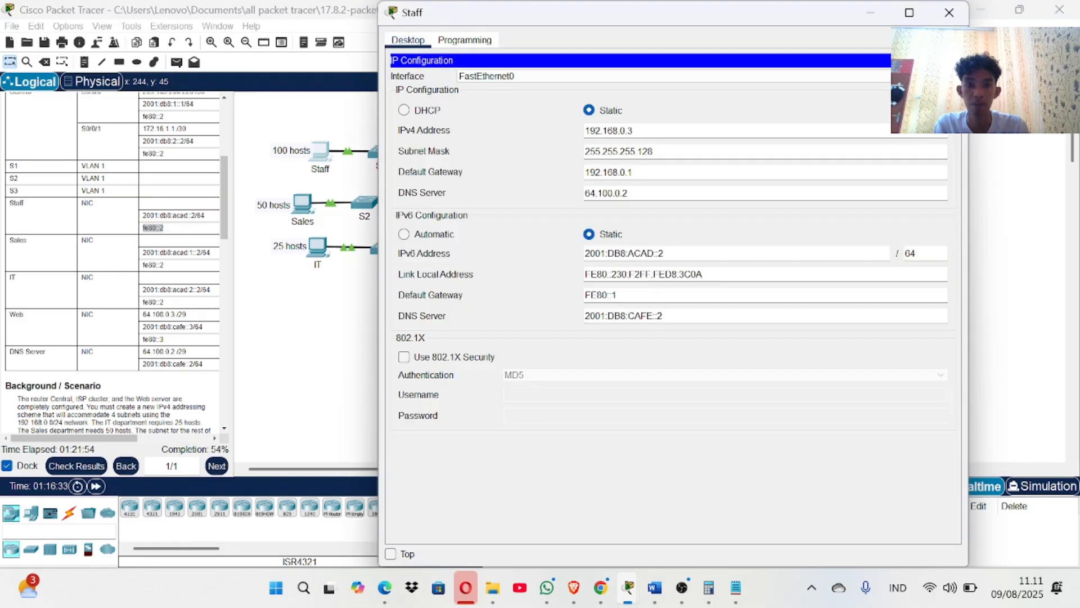
double_click(619, 274)
left_click_drag(585, 274, 704, 274)
key("BackSpace")
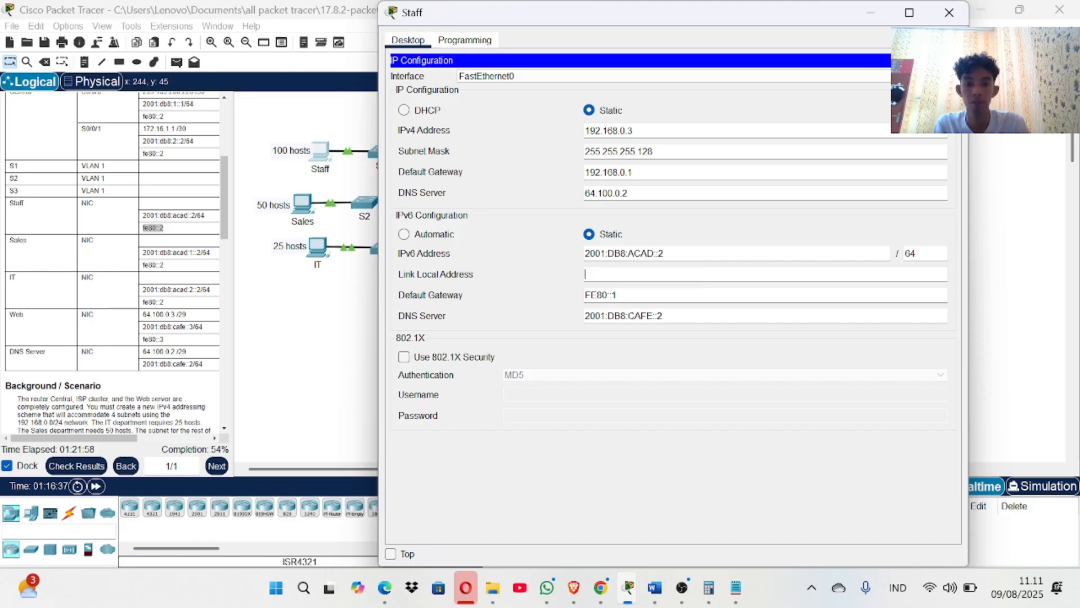
key("ctrl+v")
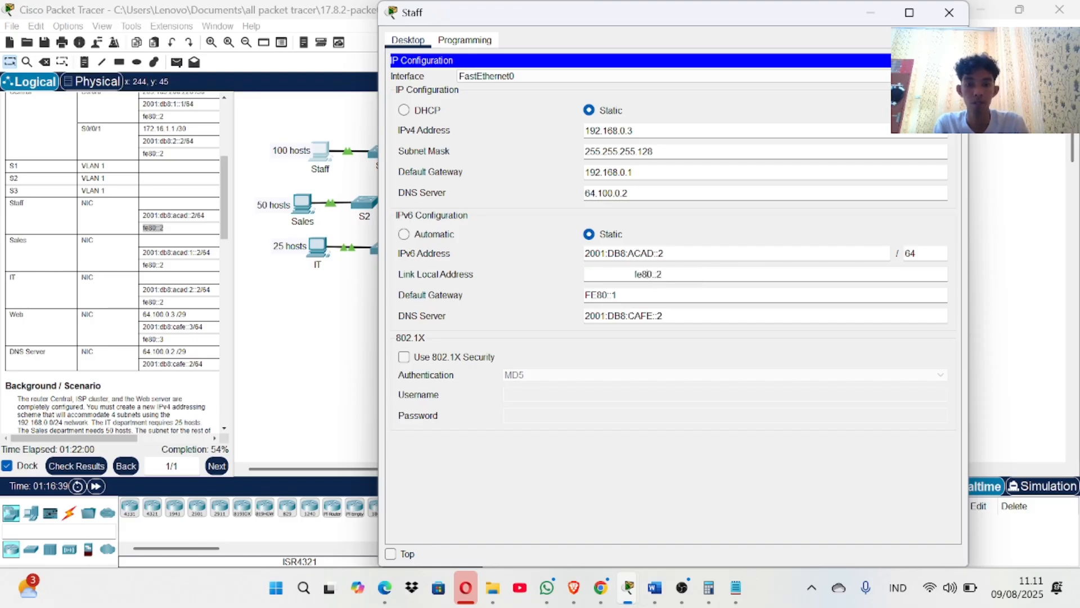
left_click(635, 274)
key("BackSpace")
key("BackSpace")
key("BackSpace")
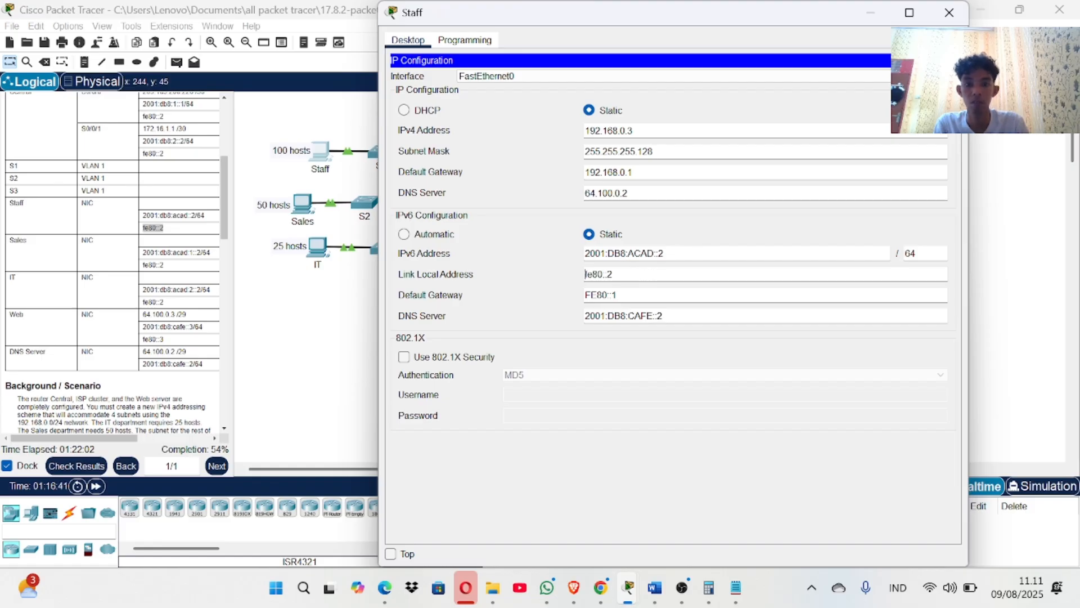
left_click(950, 12)
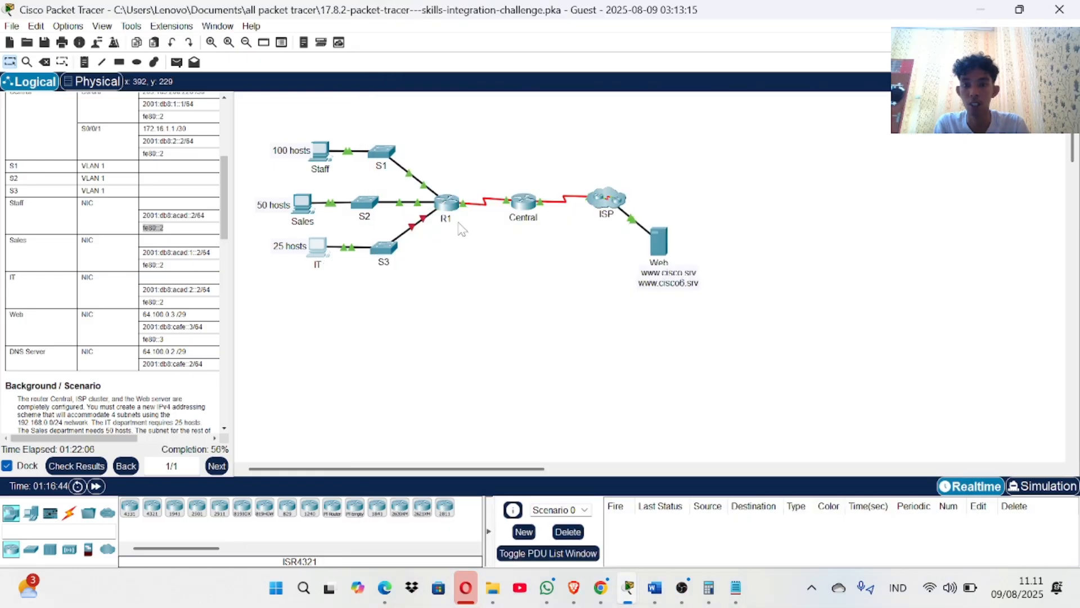
Replace the IT PC's IPv6 link-local address with fe80::2 in IP Configuration.
left_click(319, 253)
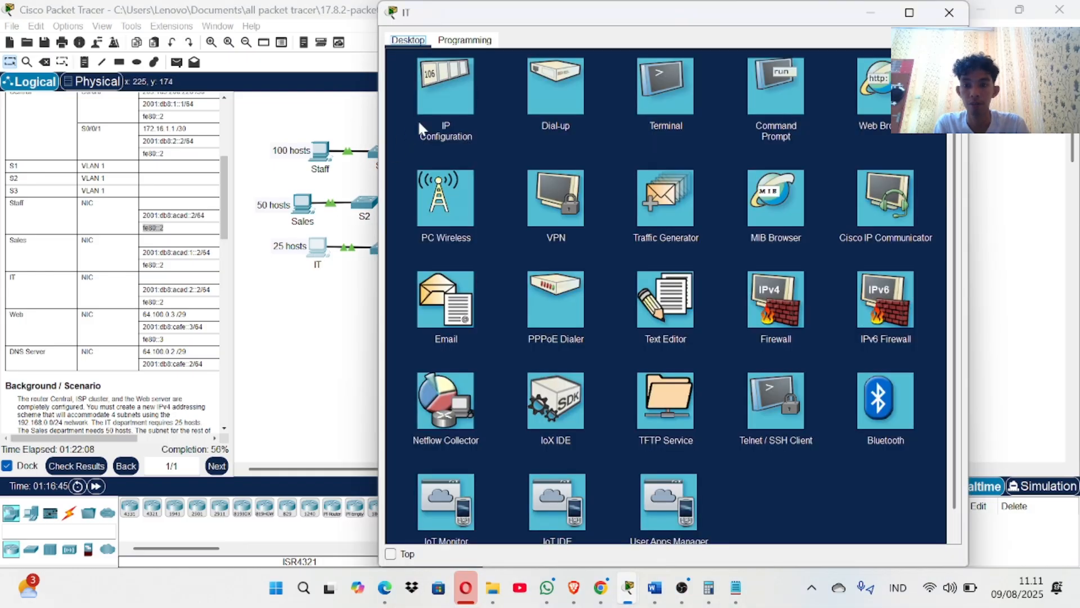
left_click(455, 103)
left_click_drag(663, 315, 594, 316)
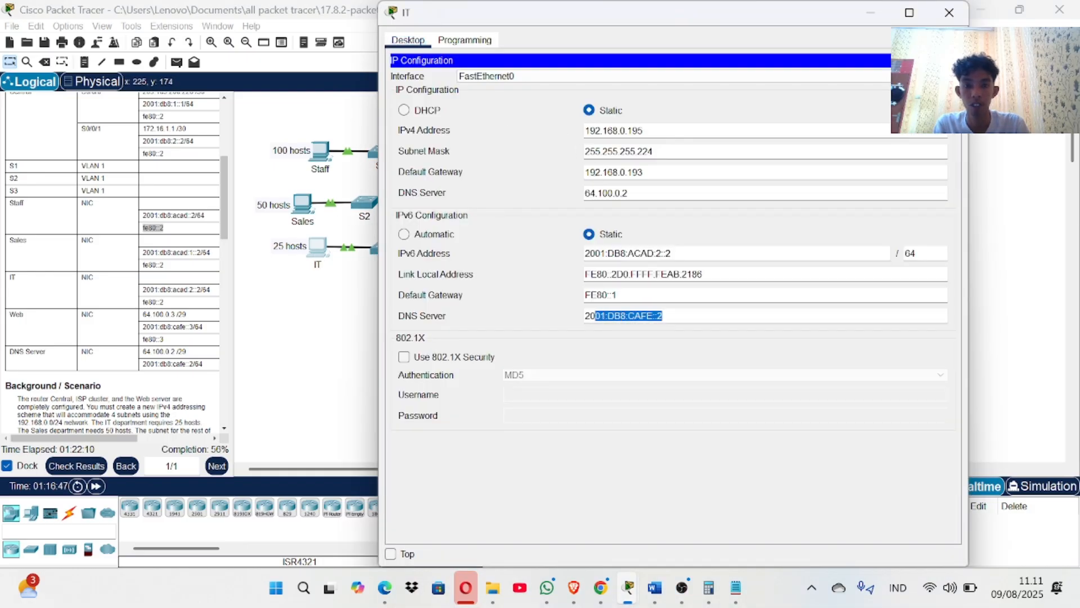
left_click(594, 316)
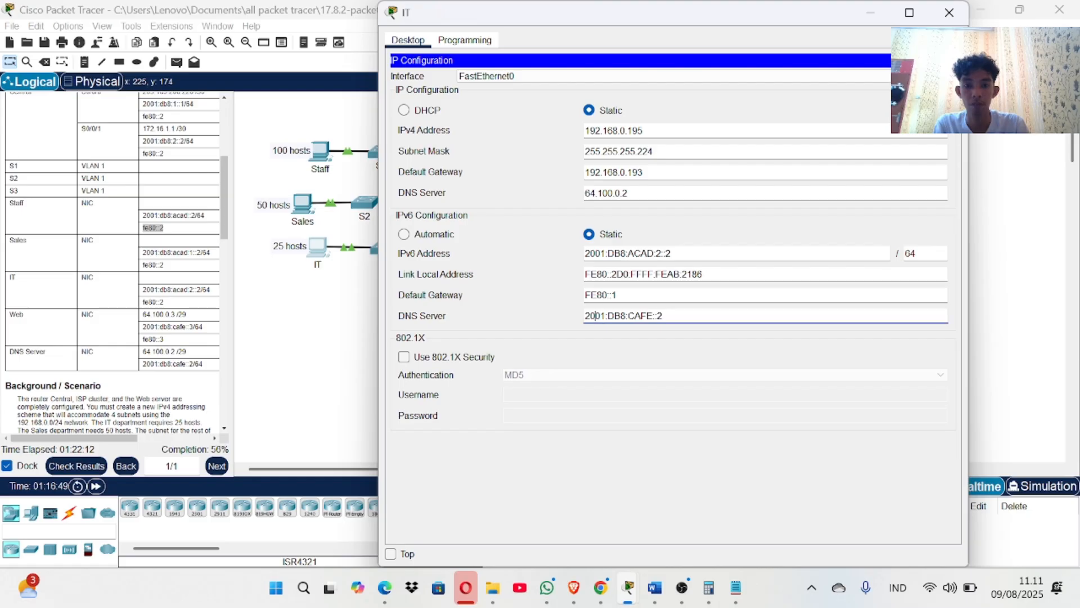
triple_click(631, 274)
left_click(630, 274)
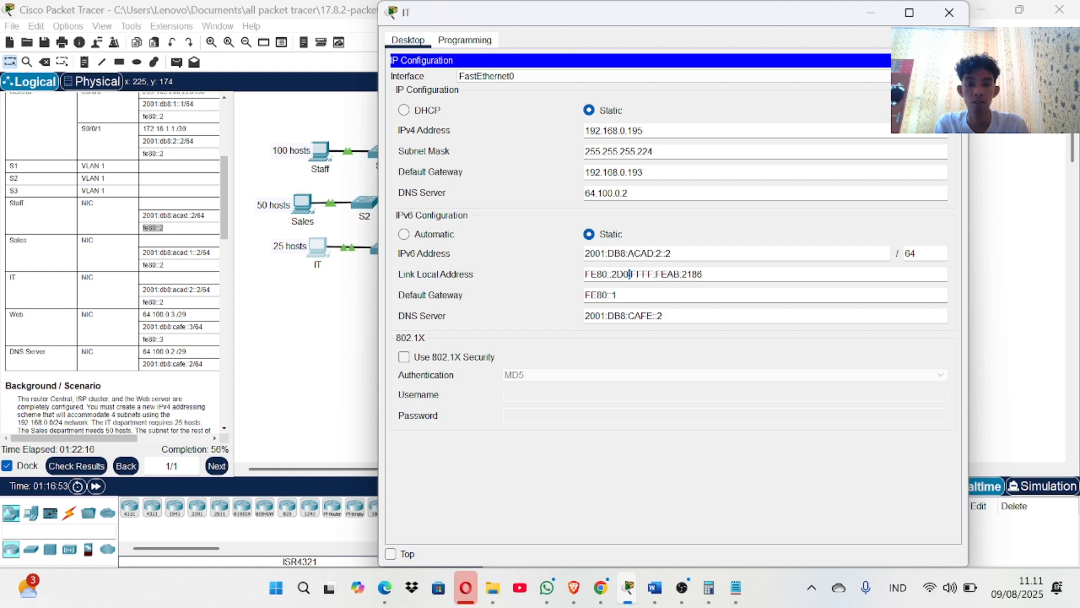
left_click_drag(630, 274, 703, 274)
key("BackSpace")
key("BackSpace")
key("BackSpace")
key("BackSpace")
key("BackSpace")
key("BackSpace")
key("BackSpace")
key("BackSpace")
key("BackSpace")
key("BackSpace")
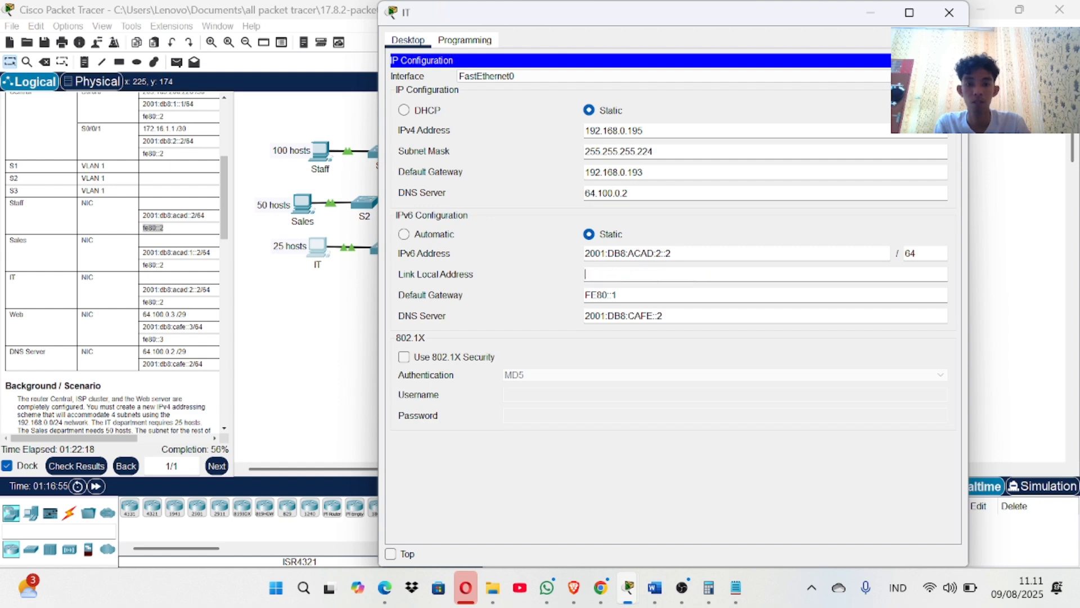
key("ctrl+v")
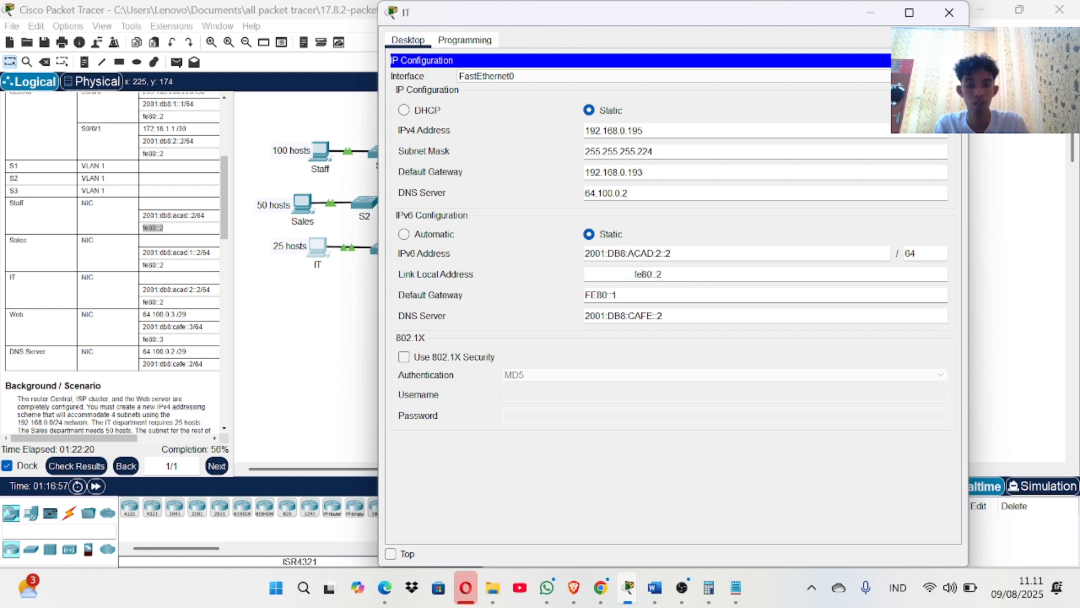
key("BackSpace")
key("BackSpace")
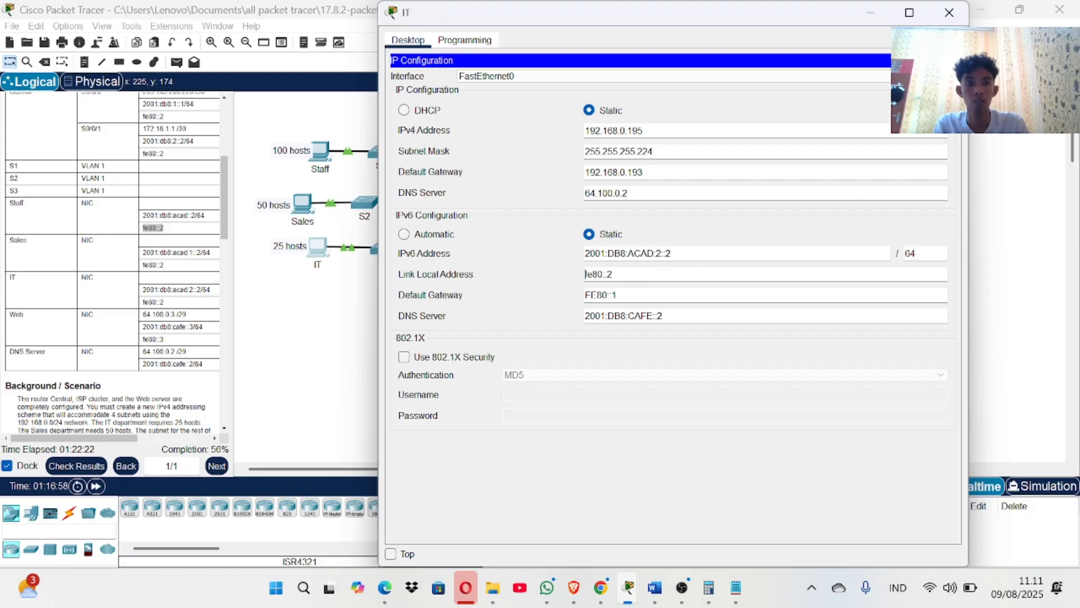
left_click(939, 13)
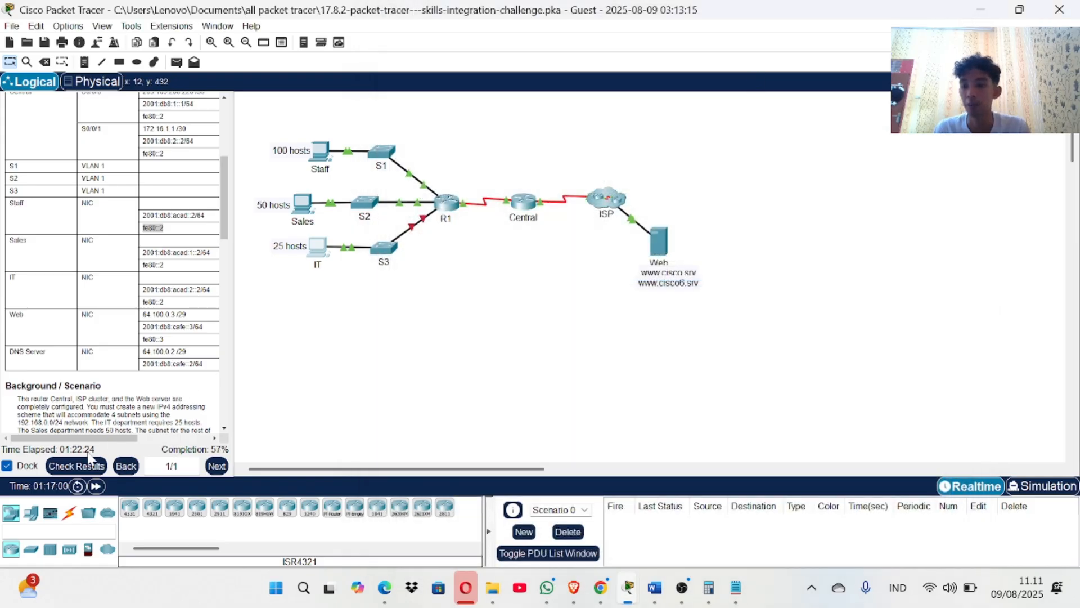
left_click(76, 466)
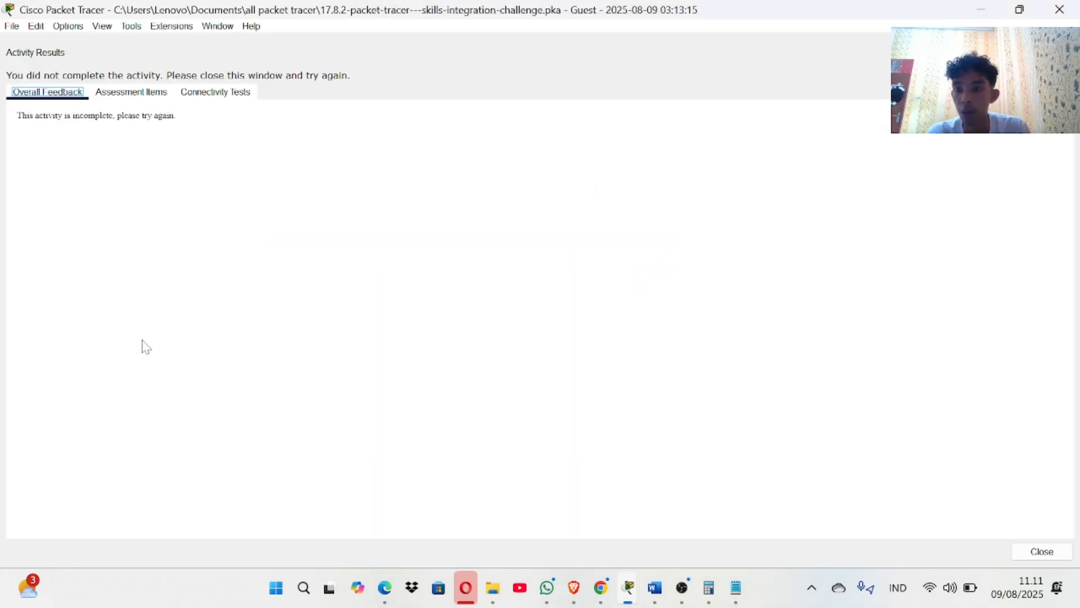
left_click(148, 95)
scroll(155, 289, "down", 5)
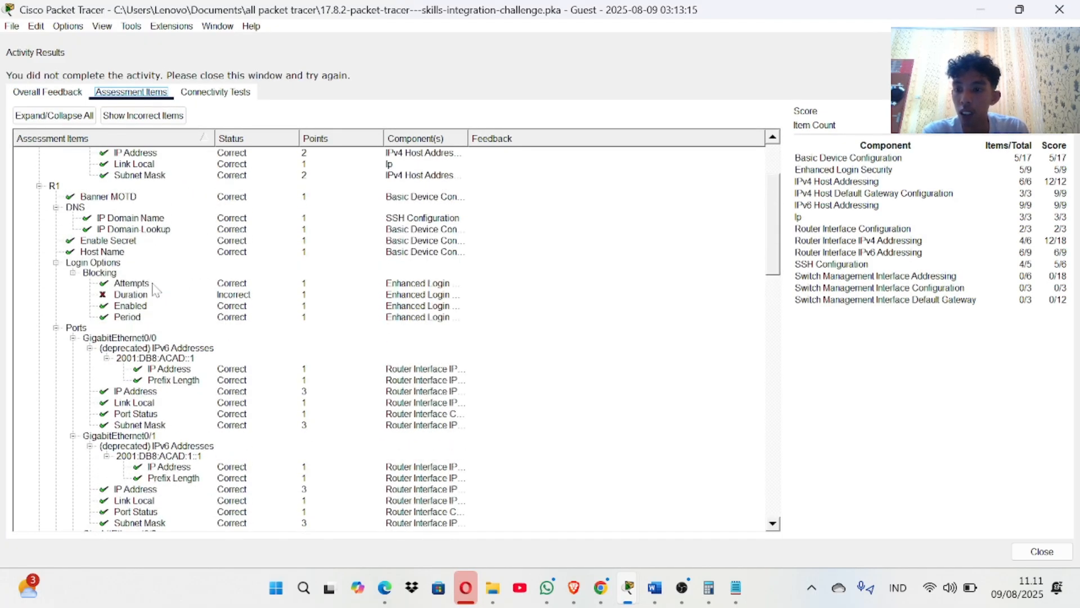
scroll(155, 289, "down", 6)
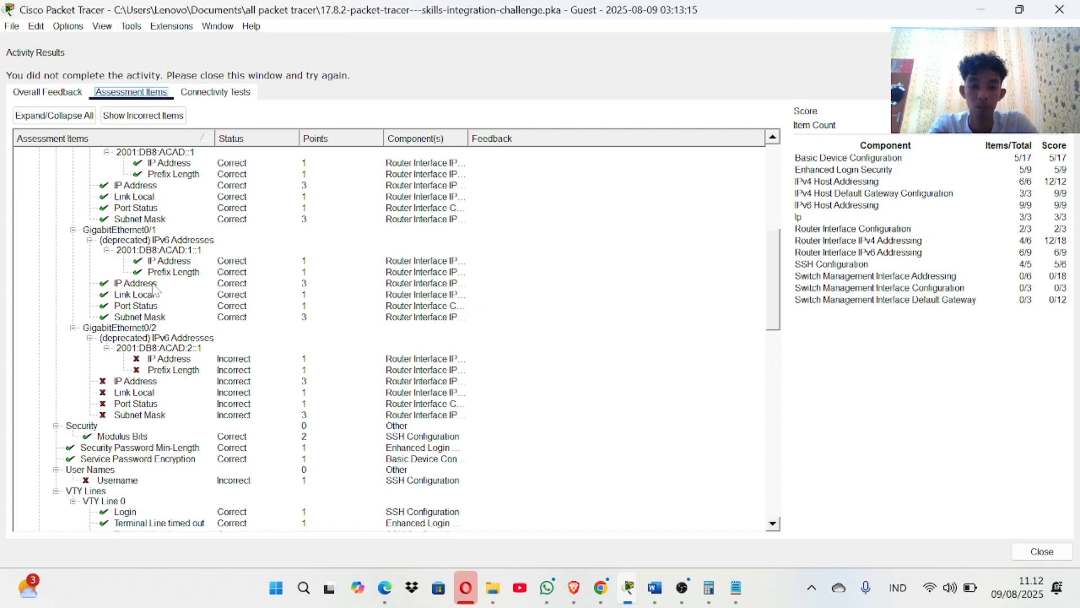
scroll(155, 289, "down", 3)
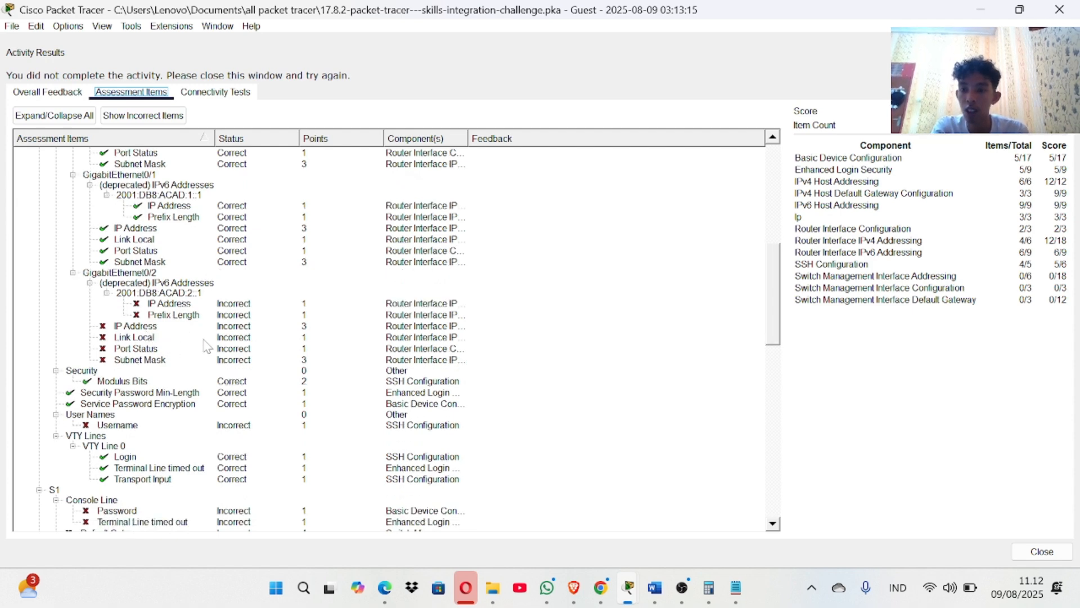
scroll(216, 337, "down", 5)
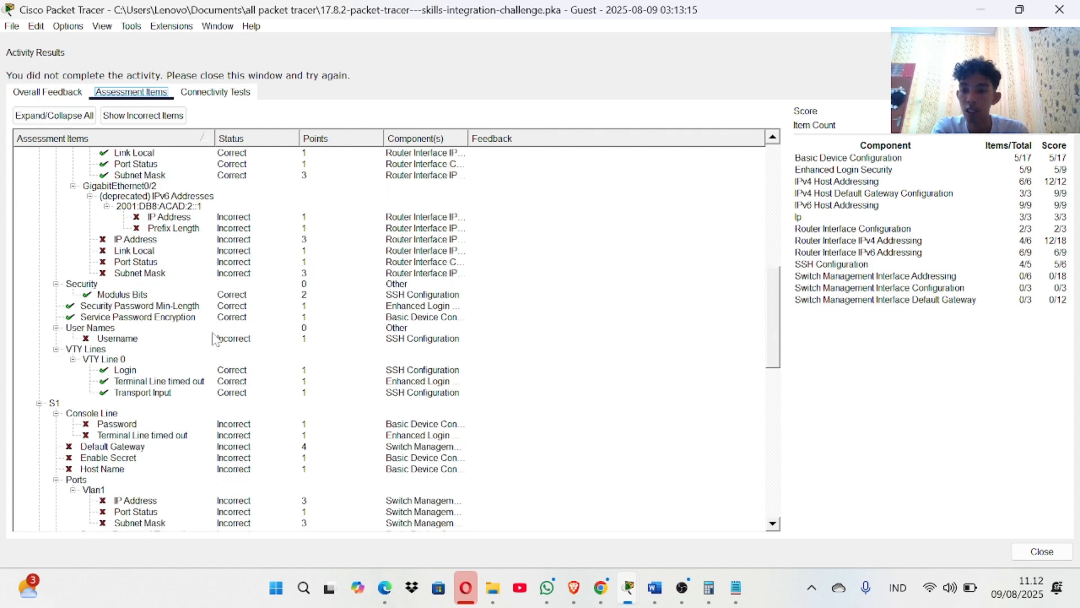
scroll(216, 338, "down", 3)
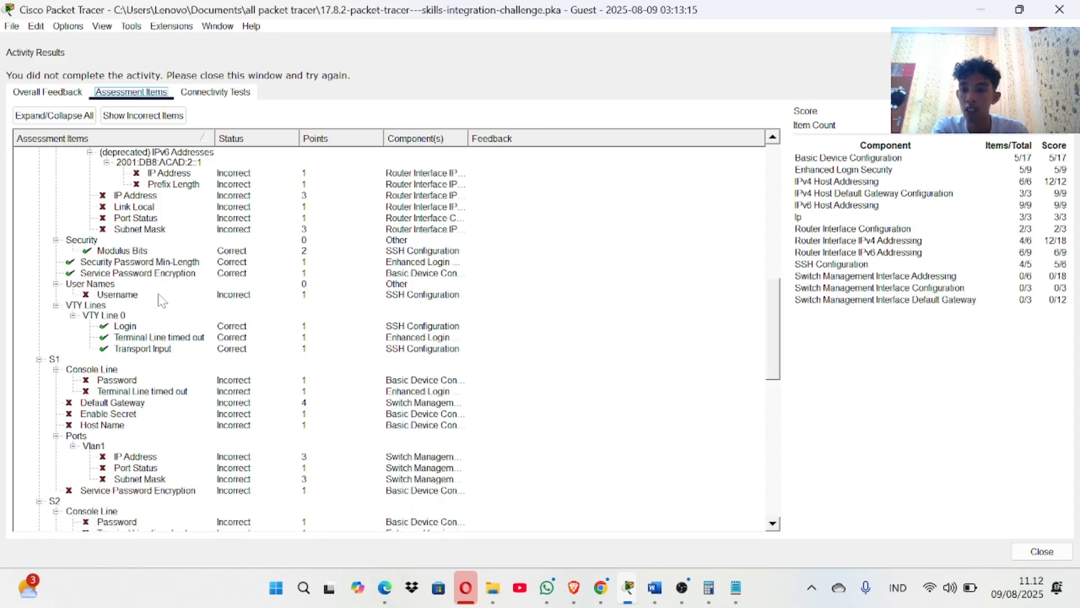
scroll(135, 337, "down", 1)
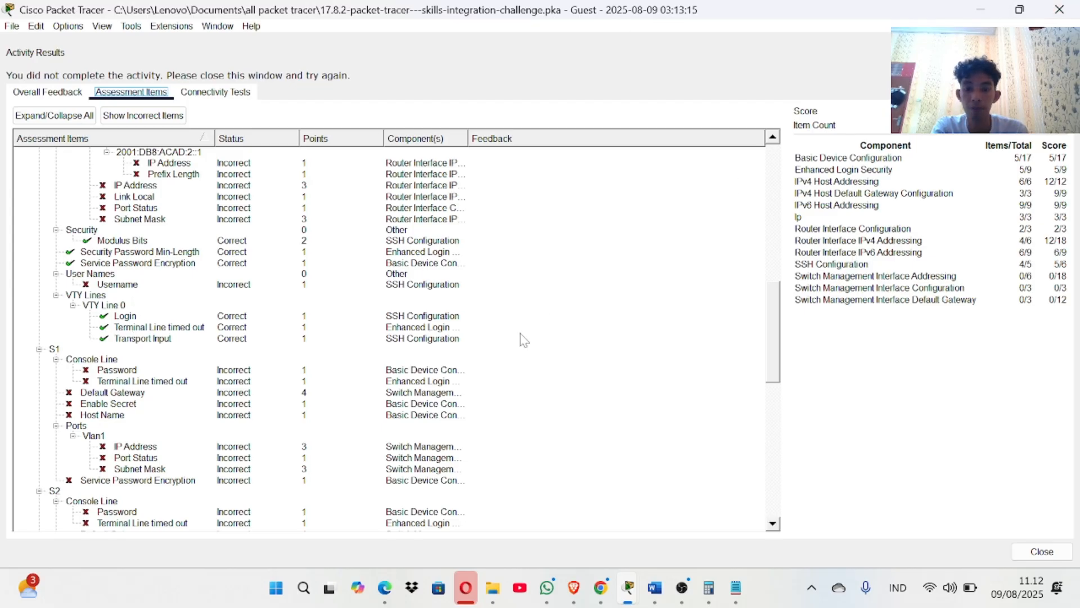
scroll(308, 422, "up", 10)
Close the activity results, open R1's CLI and clear it back to an empty configuration prompt.
left_click(1060, 10)
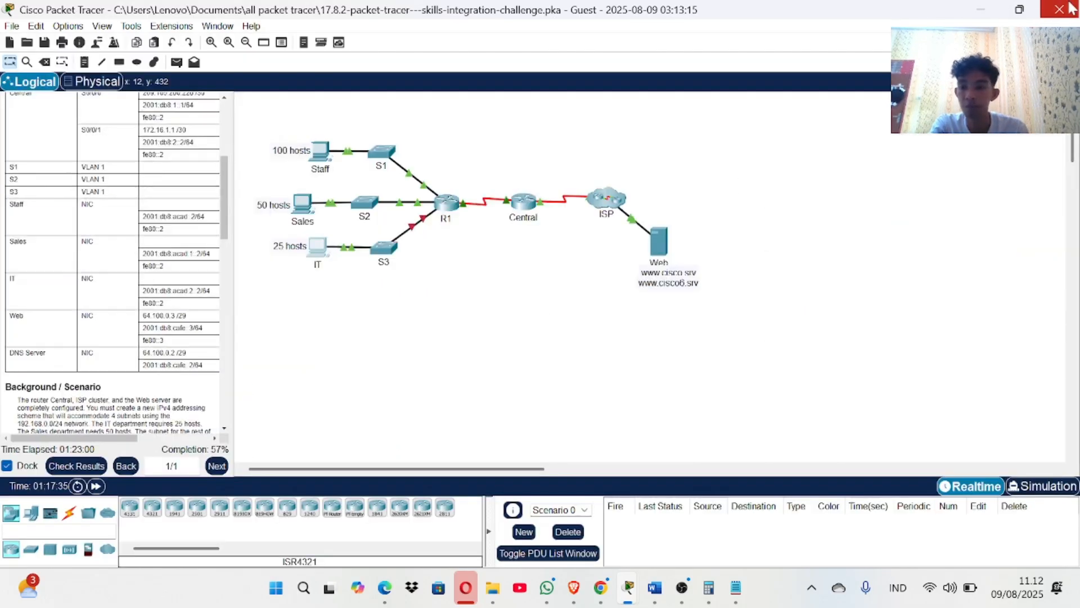
scroll(73, 356, "up", 5)
scroll(72, 355, "down", 5)
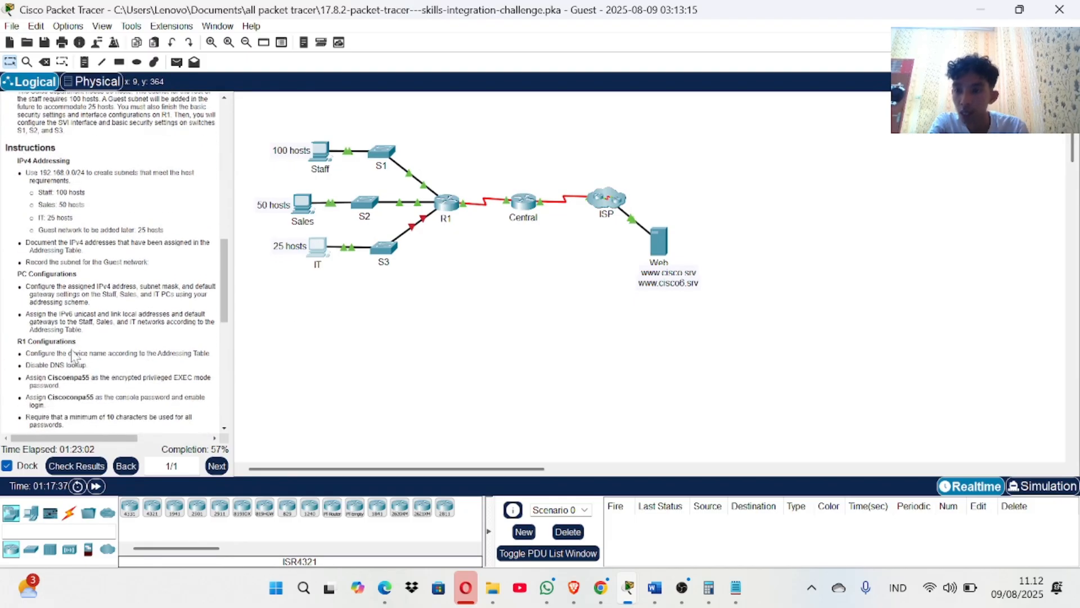
scroll(72, 356, "down", 3)
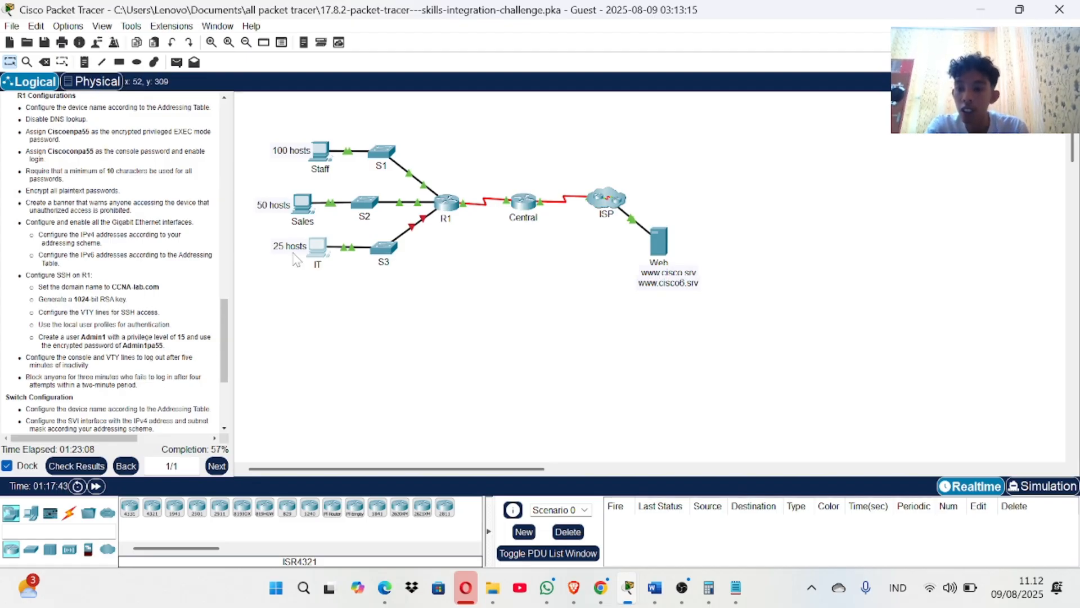
left_click(450, 206)
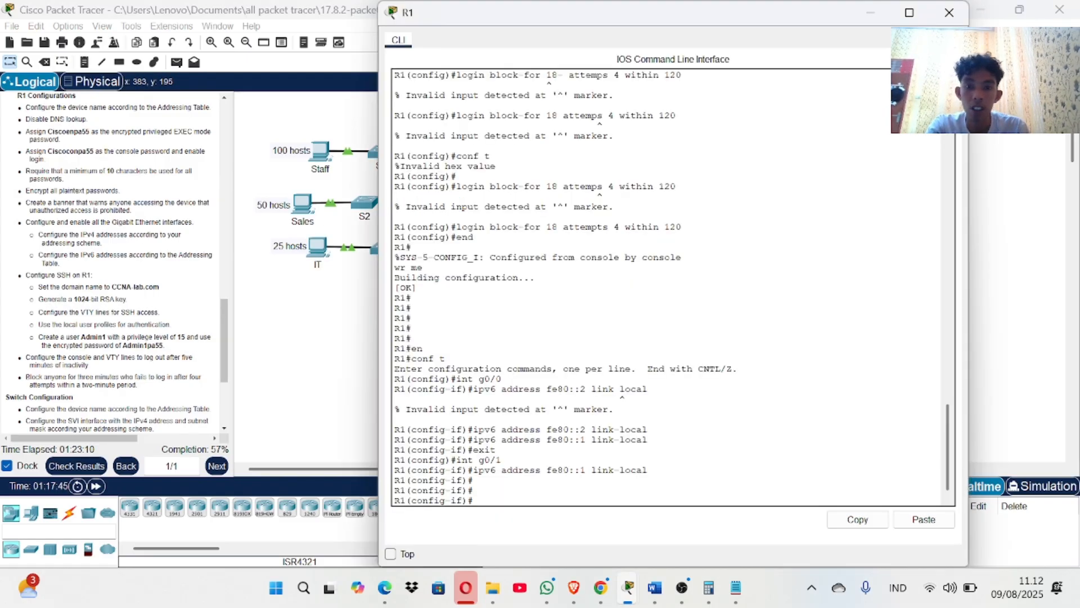
scroll(670, 287, "up", 9)
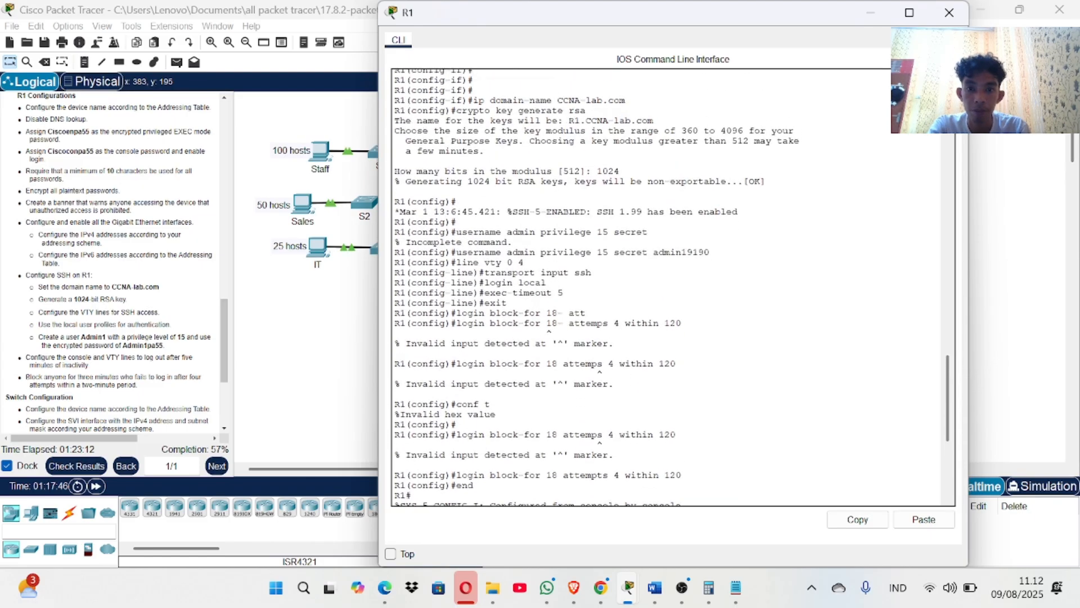
scroll(669, 287, "up", 1)
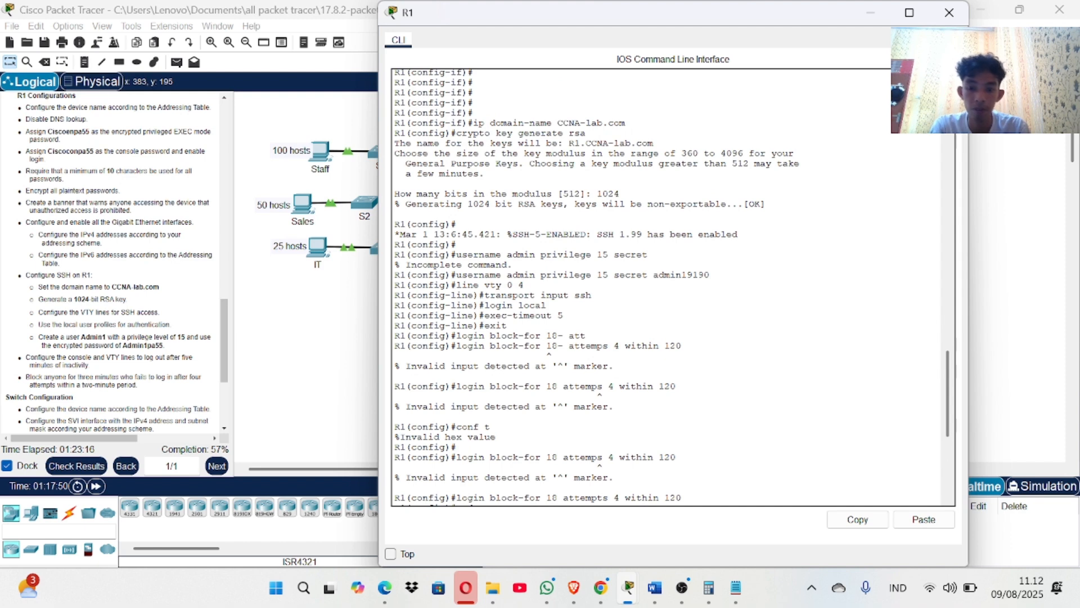
scroll(670, 287, "down", 9)
scroll(669, 287, "up", 3)
scroll(669, 287, "down", 3)
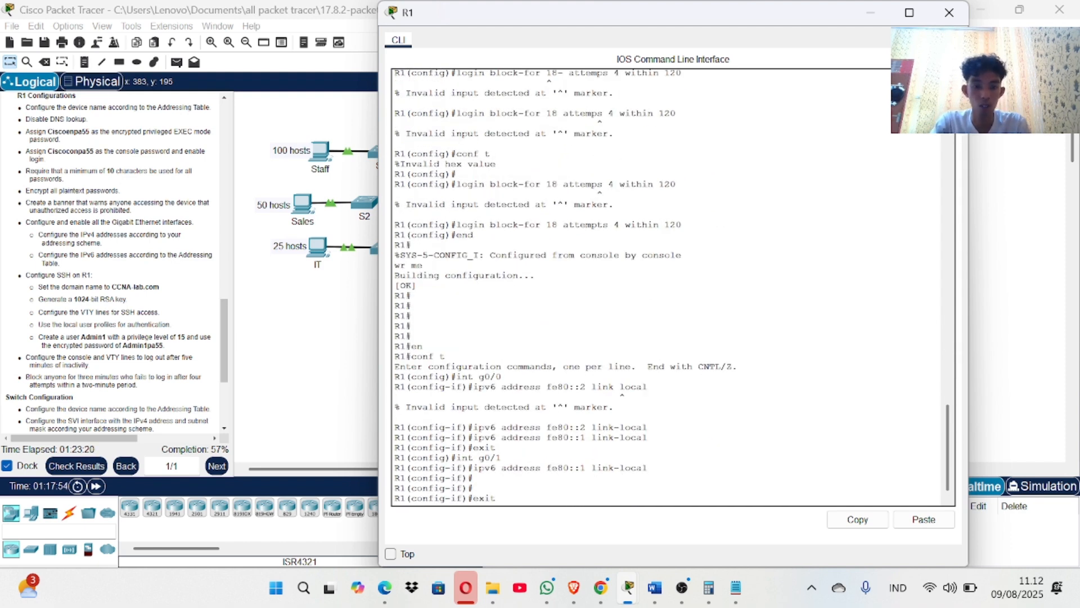
key("Return")
key("Return")
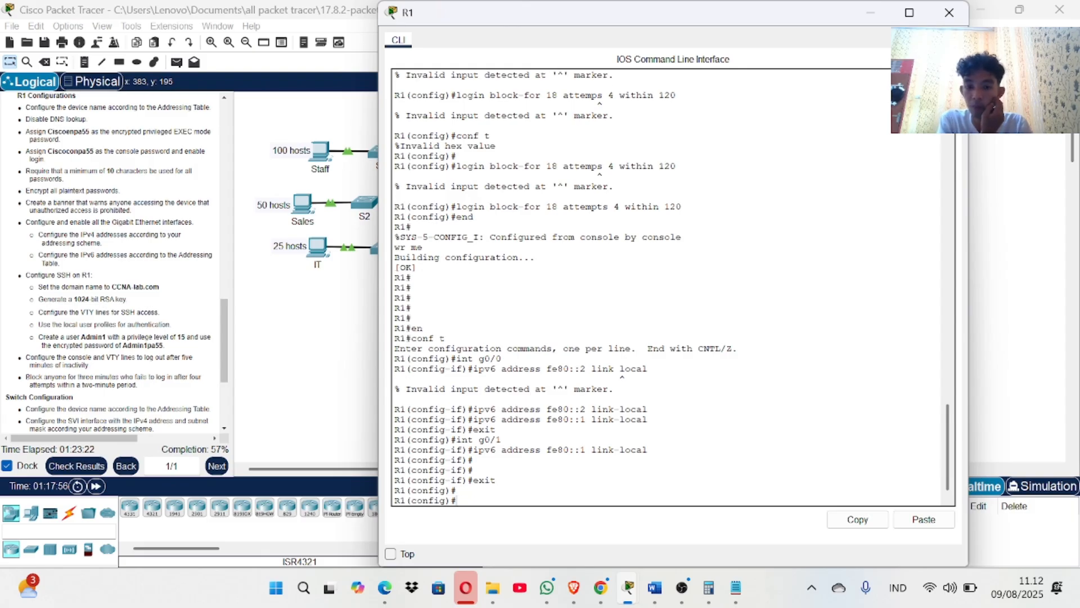
key("Up")
key("Up")
key("Up")
key("Down")
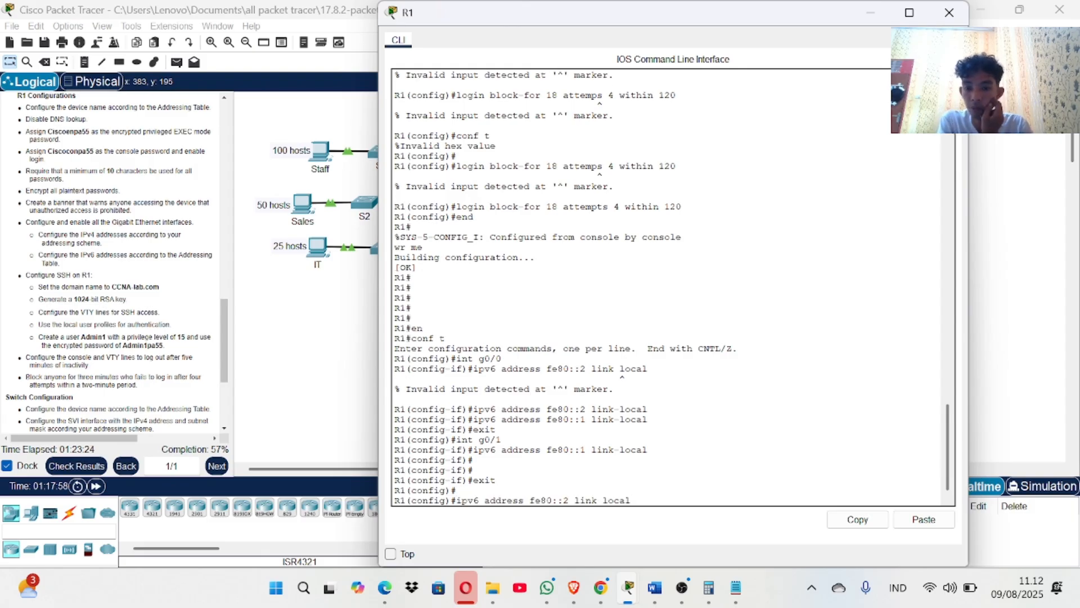
key("BackSpace")
key("BackSpace")
key("BackSpace")
key("BackSpace")
key("BackSpace")
key("BackSpace")
key("BackSpace")
key("BackSpace")
key("BackSpace")
key("BackSpace")
key("BackSpace")
key("BackSpace")
key("BackSpace")
key("BackSpace")
key("BackSpace")
key("BackSpace")
key("BackSpace")
key("BackSpace")
key("BackSpace")
key("BackSpace")
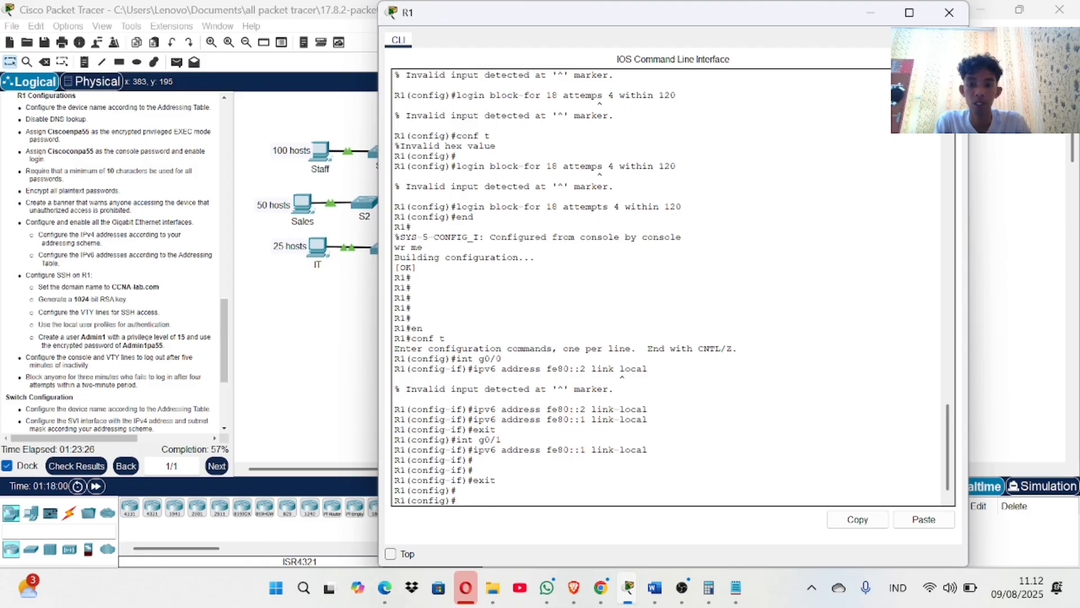
Copy the earlier local admin username command and paste it at R1's prompt.
scroll(669, 287, "up", 5)
scroll(670, 287, "up", 2)
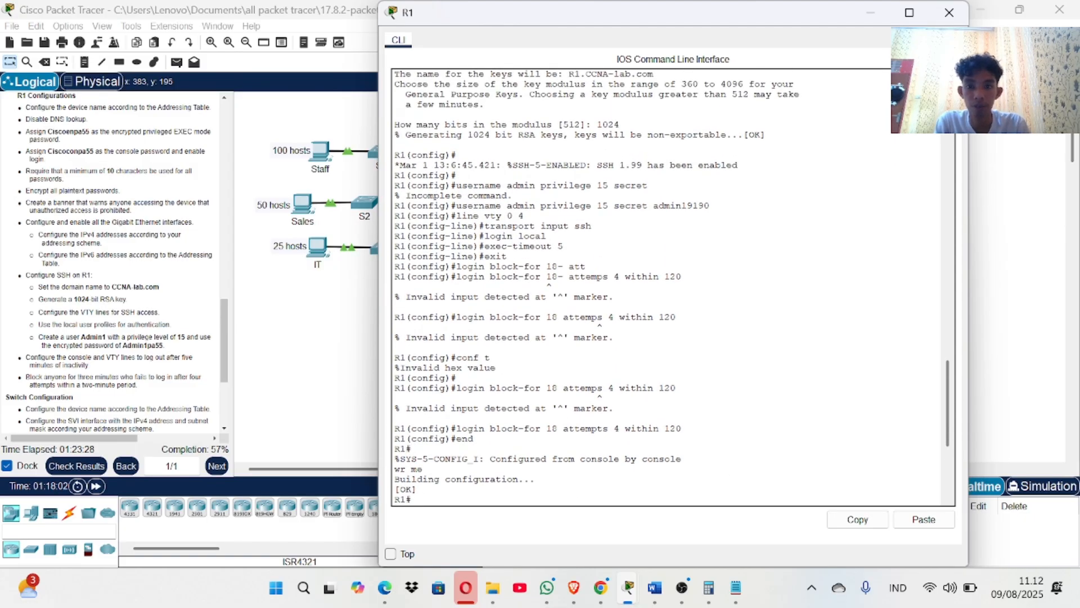
scroll(669, 287, "up", 1)
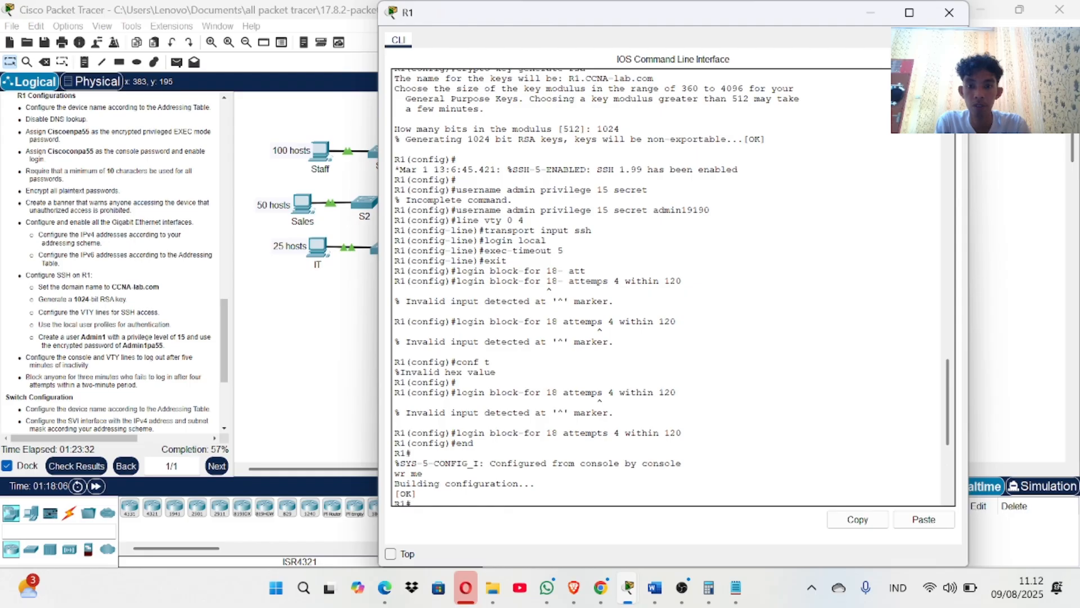
left_click_drag(455, 210, 710, 210)
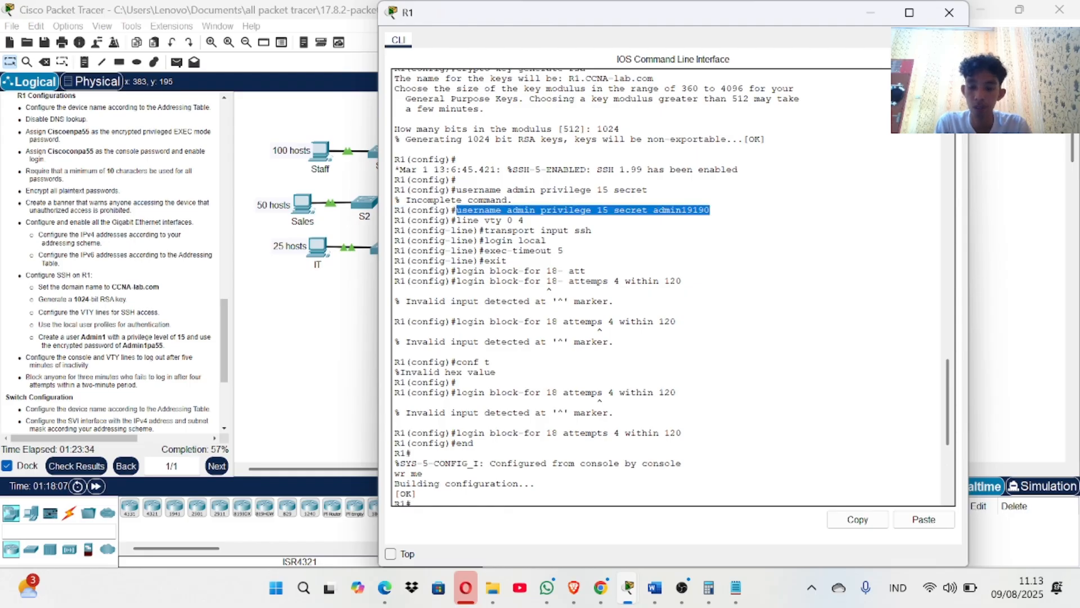
right_click(720, 214)
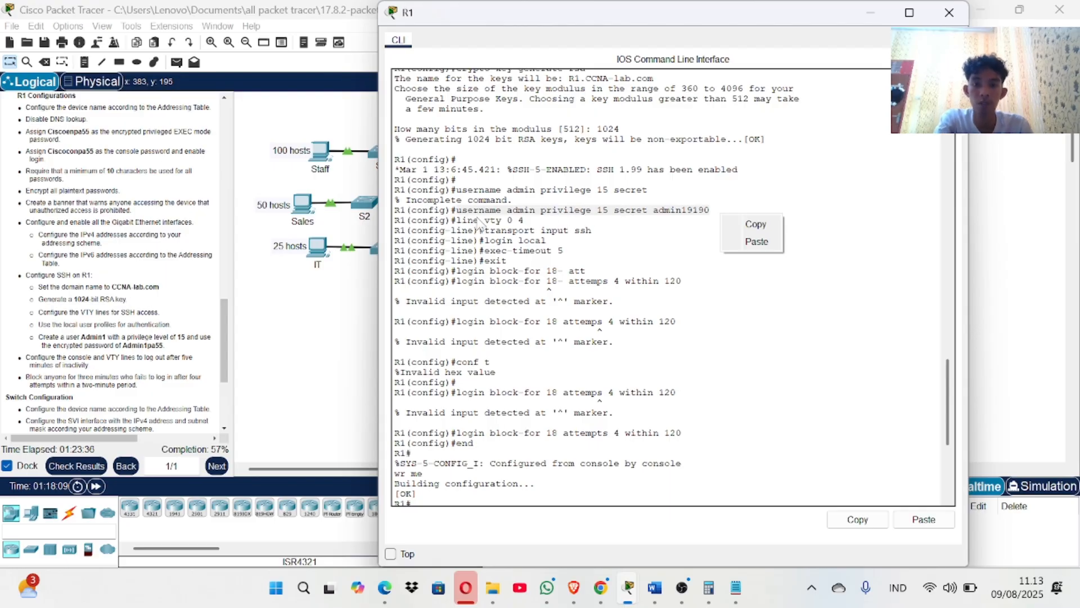
left_click(756, 224)
scroll(670, 287, "down", 8)
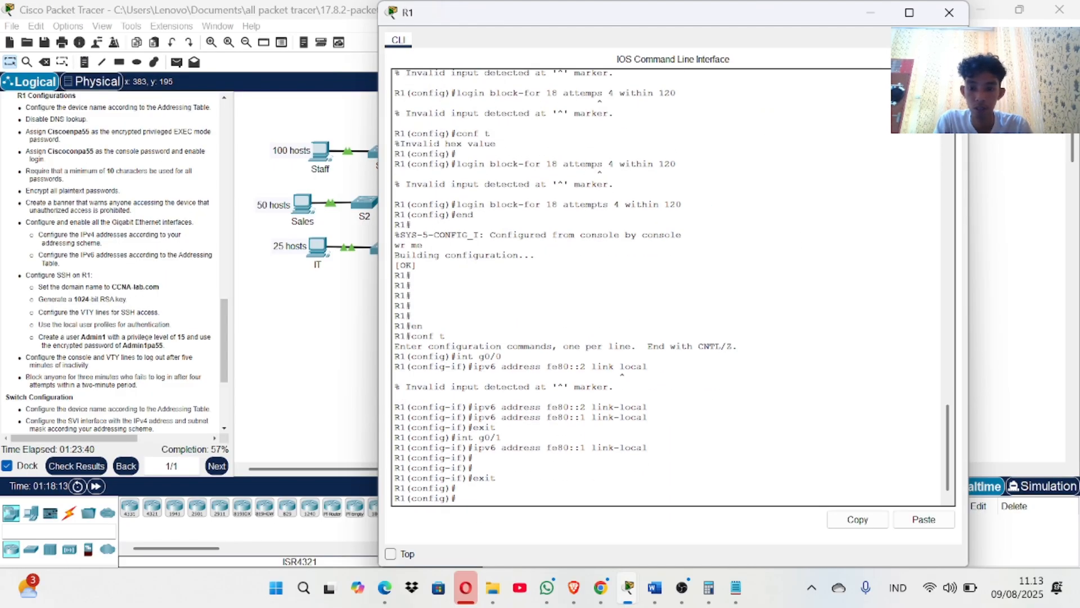
right_click(475, 507)
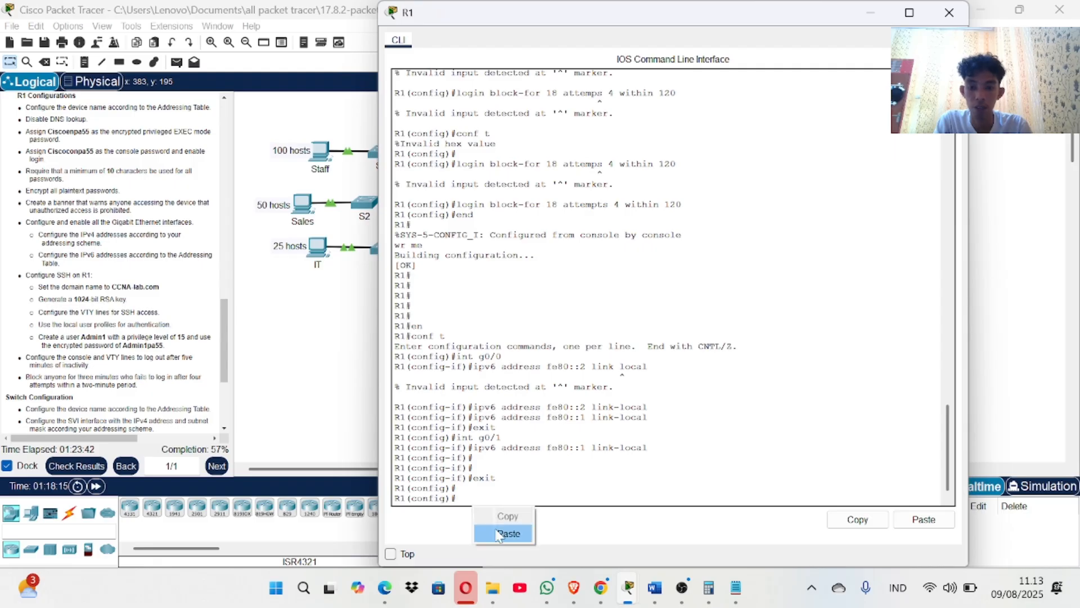
left_click(496, 532)
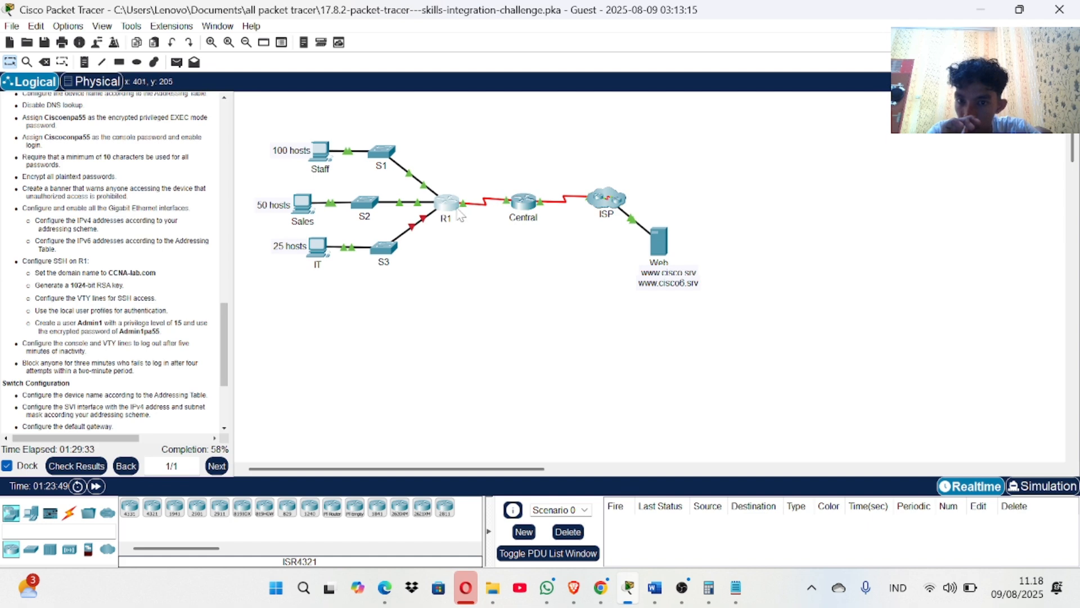
On R1, enter 'login block-for 180 attempts 4 within 120'.
left_click(448, 204)
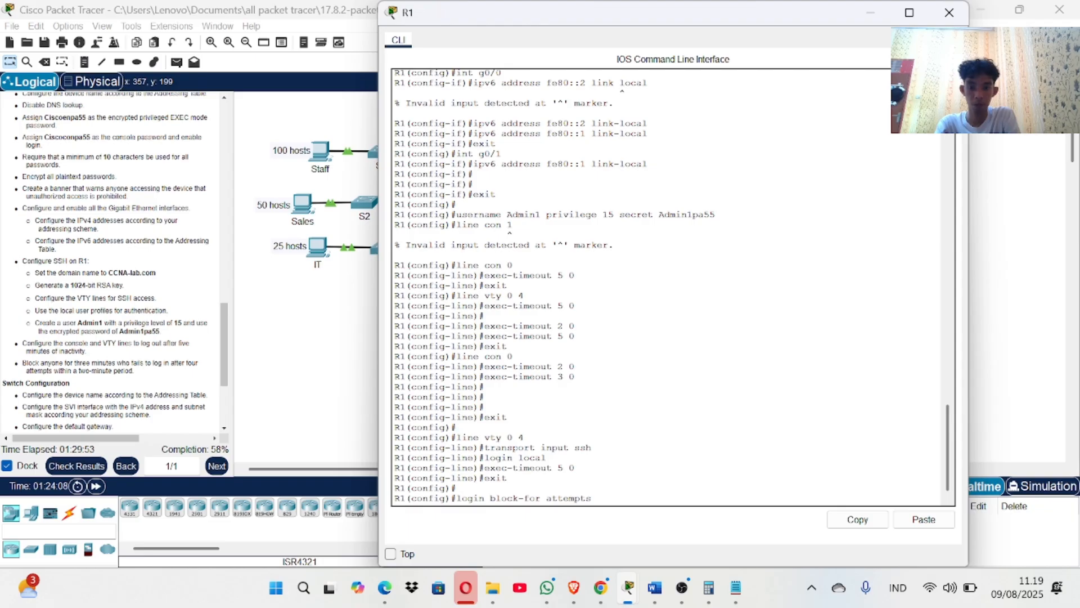
type("180")
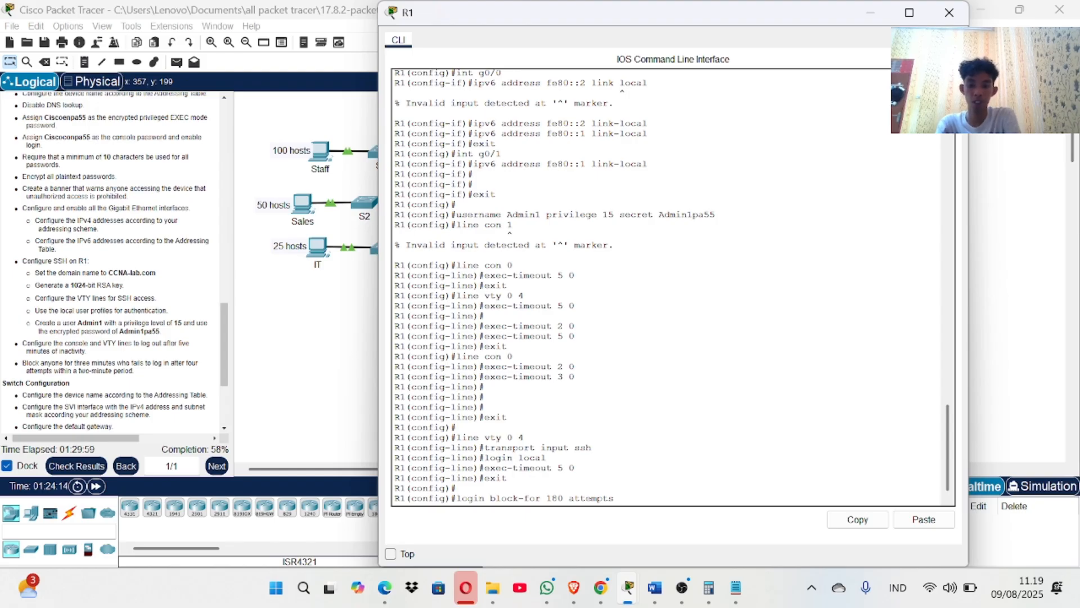
type("within 120")
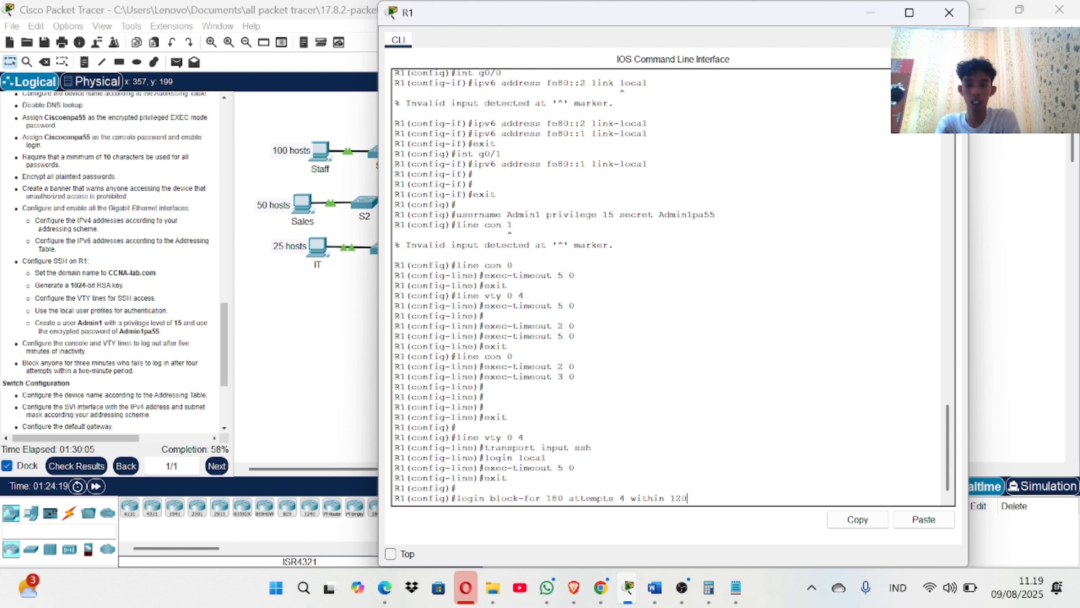
key("Return")
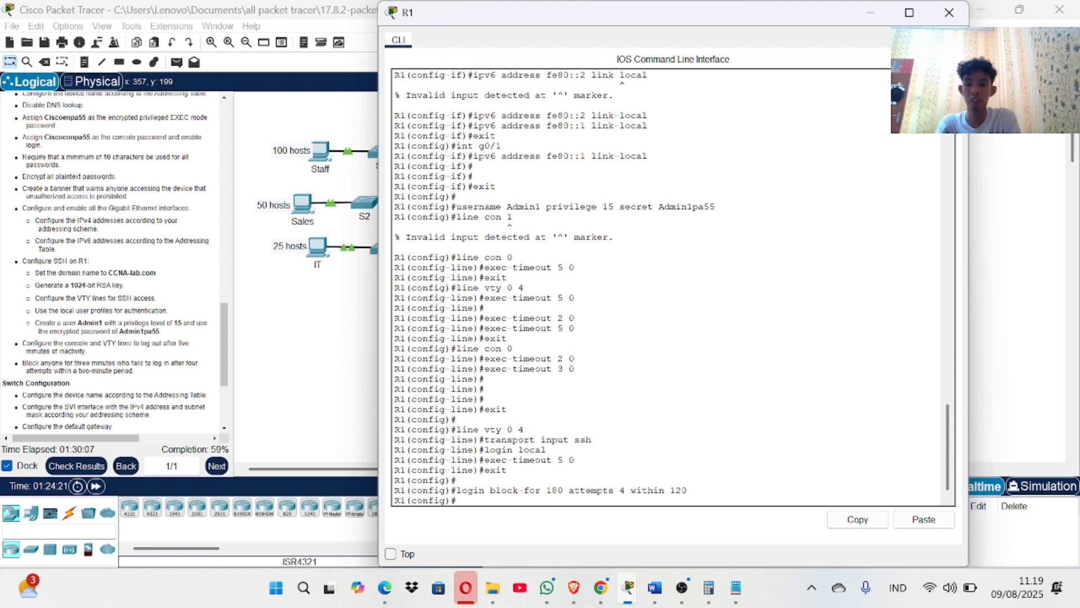
Check results and scroll the Assessment Items, noting R1 G0/2 and S1–S3 still incorrect.
left_click(52, 468)
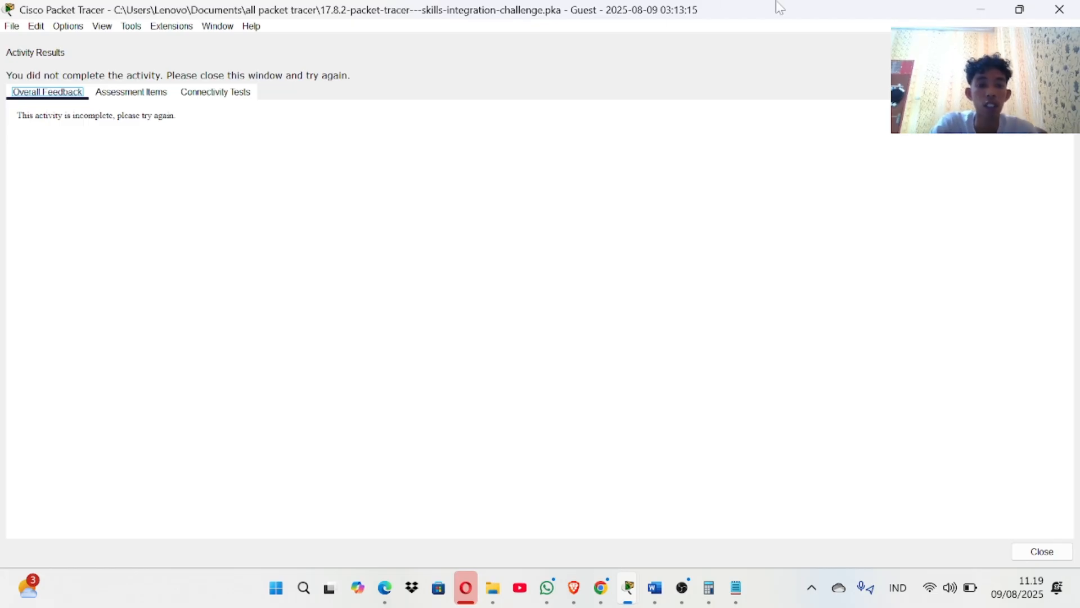
left_click(1060, 9)
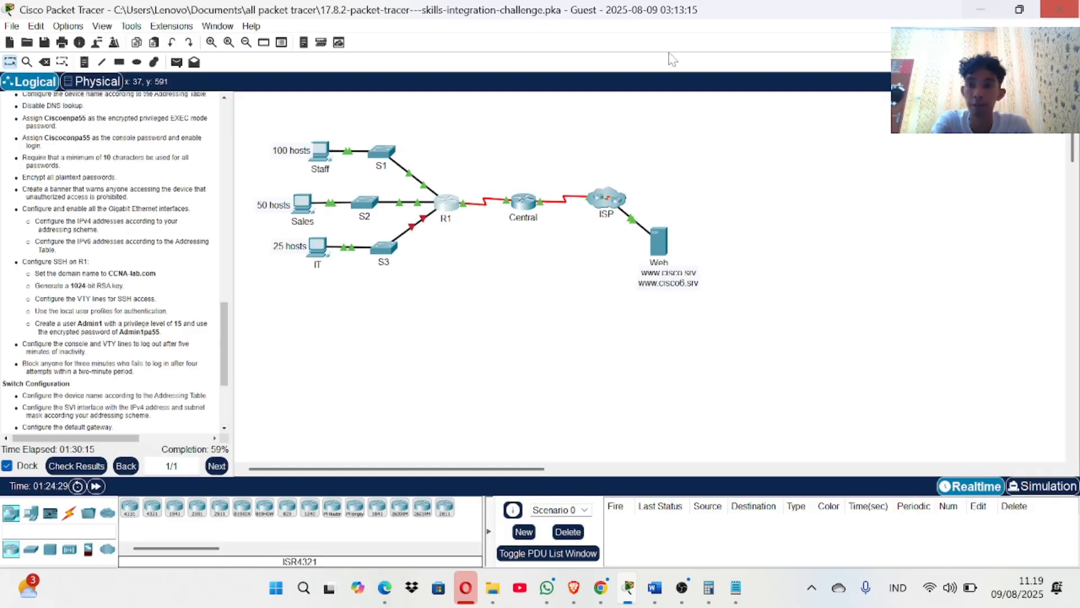
left_click(79, 467)
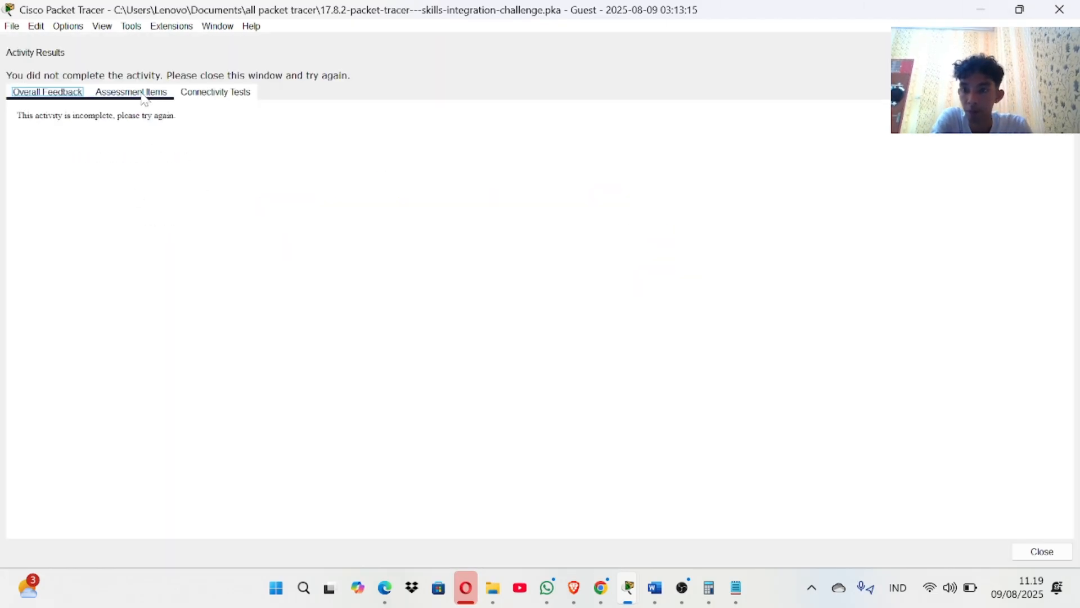
left_click(145, 97)
scroll(133, 339, "down", 10)
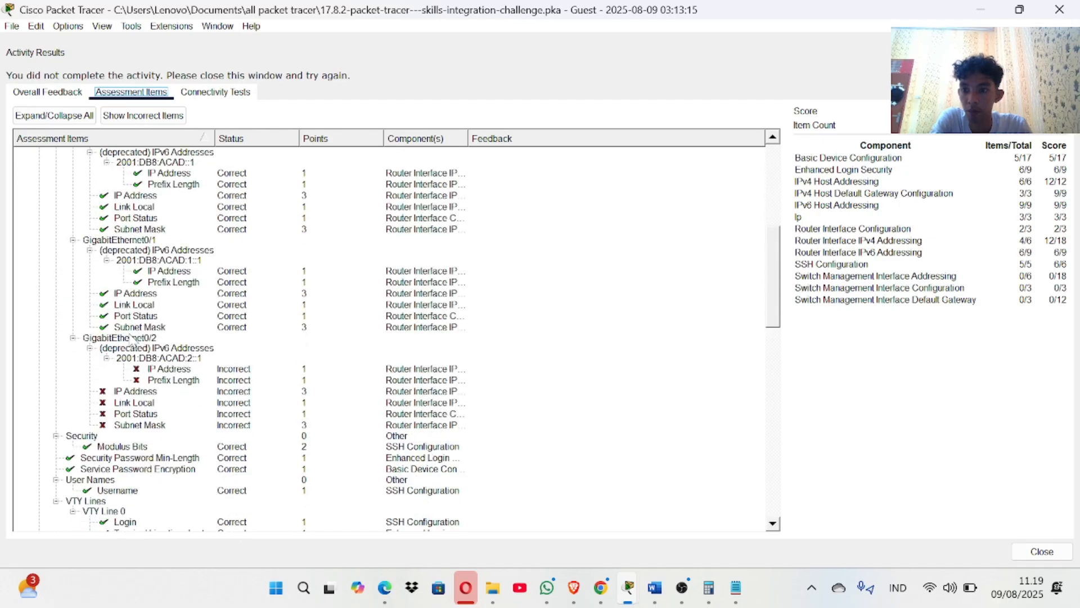
scroll(133, 339, "down", 1)
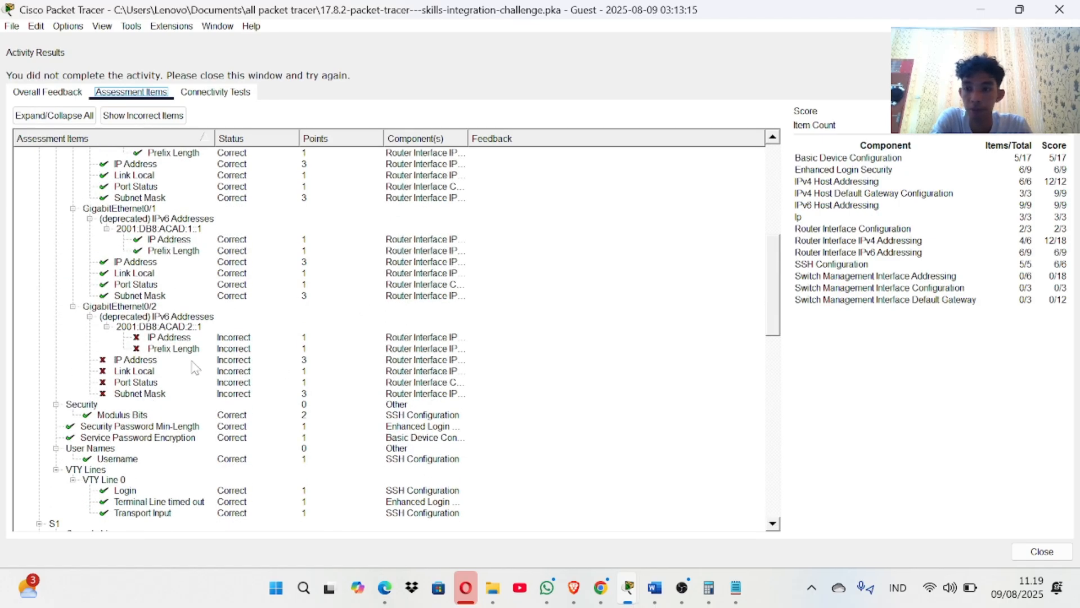
scroll(196, 369, "down", 1)
scroll(196, 369, "down", 14)
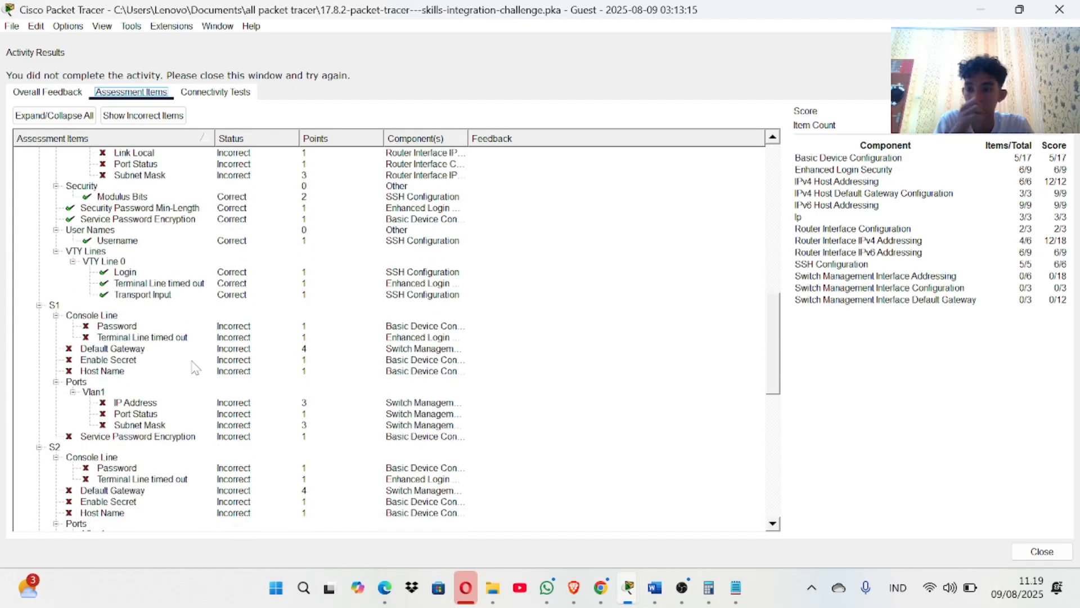
scroll(208, 323, "down", 5)
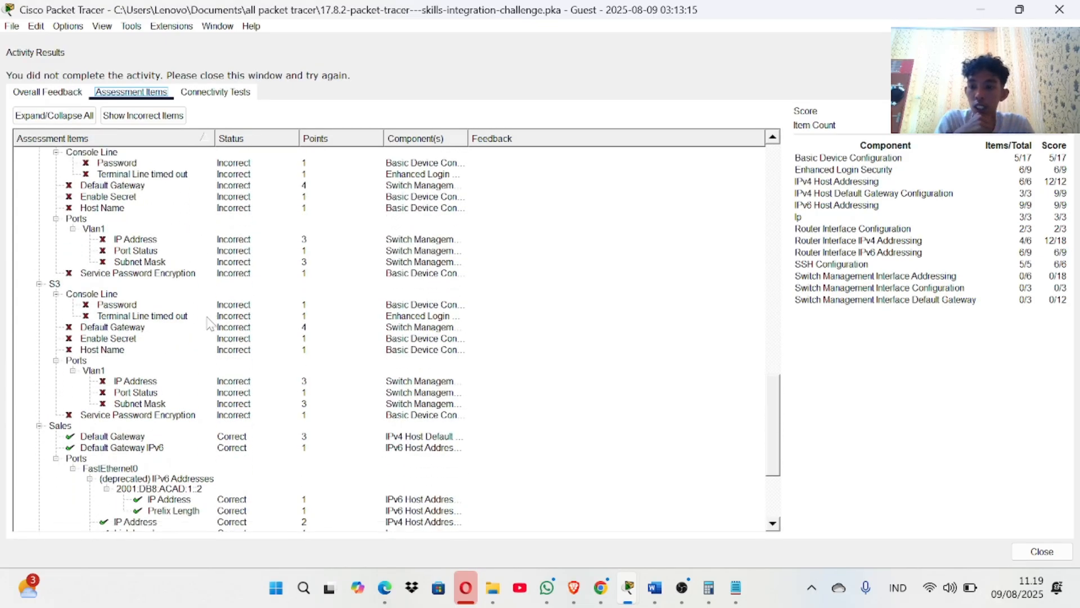
scroll(208, 324, "up", 6)
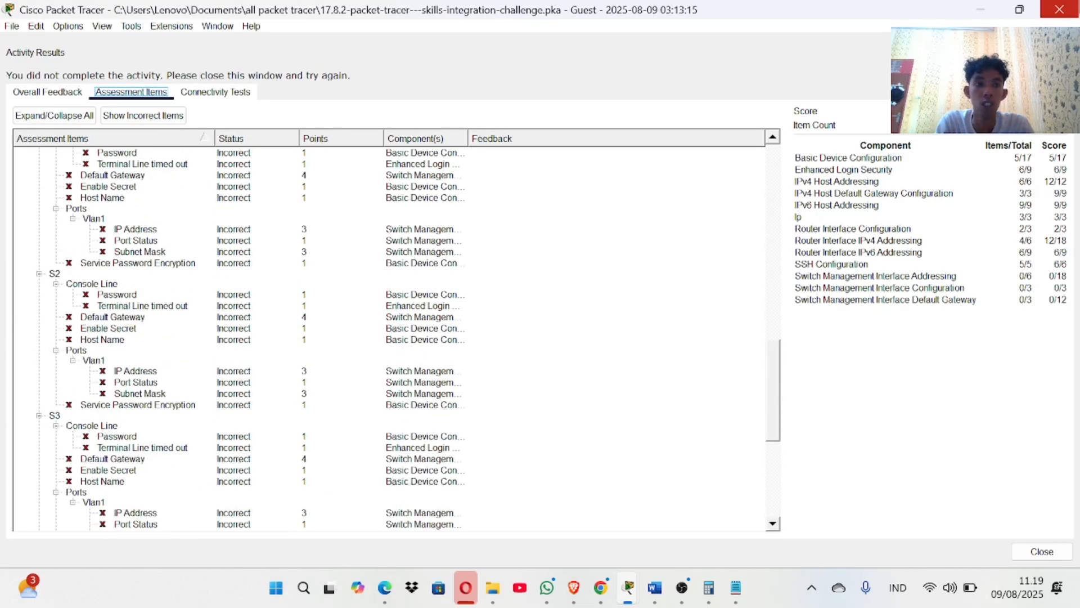
key("Escape")
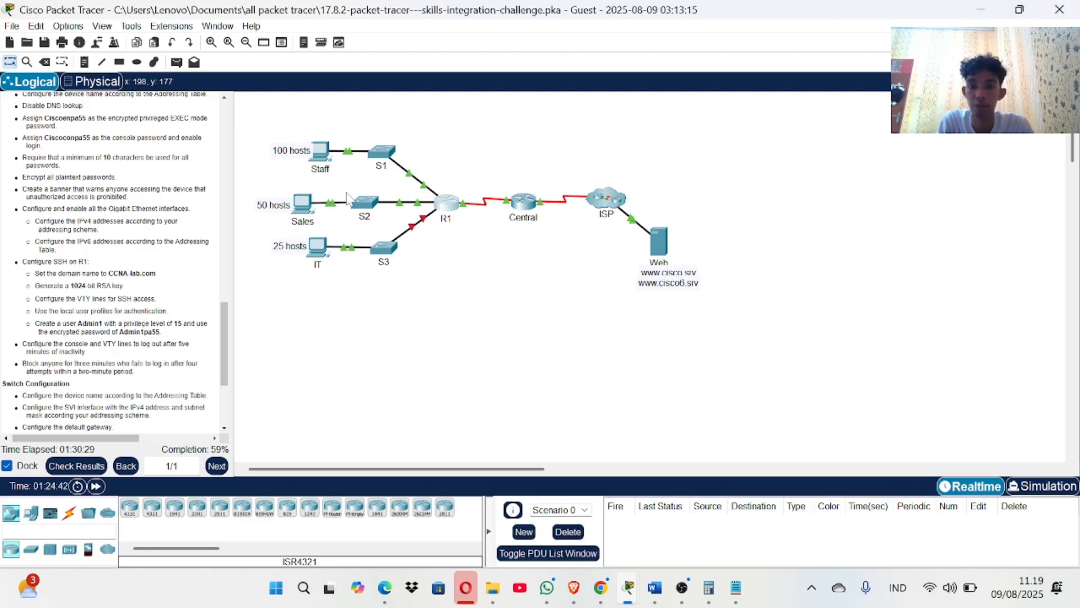
In S1's CLI, enter privileged and global configuration mode and set hostname SW1.
left_click(388, 162)
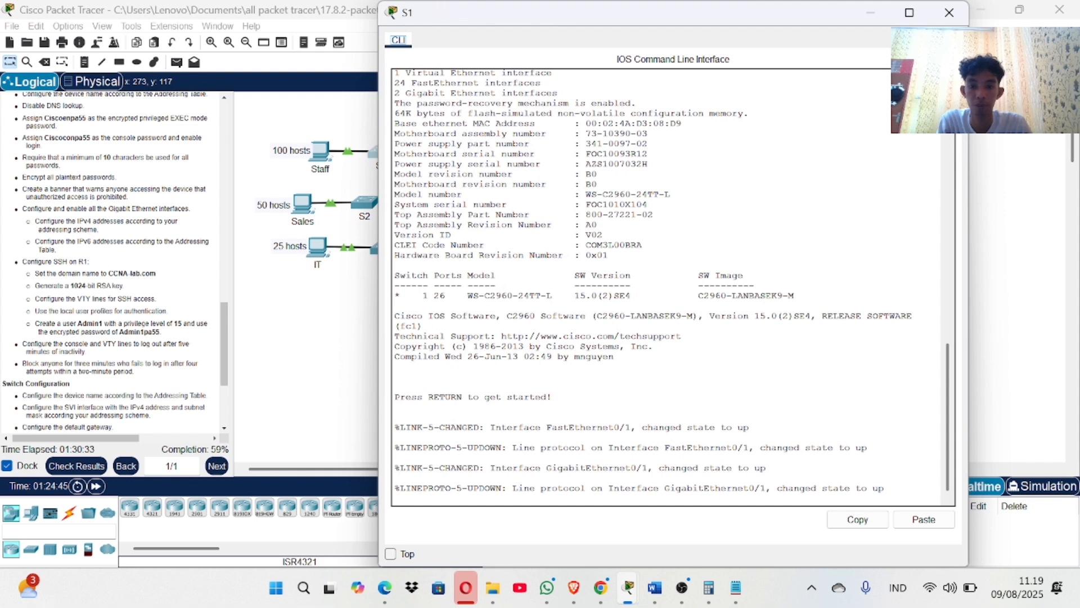
key("Return")
key("Return")
type("ena")
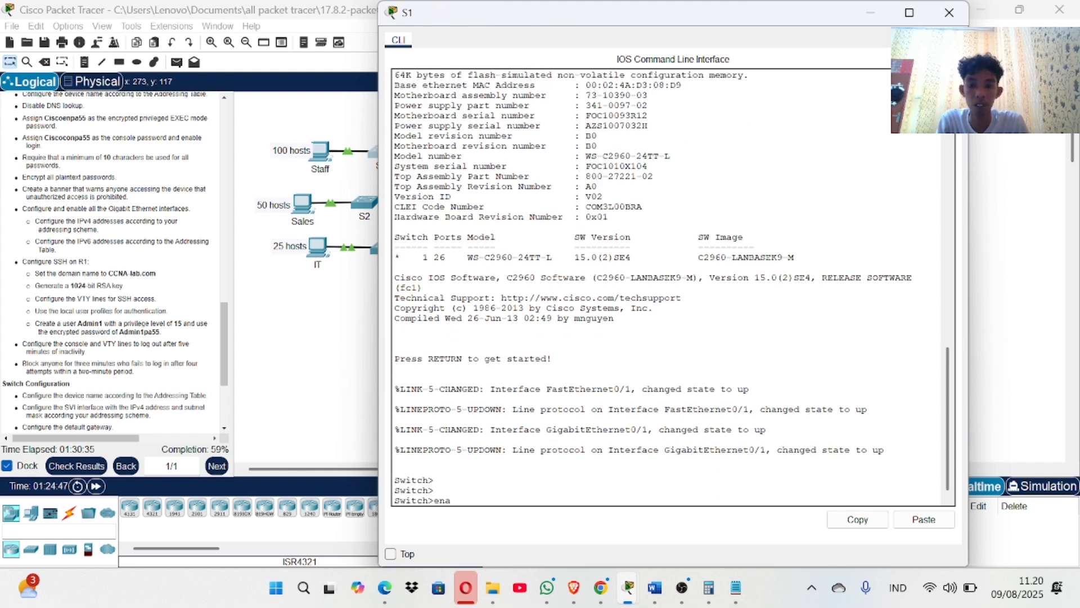
key("Return")
type("conf t")
key("Return")
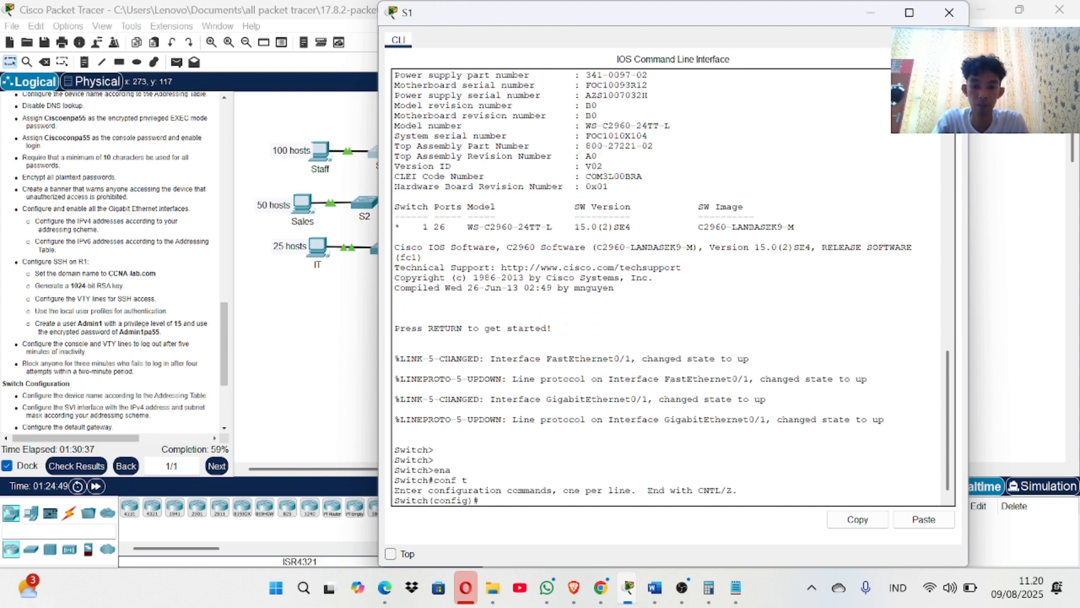
type("h")
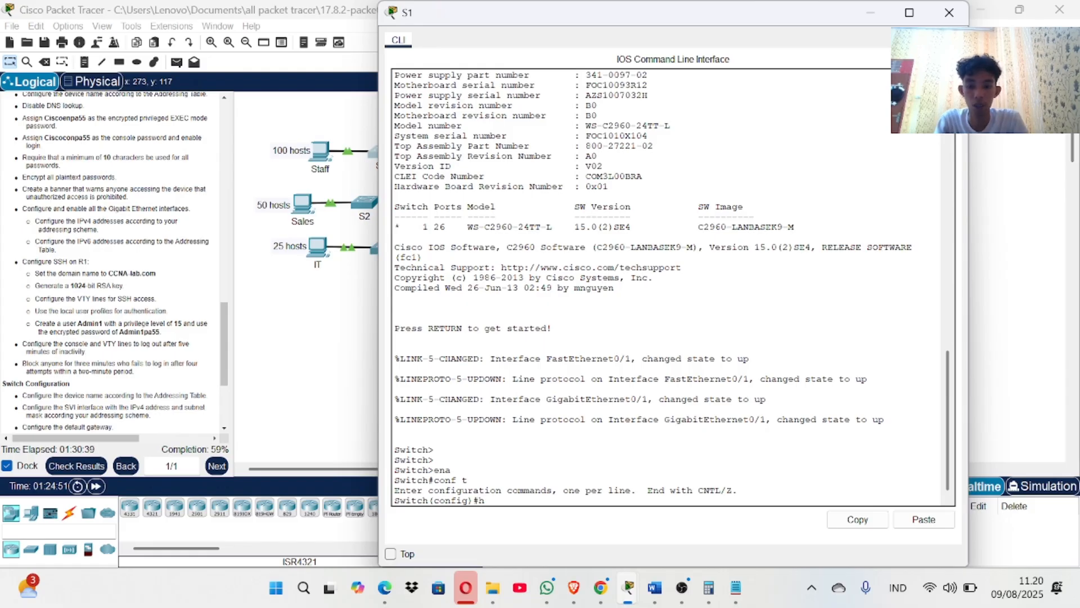
type("ostname")
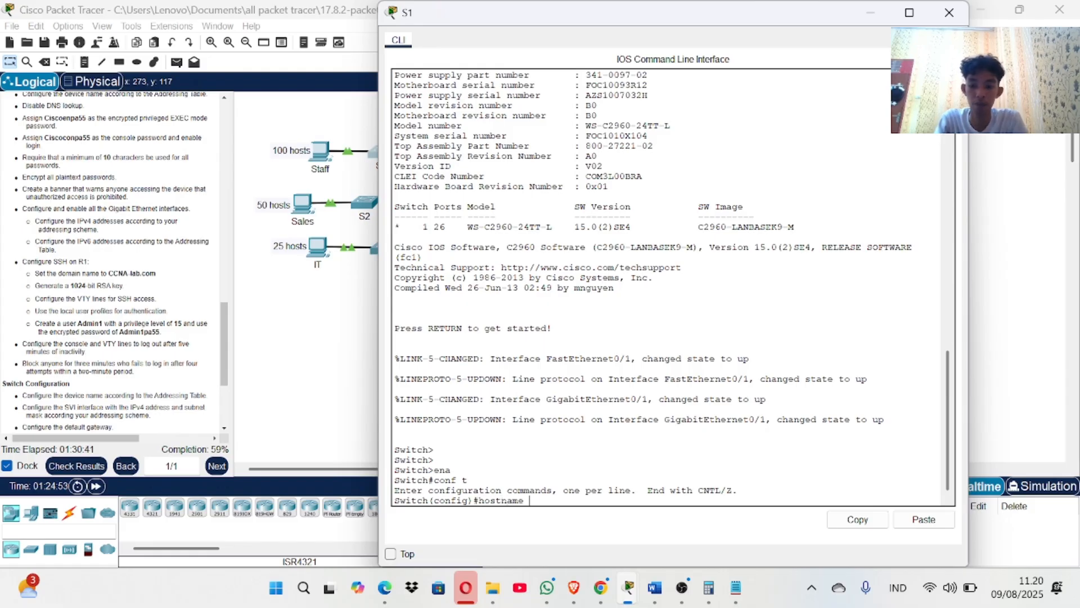
type(" SW1")
key("Return")
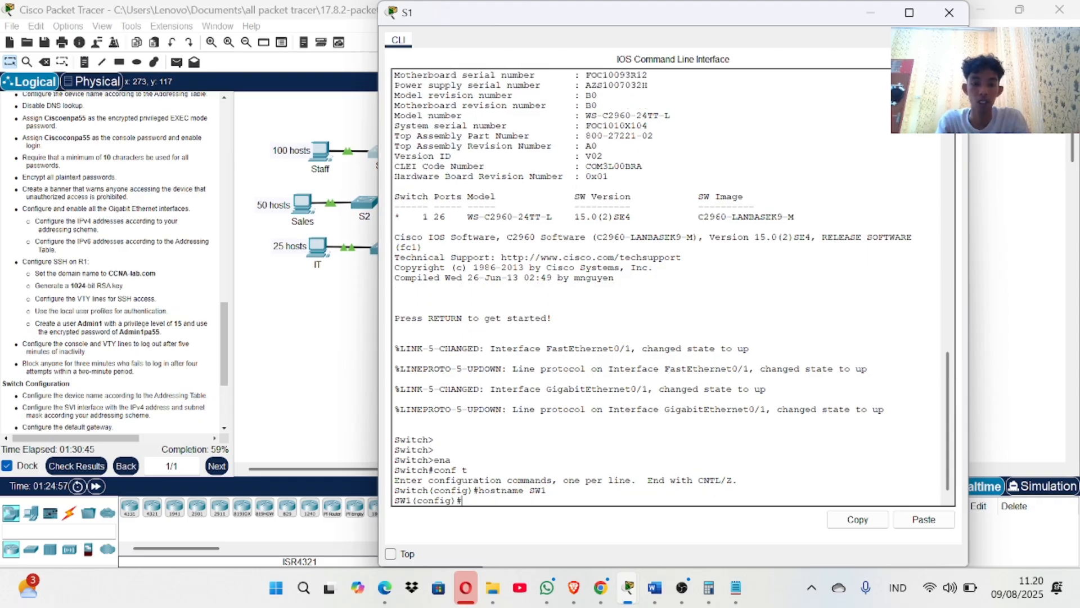
Enter the VLAN 1 interface and begin the ip address command.
type("int vl")
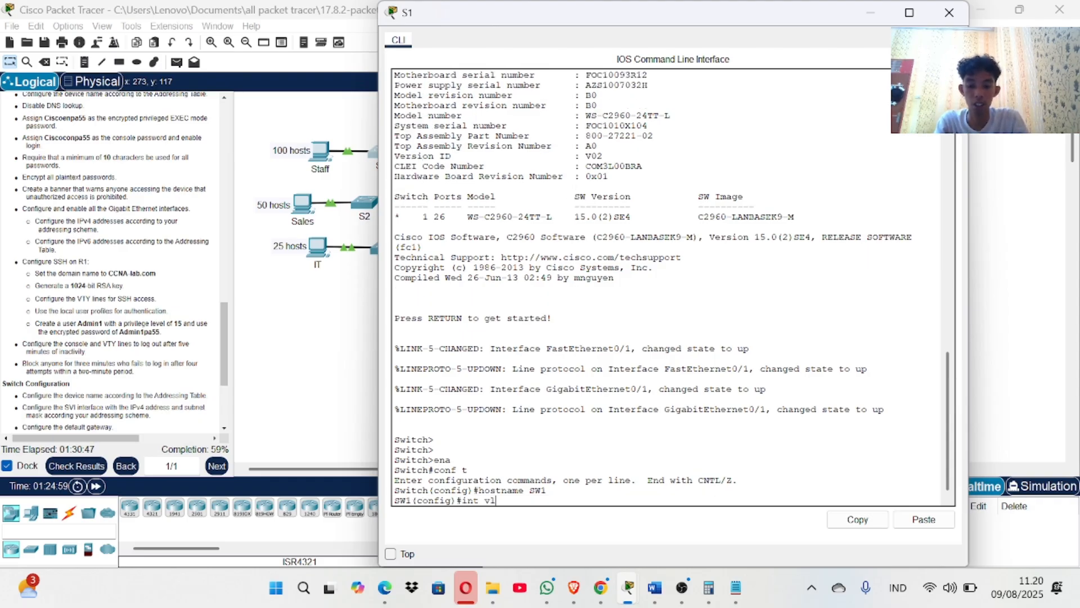
type("an1")
key("Return")
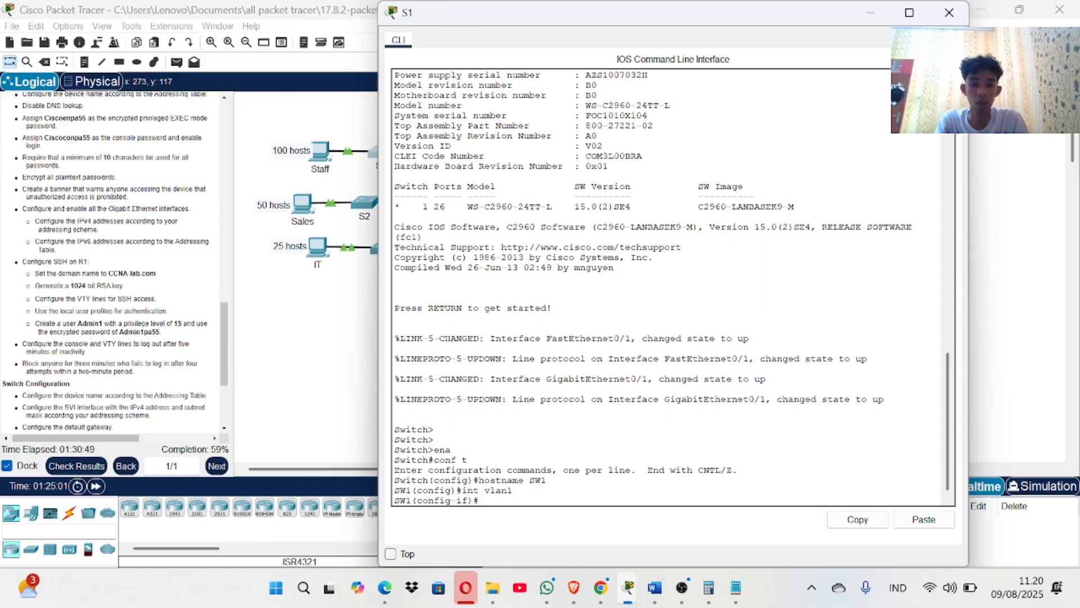
type("ip add")
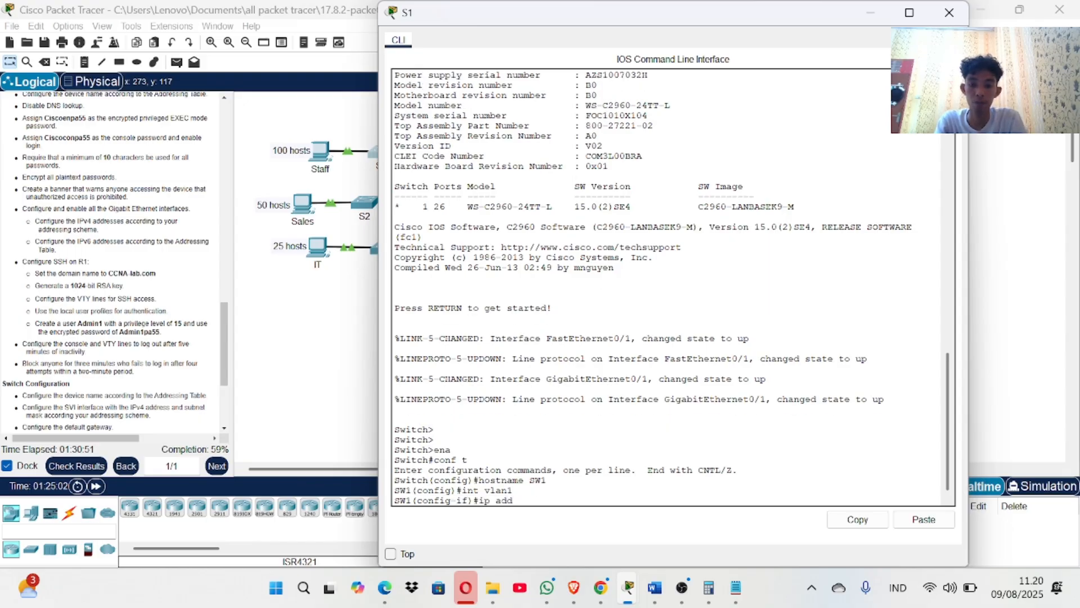
Copy S1's VLAN 1 address 192.168.0.2 from the Word addressing table.
key("super+Tab")
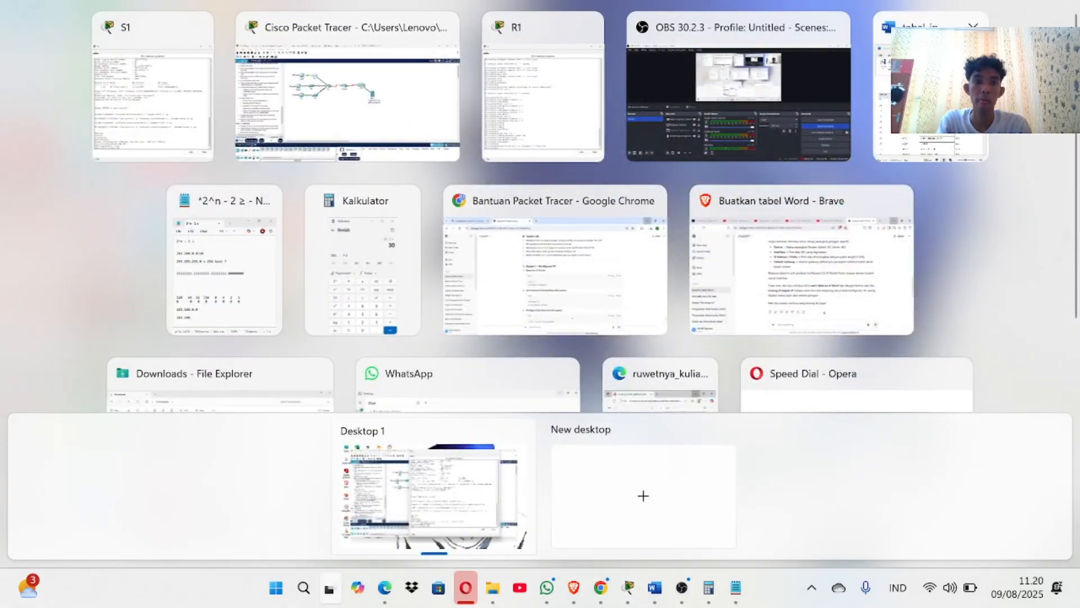
left_click(931, 90)
scroll(354, 388, "down", 3)
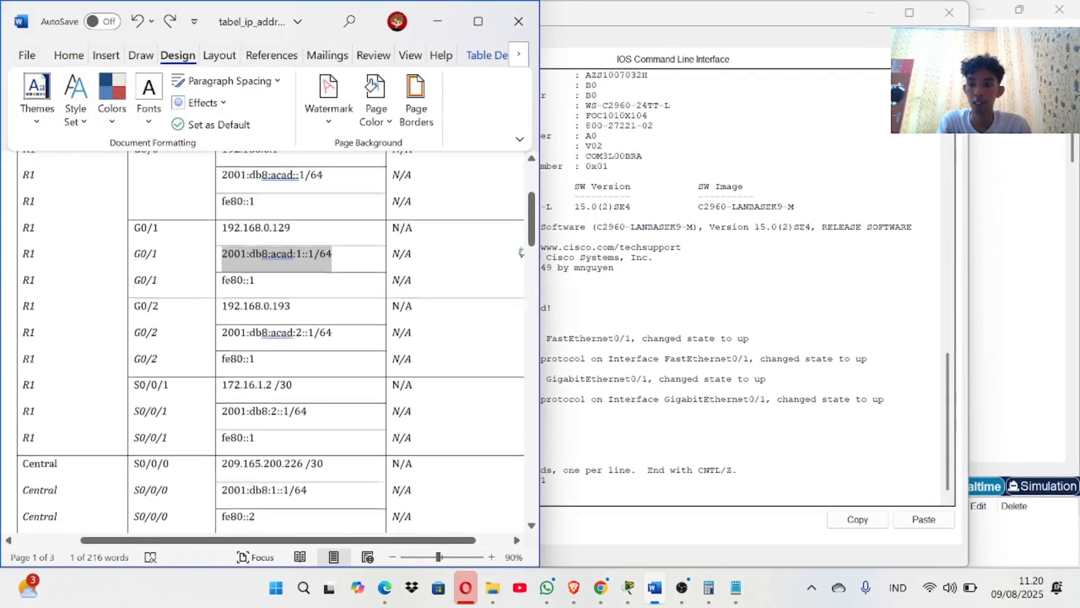
scroll(246, 381, "down", 2)
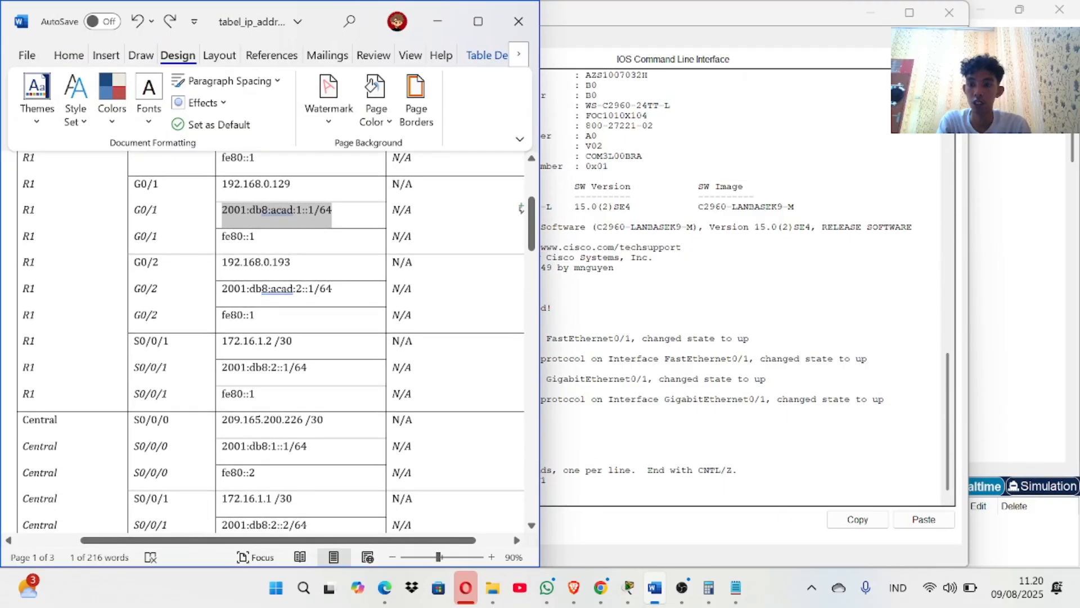
scroll(270, 337, "down", 1)
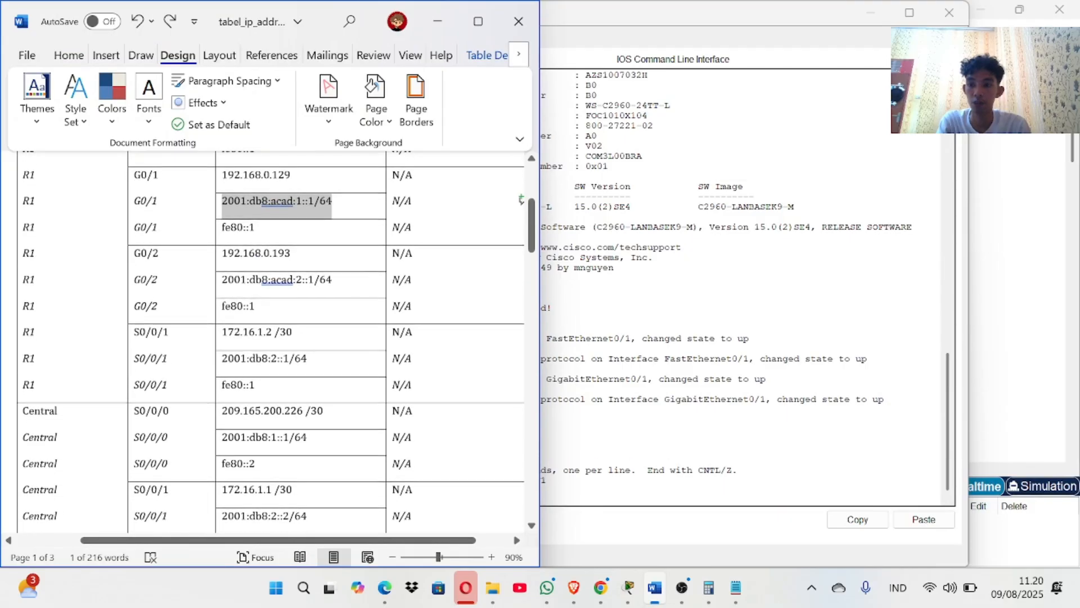
scroll(270, 338, "down", 10)
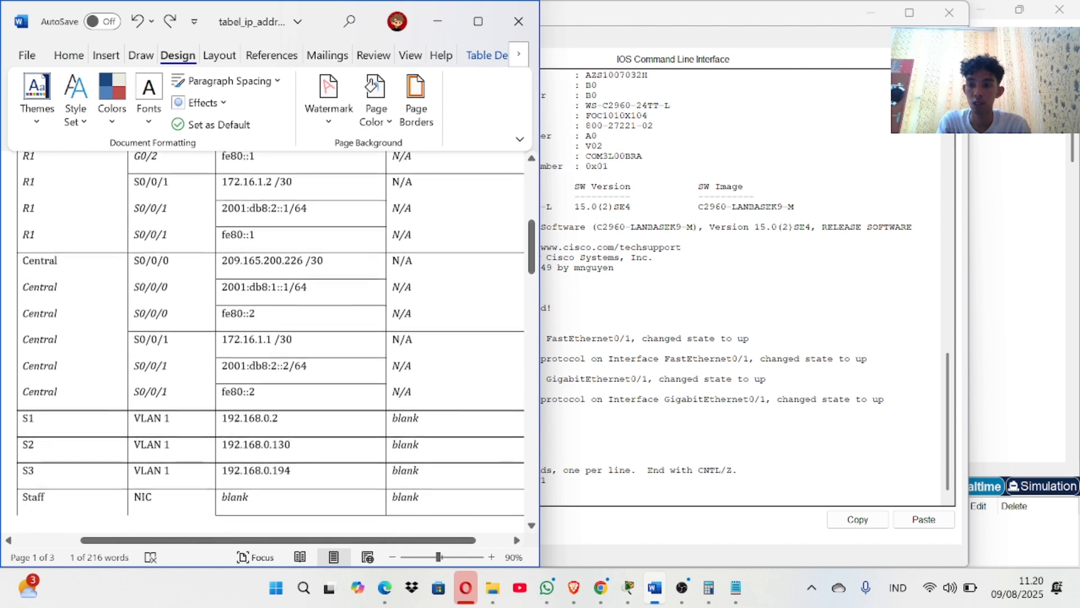
scroll(270, 337, "down", 1)
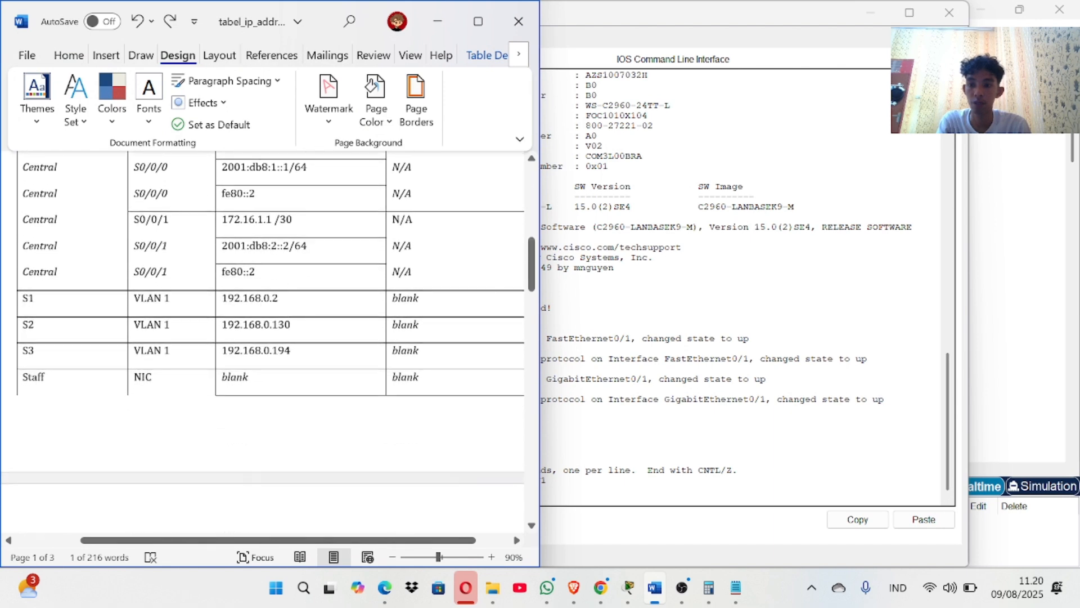
left_click_drag(278, 298, 251, 295)
left_click(249, 296)
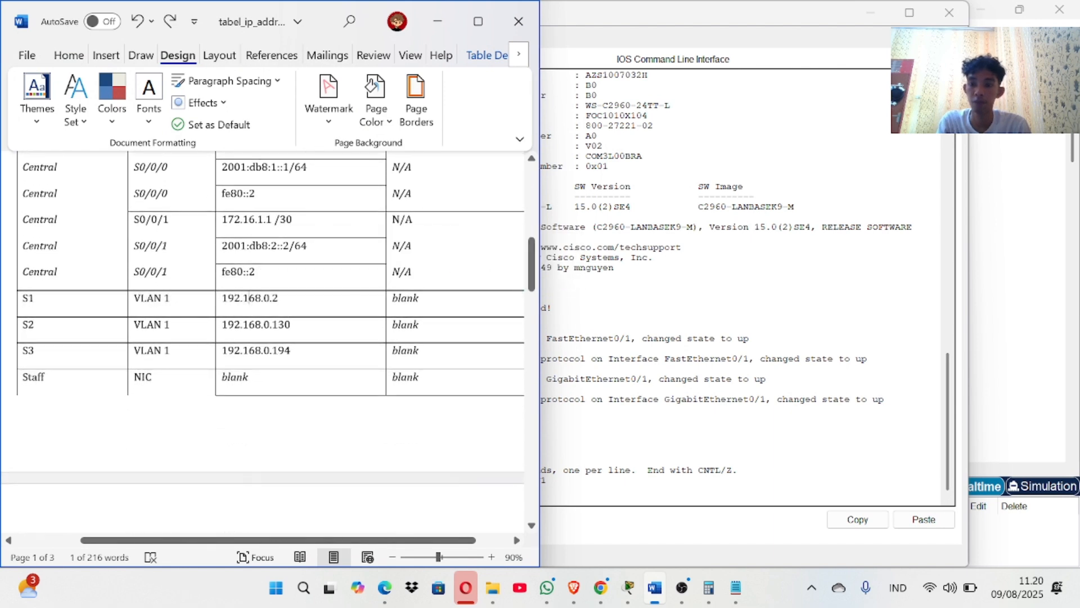
double_click(249, 298)
key("super+c")
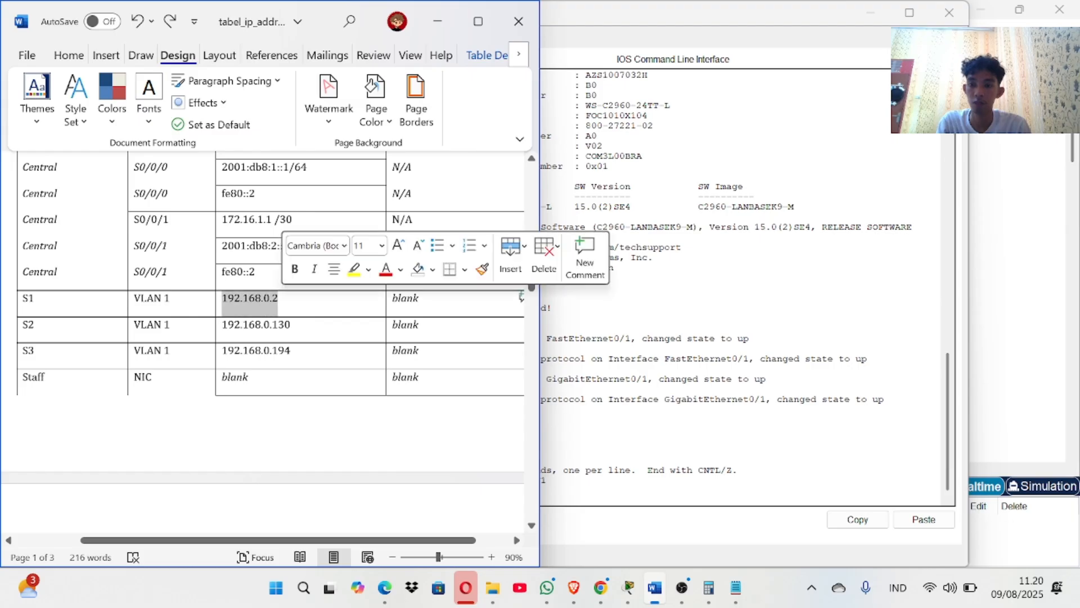
Assign VLAN 1 the address 192.168.0.2 255.255.255.128, pasting both values from Word.
left_click(561, 440)
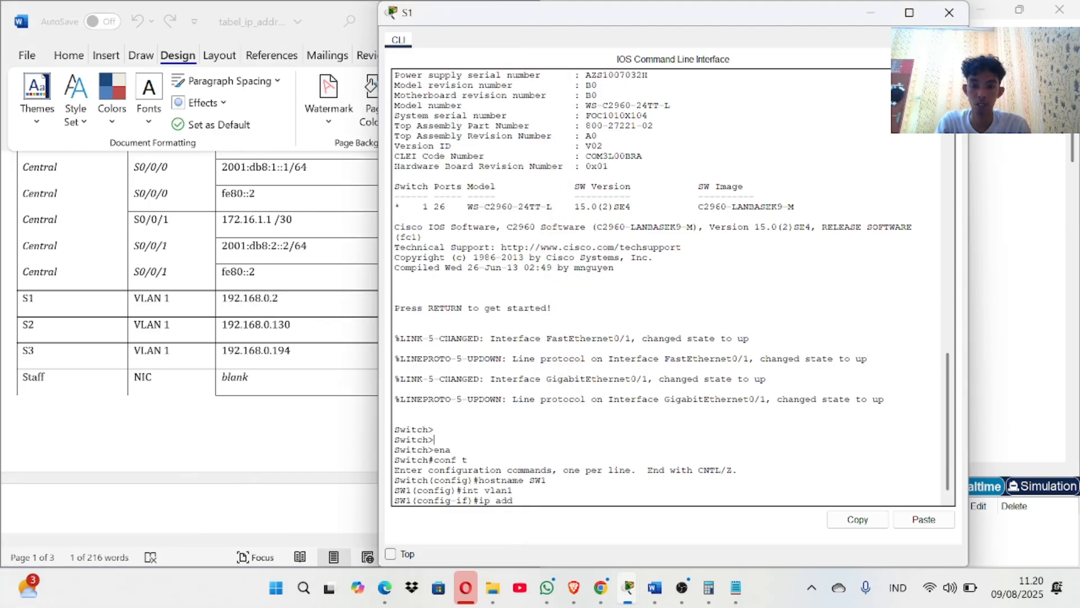
right_click(536, 501)
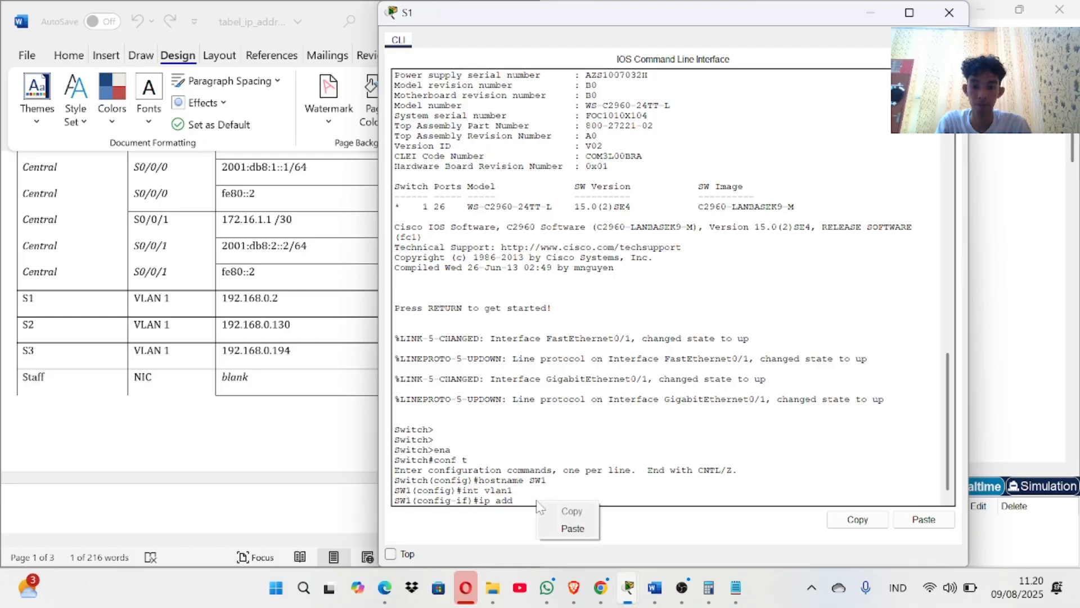
left_click(566, 529)
scroll(210, 477, "down", 10)
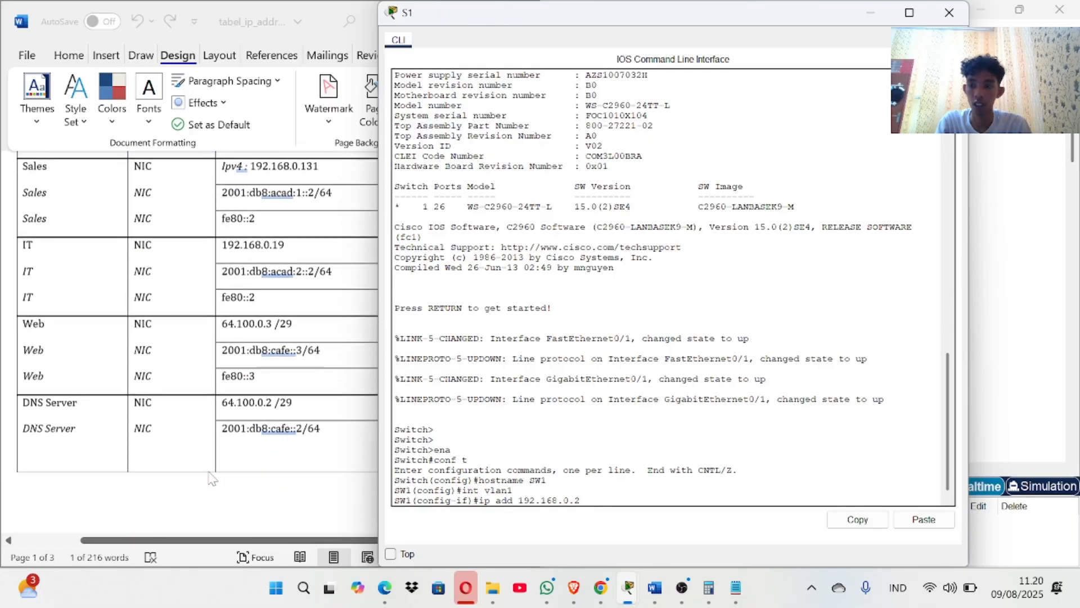
scroll(210, 478, "down", 3)
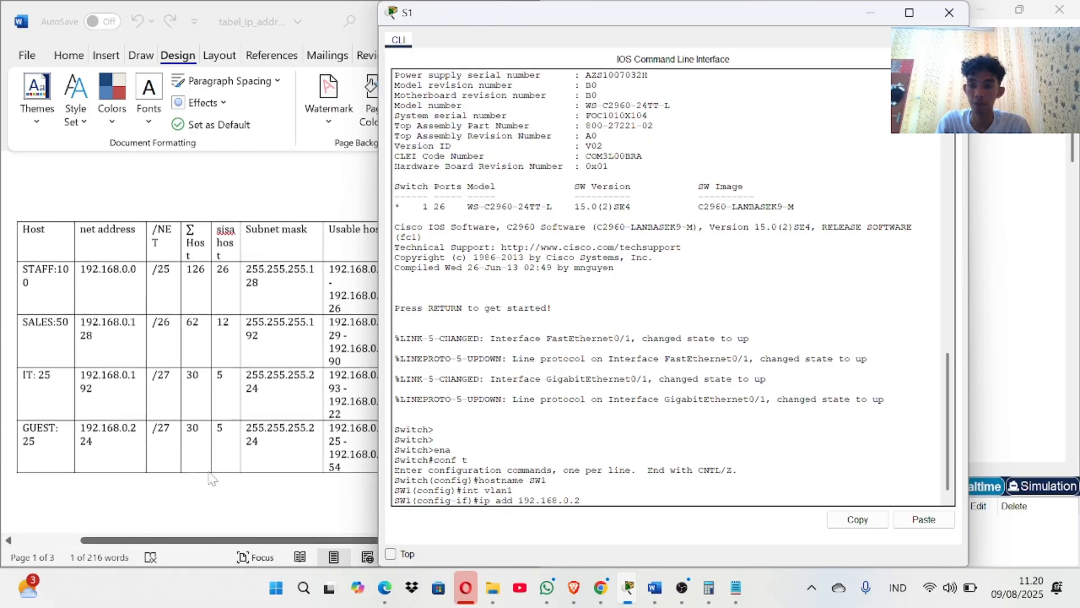
left_click(250, 270)
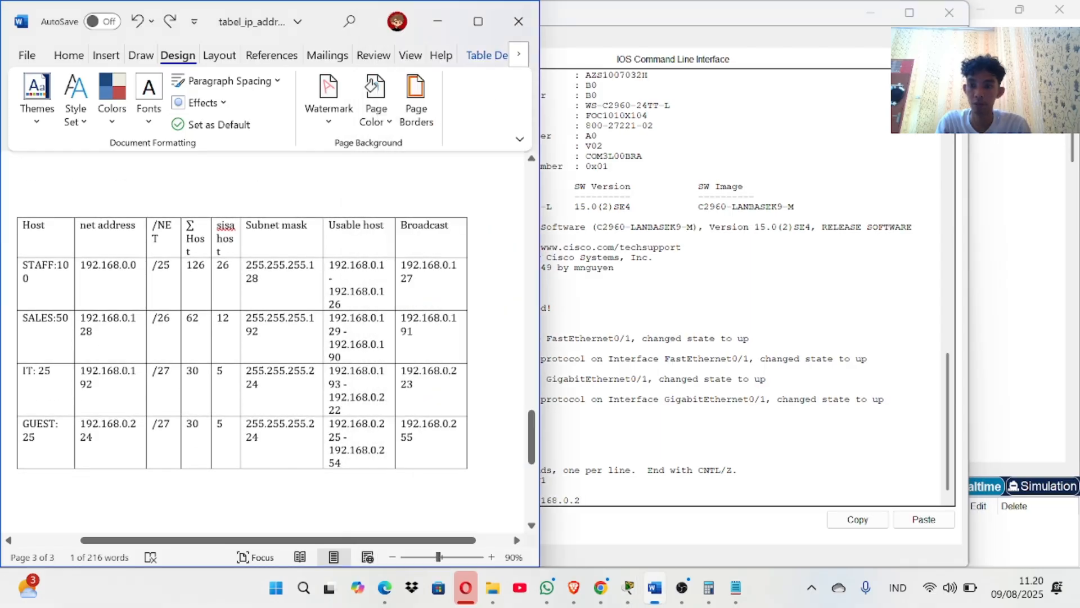
double_click(252, 270)
key("super+c")
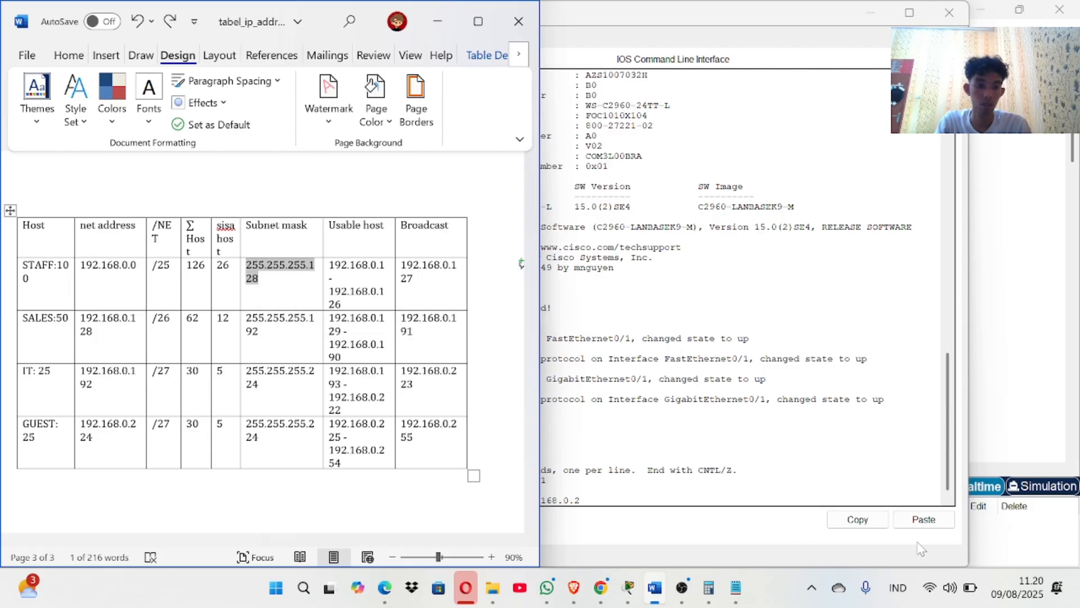
left_click(922, 520)
left_click(923, 521)
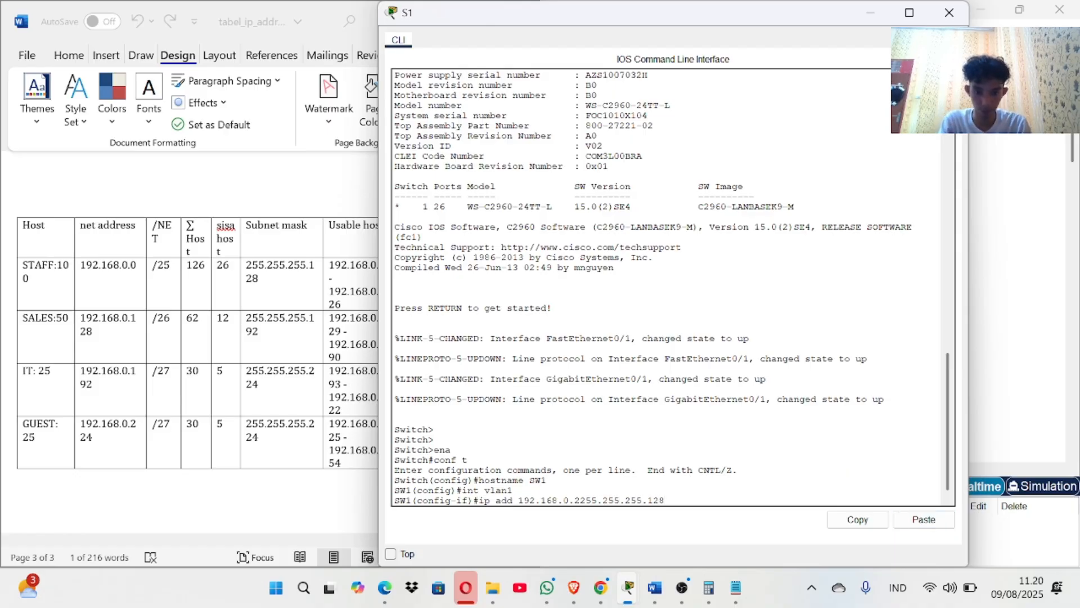
key("Return")
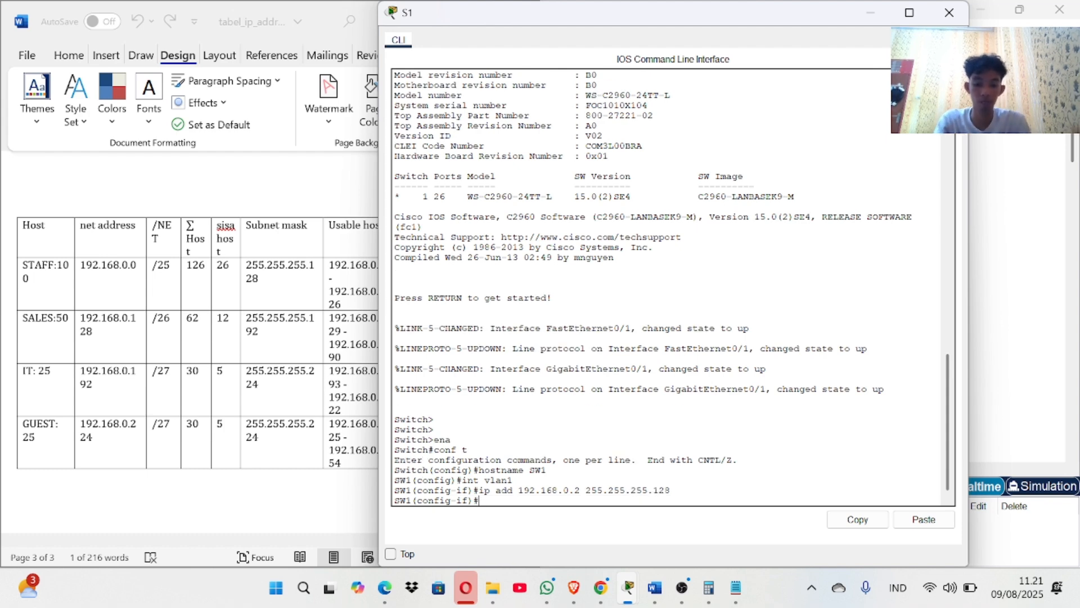
Enable the VLAN 1 interface with 'no shut' and exit interface mode.
type("no shut")
key("Return")
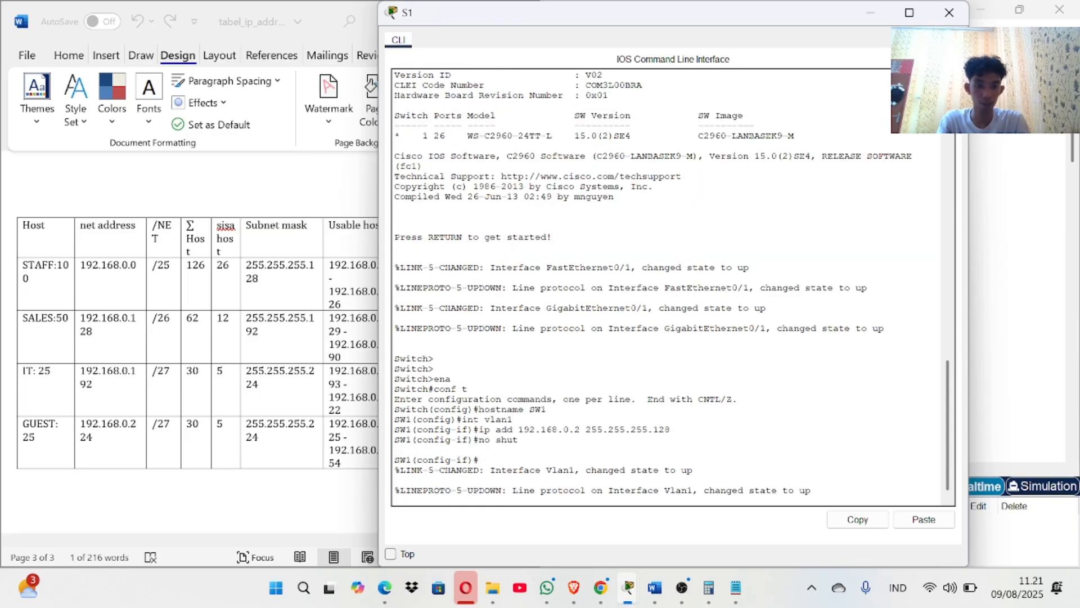
type("exit")
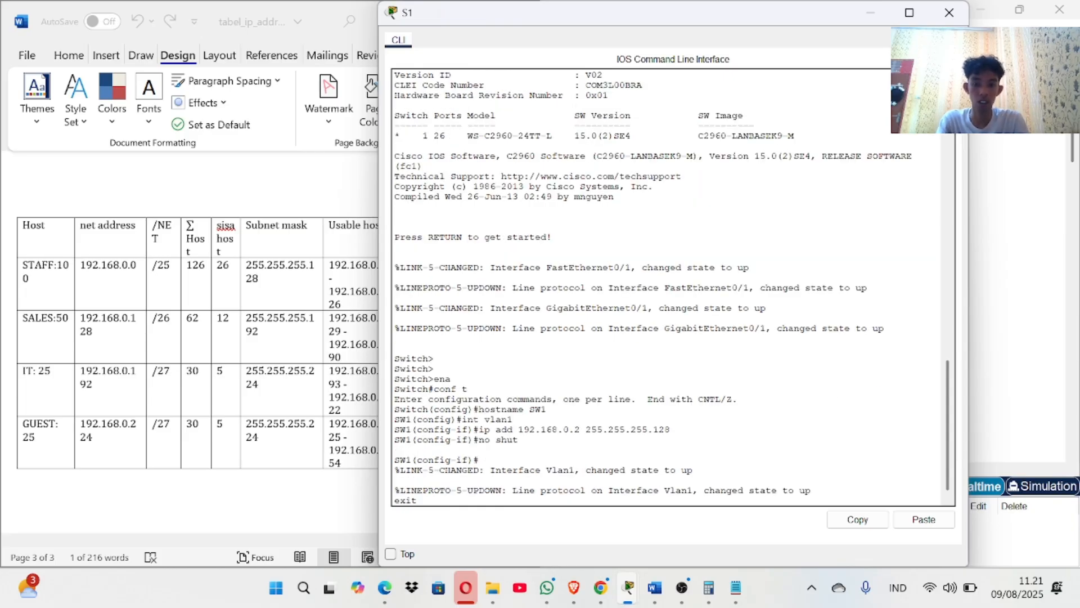
key("Return")
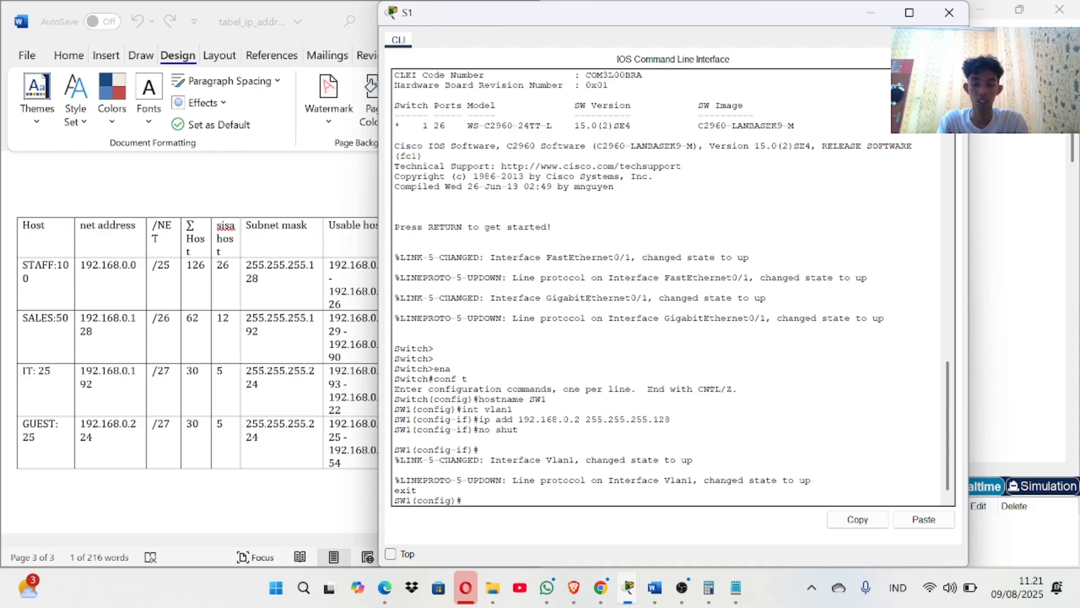
Set SW1's default gateway to 192.168.0.1, adding the missing hyphen after a rejected try.
type("ip")
type(" de")
key("BackSpace")
type("d")
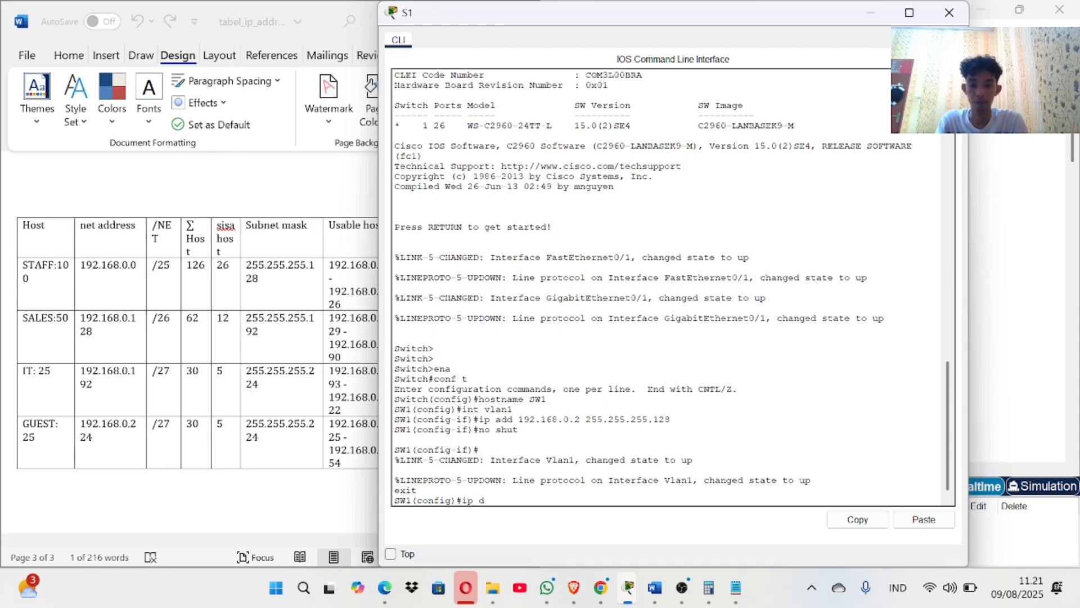
type("efault gateway")
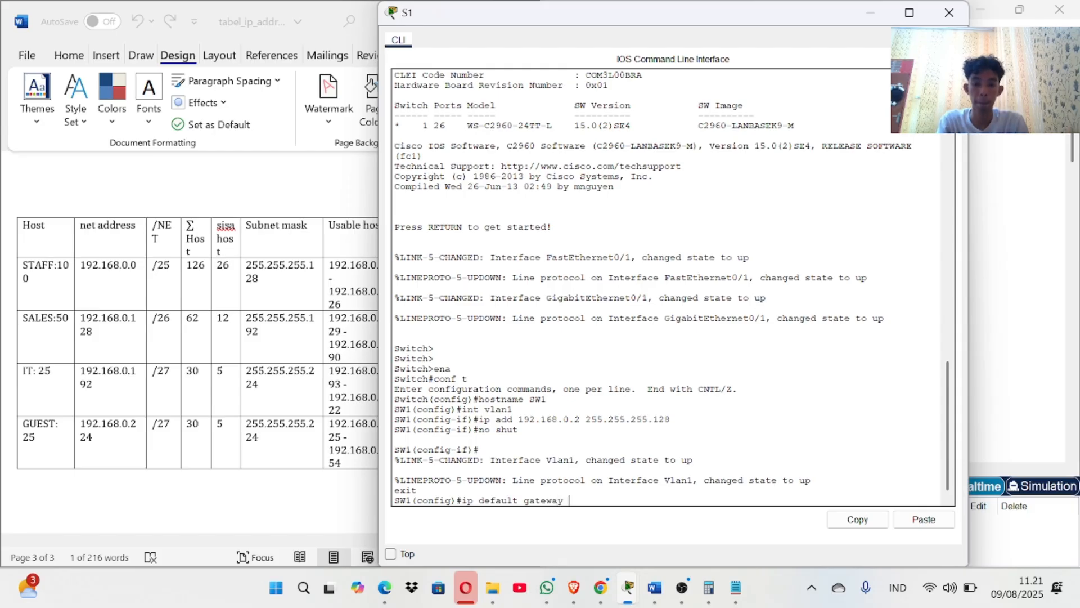
type("192.168")
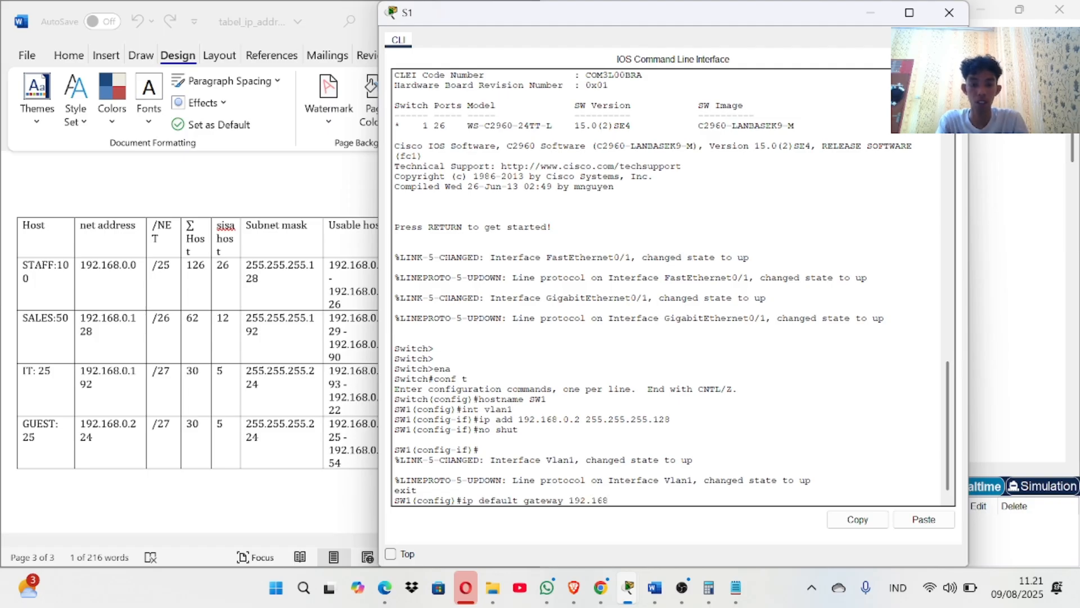
type(".0.1")
key("Return")
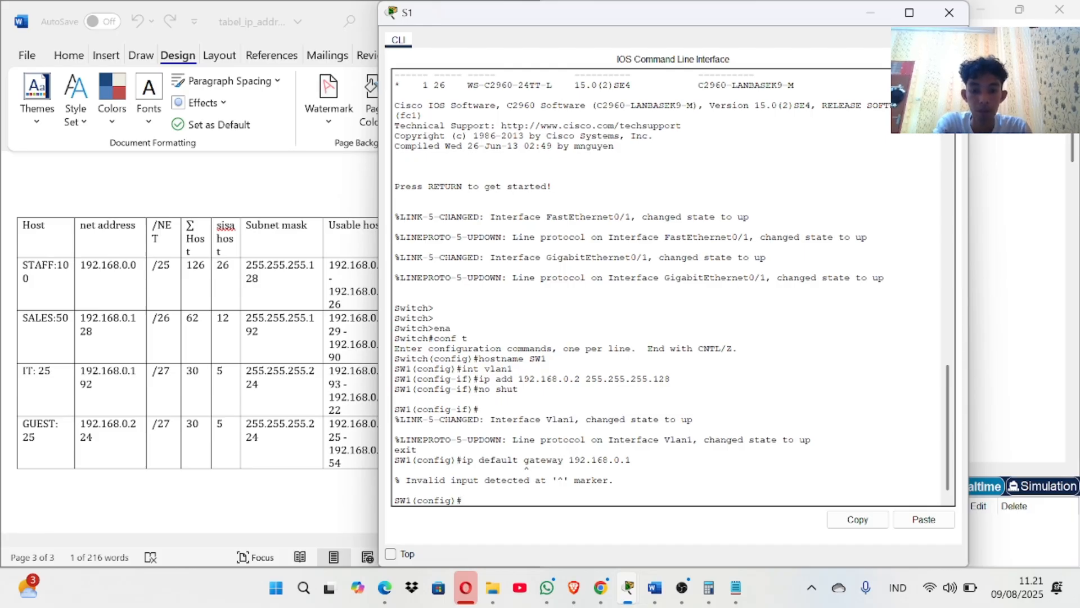
key("Up")
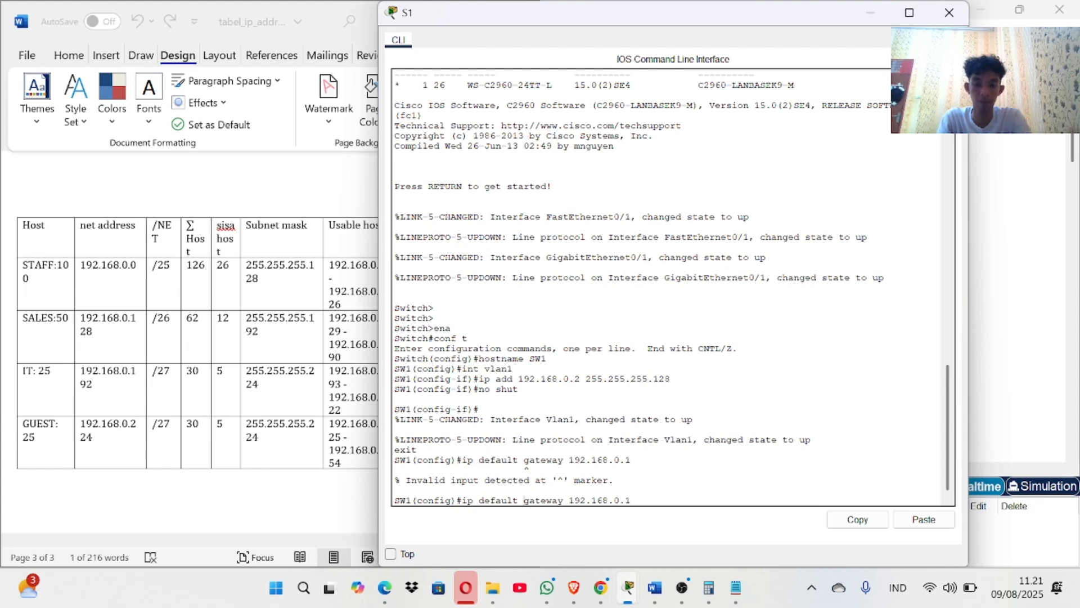
left_click(524, 500)
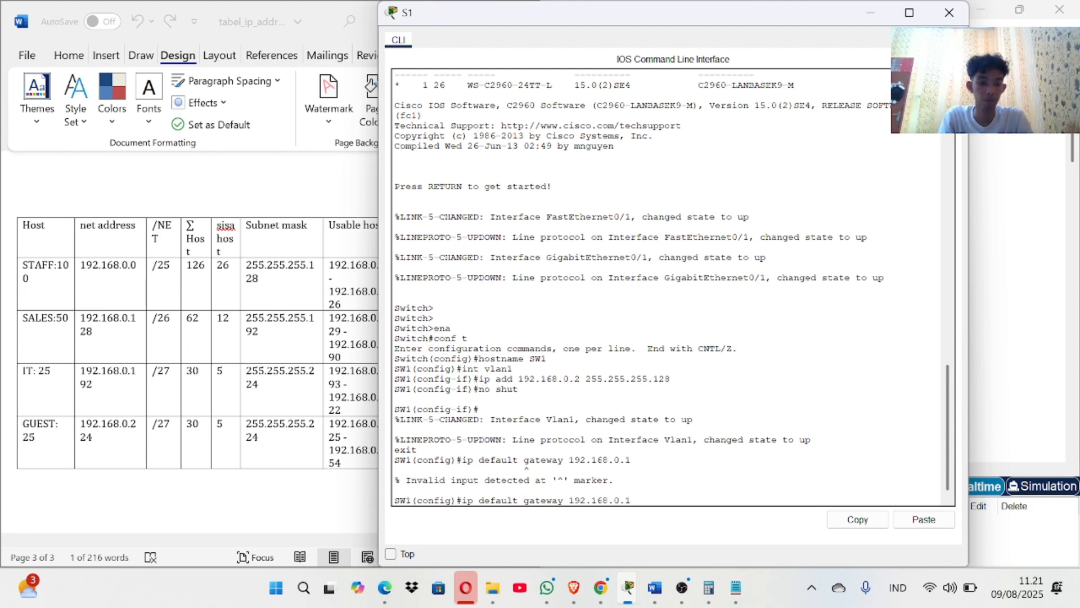
type("-")
key("Return")
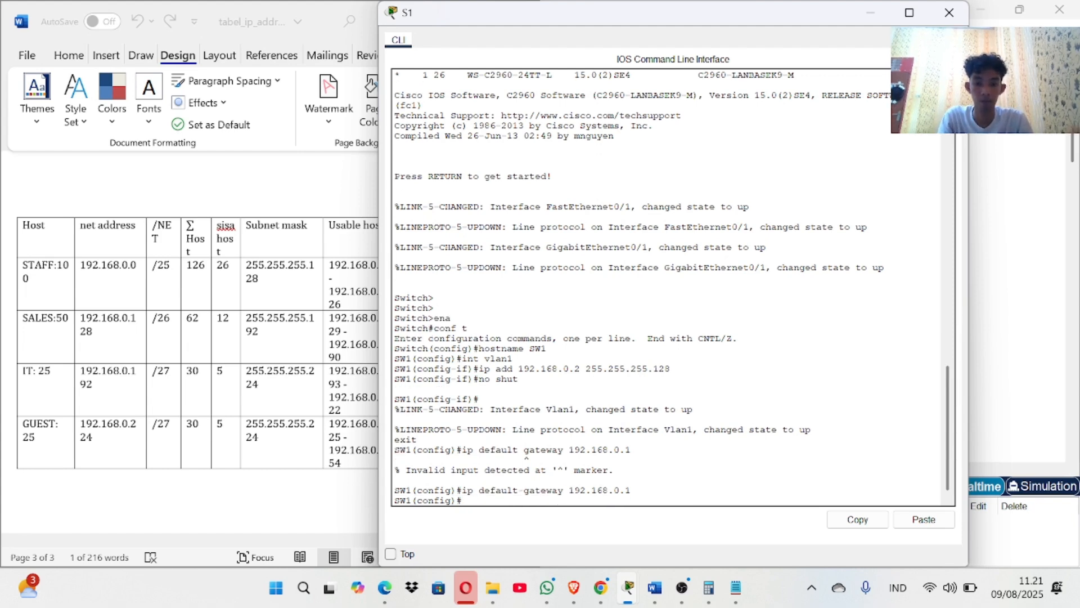
left_click(628, 585)
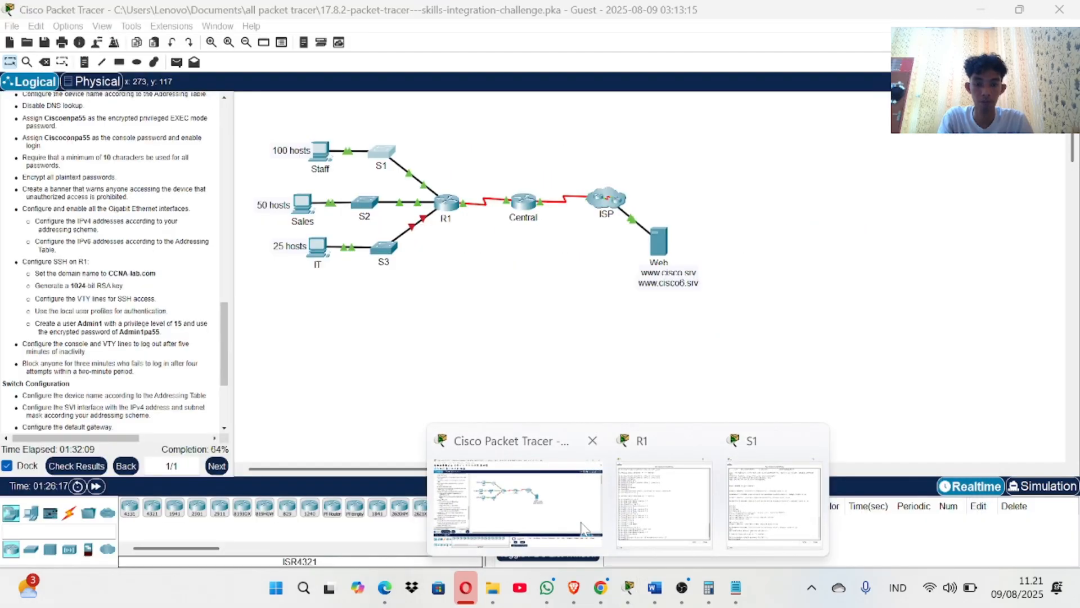
Disable DNS lookup on SW1 with 'no ip domain-lookup'.
left_click(583, 528)
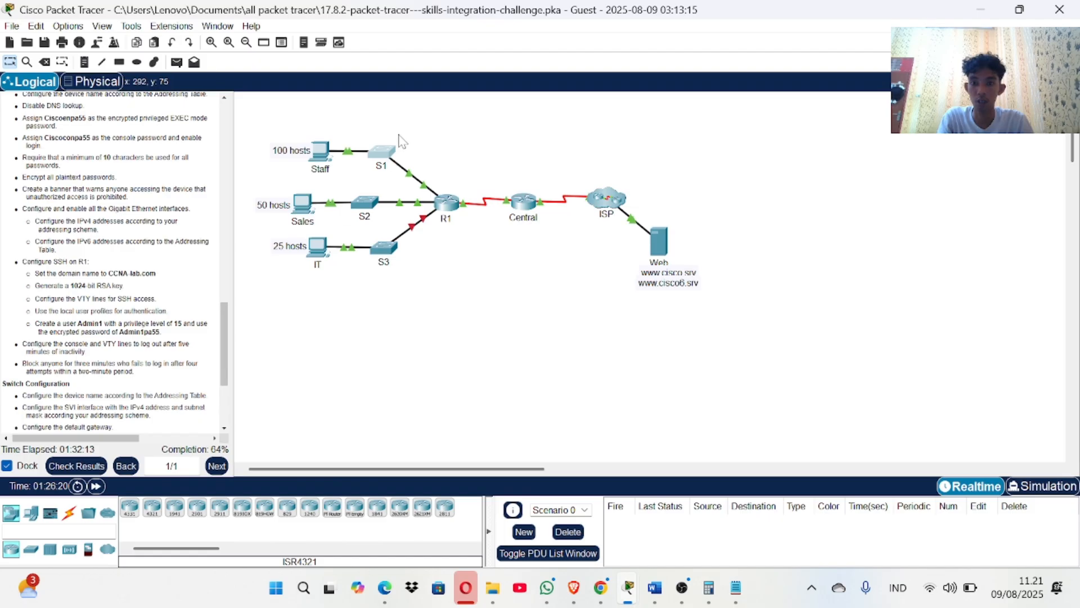
left_click(388, 154)
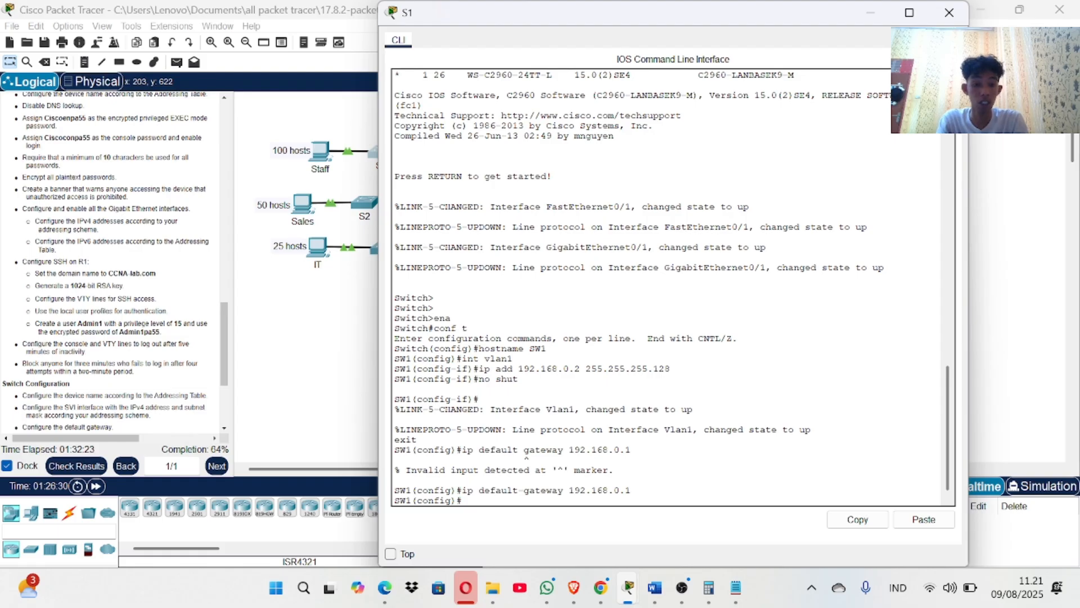
type("no ip ")
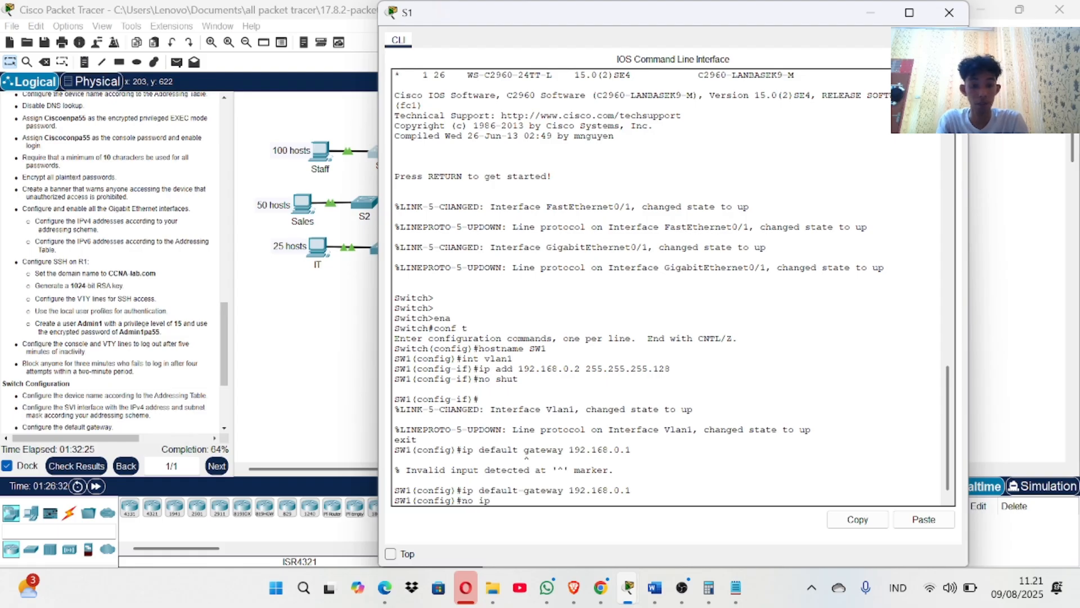
type("domai")
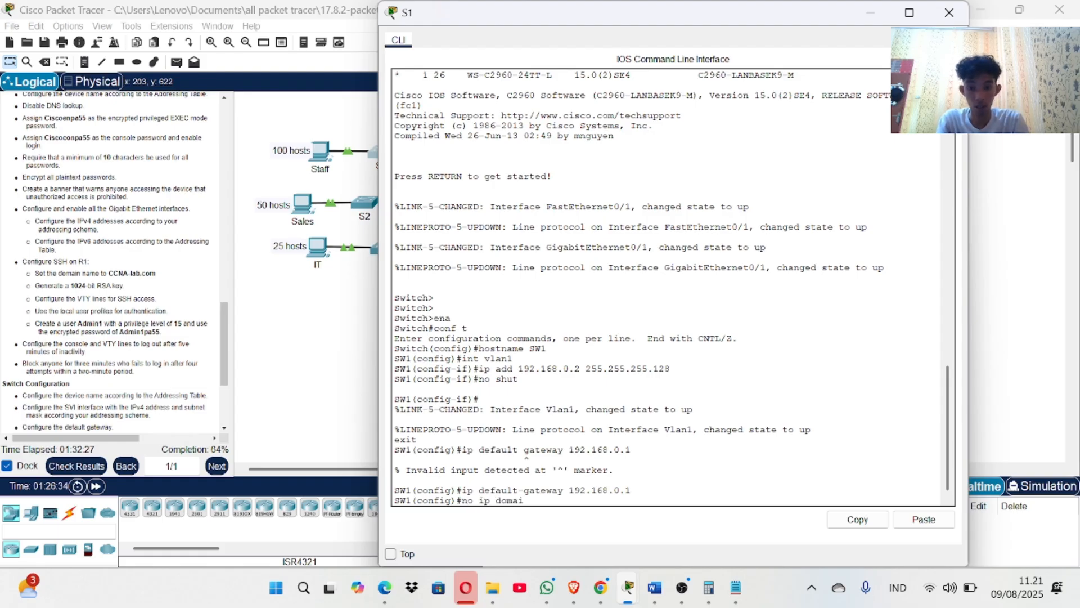
type("n-lookup")
key("Return")
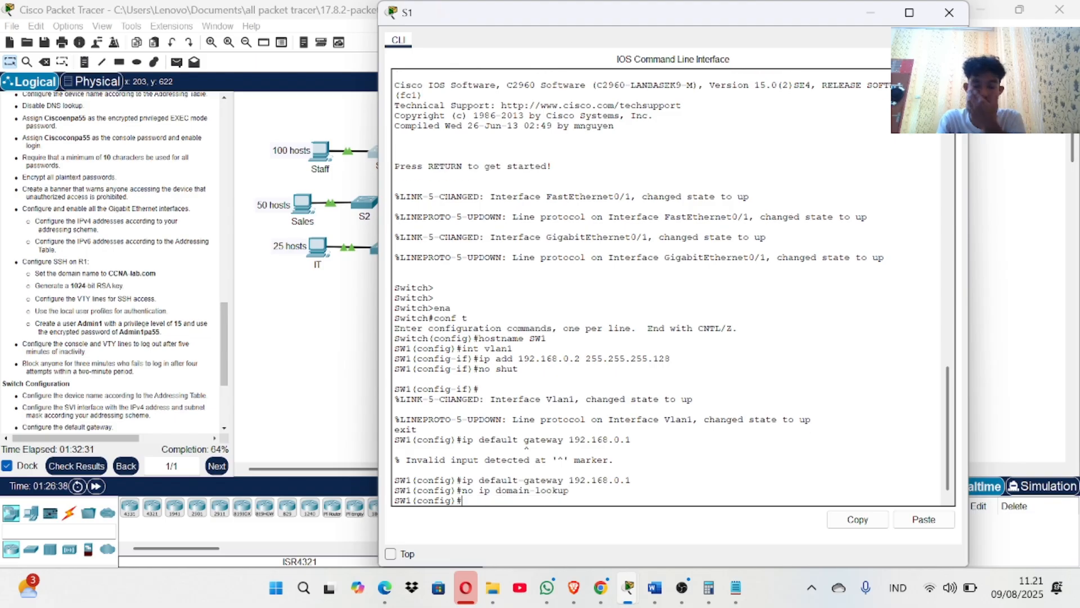
Set an encrypted privileged EXEC password with 'enable secret'.
type("en")
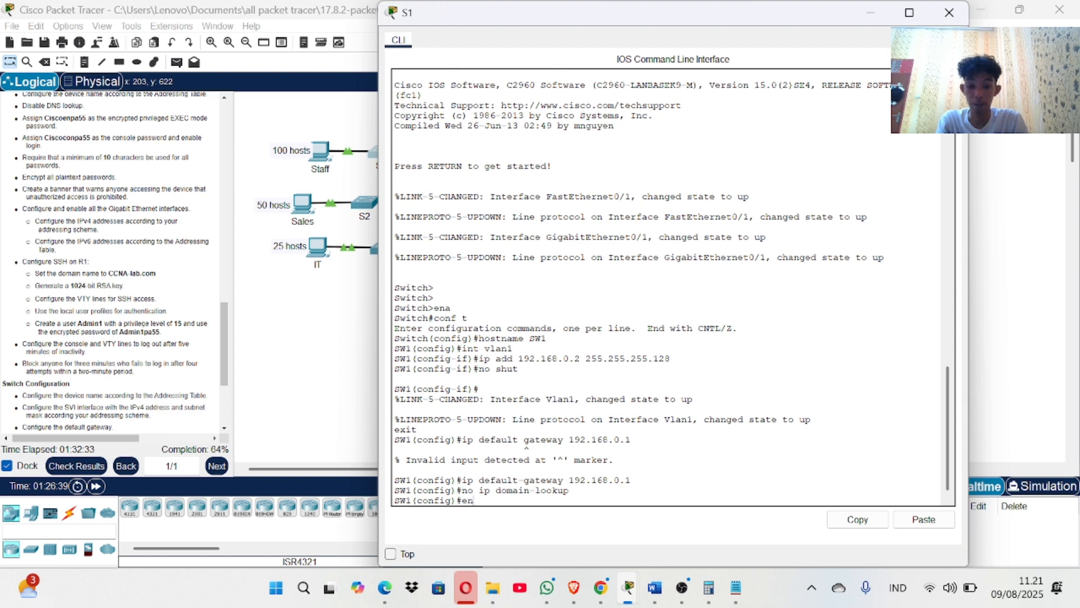
type("able secret")
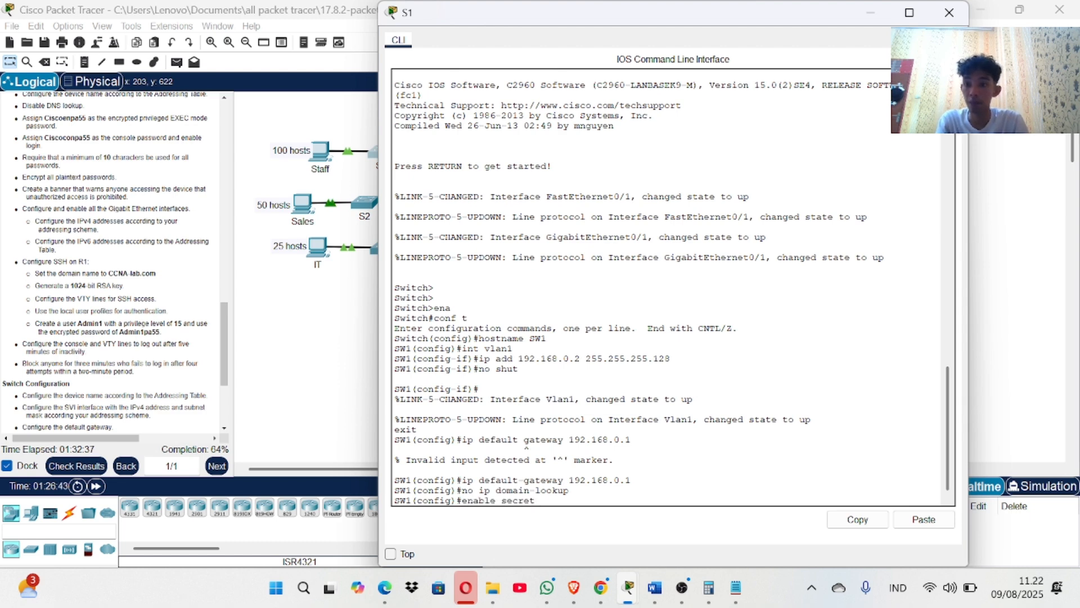
scroll(113, 262, "up", 1)
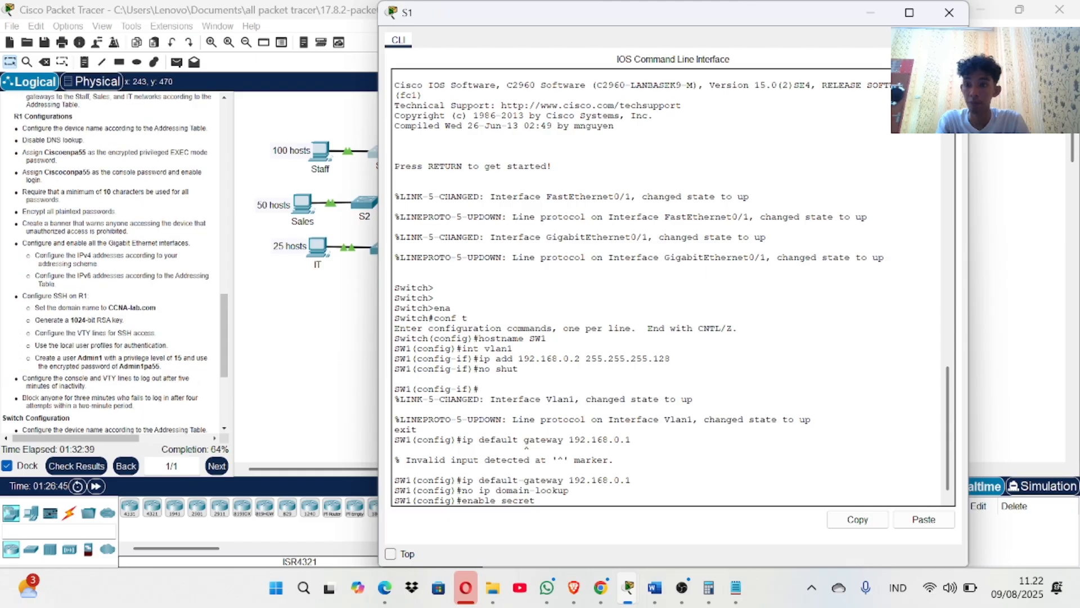
type("et ")
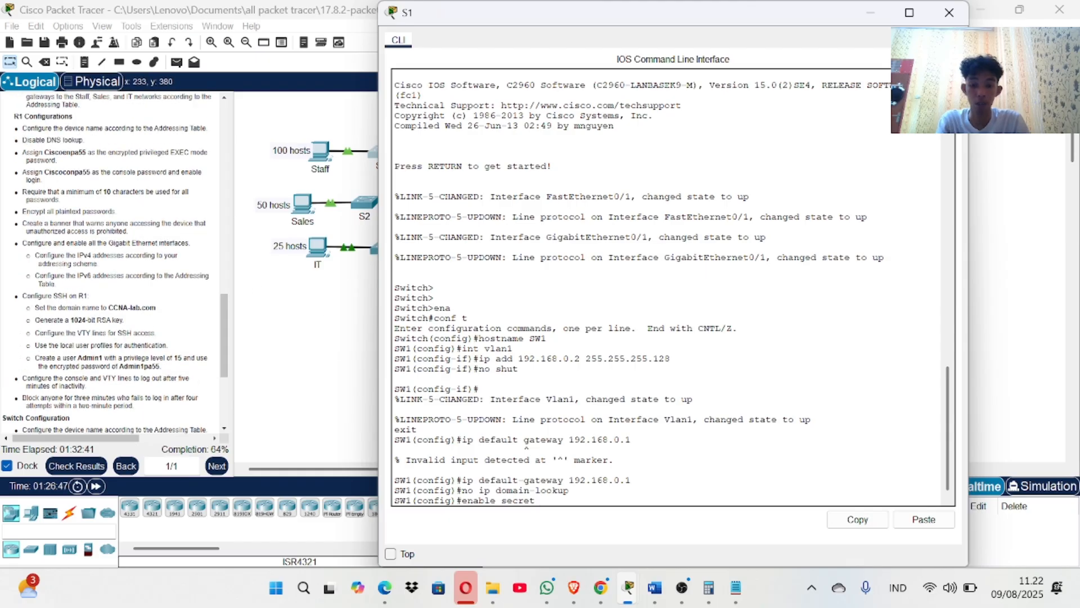
type("Cisco")
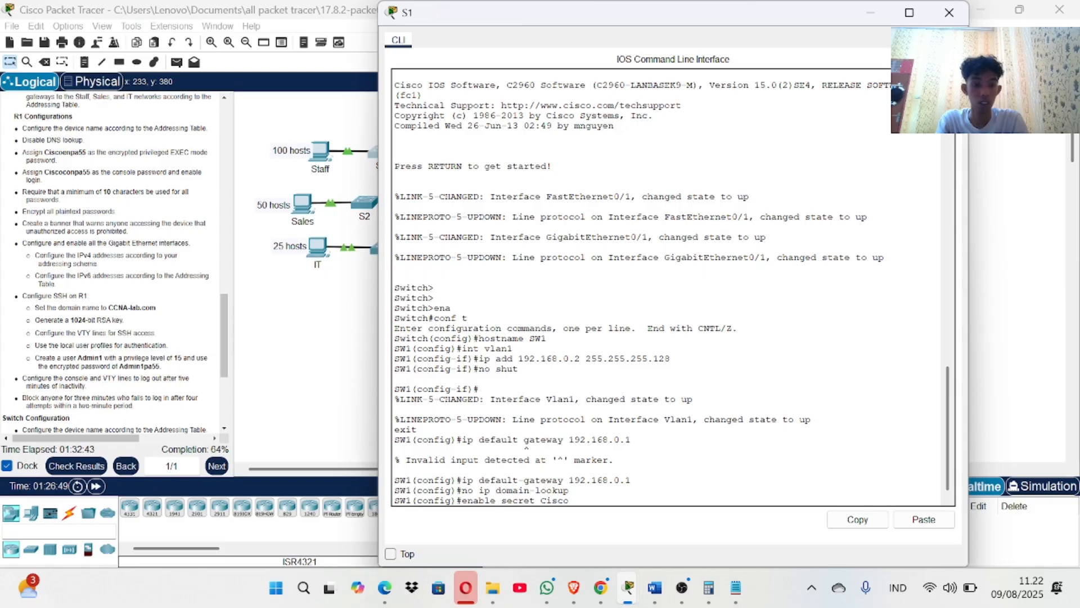
type("enpa55")
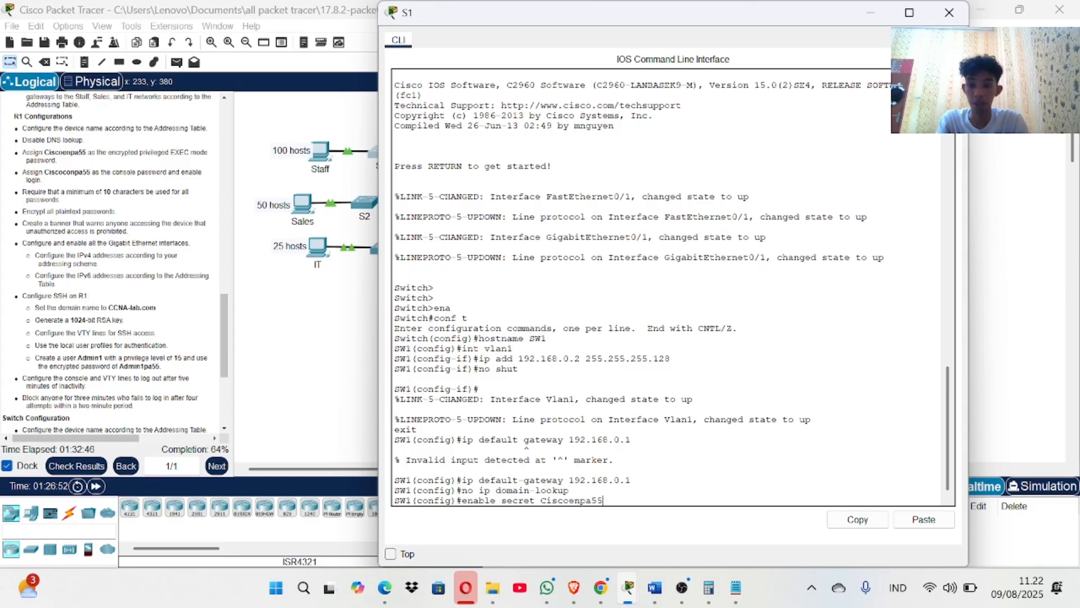
key("Return")
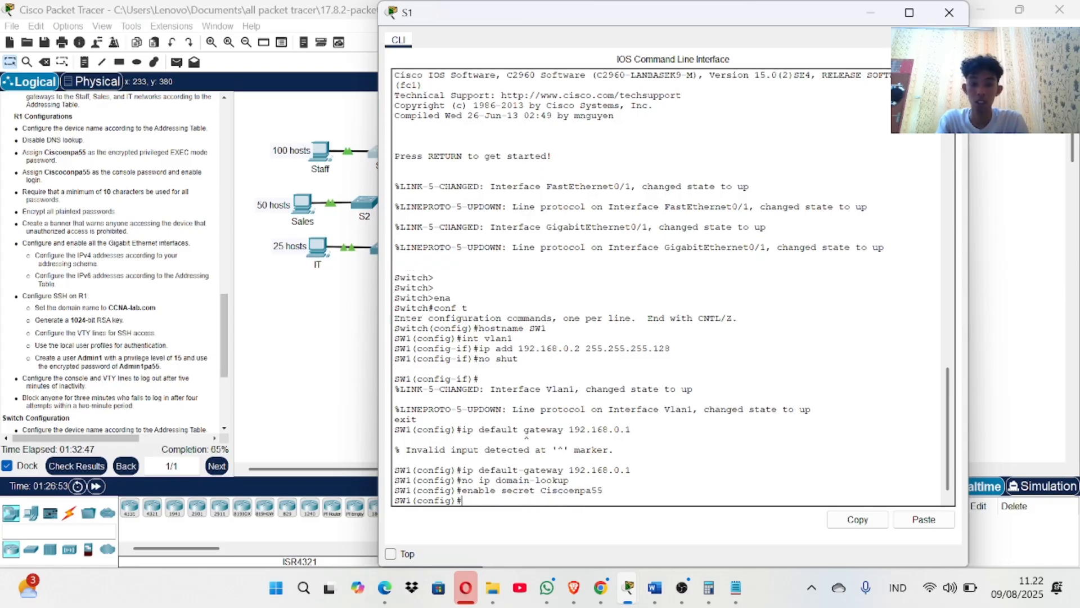
Protect console line 0 with the console password, require login, and set exec-timeout 5 0.
type("line con 0")
key("Return")
type("password ")
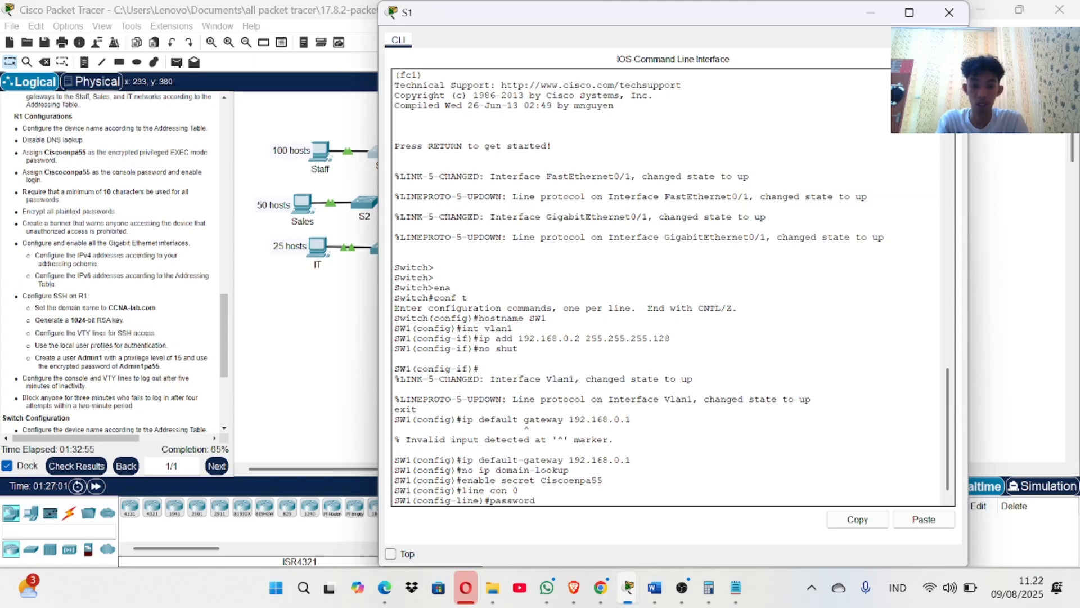
type("Cis")
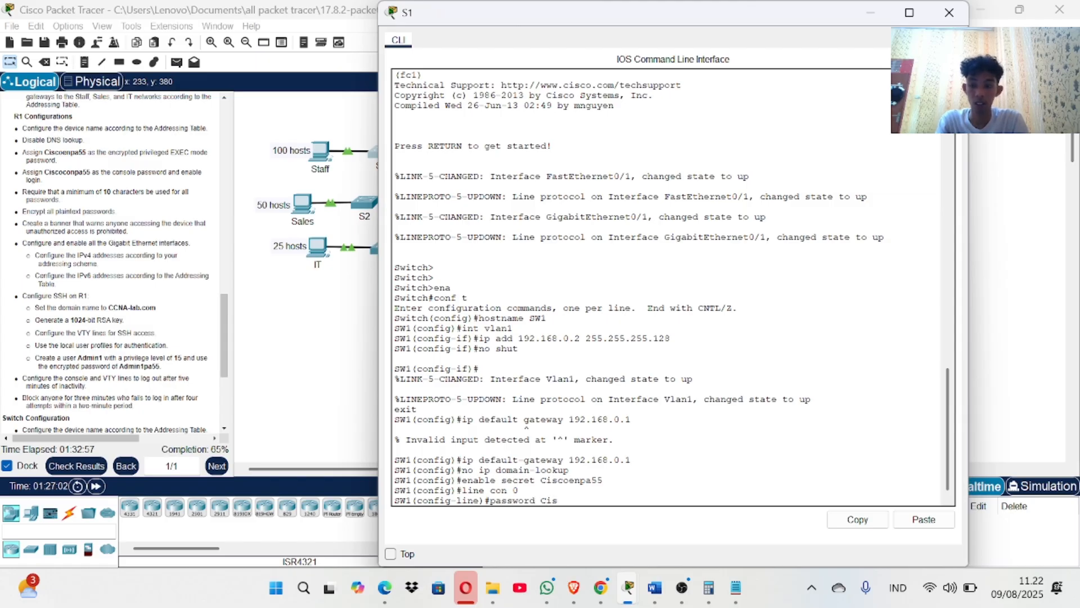
type("co")
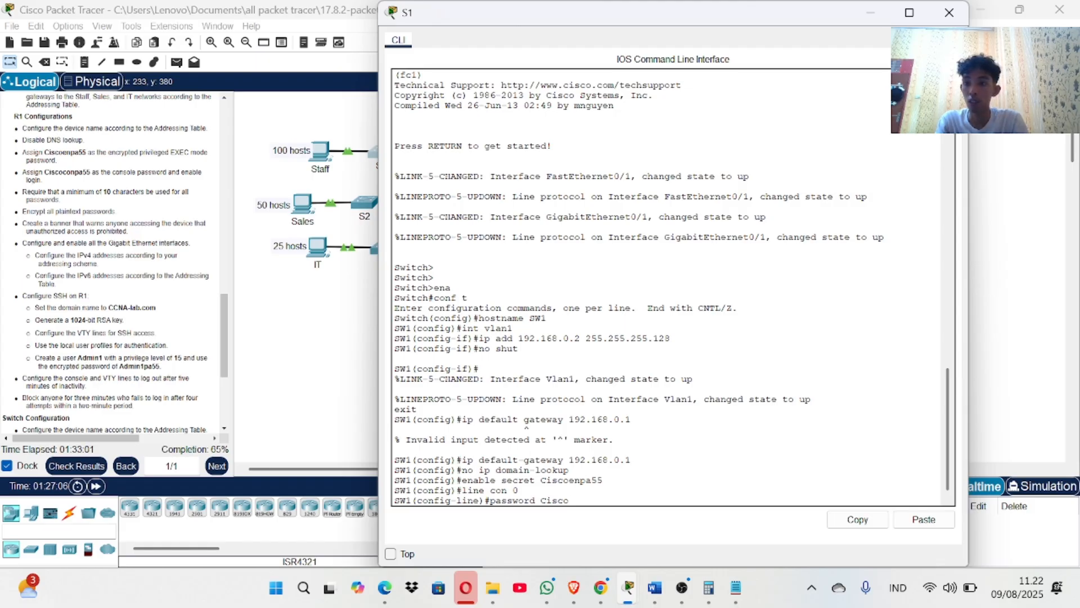
type("conpa")
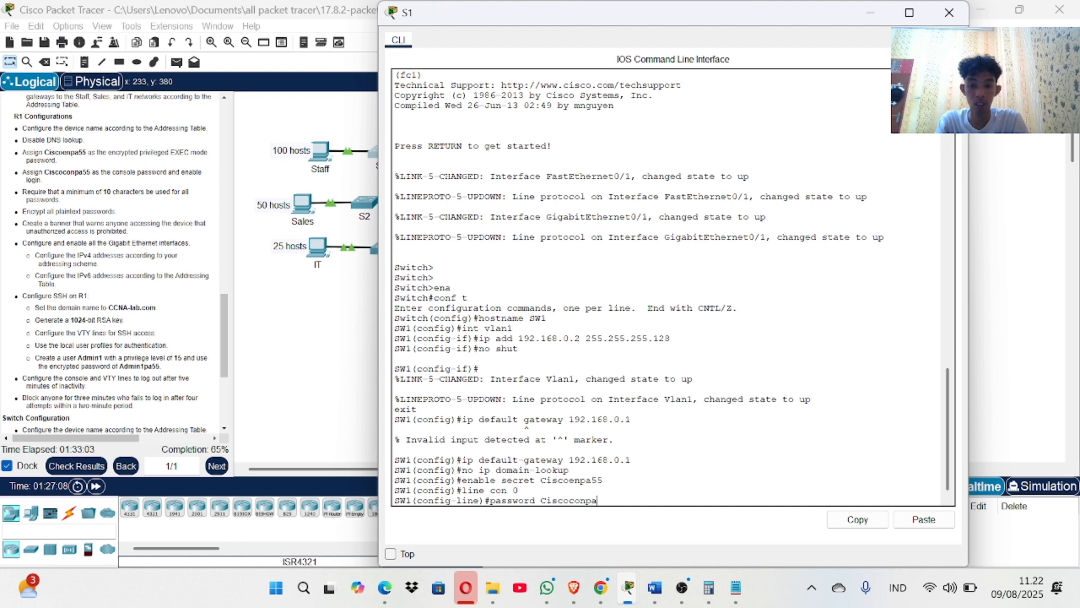
type("55")
key("Return")
type("line)#lo")
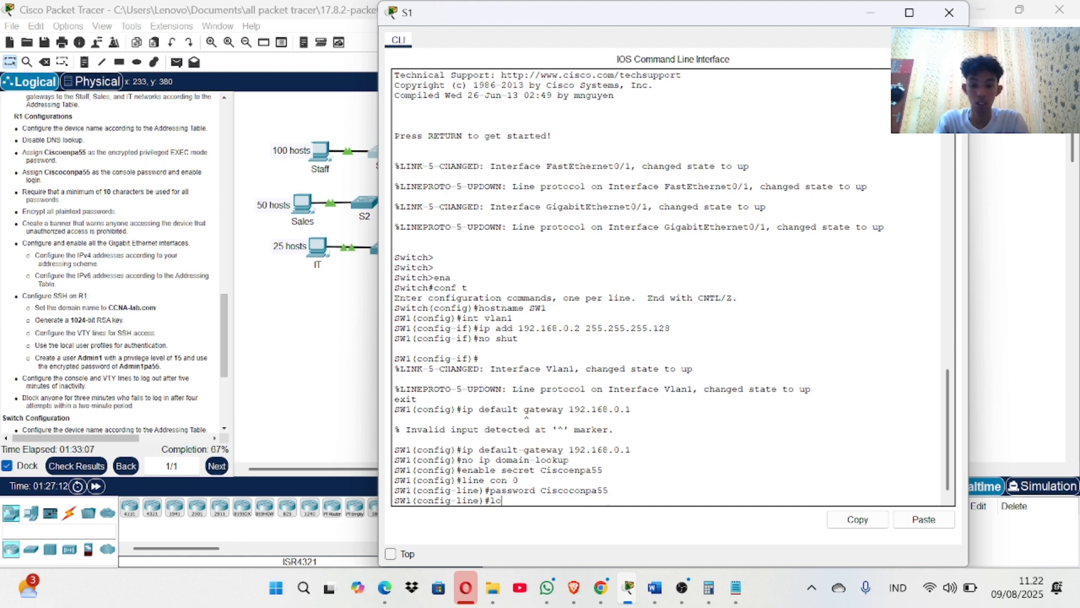
type("gin")
key("Return")
type("exec ")
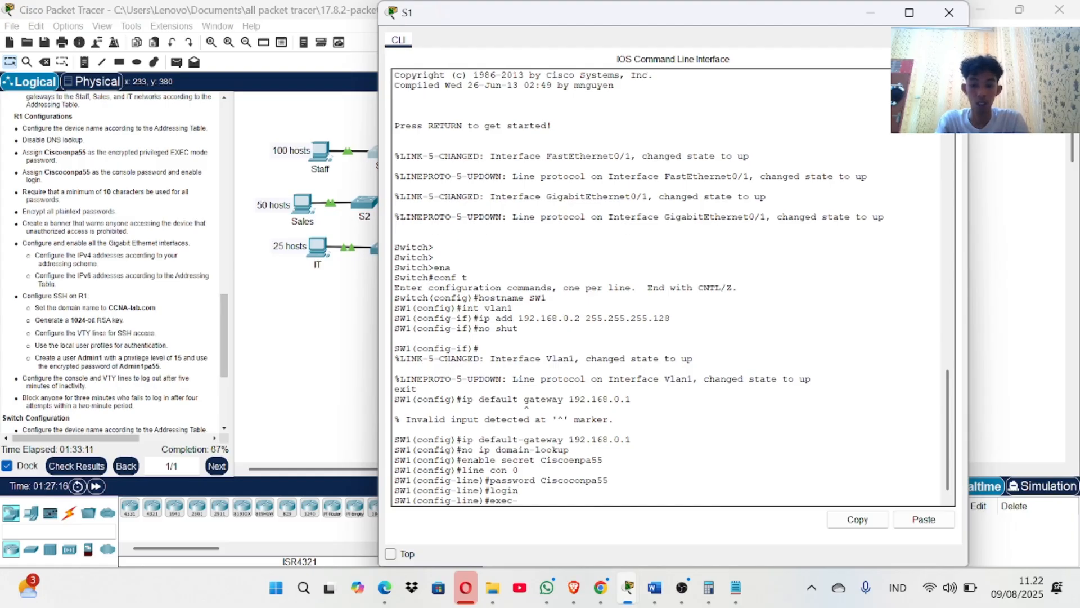
type("ti")
type("meout 5 0")
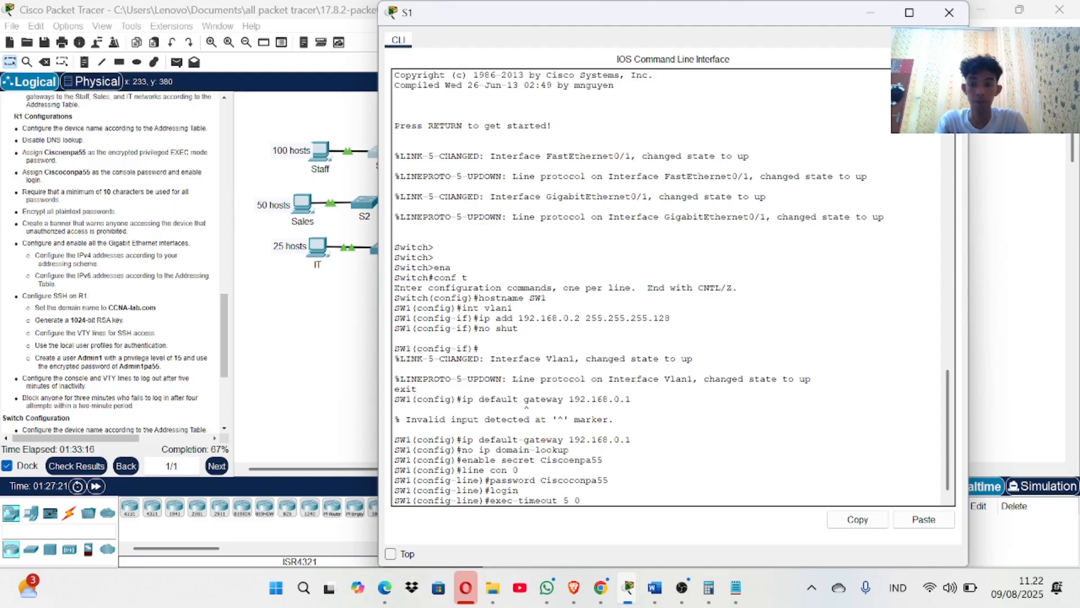
key("Return")
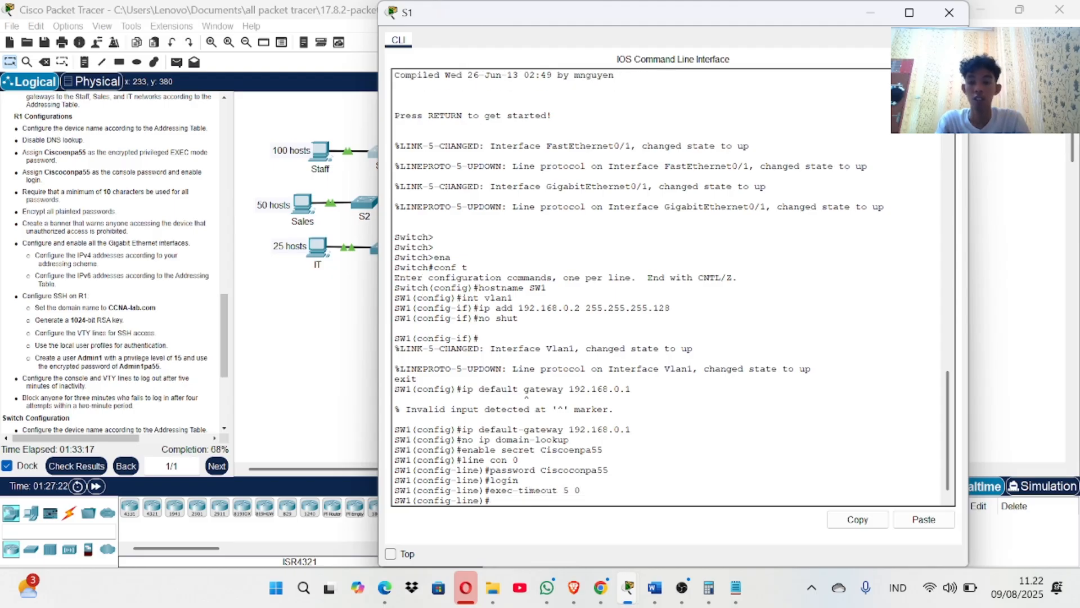
key("Return")
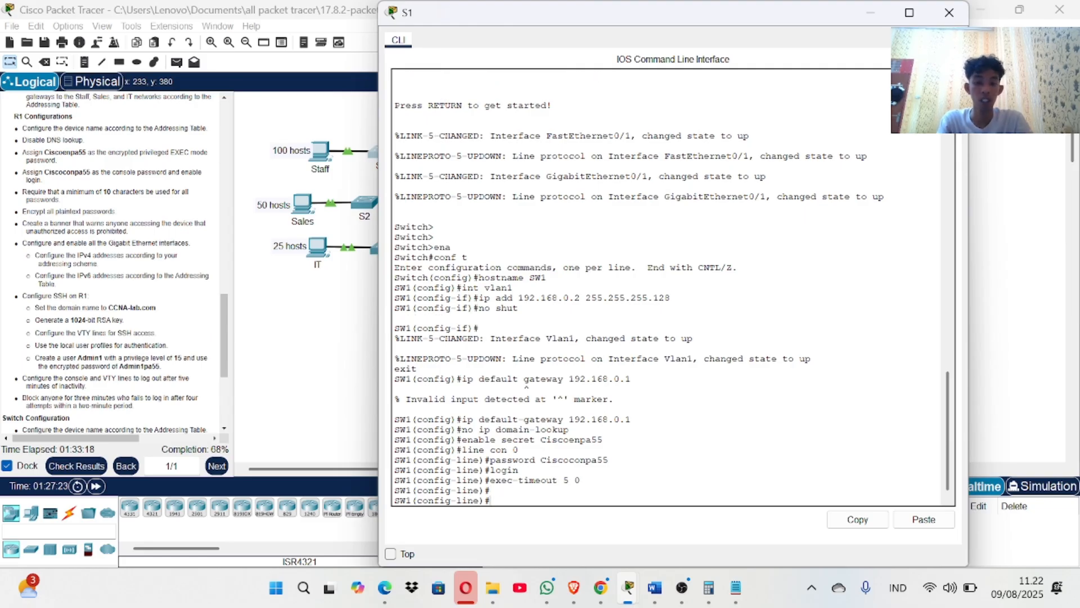
Enable the 'service password-encryption' command, building it with Tab completion.
type("service")
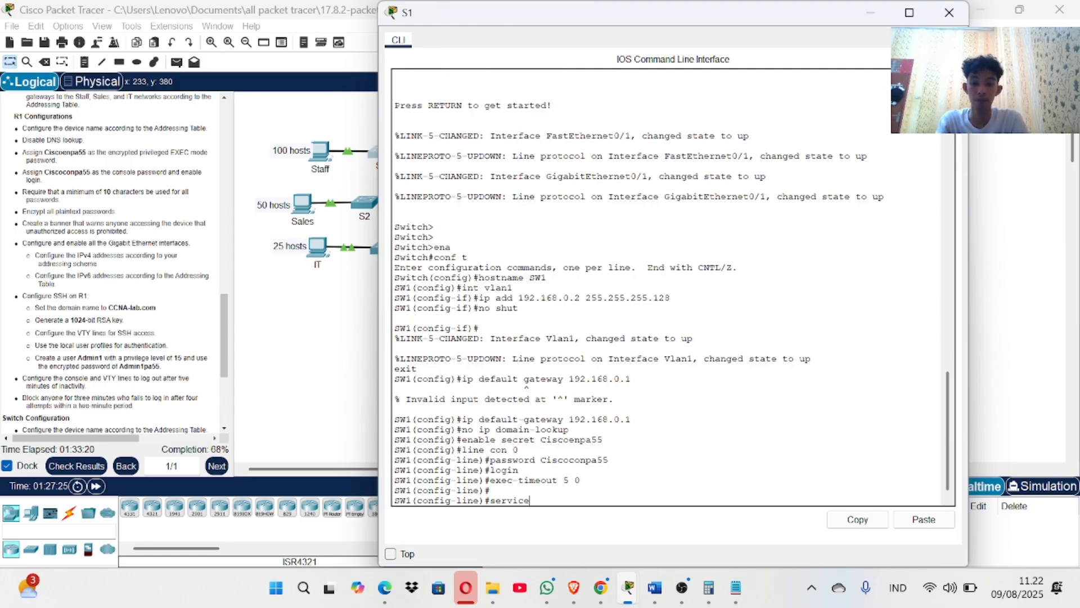
key("Tab")
type("pass")
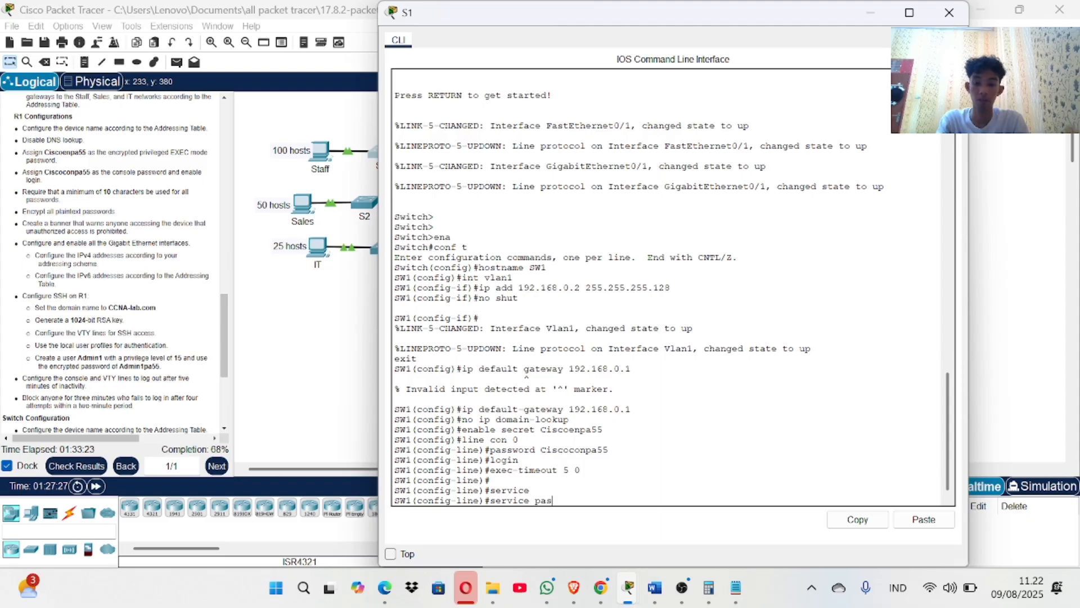
key("Tab")
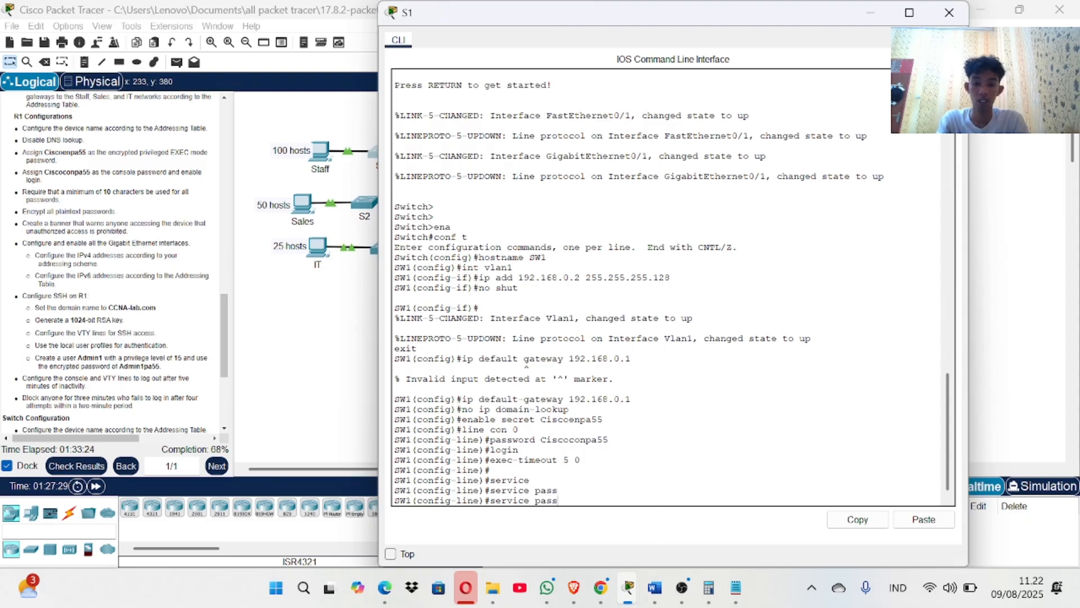
type("wor")
key("Tab")
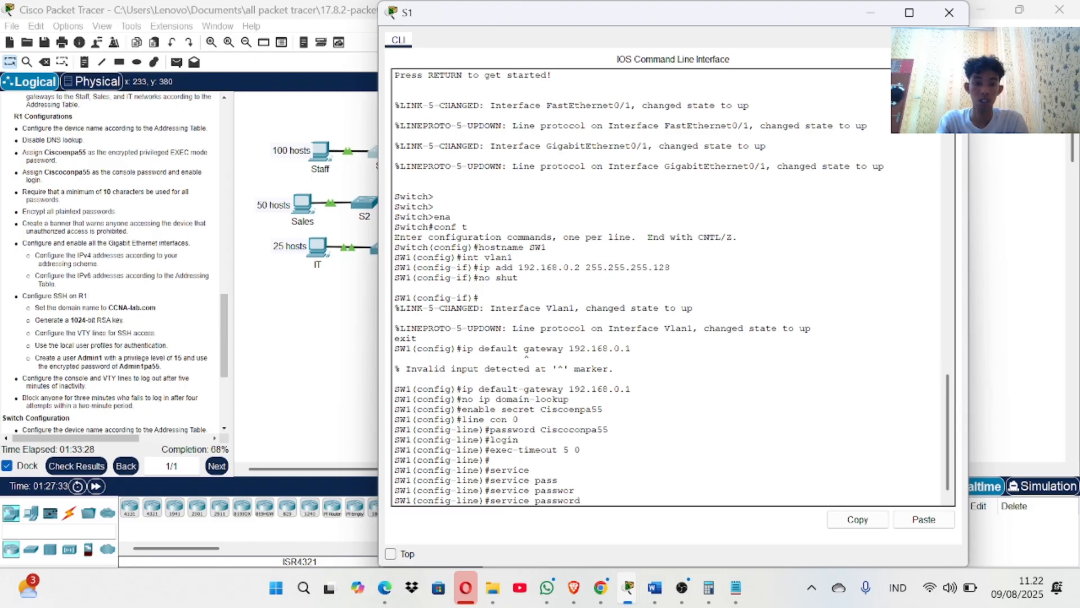
type("d")
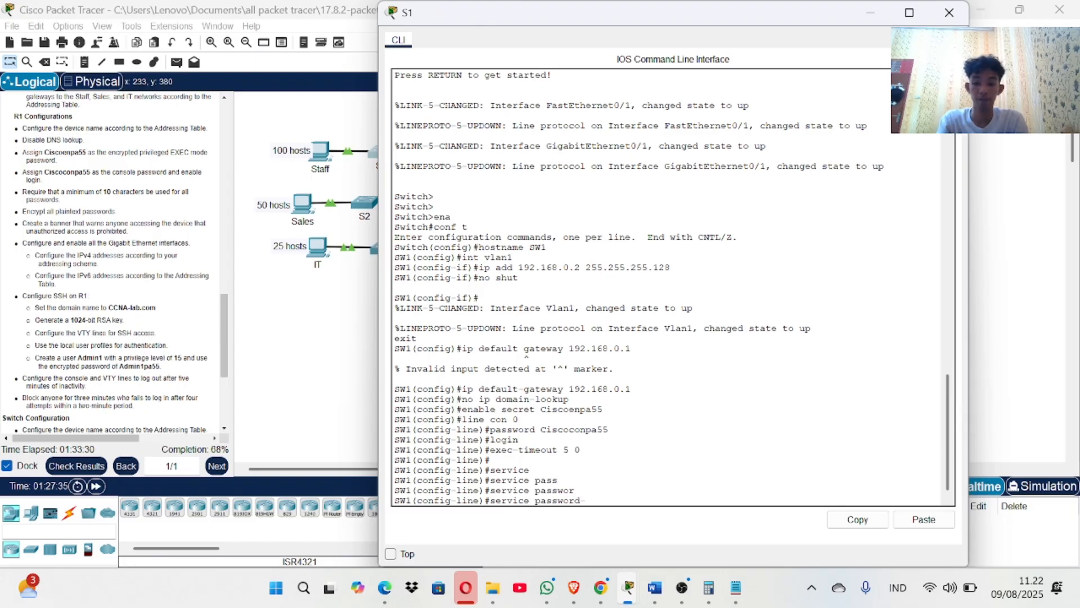
key("Tab")
key("Tab")
type("en")
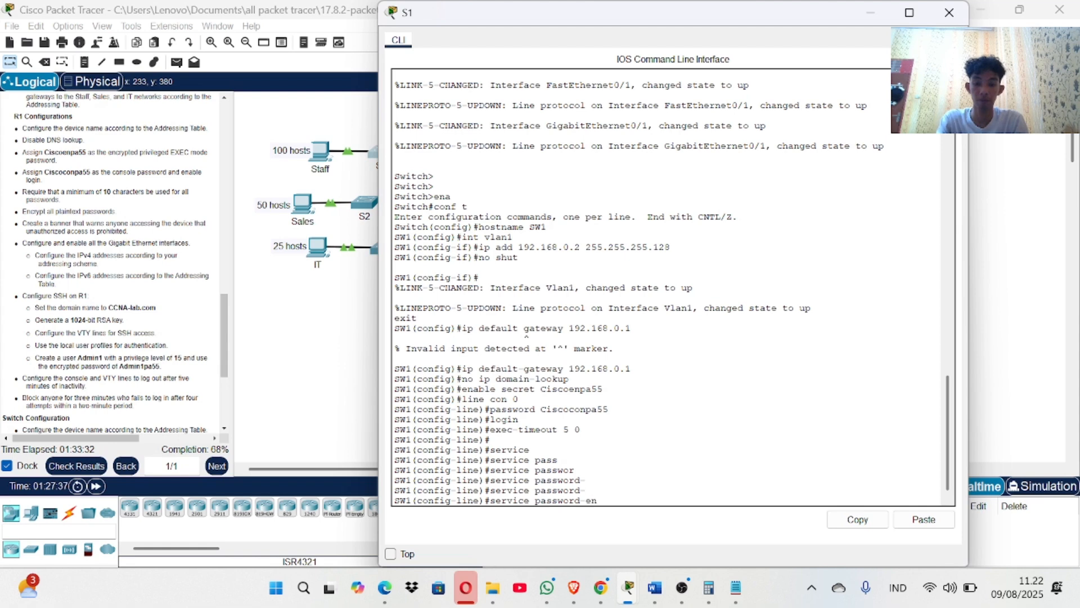
key("Tab")
type("cry")
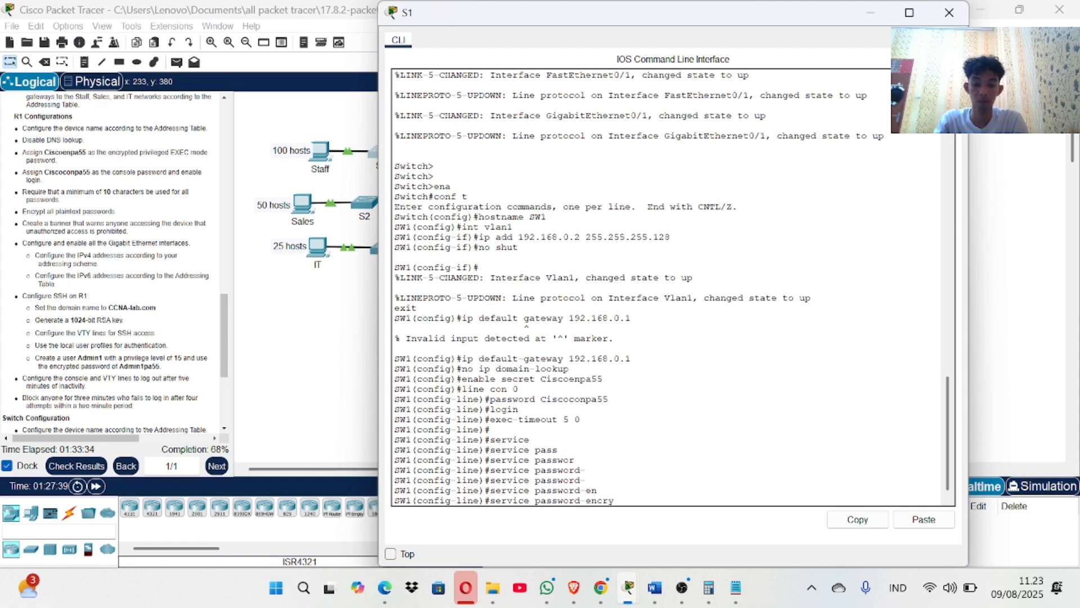
type("ption")
key("Return")
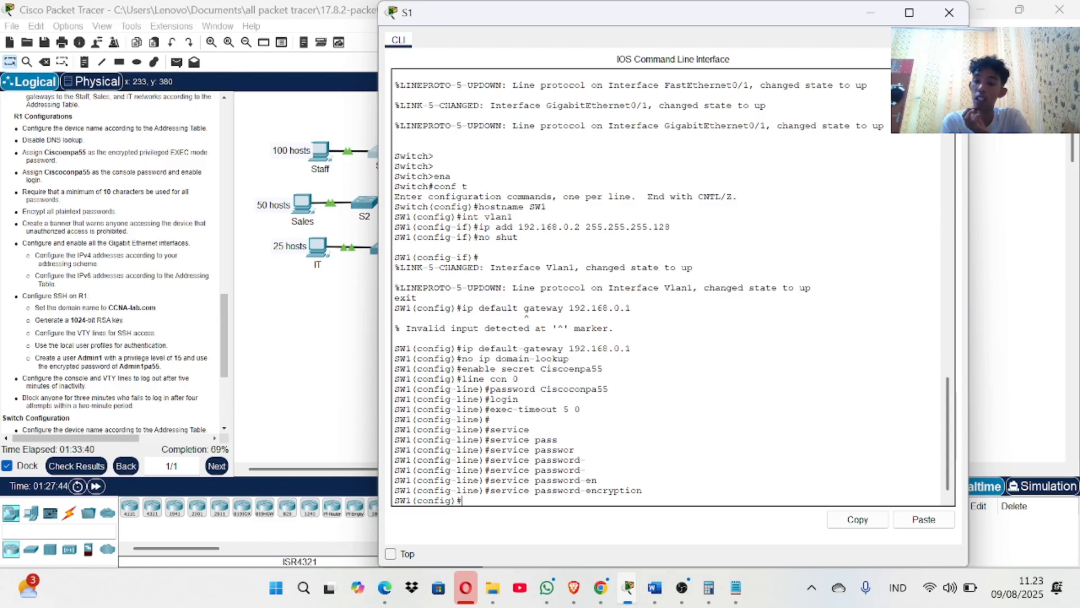
Set the IP domain name to CCNA-lab.com, correcting the CCMA typo.
type("ip")
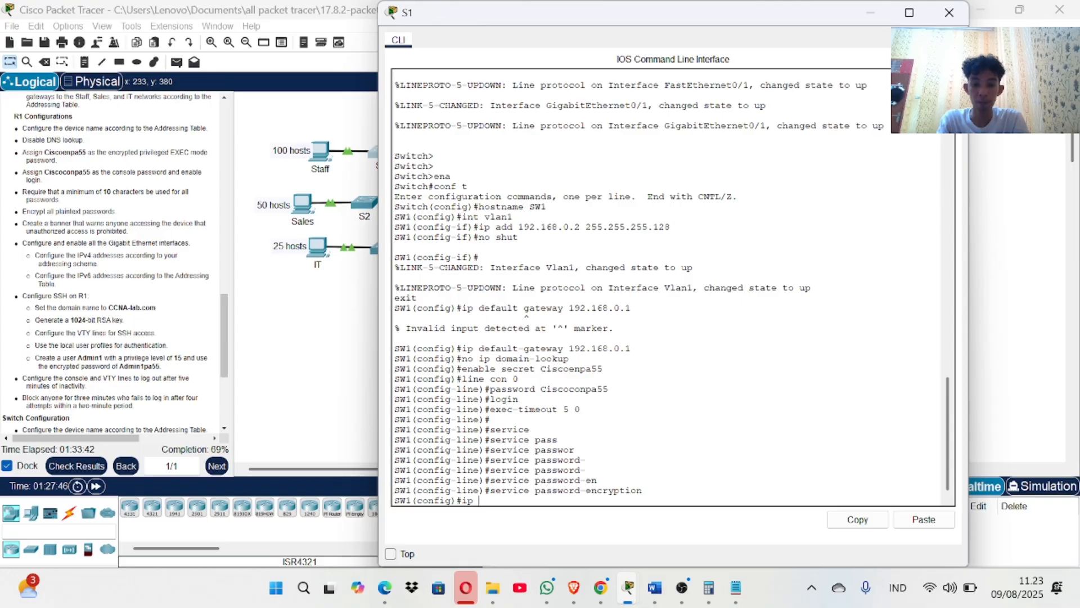
type(" domain")
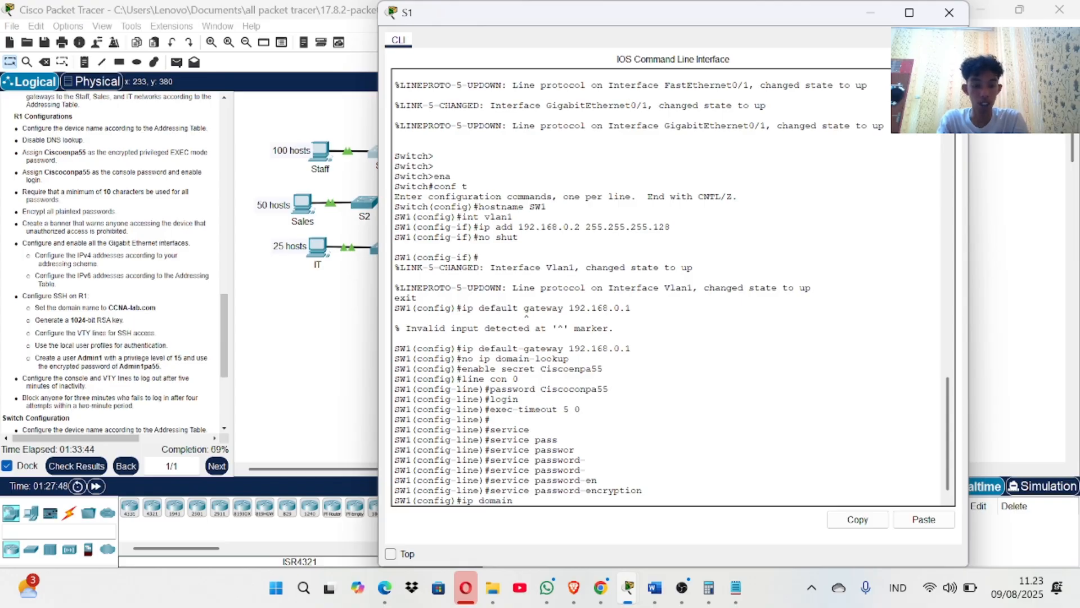
type("-name")
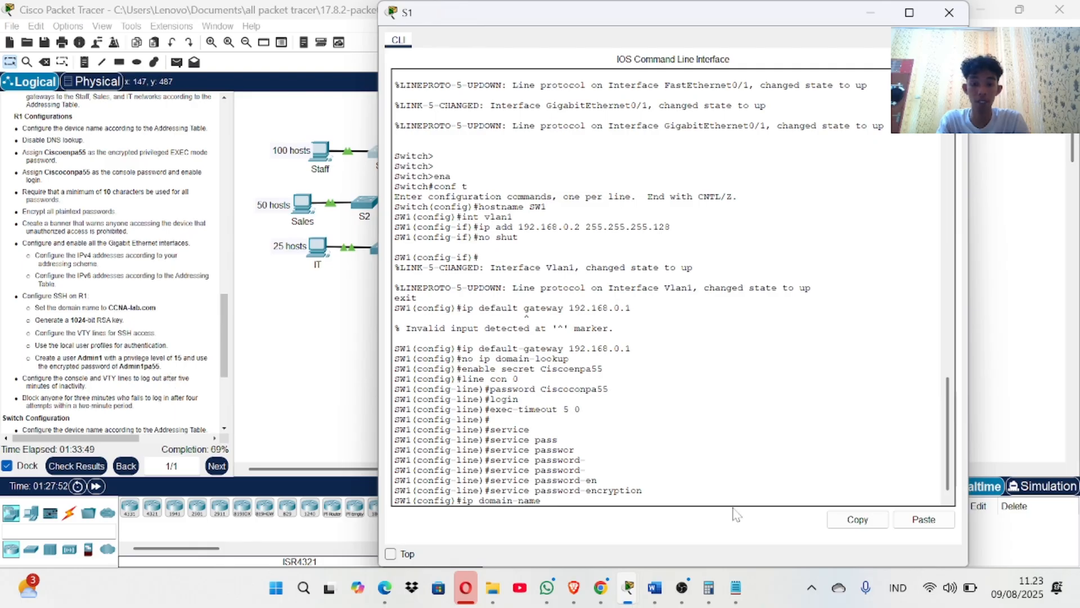
type(" CCMA")
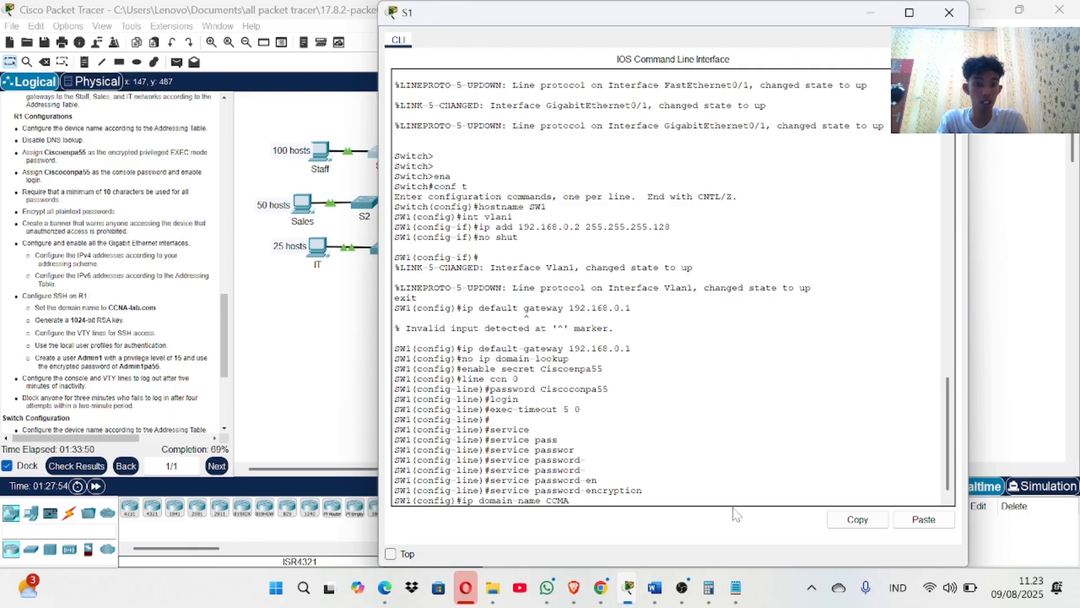
type("-lab.com")
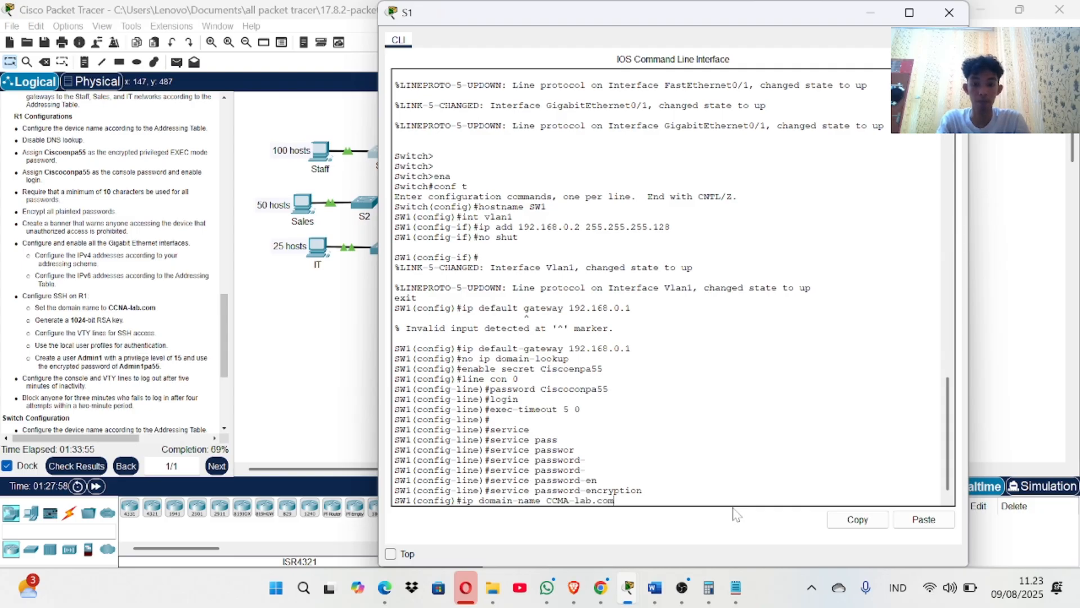
key("Left")
key("Left")
key("BackSpace")
type("N")
key("Return")
Generate a 1024-bit RSA key pair with 'crypto key generate rsa'.
type("crypt")
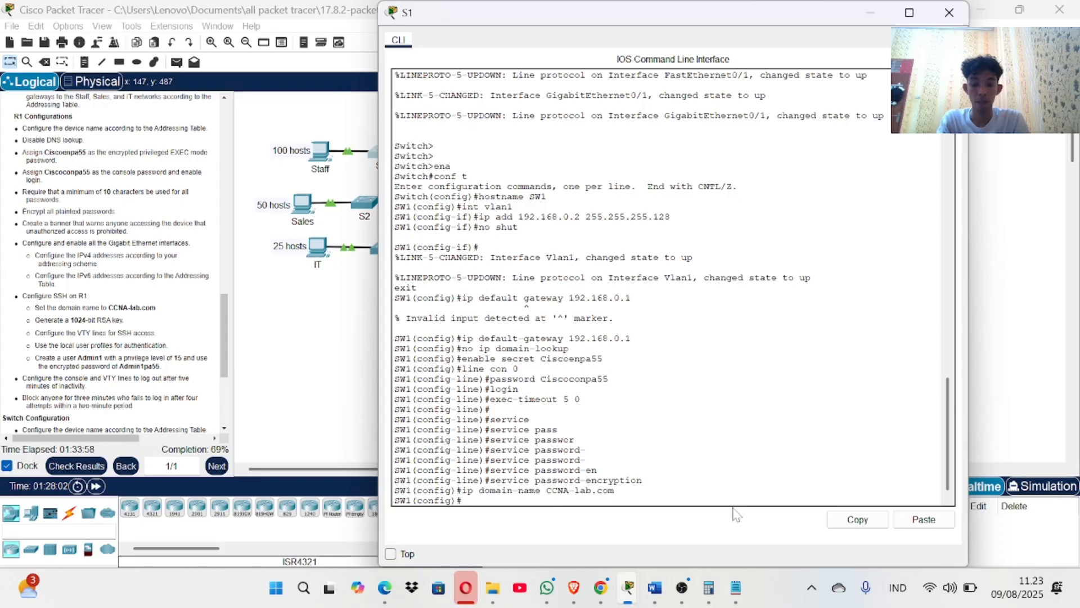
type("o")
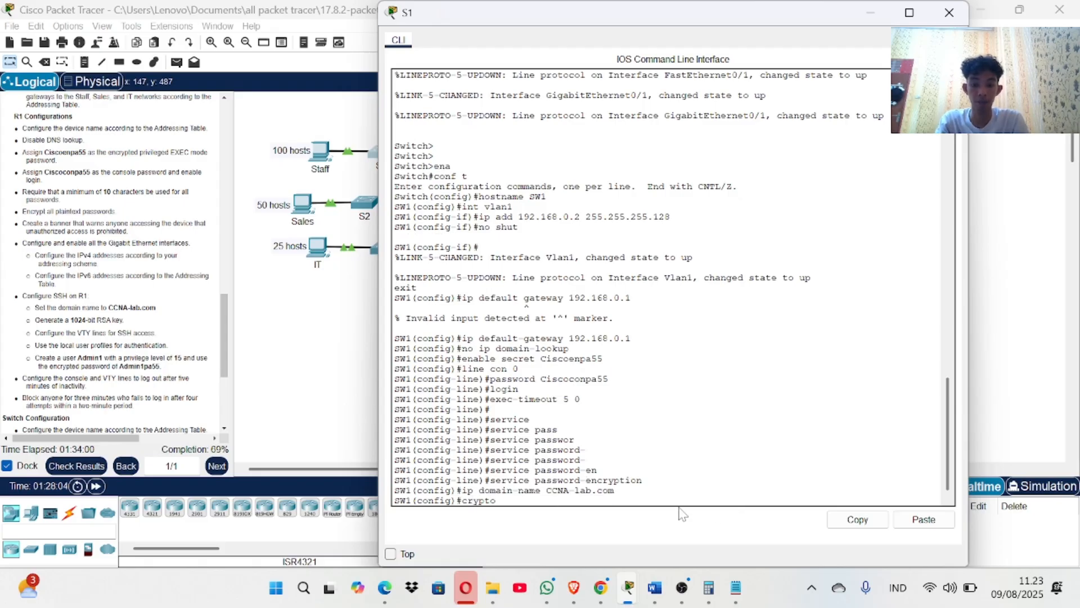
type(" key gener")
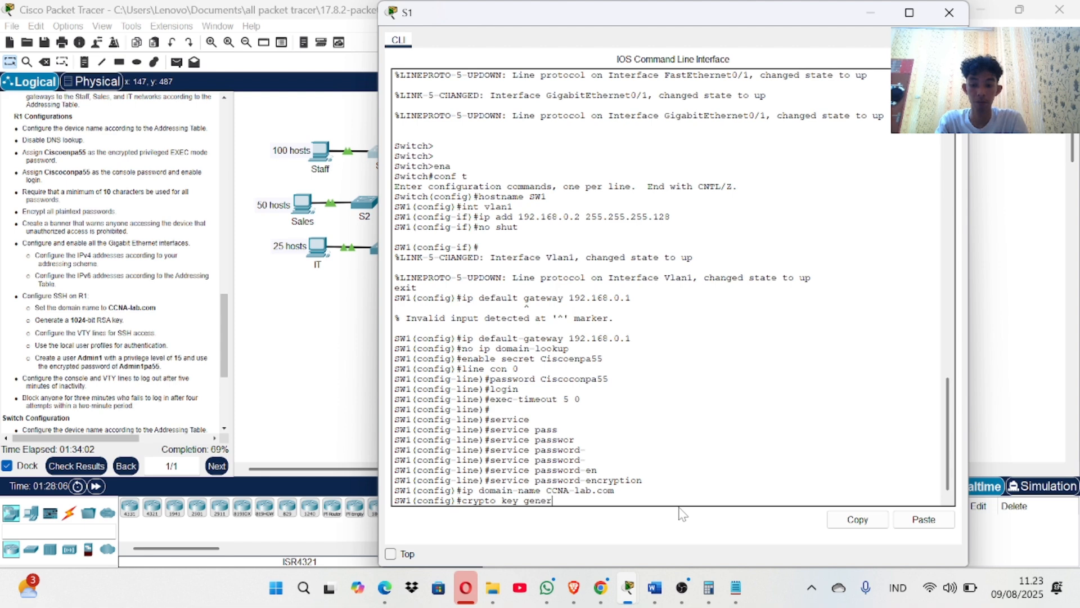
type("ate ")
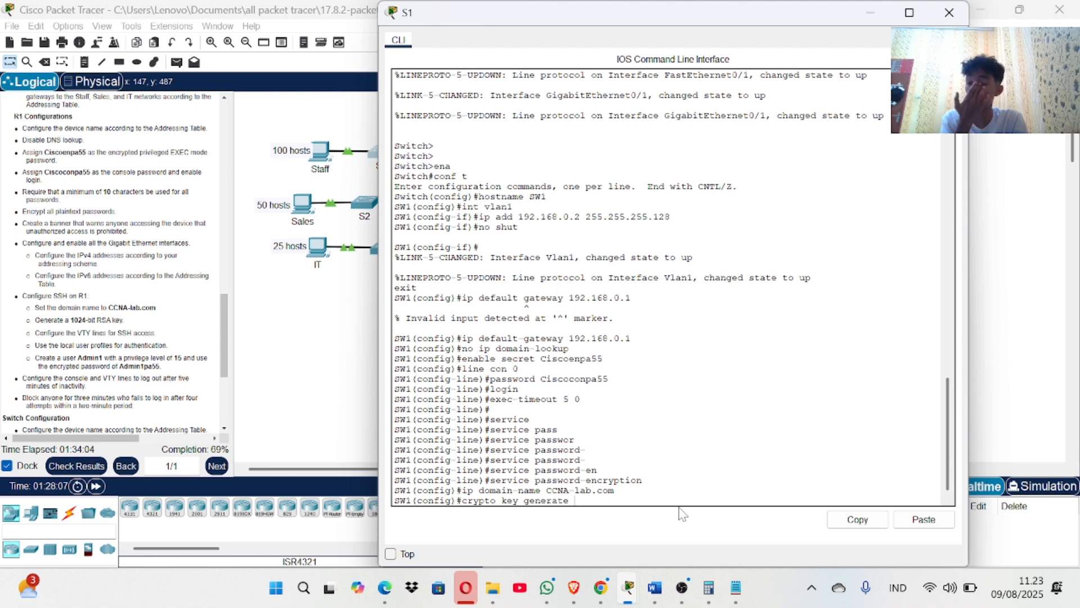
type("rsa")
key("Return")
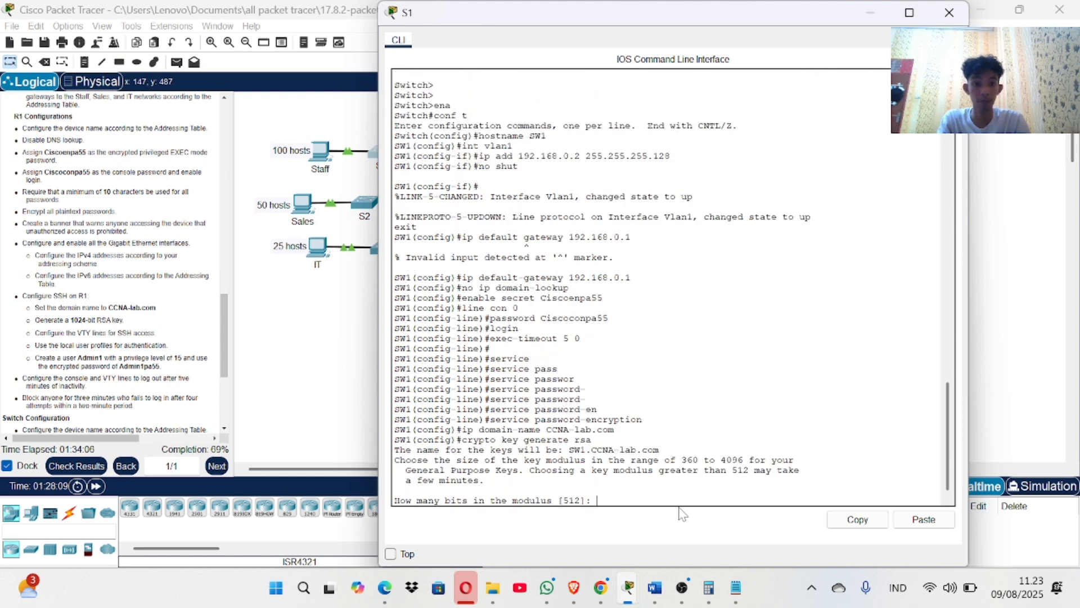
type("1024")
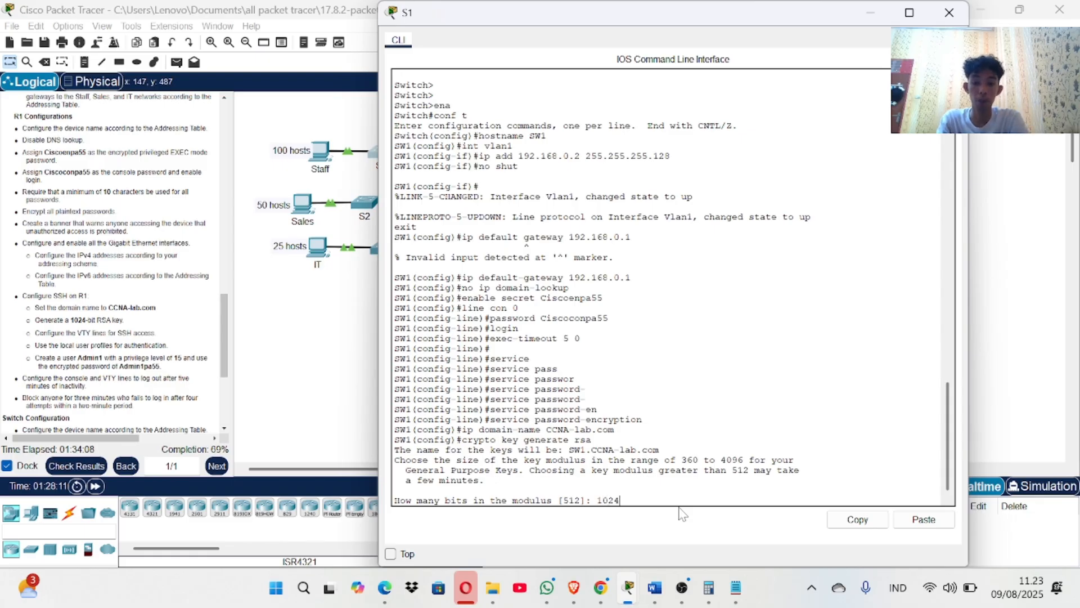
key("Return")
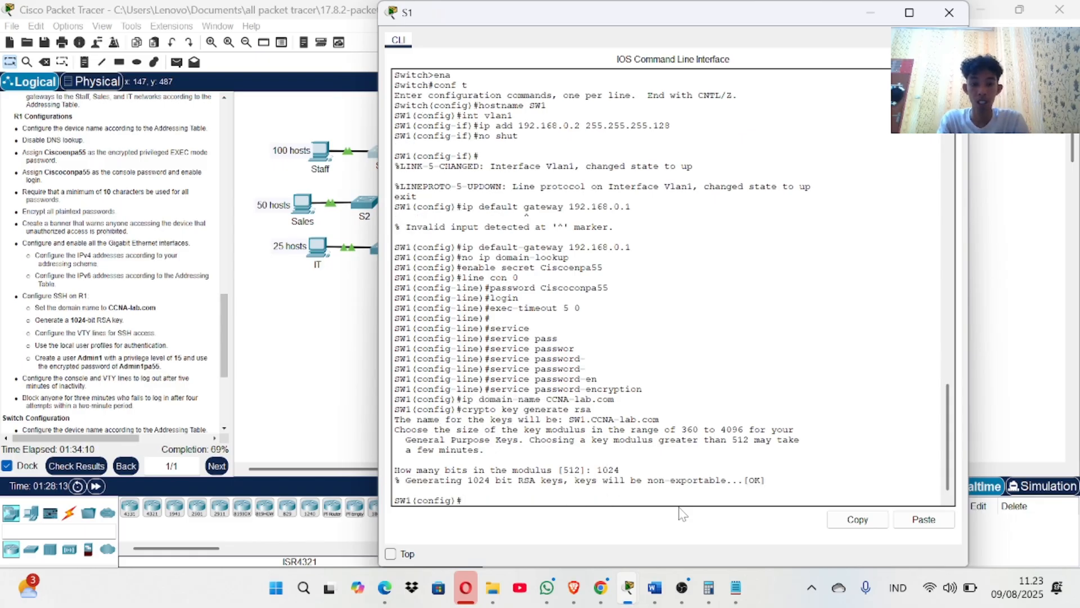
Create local user Admin1 with privilege 15 and a secret password.
type("uu")
type("ername A")
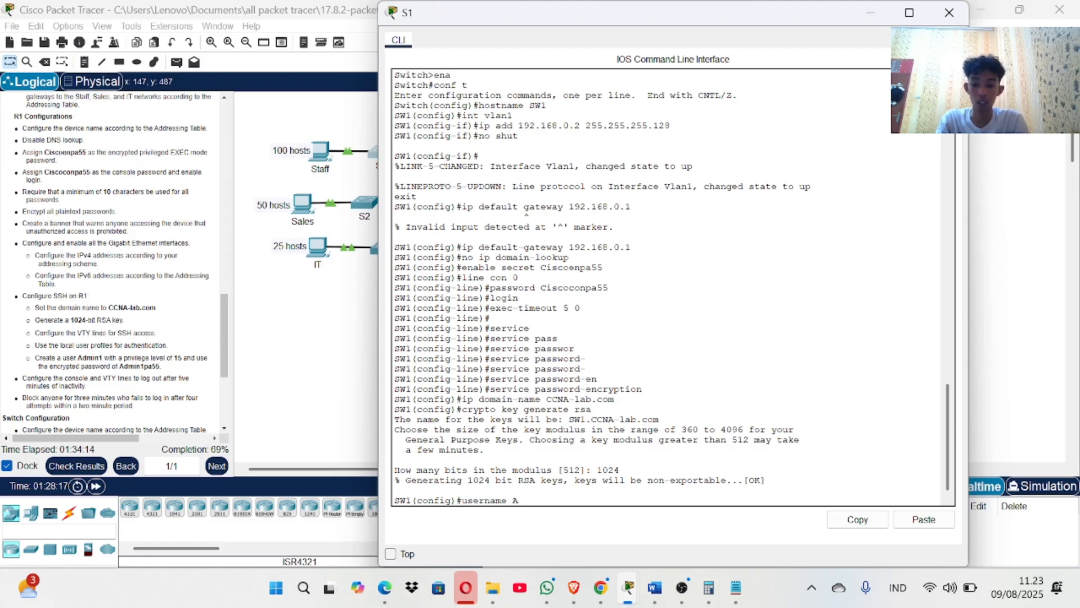
type("dmin1")
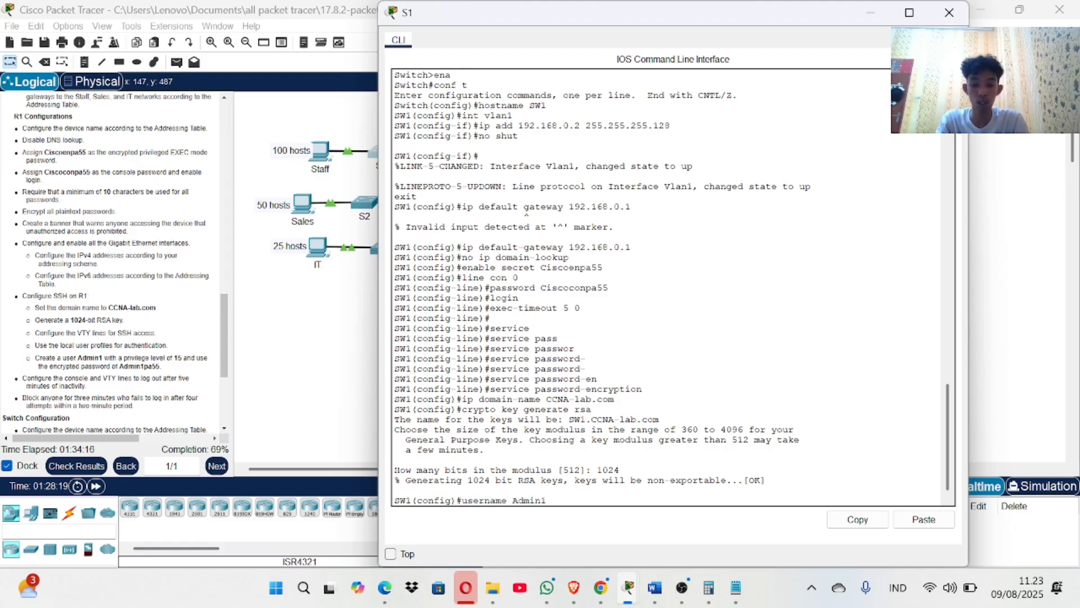
type(" privil")
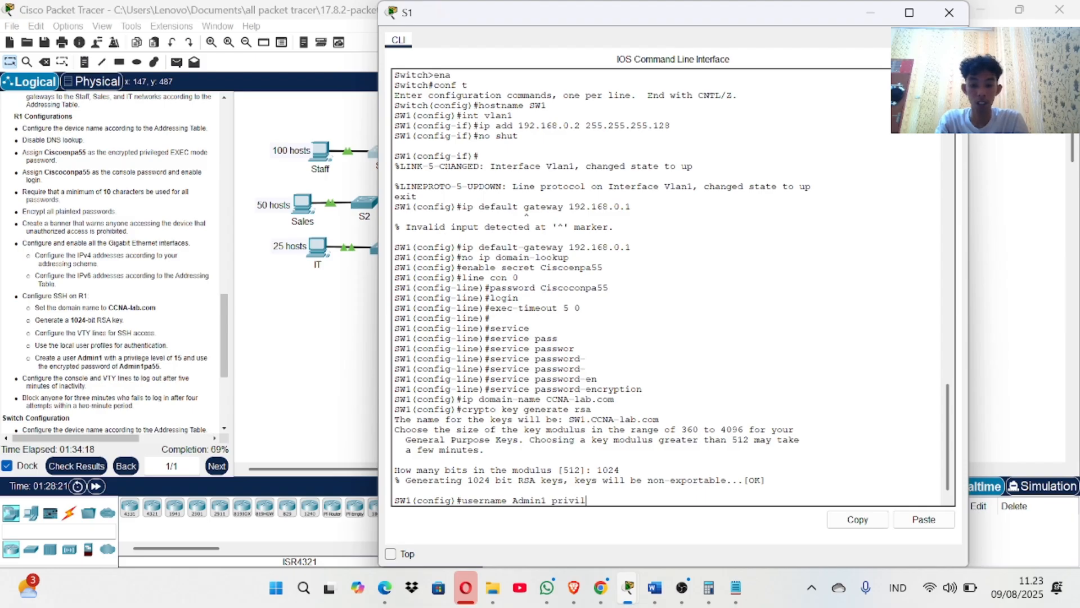
type("ege 15")
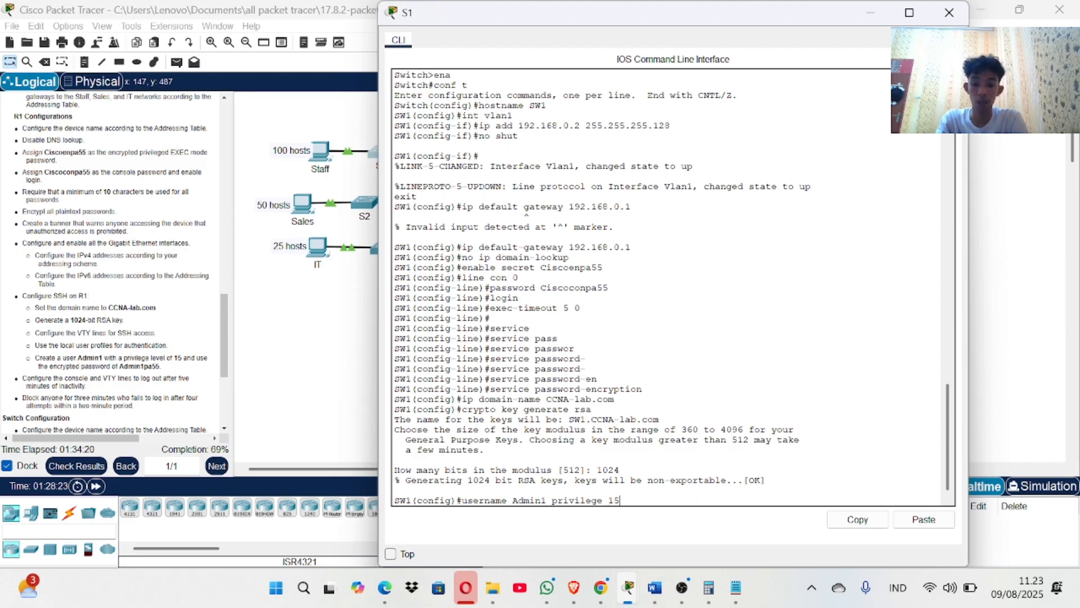
type(" secret A")
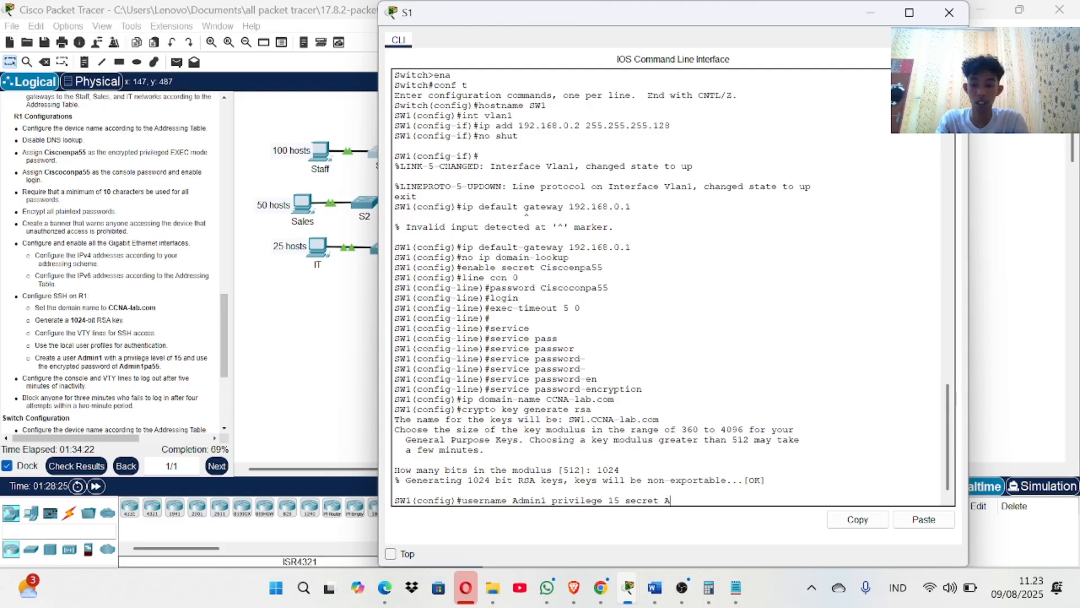
type("dmin1")
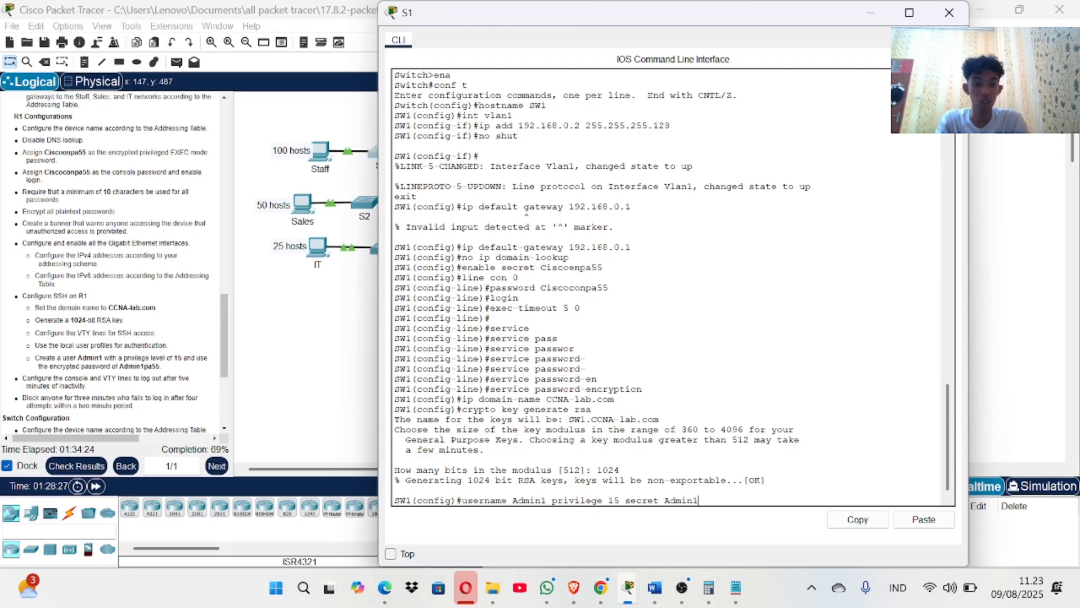
type("pa")
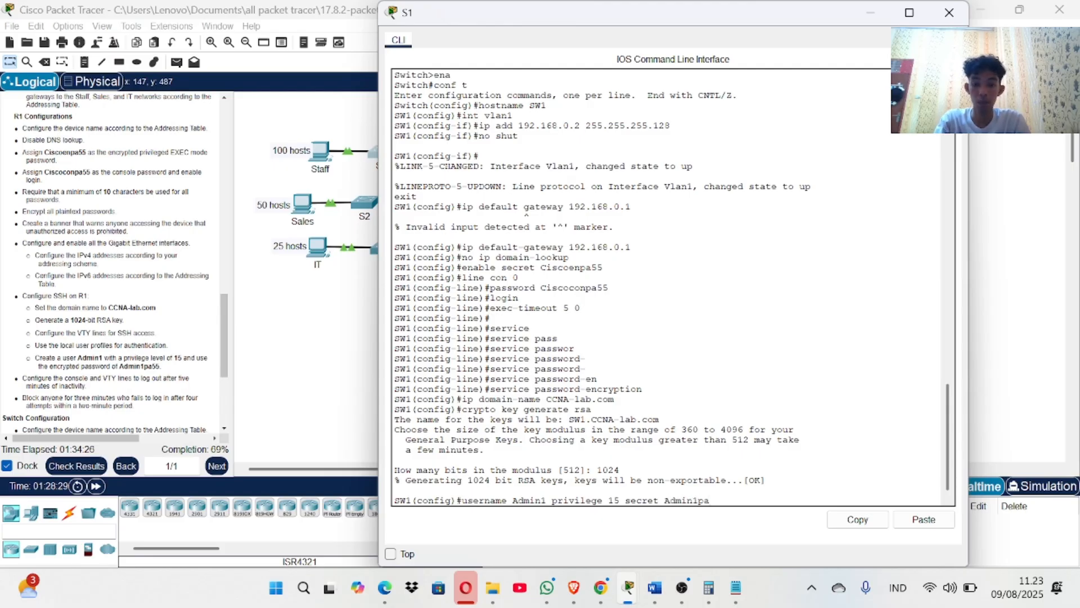
type("55")
key("Return")
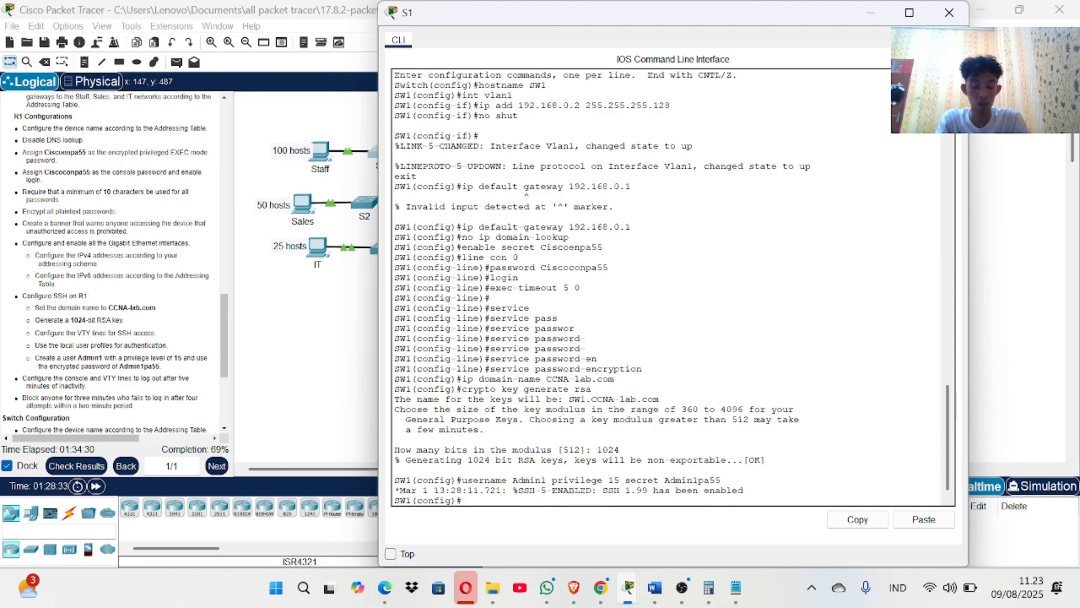
type("line vty")
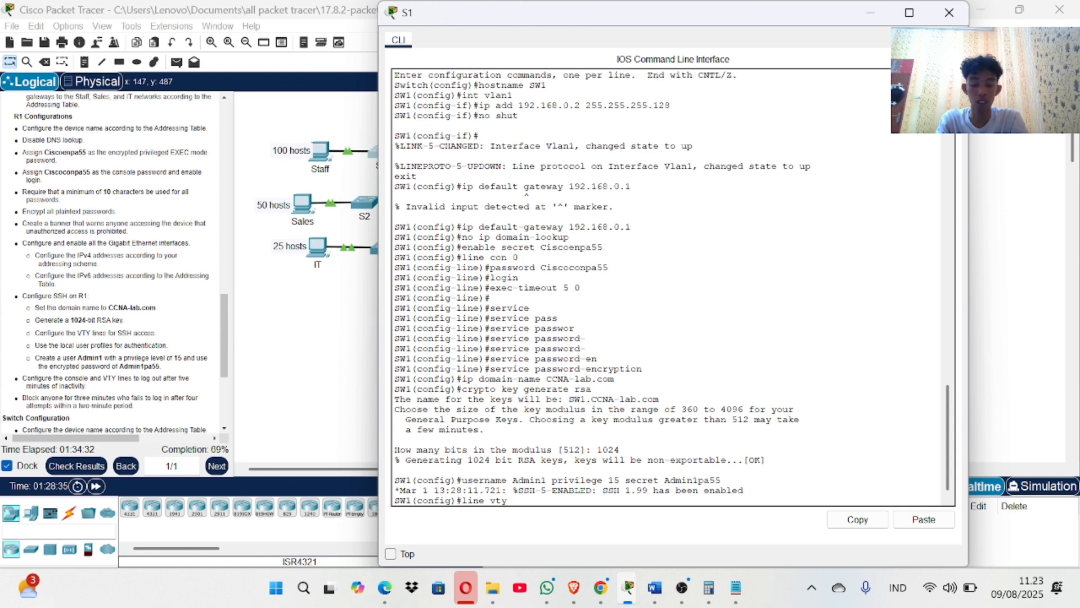
type(" 0")
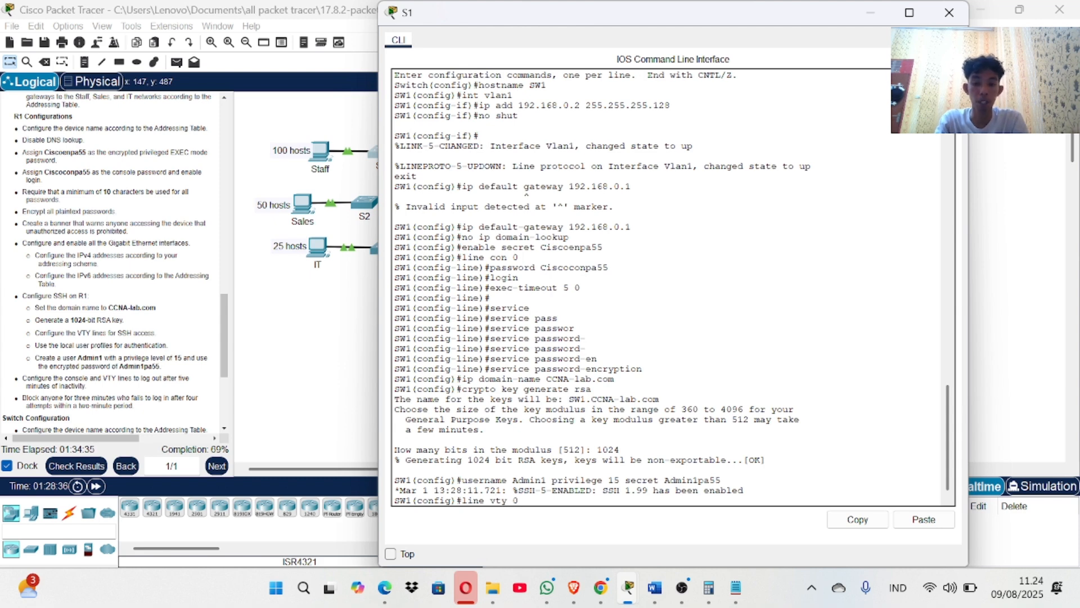
type(" 4")
On VTY lines 0–4, try SSH-only transport, set login local and exec-timeout 5 0, then exit.
key("Return")
type("tra")
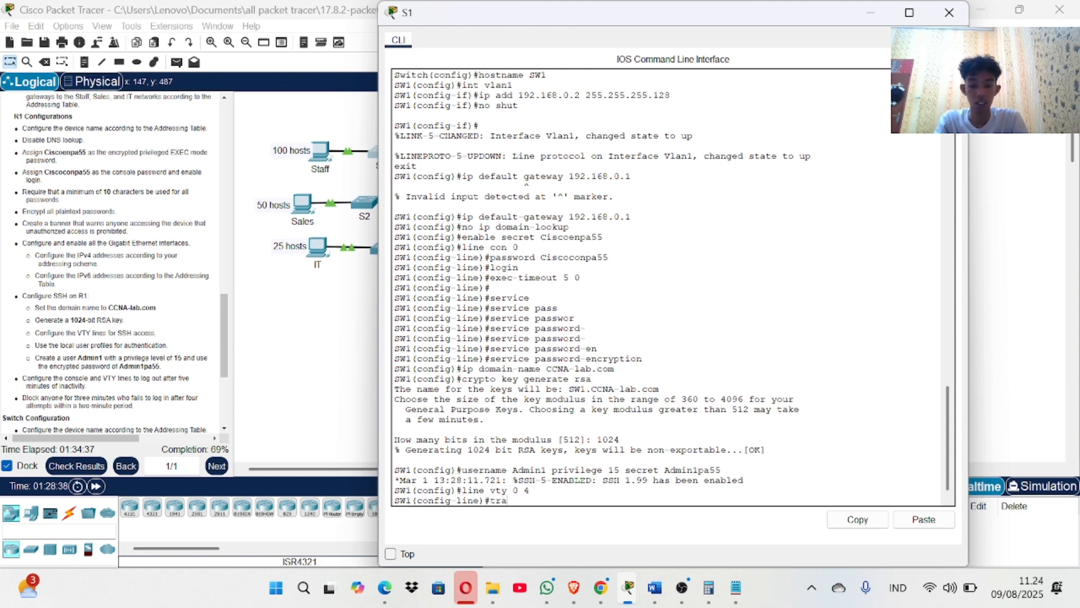
type("nsport input shh")
key("Return")
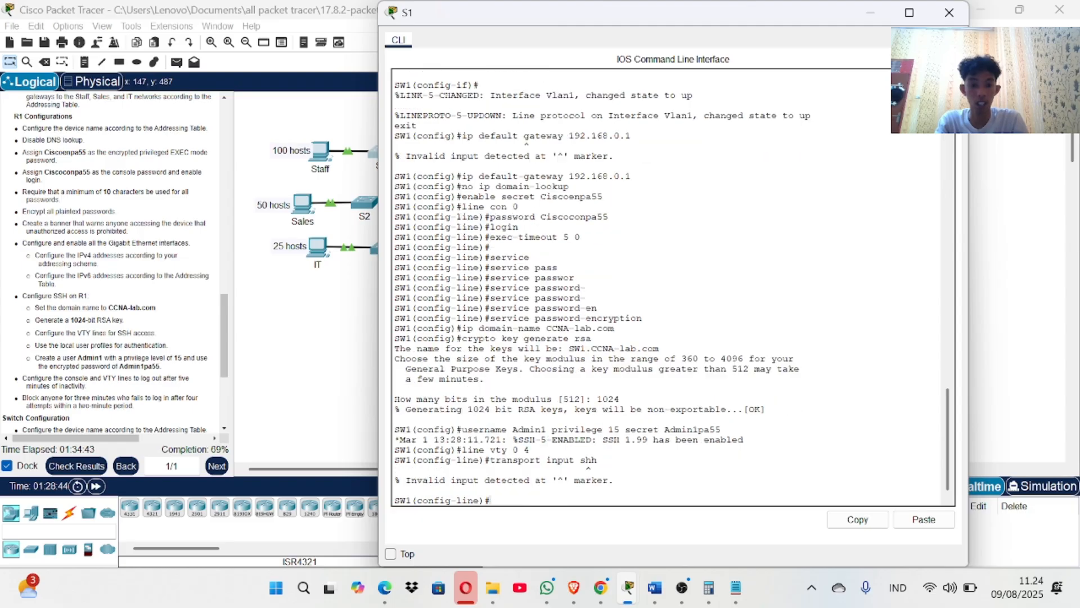
type("login local")
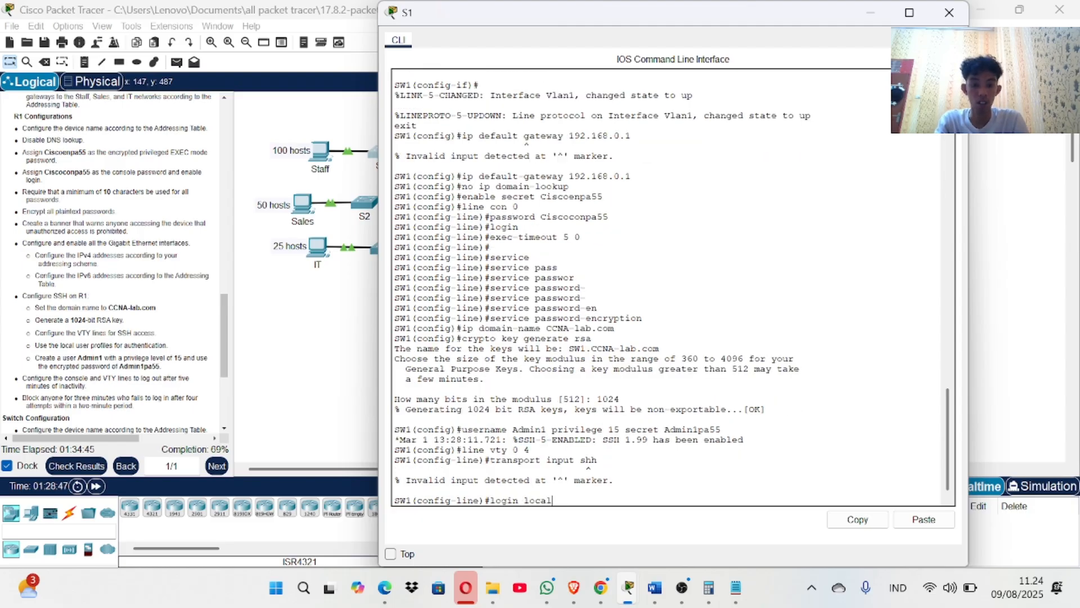
key("Return")
type("e")
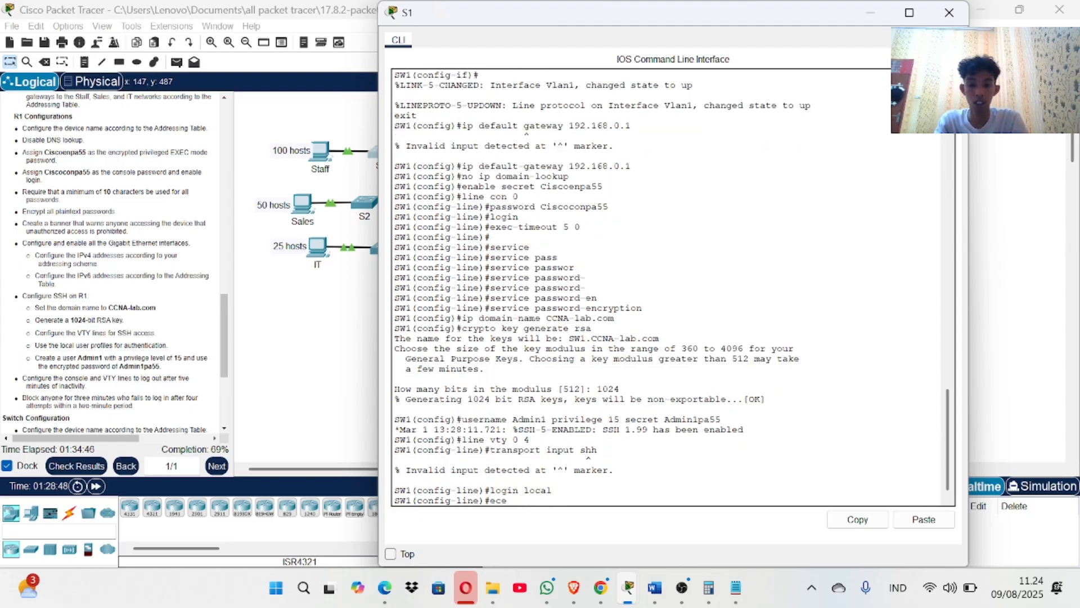
type("xec")
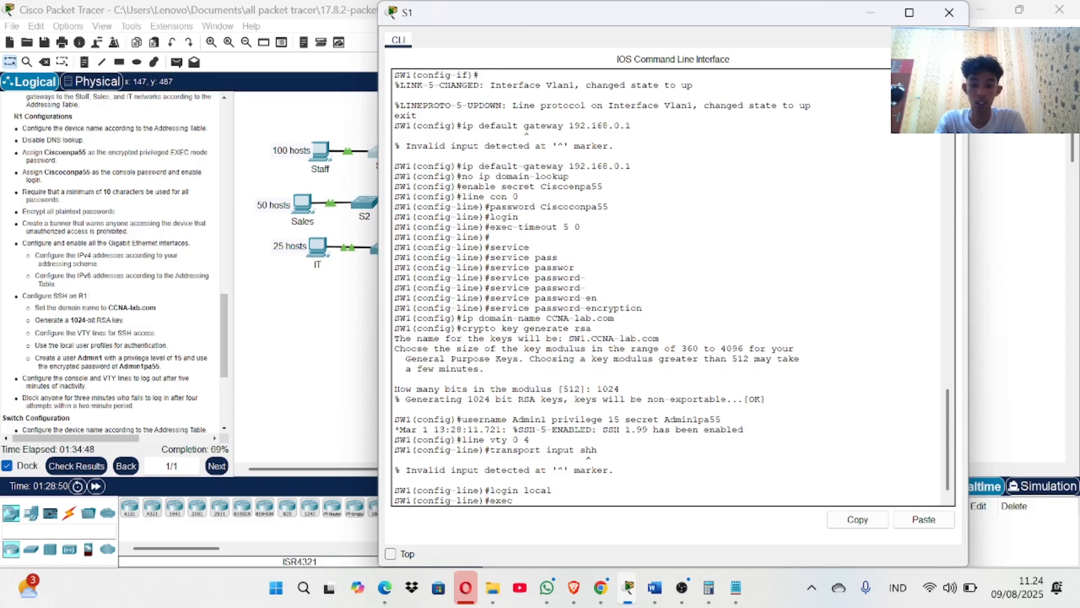
type("0")
type("to")
key("BackSpace")
type("ime")
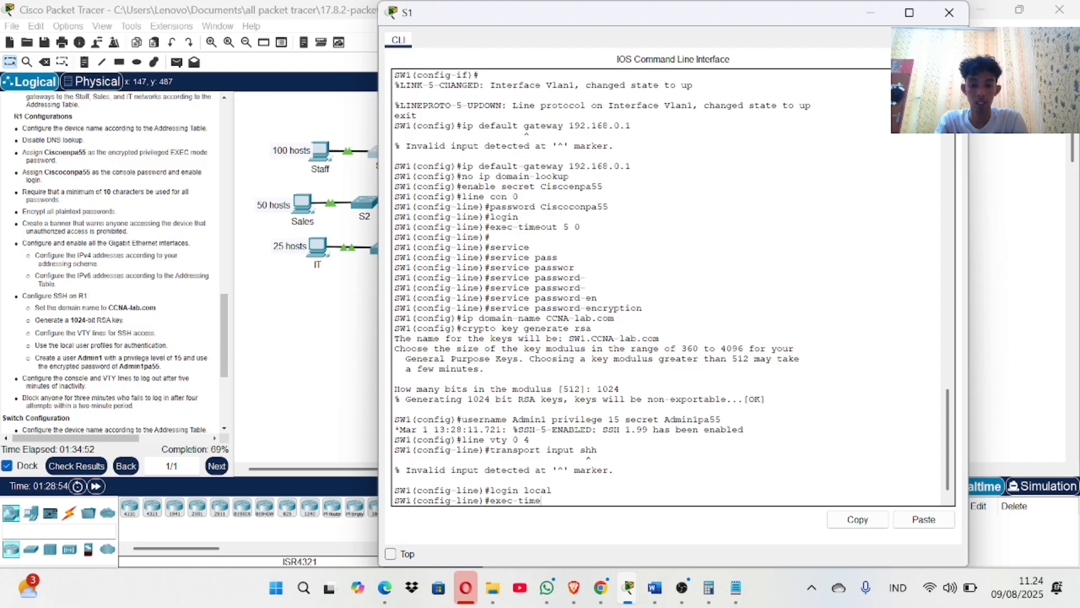
type("out 5")
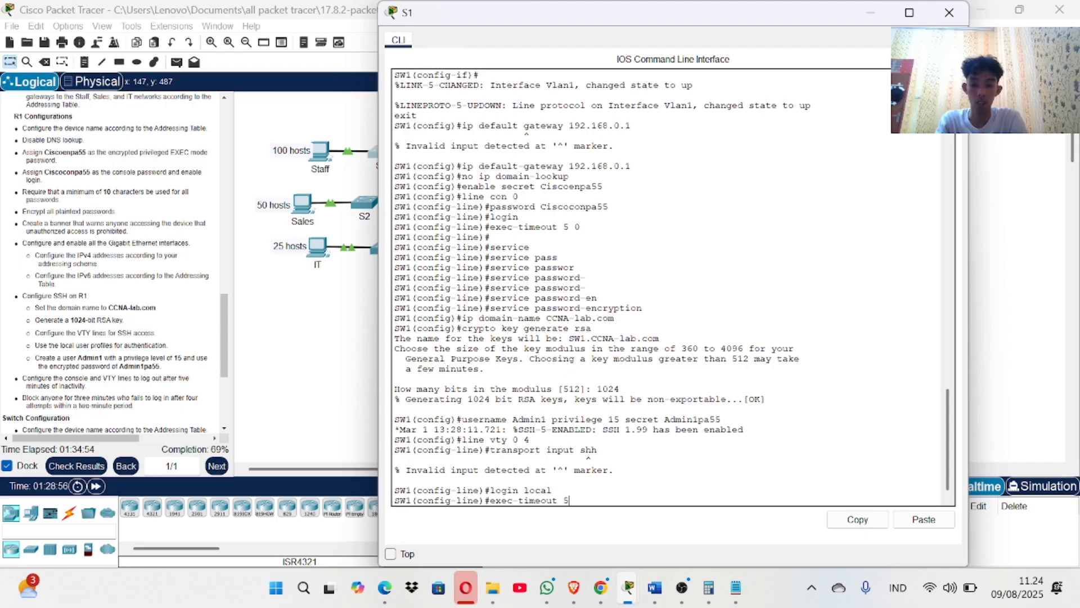
type(" 0")
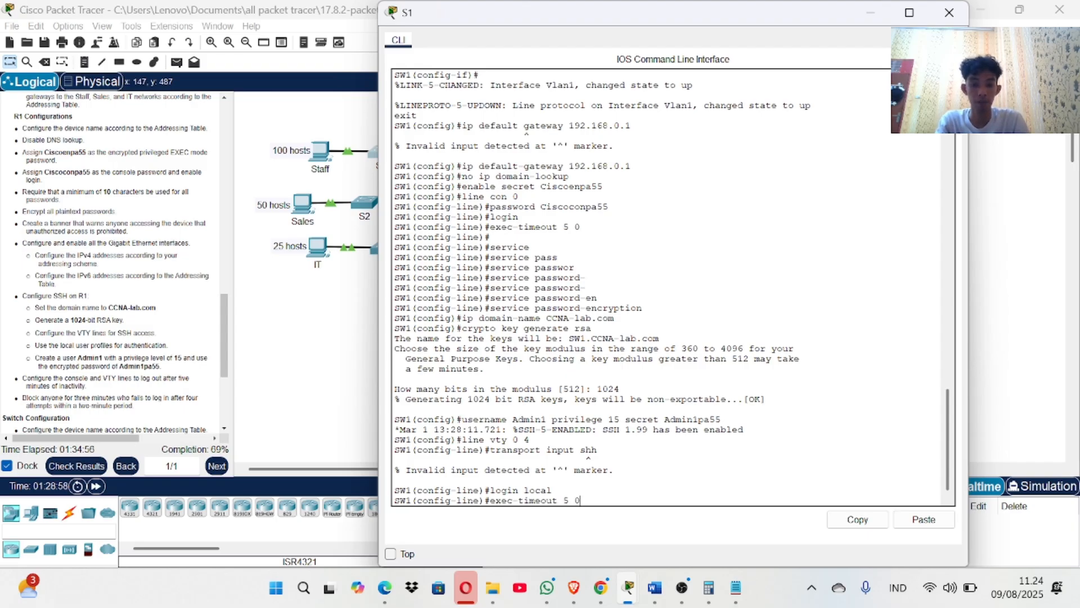
key("Return")
type("exi")
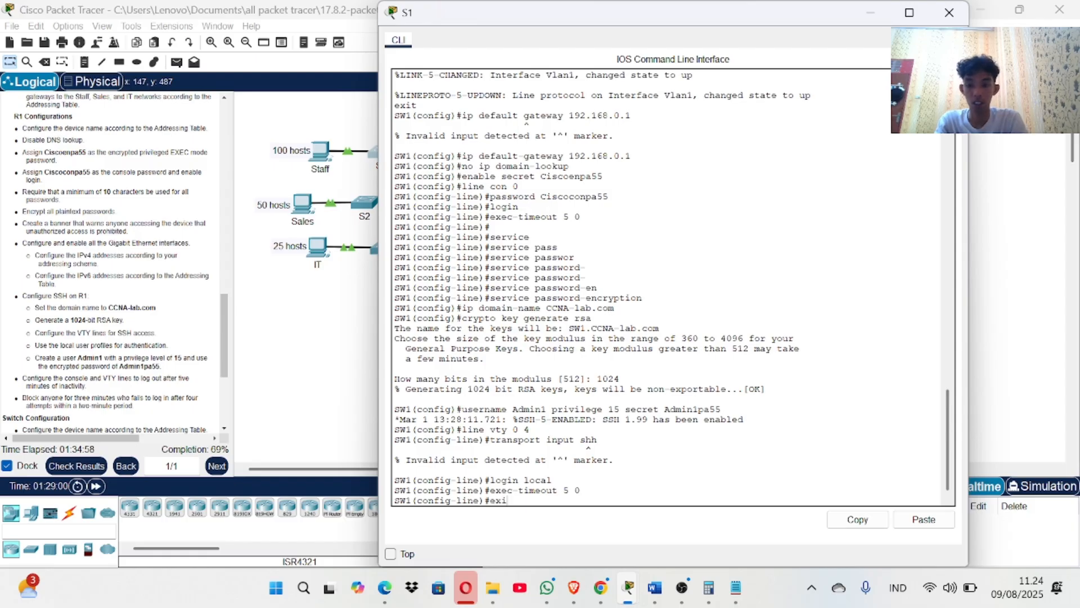
type("t")
key("Return")
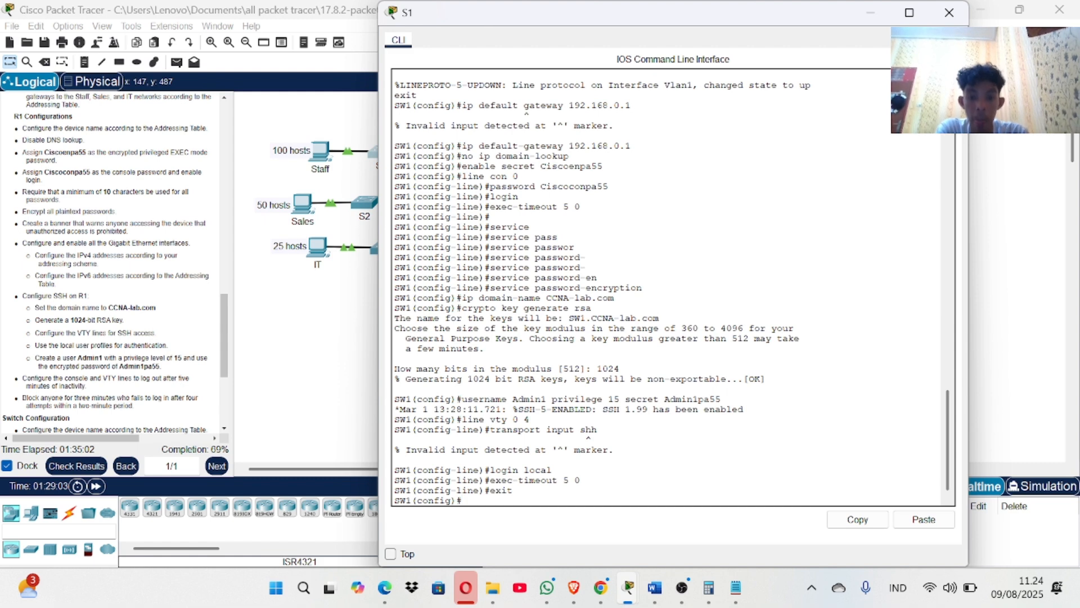
Retry 'transport input ssh' and 'login local' in global configuration, where both are rejected.
key("Up")
key("Up")
key("Up")
key("Up")
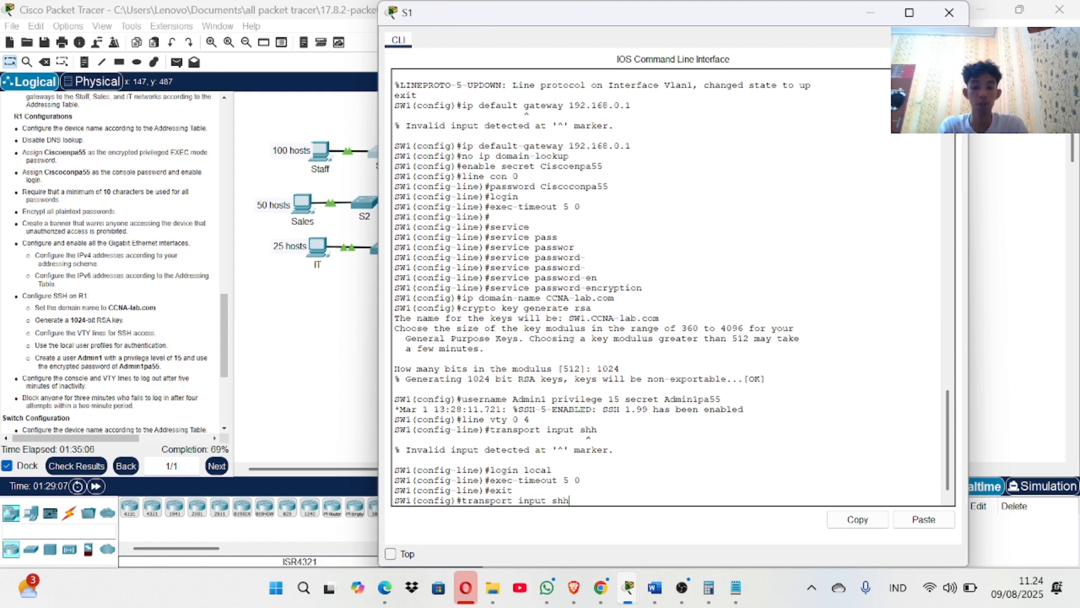
type("s")
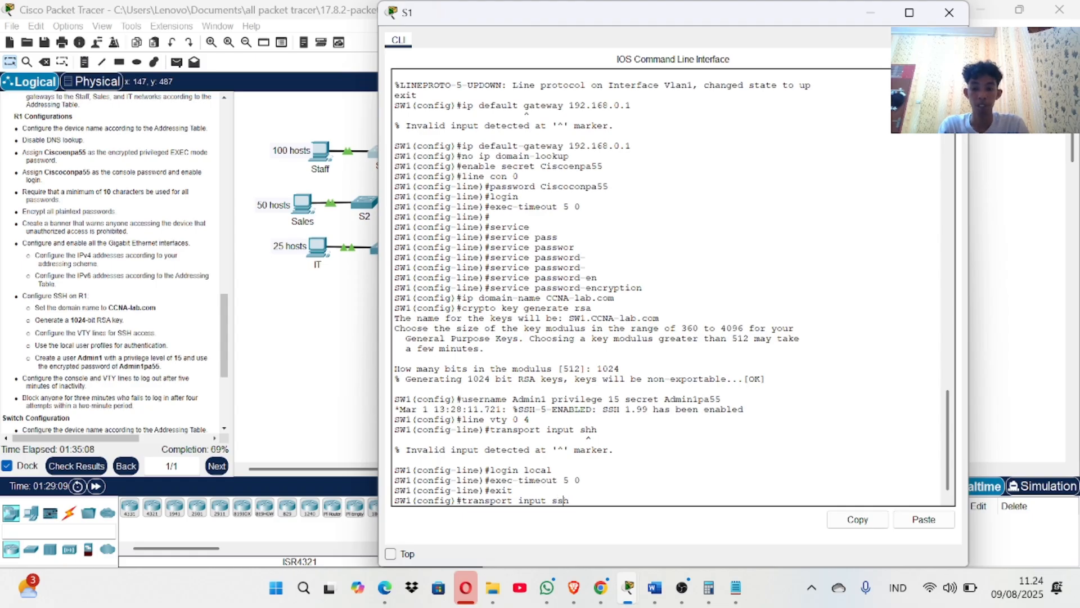
key("Return")
type("login local")
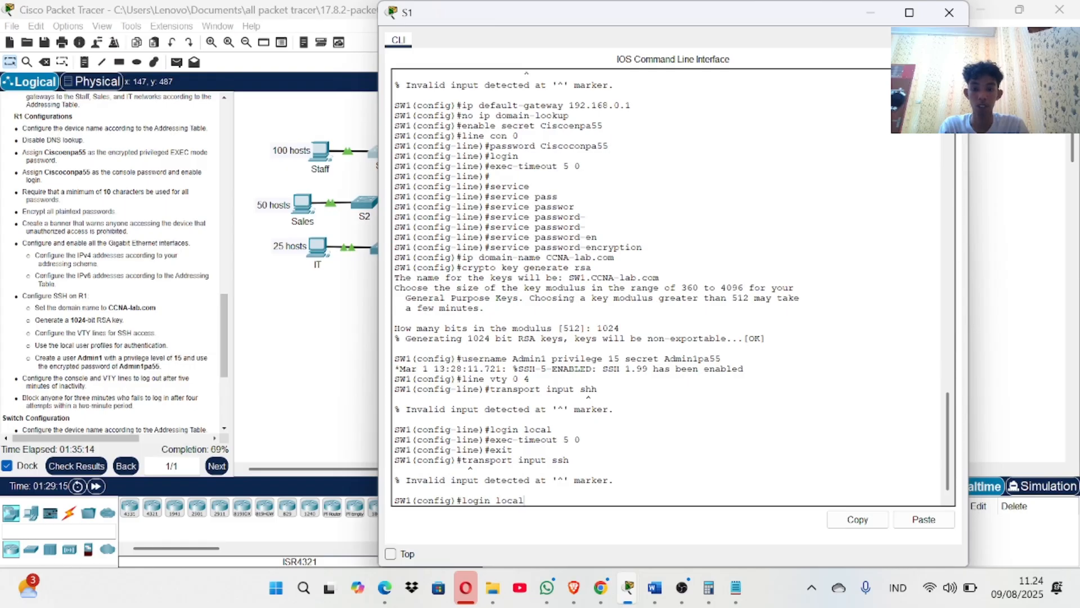
key("Return")
key("Up")
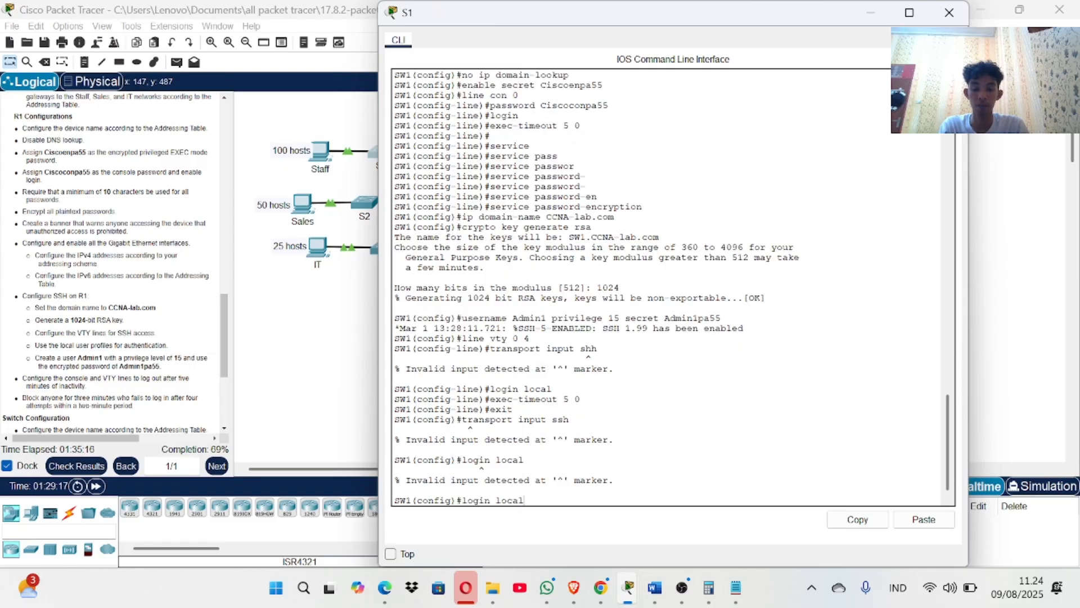
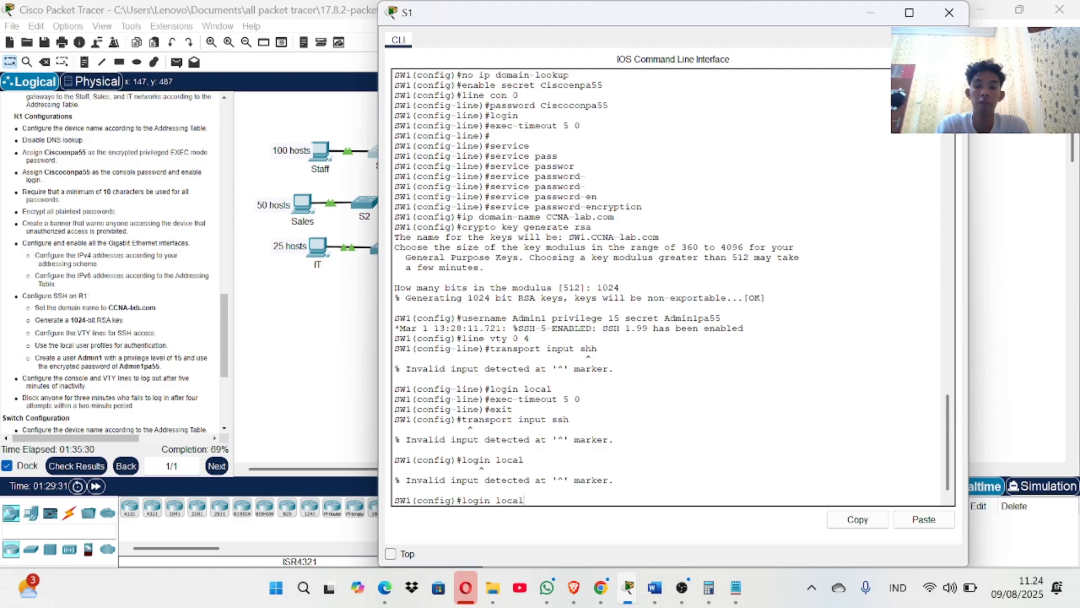
On S1, enter VTY lines 0–4 and allow only SSH with transport input ssh.
type("line")
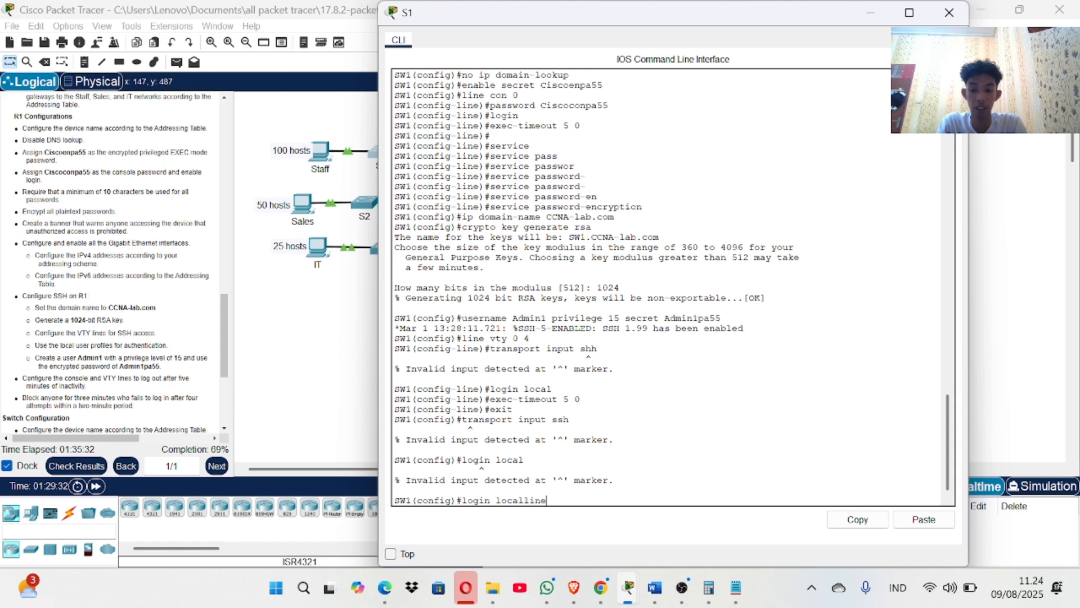
key("BackSpace")
key("BackSpace")
key("BackSpace")
key("BackSpace")
key("BackSpace")
key("BackSpace")
key("BackSpace")
key("BackSpace")
key("BackSpace")
key("BackSpace")
key("BackSpace")
key("BackSpace")
key("BackSpace")
key("BackSpace")
key("BackSpace")
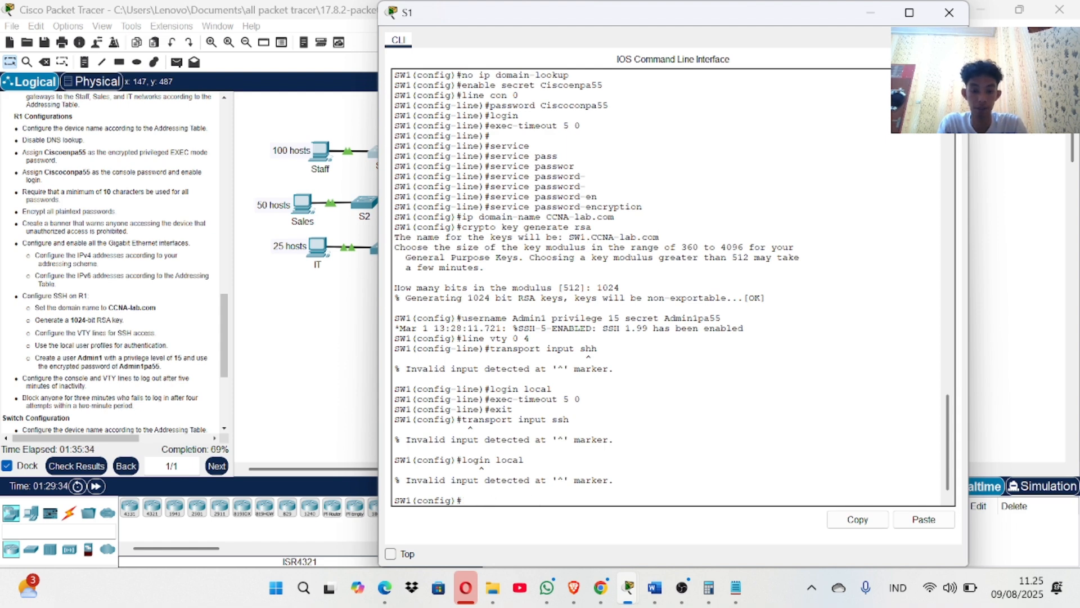
key("Up")
key("Up")
key("Up")
key("Up")
key("Up")
key("Up")
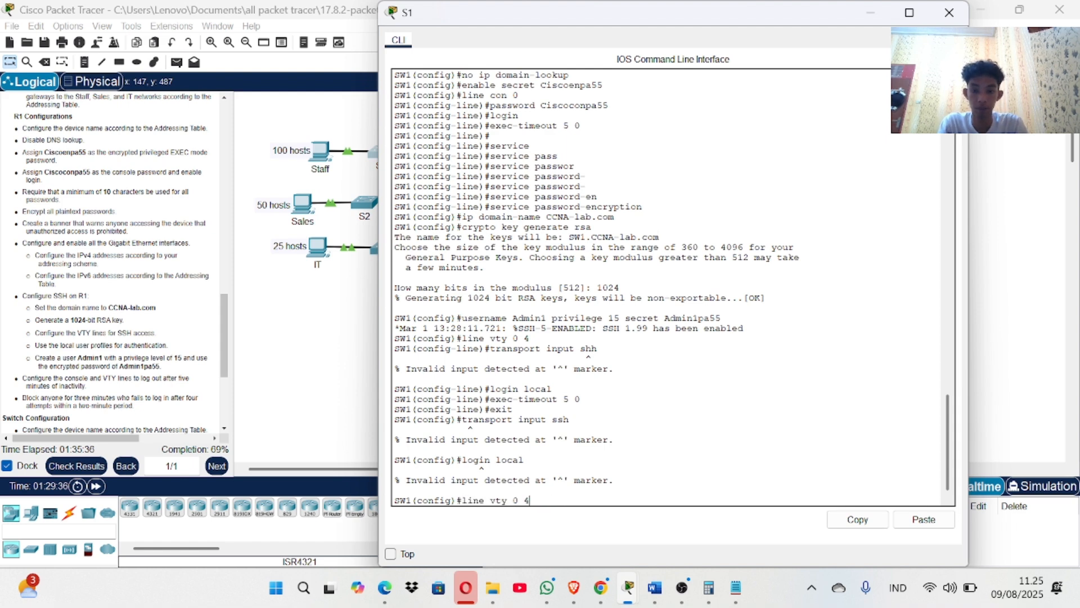
key("Return")
key("Up")
key("Up")
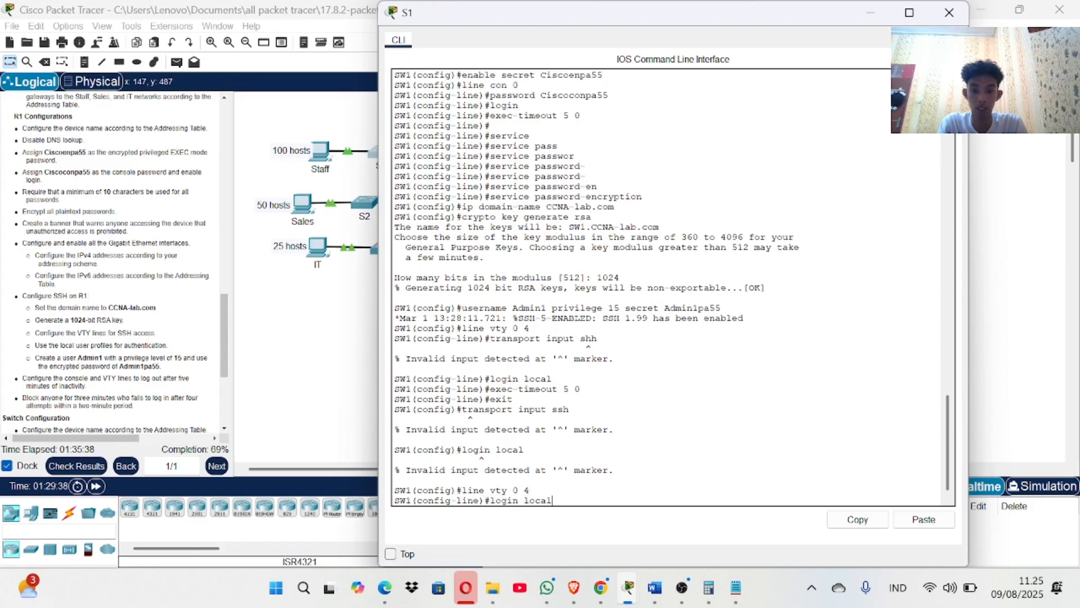
Set login local and exec-timeout 5 0 on the VTY lines, exit, and check results.
key("Up")
key("Return")
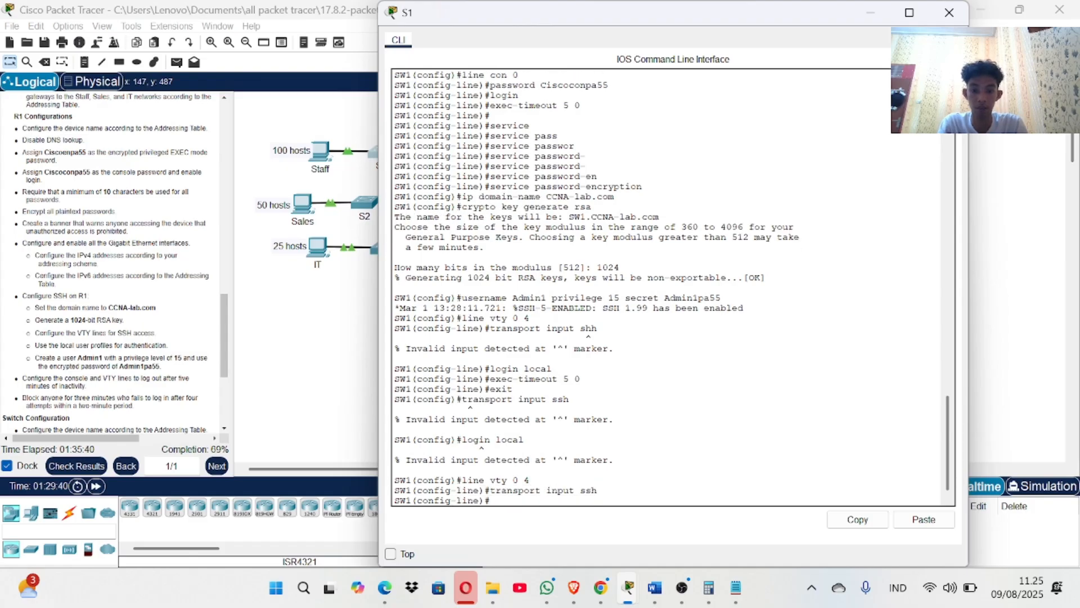
key("Up")
key("Up")
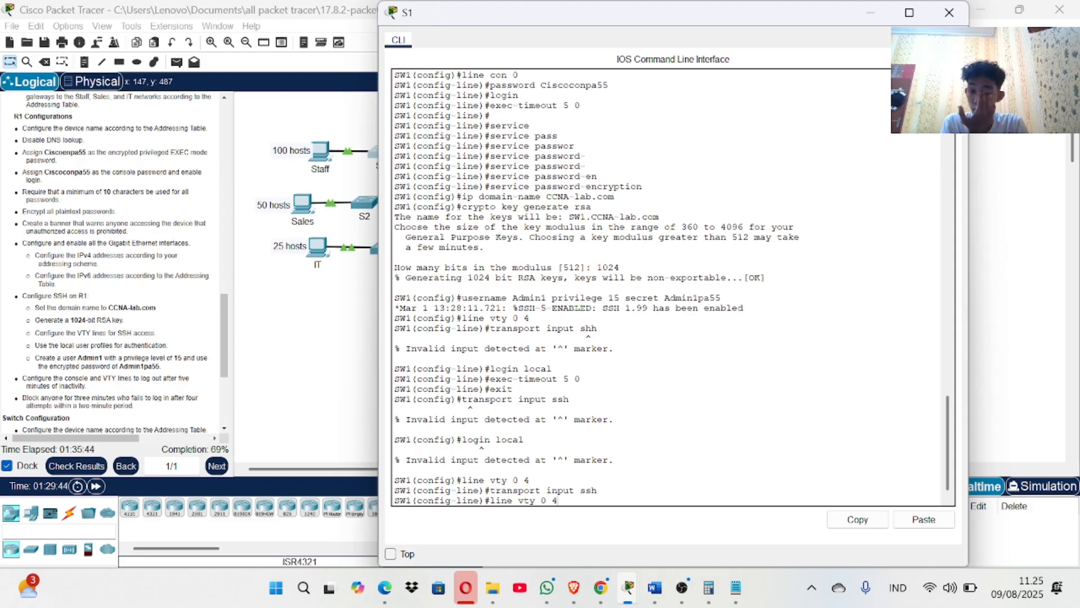
key("Up")
key("Return")
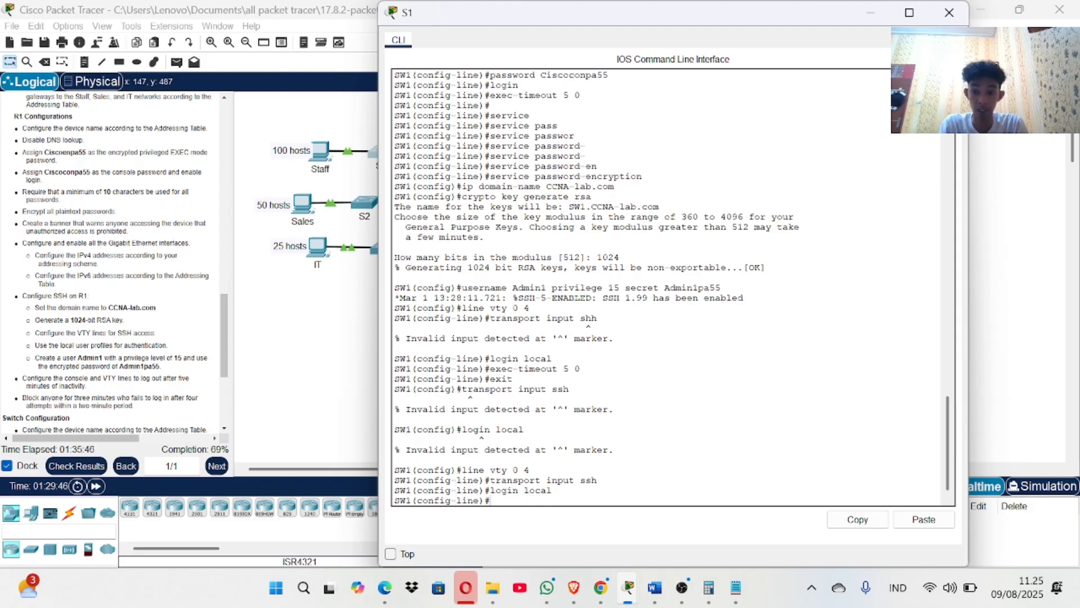
key("Up")
key("Up")
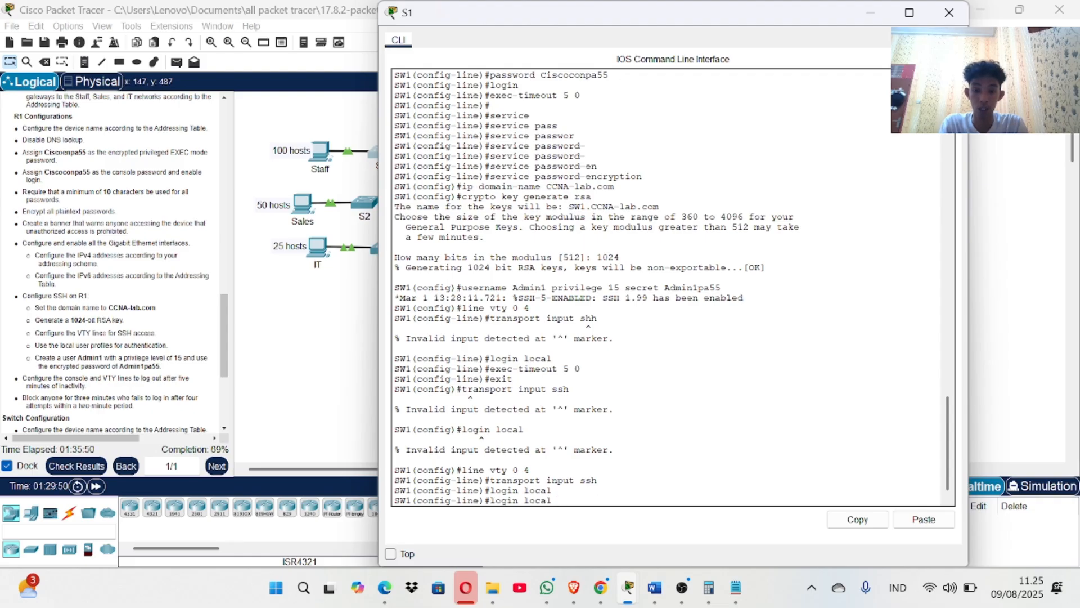
key("Up")
key("Up")
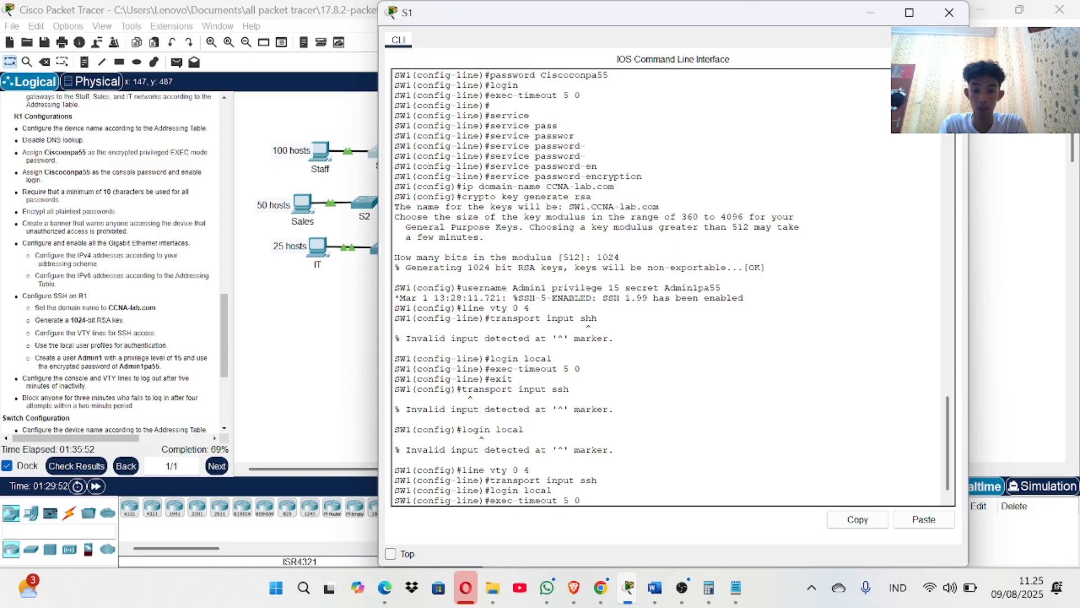
key("Return")
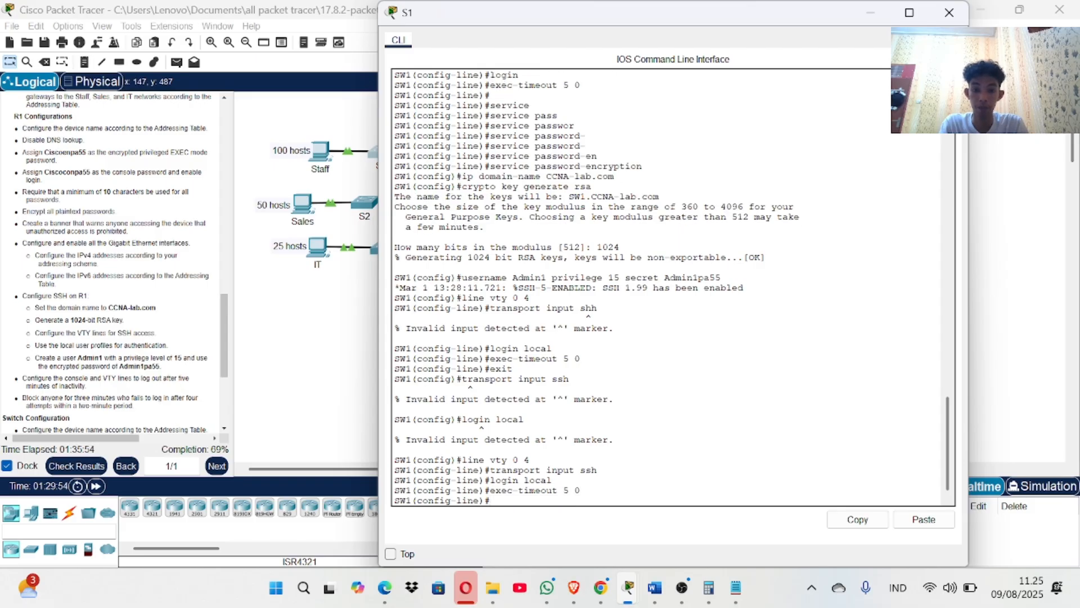
type("e")
type("xit")
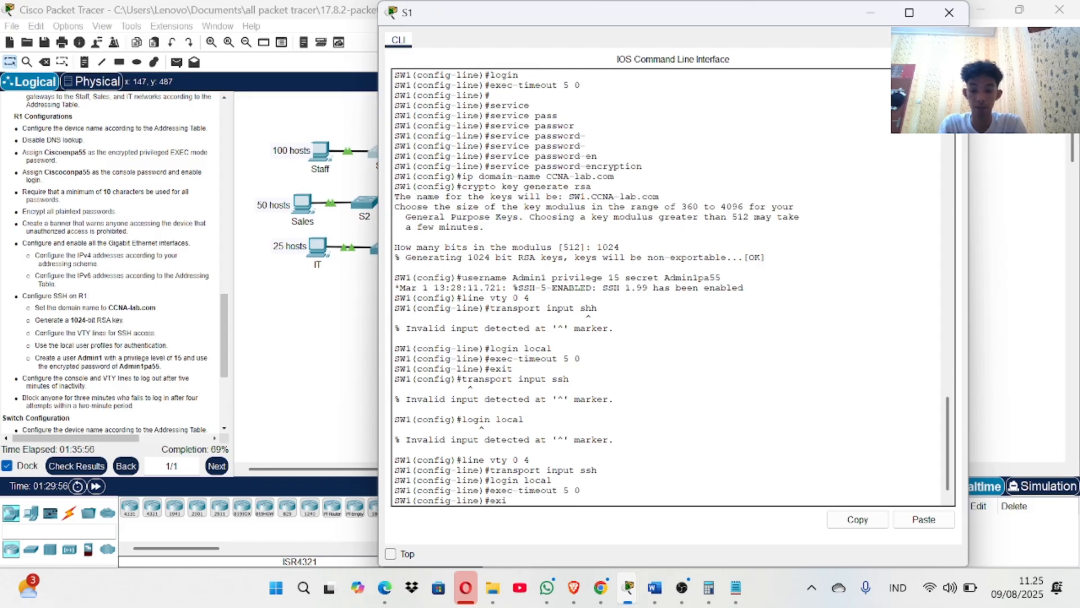
key("Return")
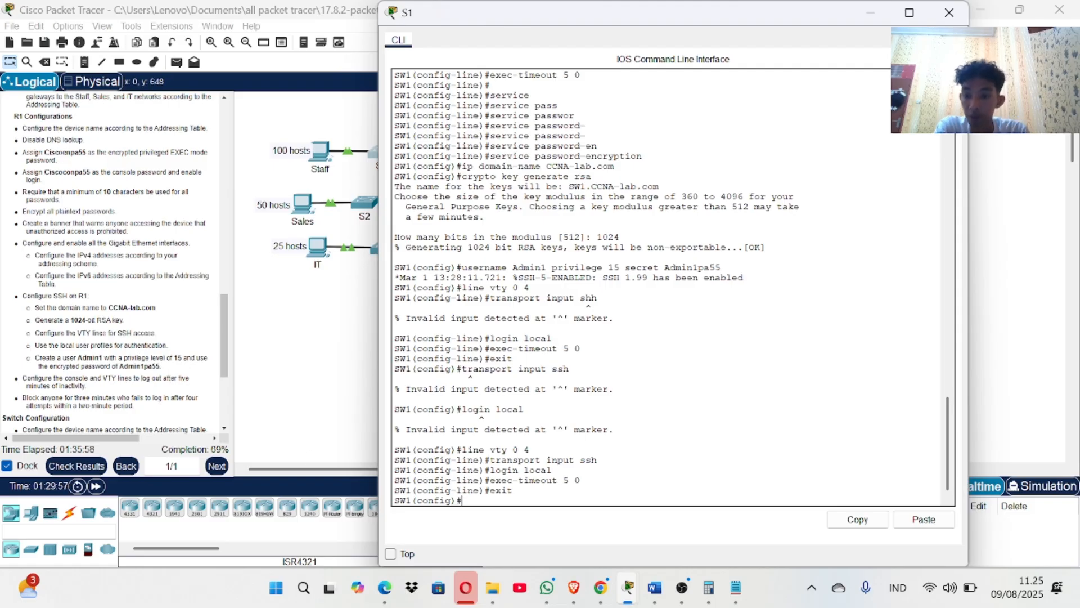
left_click(76, 466)
Review the assessment items in the activity results, then close them.
left_click(135, 93)
scroll(174, 388, "down", 15)
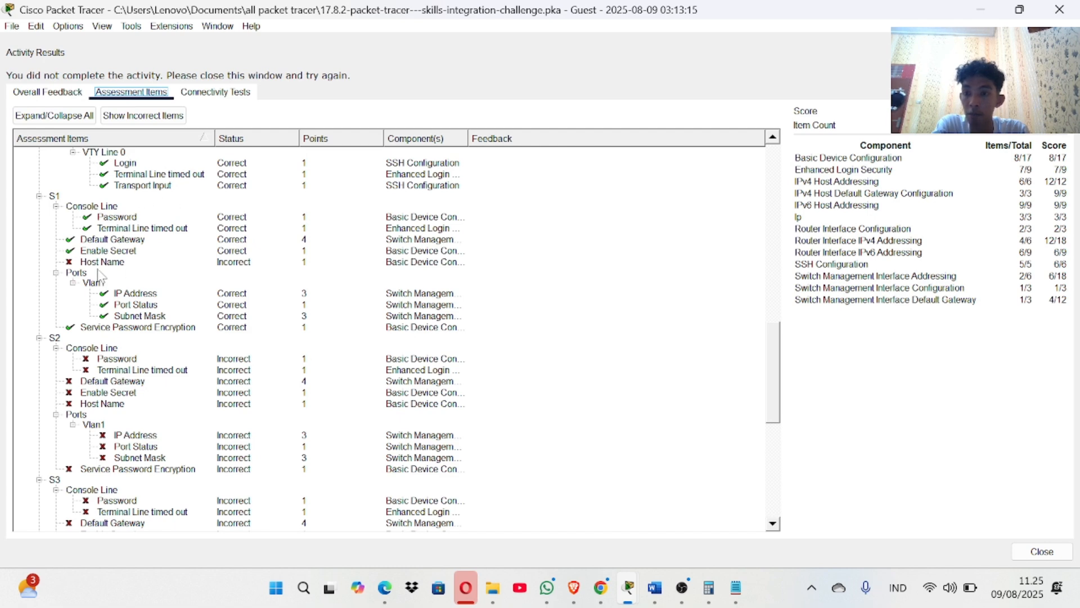
left_click(1074, 8)
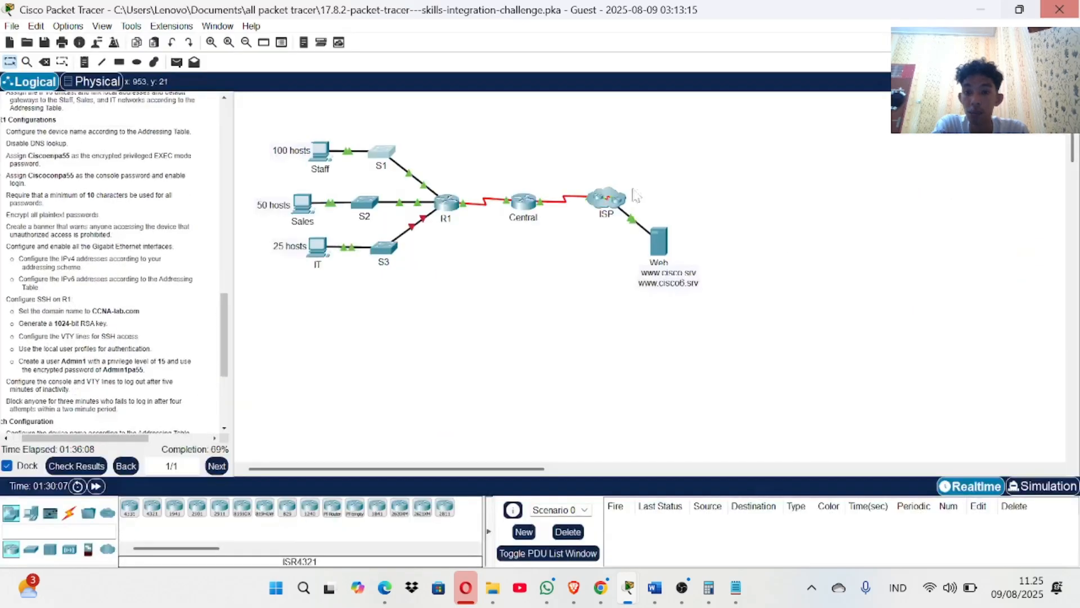
Set the first switch's hostname to S1 from global configuration mode.
left_click(389, 162)
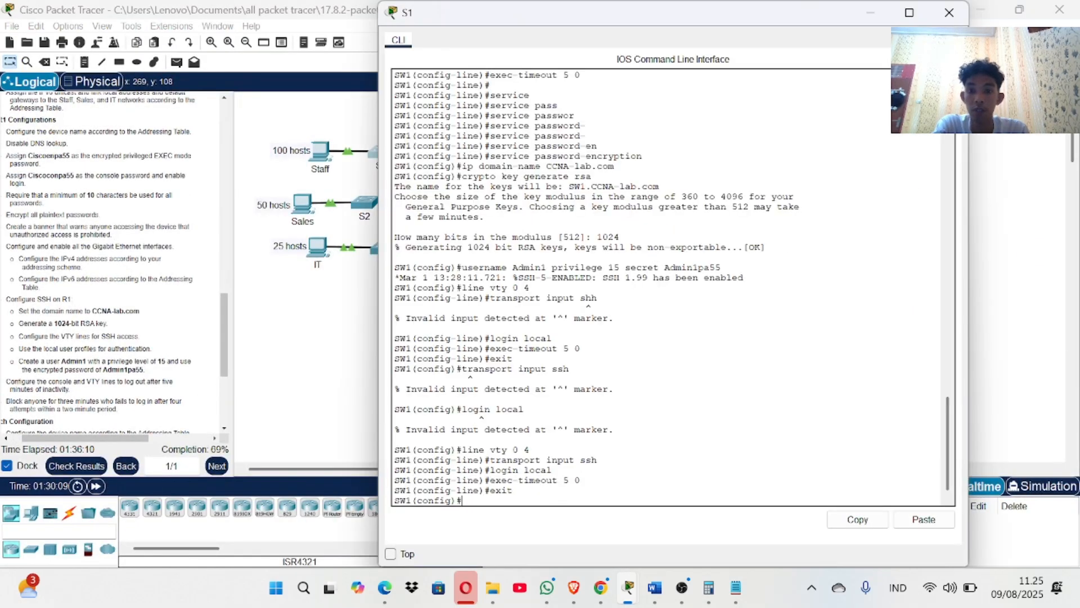
type("e")
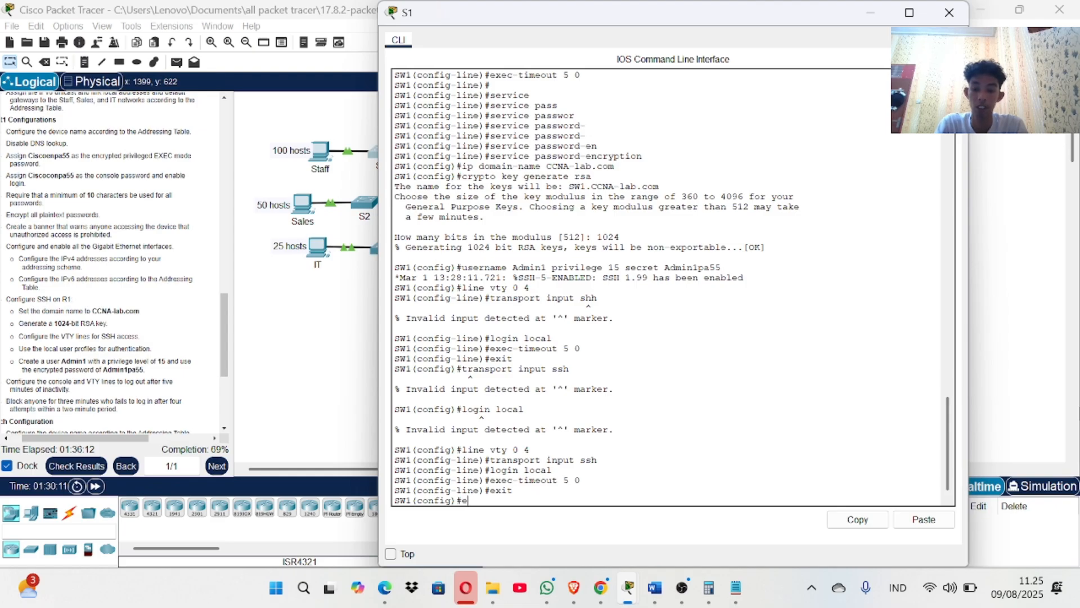
type("xit")
key("Return")
key("Return")
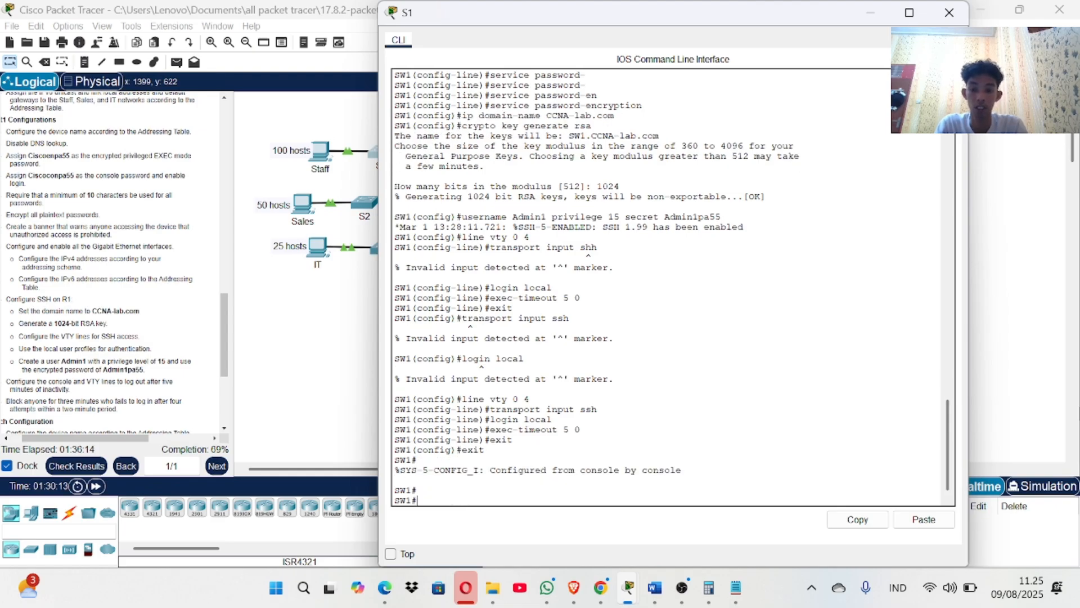
type("conf t")
key("Return")
type("h")
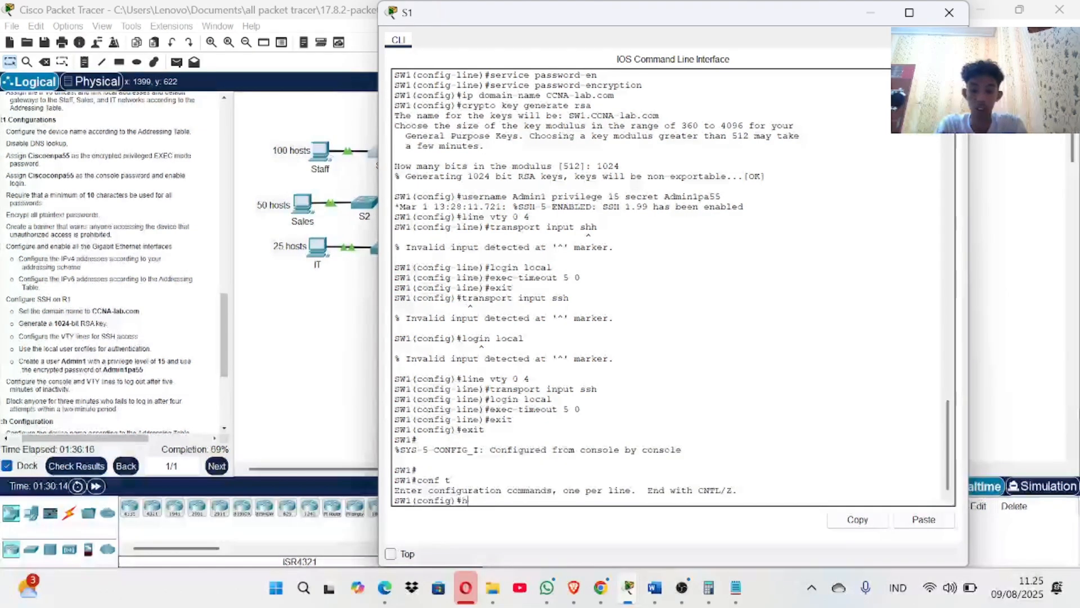
type("ostname S")
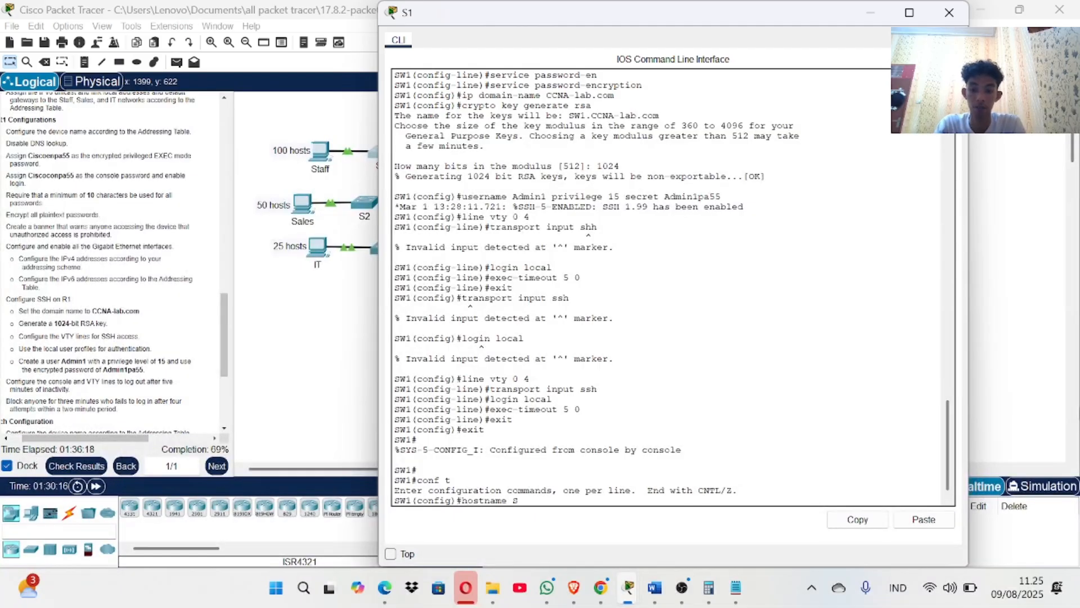
type("1")
key("Return")
key("Return")
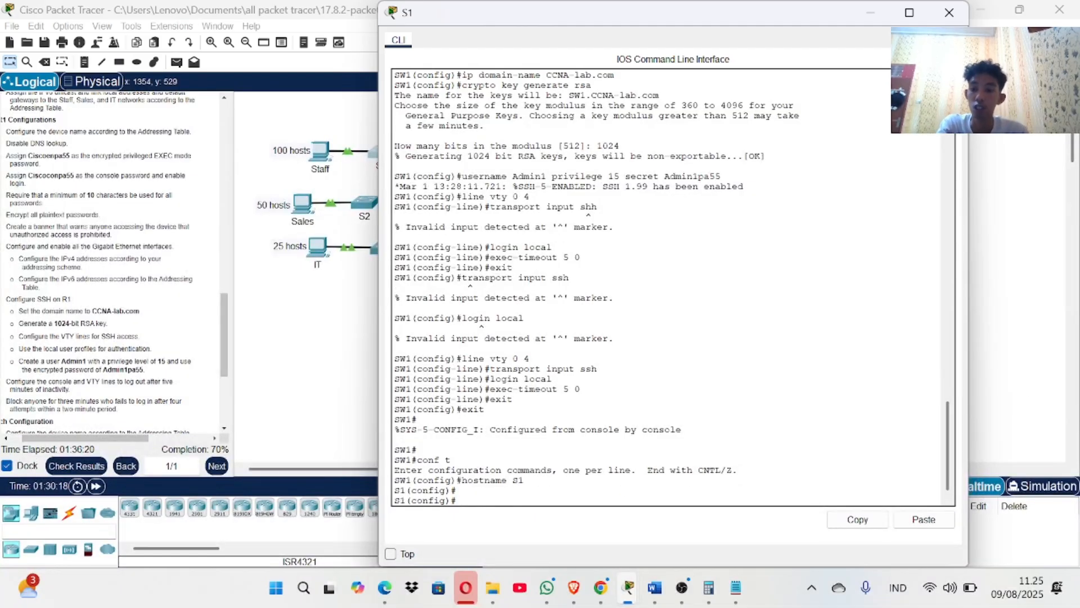
Check results, start a console session on switch S2, then check results again.
left_click(104, 465)
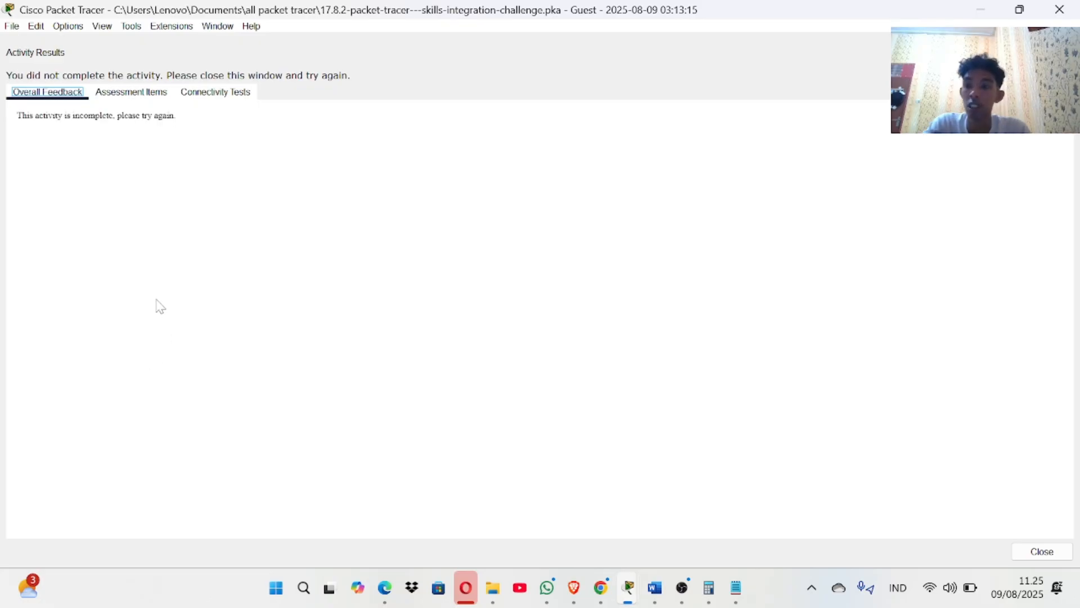
left_click(1059, 10)
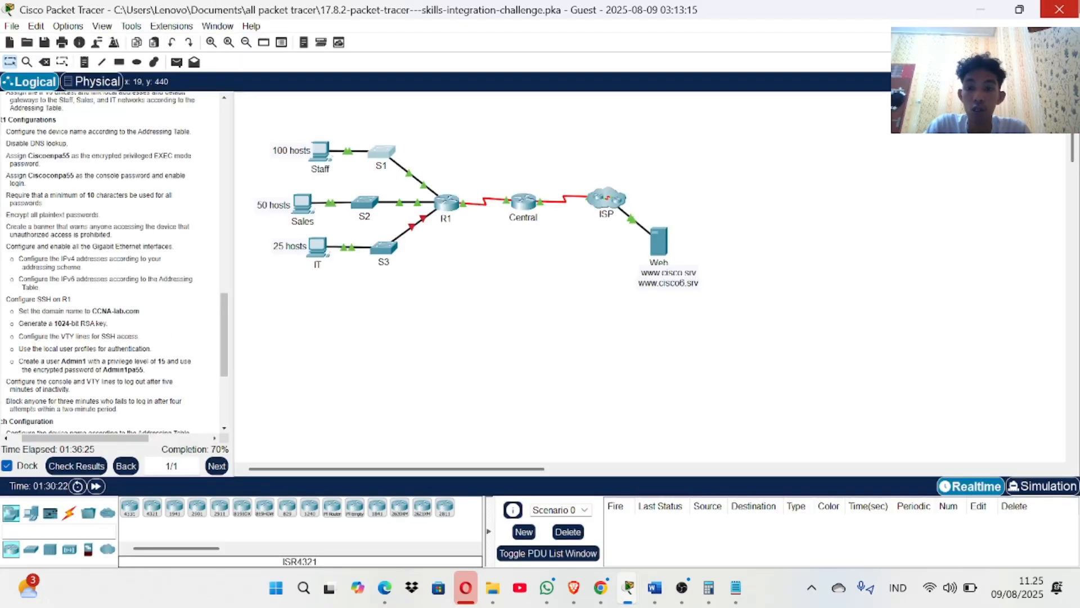
left_click(372, 214)
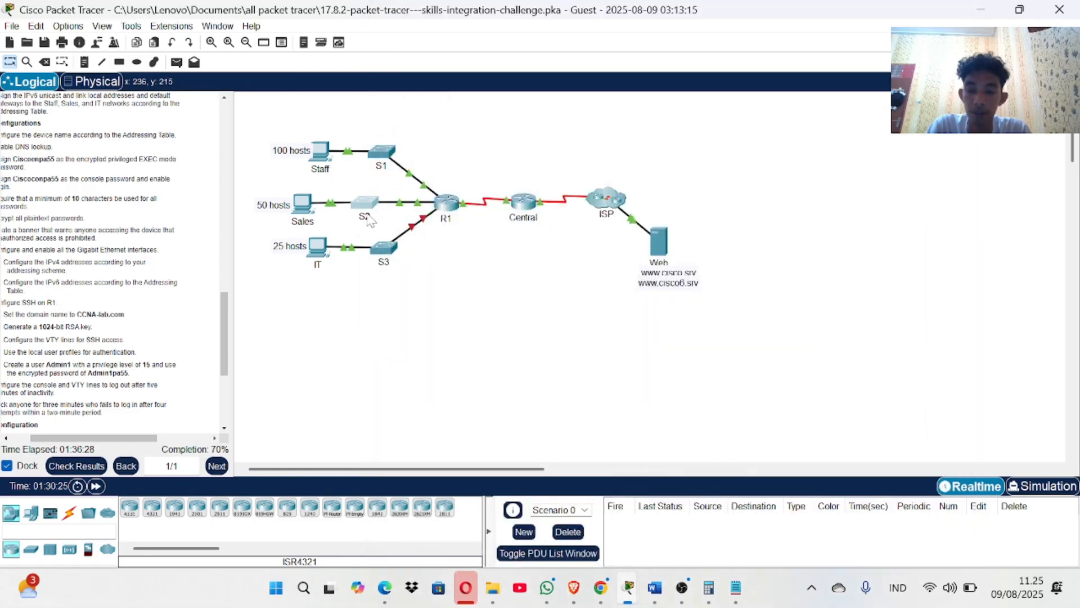
left_click(369, 206)
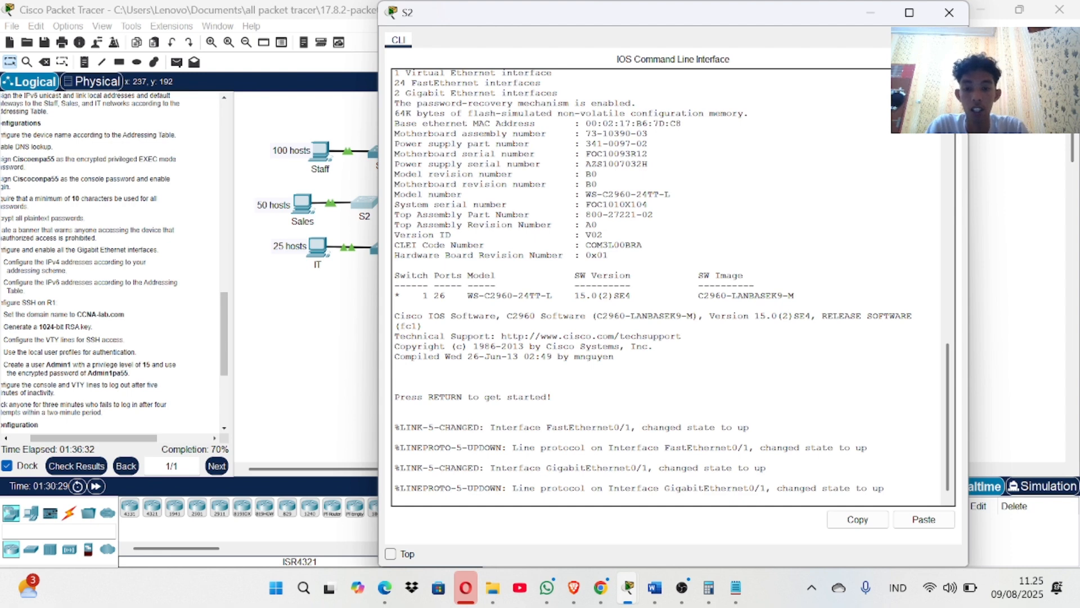
key("Return")
key("Return")
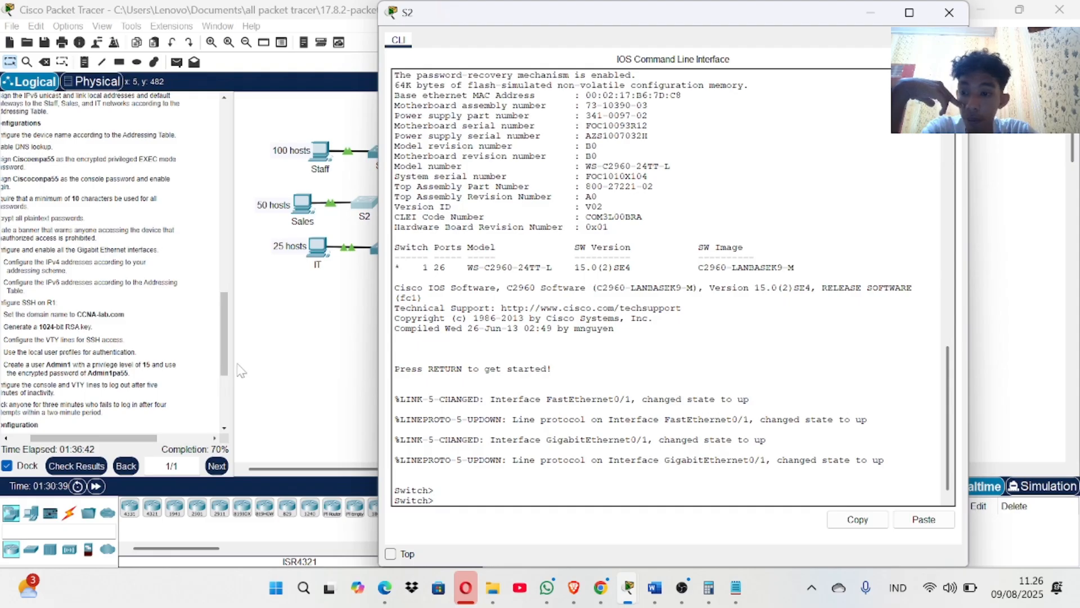
left_click(76, 466)
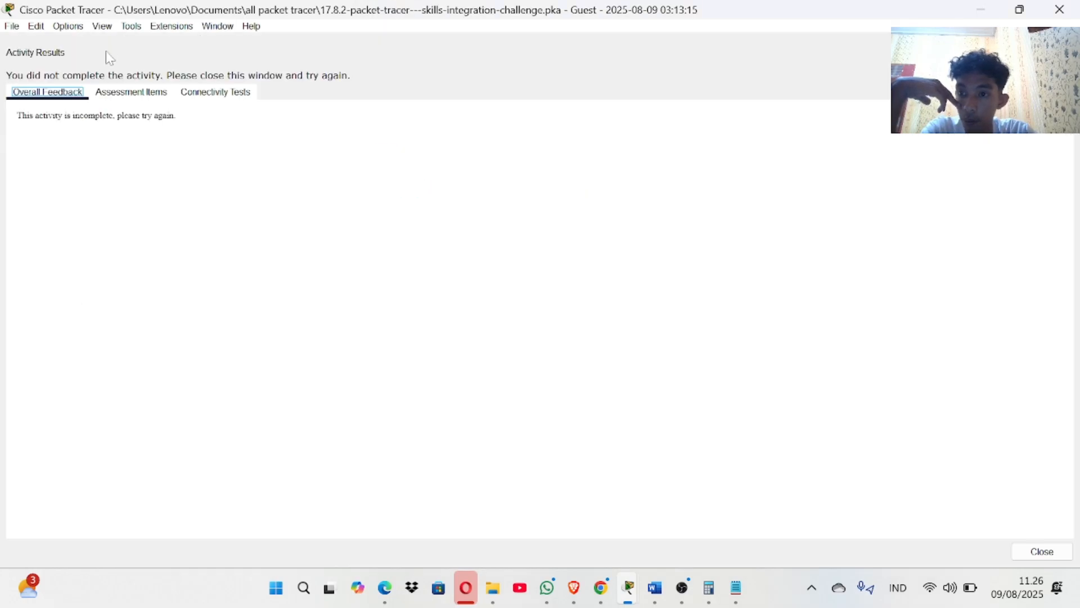
Scroll through the assessment items to see remaining incorrect settings, then close the results.
left_click(129, 92)
scroll(210, 430, "down", 10)
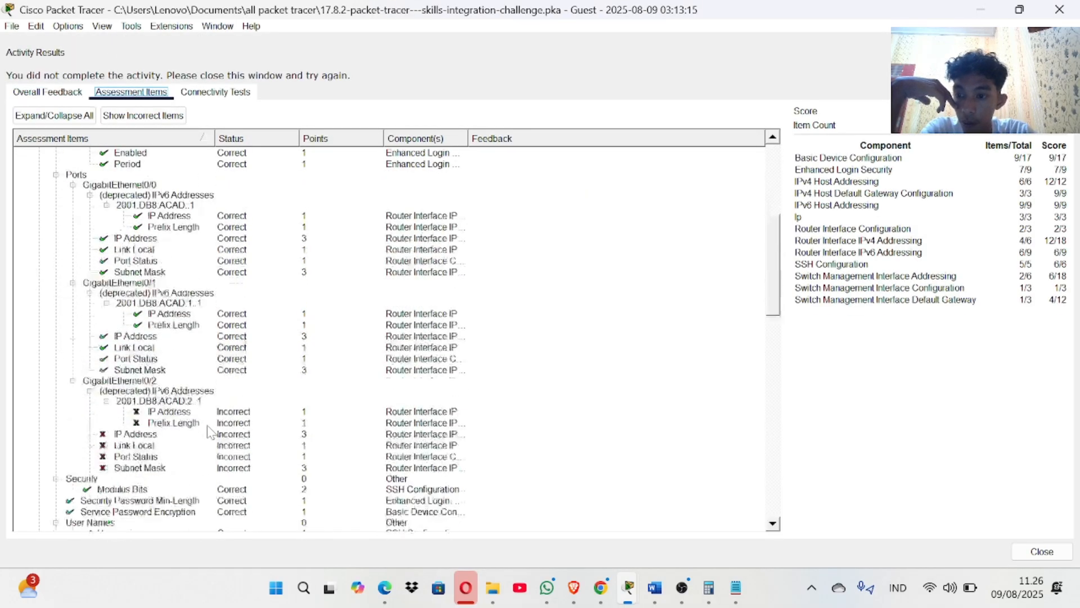
scroll(211, 432, "down", 1)
scroll(201, 326, "down", 2)
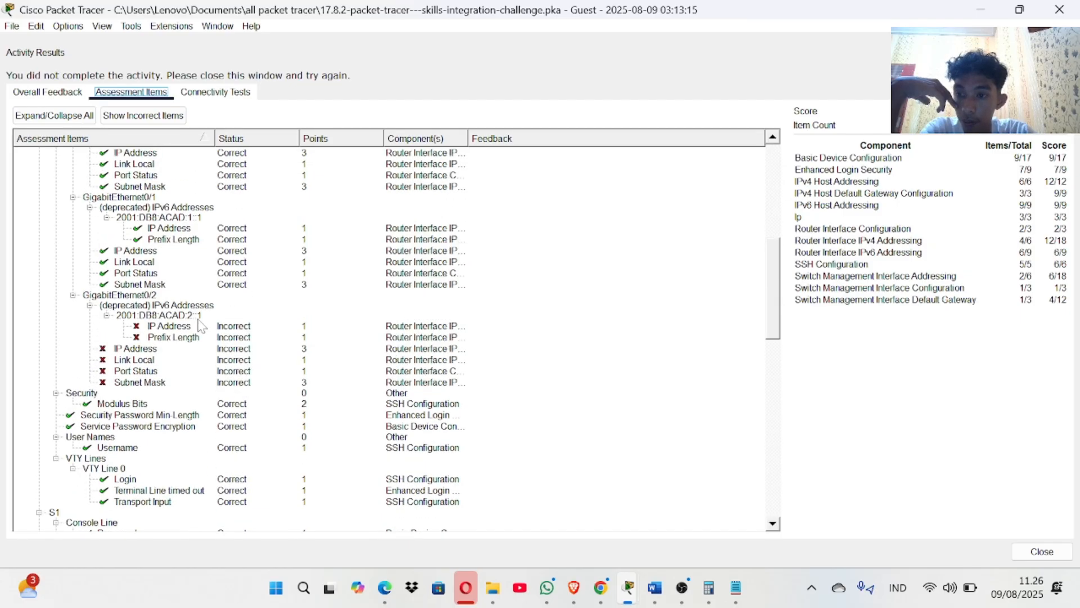
scroll(138, 444, "down", 8)
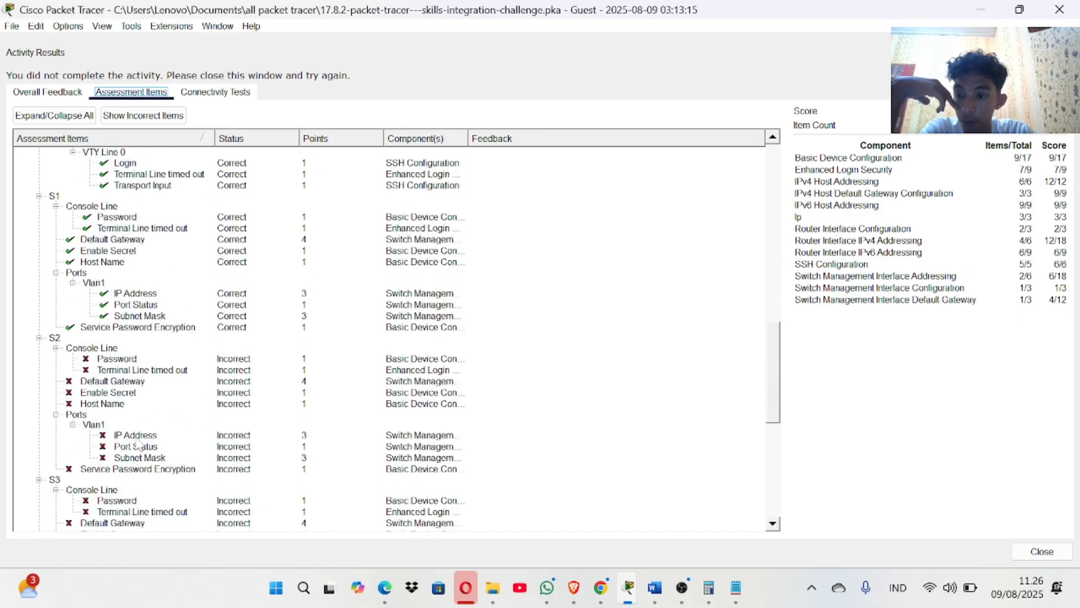
scroll(138, 444, "down", 10)
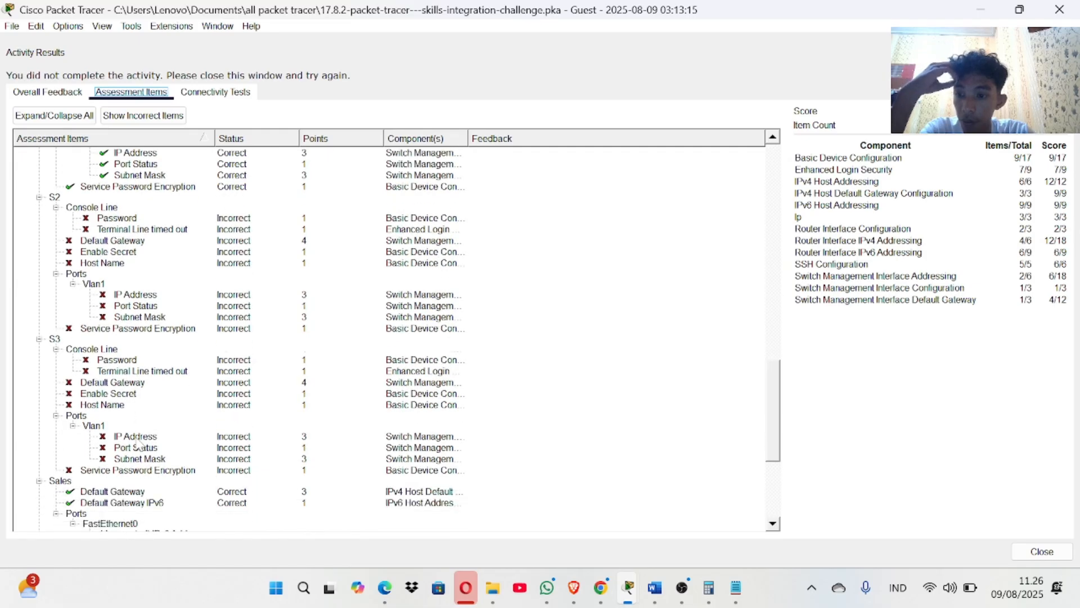
scroll(137, 445, "up", 5)
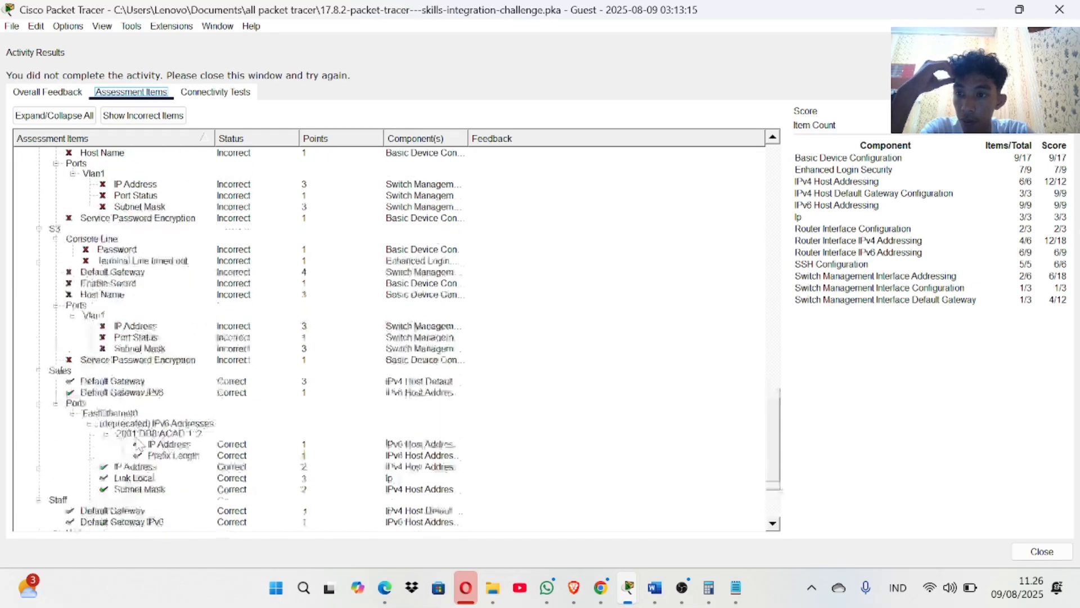
scroll(138, 444, "up", 1)
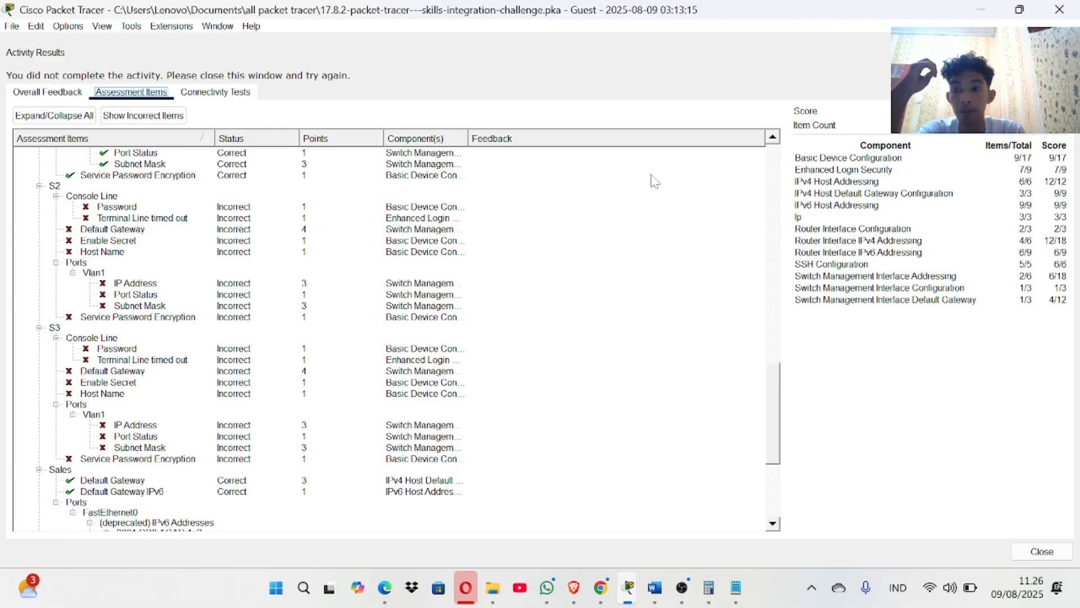
scroll(422, 351, "up", 1)
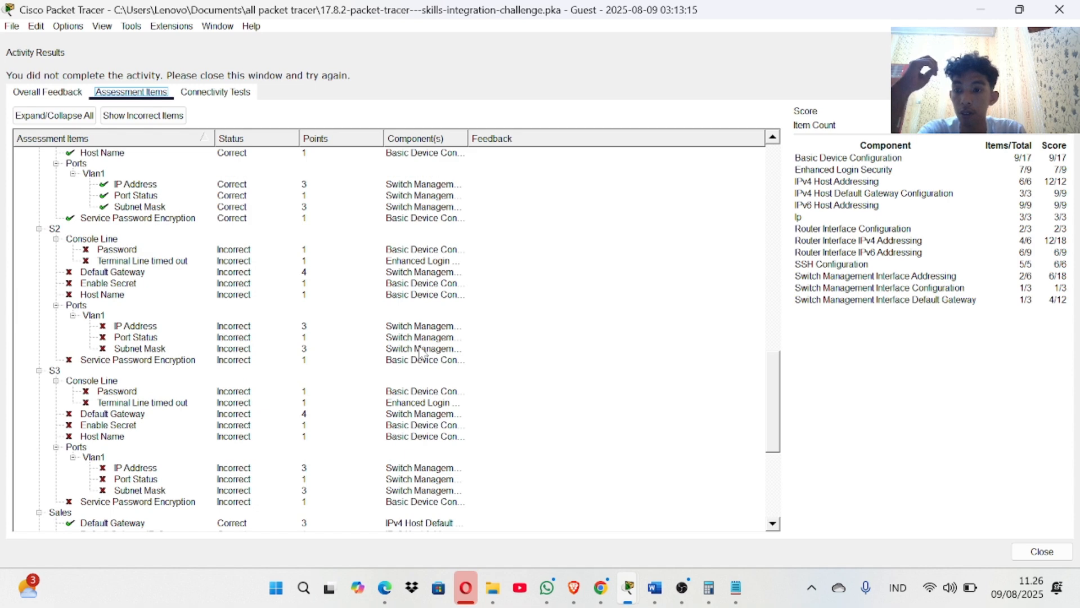
scroll(422, 352, "up", 3)
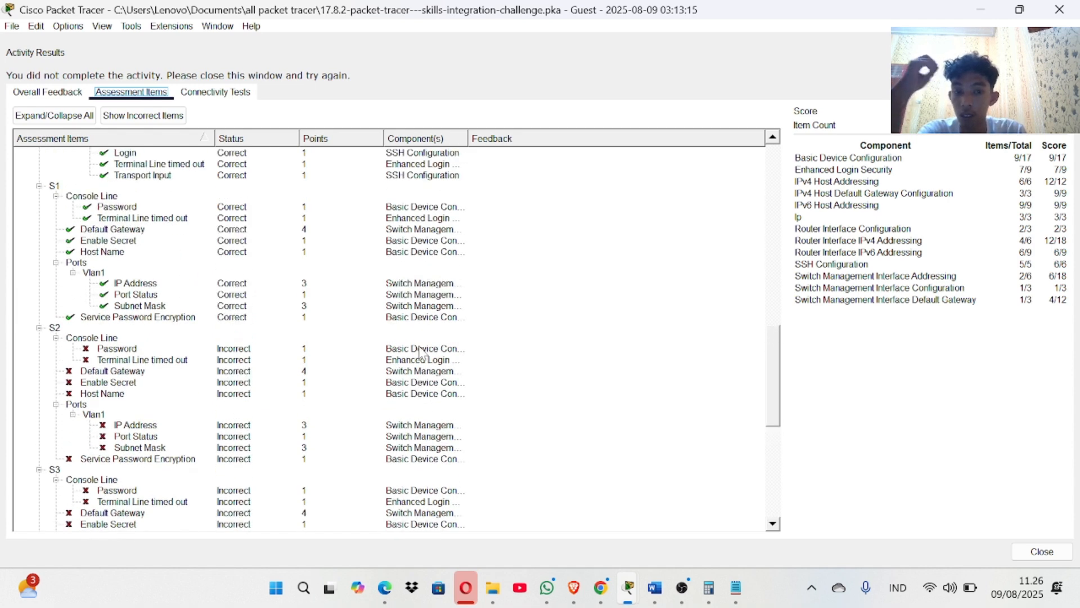
scroll(421, 353, "up", 1)
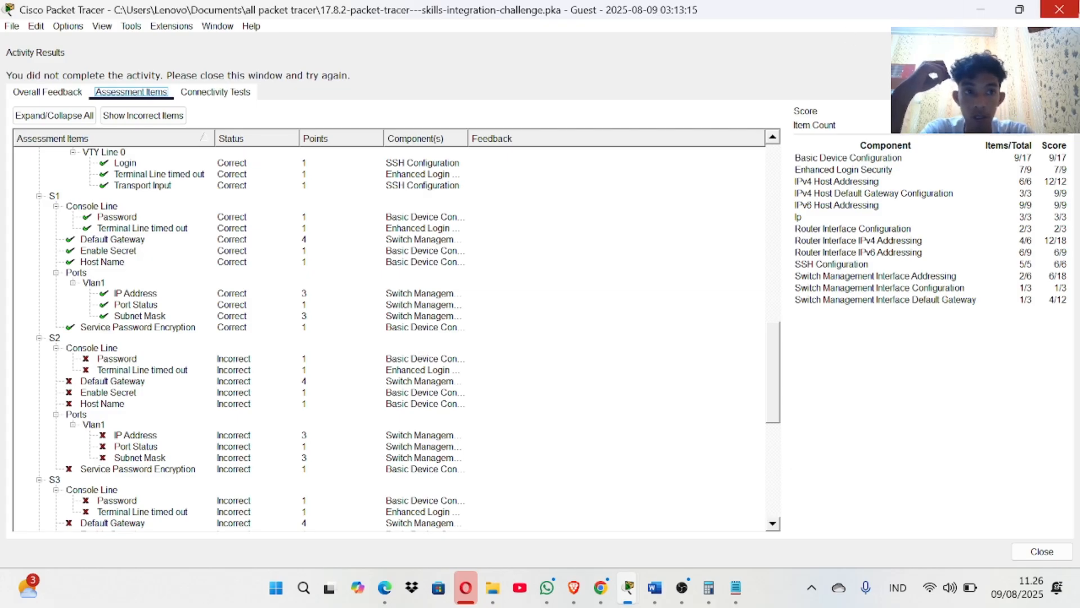
left_click(1059, 9)
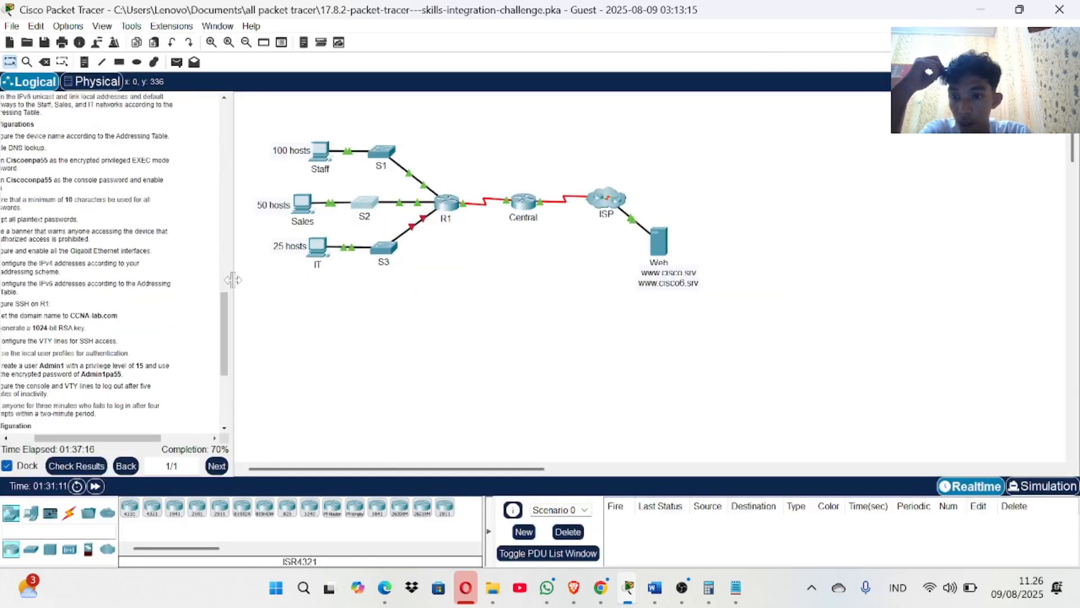
Set switch S2's hostname to S2 via en, conf t and hostname S2.
left_click_drag(230, 276, 418, 276)
scroll(35, 311, "down", 3)
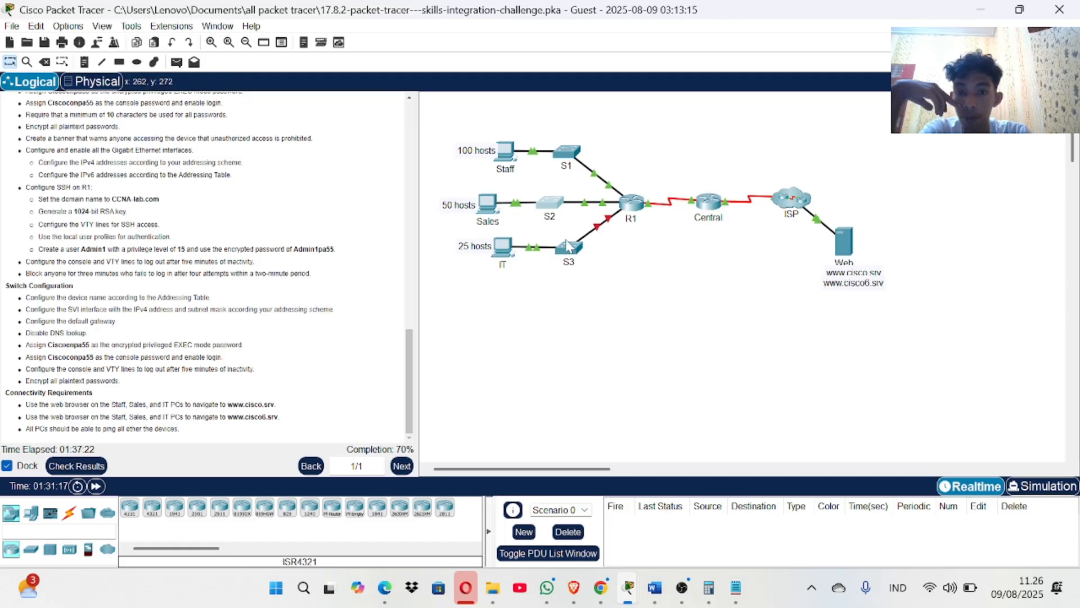
left_click(550, 209)
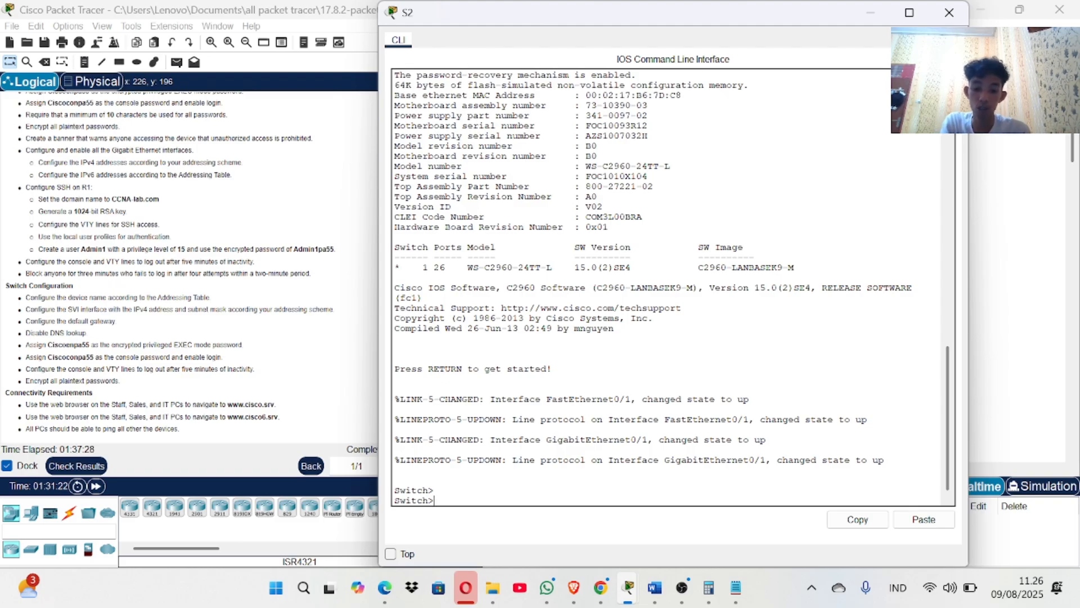
type("en")
key("Return")
type("co")
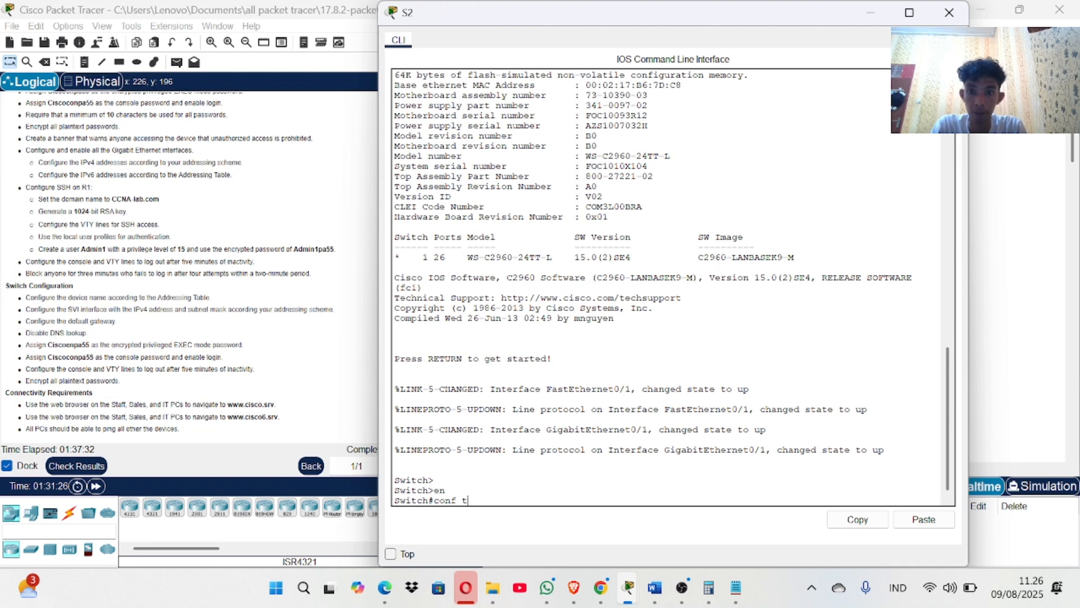
type("nf t")
key("Return")
type("hostn")
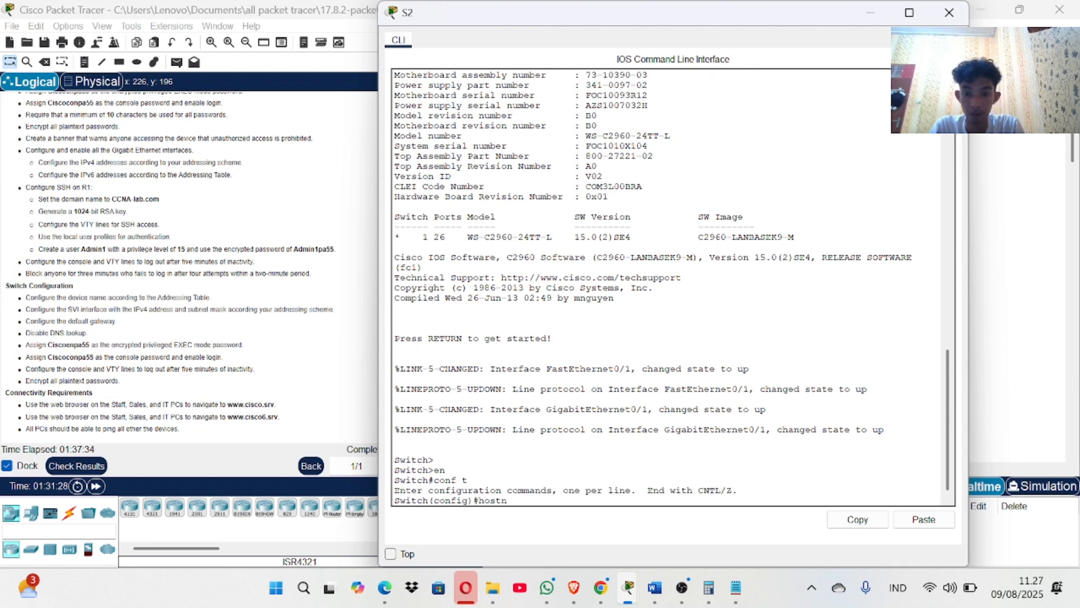
type("ame S2")
key("Return")
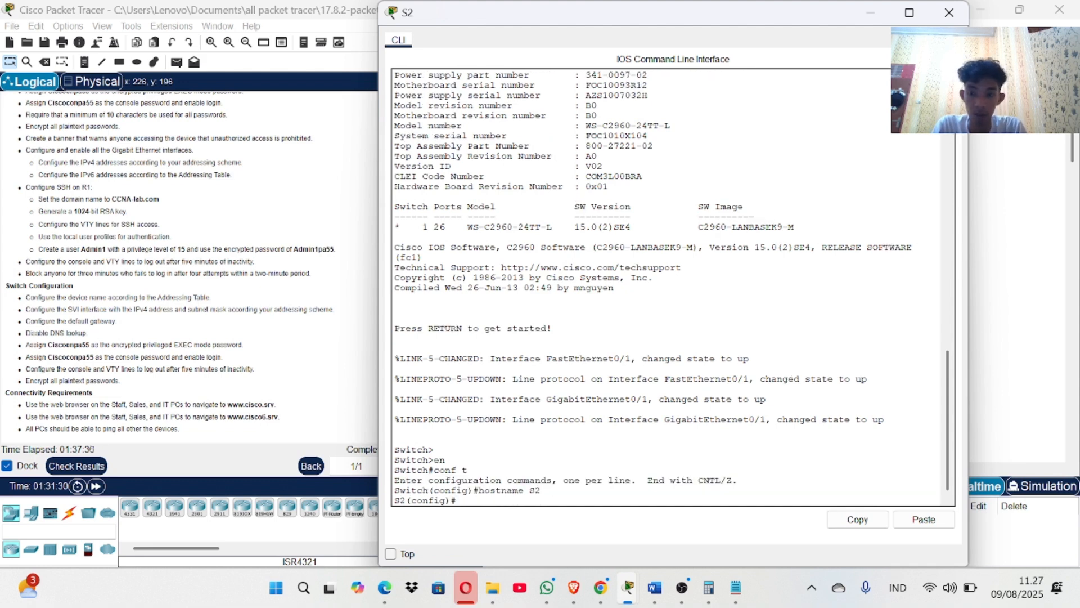
left_click_drag(672, 13, 707, 14)
Confirm S2's hostname item in the assessment results, then reopen S2's command line.
left_click(77, 466)
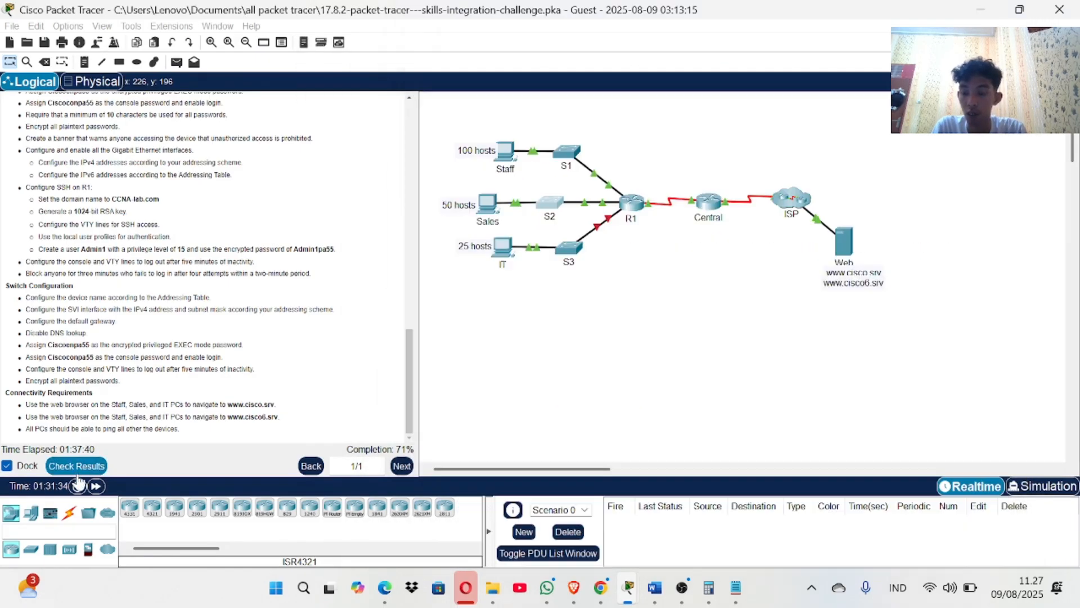
left_click(158, 96)
scroll(155, 410, "down", 10)
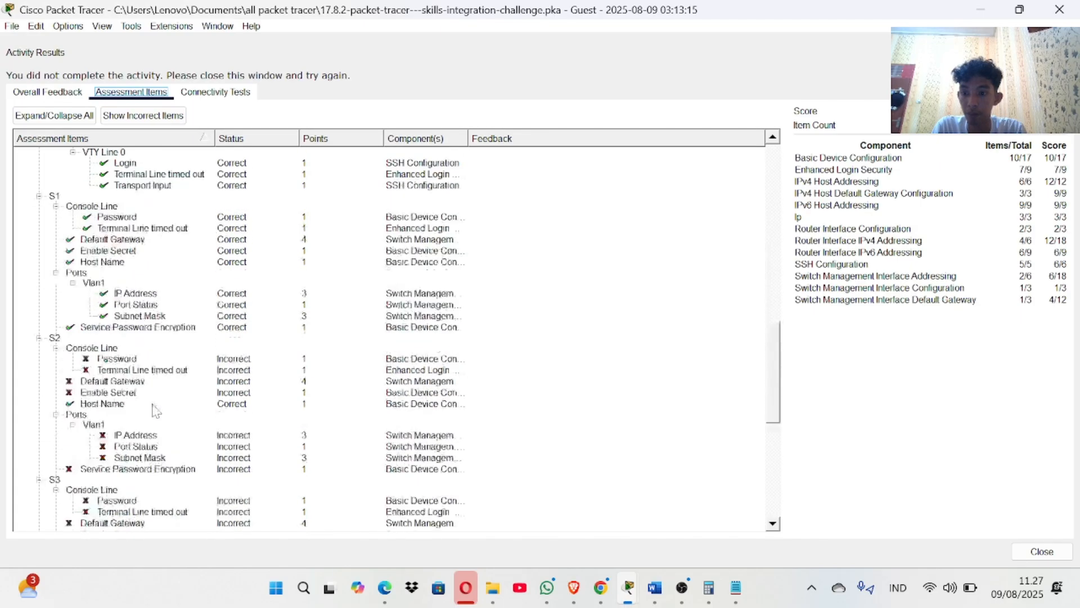
scroll(153, 411, "up", 15)
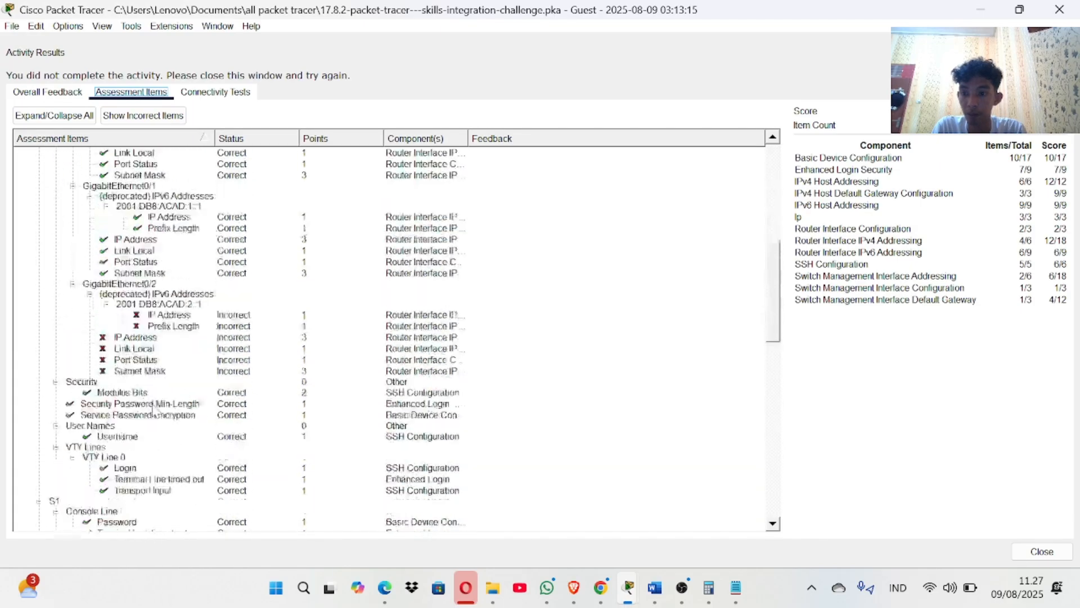
scroll(154, 411, "down", 8)
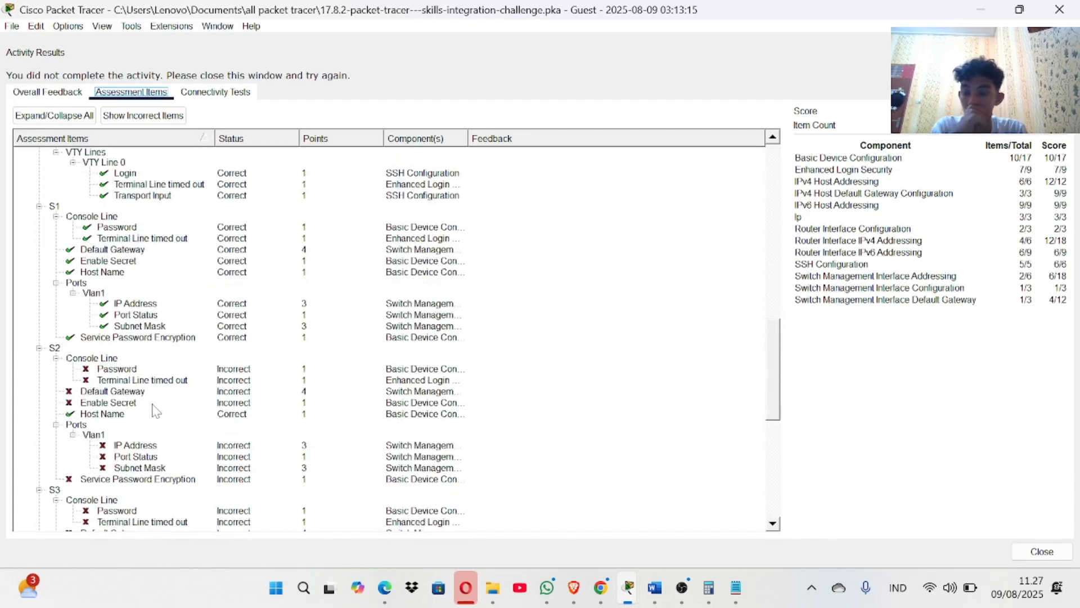
scroll(155, 411, "down", 1)
scroll(157, 398, "down", 1)
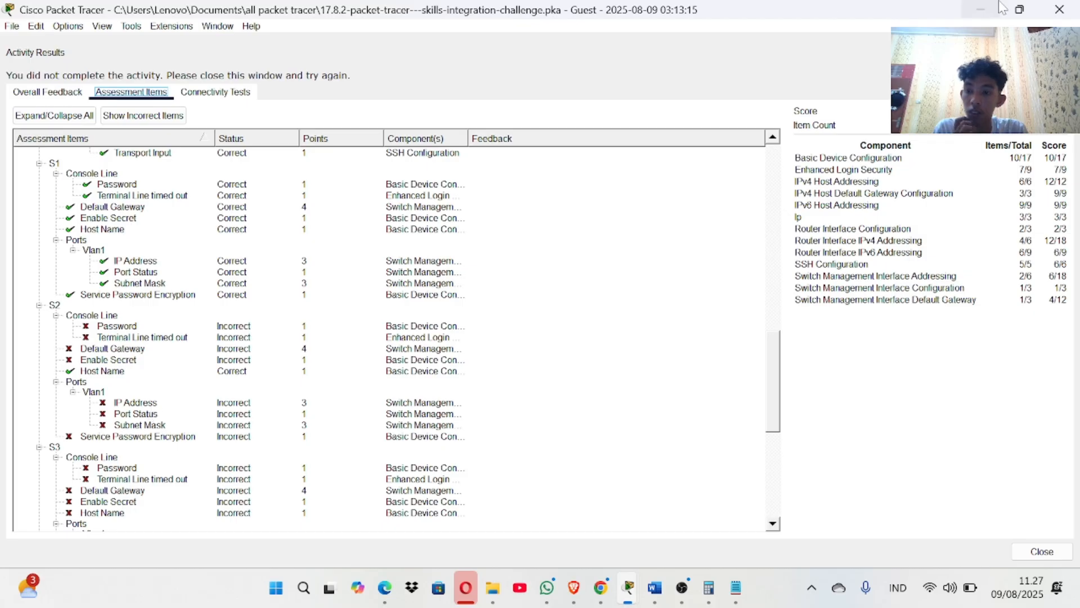
left_click(1060, 10)
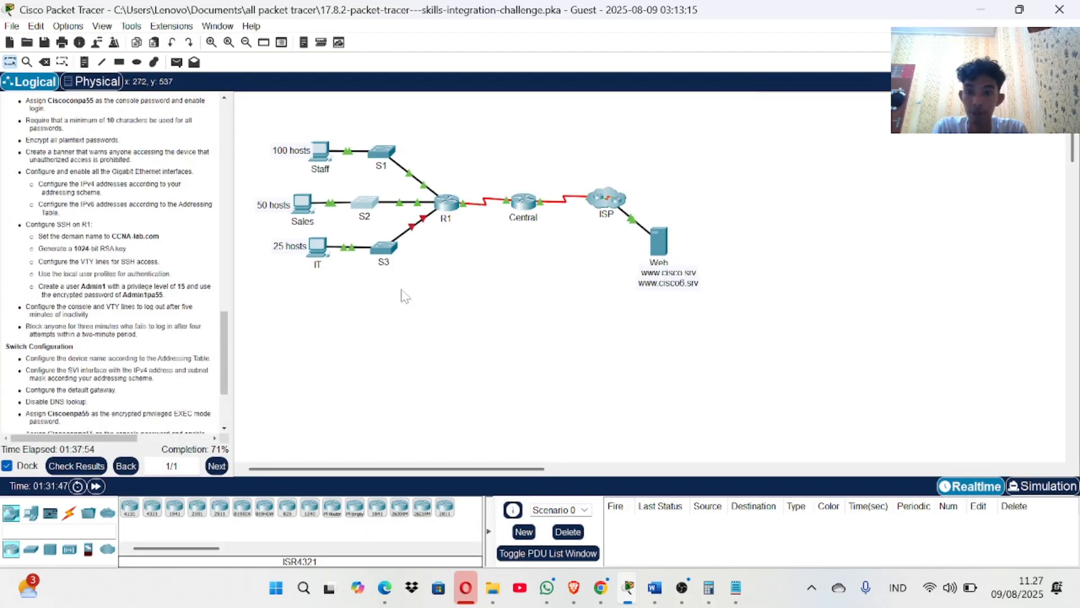
left_click(369, 205)
On S2, enter interface vlan 1 and start an ip address command.
type("in")
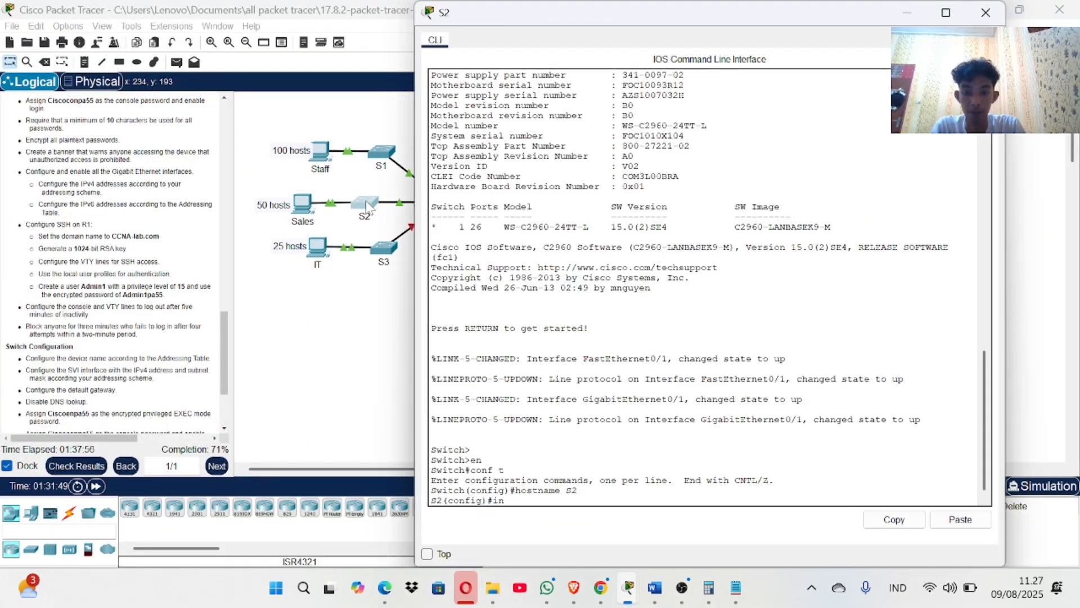
type("terface")
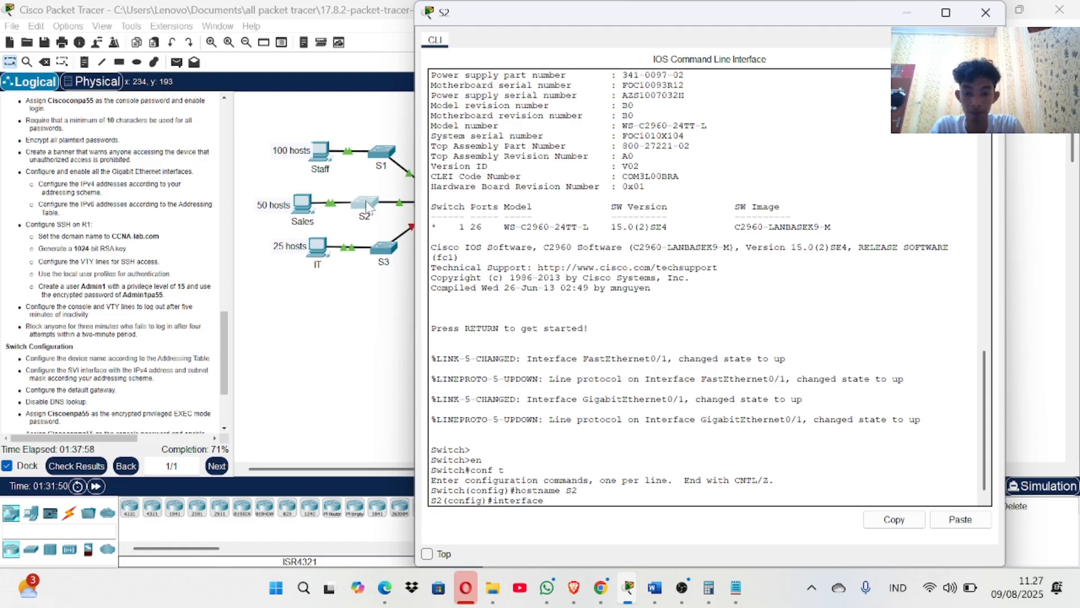
type(" vlan 1")
key("Return")
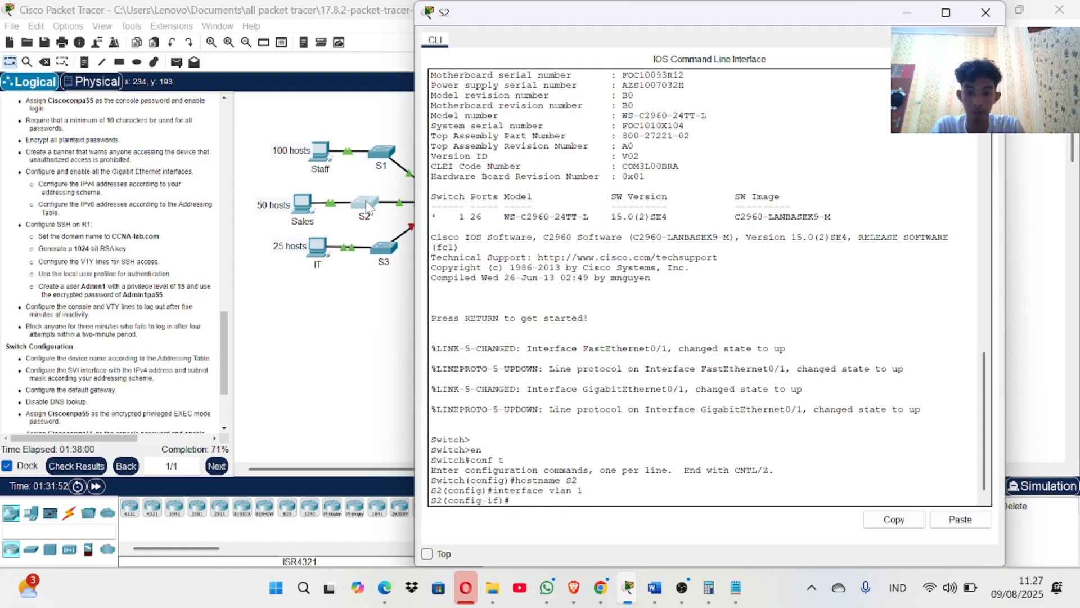
type("ip add")
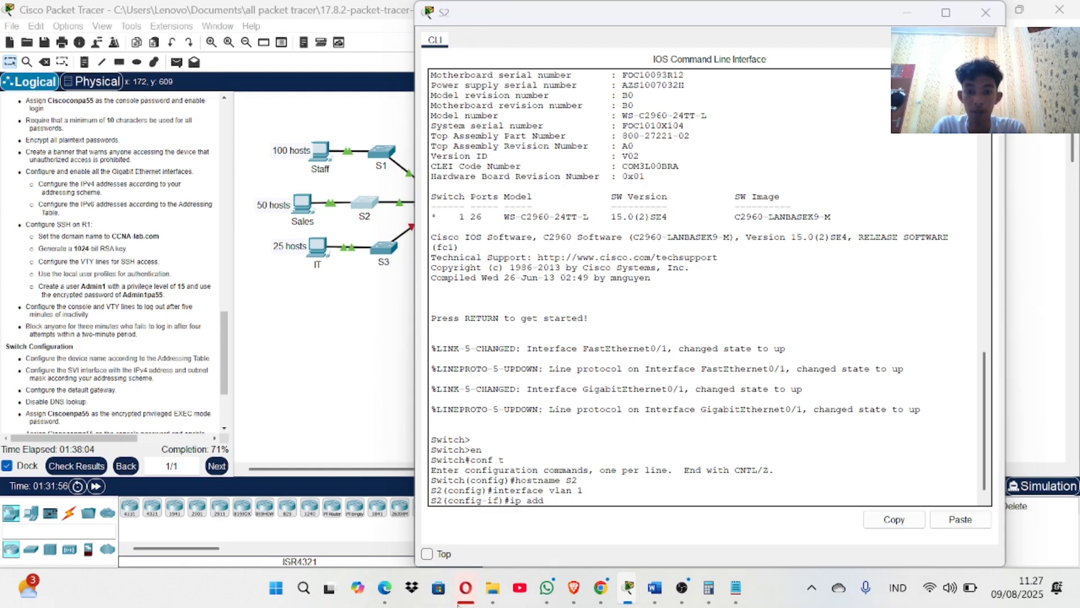
key("super+Tab")
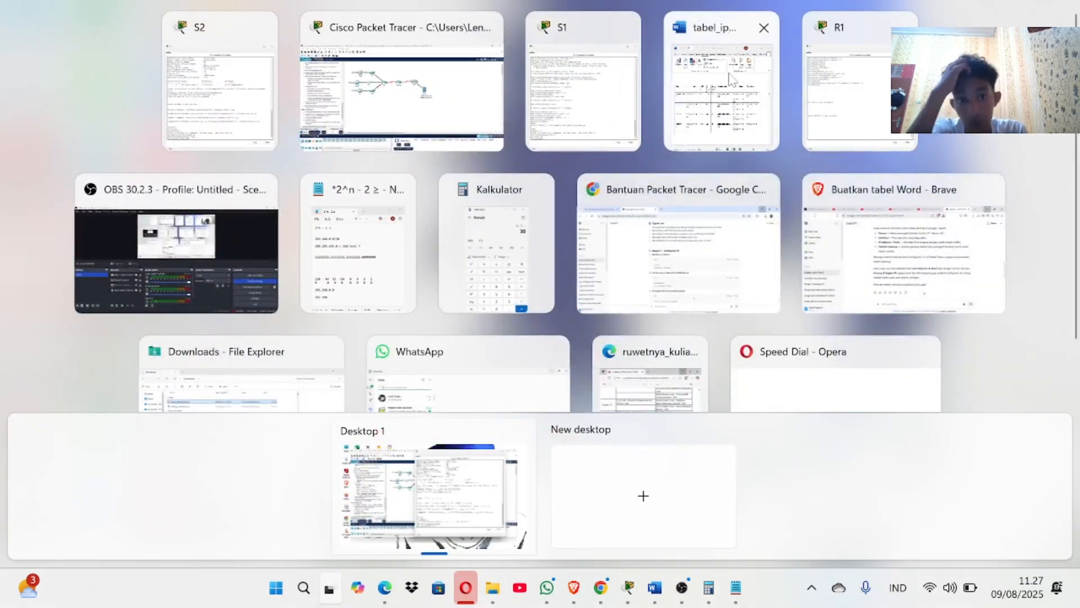
Copy S2's address 192.168.0.130 from the Word addressing table into S2's ip address command.
left_click(730, 78)
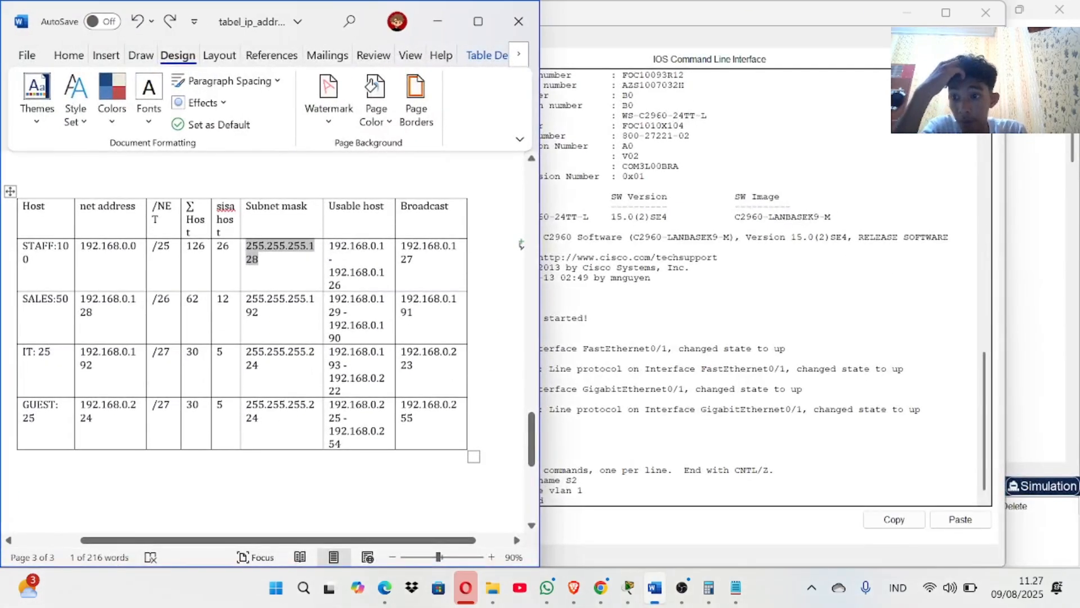
scroll(261, 287, "up", 15)
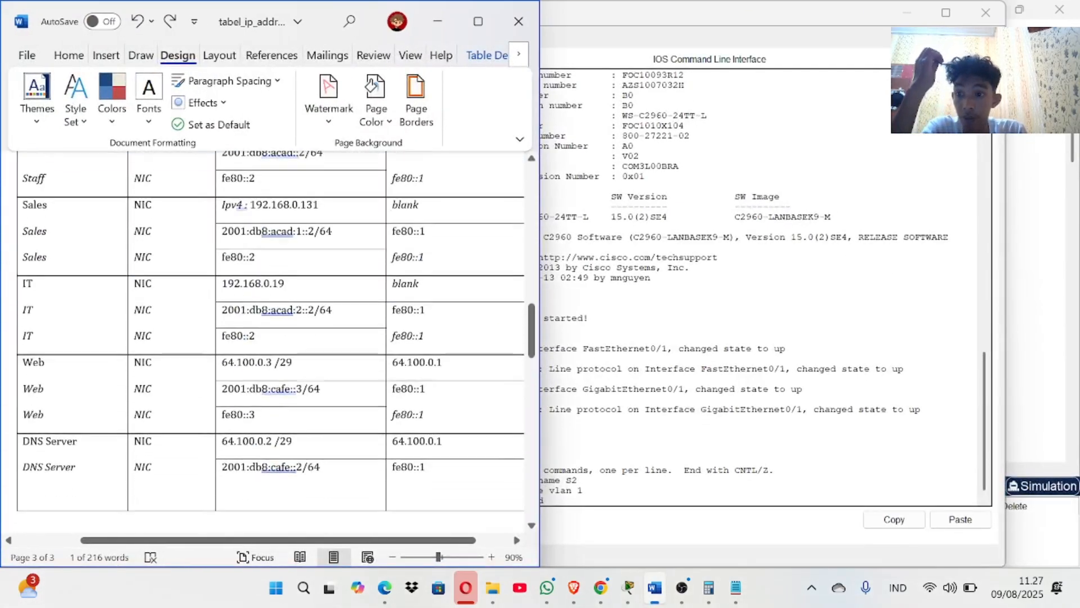
scroll(264, 338, "up", 2)
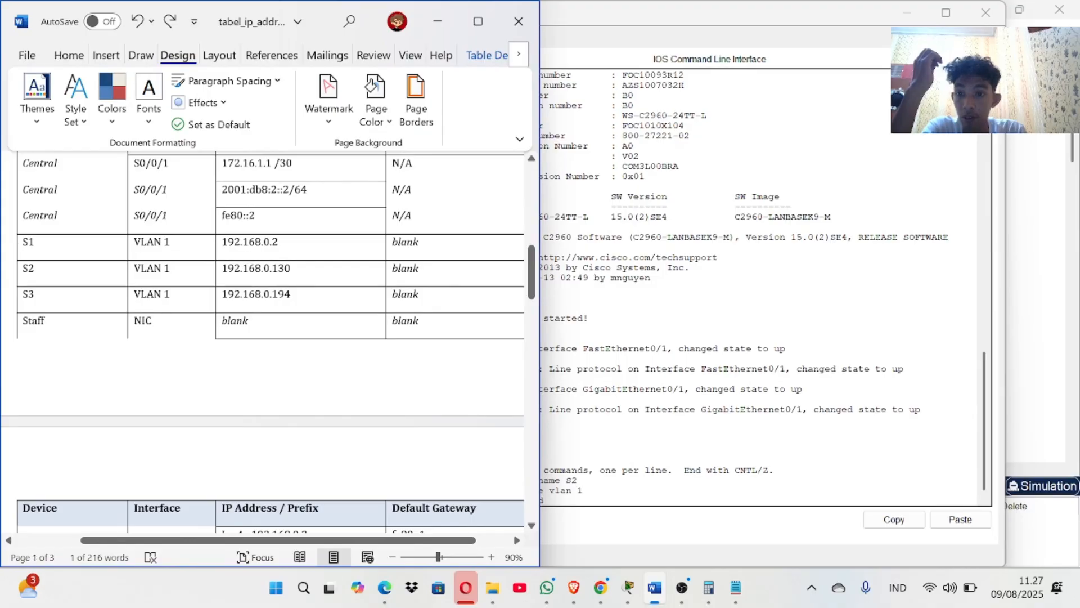
left_click_drag(223, 268, 299, 267)
key("super+c")
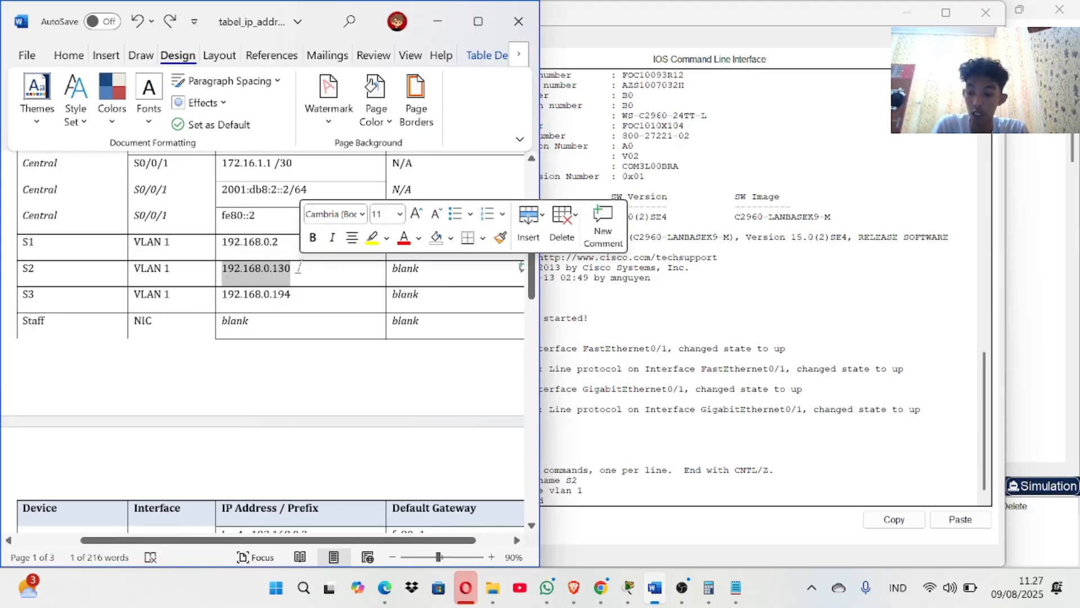
left_click(299, 267)
scroll(300, 267, "down", 14)
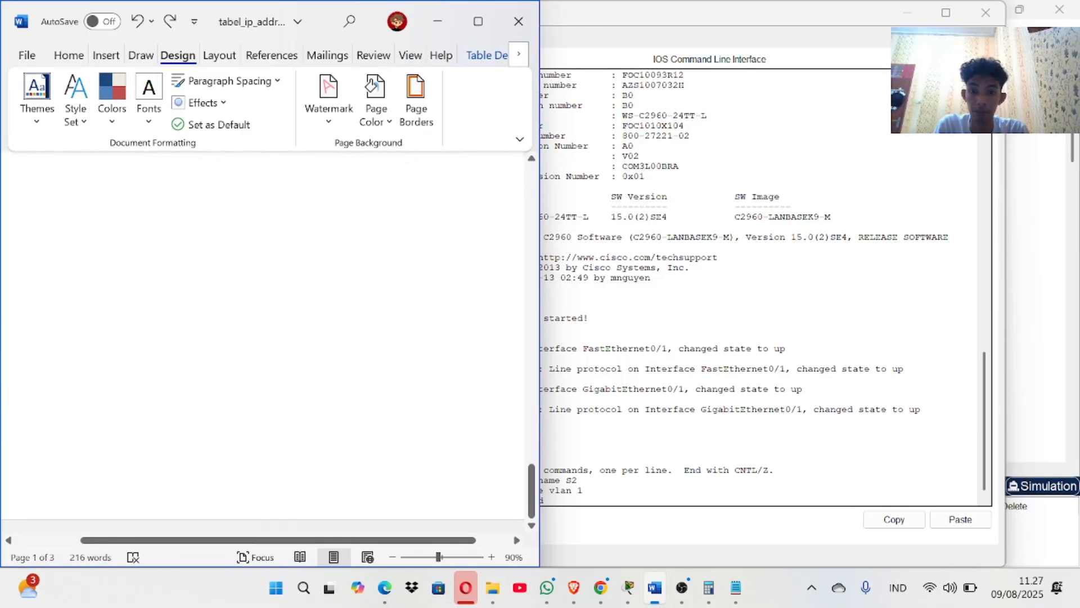
scroll(299, 268, "up", 6)
scroll(453, 418, "up", 5)
left_click(578, 480)
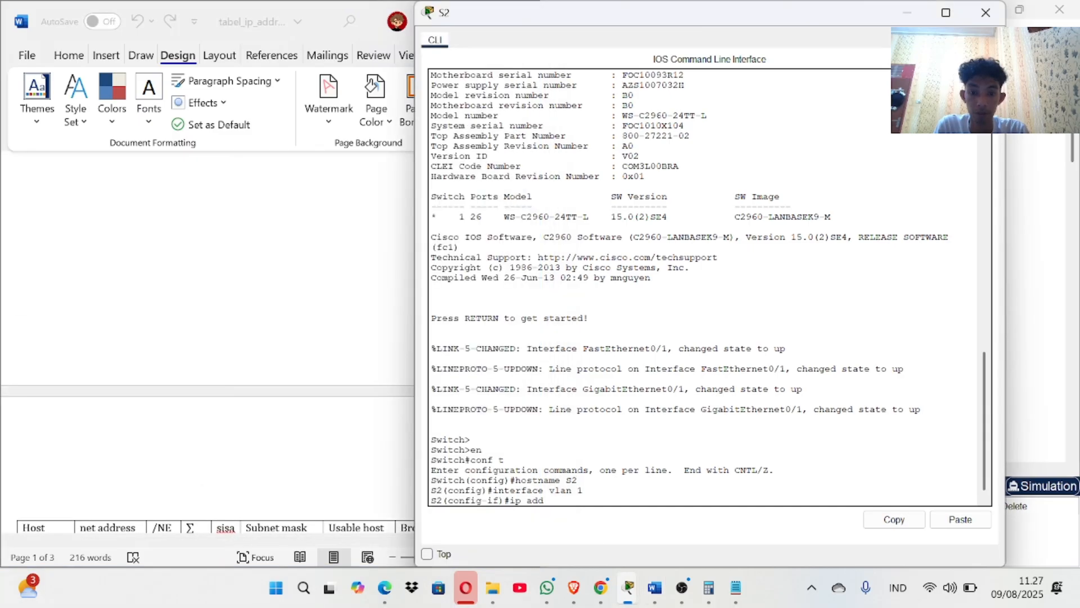
left_click(960, 519)
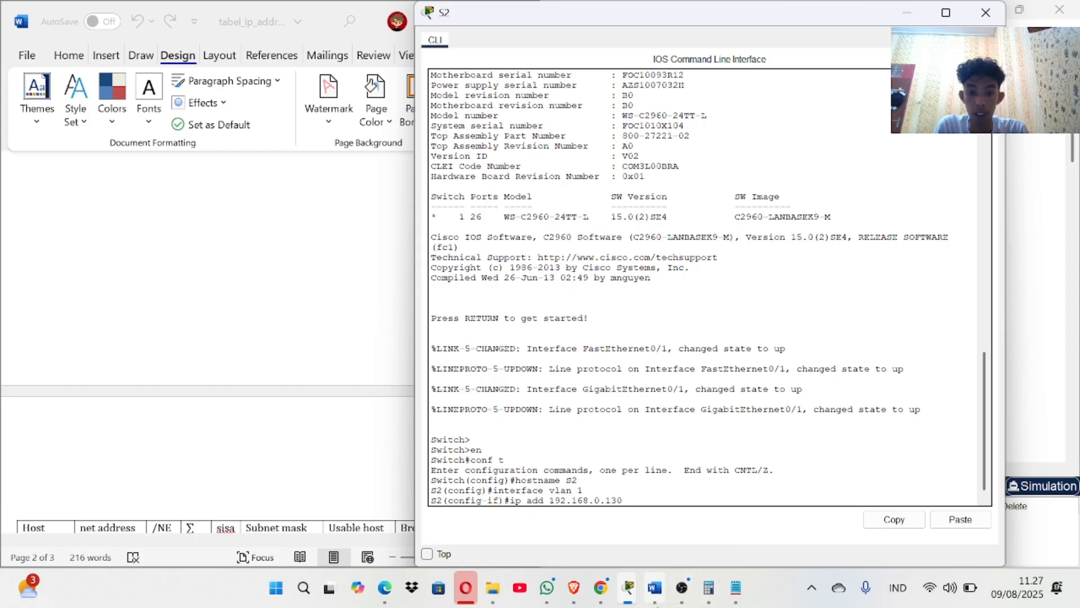
Copy the SALES subnet mask 255.255.255.192 from the Word subnet table.
left_click(655, 599)
scroll(242, 394, "down", 5)
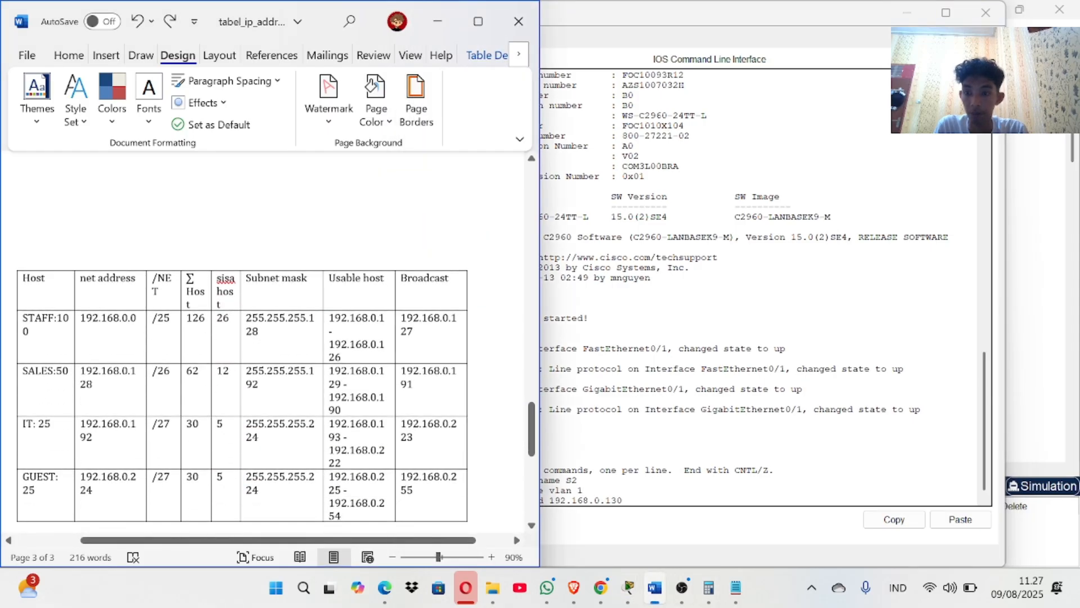
double_click(254, 385)
key("super+c")
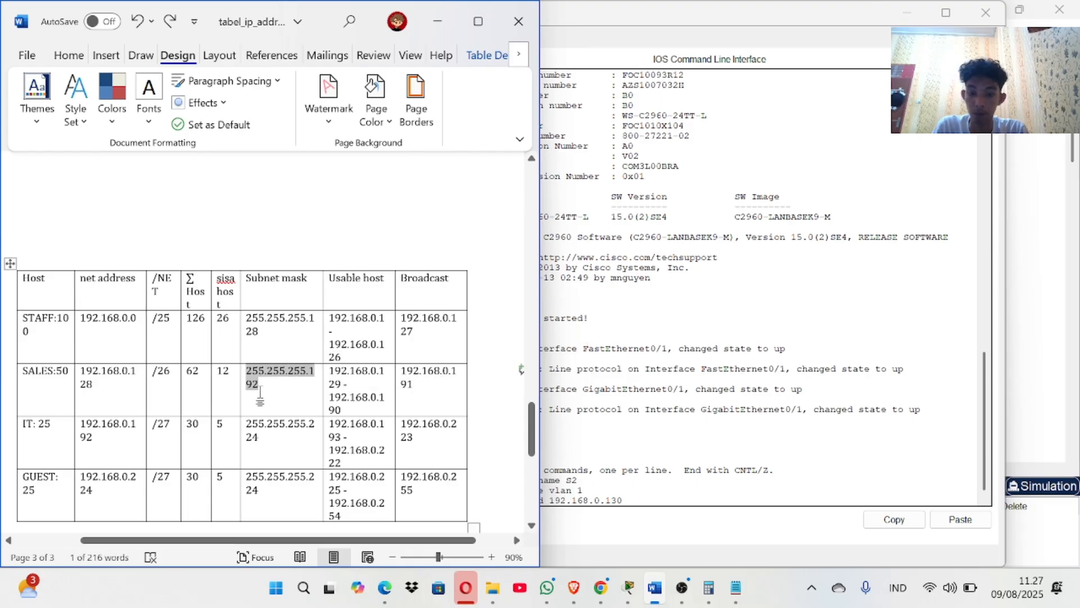
Assign S2's VLAN 1 interface 192.168.0.130 with mask 255.255.255.192.
left_click(631, 511)
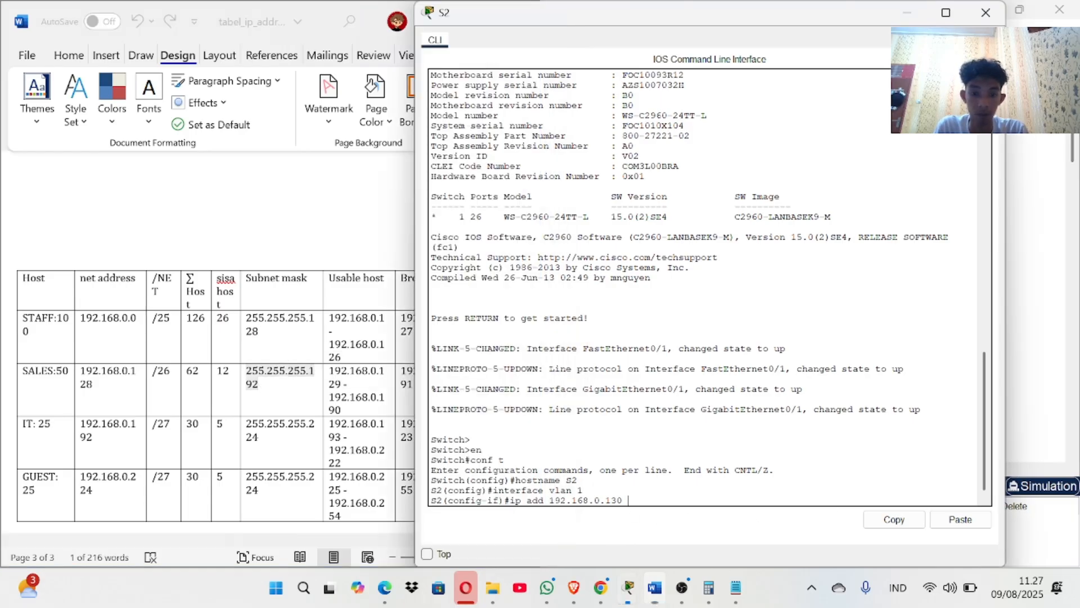
left_click(969, 526)
key("Return")
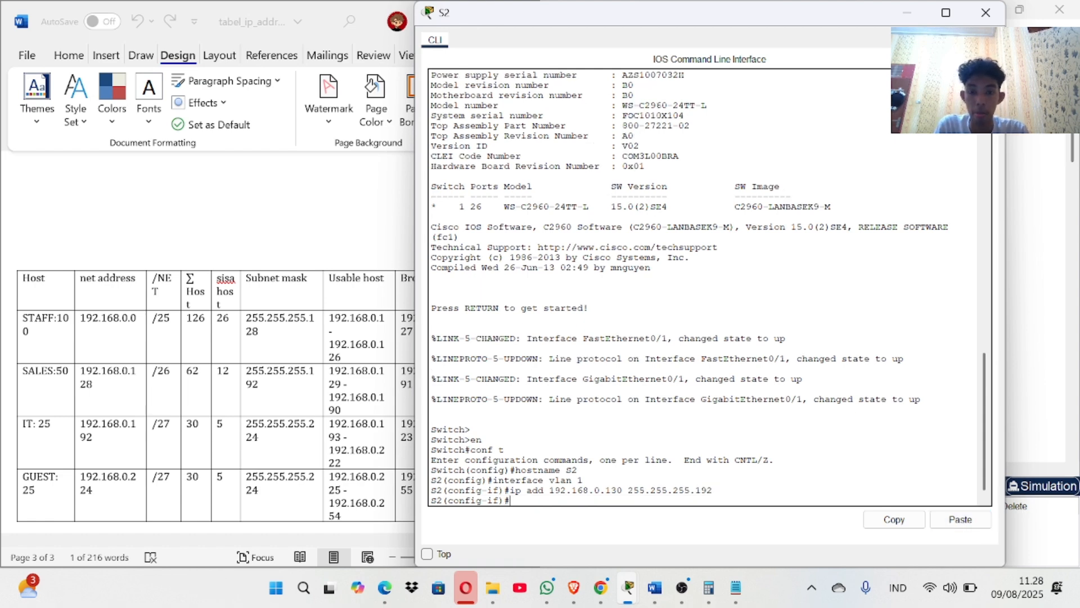
Bring VLAN 1 up with no shutdown and review the activity results.
type("no shu")
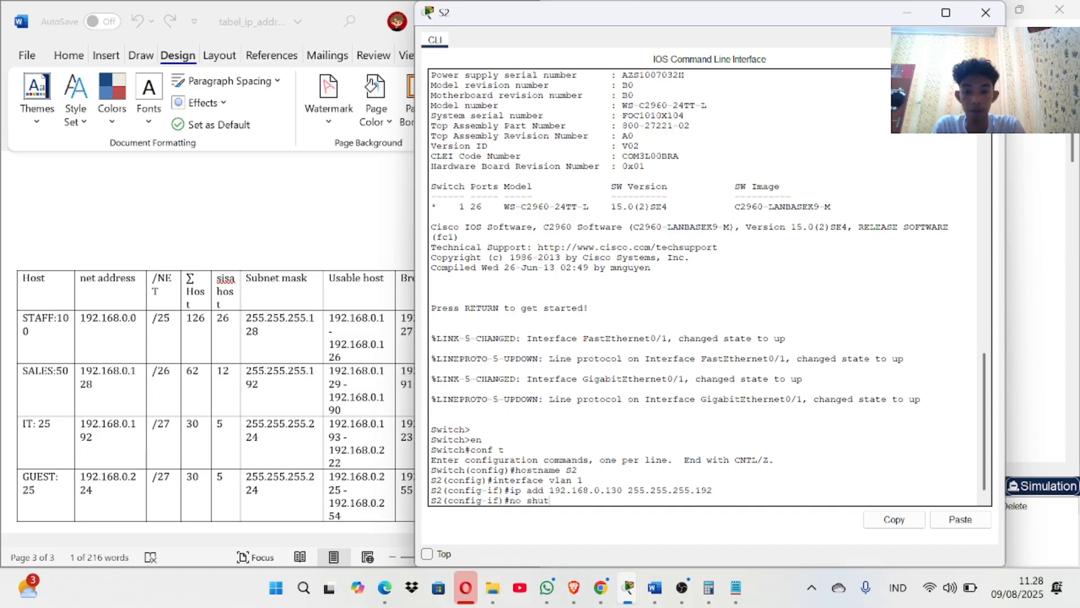
type("t")
key("Return")
key("Return")
key("Return")
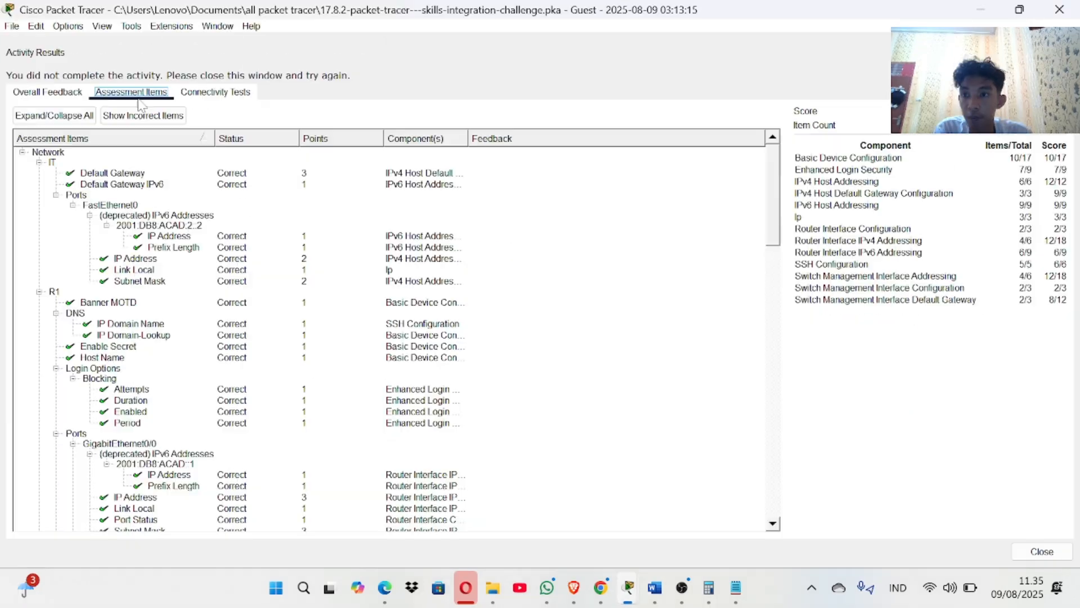
scroll(168, 491, "down", 10)
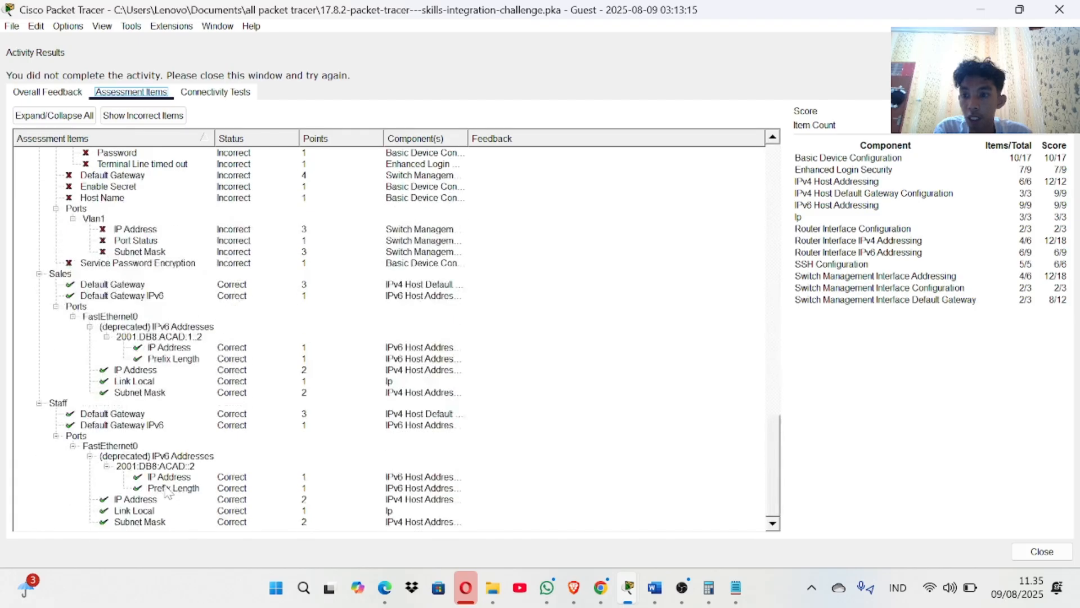
scroll(167, 491, "up", 6)
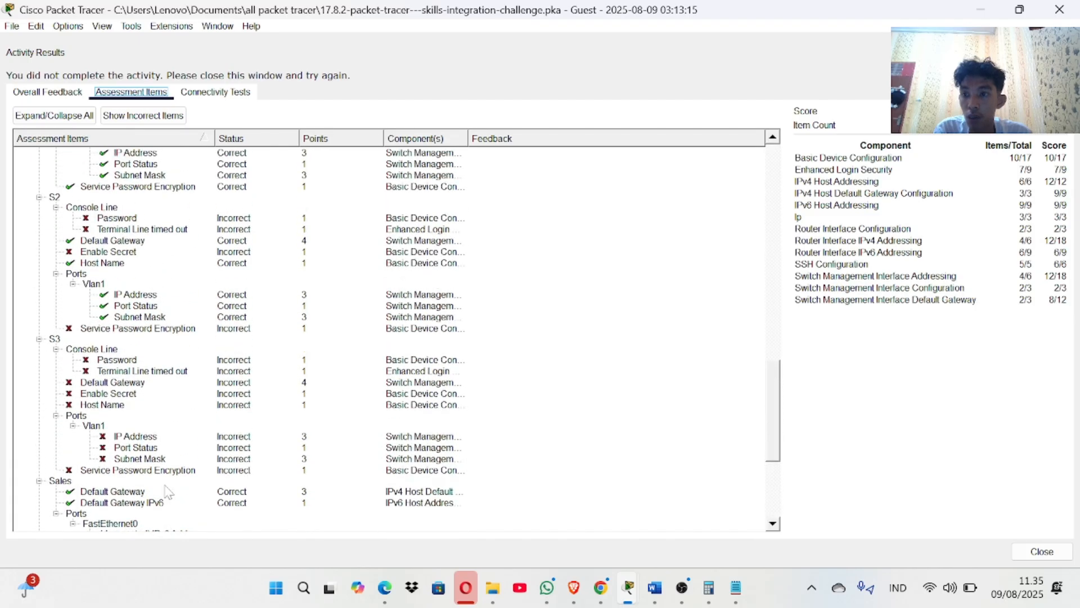
left_click(1059, 9)
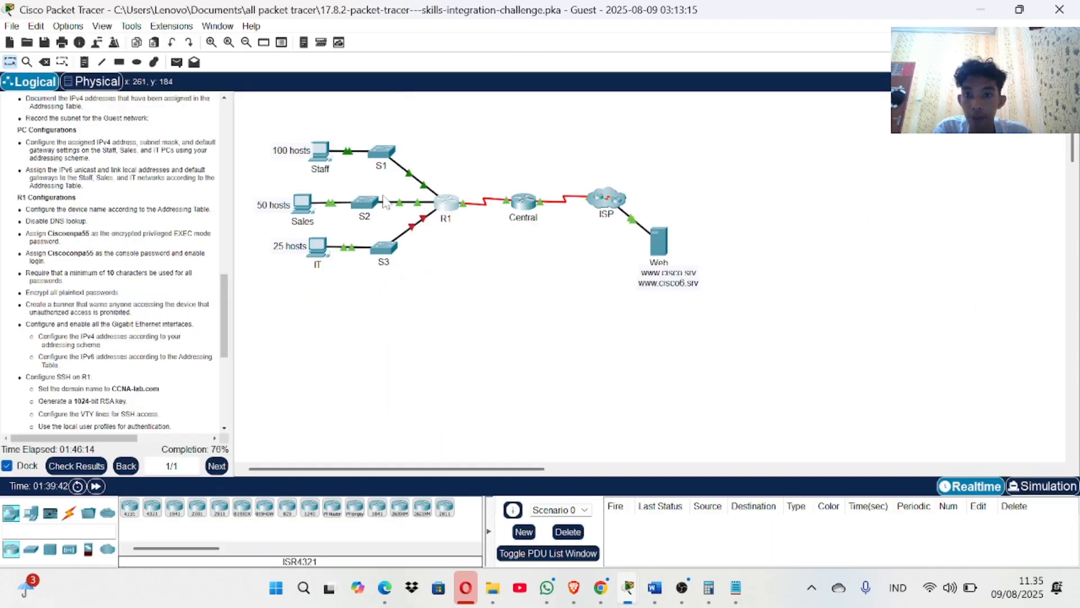
On S2, enter console line 0 and set the console password.
left_click(366, 202)
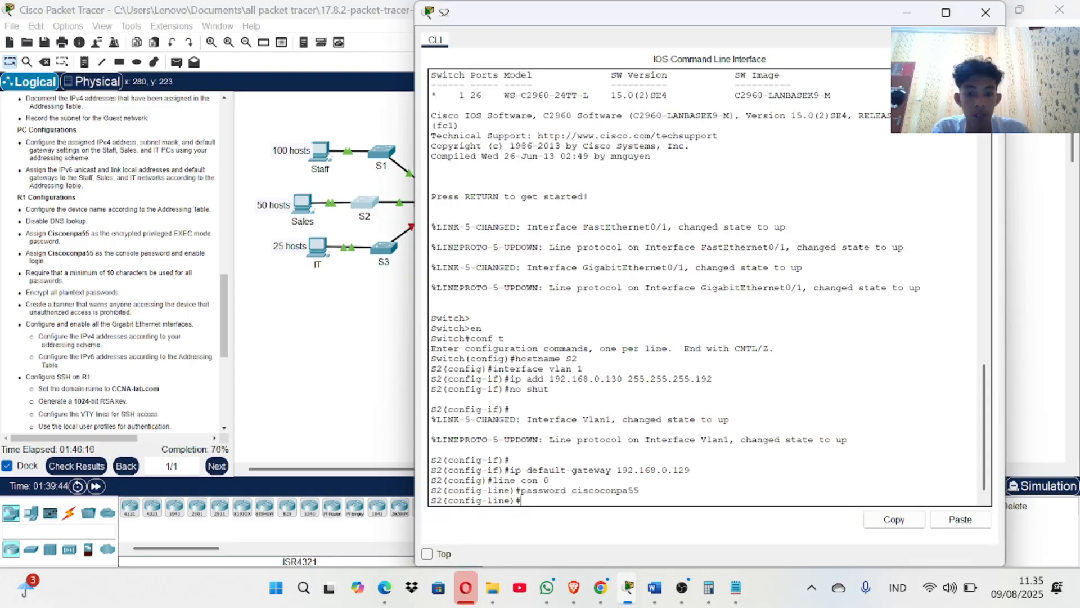
key("Return")
type("line")
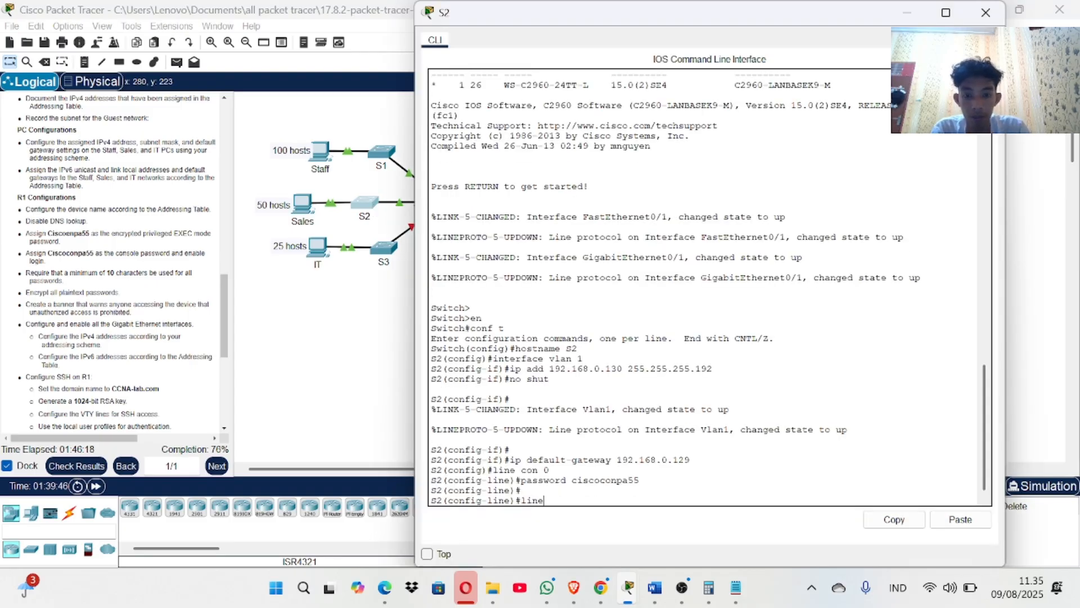
type(" console")
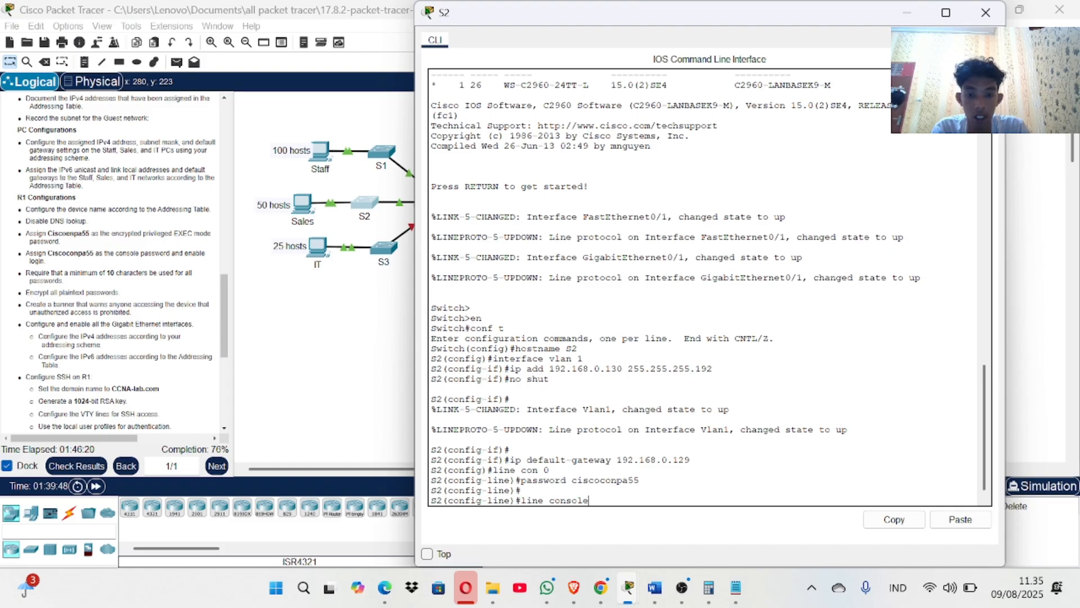
type(" 0")
key("Return")
key("Return")
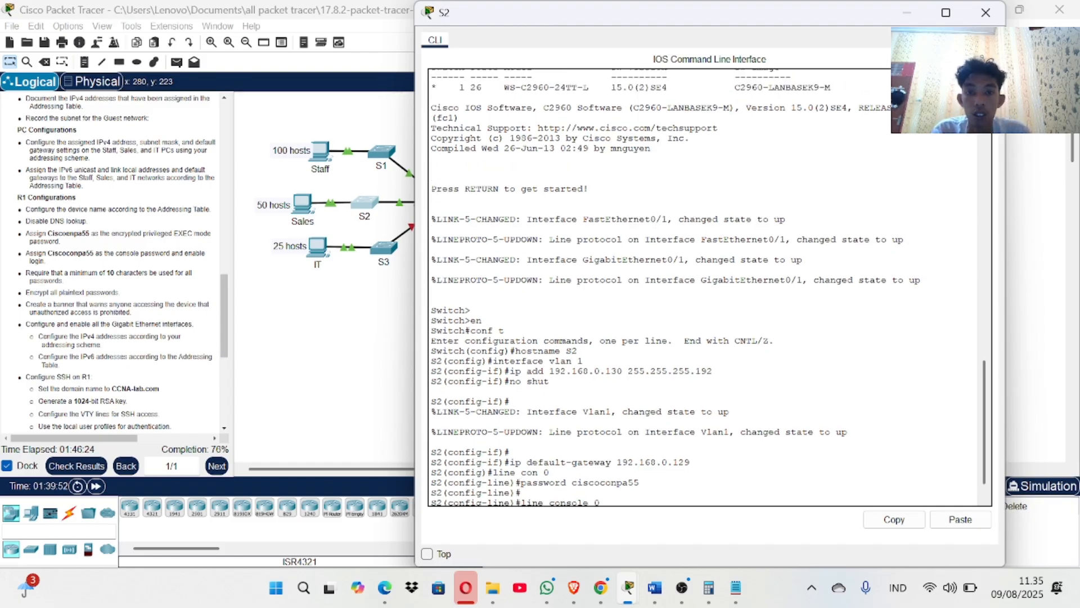
type("passwo")
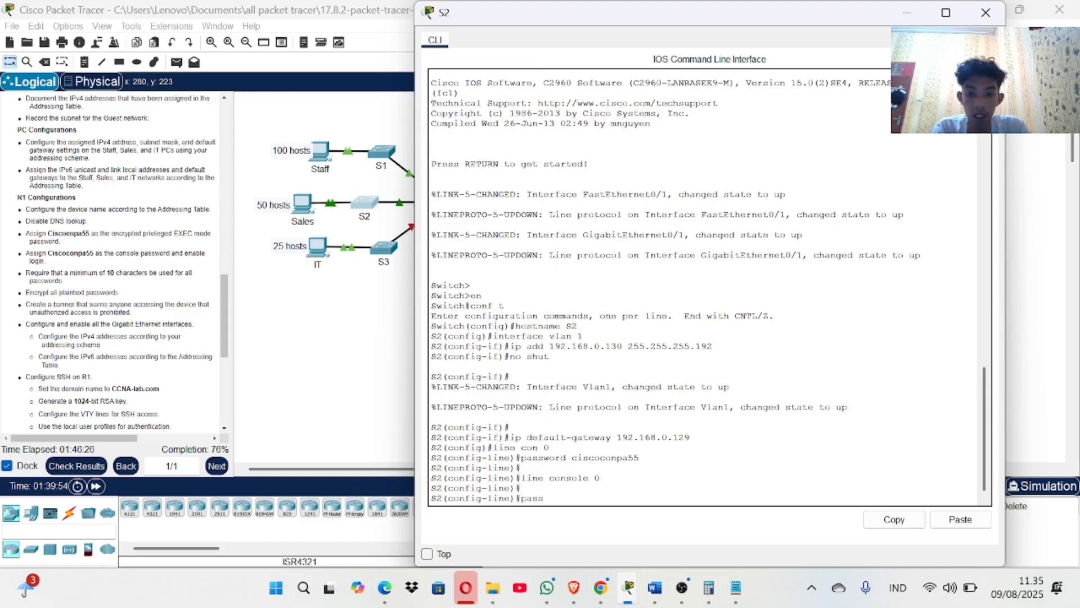
key("BackSpace")
key("BackSpace")
key("BackSpace")
key("BackSpace")
key("BackSpace")
key("BackSpace")
key("Up")
key("Up")
key("Up")
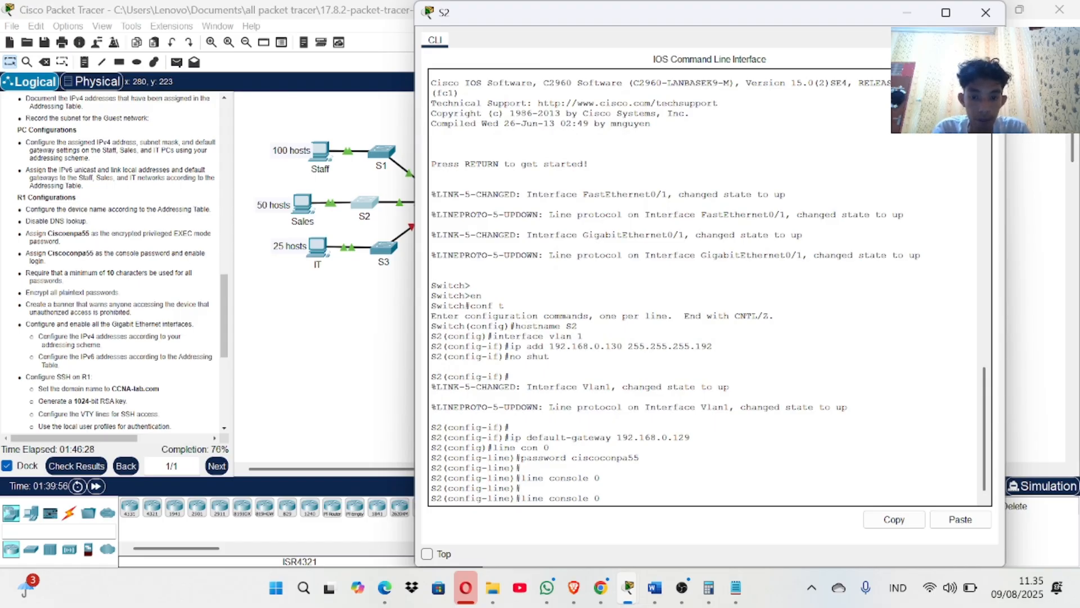
key("Down")
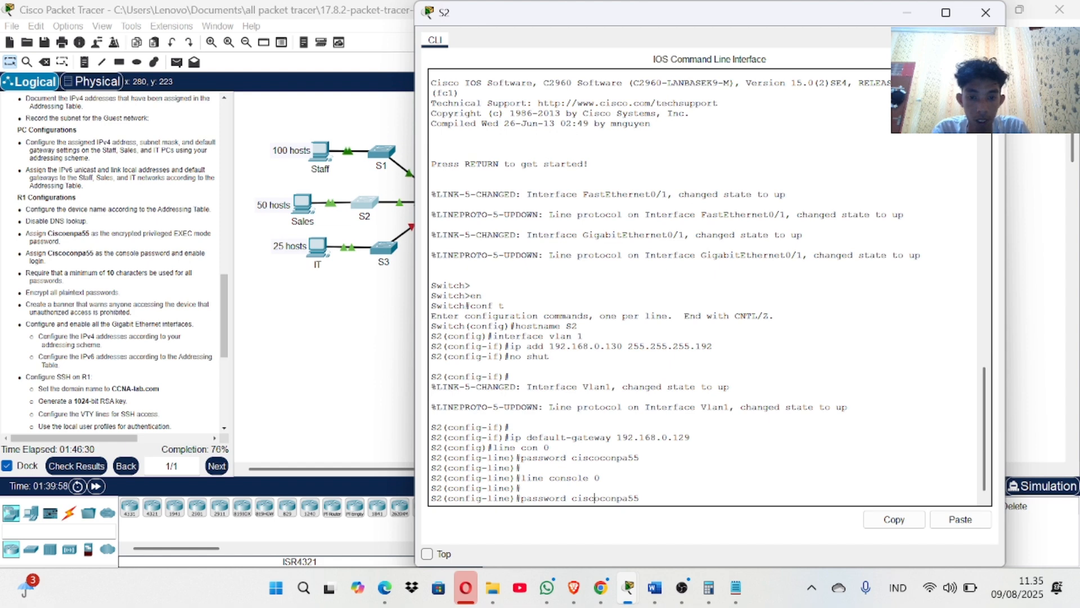
key("Left")
key("Left")
key("Left")
key("Left")
key("Left")
key("Left")
key("Left")
key("Left")
key("Left")
key("Left")
key("Left")
key("BackSpace")
type("C")
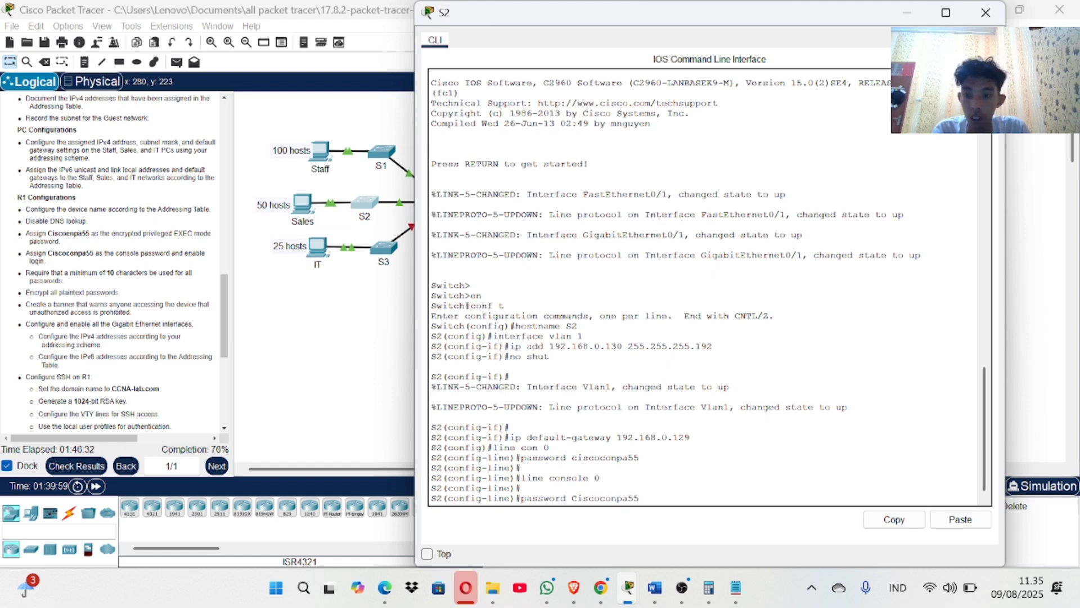
key("Return")
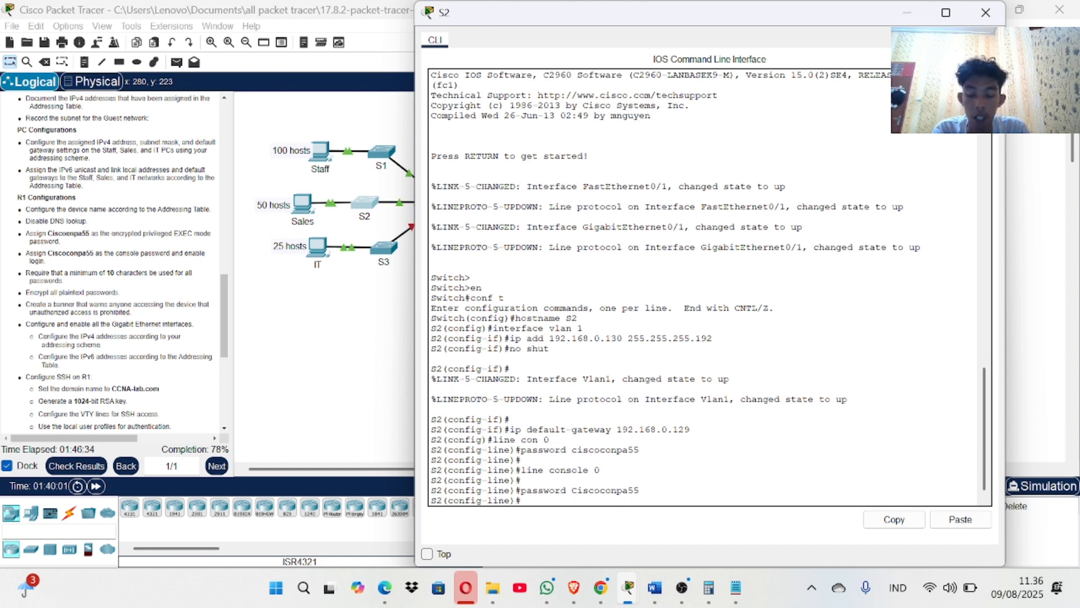
Give S2's console a 5-minute exec-timeout, require login, and exit line configuration.
type("exec ti")
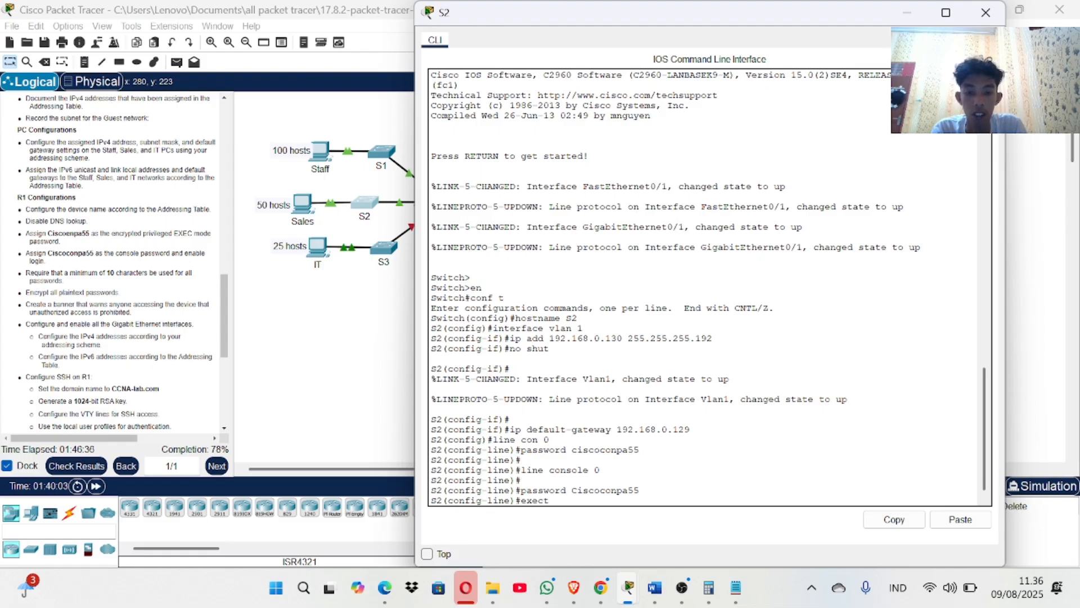
type("me")
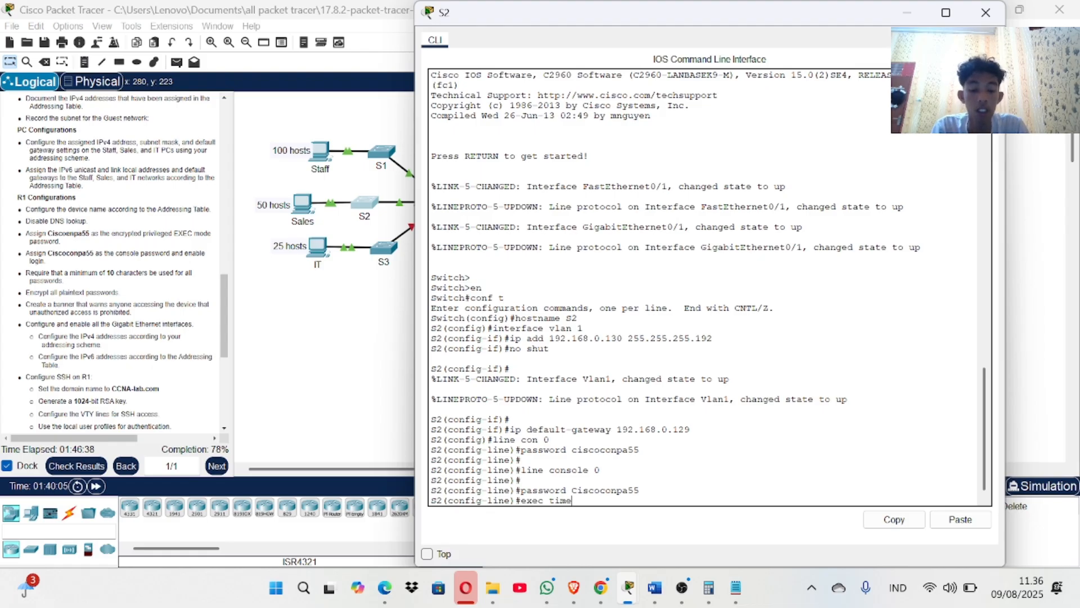
key("BackSpace")
key("BackSpace")
key("BackSpace")
key("BackSpace")
key("BackSpace")
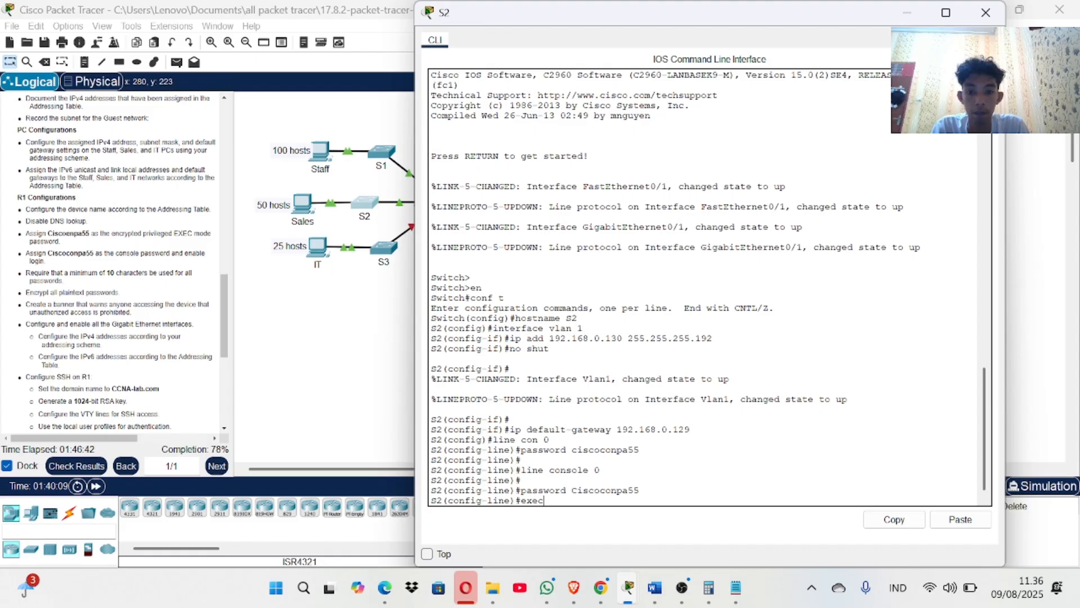
type("-")
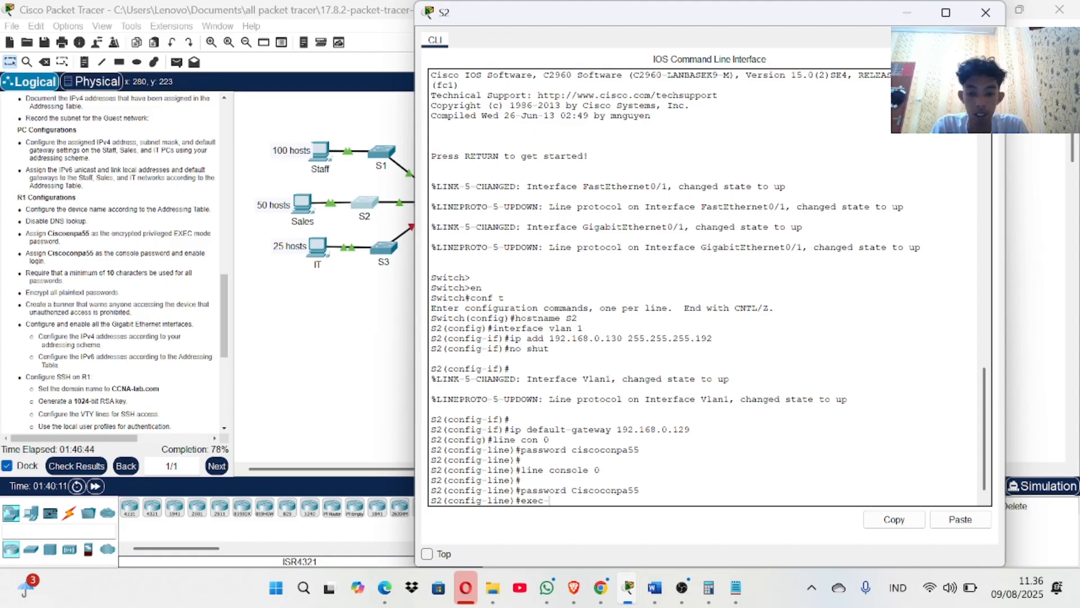
type("timeout")
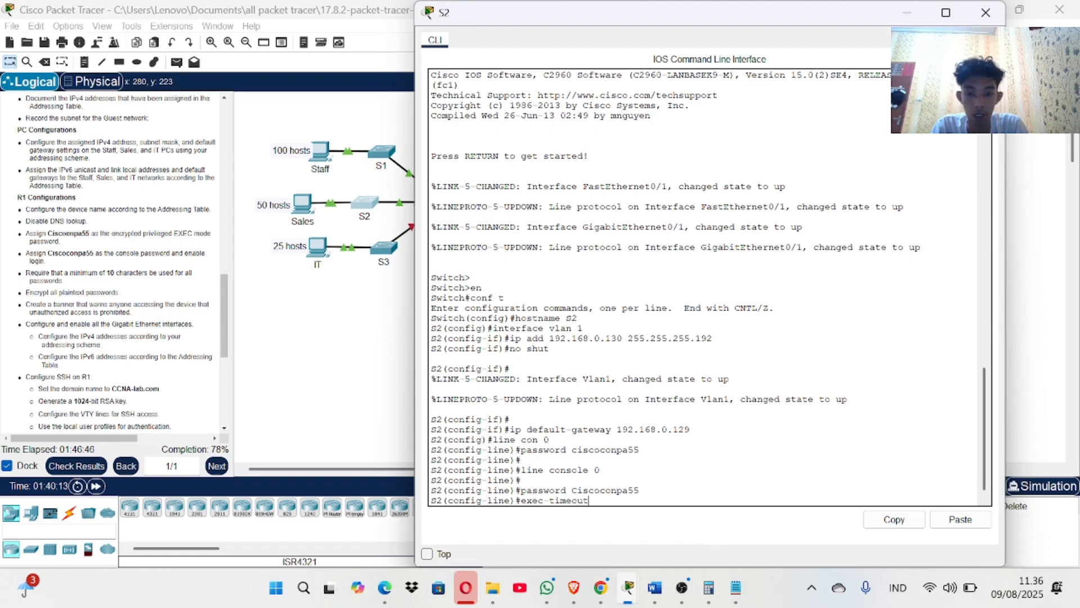
type(" 5 ")
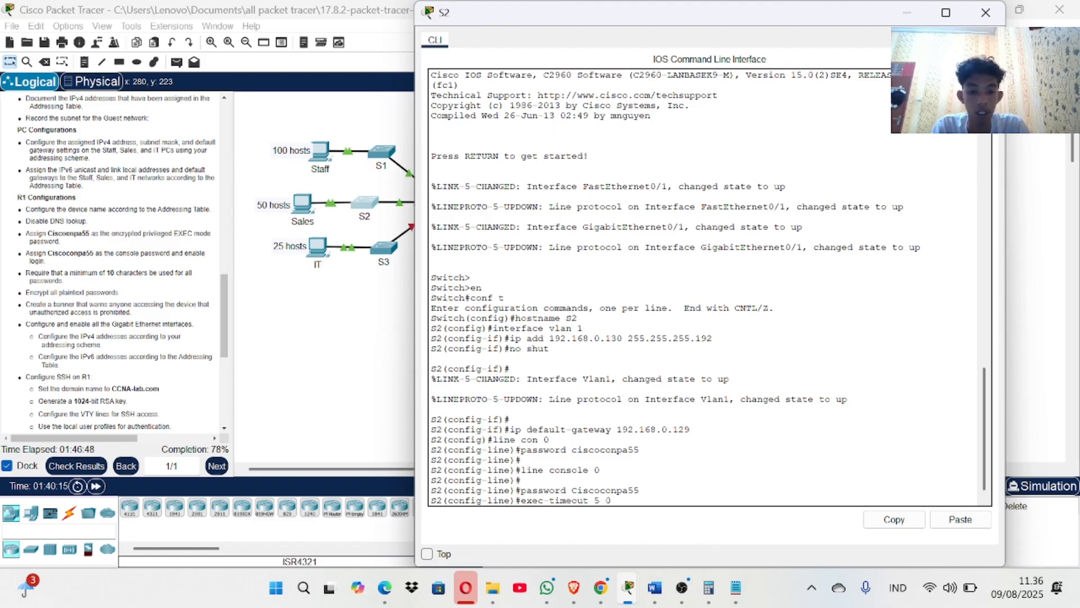
type("0")
key("Return")
key("Up")
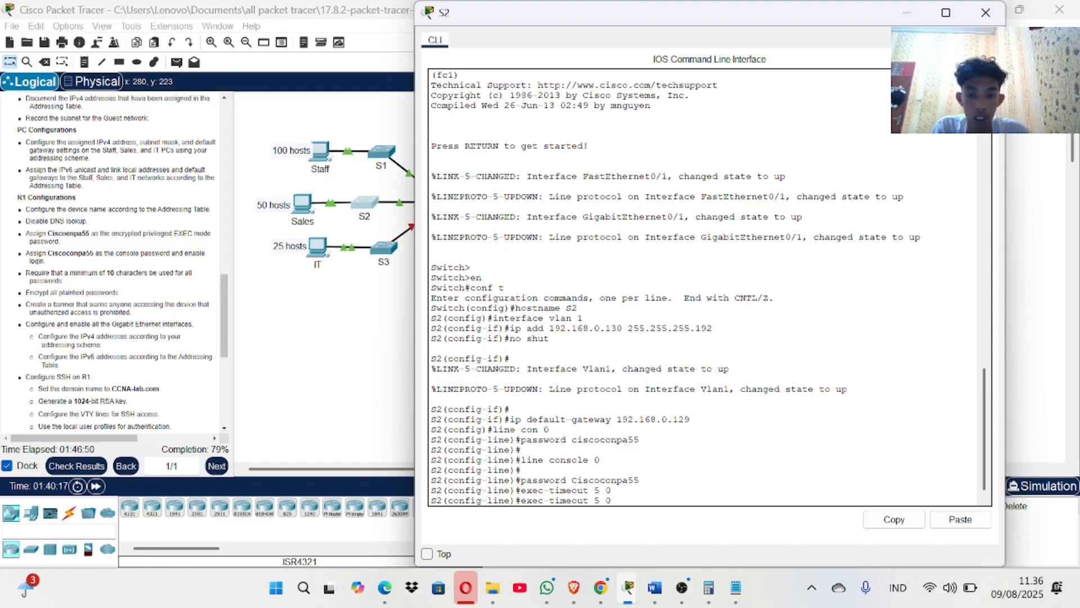
key("BackSpace")
key("BackSpace")
key("BackSpace")
key("BackSpace")
key("BackSpace")
key("BackSpace")
key("BackSpace")
key("BackSpace")
key("BackSpace")
key("BackSpace")
key("BackSpace")
key("BackSpace")
key("BackSpace")
key("BackSpace")
key("BackSpace")
type("l")
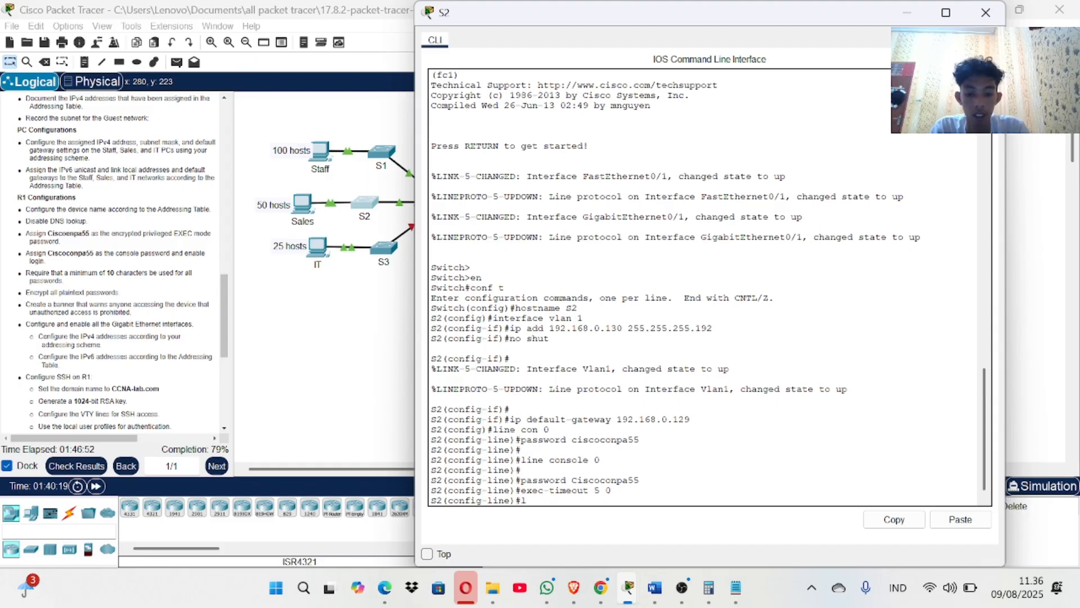
type("ogin")
key("Return")
type("exit")
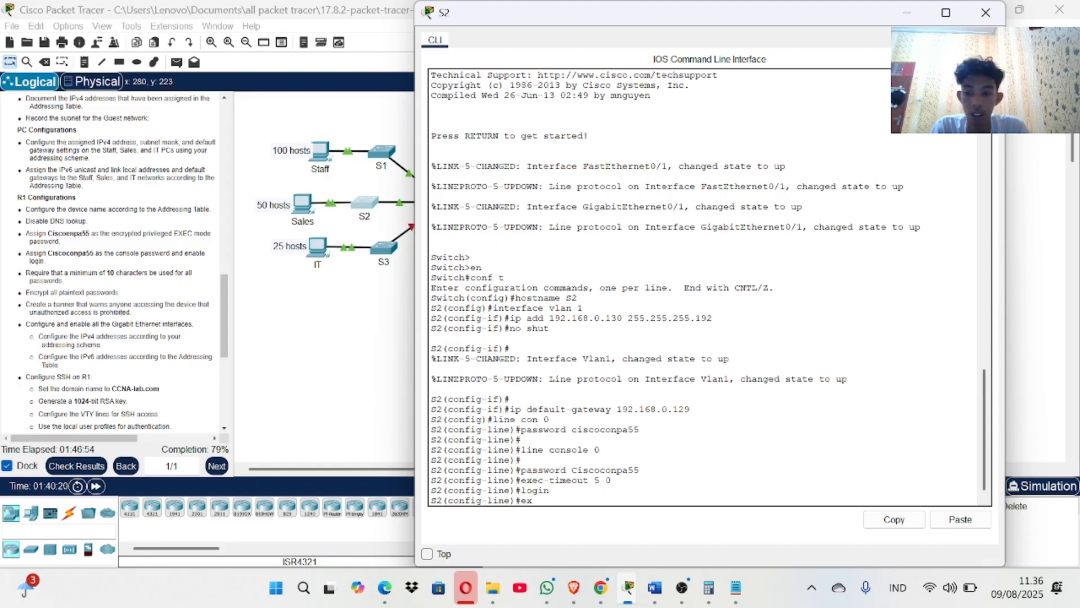
key("Return")
key("Return")
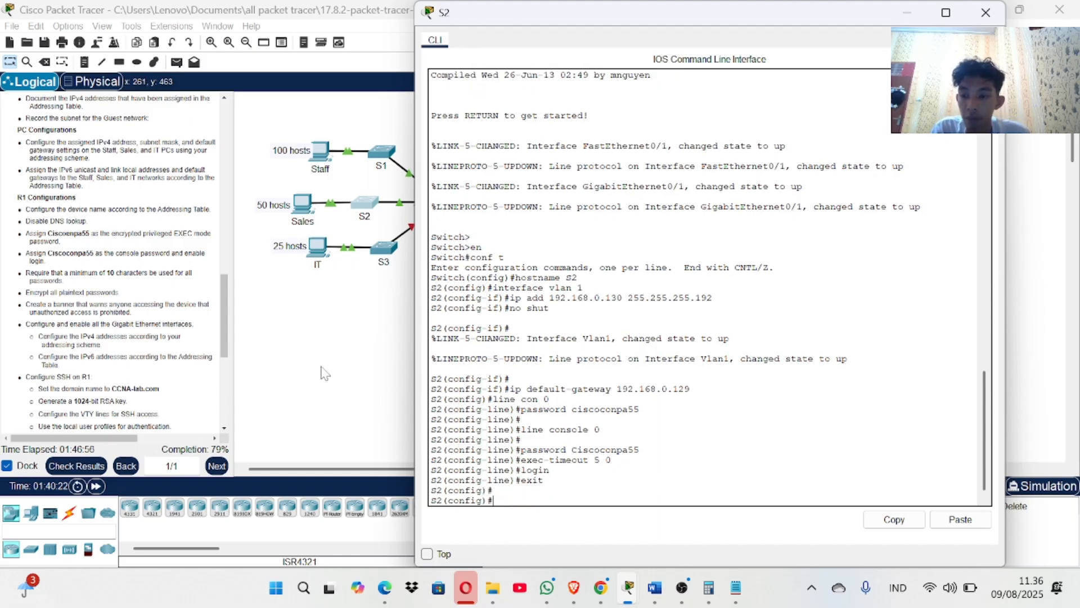
Review the assessment items in the activity results, then close the results window.
left_click(95, 471)
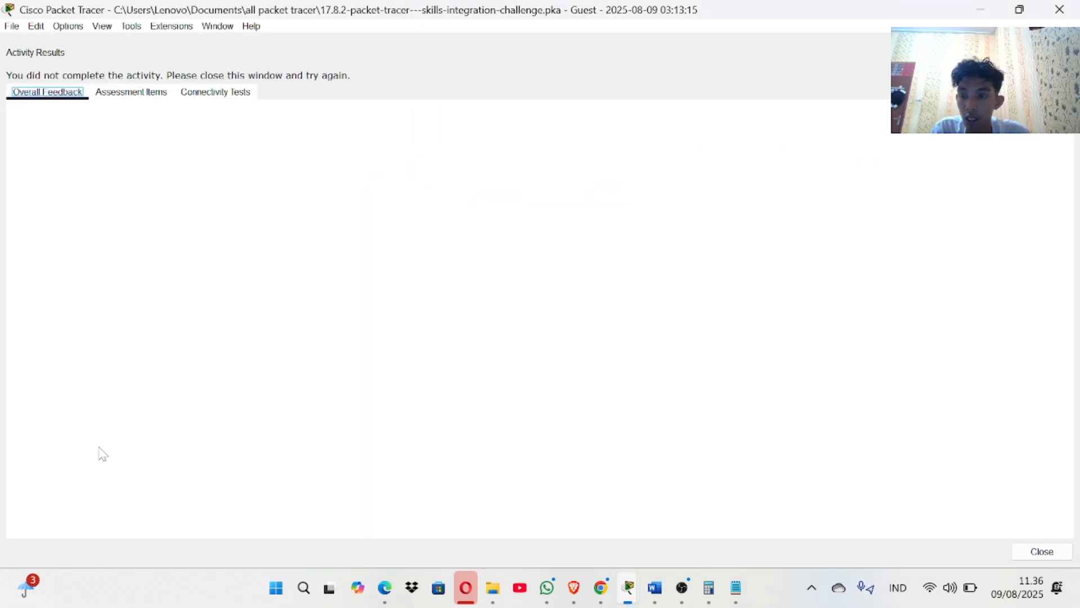
left_click(155, 92)
scroll(204, 405, "down", 15)
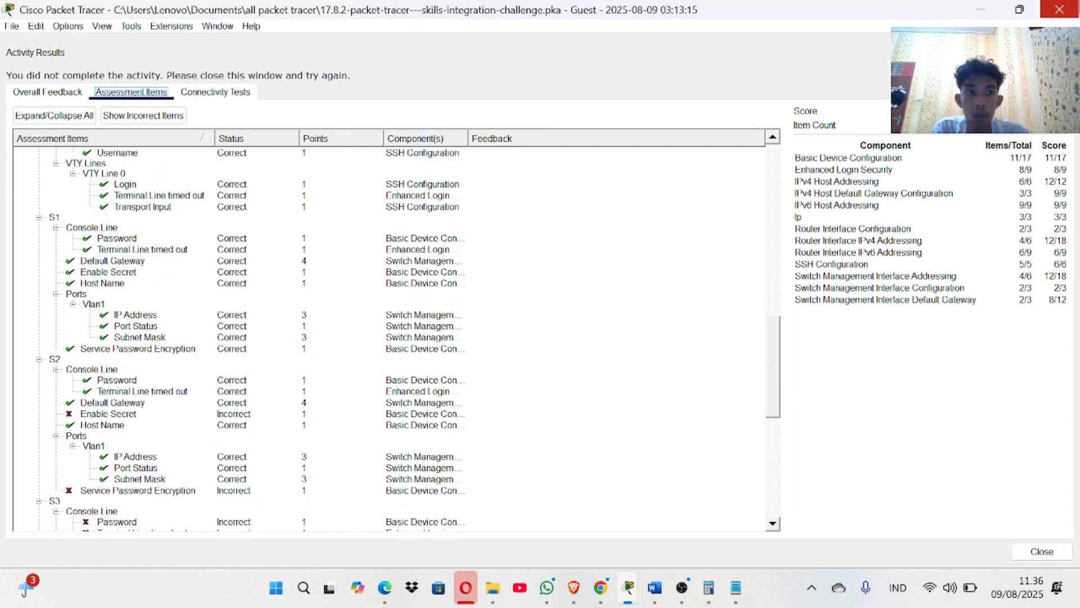
left_click(1066, 10)
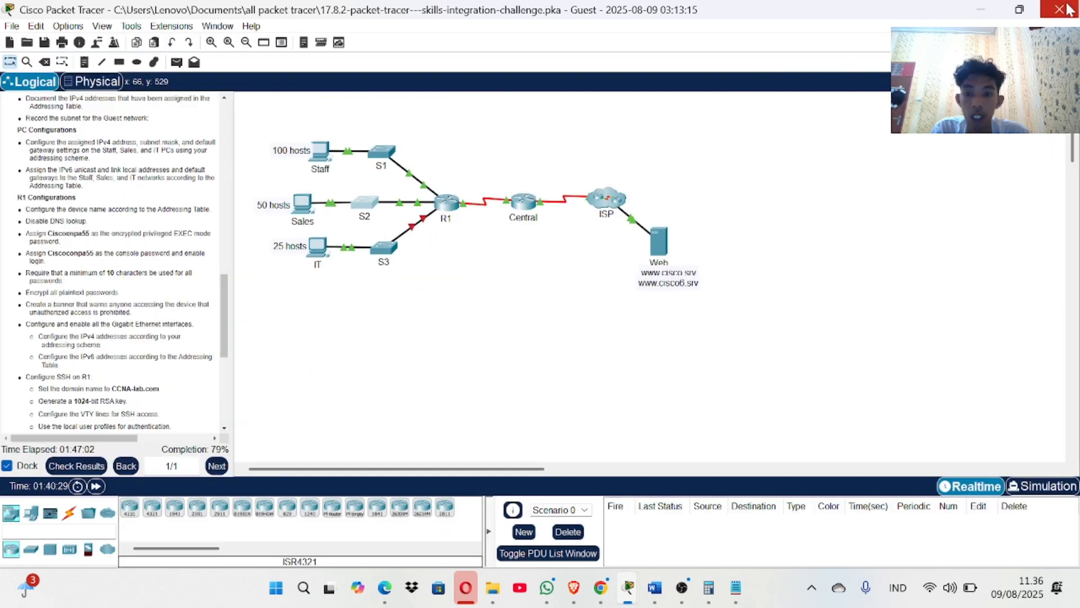
Briefly reopen S2's console, then bring S1's console forward and close it.
left_click(367, 209)
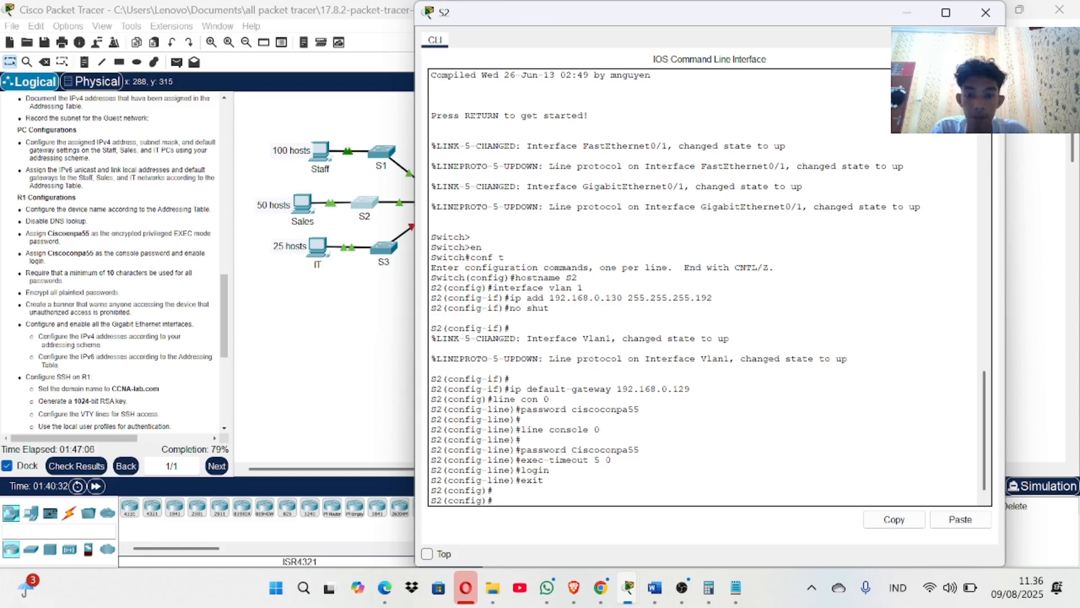
type("enable s")
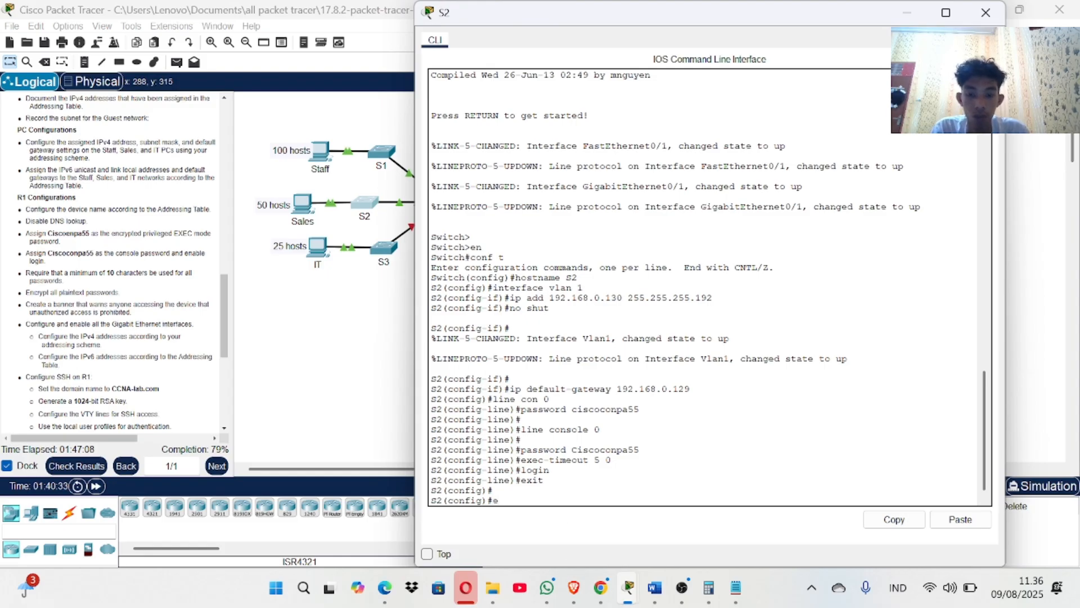
key("BackSpace")
key("BackSpace")
key("BackSpace")
key("BackSpace")
key("BackSpace")
key("BackSpace")
key("BackSpace")
key("BackSpace")
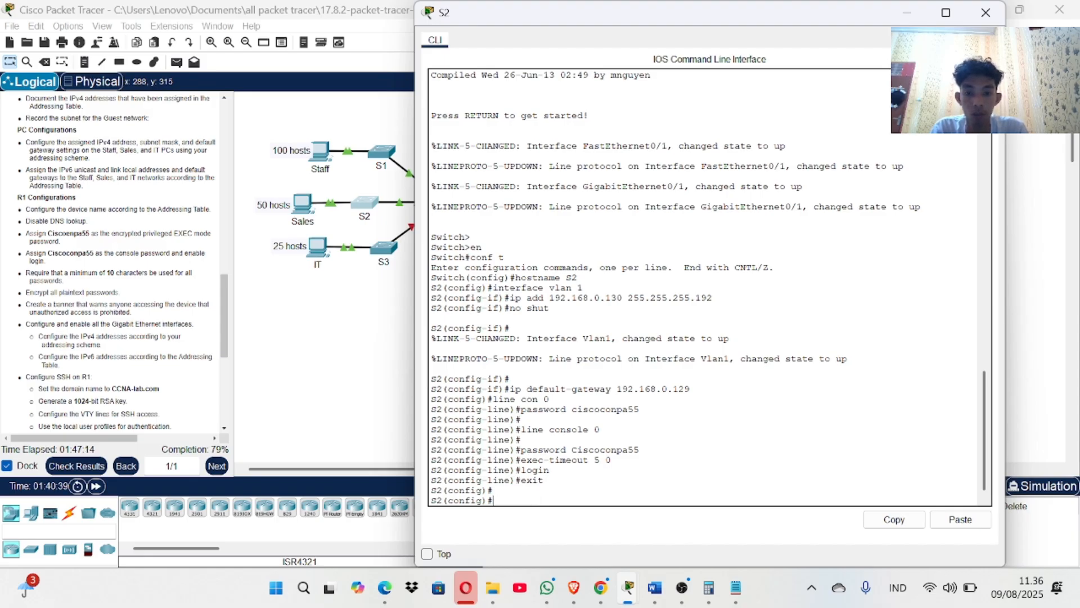
left_click(319, 389)
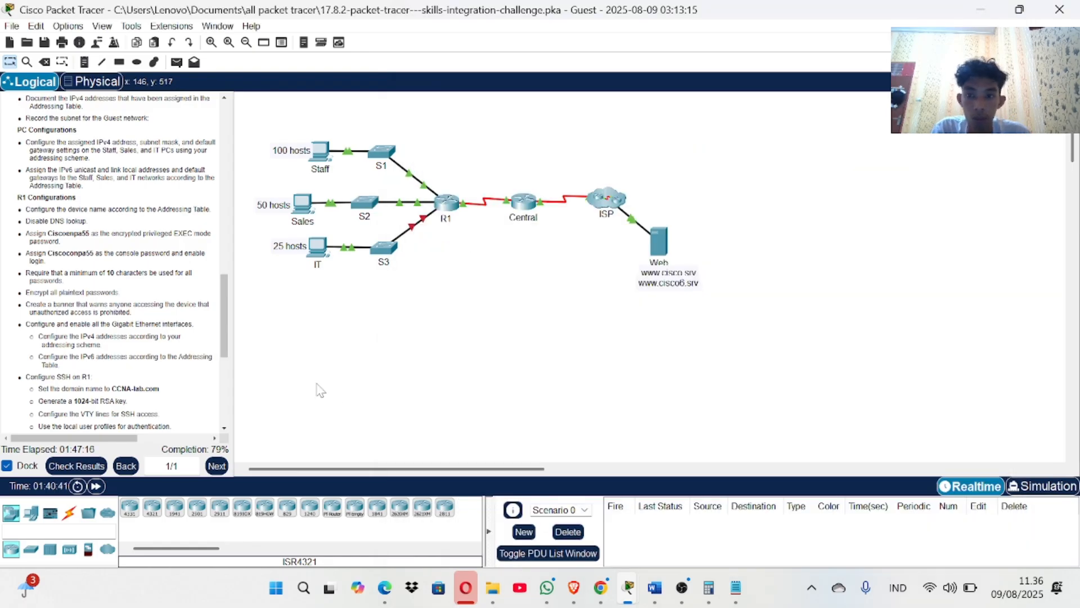
left_click_drag(316, 387, 408, 137)
left_click(388, 152)
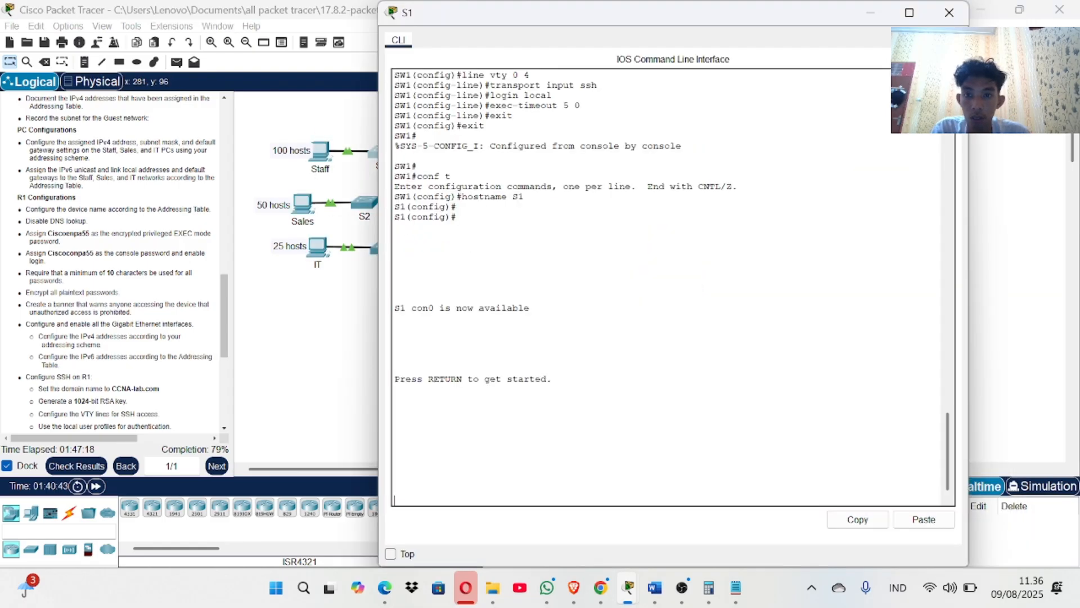
scroll(527, 180, "up", 10)
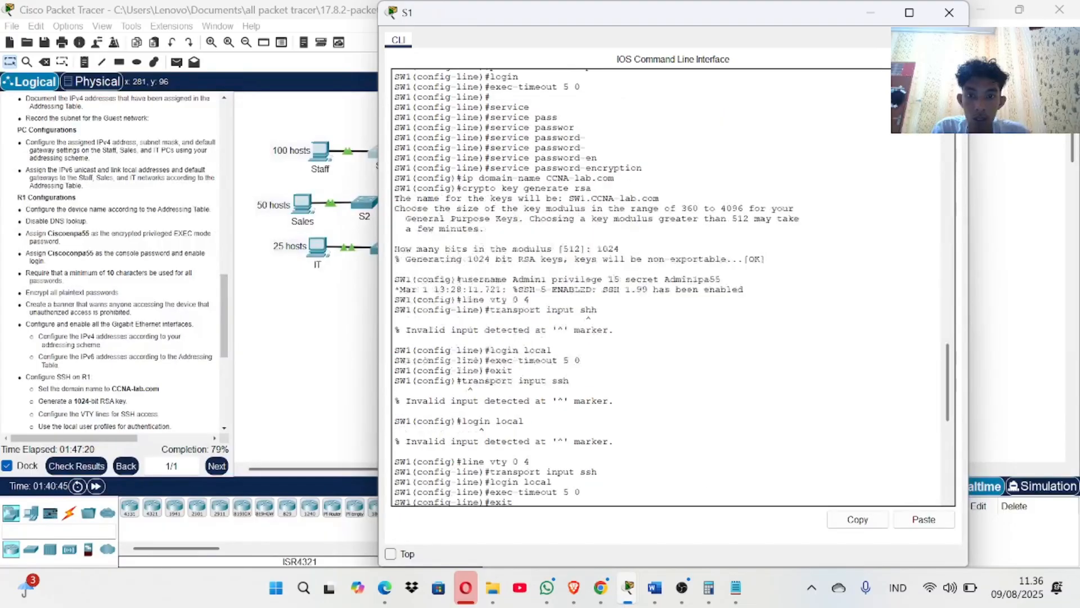
scroll(527, 180, "up", 2)
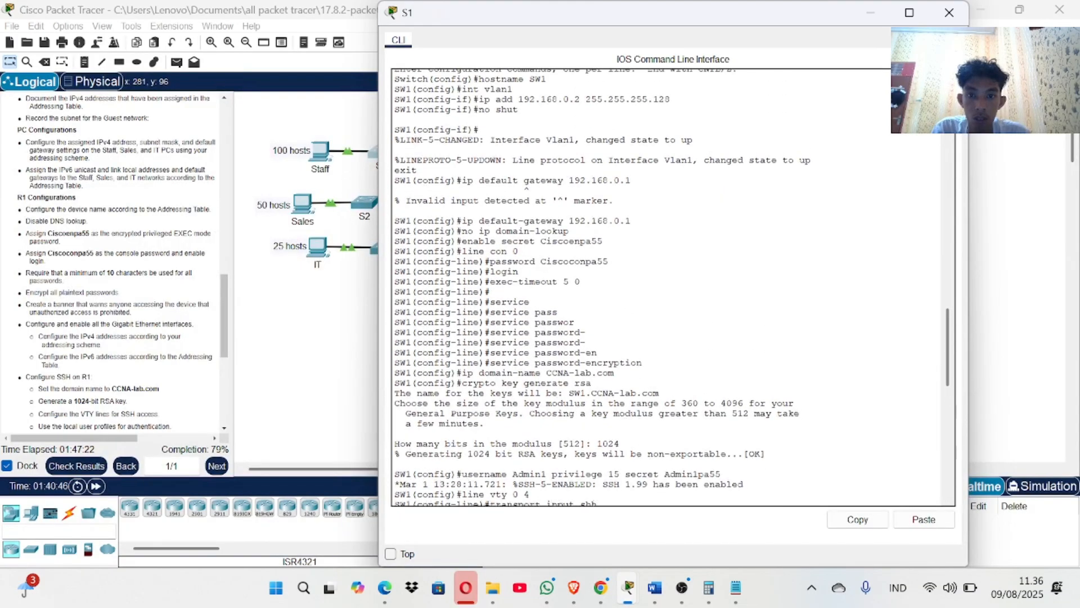
left_click(949, 12)
Give switch S2 an enable secret password for privileged EXEC mode from global configuration.
left_click(367, 211)
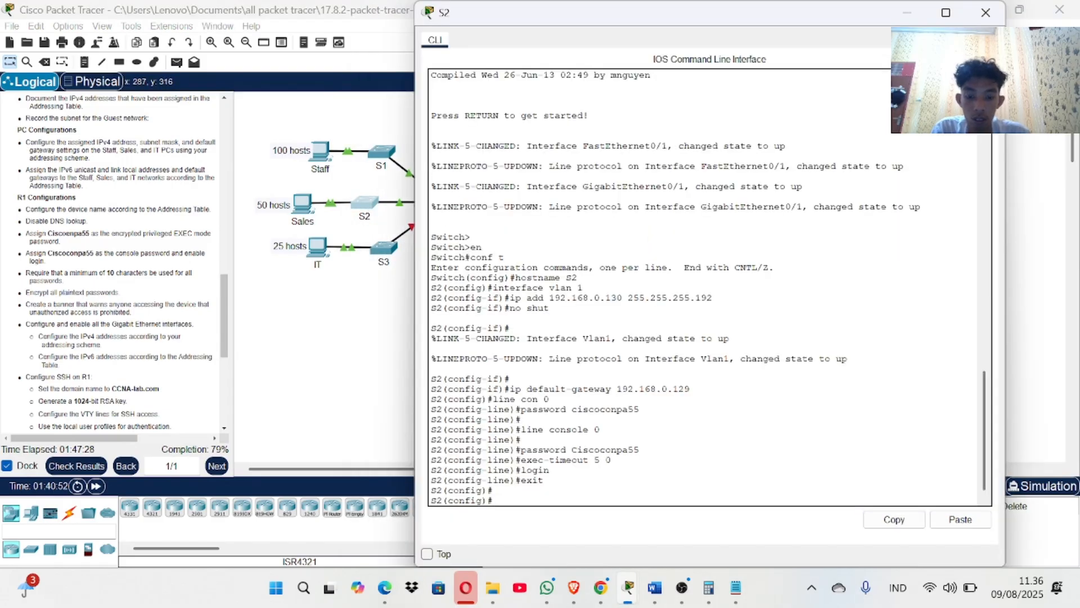
type("enbale s")
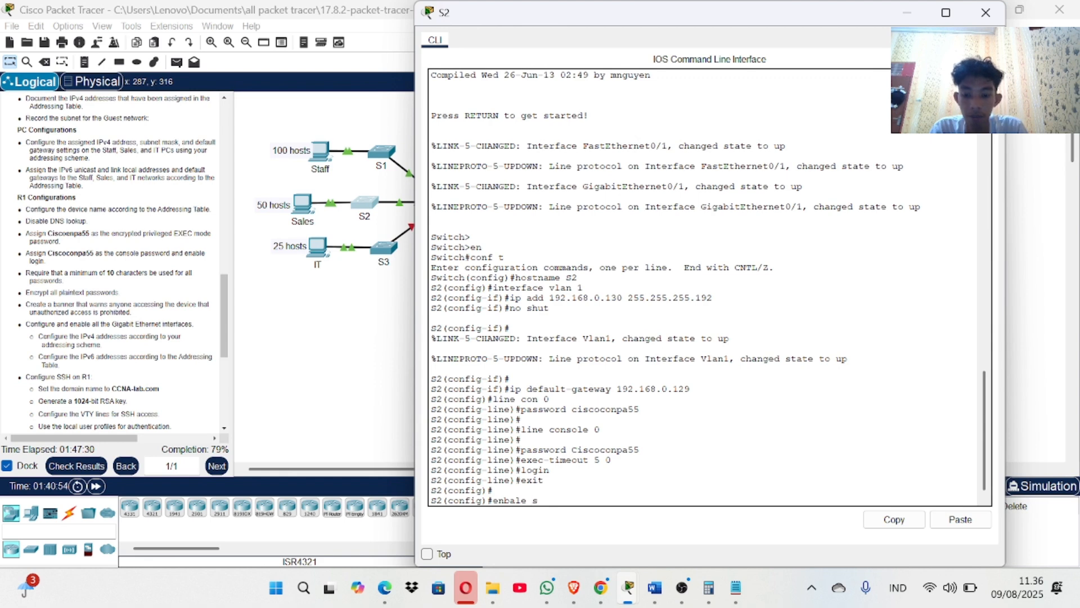
key("BackSpace")
key("BackSpace")
key("BackSpace")
key("BackSpace")
key("BackSpace")
type("ab;")
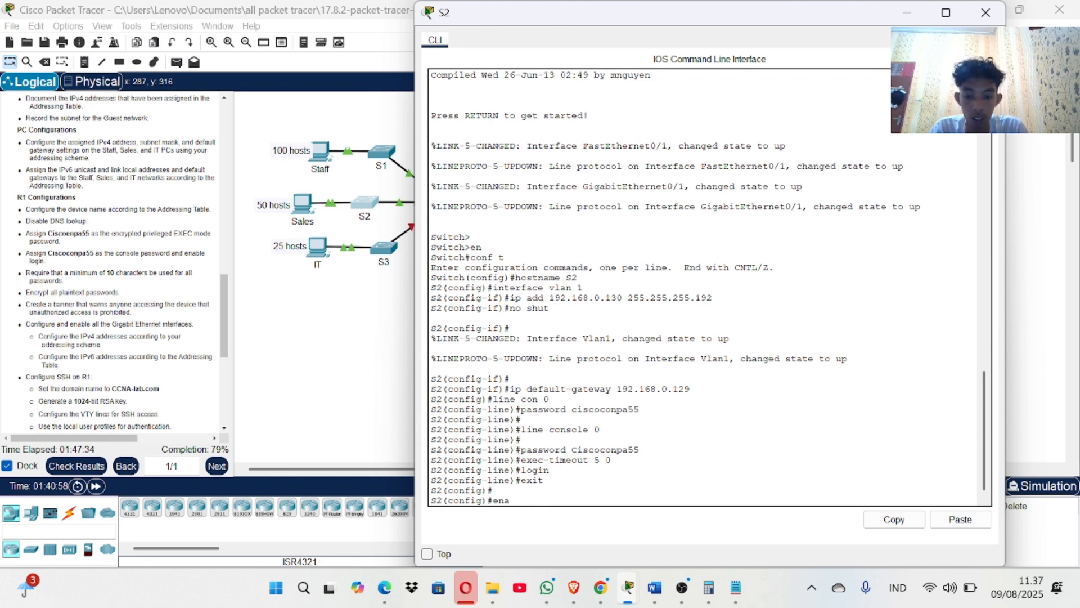
key("BackSpace")
type("le secret")
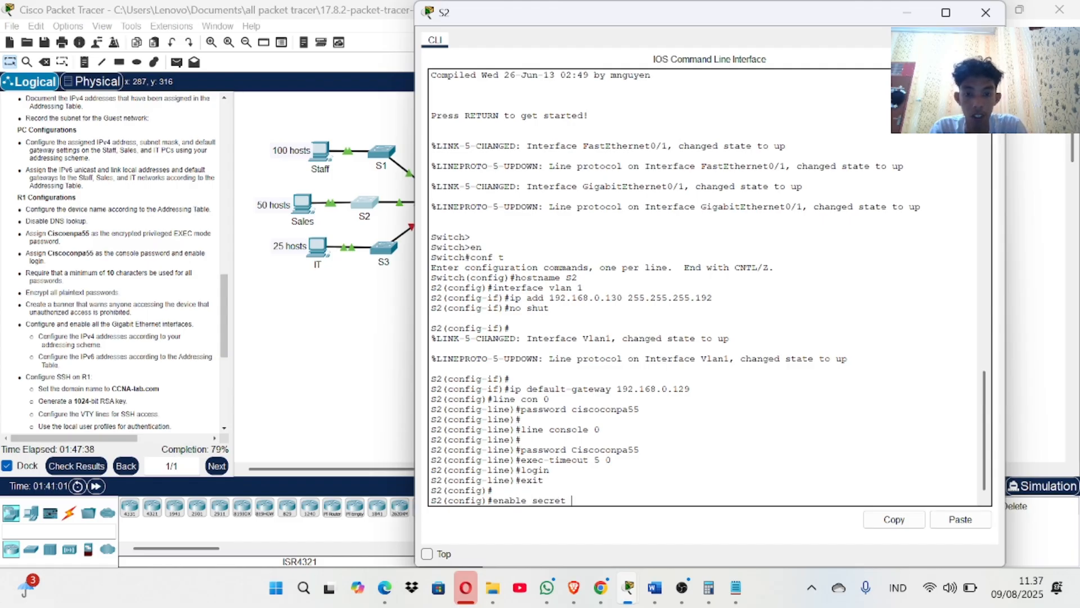
type(" C")
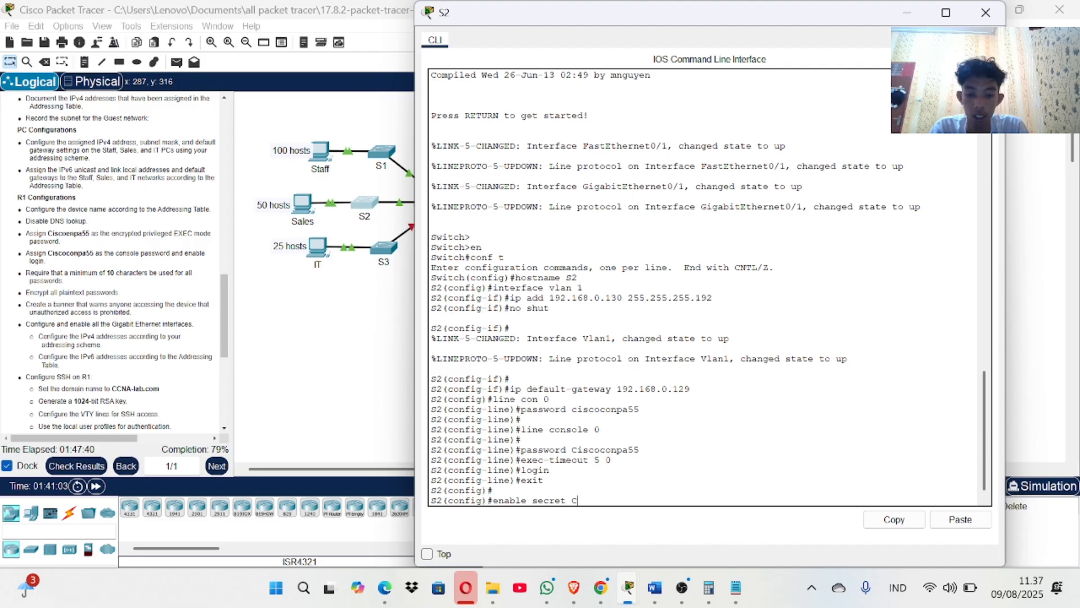
type("iscoe")
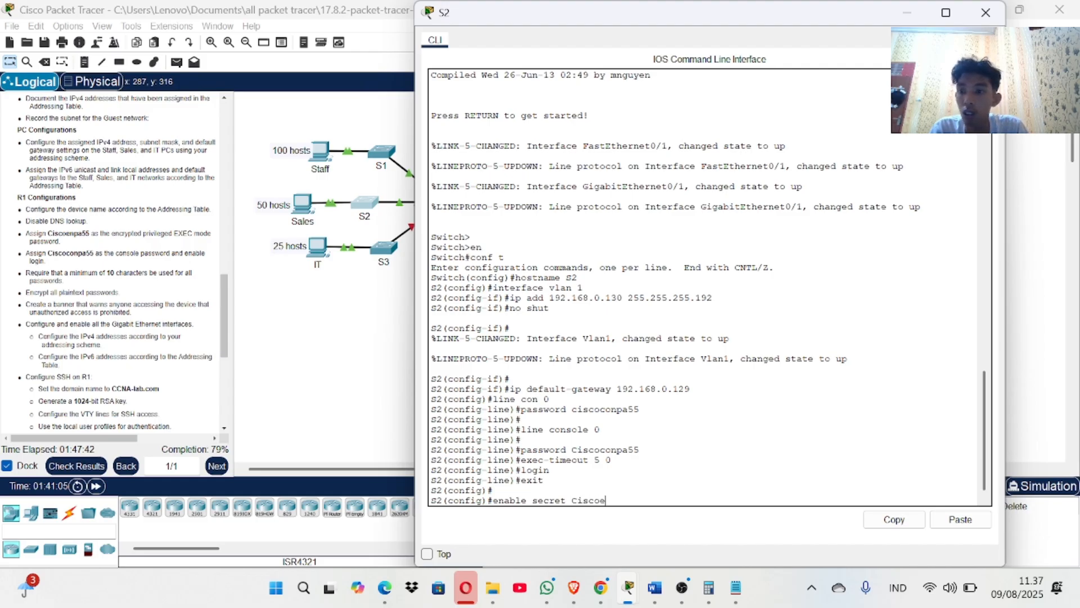
type("npa55")
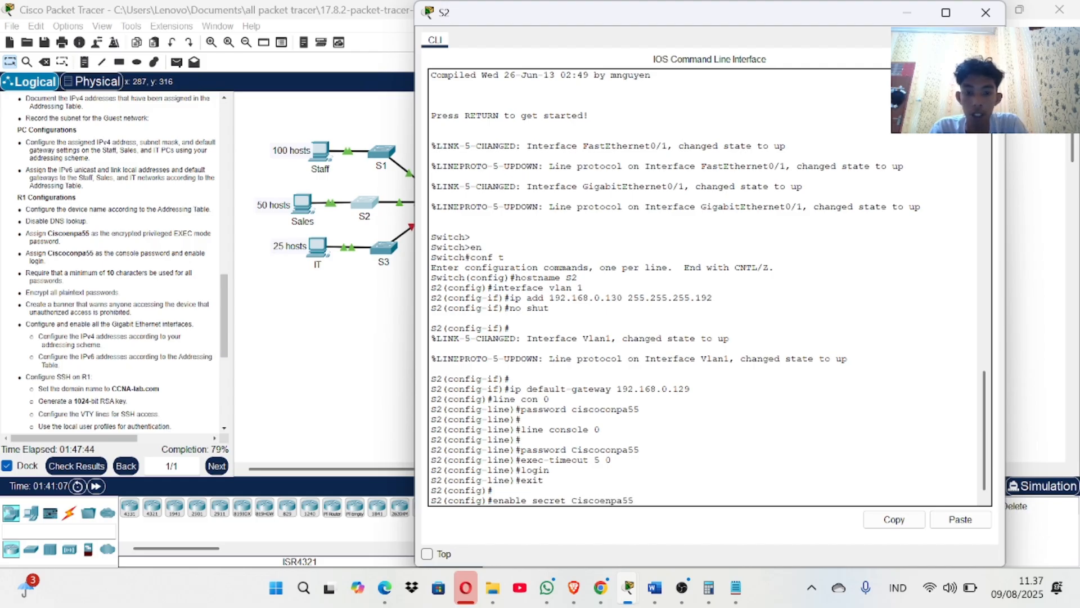
key("Return")
type("\\")
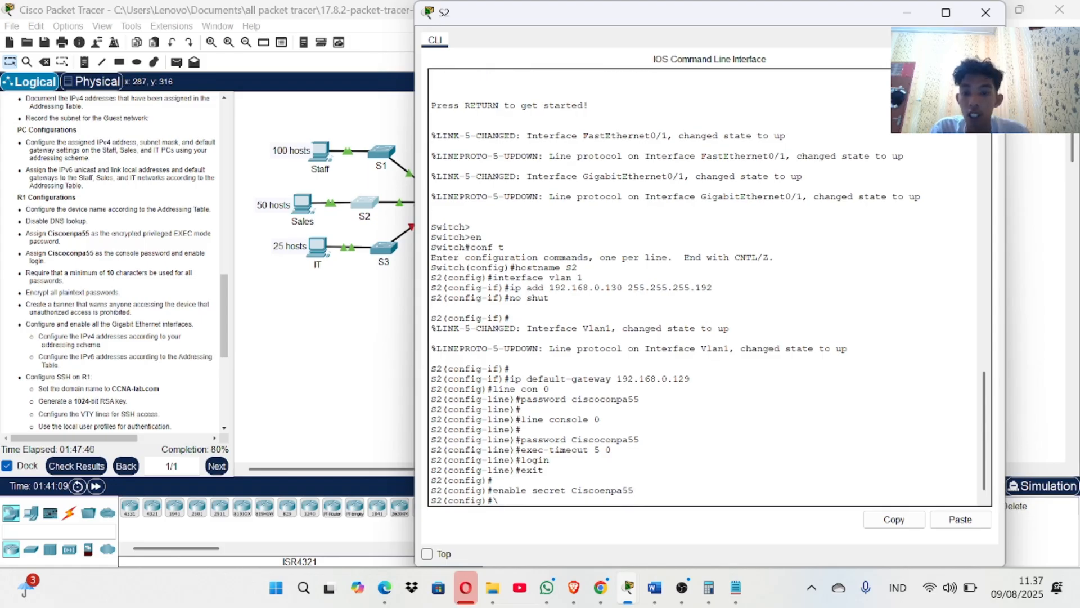
left_click(90, 467)
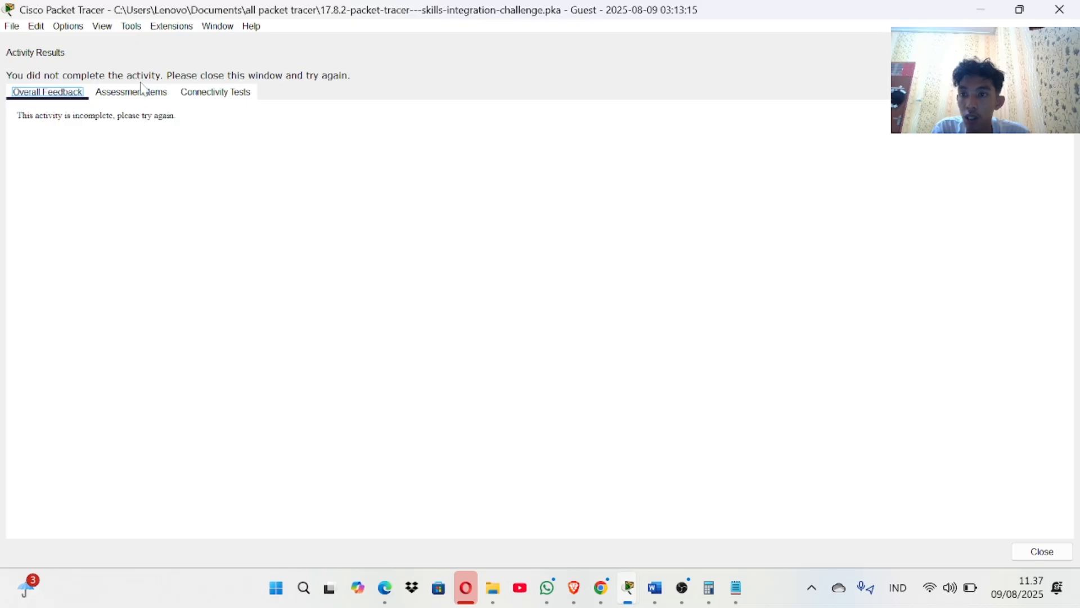
left_click(142, 90)
scroll(121, 492, "down", 10)
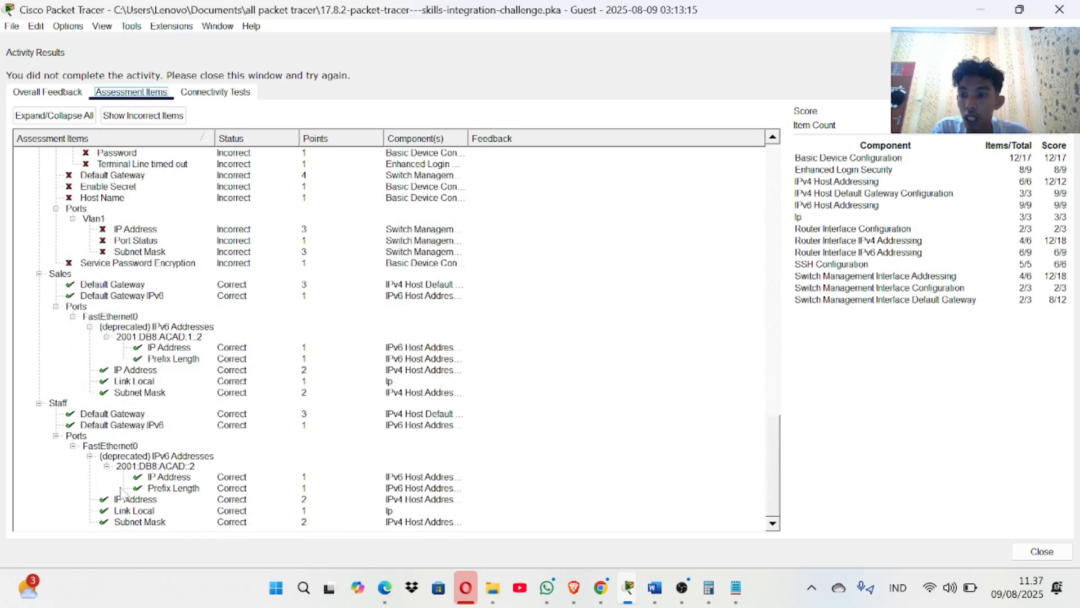
scroll(121, 492, "up", 9)
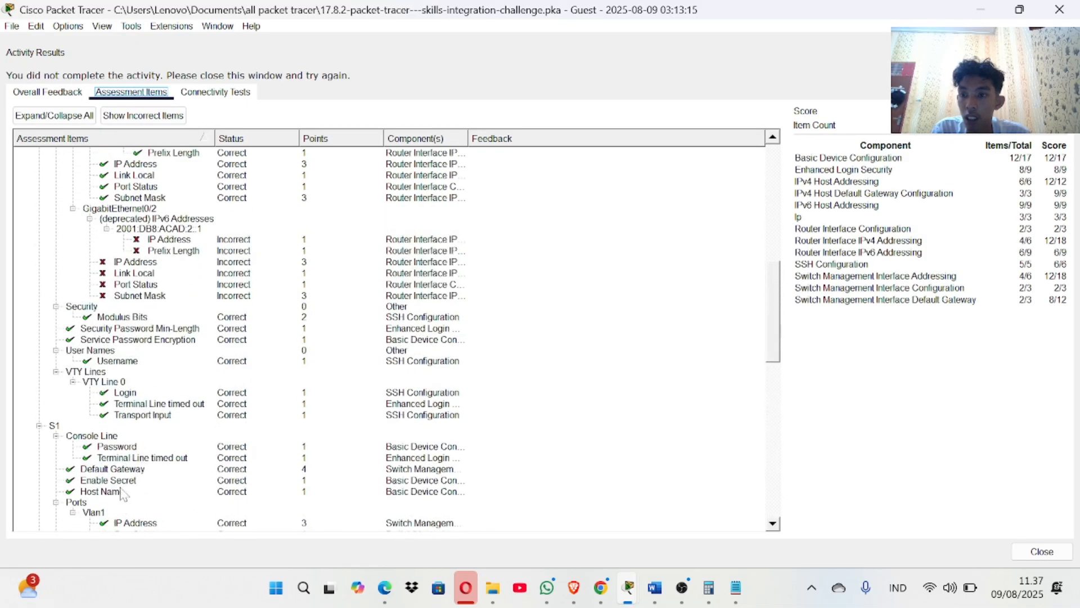
scroll(124, 495, "up", 3)
left_click(1060, 10)
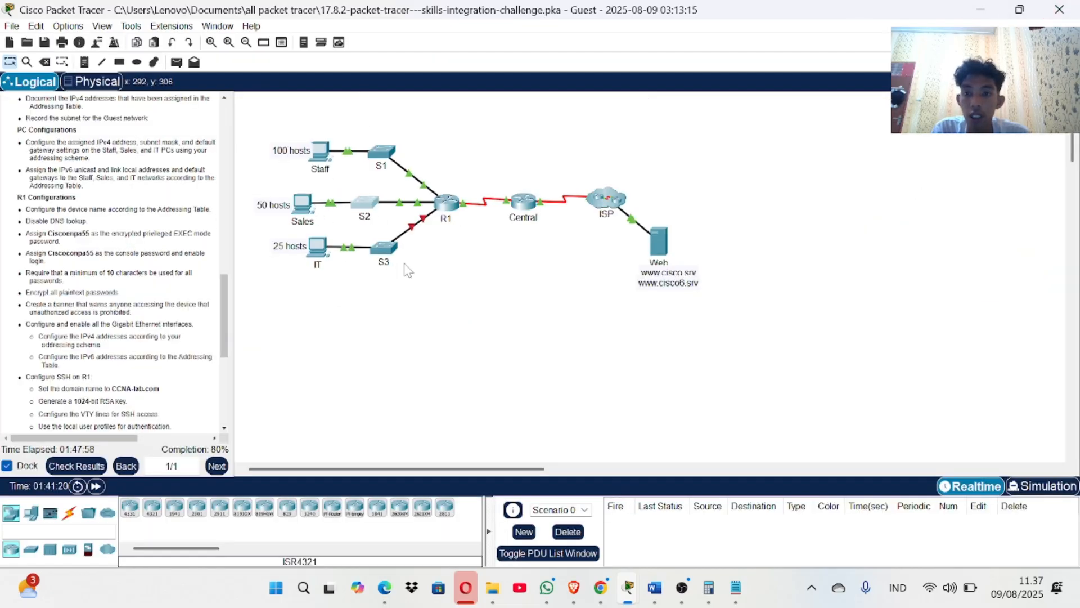
Log in at router R1's console with its password and enter privileged EXEC mode.
left_click(447, 202)
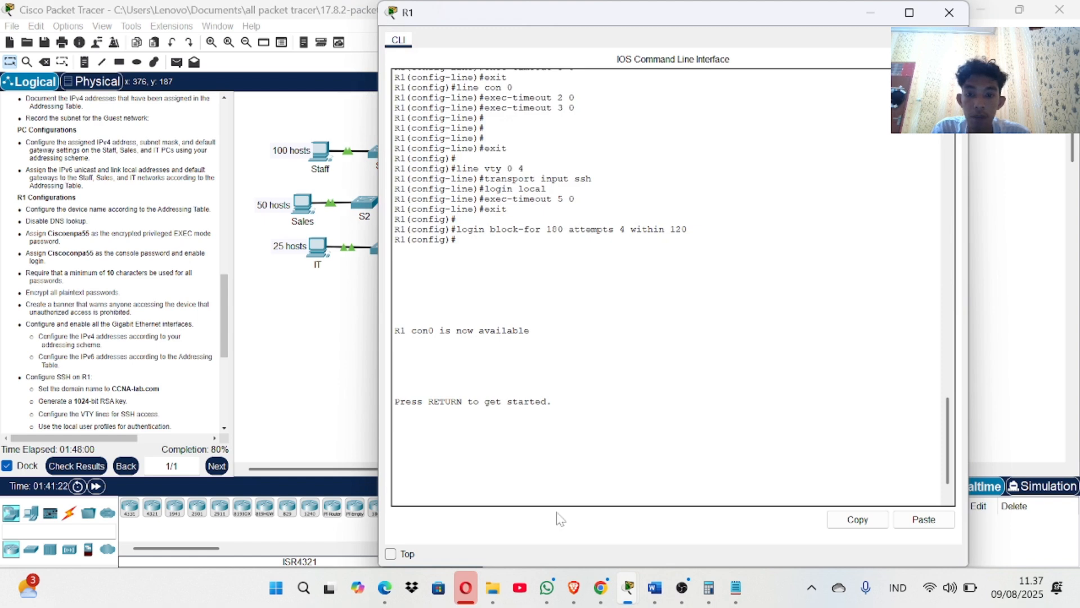
key("Return")
key("Return")
key("Return")
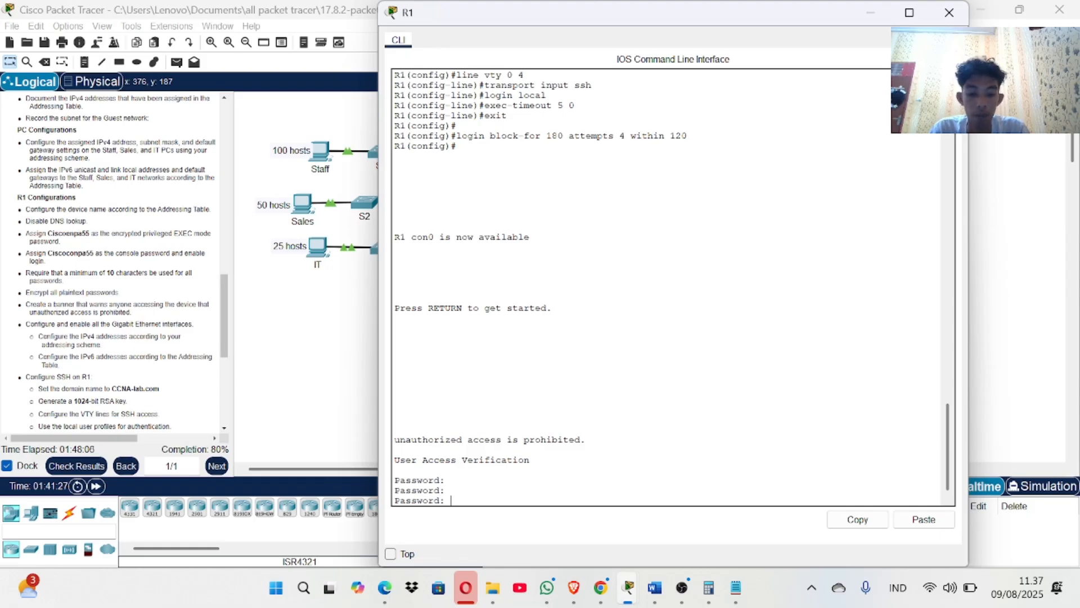
key("Return")
key("Return")
key("Return")
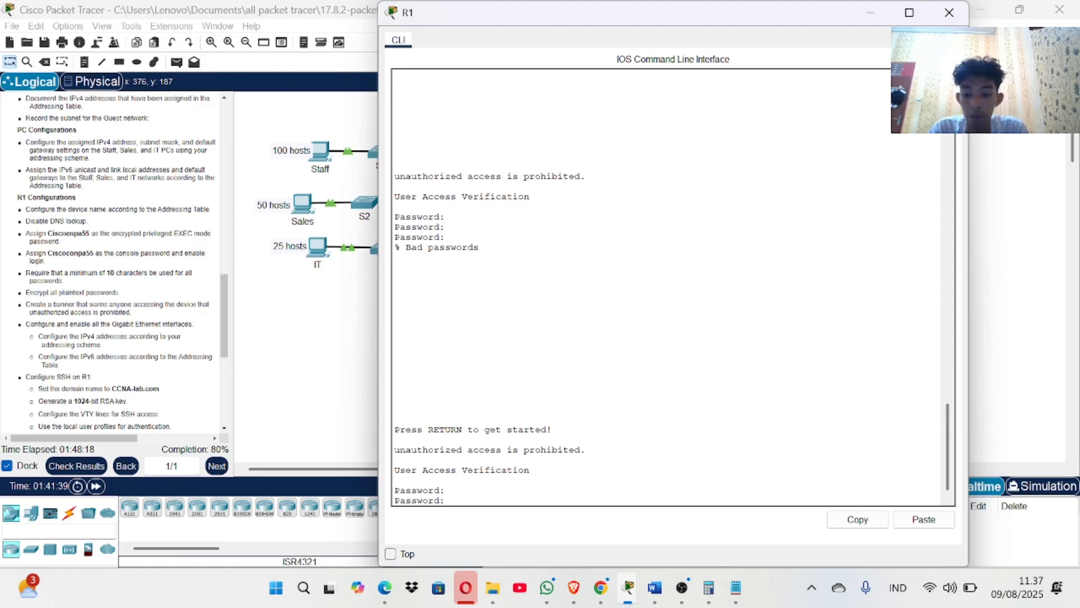
key("Return")
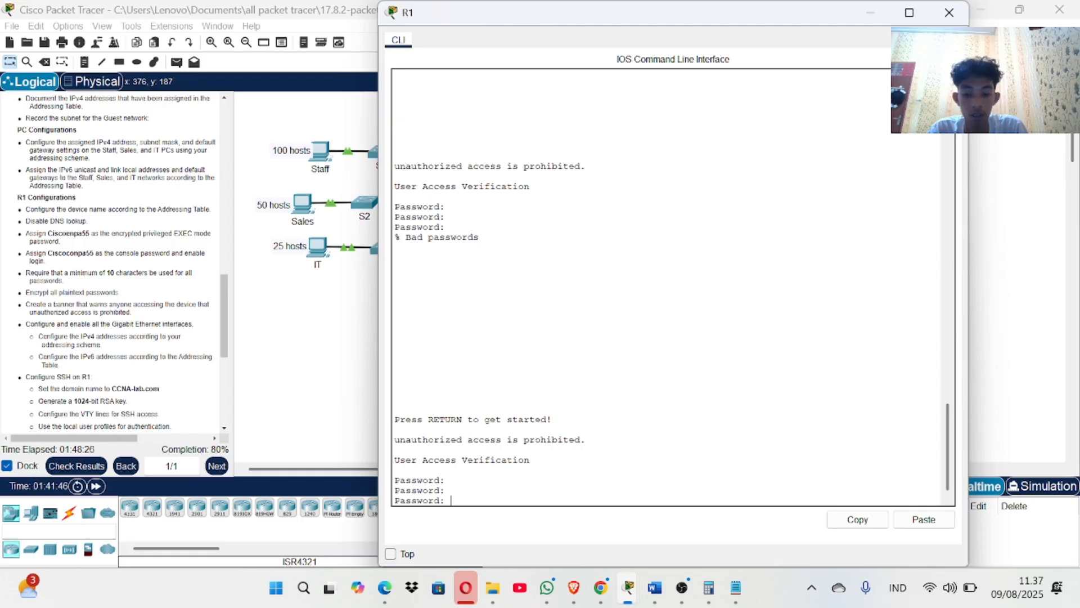
key("Return")
key("Return")
key("Return")
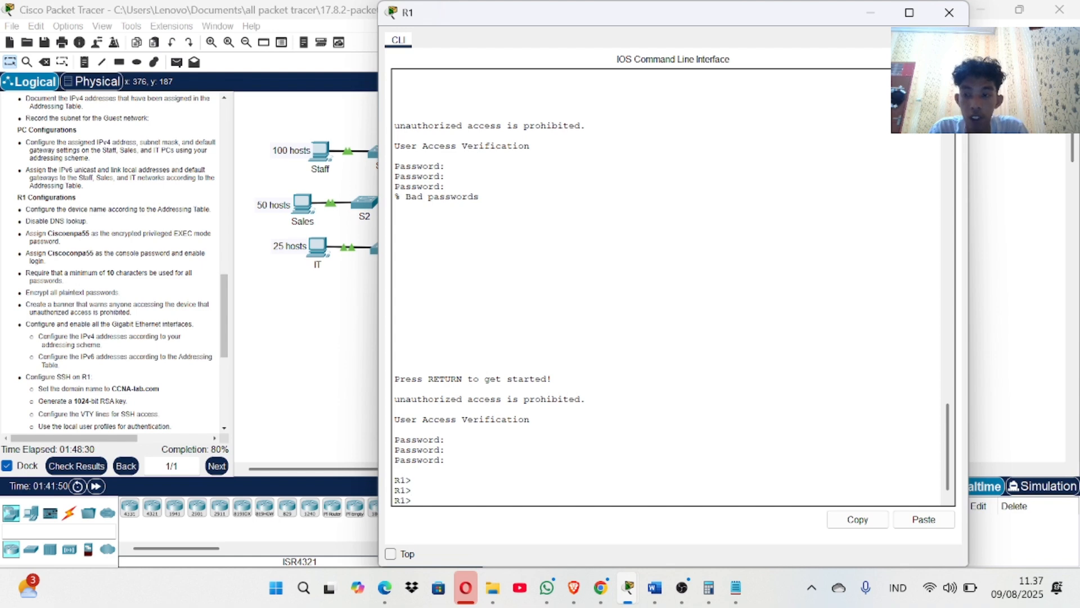
type("en")
key("Return")
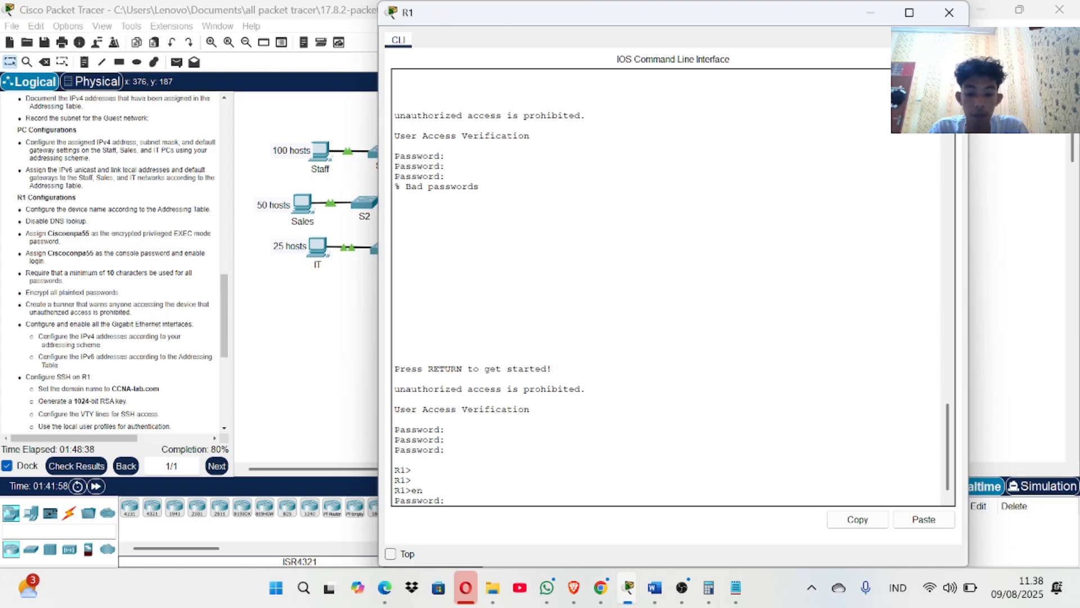
key("Return")
Enter configuration for interface G0/2 with conf t and int g0/2, starting an ip add command.
key("Return")
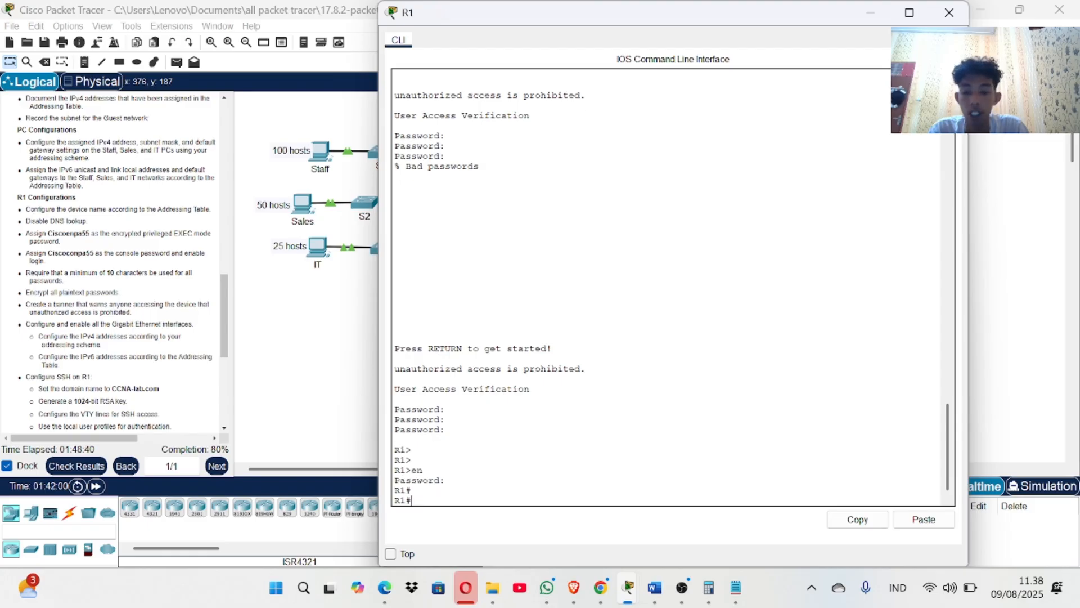
type("en")
key("Return")
type("co")
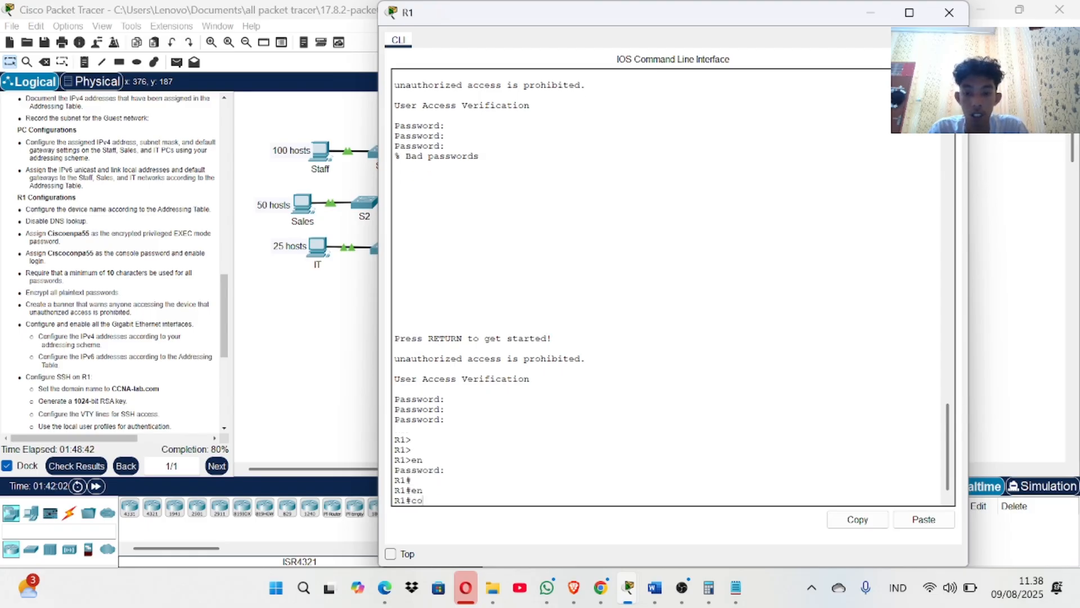
type("nf t")
key("Return")
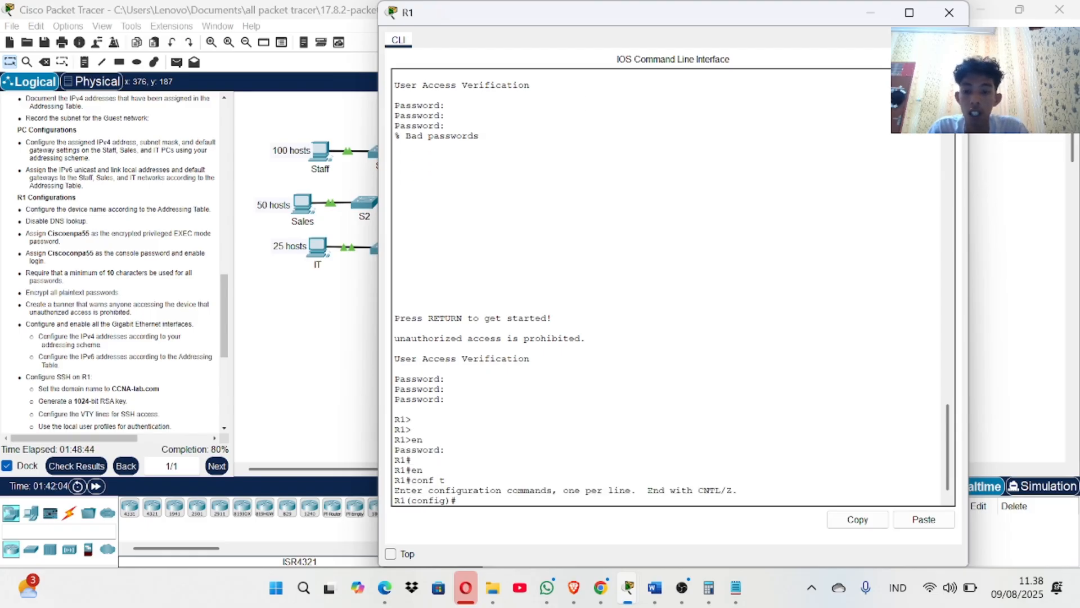
type("int")
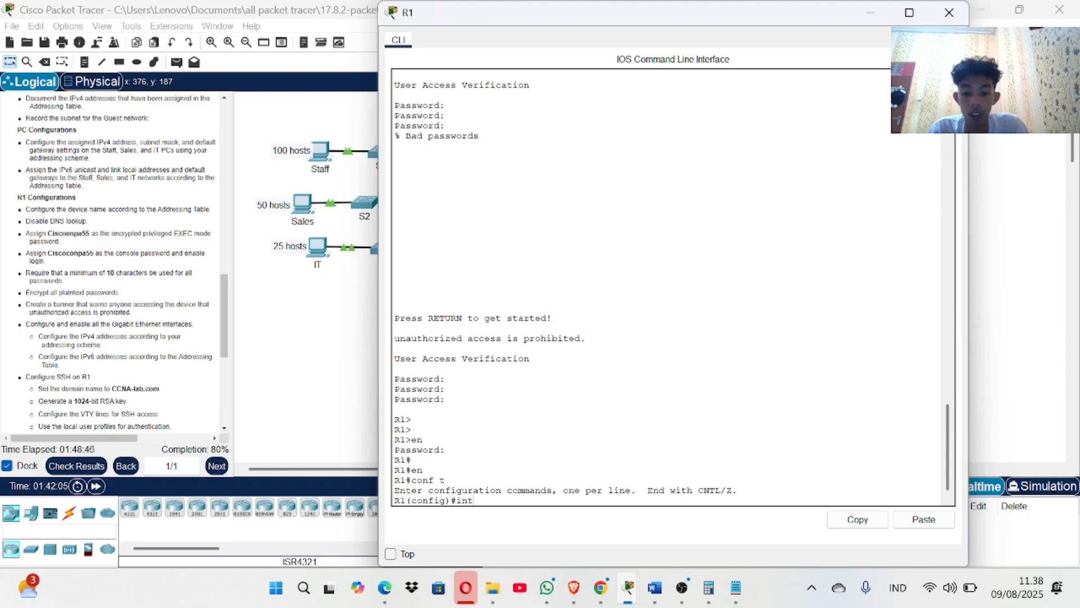
type(" g0/2")
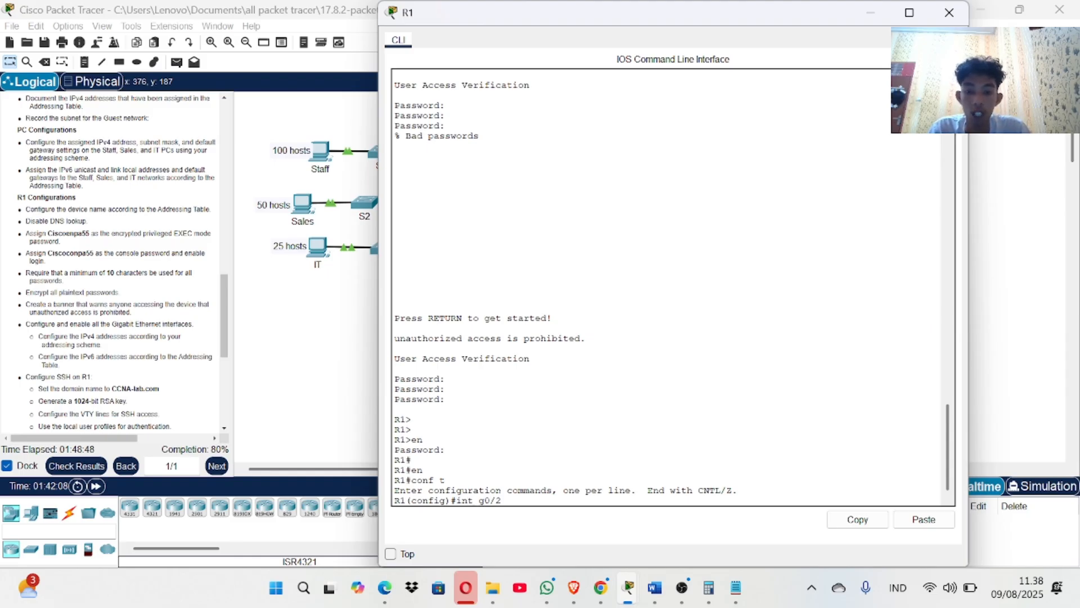
key("Return")
type("ip add")
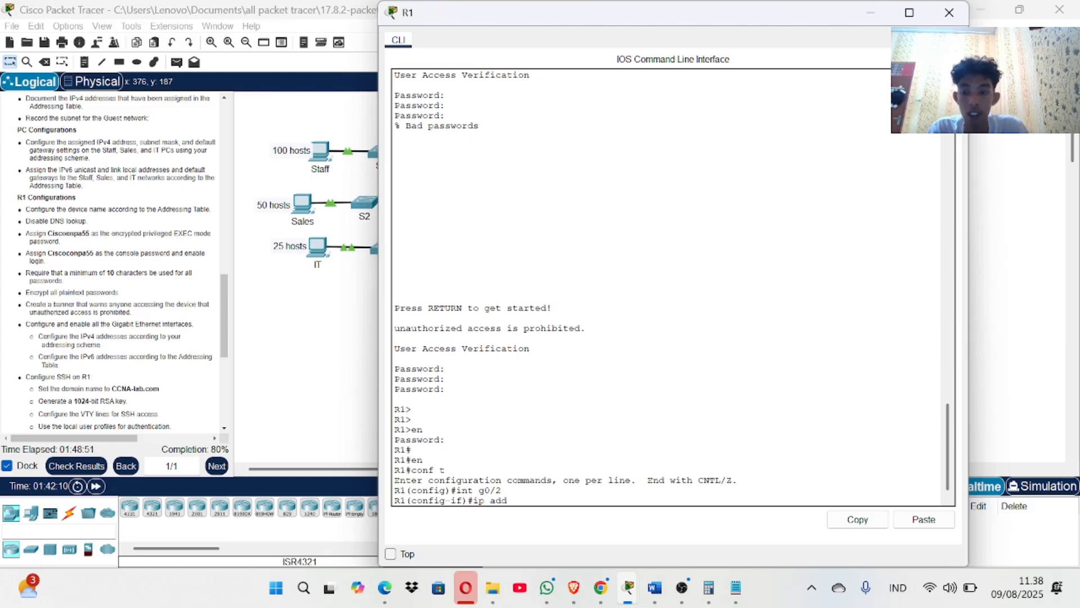
Copy 192.168.0.193 from the Word addressing table into R1's G0/2 address command.
left_click(655, 588)
scroll(521, 369, "down", 5)
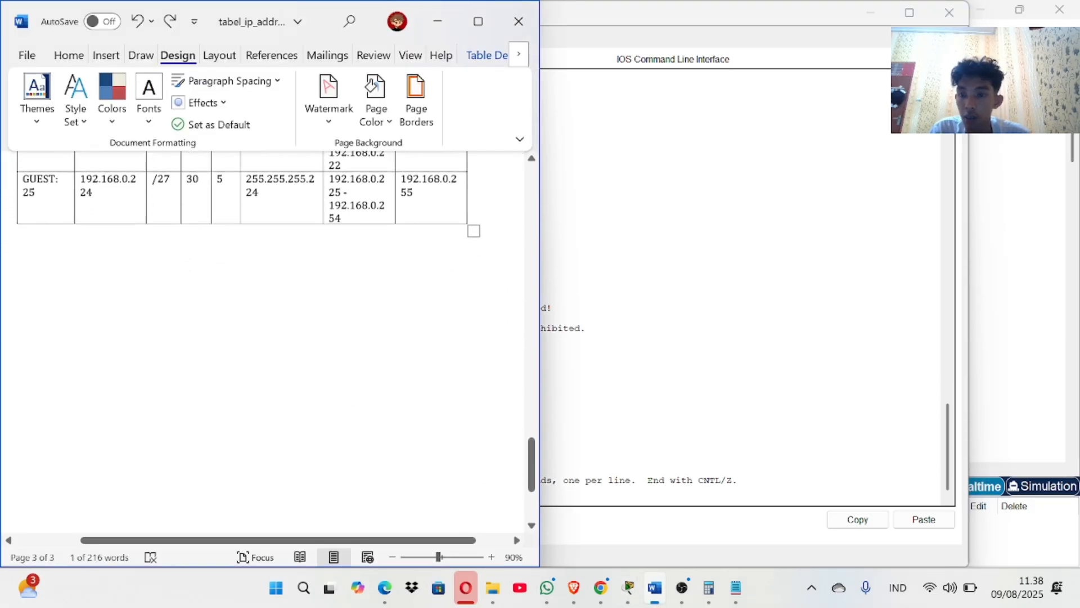
scroll(343, 353, "up", 15)
scroll(343, 352, "up", 5)
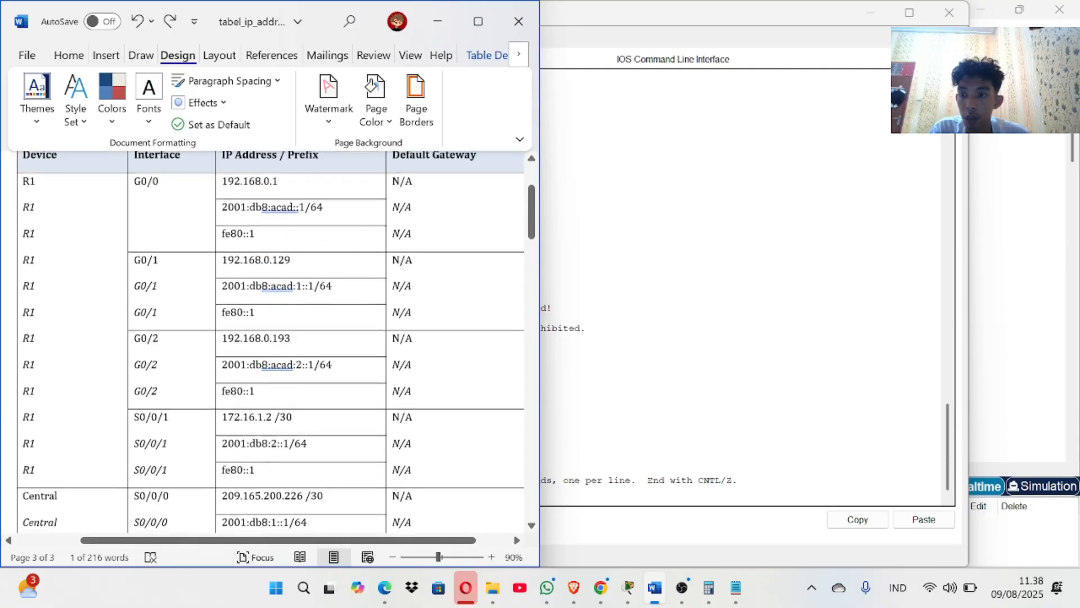
scroll(343, 353, "down", 2)
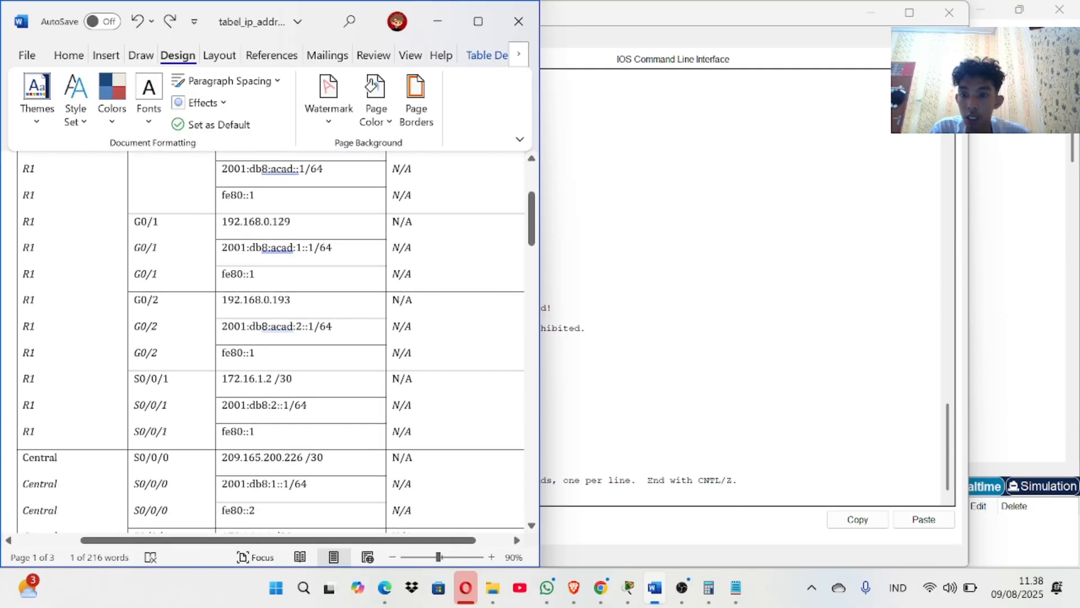
left_click_drag(222, 300, 292, 301)
right_click(300, 304)
left_click(238, 299)
left_click(219, 300)
left_click(222, 300)
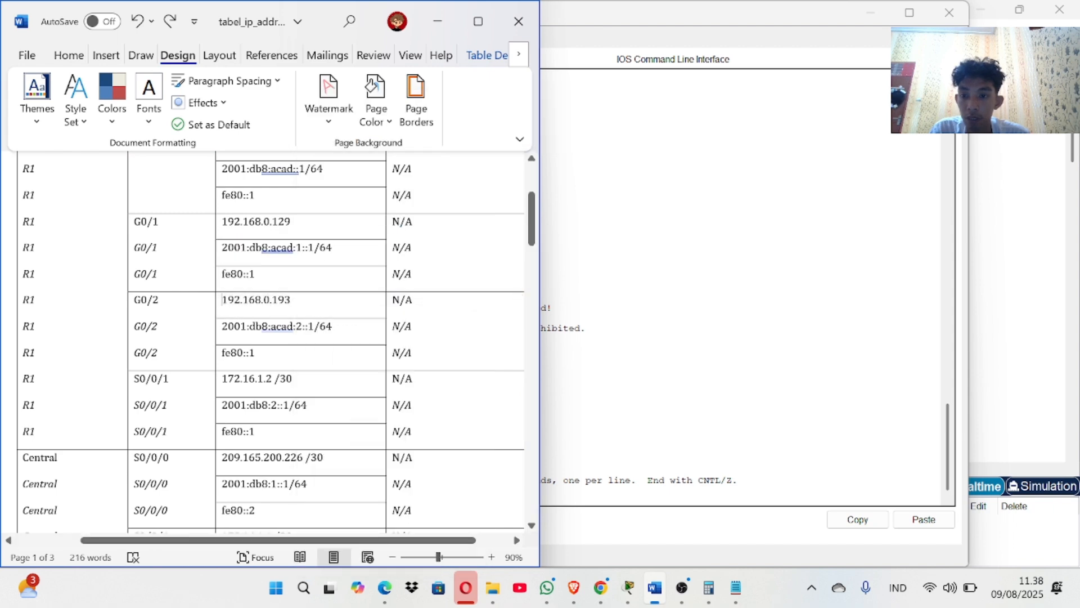
left_click_drag(222, 300, 291, 301)
key("super+c")
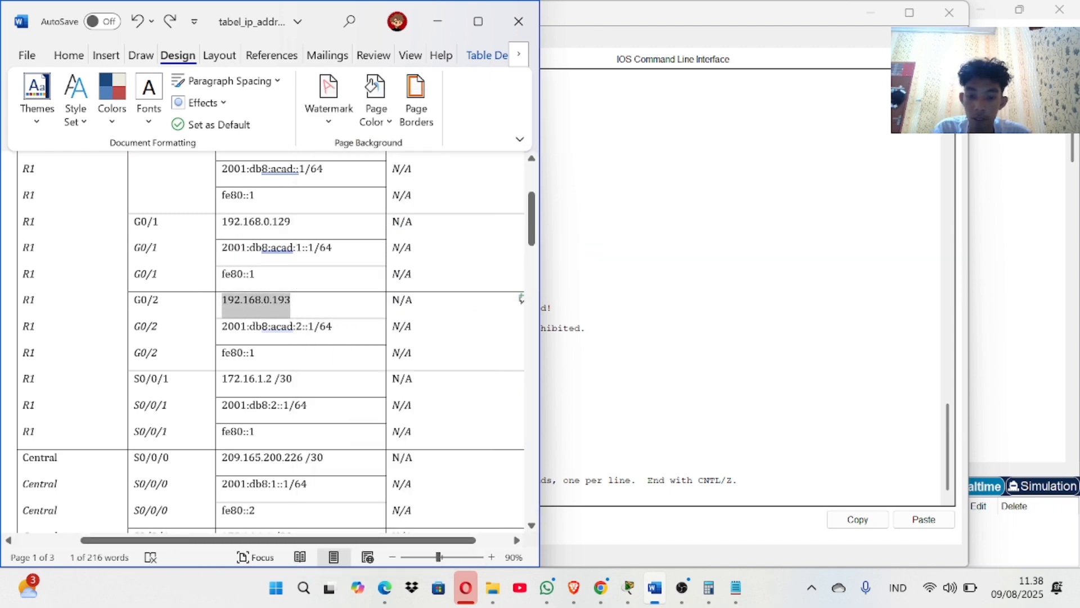
left_click(548, 328)
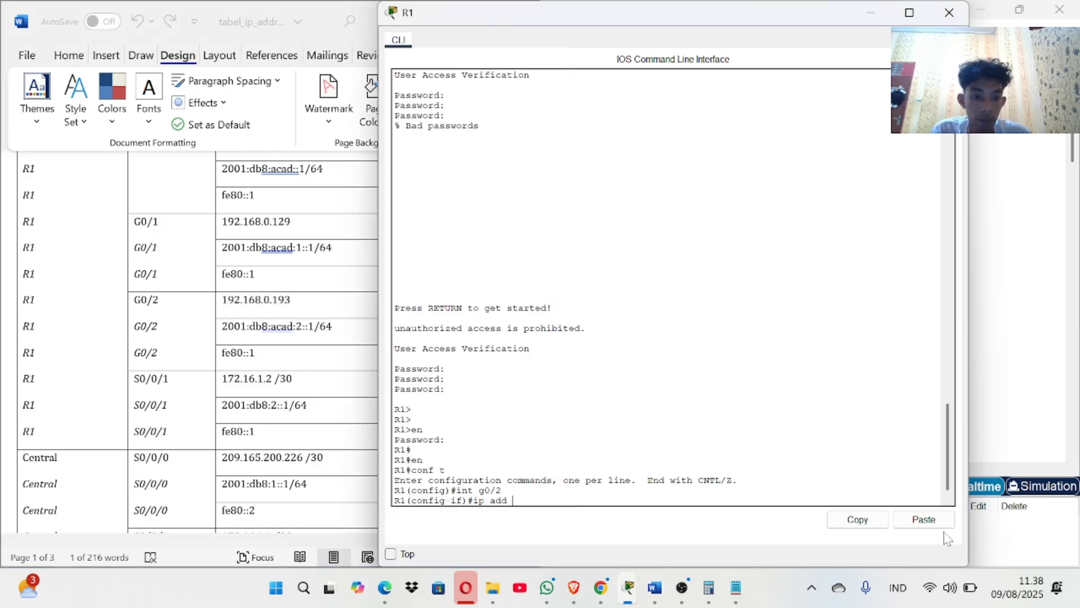
left_click(923, 519)
Select the IT subnet mask 255.255.255.224 in the Word table for copying into R1.
scroll(348, 394, "down", 3)
scroll(348, 394, "down", 10)
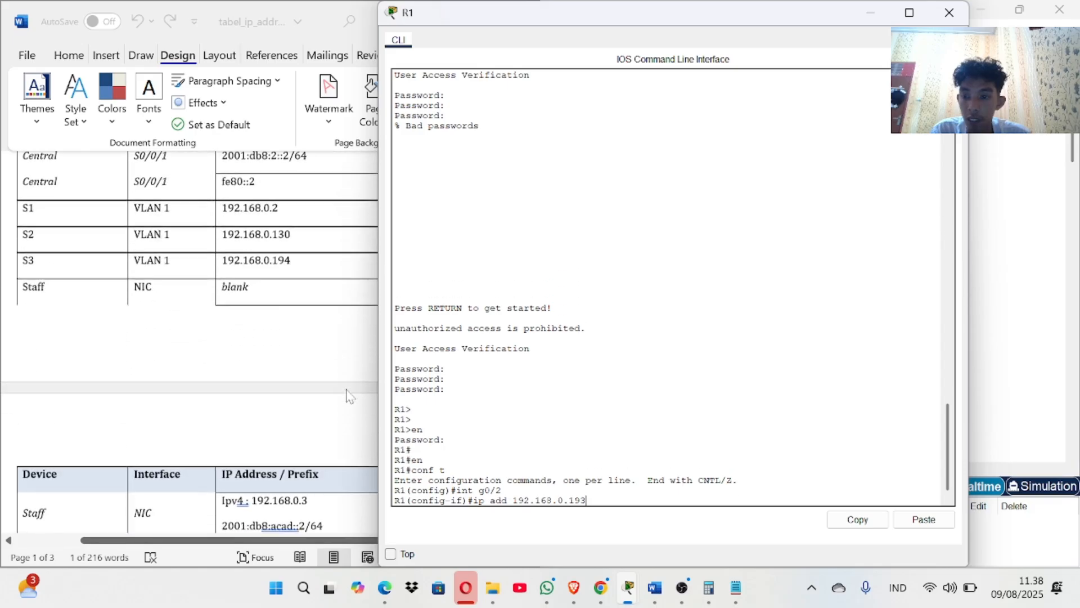
scroll(349, 395, "down", 10)
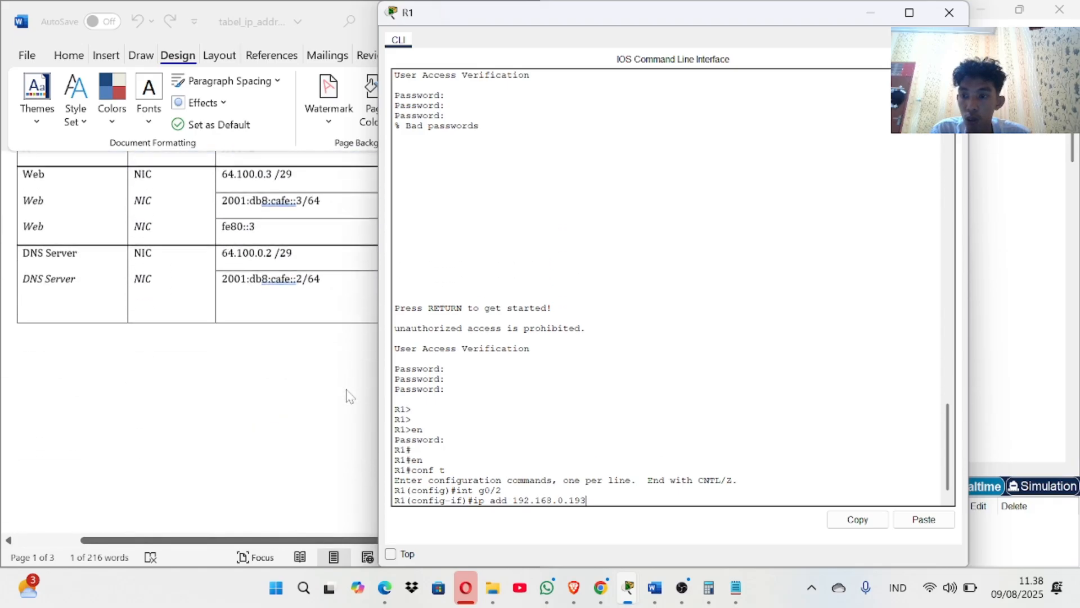
scroll(347, 395, "up", 5)
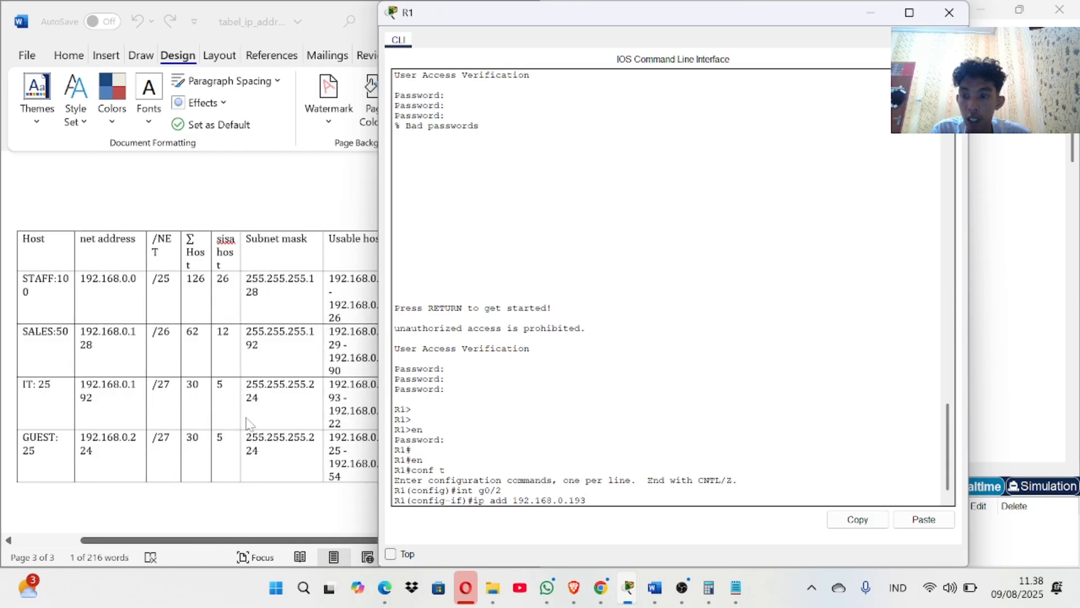
left_click(254, 394)
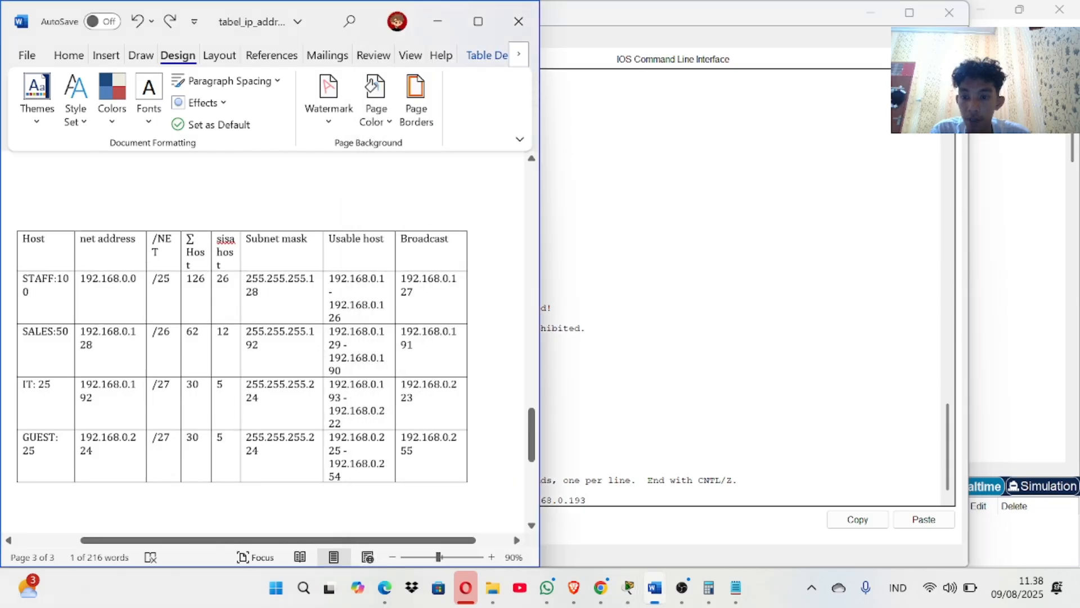
double_click(254, 394)
key("super+c")
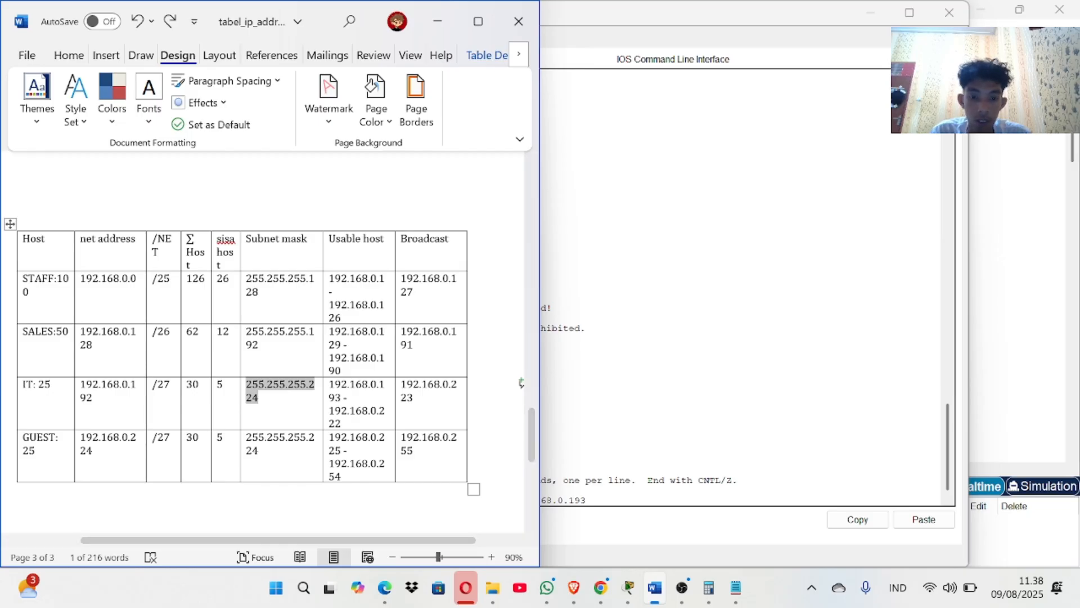
left_click(557, 490)
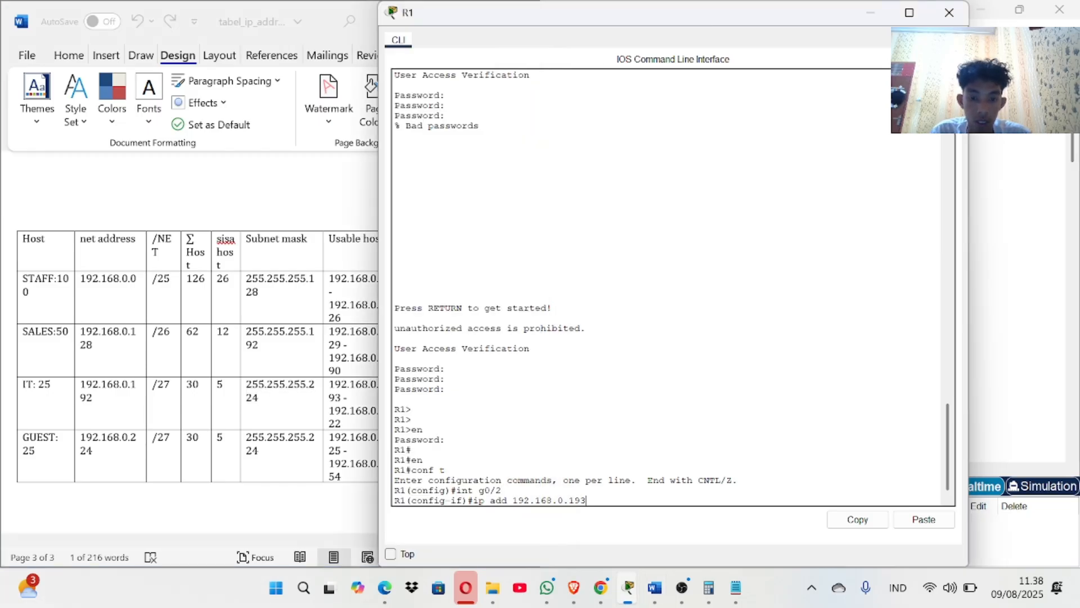
Finish G0/2's address with mask 255.255.255.224 and bring the interface up with no shut.
left_click(925, 519)
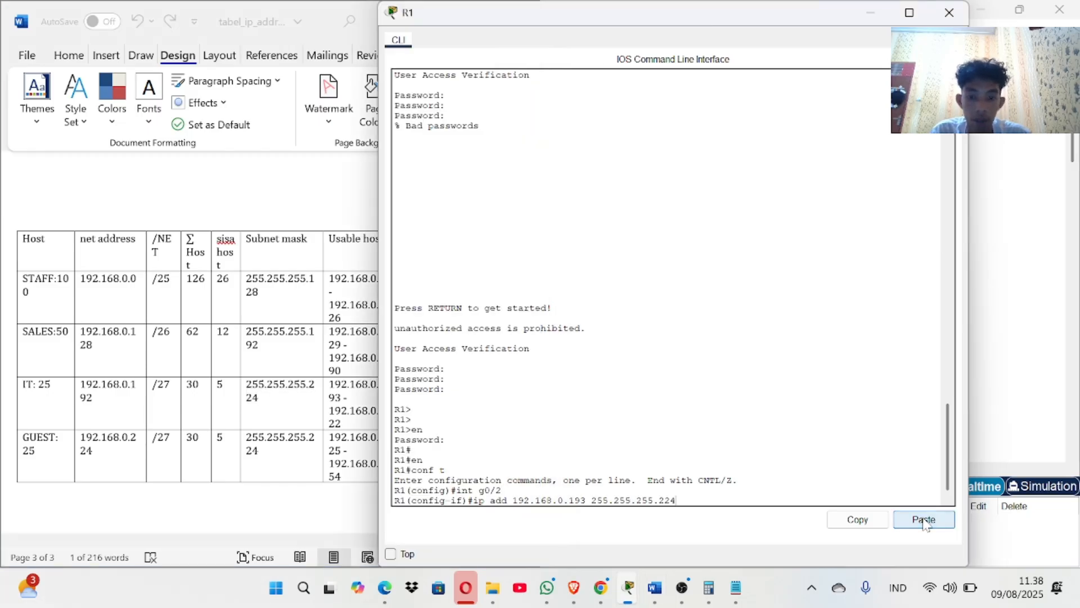
key("Return")
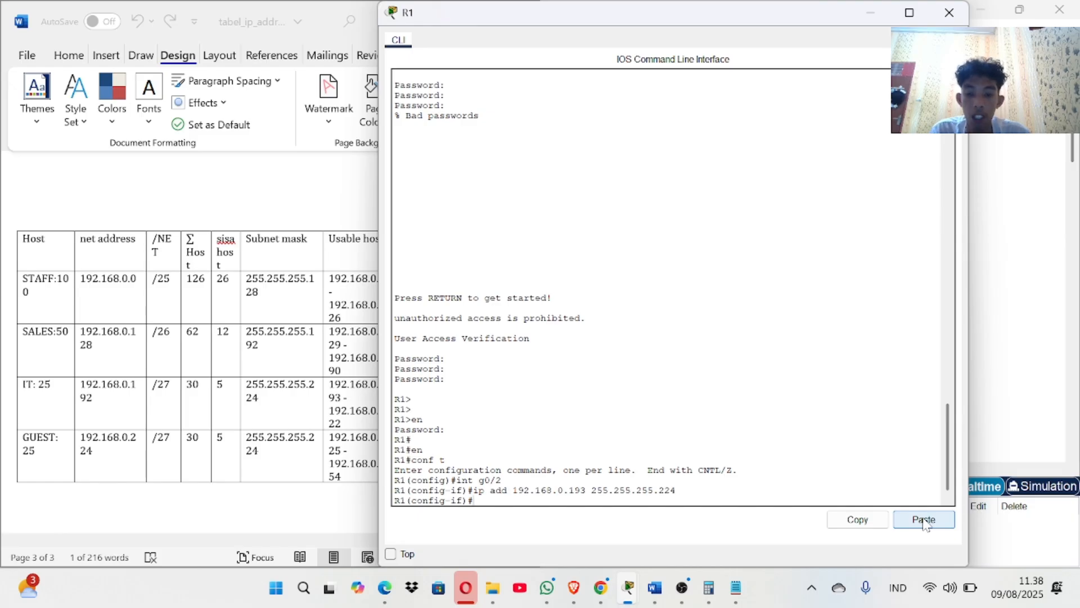
type("no ")
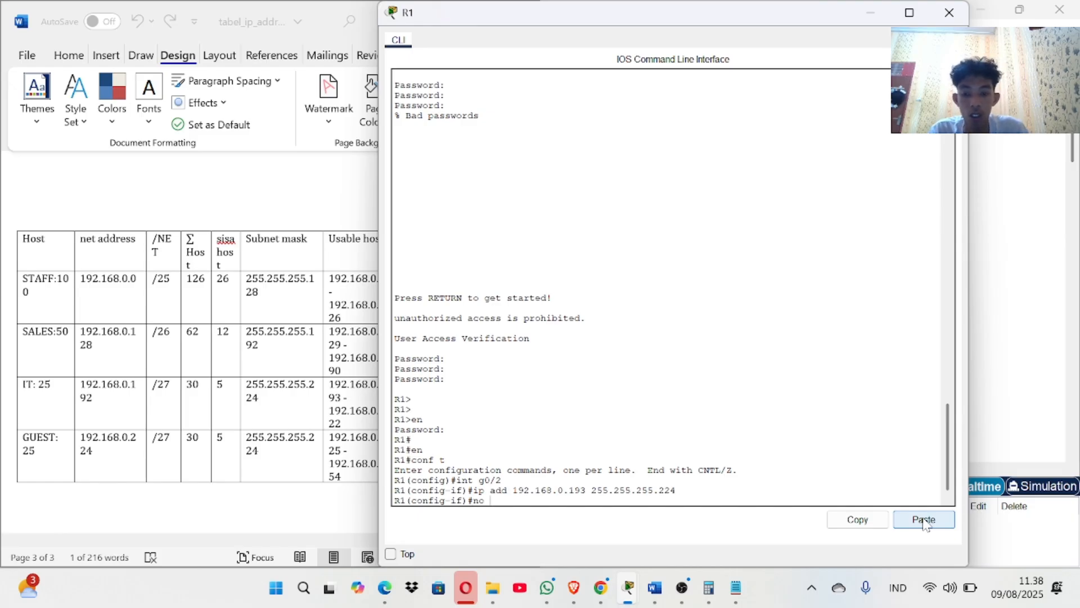
type("shut")
key("Return")
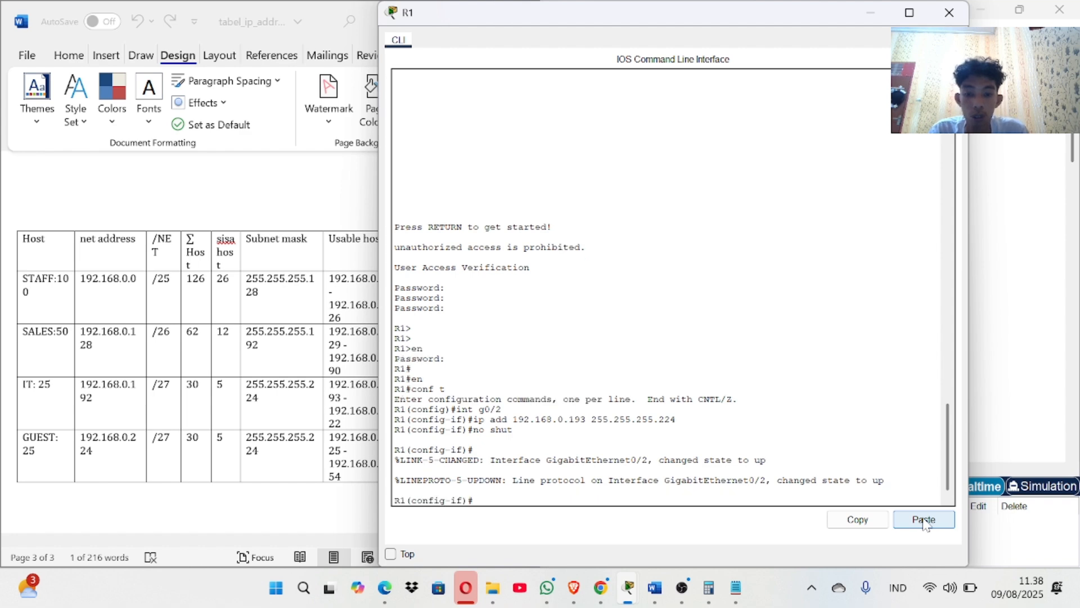
key("Return")
Set R1's default gateway to 192.168.0.193, checking the value against the Word subnet table.
type("e")
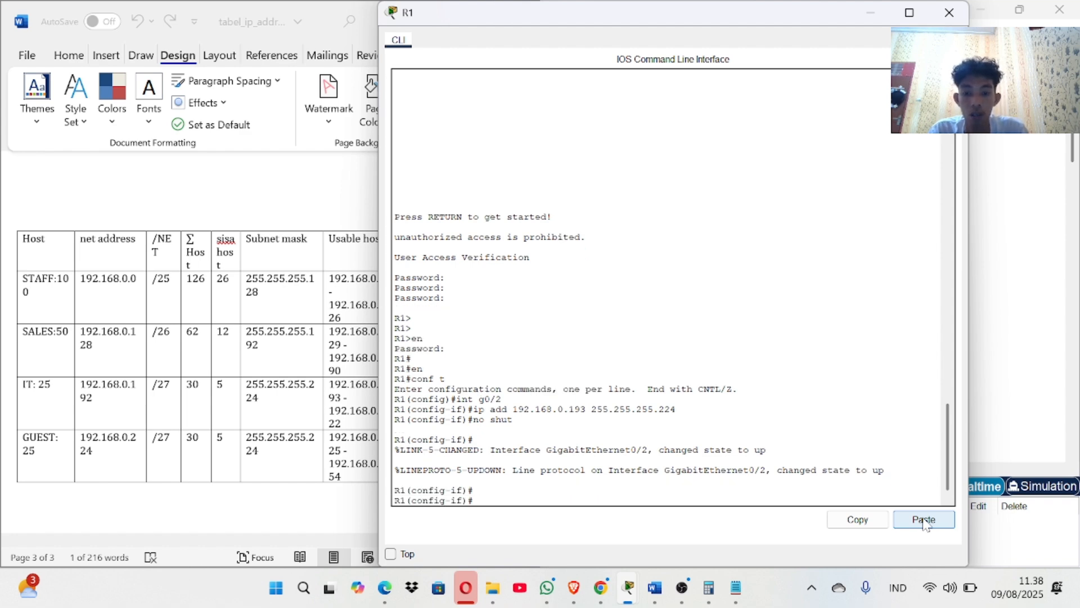
type("ip default")
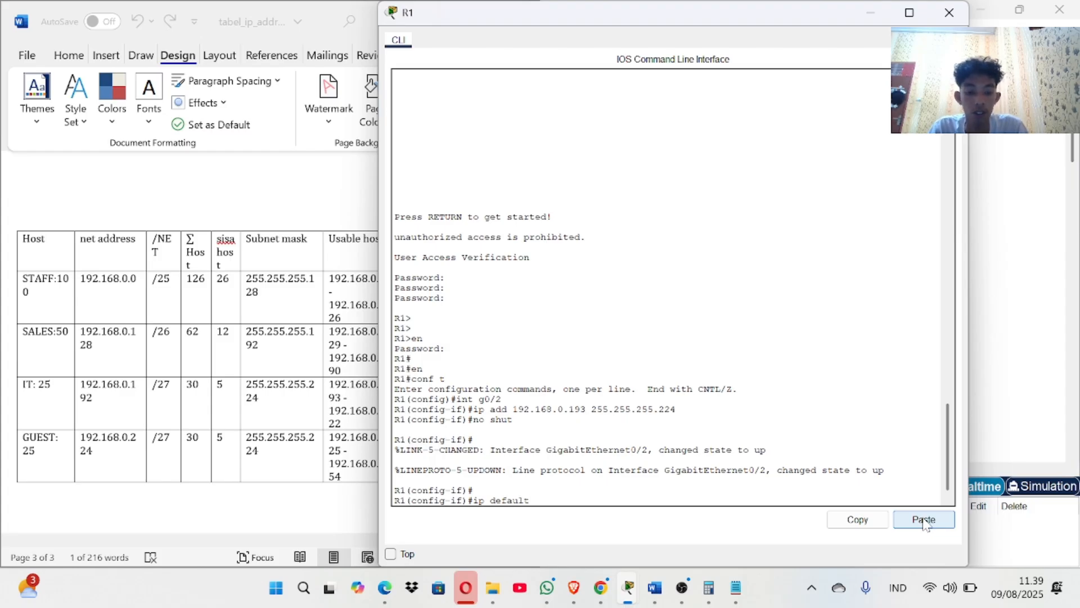
type("-gateway")
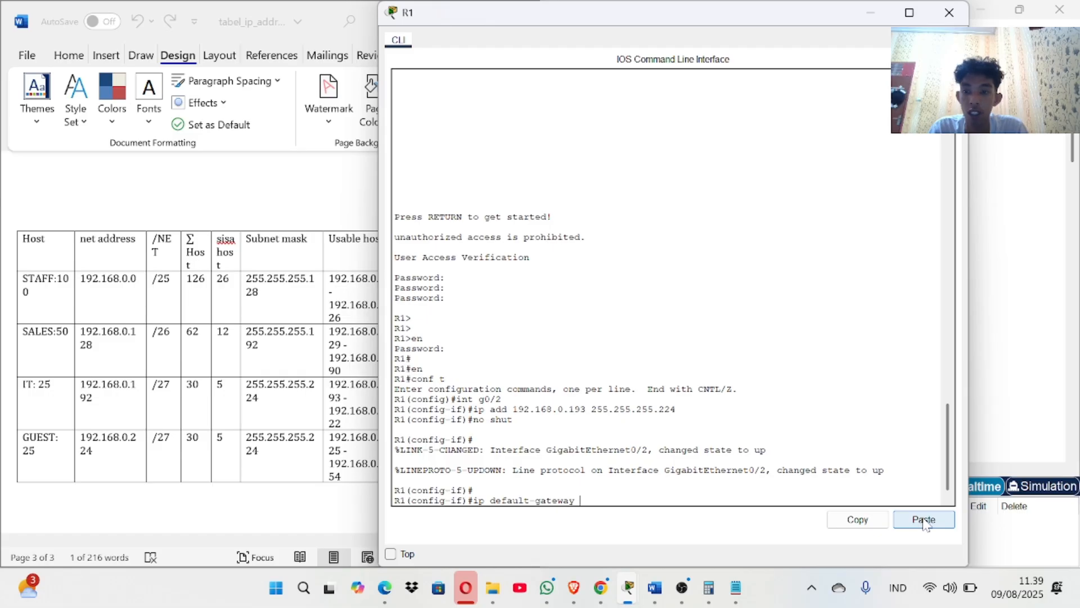
type(" 192")
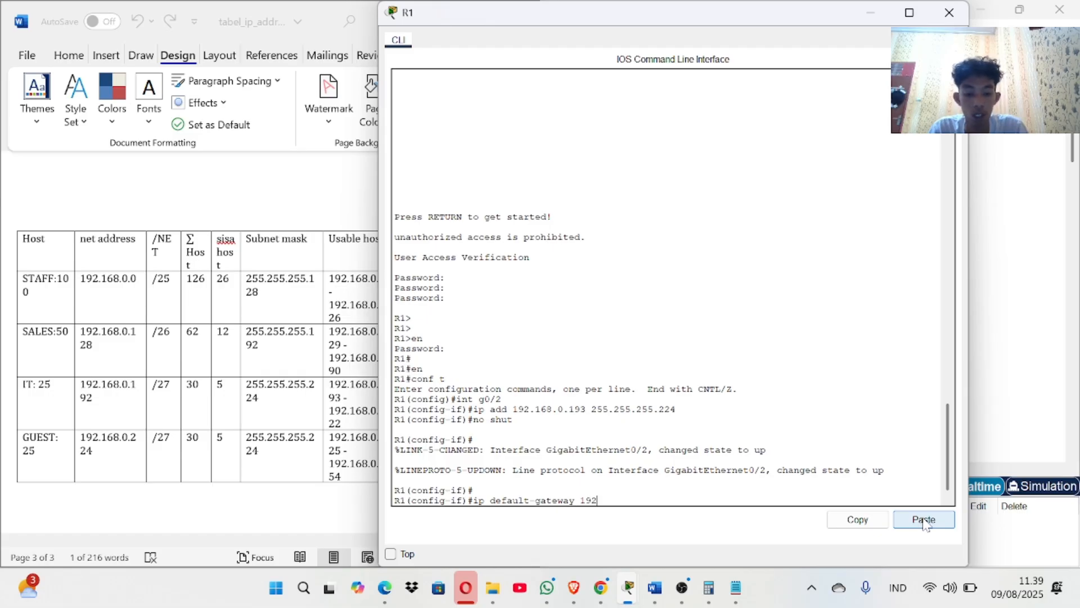
type(".168")
key("BackSpace")
type(".")
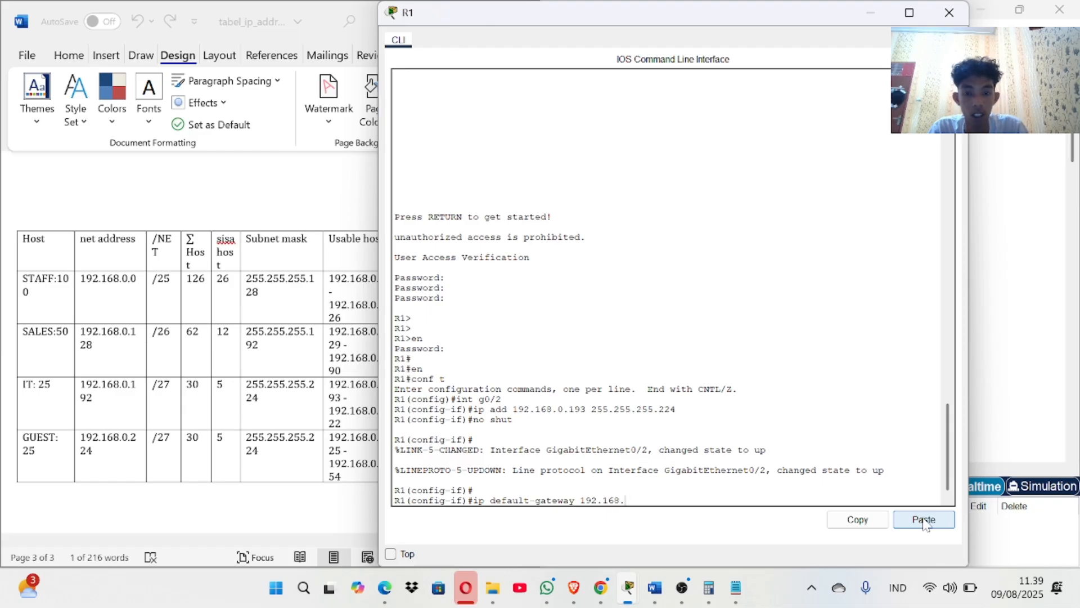
type("0.19")
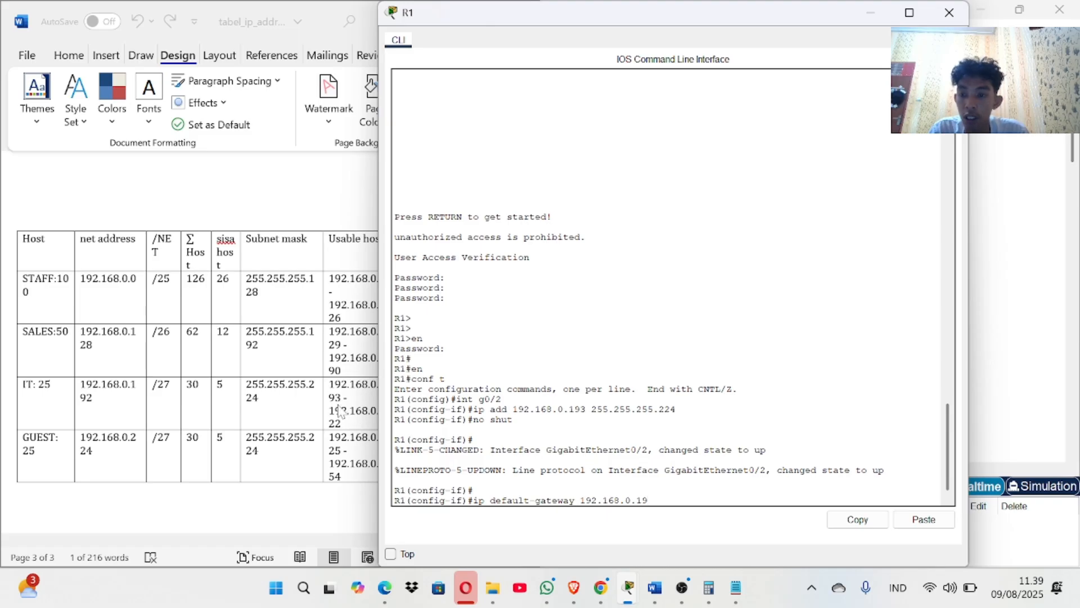
left_click(338, 404)
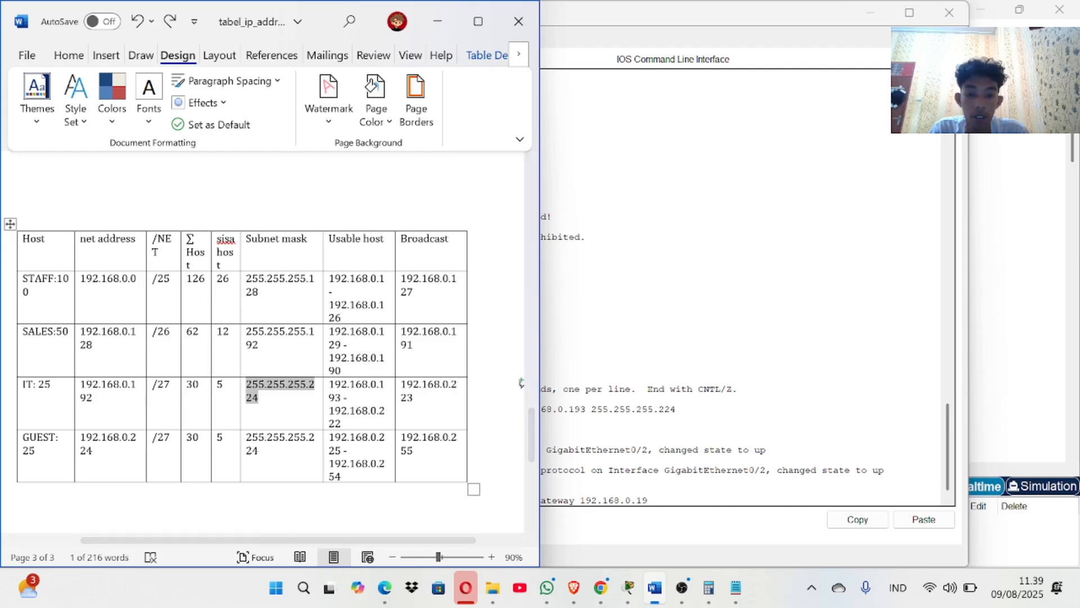
left_click(563, 383)
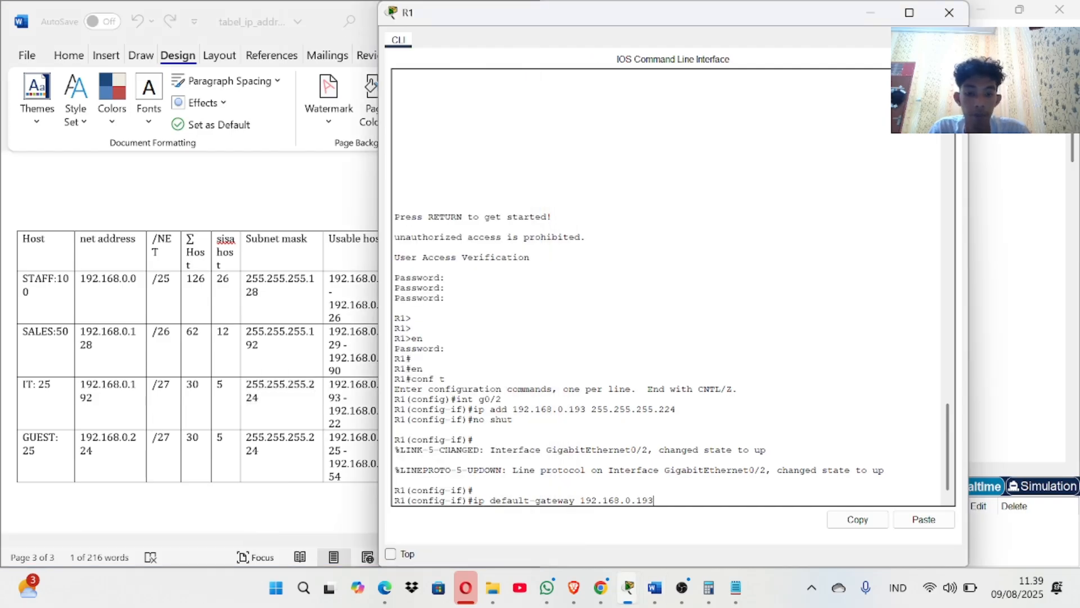
type("3")
key("Return")
key("Return")
key("Return")
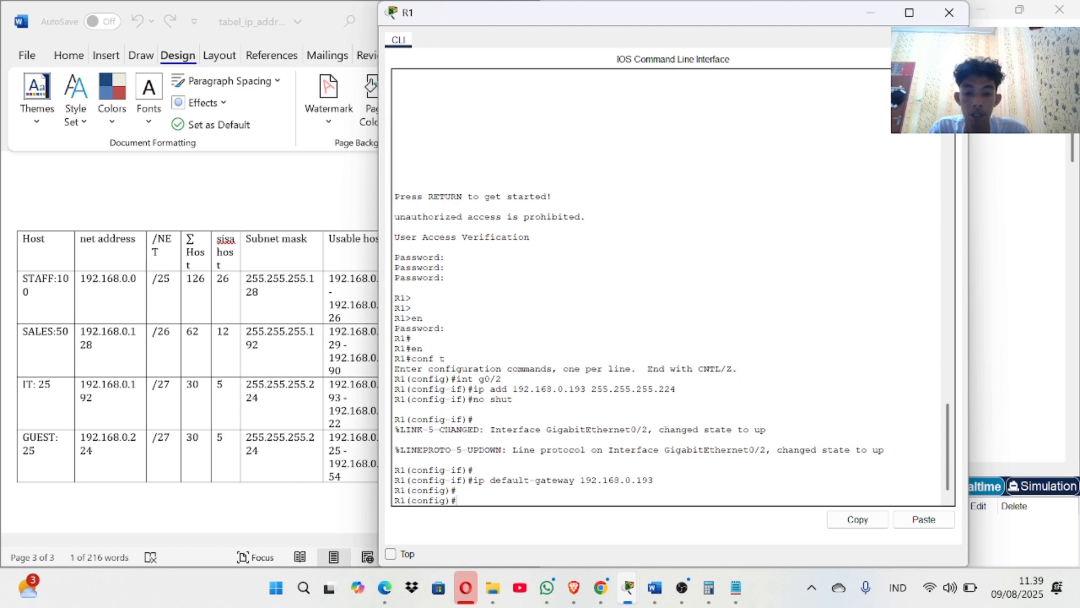
left_click(313, 209)
left_click(563, 328)
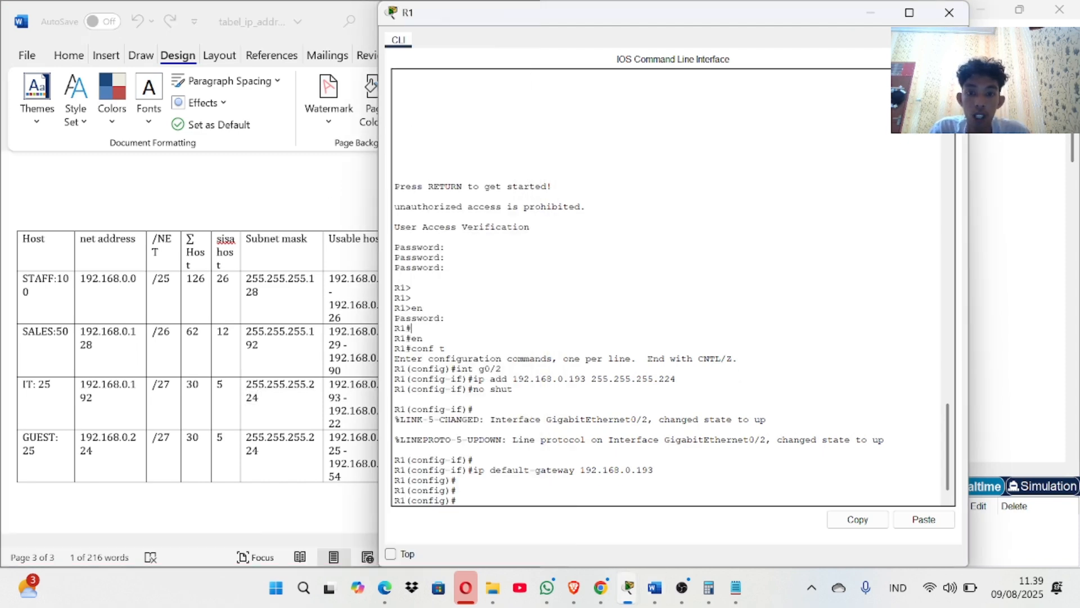
left_click(1039, 159)
left_click(100, 470)
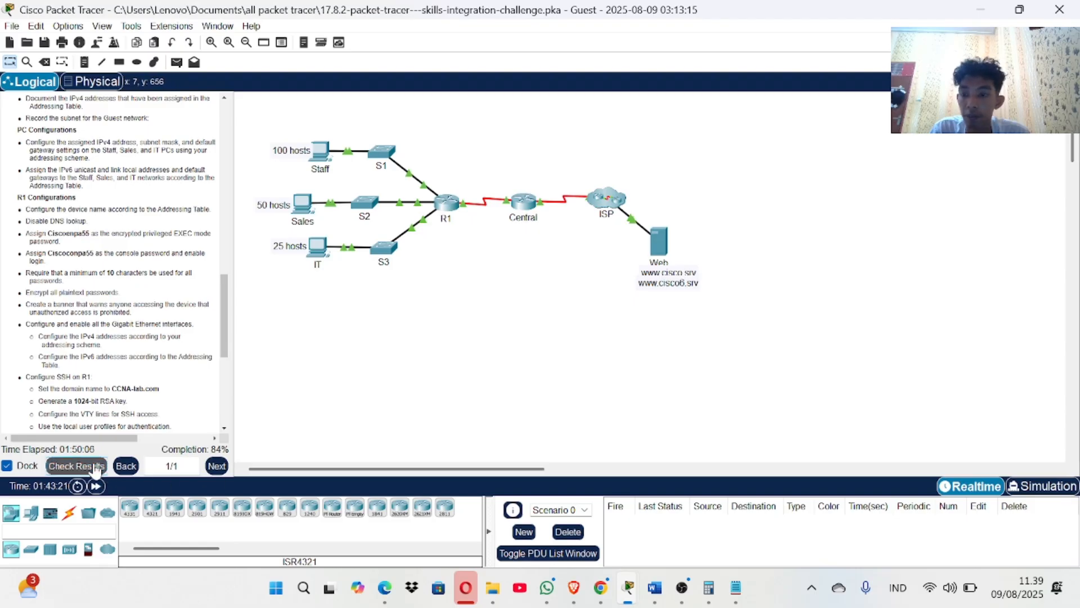
left_click(130, 91)
scroll(148, 445, "down", 2)
scroll(148, 444, "down", 9)
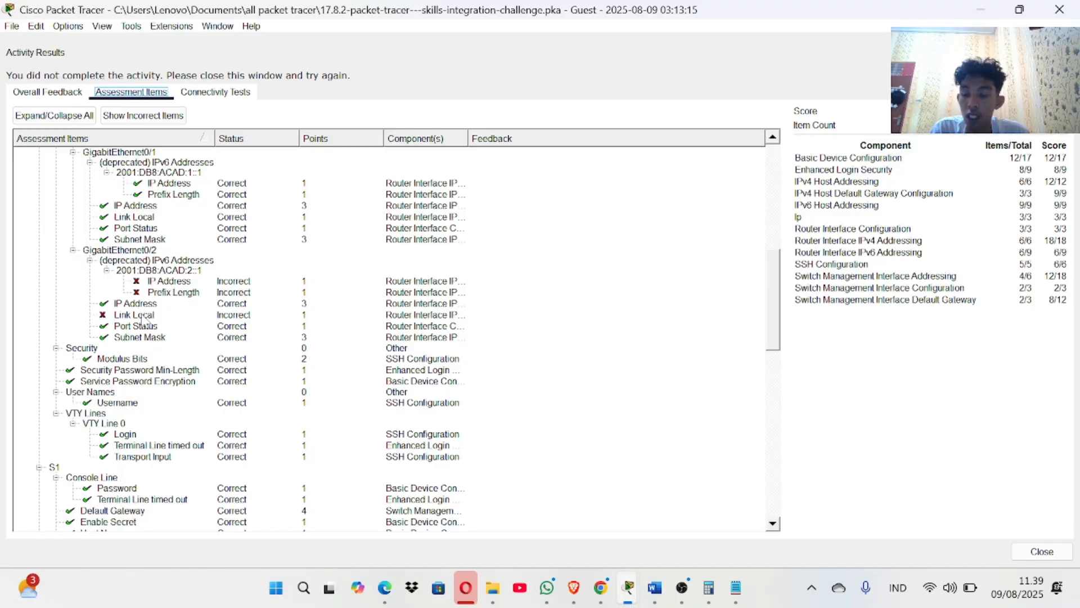
scroll(145, 322, "up", 1)
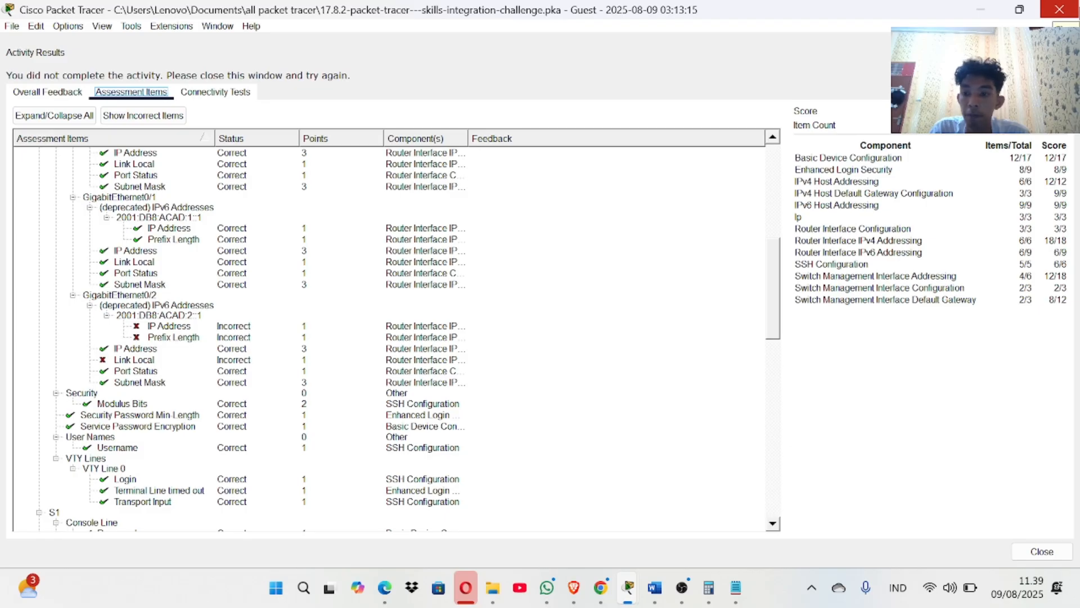
left_click(1059, 9)
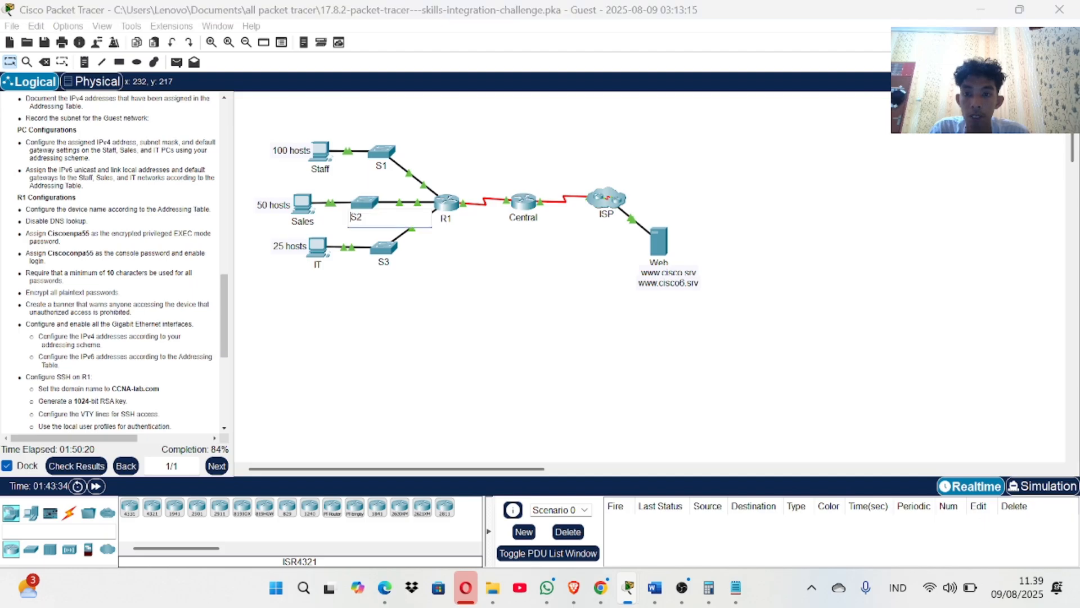
left_click(366, 206)
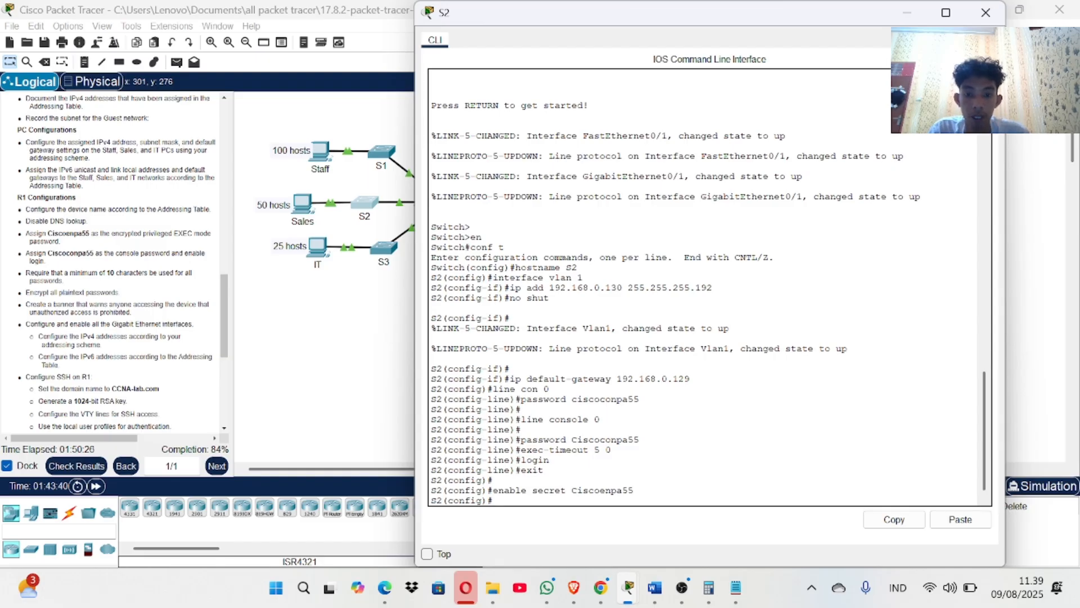
left_click(986, 12)
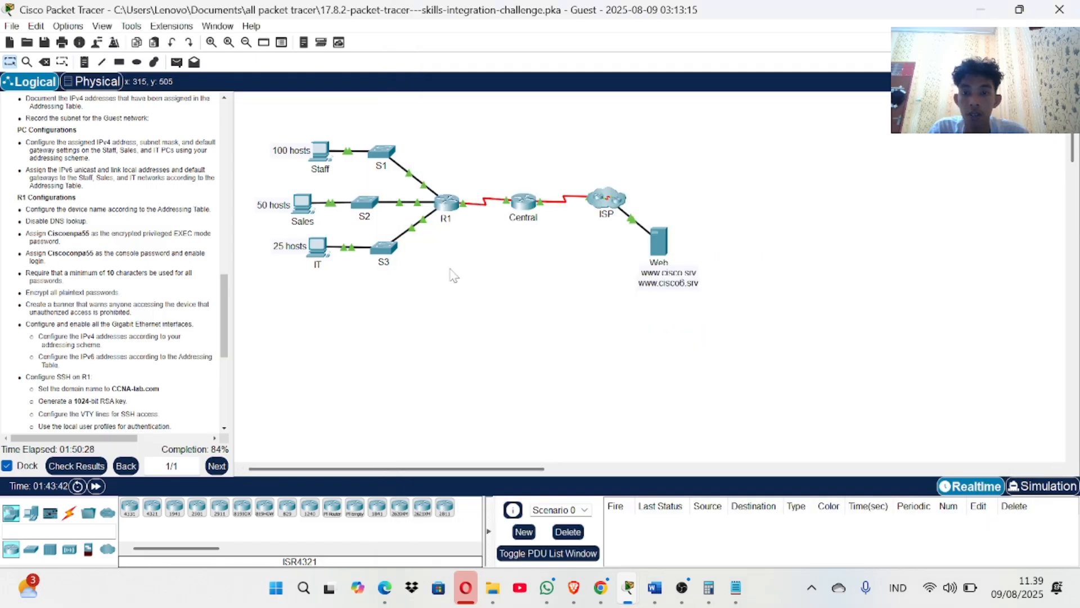
Reopen R1's console, re-enter interface G0/2 from command history, and begin an ipv6 address command.
left_click(443, 212)
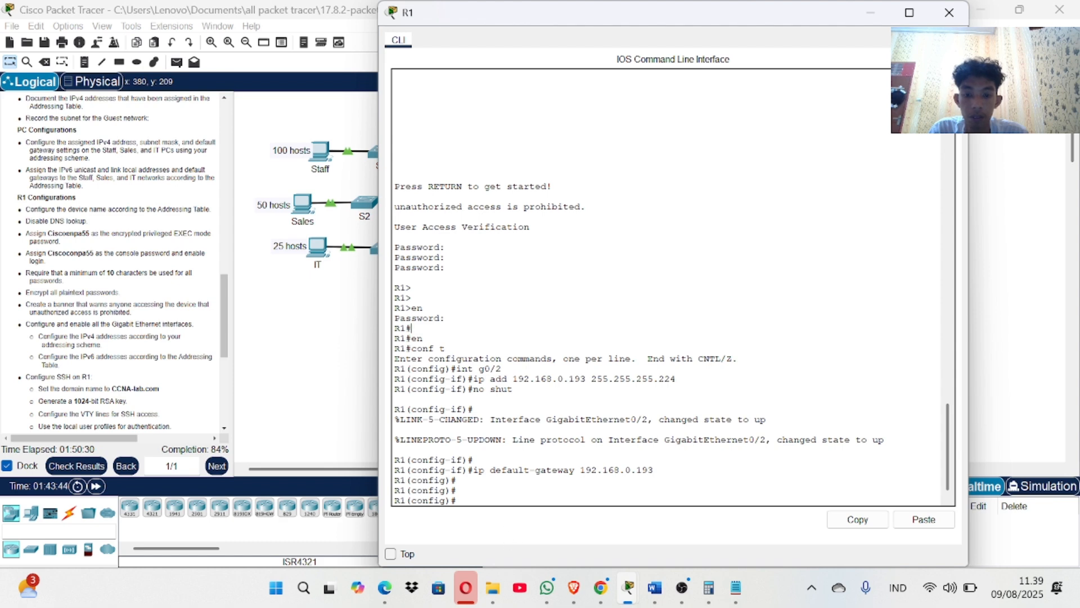
key("Up")
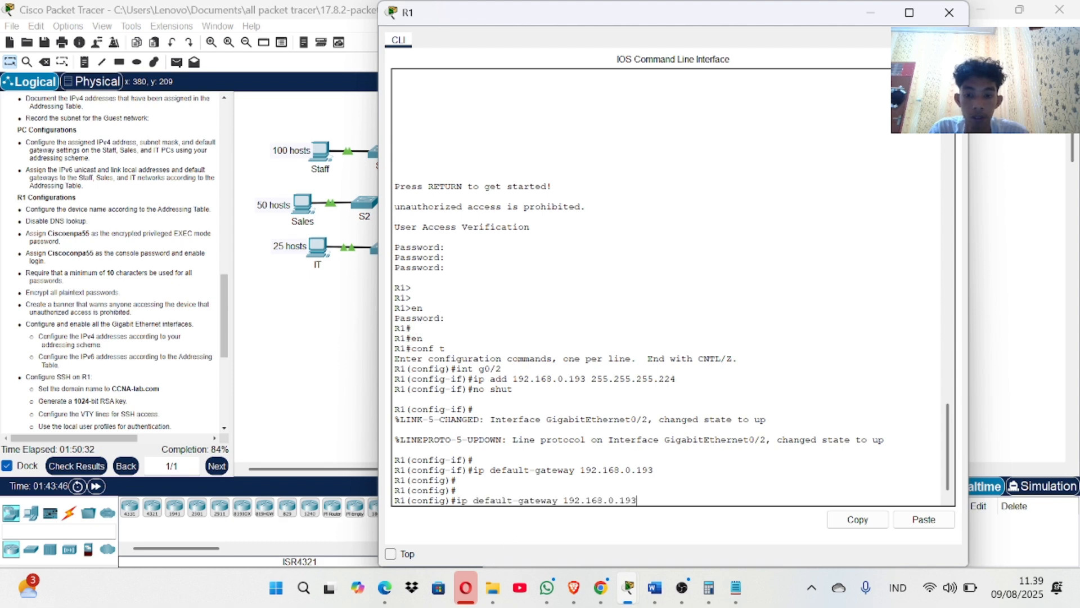
key("Up")
key("Up")
key("Return")
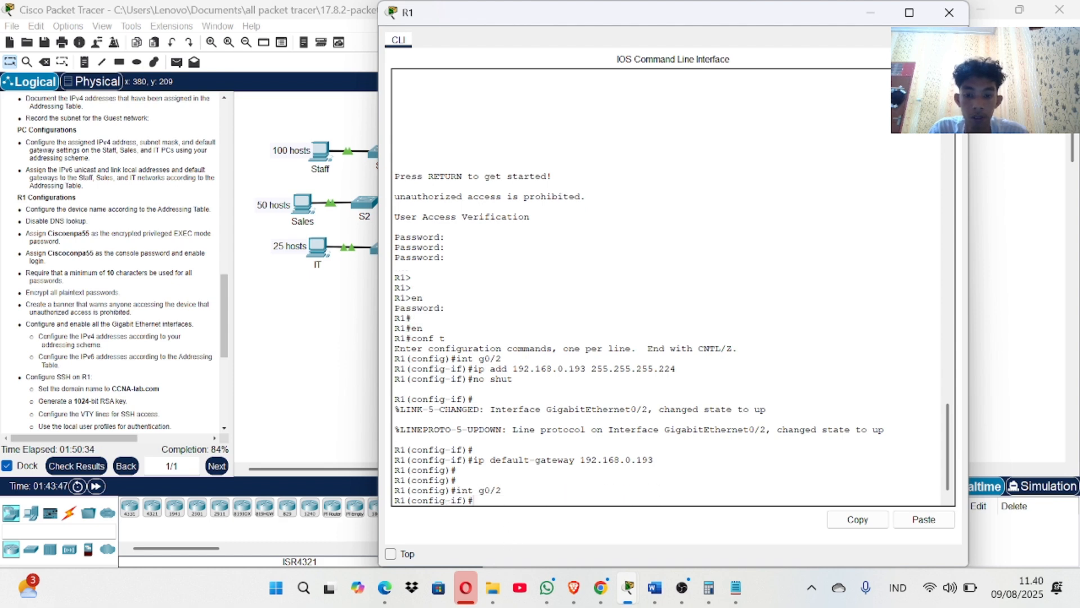
type("ipv")
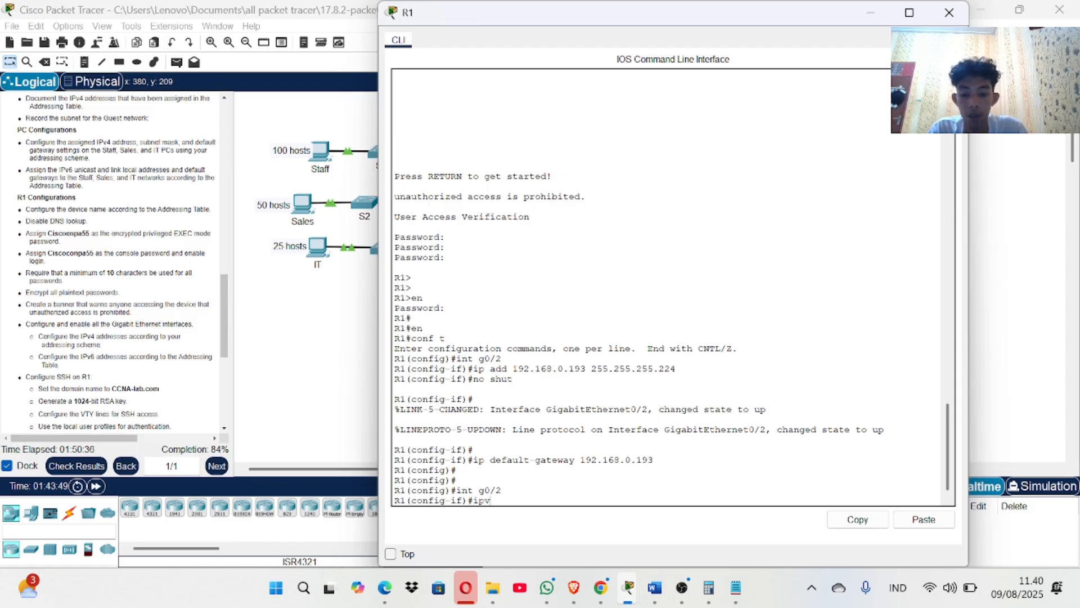
type("6 address")
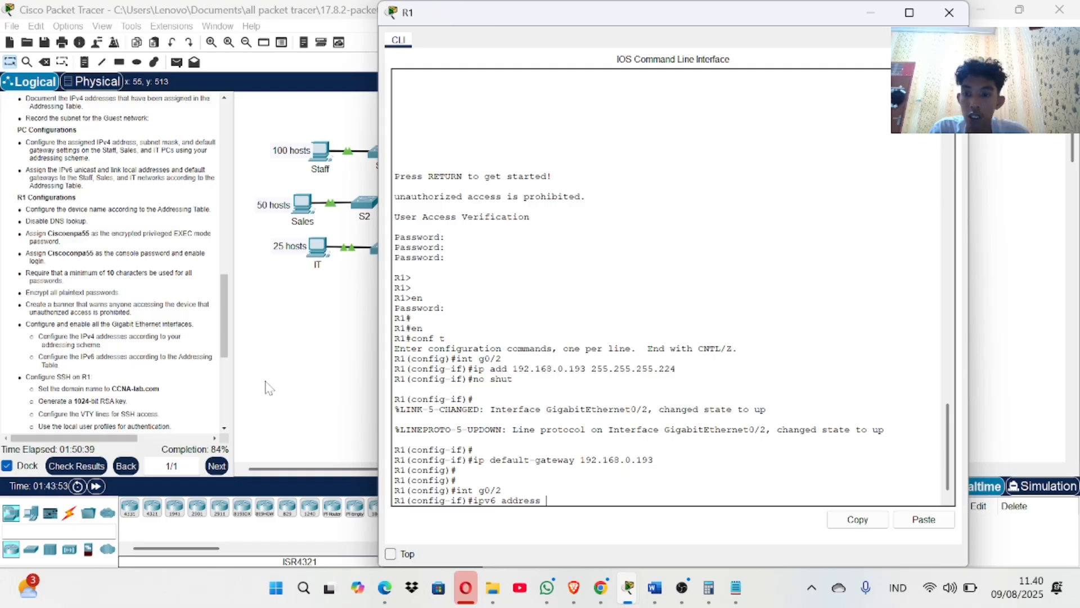
Copy 2001:db8:acad:2::1/64 from the Addressing Table and apply it as G0/2's IPv6 address.
scroll(115, 327, "up", 10)
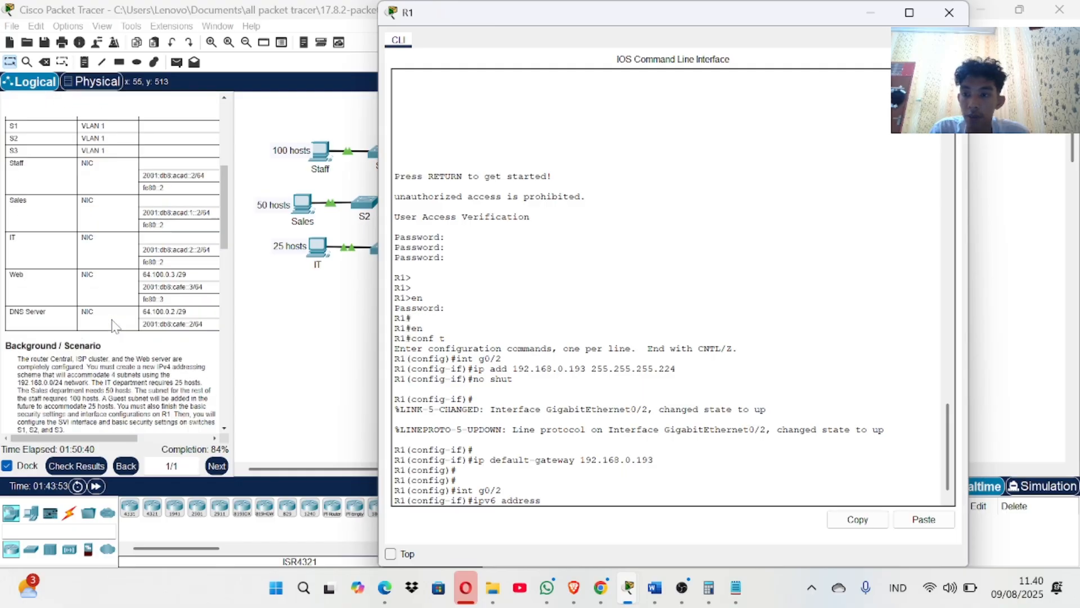
scroll(168, 317, "down", 1)
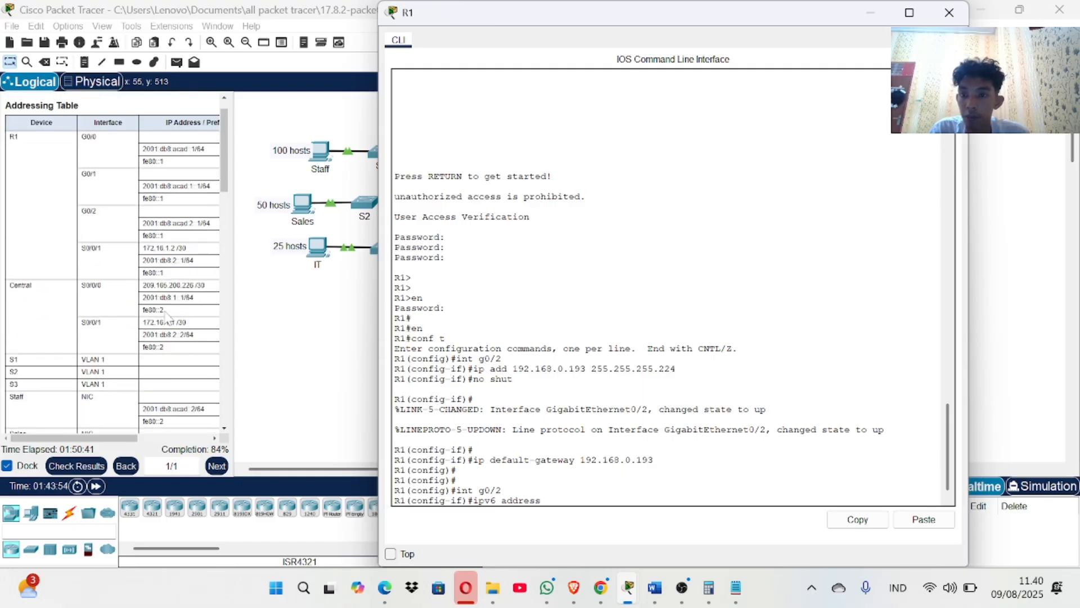
left_click(237, 279)
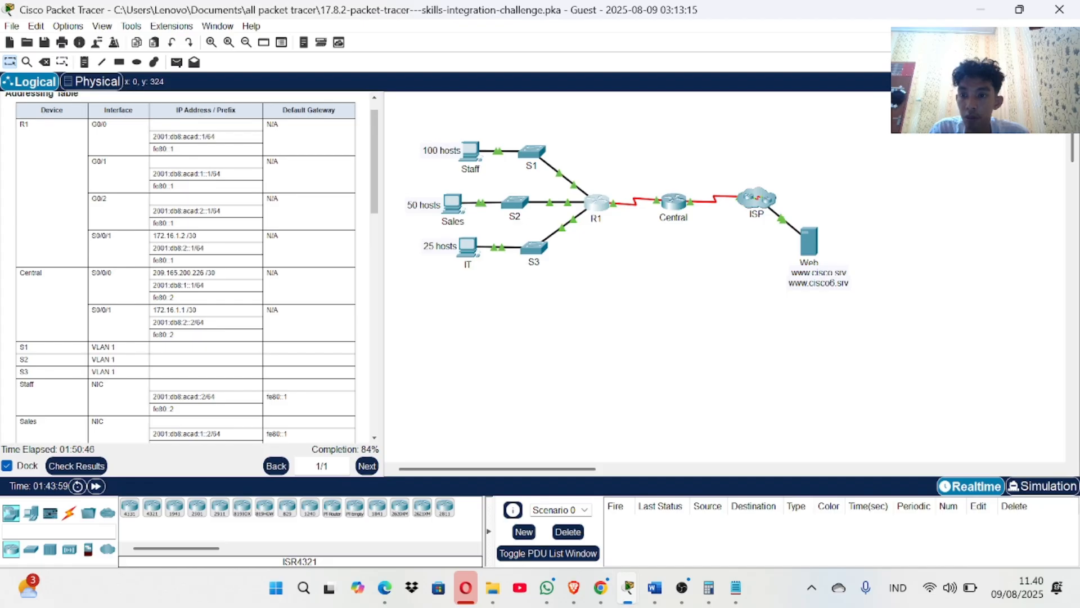
left_click_drag(152, 211, 237, 215)
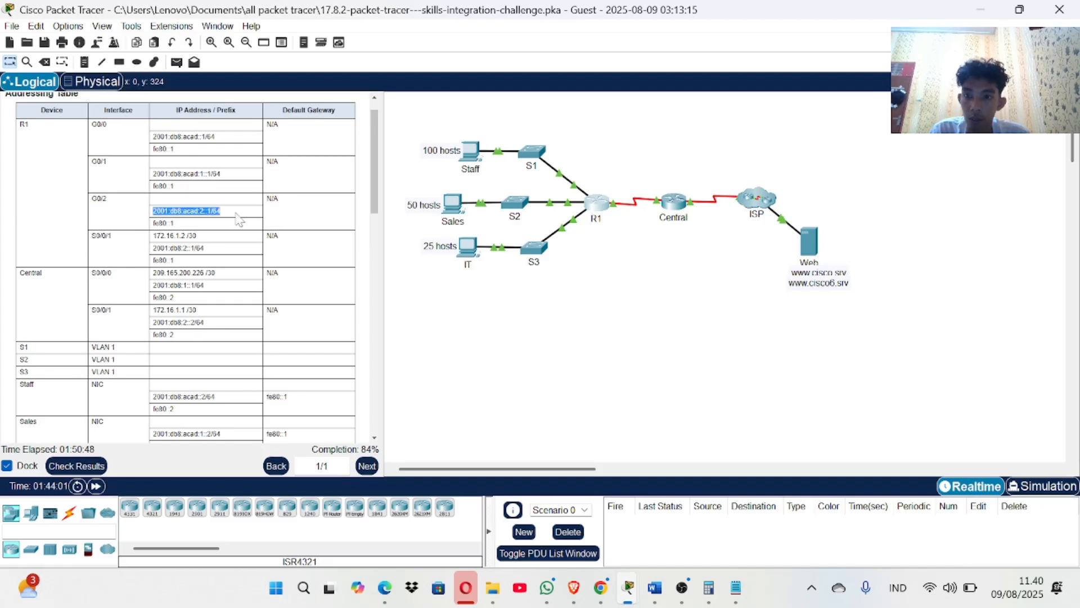
right_click(235, 215)
left_click(265, 222)
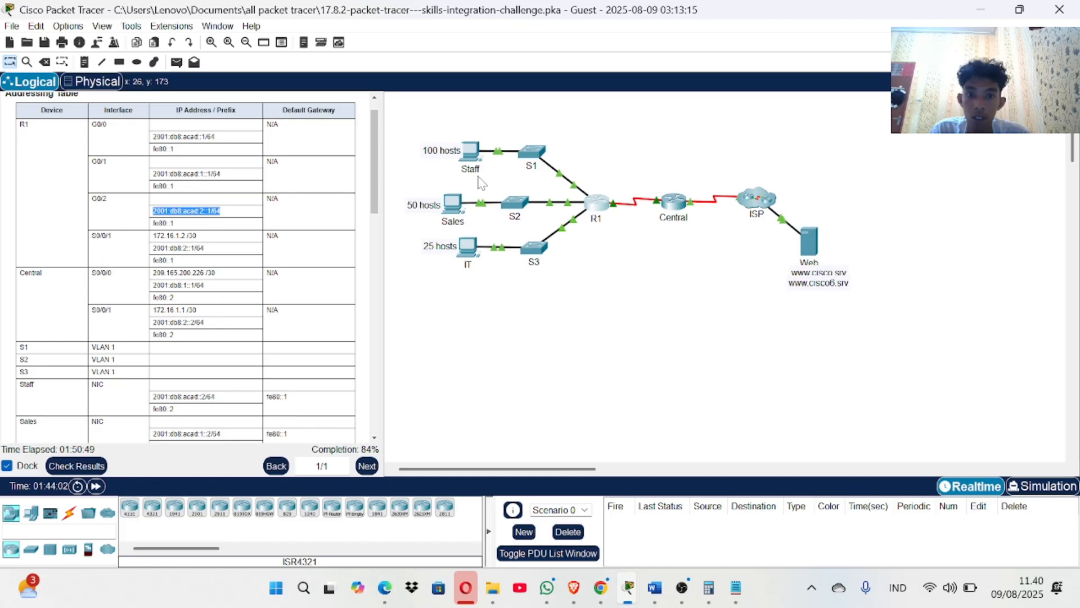
left_click(597, 212)
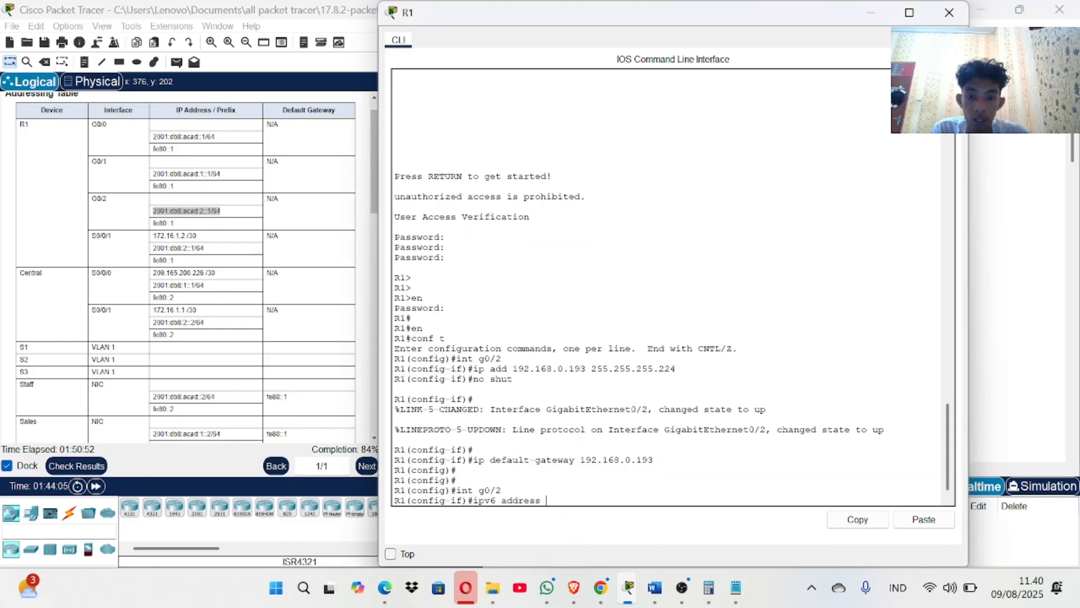
right_click(592, 500)
left_click(626, 531)
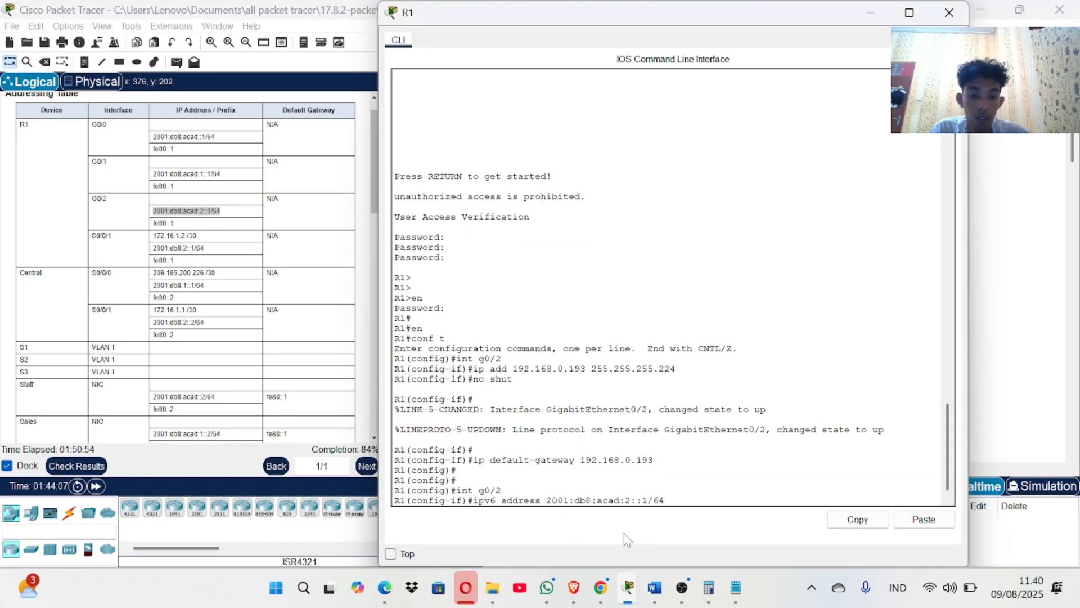
key("Return")
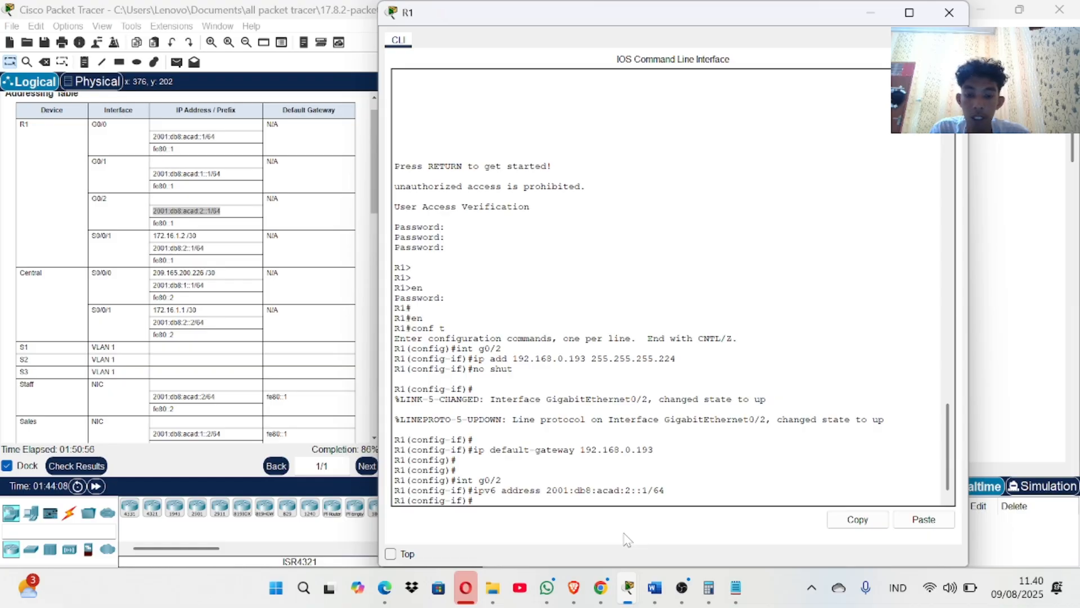
Enable G0/2 with no shut and check the activity results.
type("n")
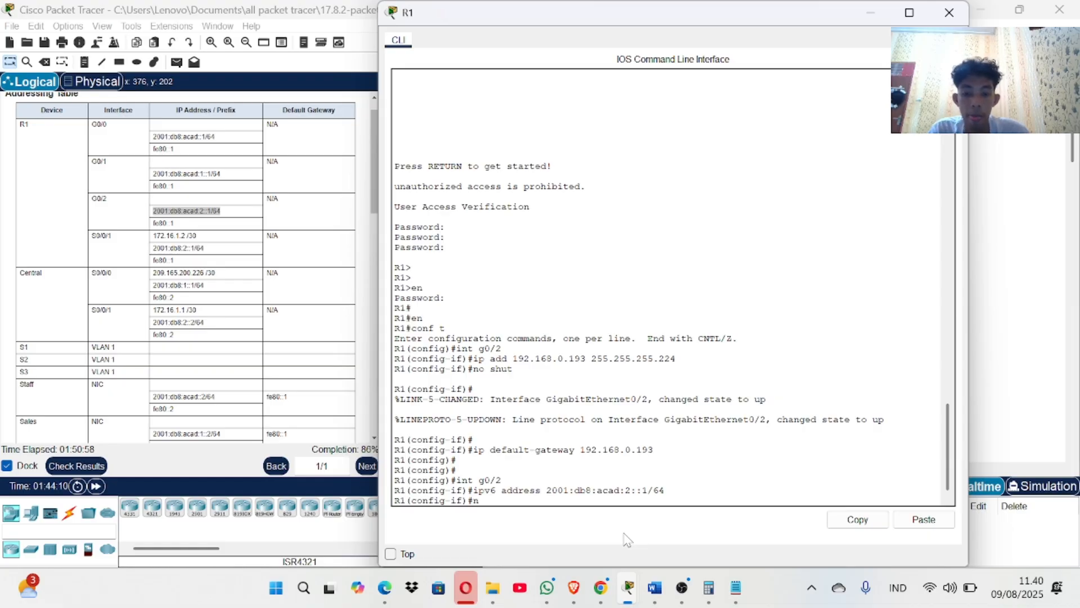
type("o shut")
key("Return")
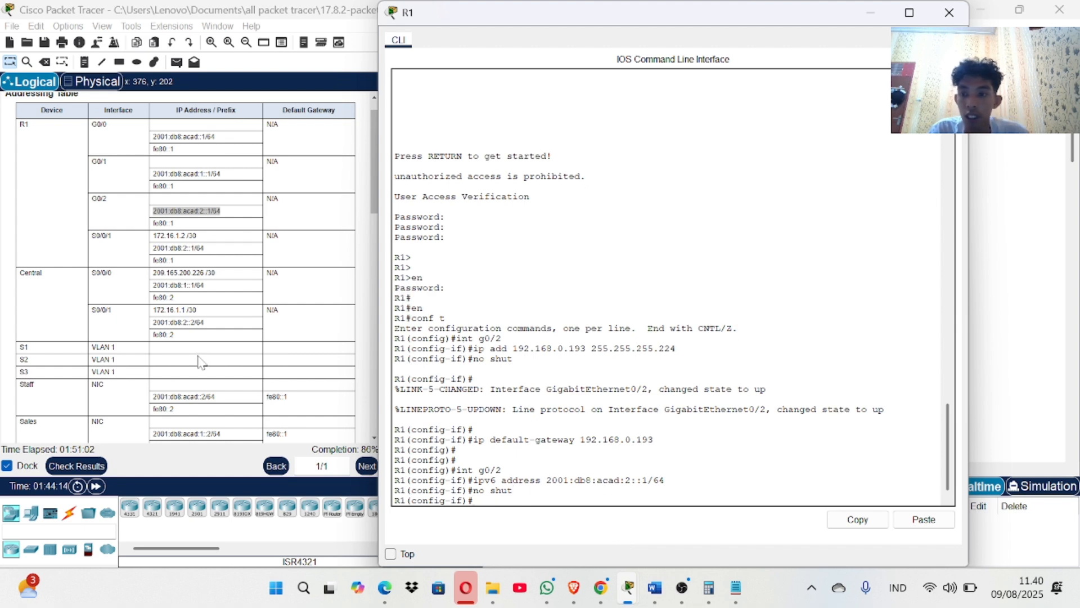
left_click(77, 465)
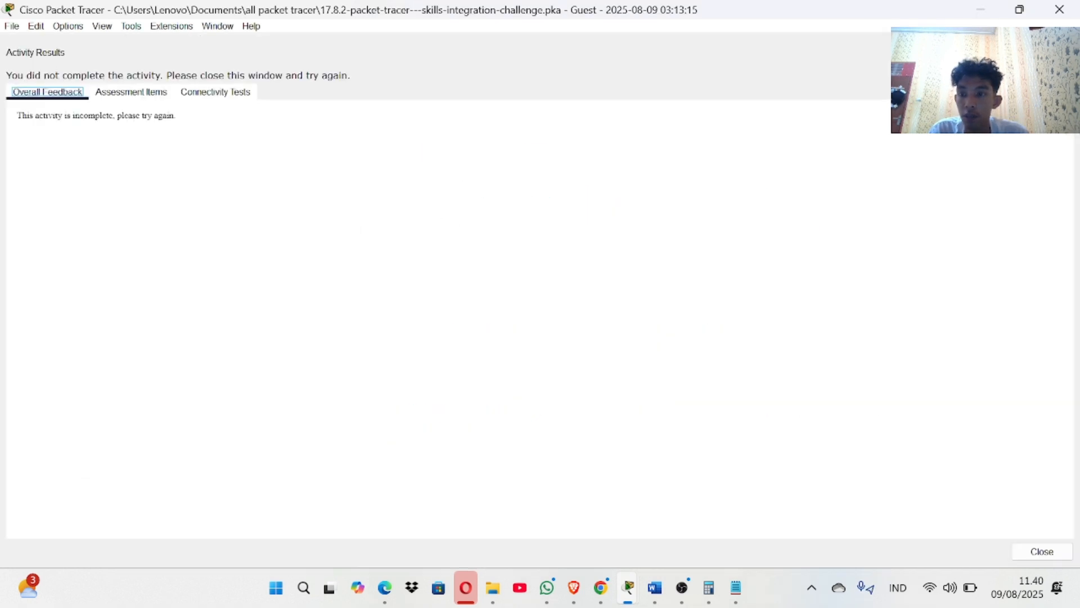
Find the incorrect G0/2 link-local item among the assessment items and close the results.
left_click(131, 91)
scroll(90, 512, "down", 15)
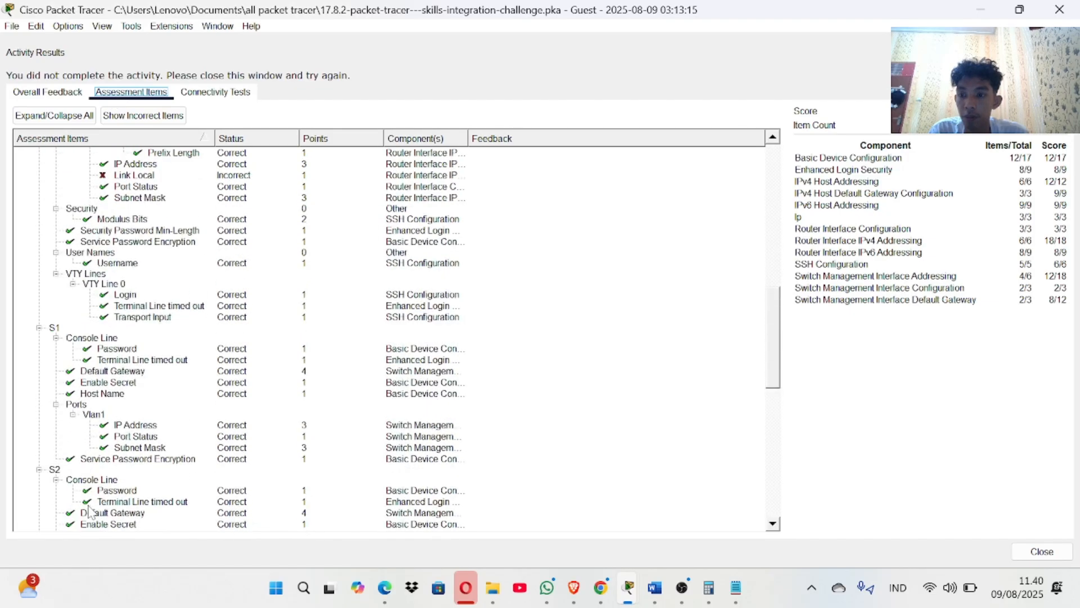
scroll(90, 512, "up", 4)
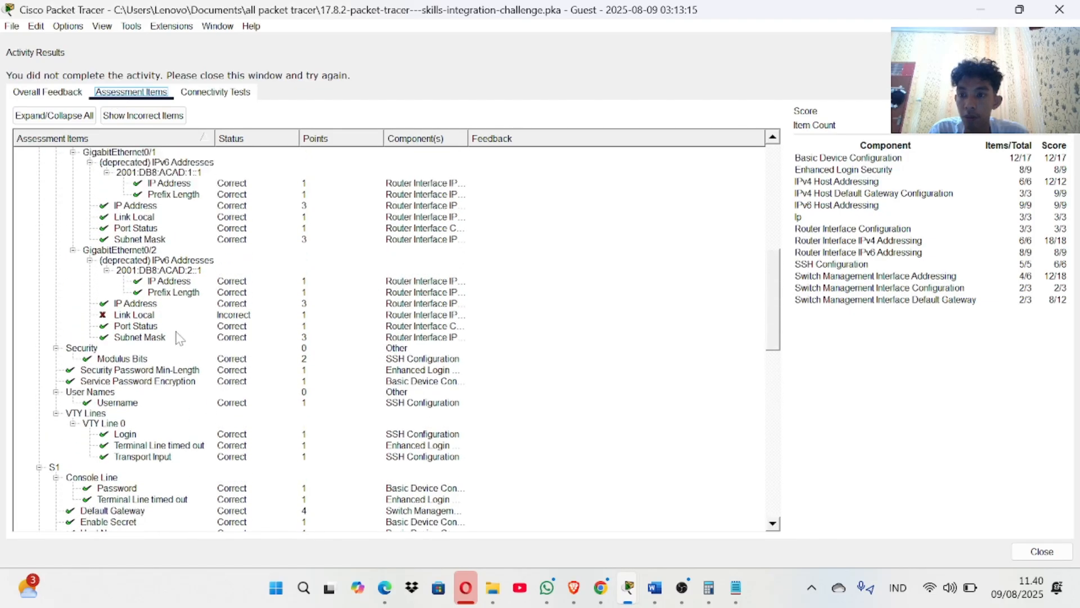
left_click(1060, 9)
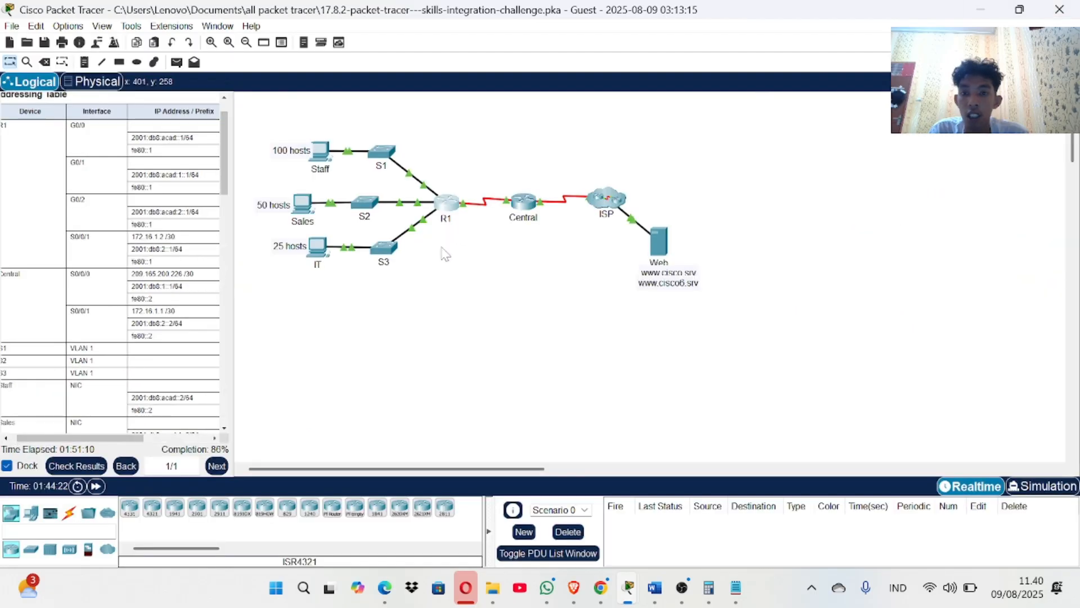
Copy fe80::1 from the G0/2 row of the Addressing Table and reopen R1's console.
scroll(115, 242, "up", 2)
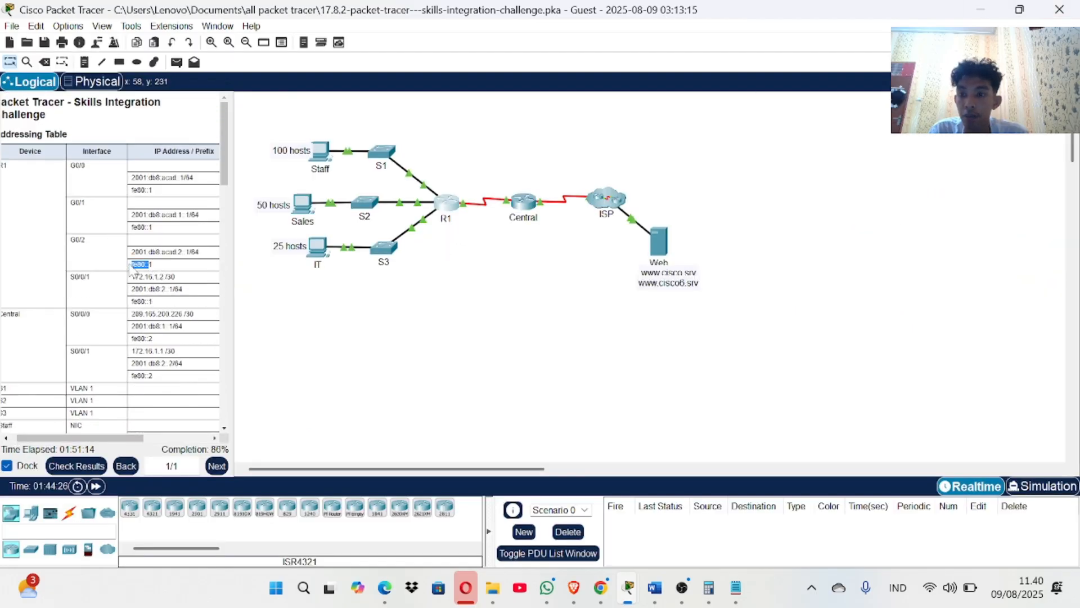
left_click_drag(132, 264, 153, 265)
right_click(158, 266)
left_click(194, 277)
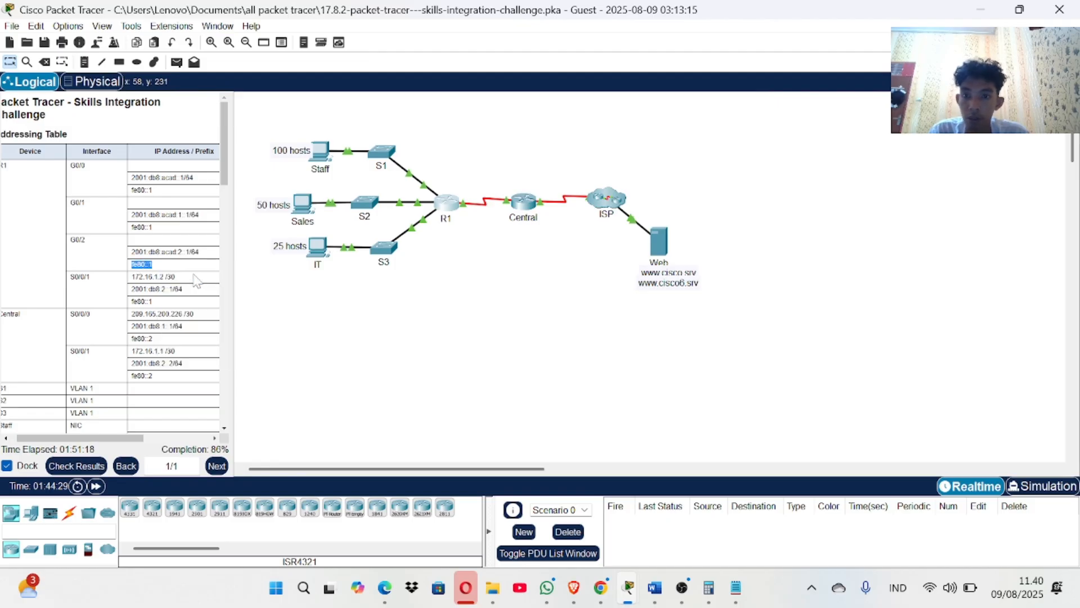
left_click(460, 208)
Run 'ipv6 address fe80::1 link-local' on R1's G0/2, then close R1's window.
scroll(670, 287, "up", 20)
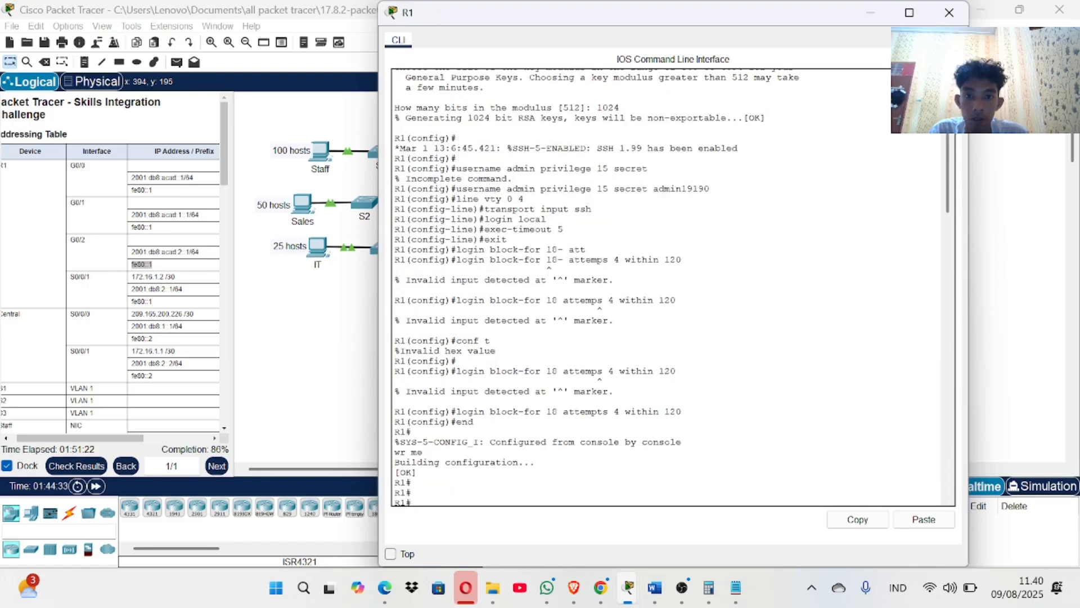
scroll(669, 287, "up", 7)
scroll(670, 287, "down", 20)
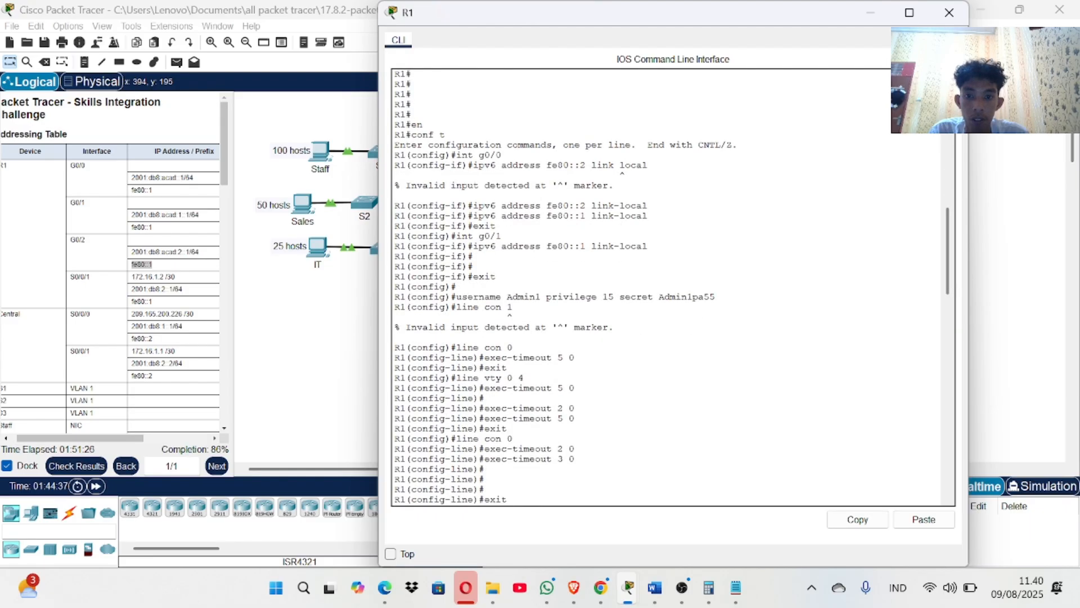
scroll(669, 287, "down", 8)
scroll(670, 287, "up", 5)
scroll(670, 287, "down", 20)
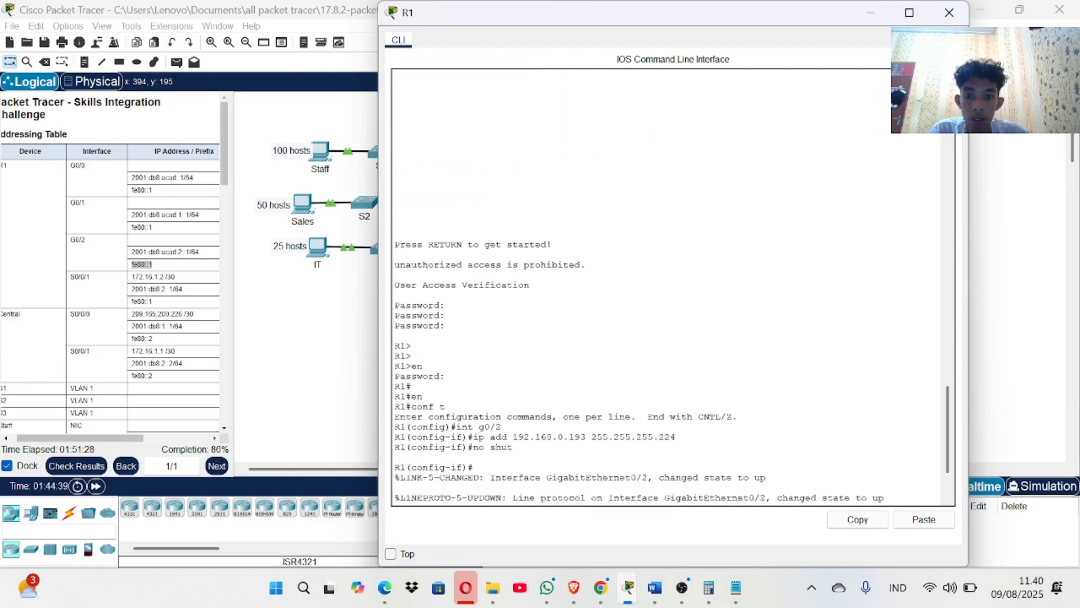
scroll(669, 286, "down", 3)
right_click(485, 499)
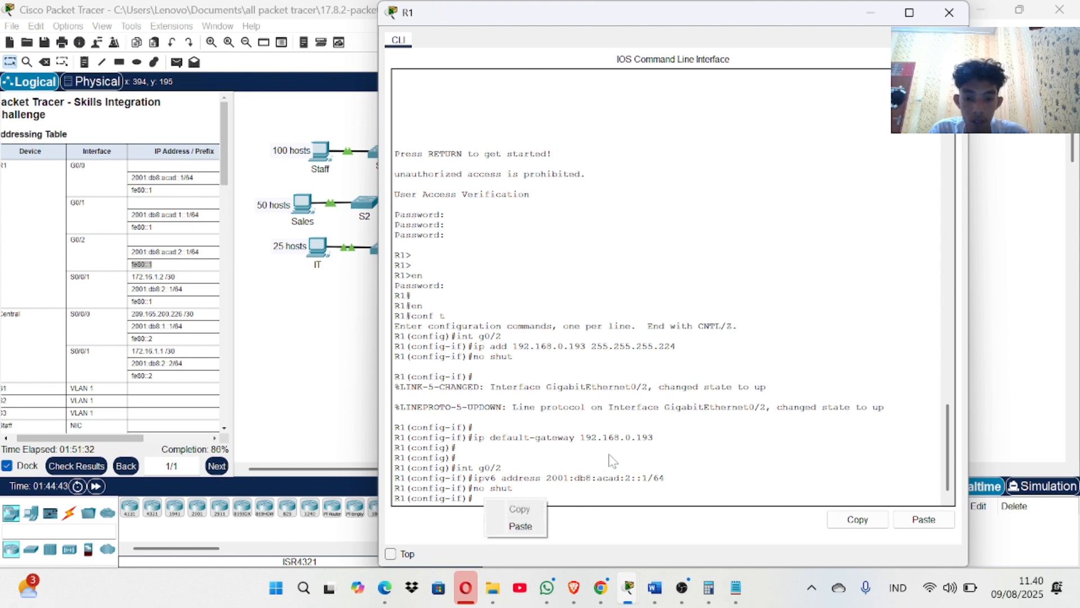
left_click(512, 488)
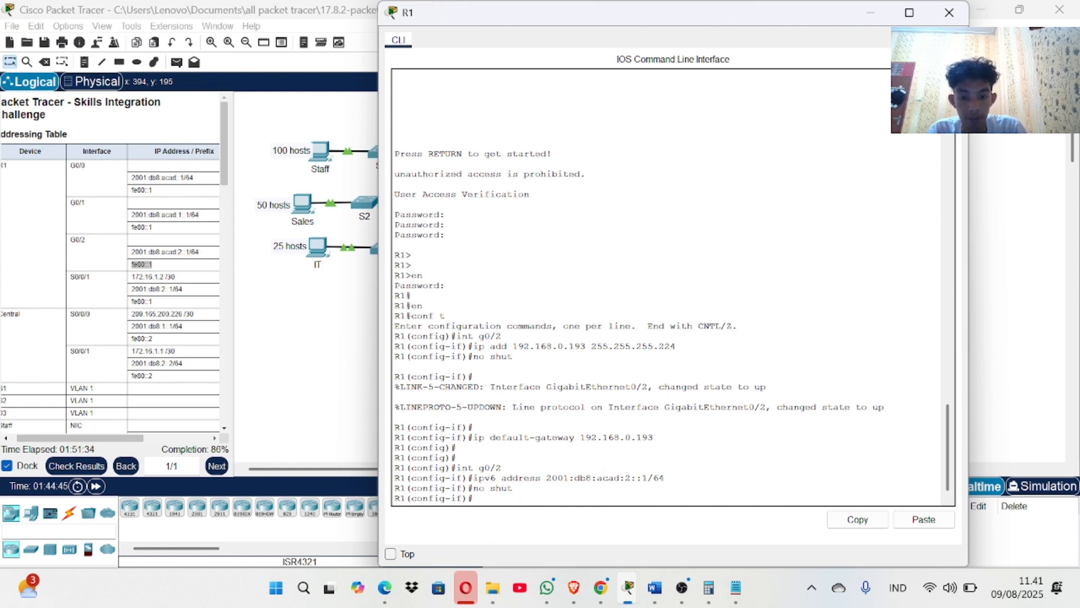
key("Return")
type("ipv6 address")
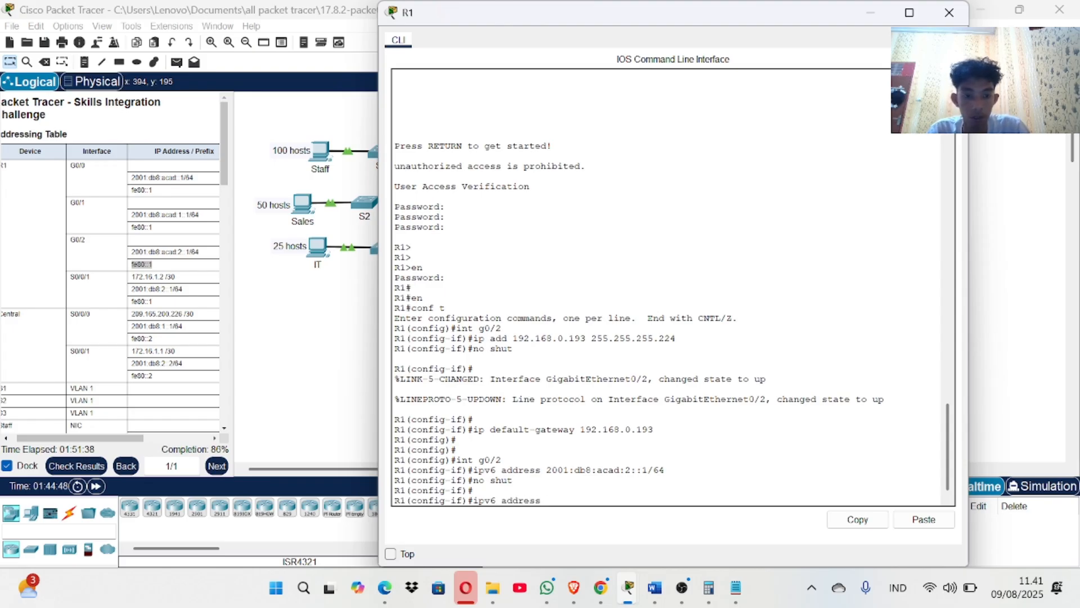
left_click(924, 520)
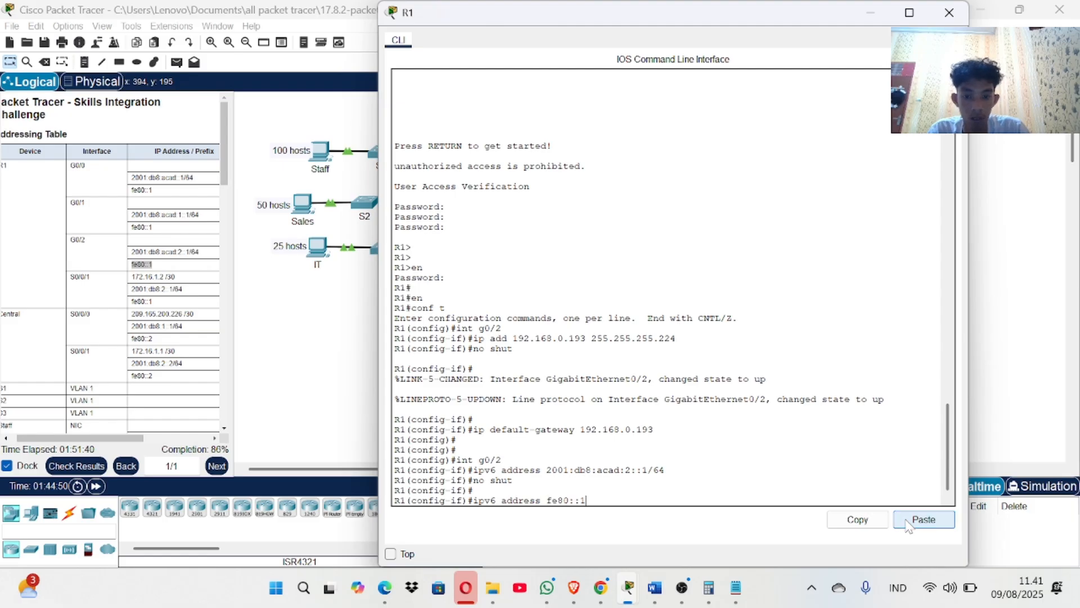
type("link")
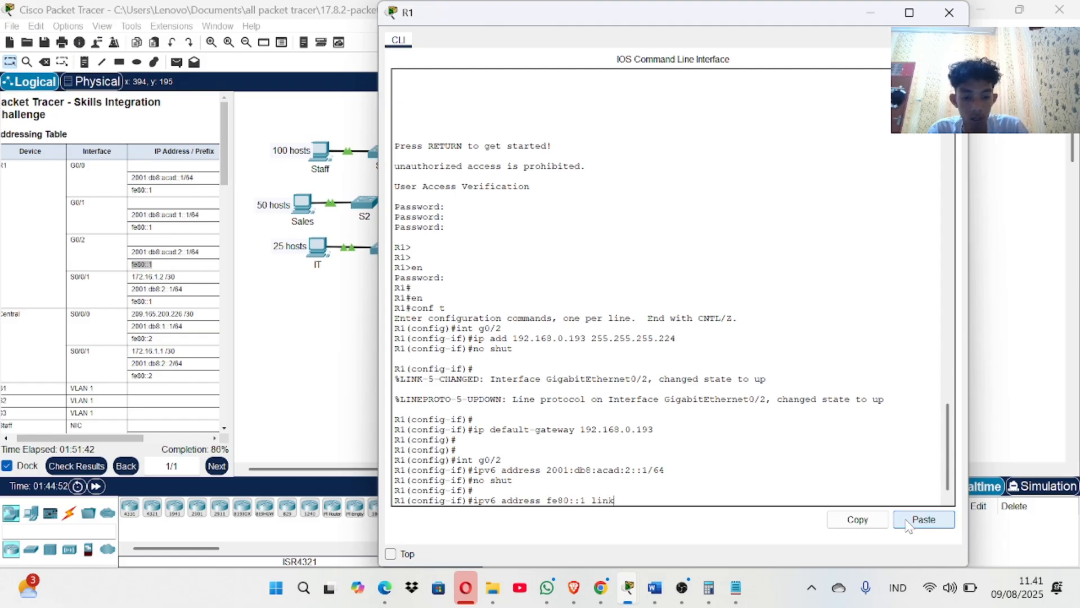
type("-local")
key("Return")
key("Return")
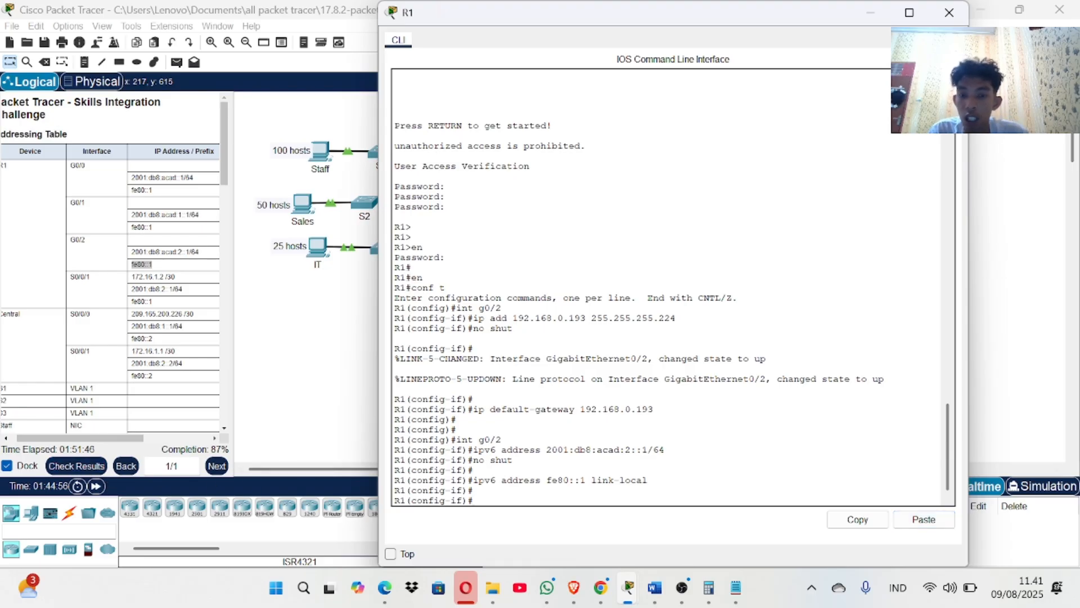
left_click(949, 14)
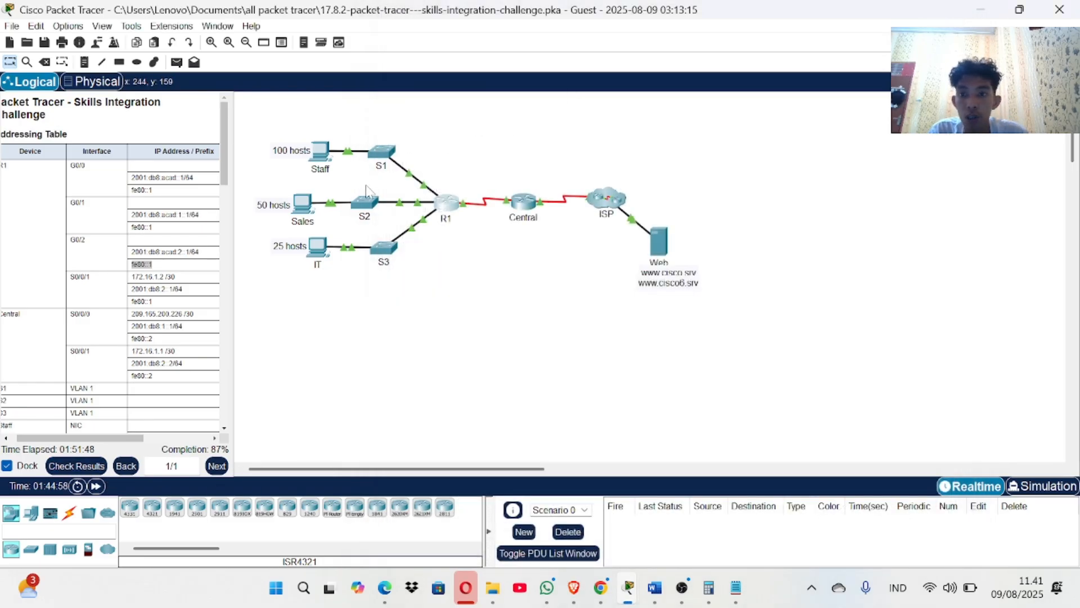
Scroll through S2's CLI output, close it, and bring up S3's console at the Switch> prompt.
left_click(365, 206)
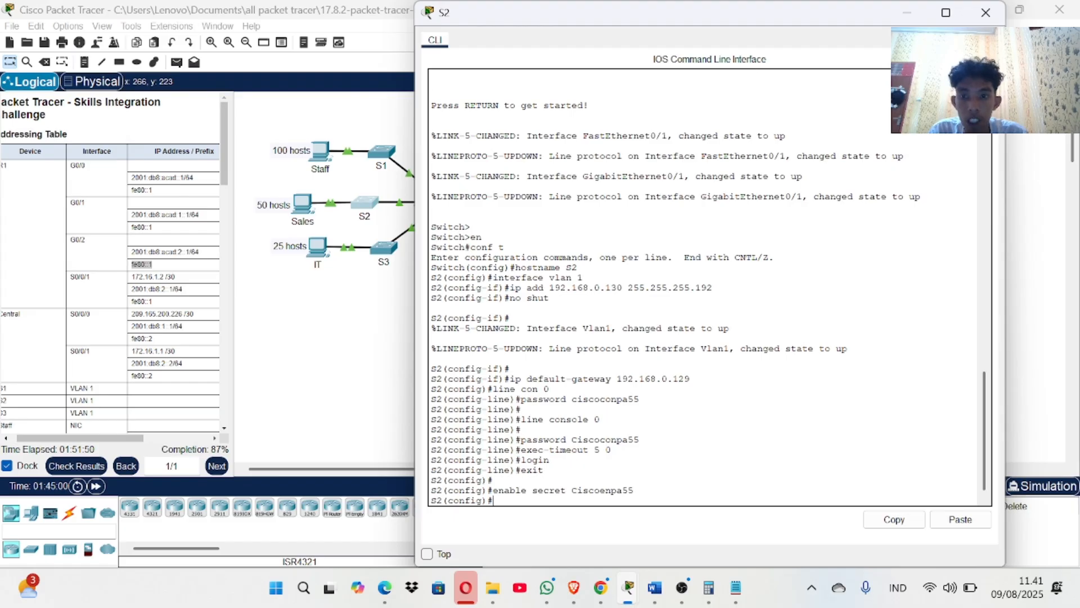
left_click(991, 14)
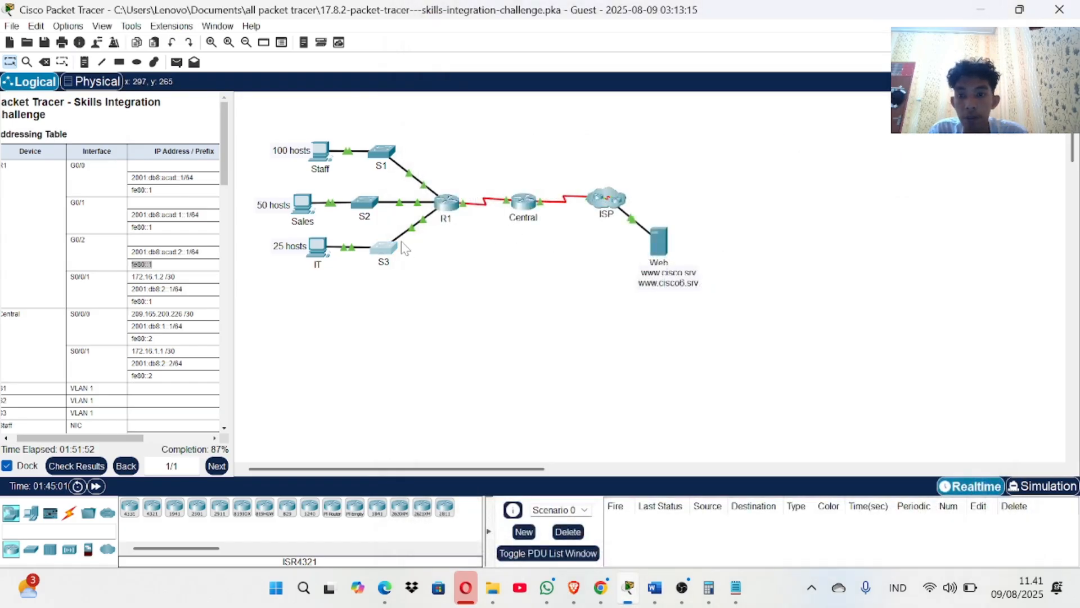
left_click(385, 247)
left_click(366, 216)
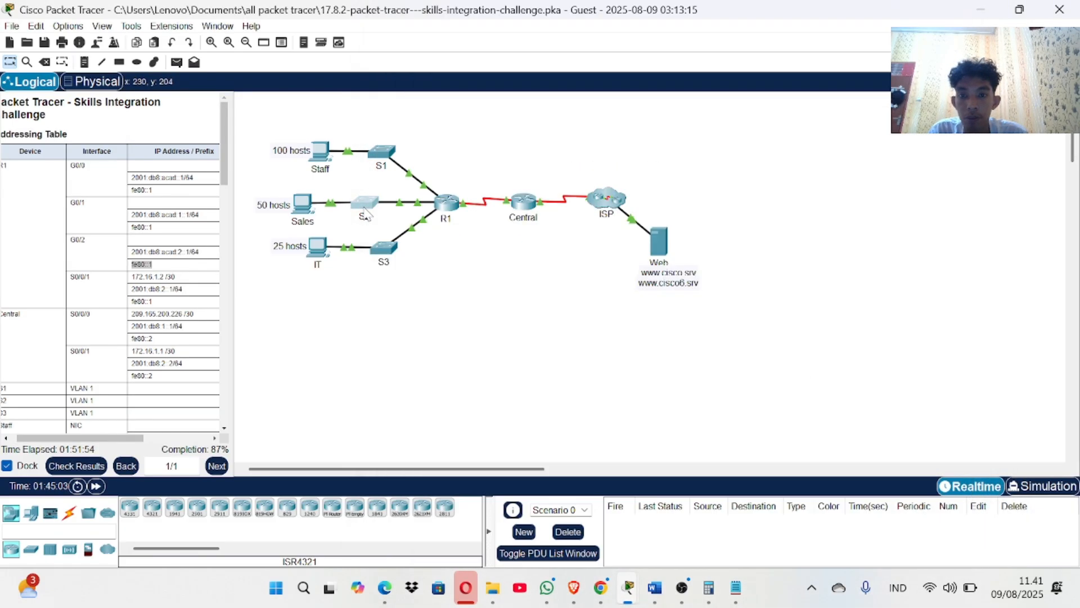
left_click(366, 214)
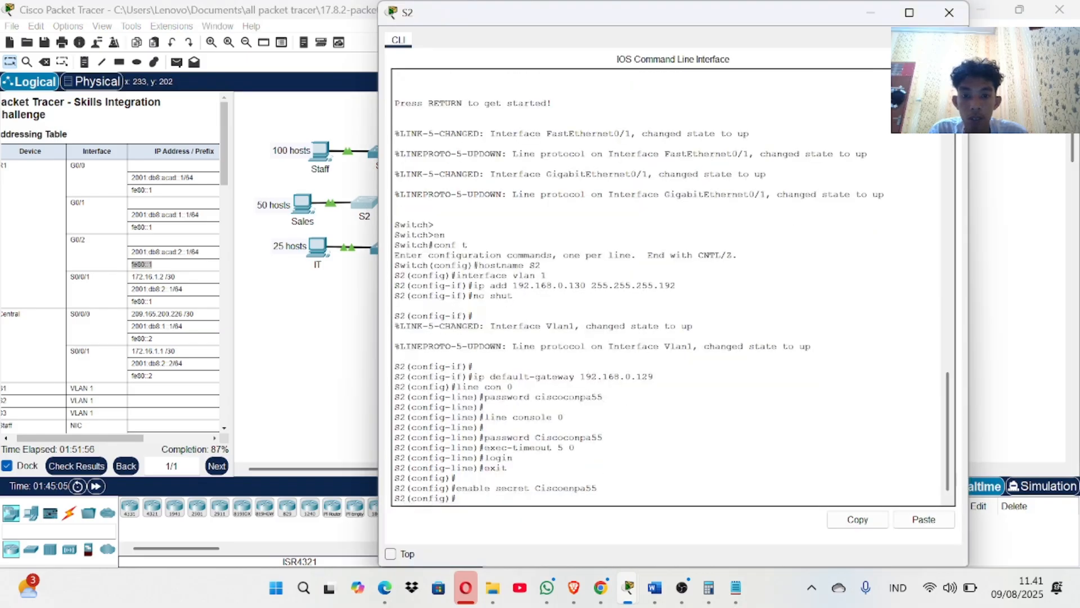
scroll(673, 287, "up", 8)
scroll(673, 287, "down", 6)
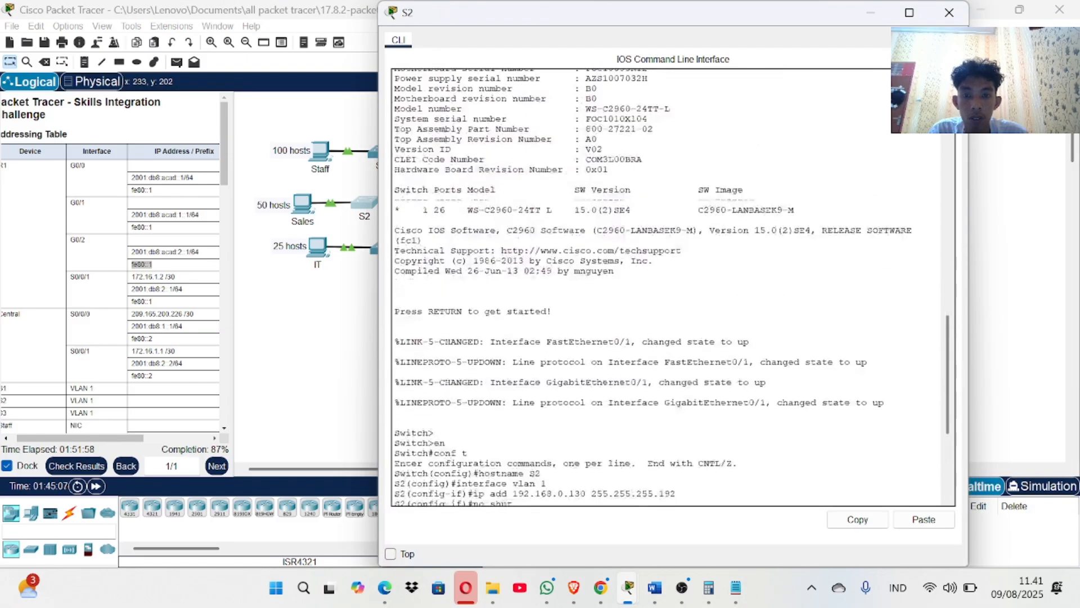
scroll(673, 287, "down", 2)
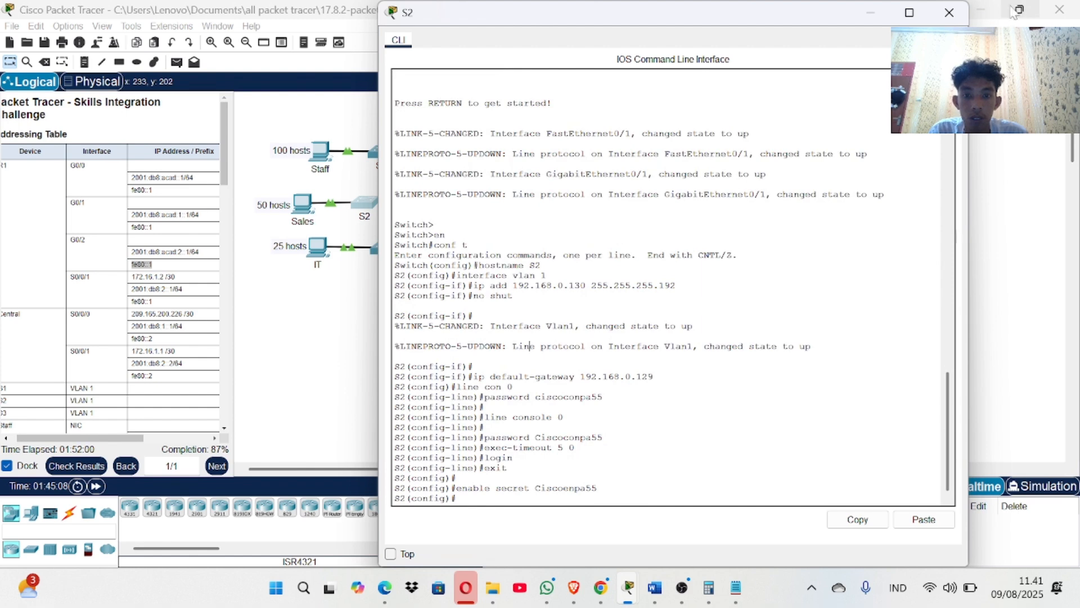
left_click(950, 13)
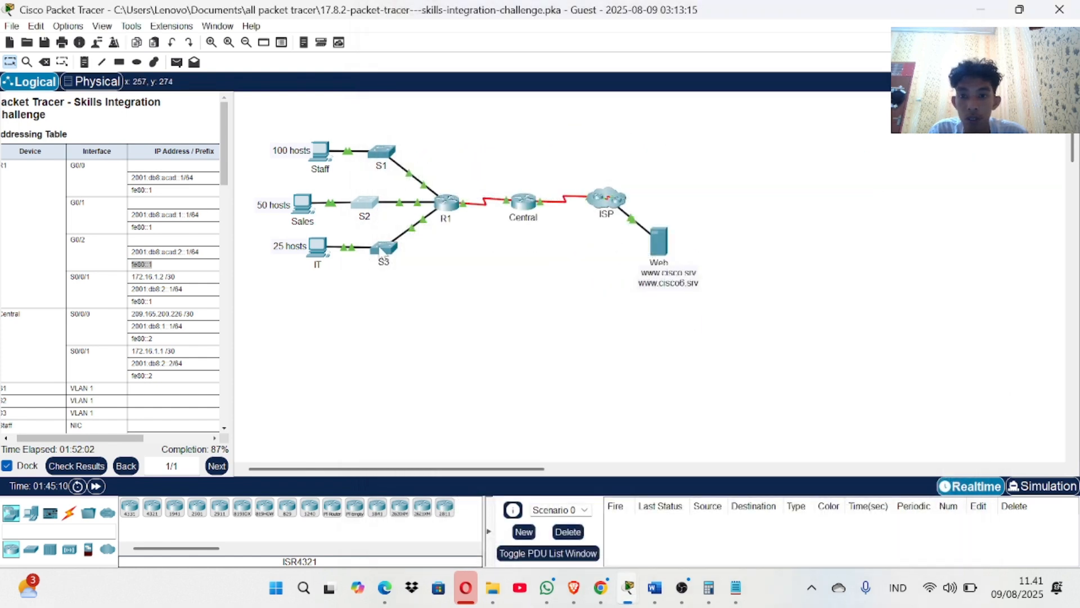
left_click(380, 253)
key("Return")
key("Return")
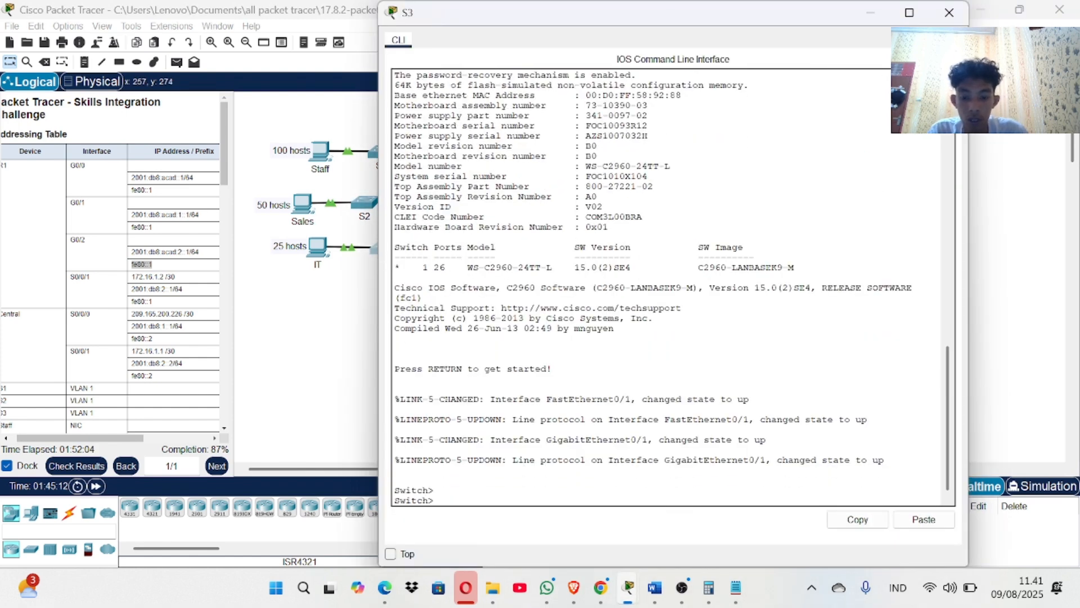
Rename the switch to S3 with hostname S3 in global configuration mode.
type("en")
key("Return")
type("hos")
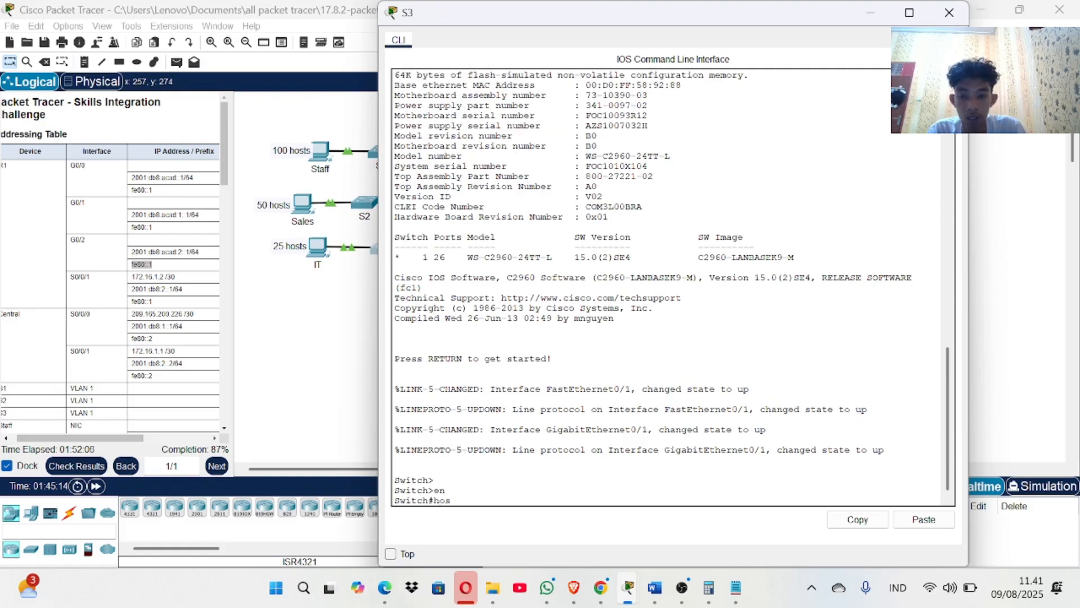
type("tname")
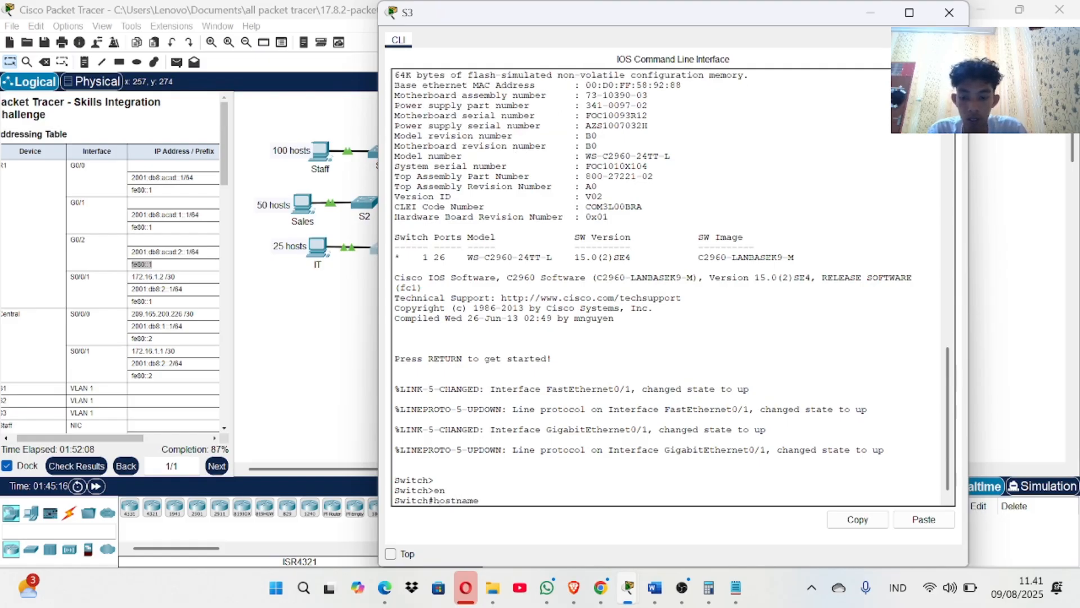
type(" S3")
key("Return")
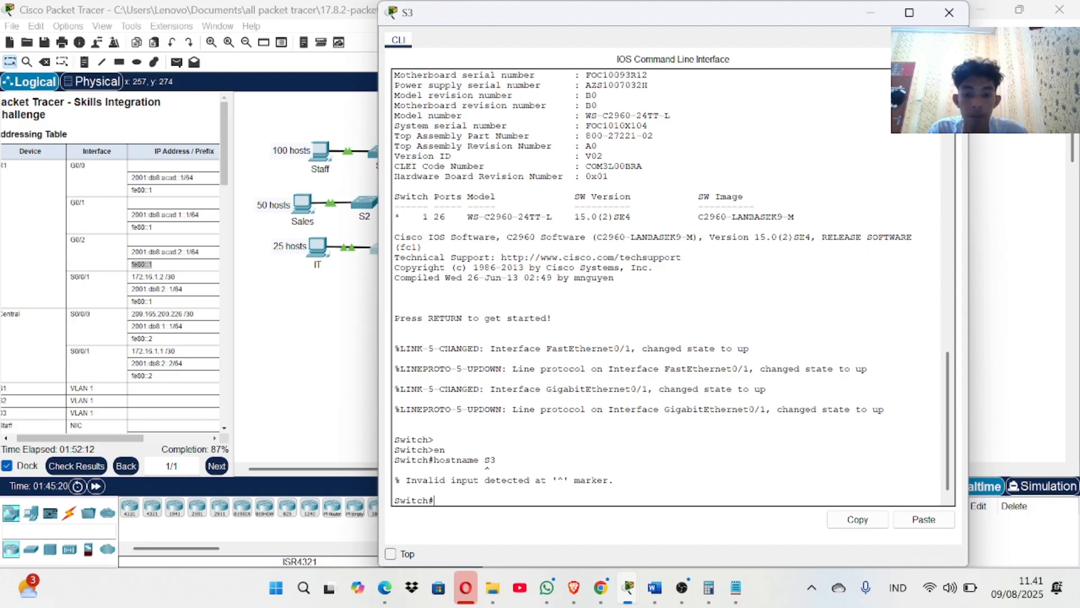
type("co")
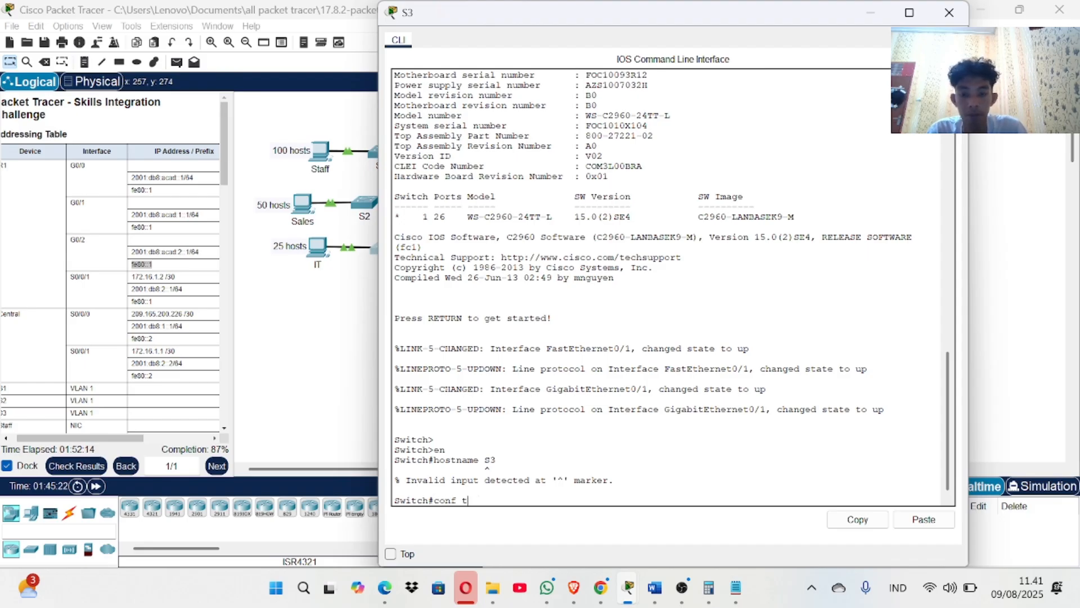
type("nf t")
key("Return")
type("hostname S2")
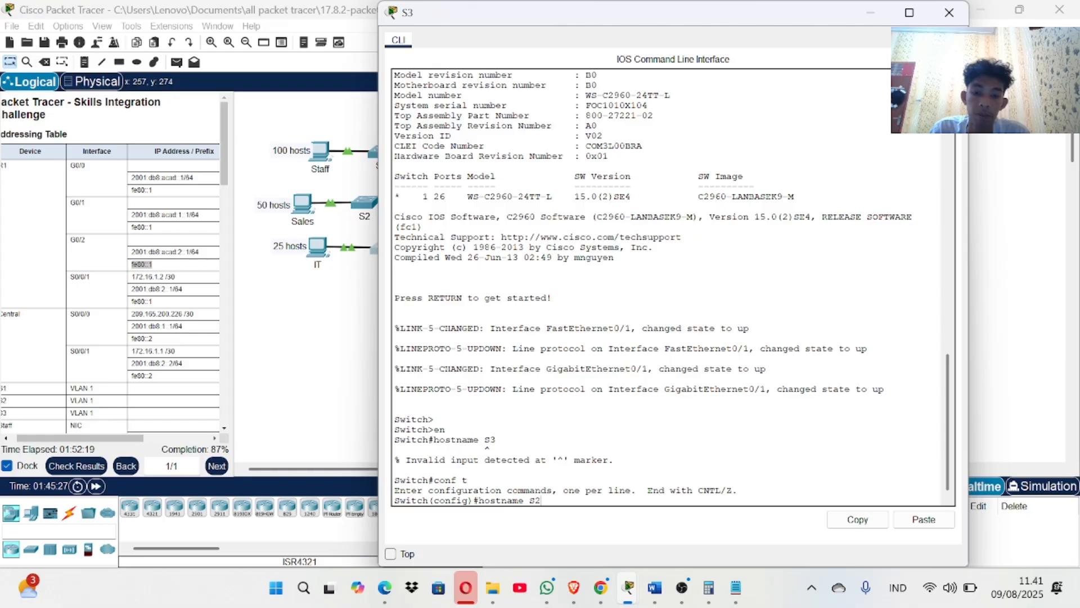
key("BackSpace")
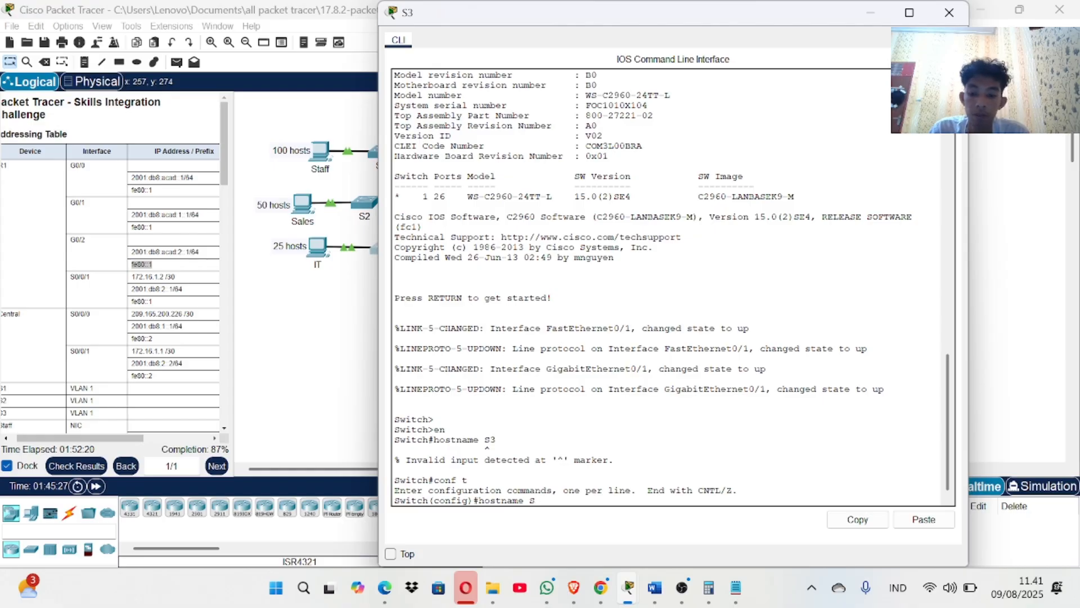
type("3")
key("Return")
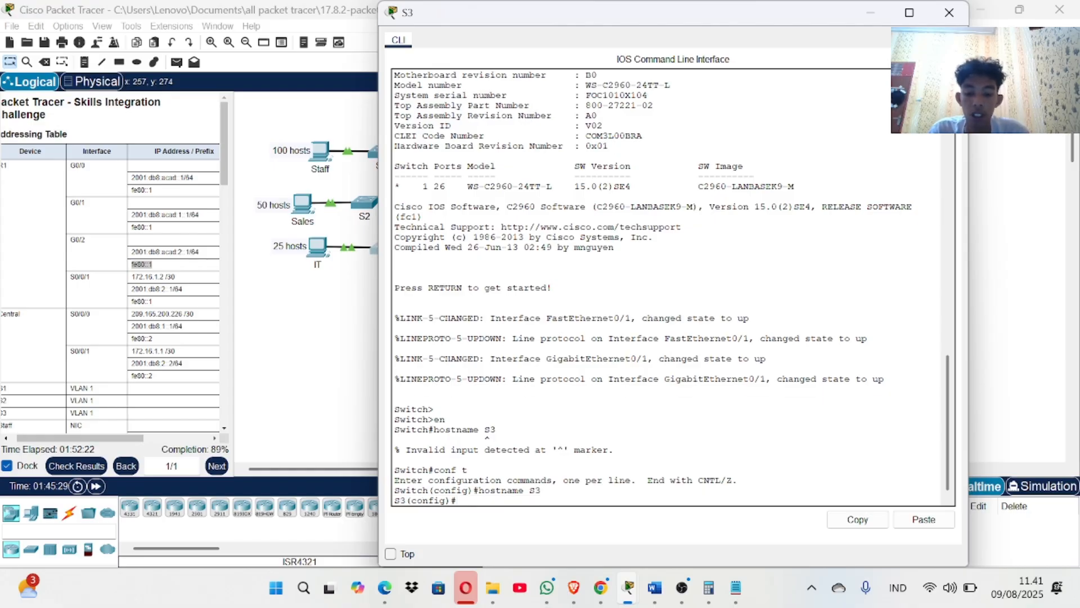
Enter interface VLAN 1 configuration and start the ip add command.
type("int vlan")
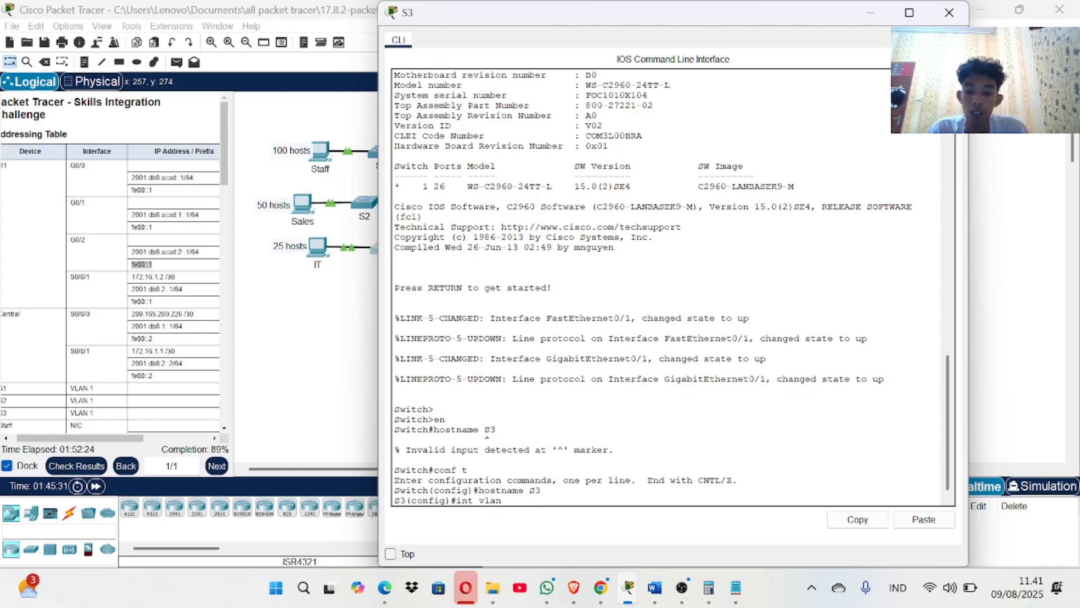
type(" 1")
key("Return")
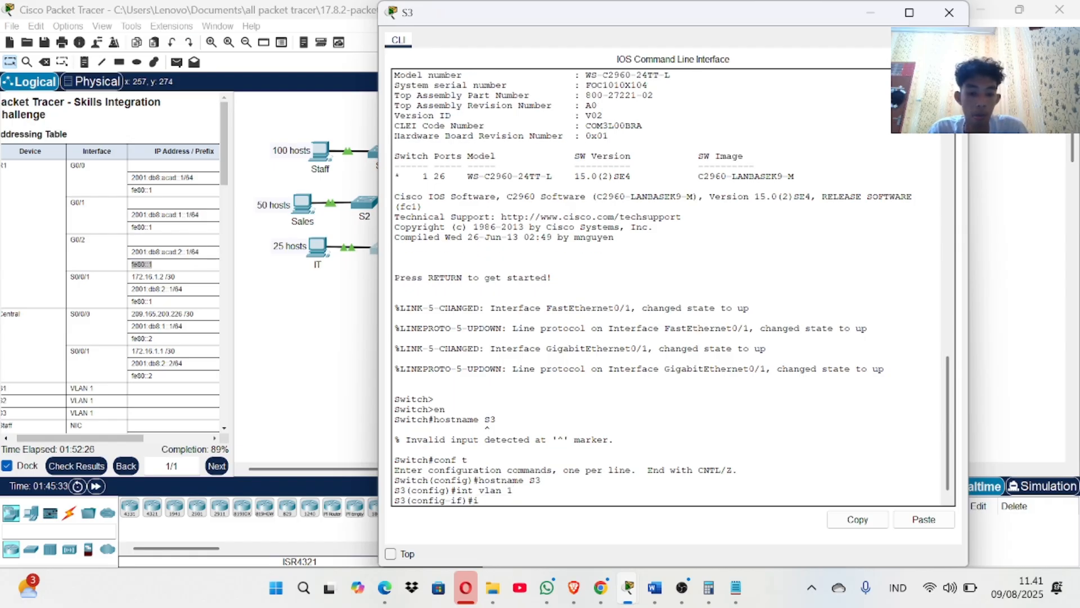
type("ip add")
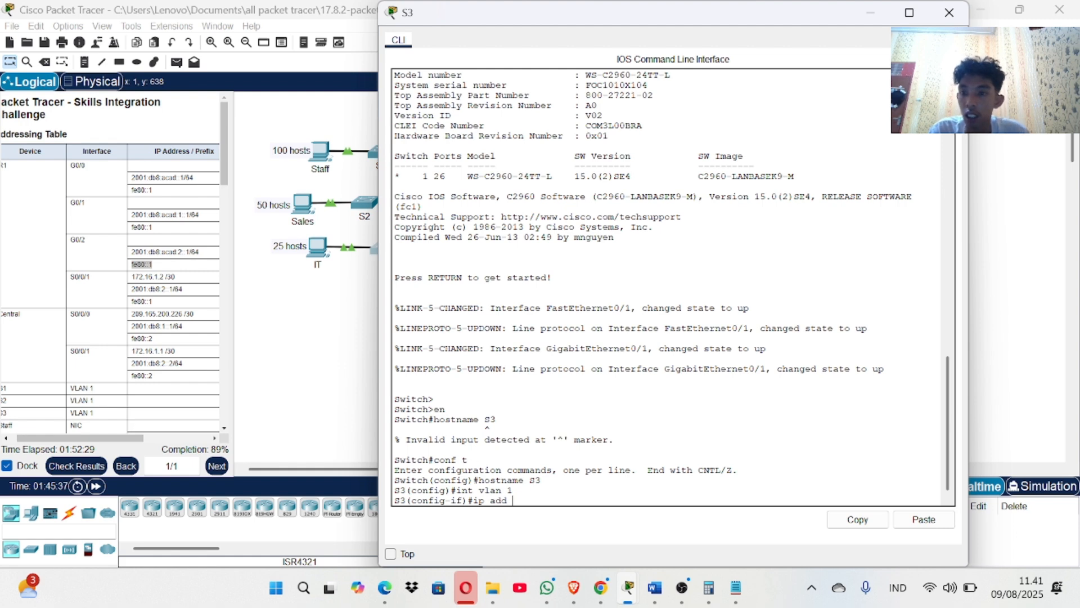
scroll(124, 377, "down", 10)
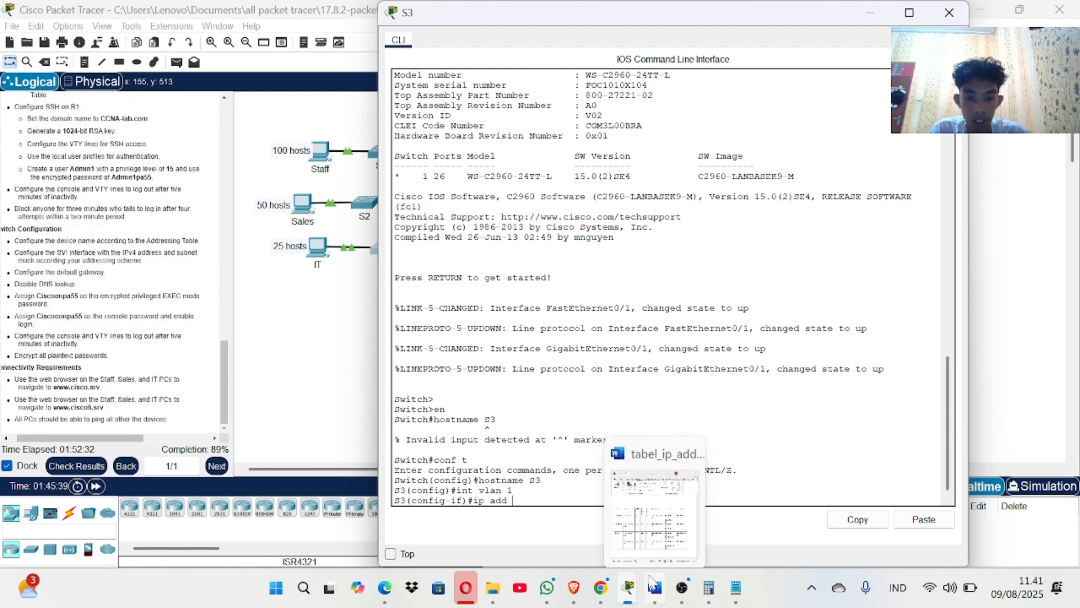
Copy S3's address 192.168.0.194 from the Word table and paste it into S3's ip address command.
left_click(654, 588)
scroll(313, 303, "up", 10)
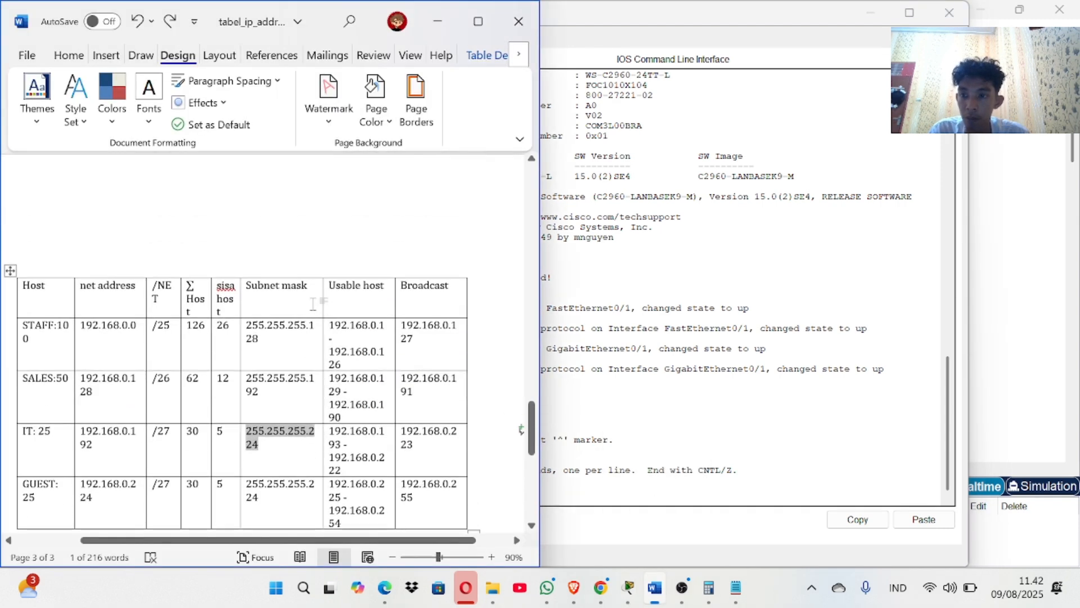
scroll(263, 338, "up", 4)
scroll(263, 338, "down", 1)
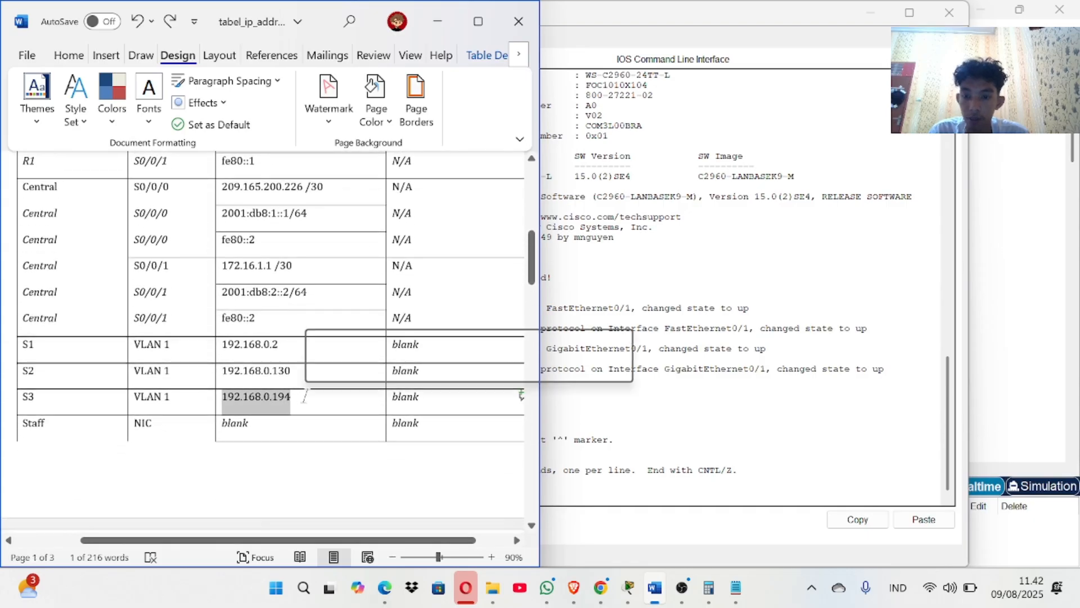
key("Delete")
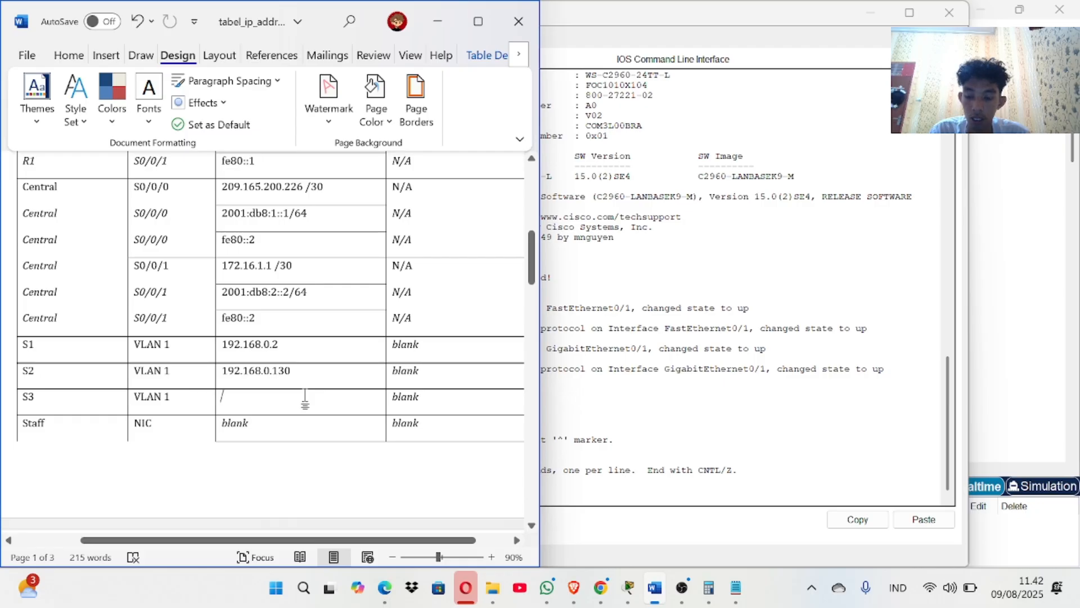
key("ctrl+z")
key("super+c")
scroll(305, 398, "down", 15)
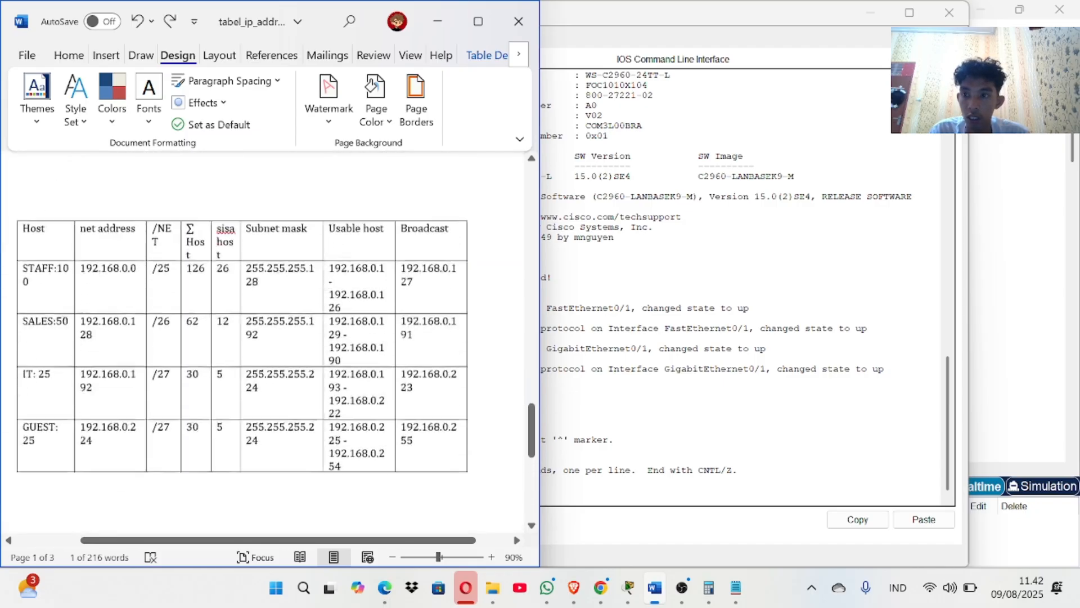
scroll(185, 505, "up", 2)
scroll(184, 506, "down", 1)
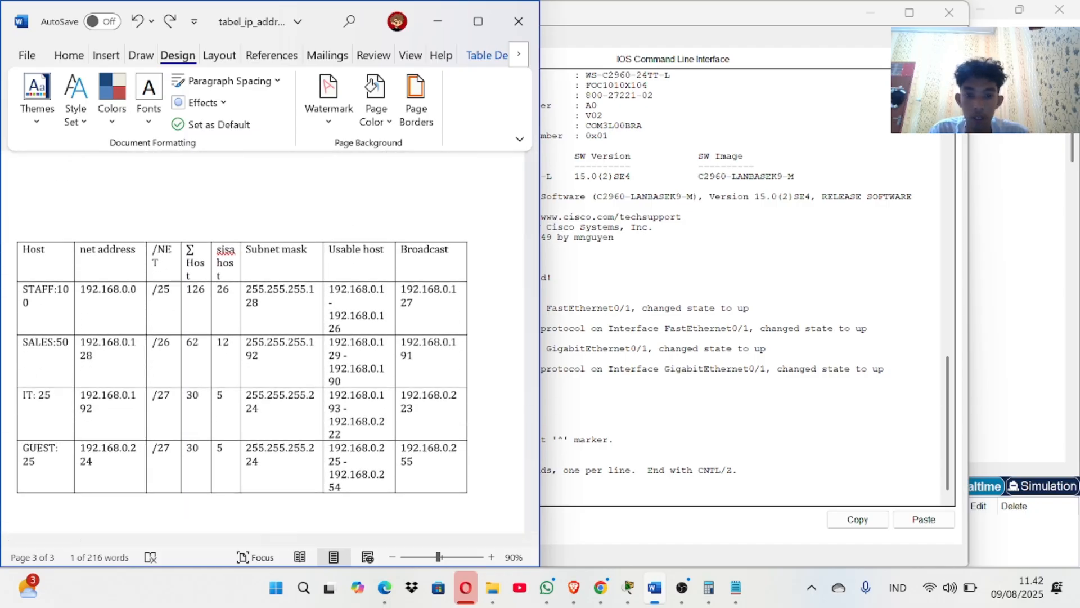
left_click(676, 429)
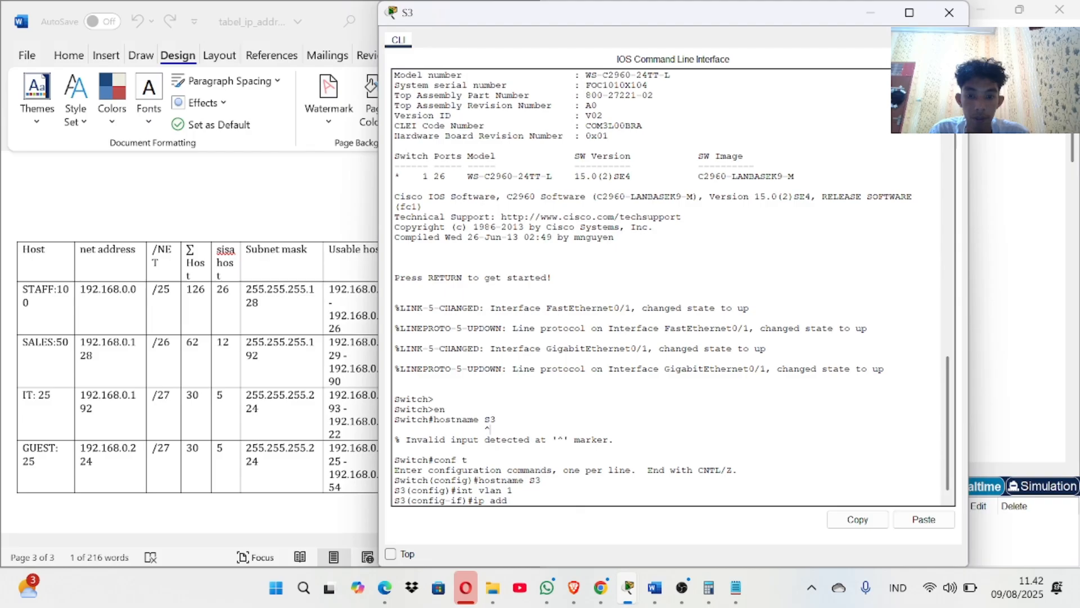
left_click(929, 520)
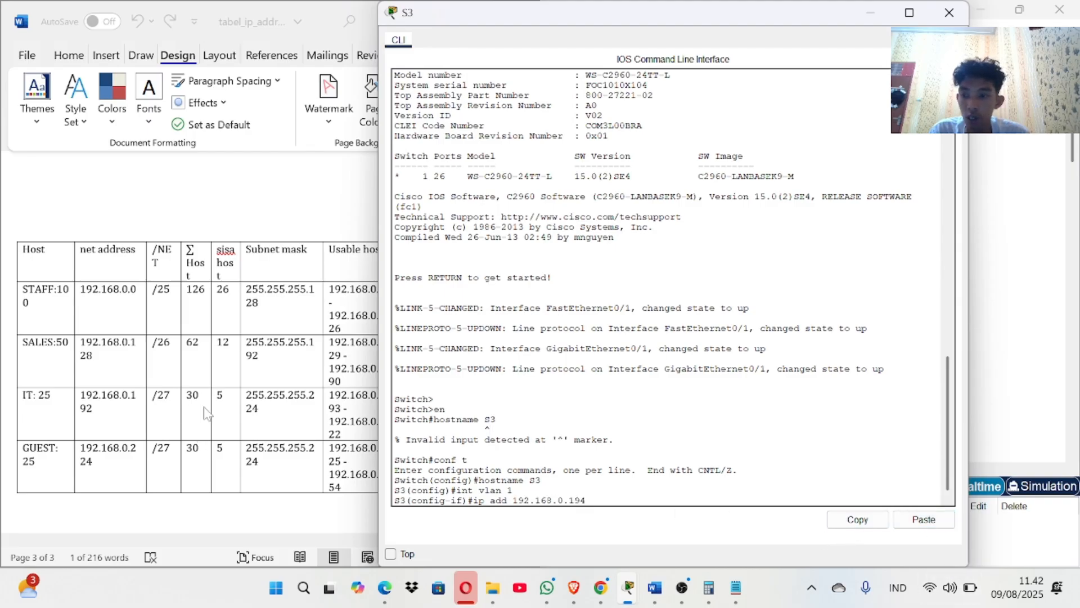
Copy the IT subnet mask 255.255.255.224 from Word, paste it after the address, and submit.
left_click(249, 400)
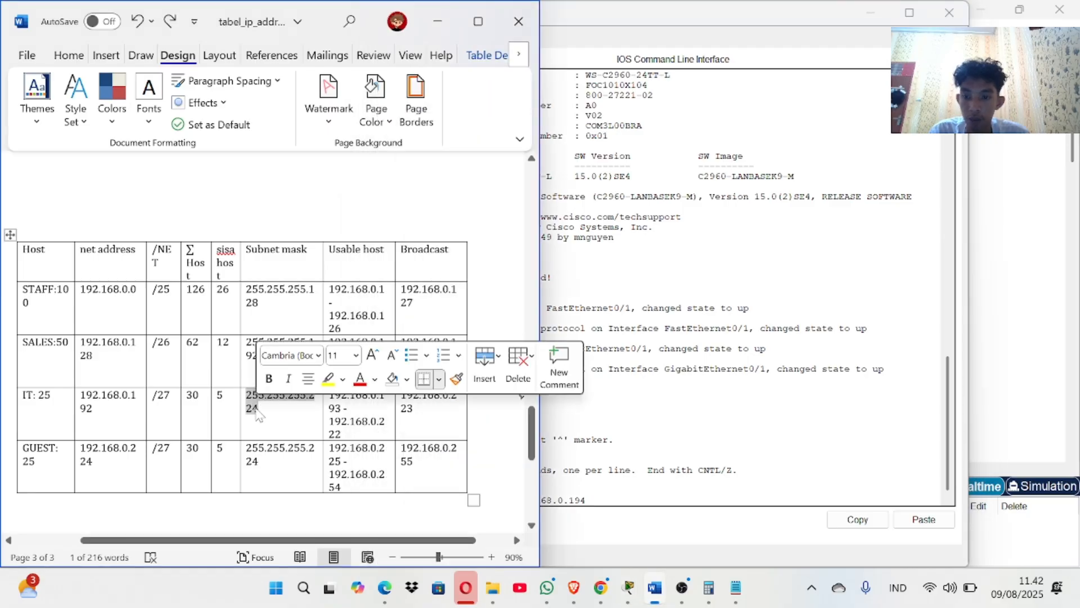
left_click(242, 397)
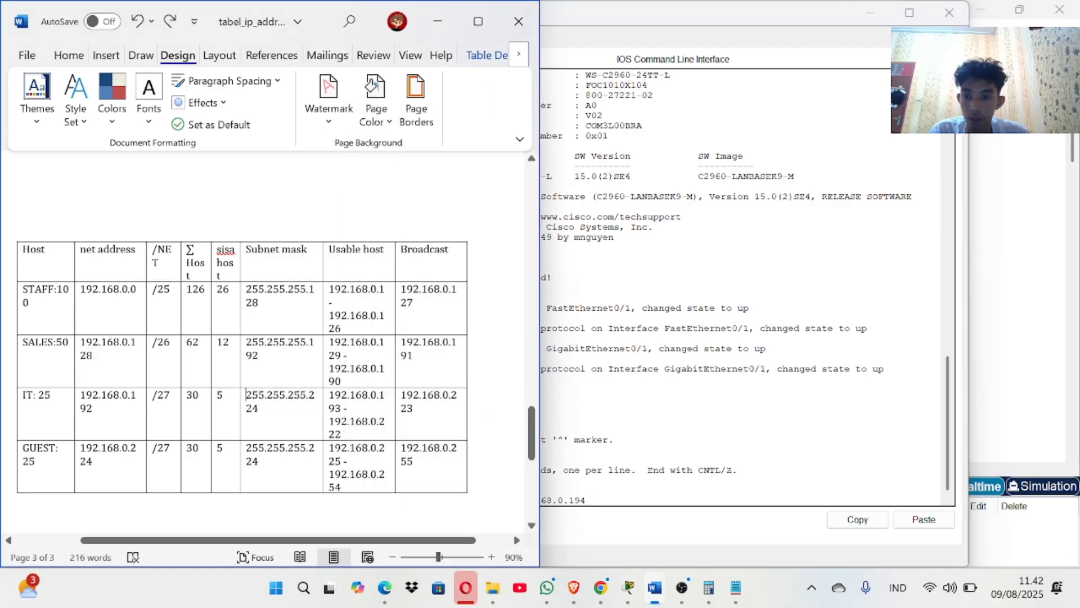
double_click(258, 403)
key("super+c")
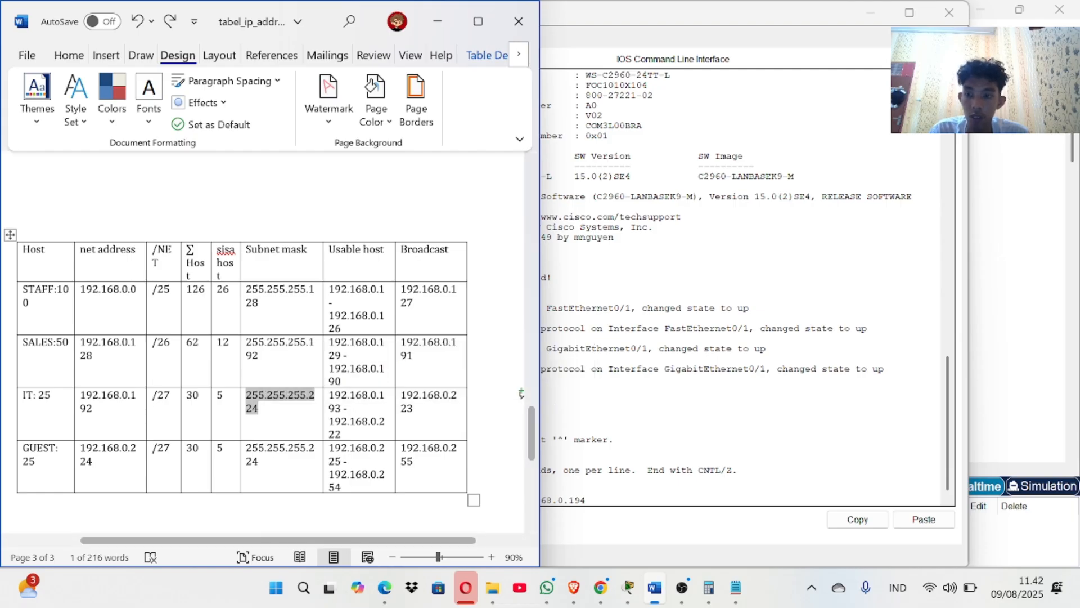
left_click(563, 417)
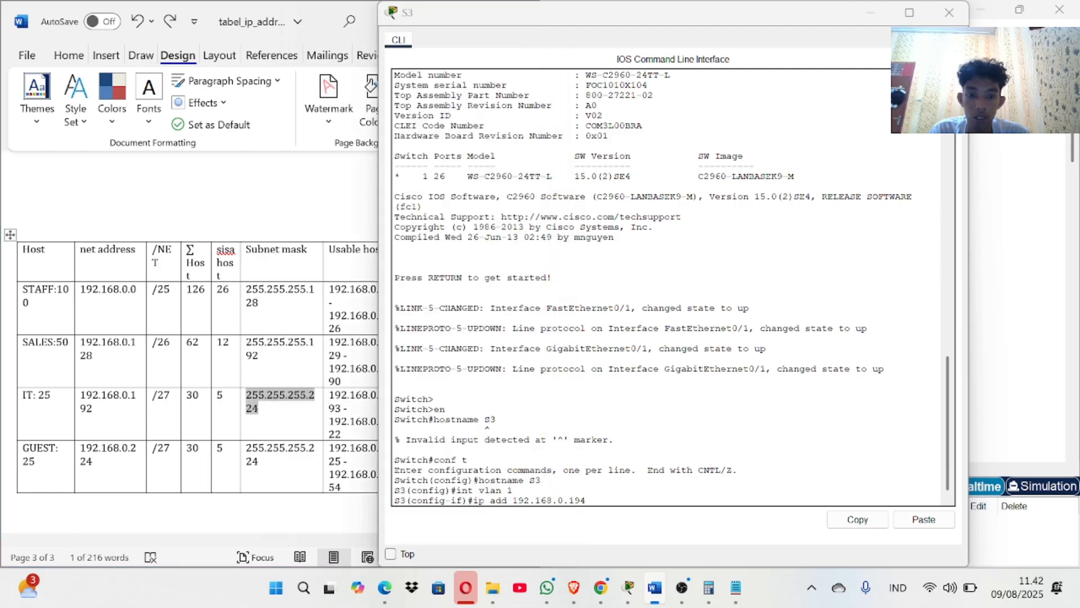
left_click(895, 523)
key("Return")
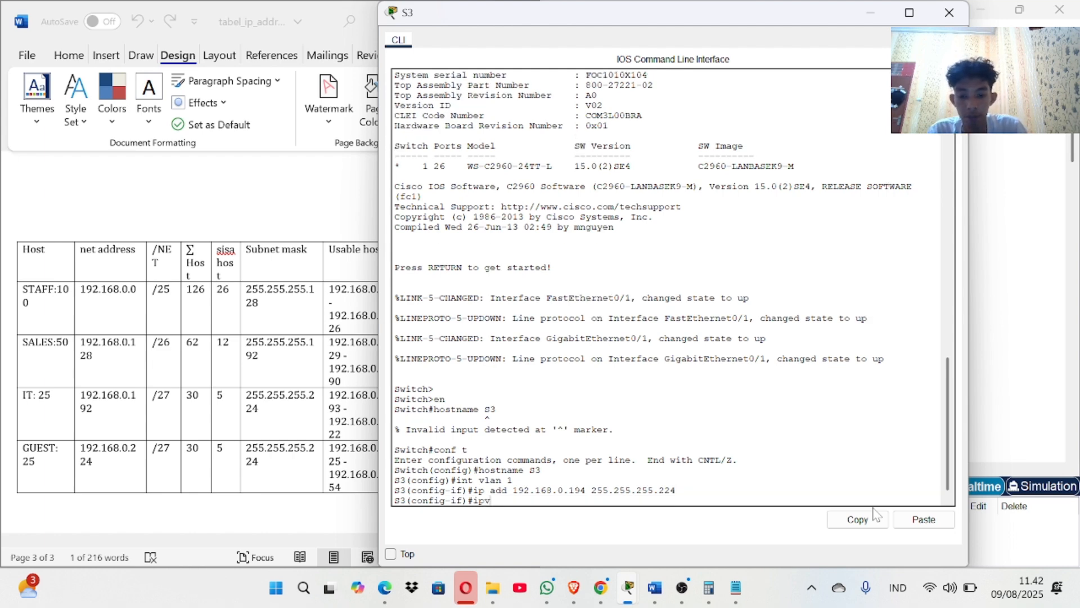
Review the activity results at 91% completion, checking the remaining S3 assessment items, then close them.
left_click(1054, 203)
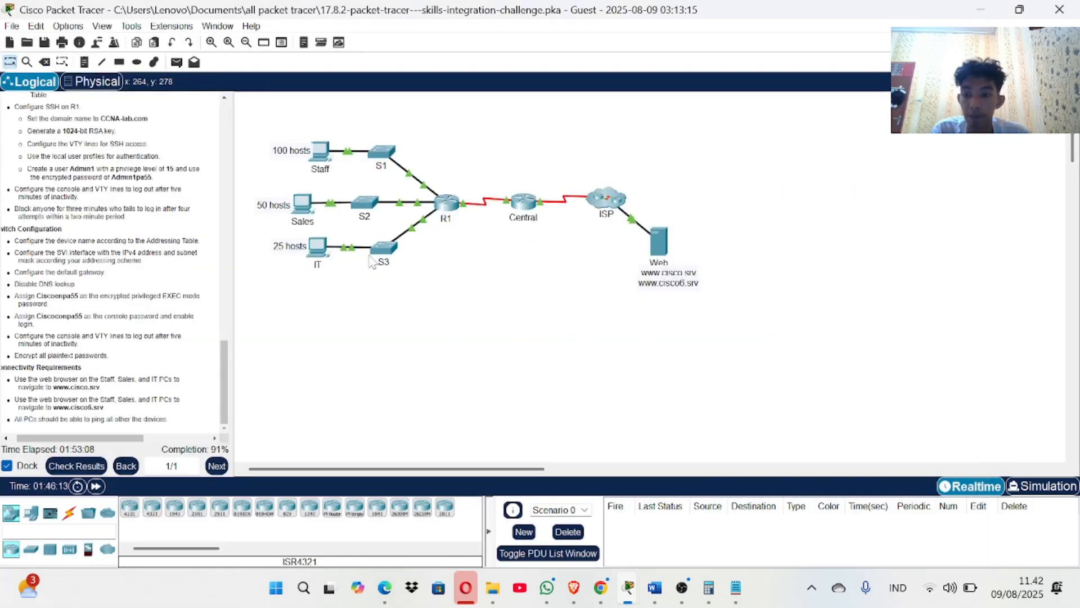
left_click(70, 475)
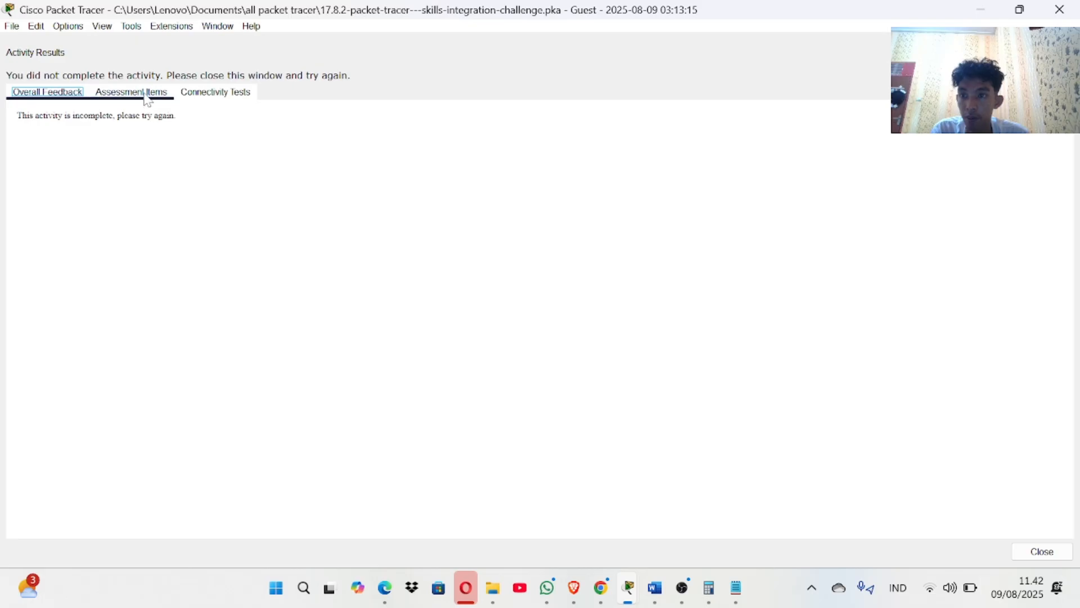
left_click(146, 93)
scroll(194, 326, "down", 10)
scroll(194, 326, "up", 2)
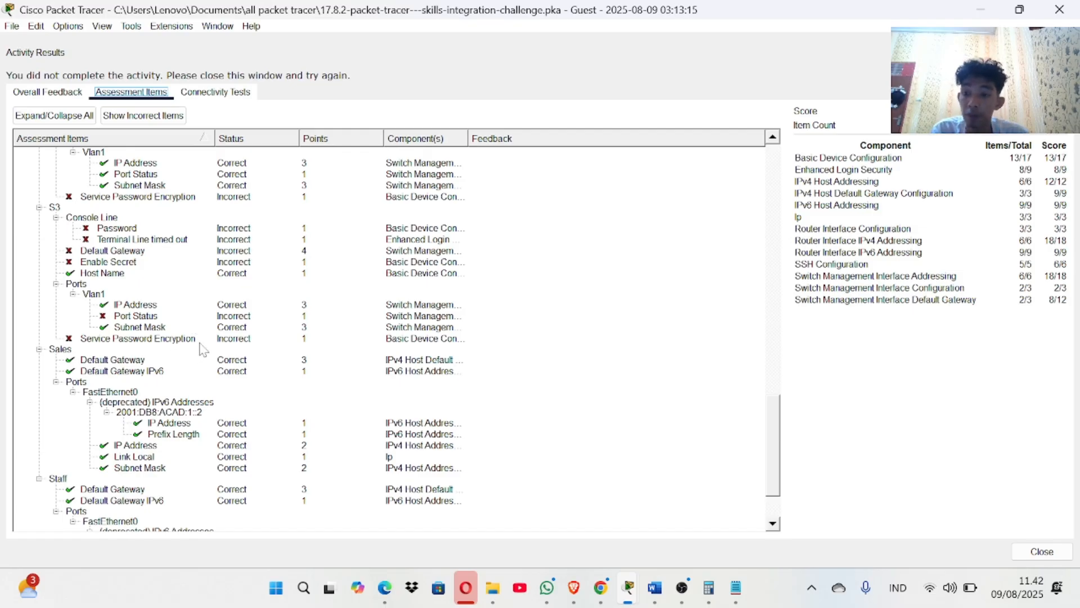
left_click(1072, 9)
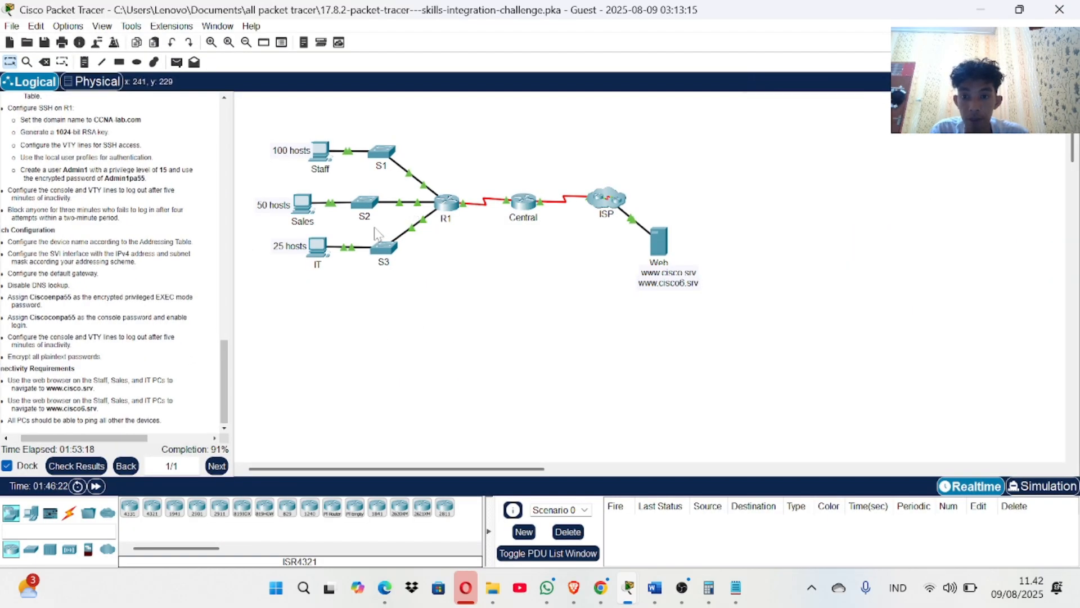
Bring S3's VLAN 1 interface up with no shutdown and return to global configuration.
left_click(383, 247)
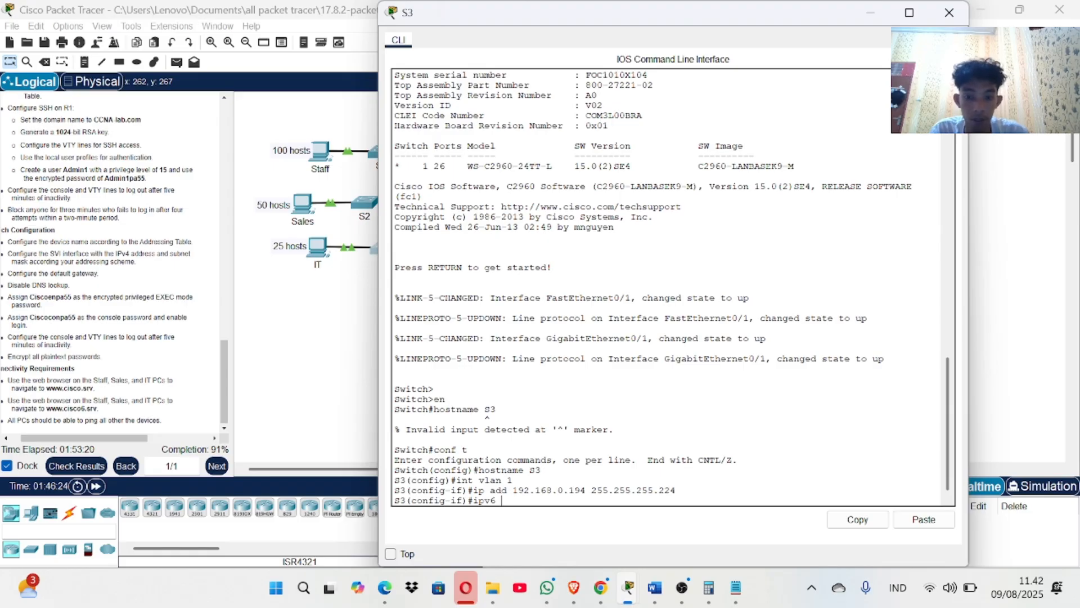
key("BackSpace")
key("BackSpace")
key("BackSpace")
key("BackSpace")
type("n")
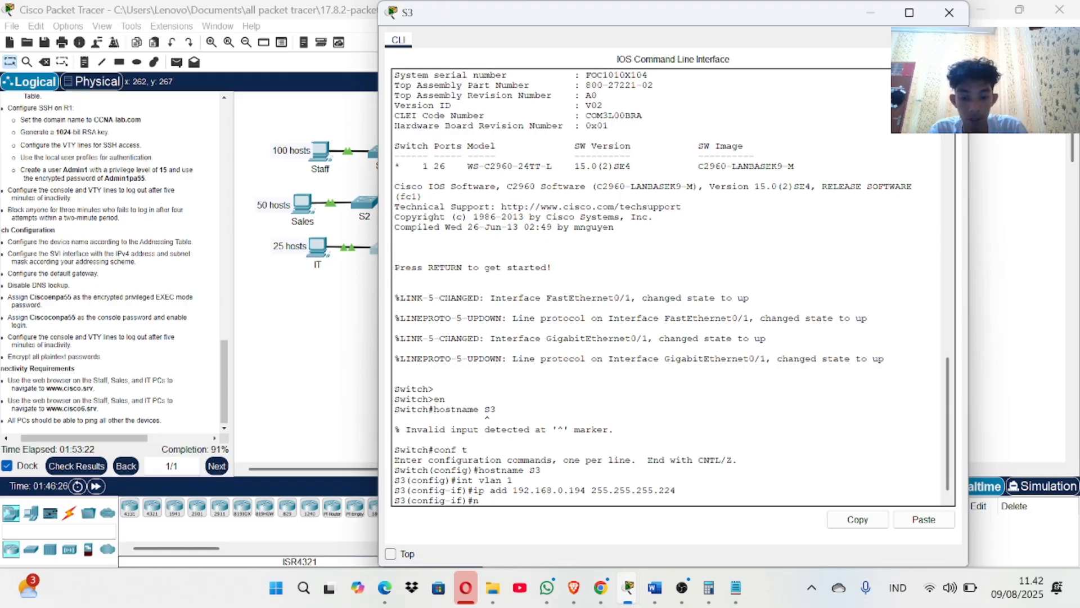
type("o sh")
key("Return")
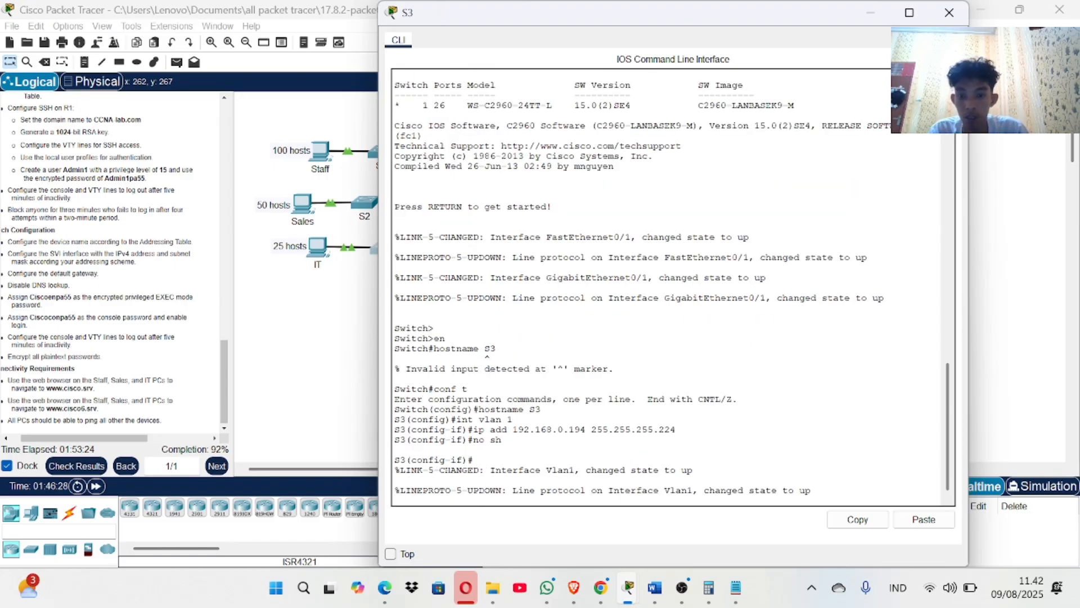
key("Return")
key("Return")
key("Return")
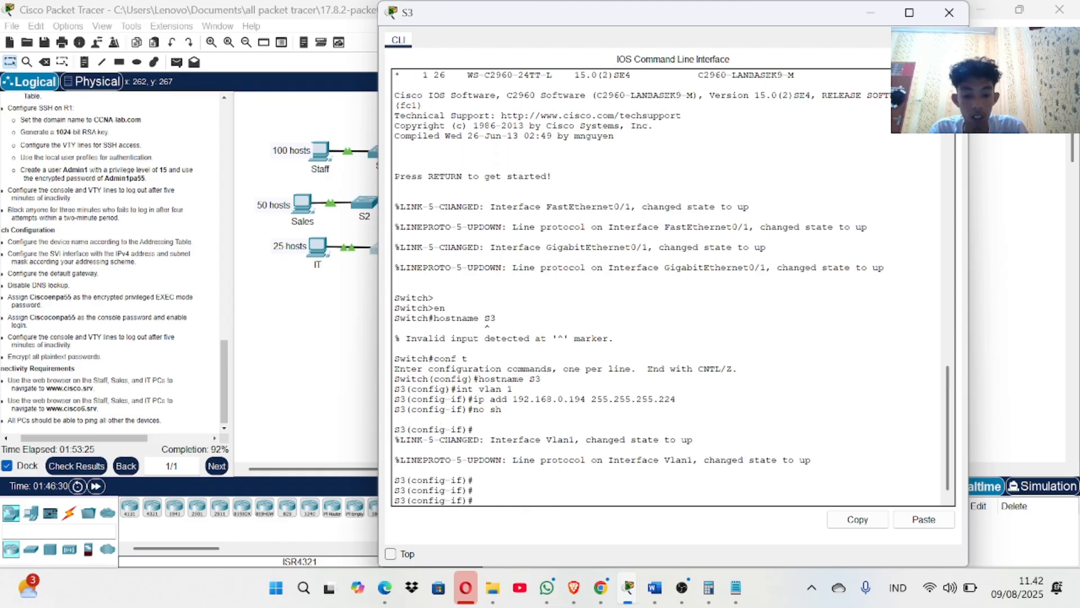
type("exi")
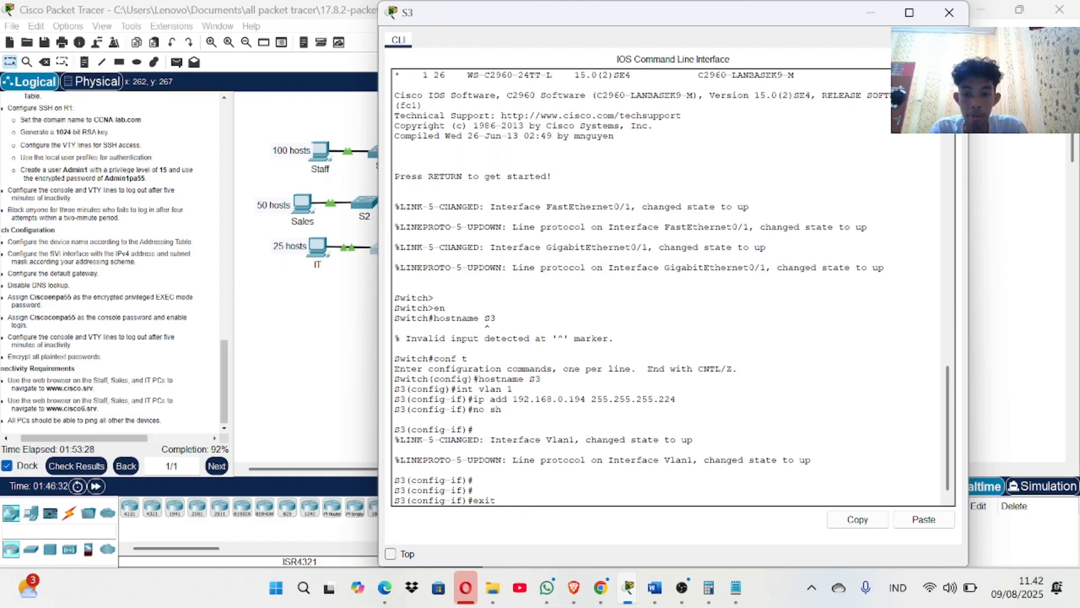
type("t")
key("Return")
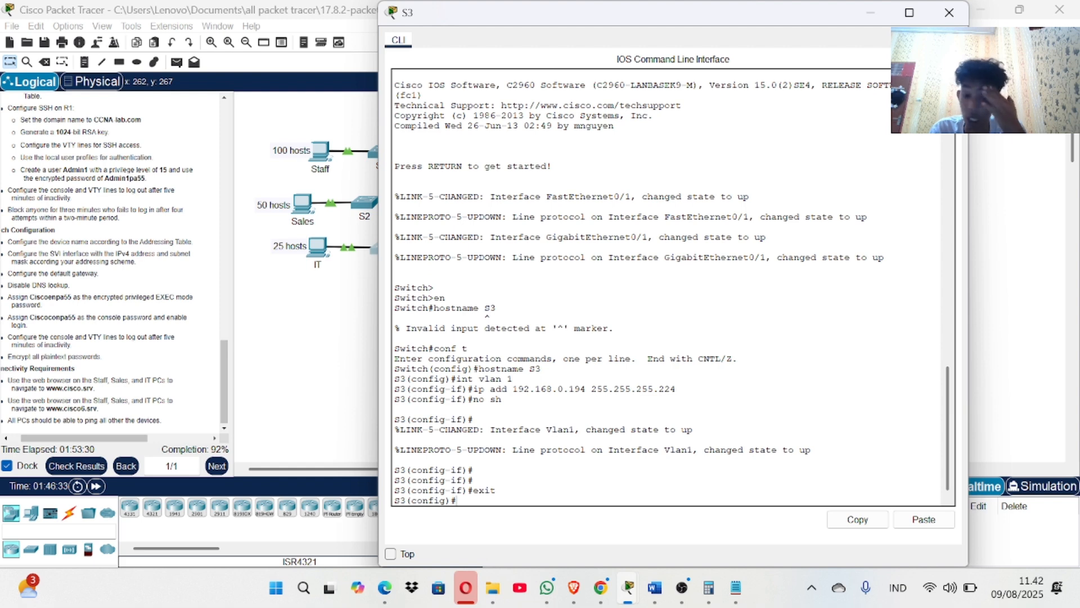
Give S3's console line 0 a password and a 5-minute exec timeout.
type("line con")
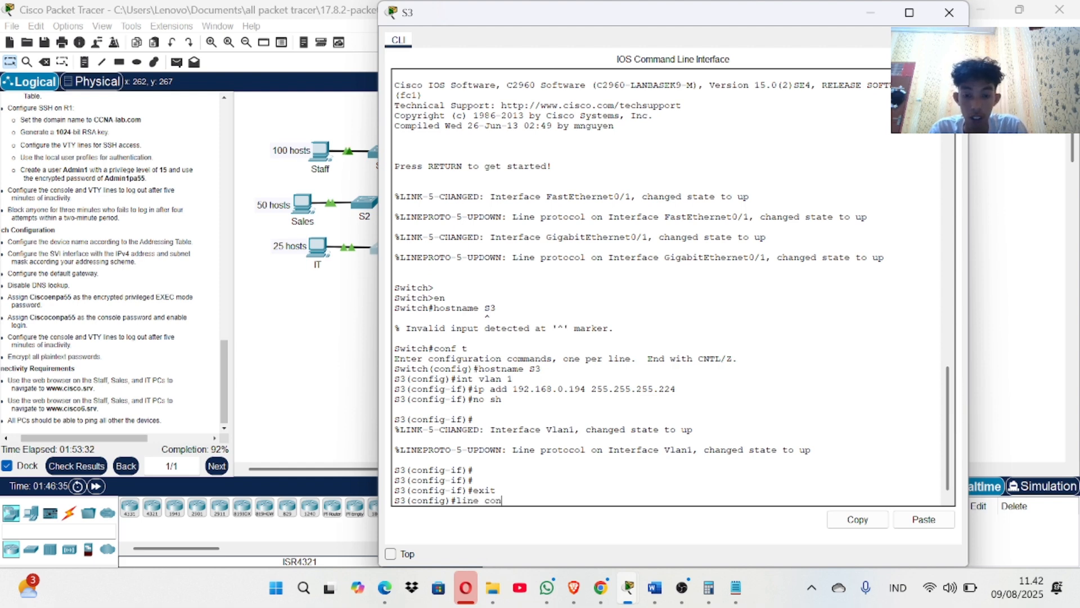
type(" 0")
key("Return")
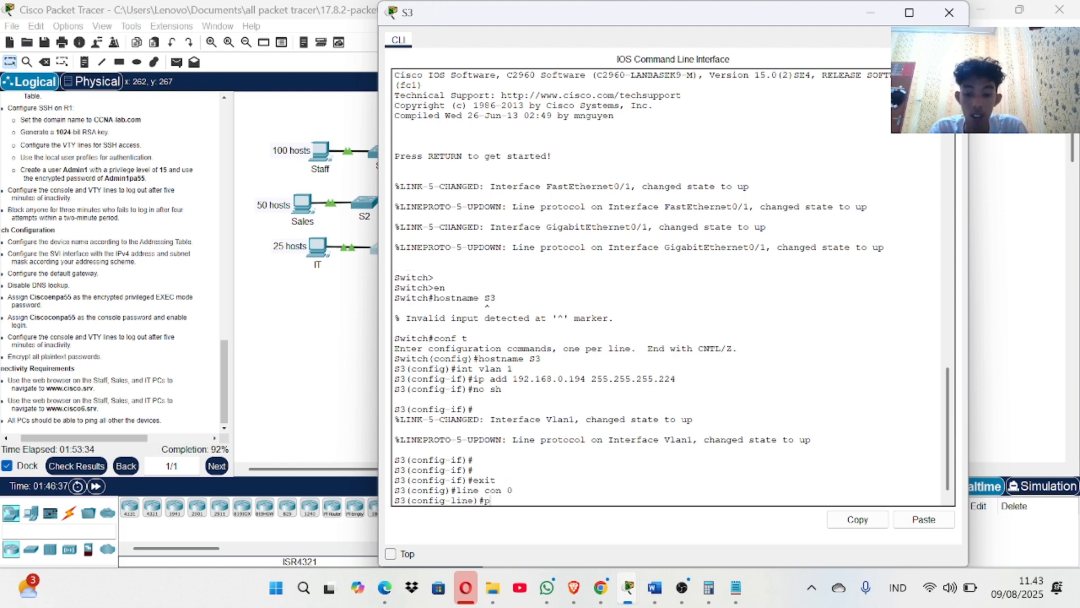
type("password")
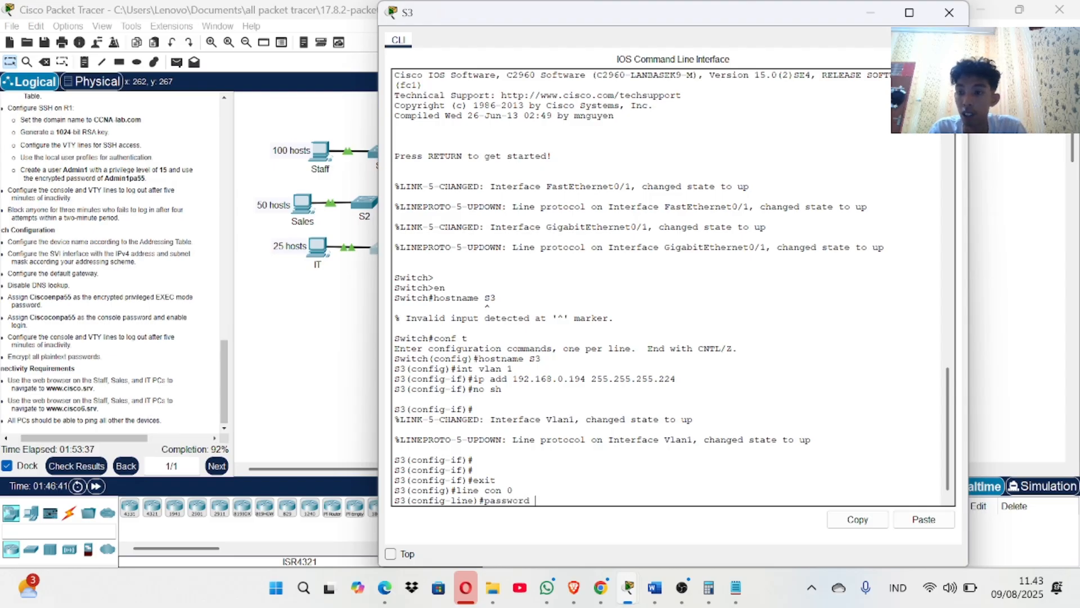
type(" c")
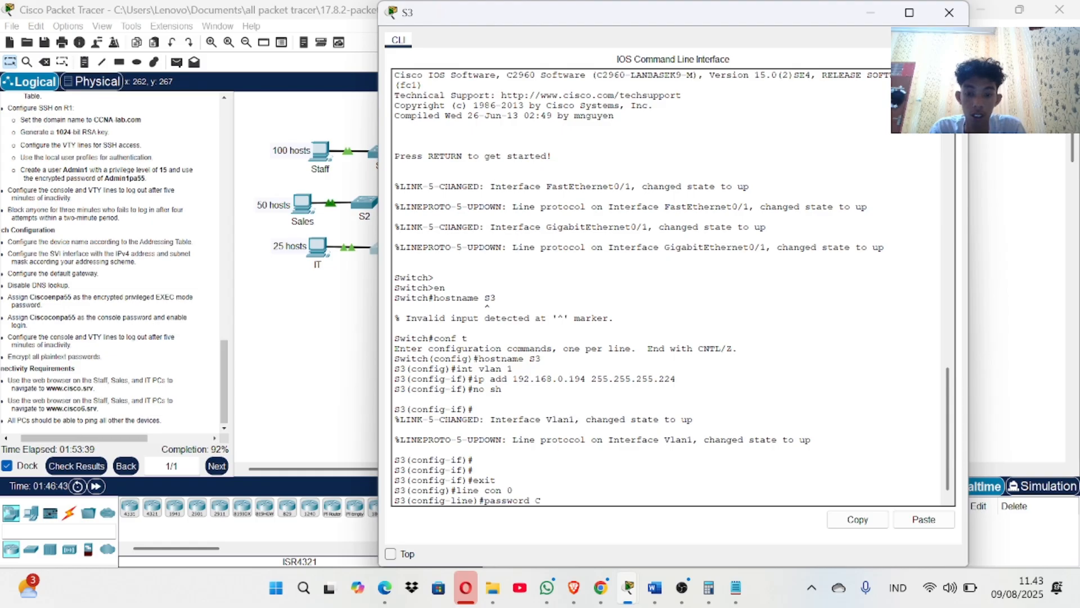
type("isco")
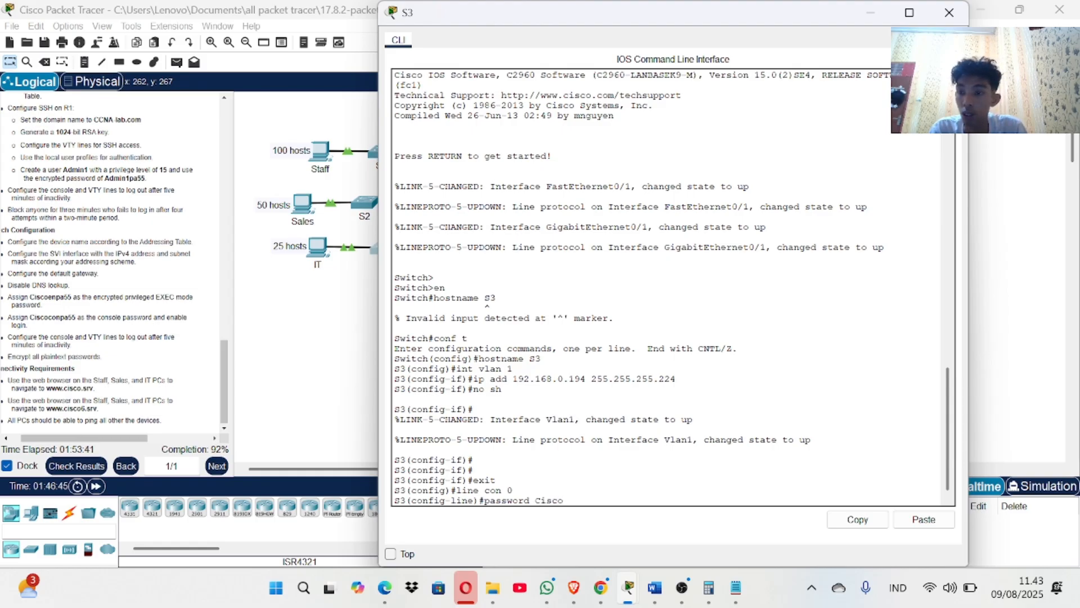
type("conpa55")
key("Return")
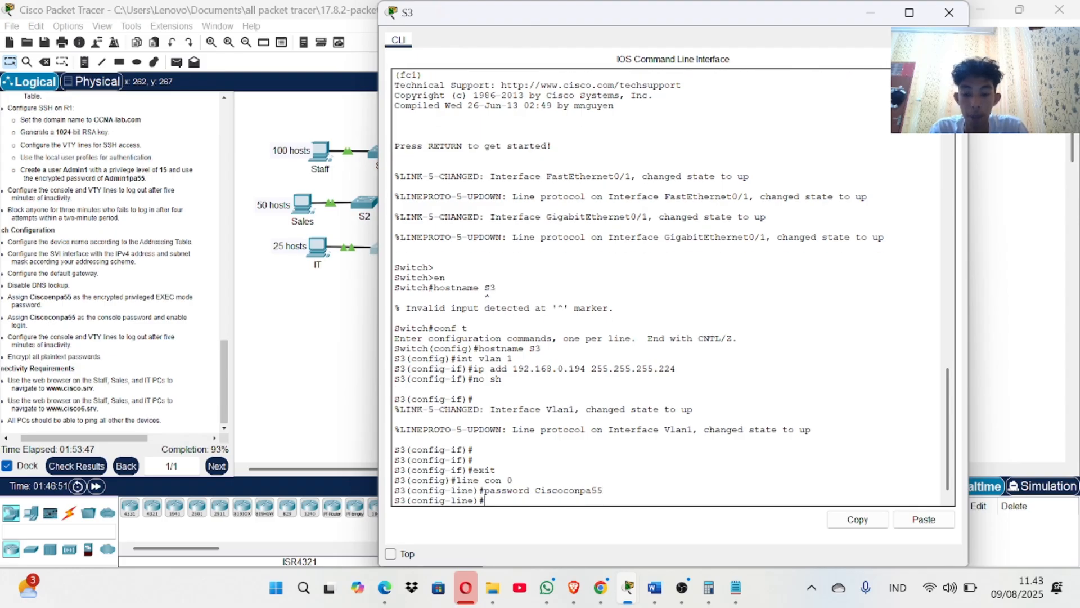
type("exec-")
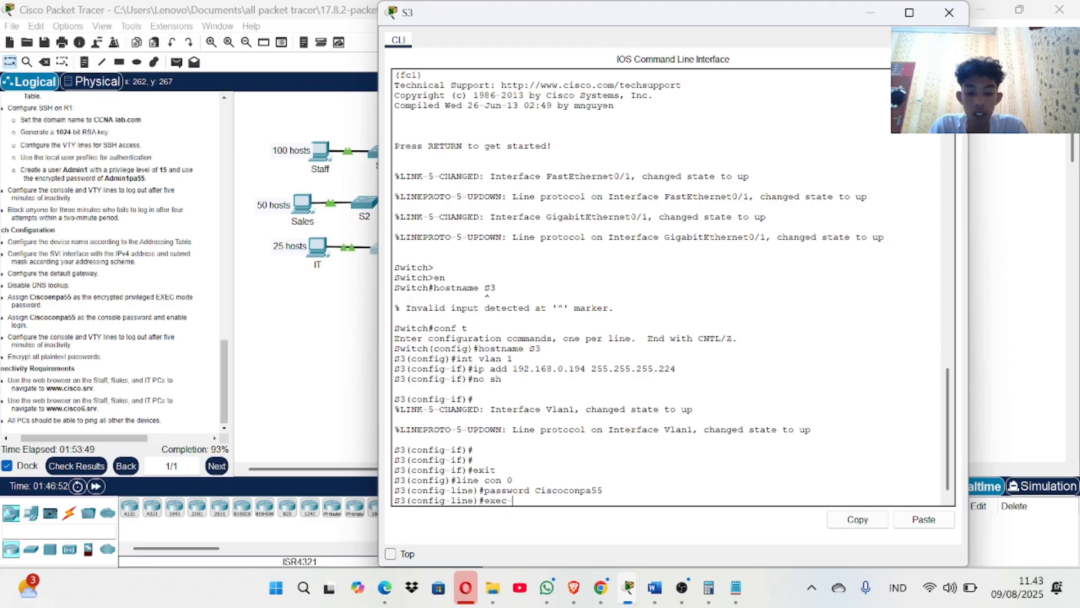
type("timep")
key("BackSpace")
key("BackSpace")
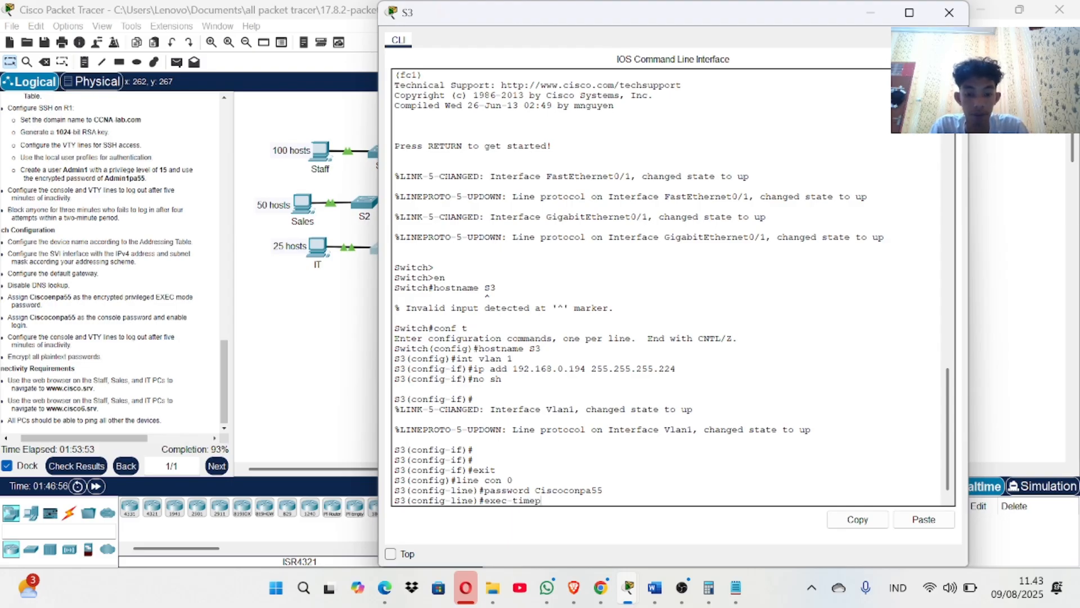
key("BackSpace")
type("out")
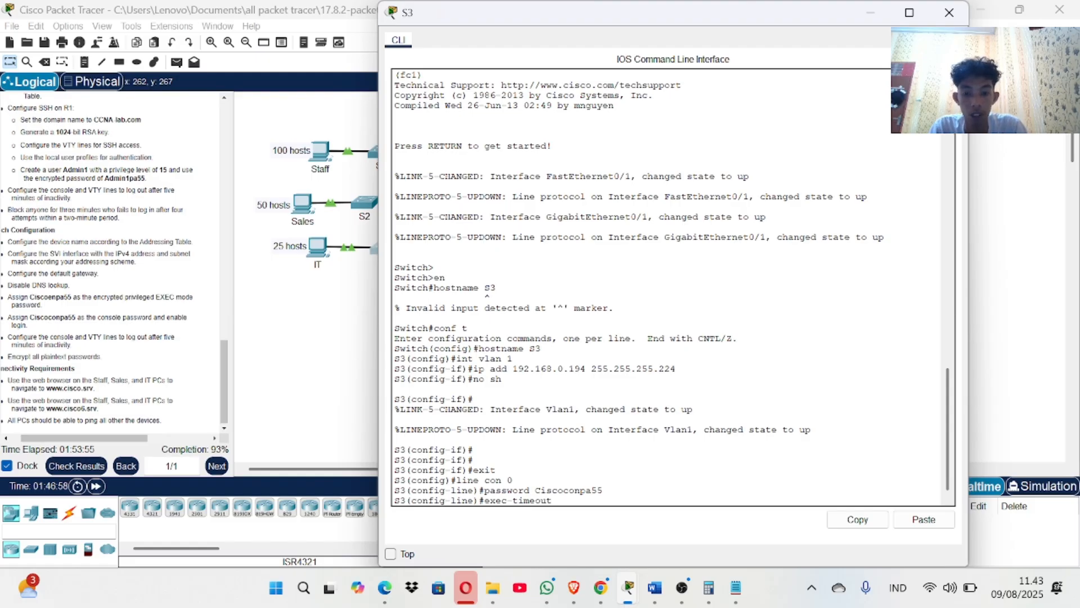
type(" 5 0")
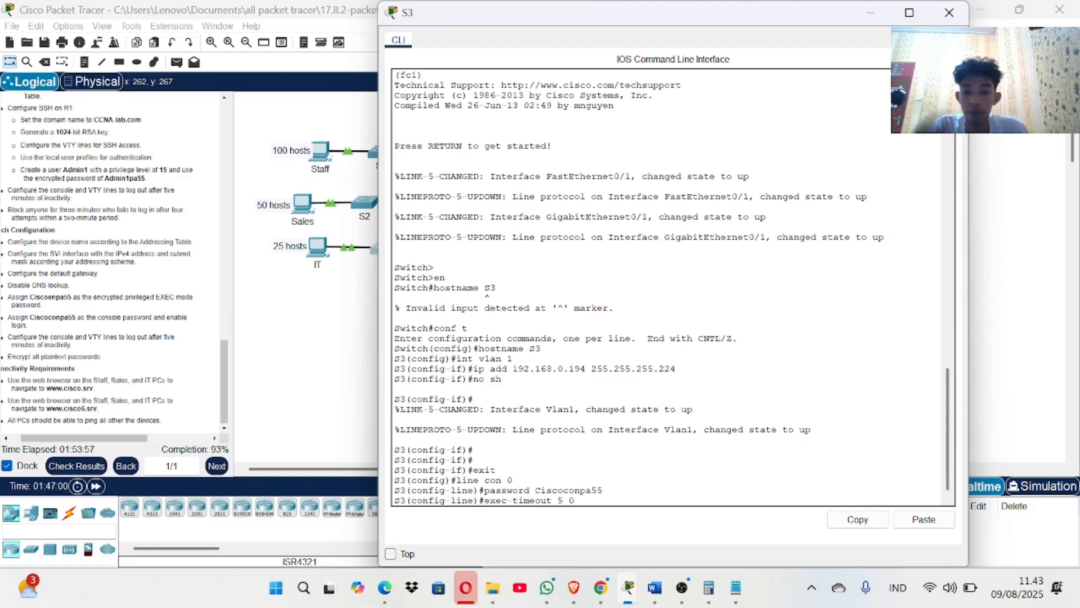
key("Return")
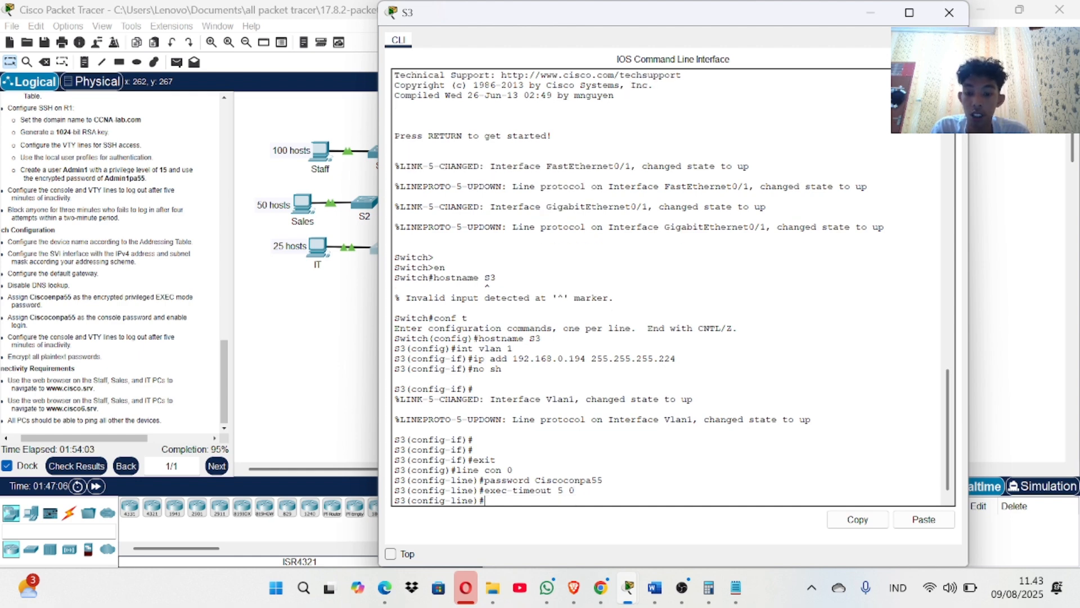
Set S3's enable secret and turn on service password-encryption.
type("enable s")
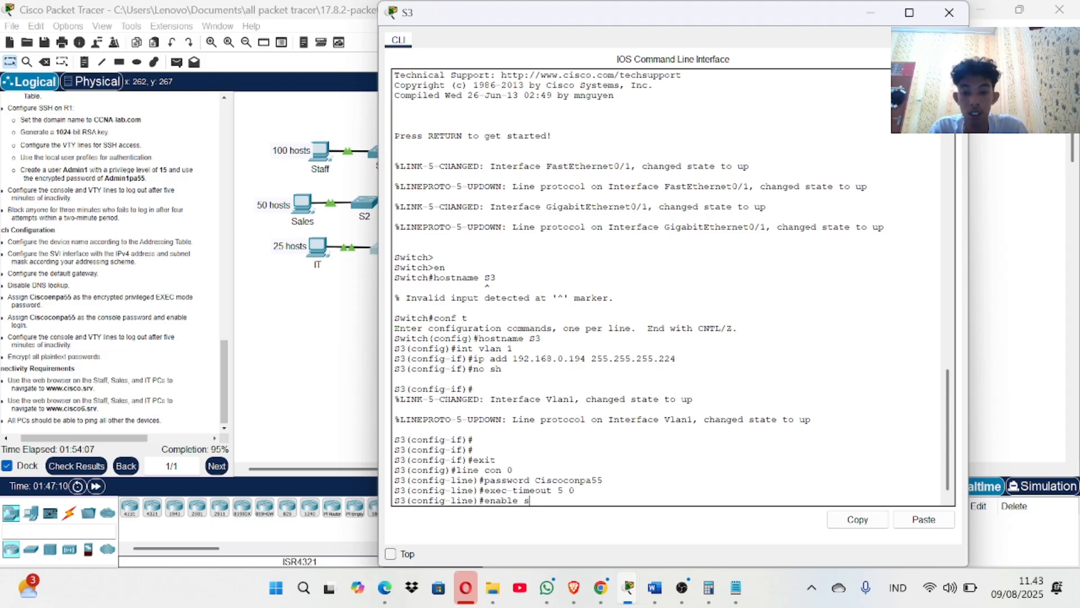
type("ecret ")
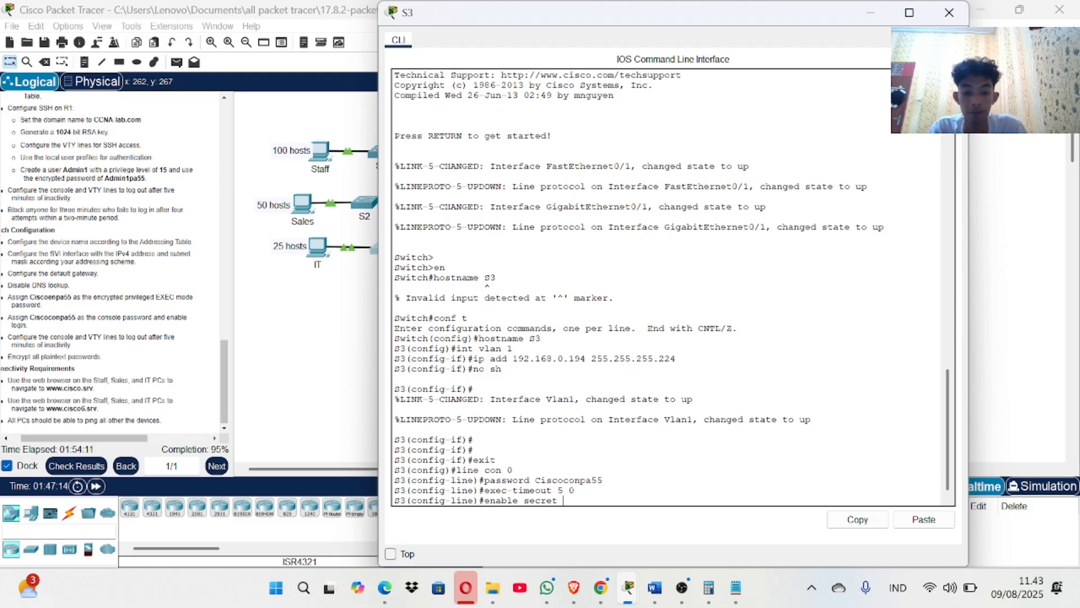
type("C")
key("BackSpace")
key("BackSpace")
key("BackSpace")
key("BackSpace")
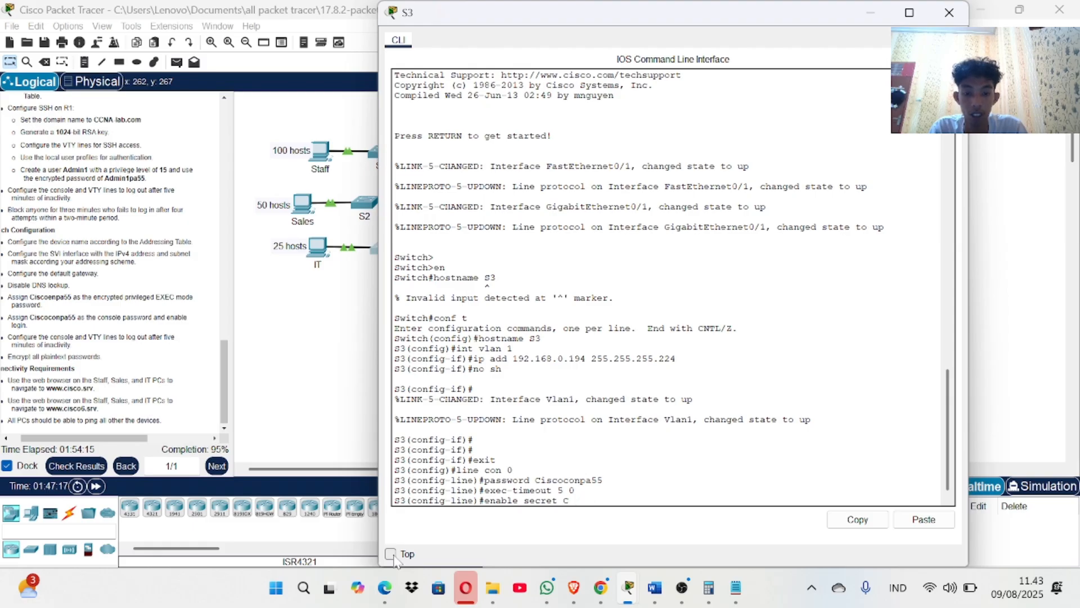
type("iscoen")
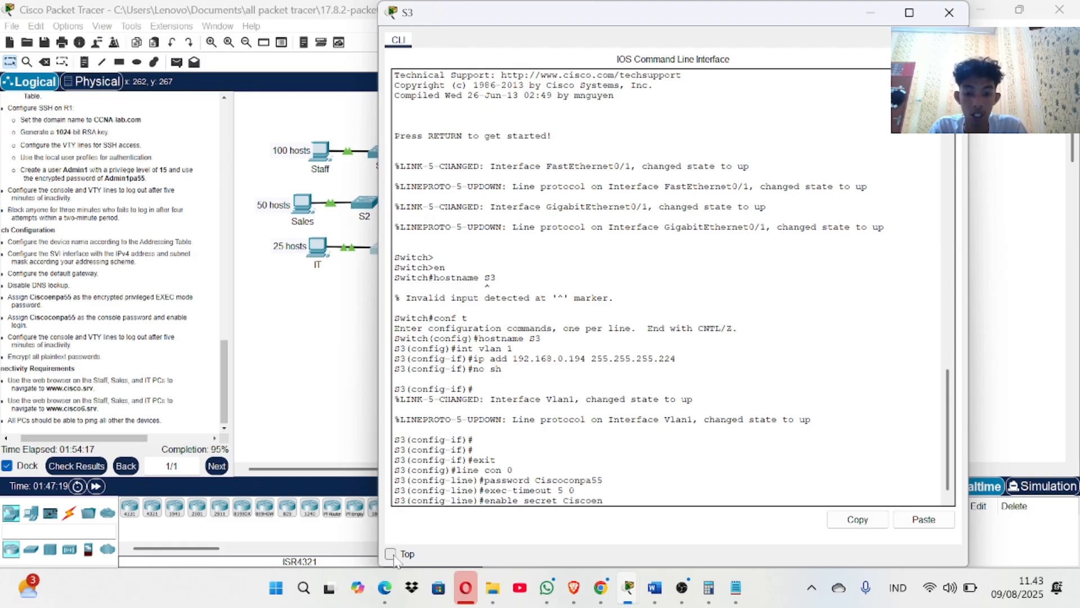
type("pa55")
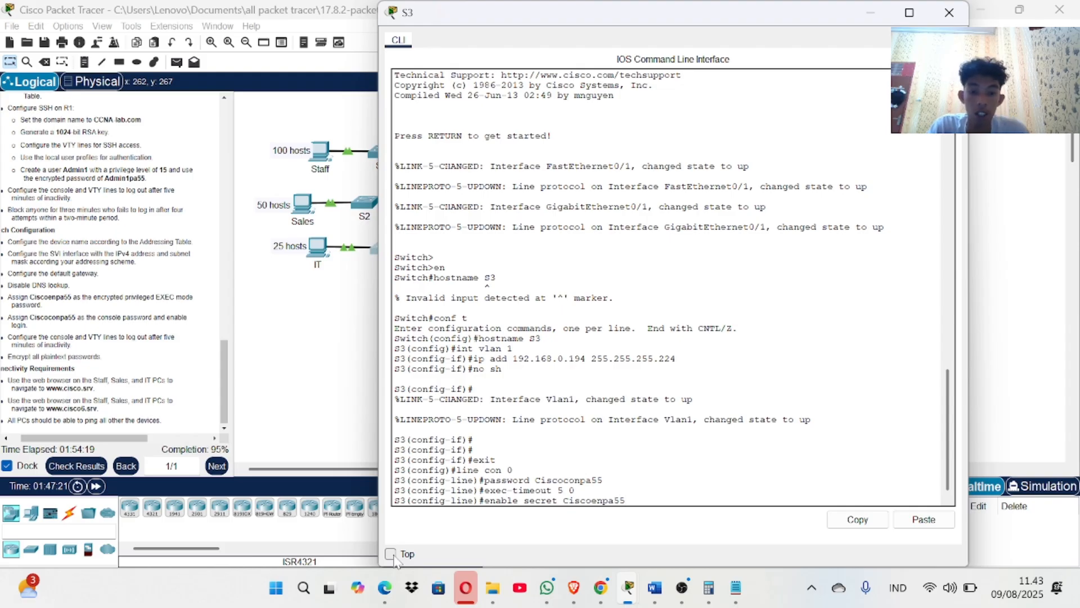
key("Return")
type("\\")
key("BackSpace")
key("Return")
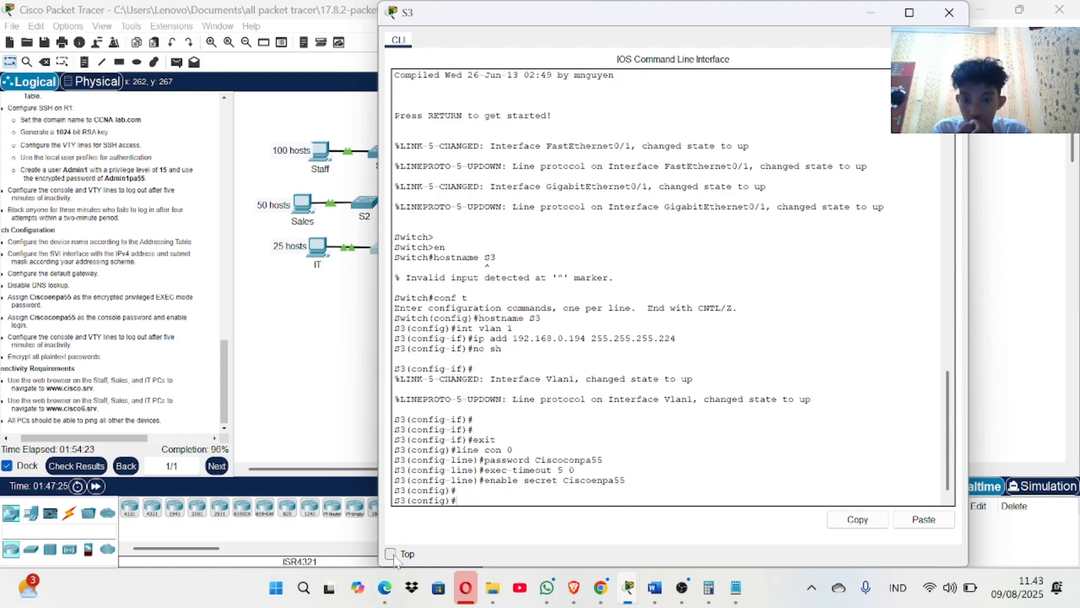
key("Return")
key("Return")
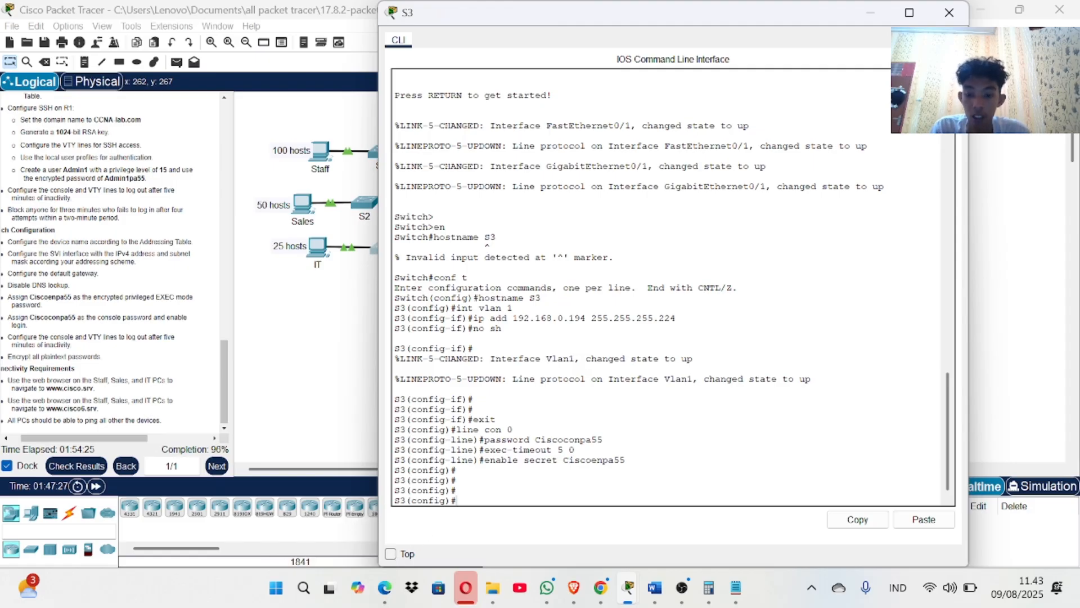
type("servi")
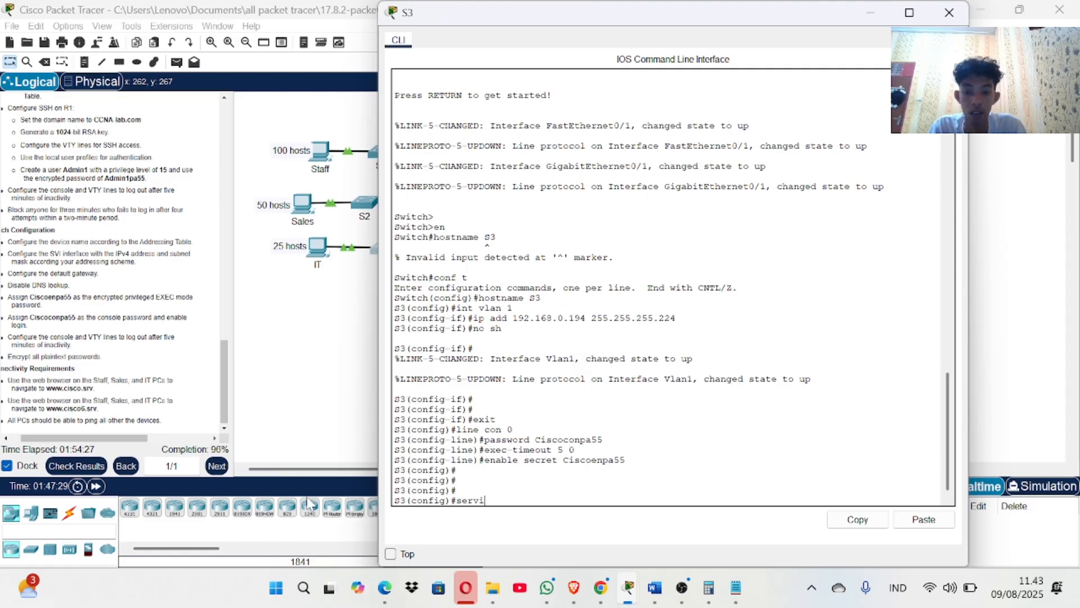
type("ce pa")
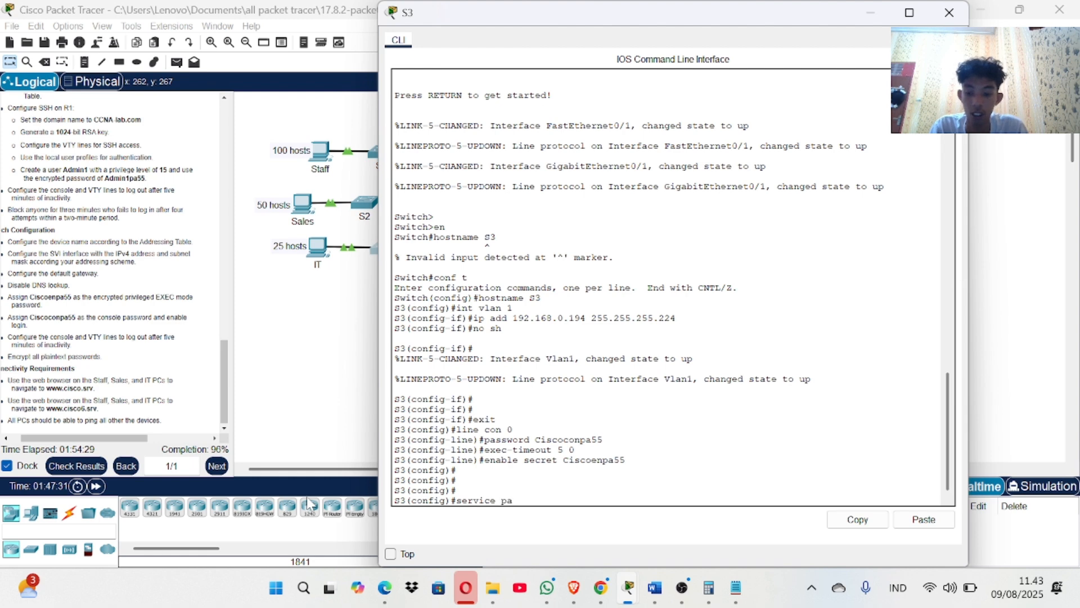
type("ss")
key("Tab")
key("Return")
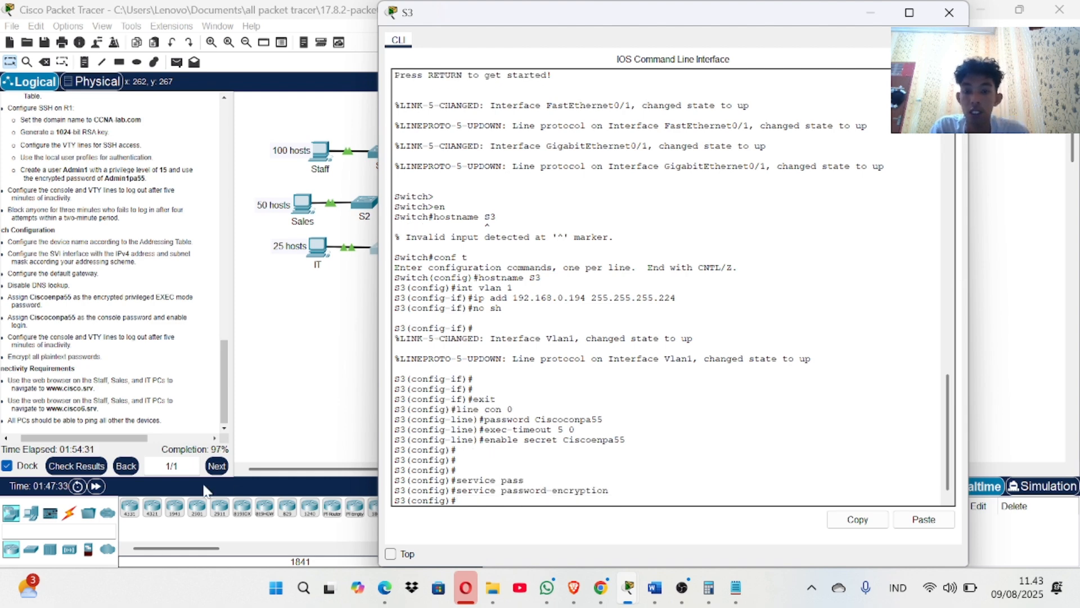
Check results at 97%, noting S2's password encryption and S3's default gateway still incorrect.
left_click(76, 466)
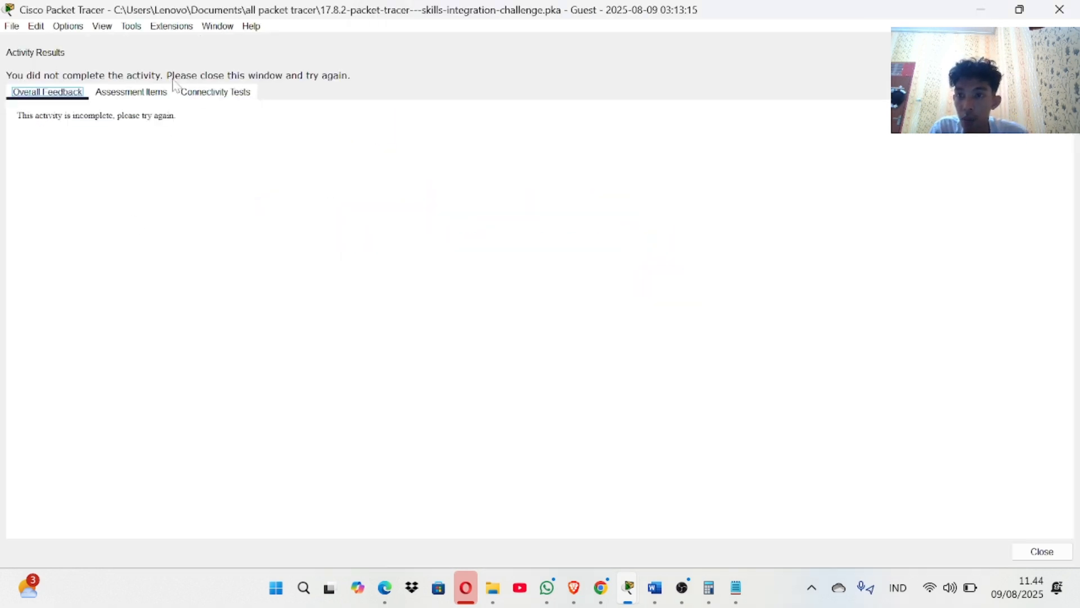
left_click(160, 93)
scroll(245, 416, "down", 15)
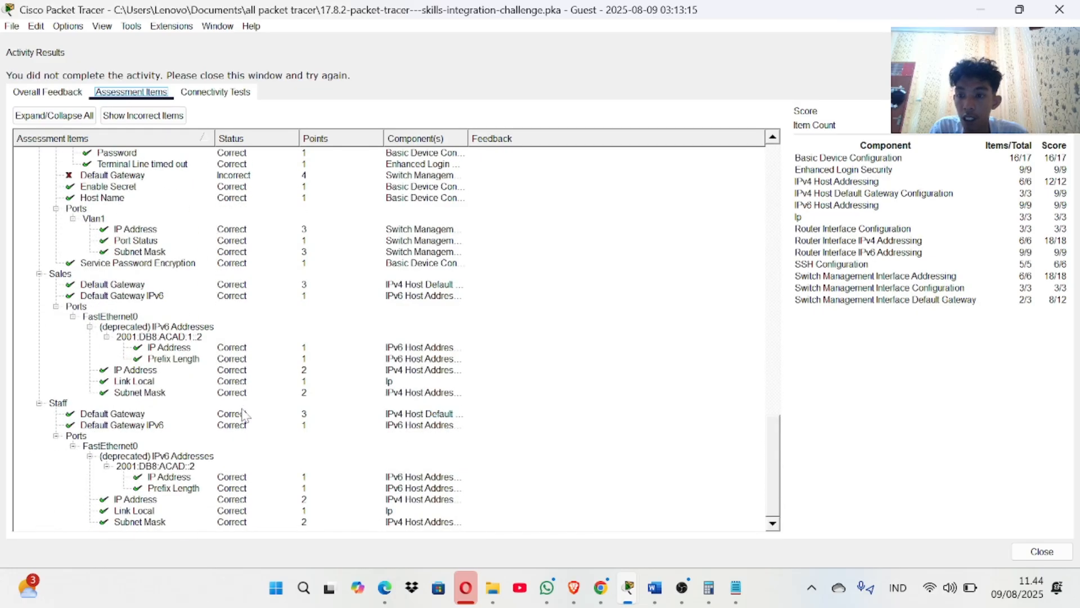
scroll(244, 416, "up", 5)
scroll(175, 329, "up", 2)
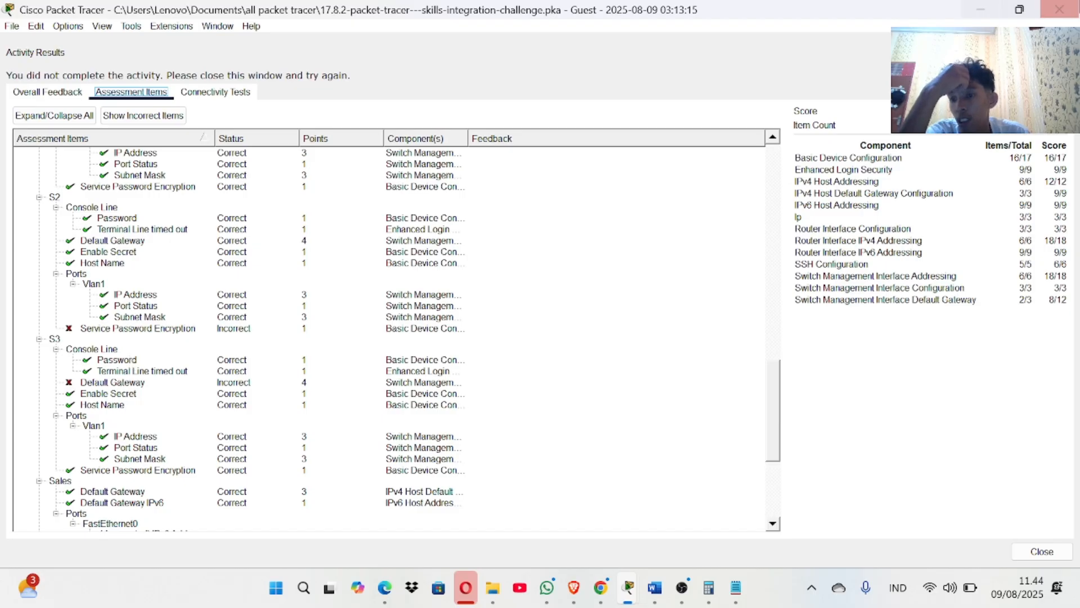
left_click(1060, 10)
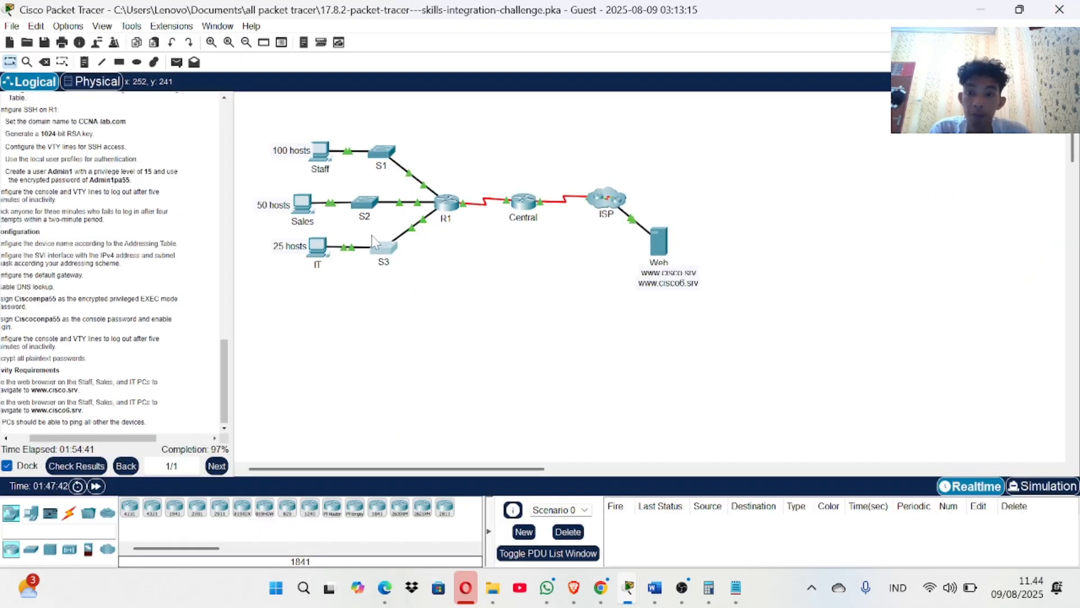
Log into S2's privileged mode and enable service password-encryption in global configuration.
left_click(365, 203)
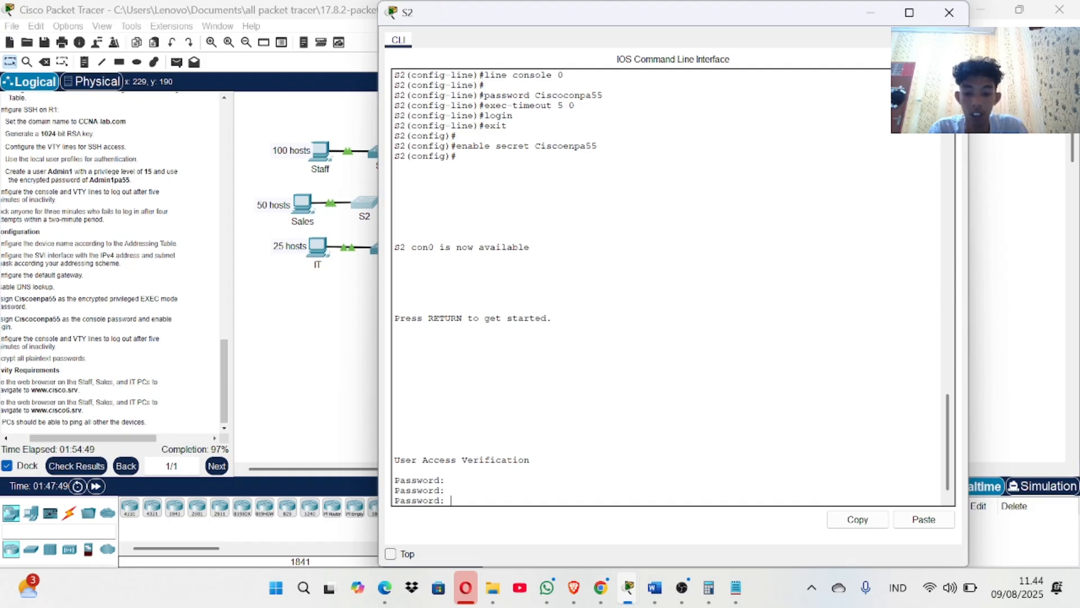
key("Return")
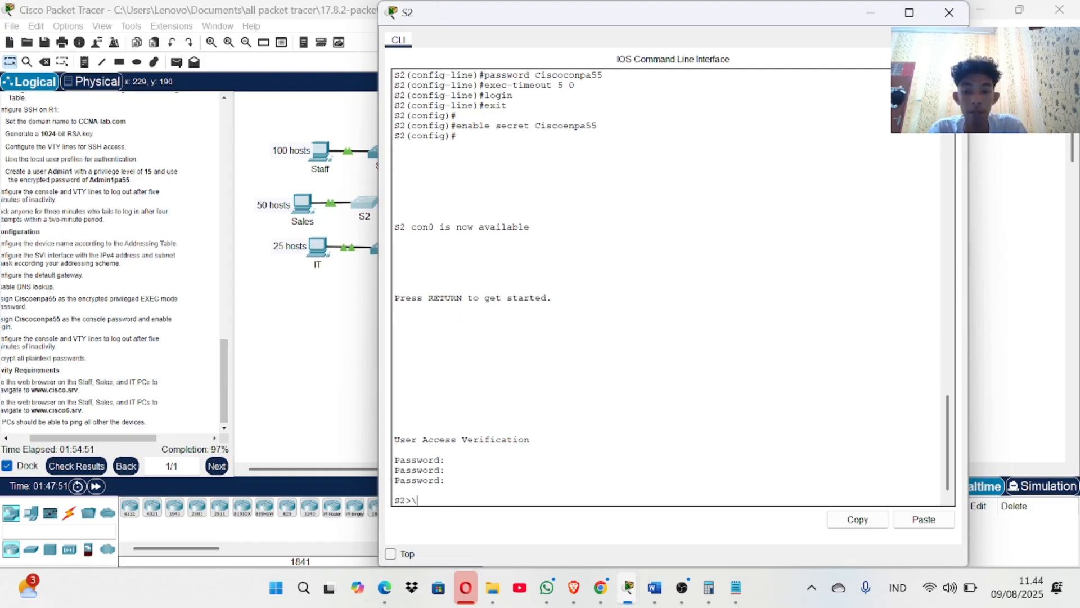
key("Return")
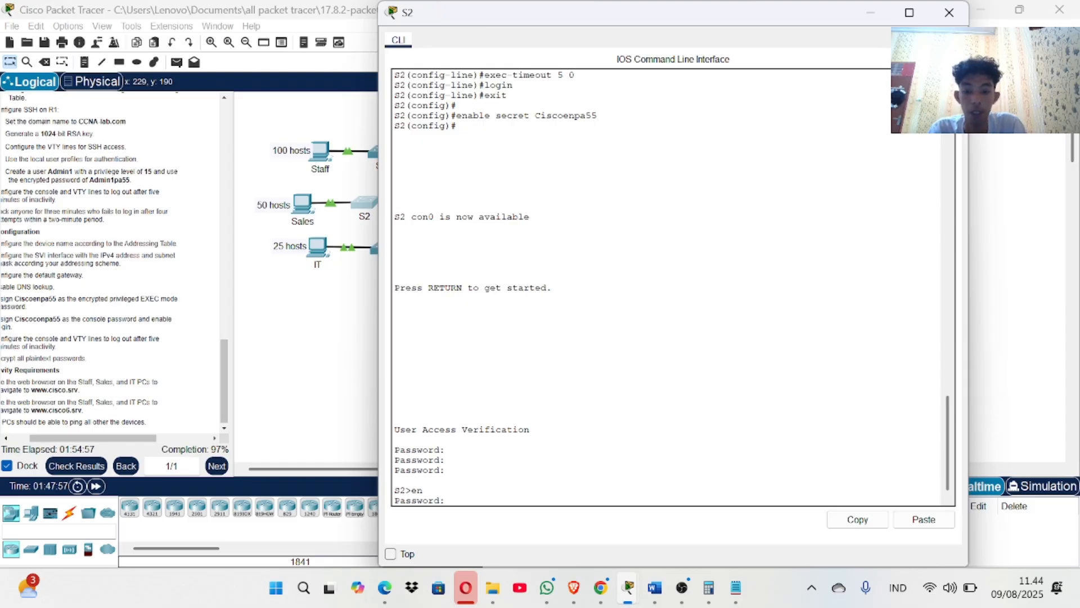
key("Return")
key("Return")
type("conf t")
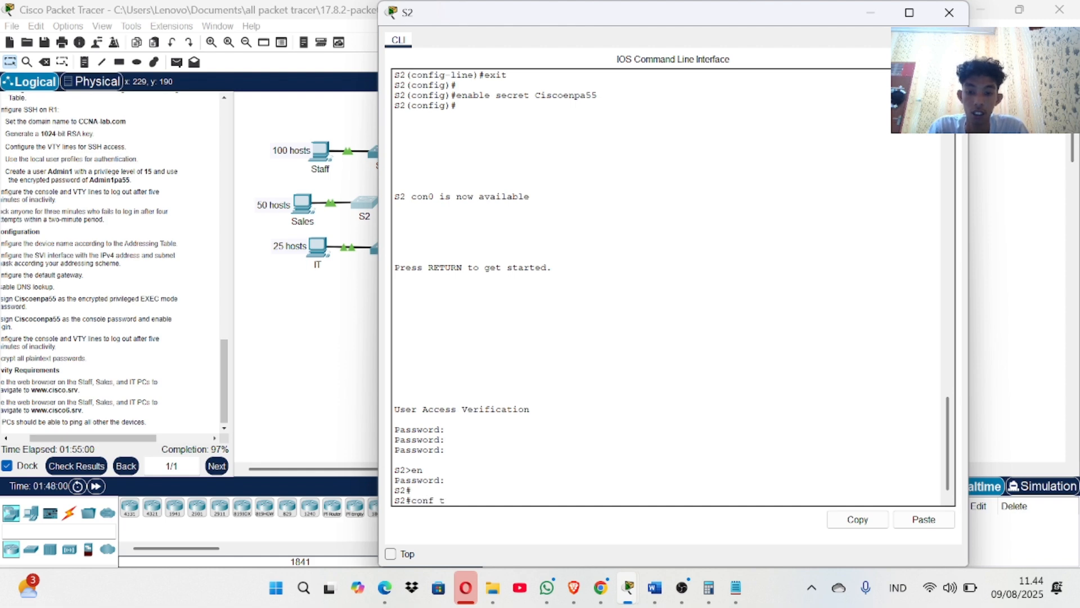
key("Return")
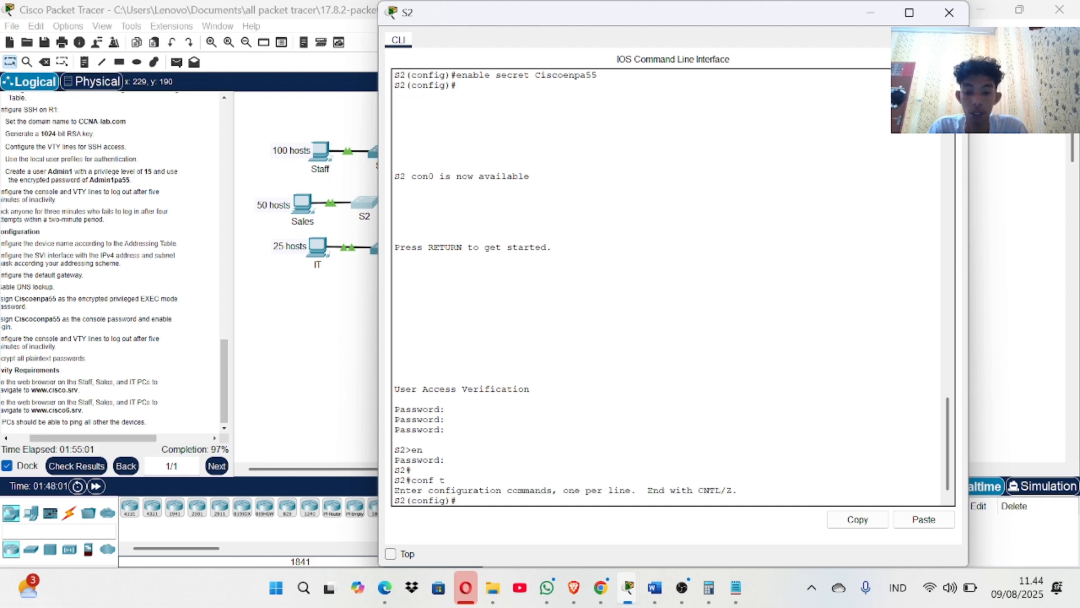
type("servi")
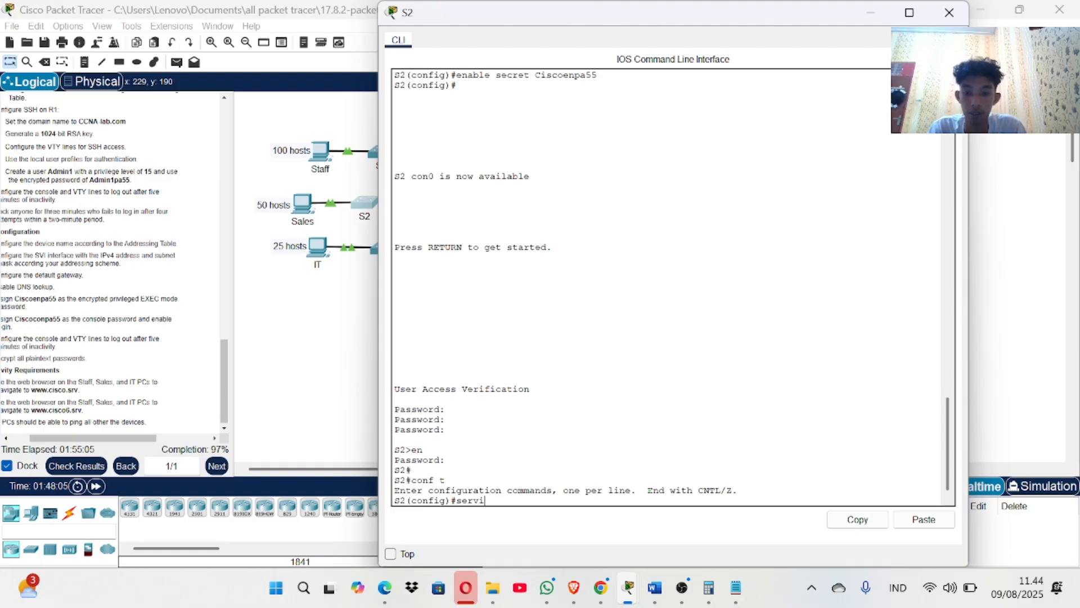
type("ce pass")
key("Tab")
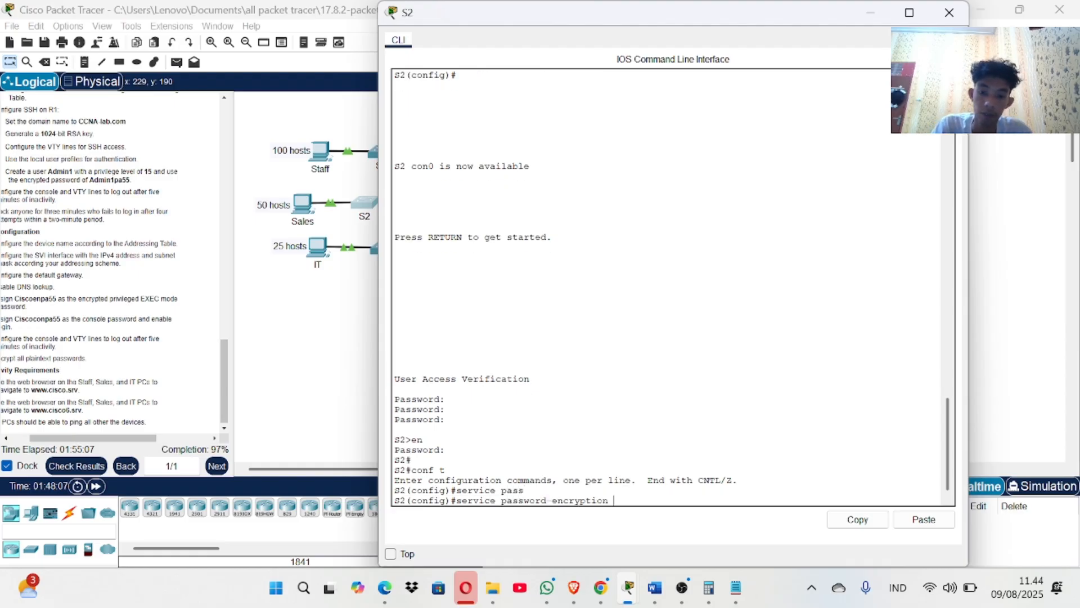
key("Return")
key("Return")
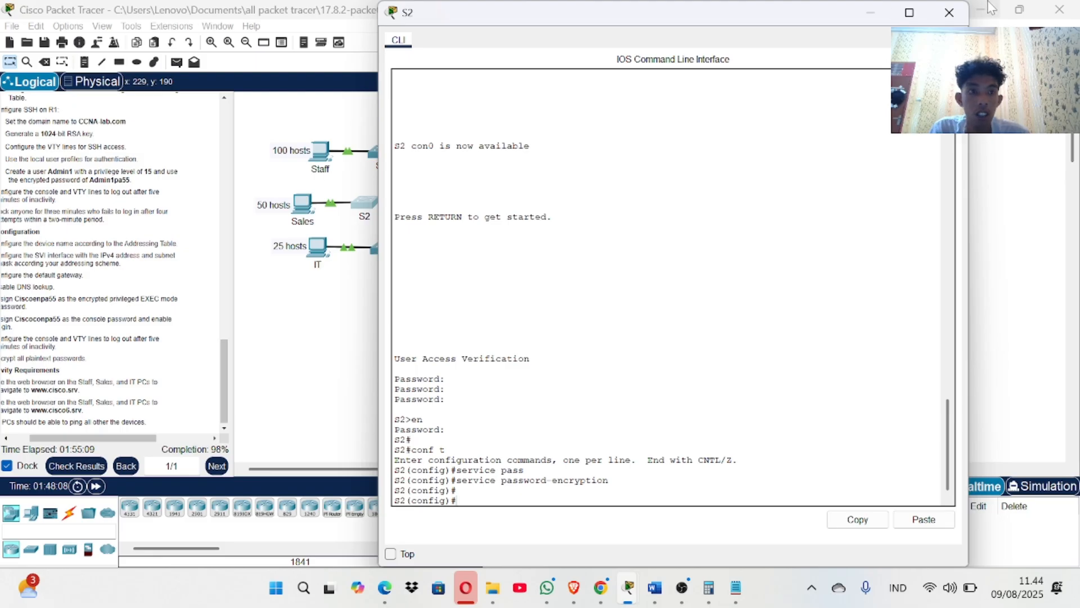
left_click(949, 13)
left_click(395, 248)
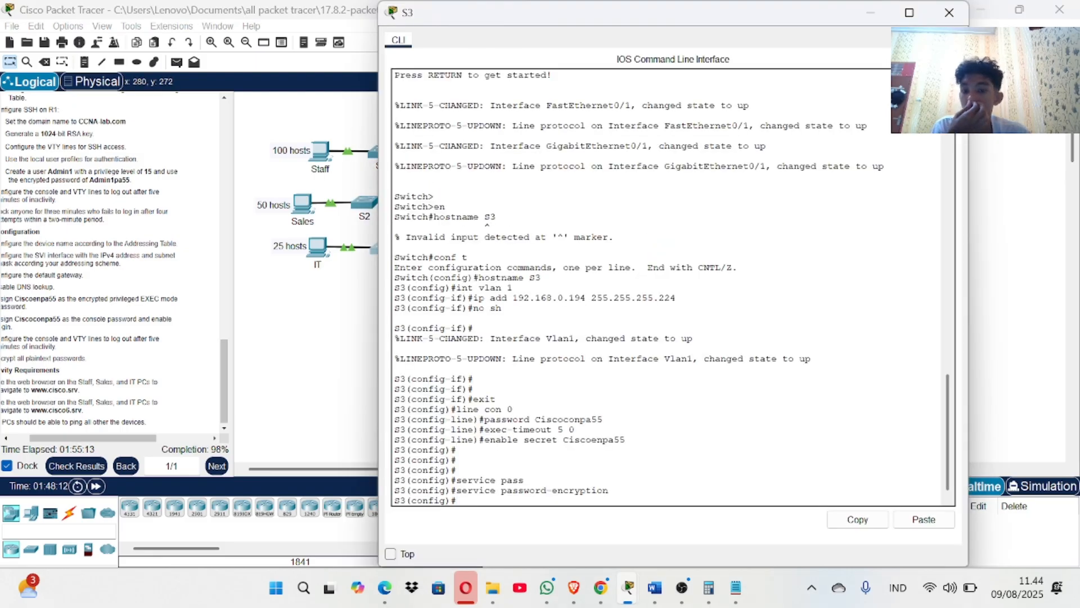
Exit to privileged mode on S3 and re-enter global configuration with conf t.
key("Return")
key("Return")
key("Return")
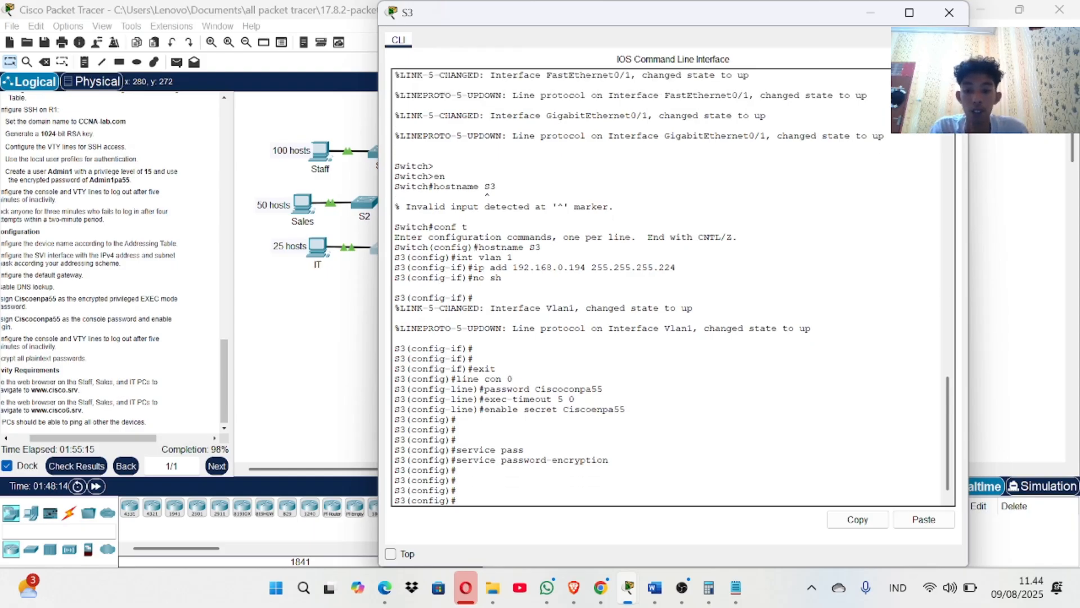
type("exit")
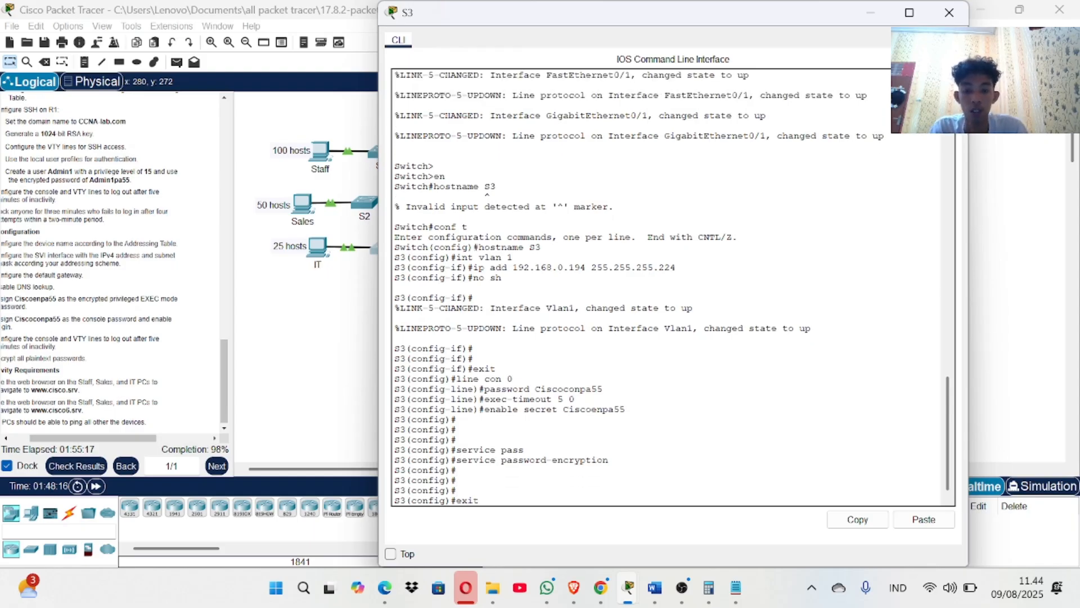
key("Return")
type("e")
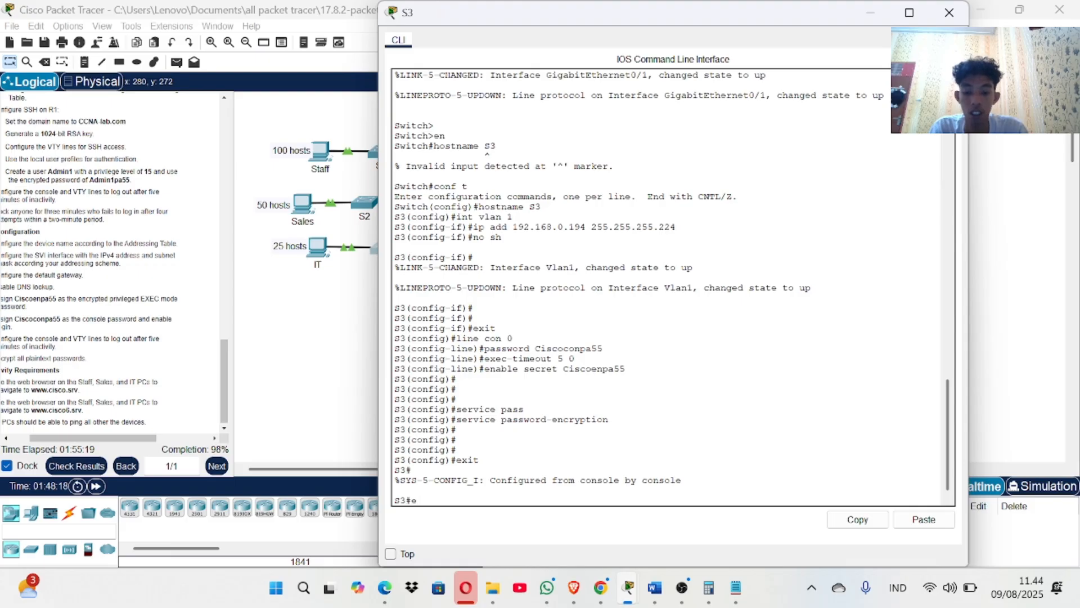
type("onf t")
key("Return")
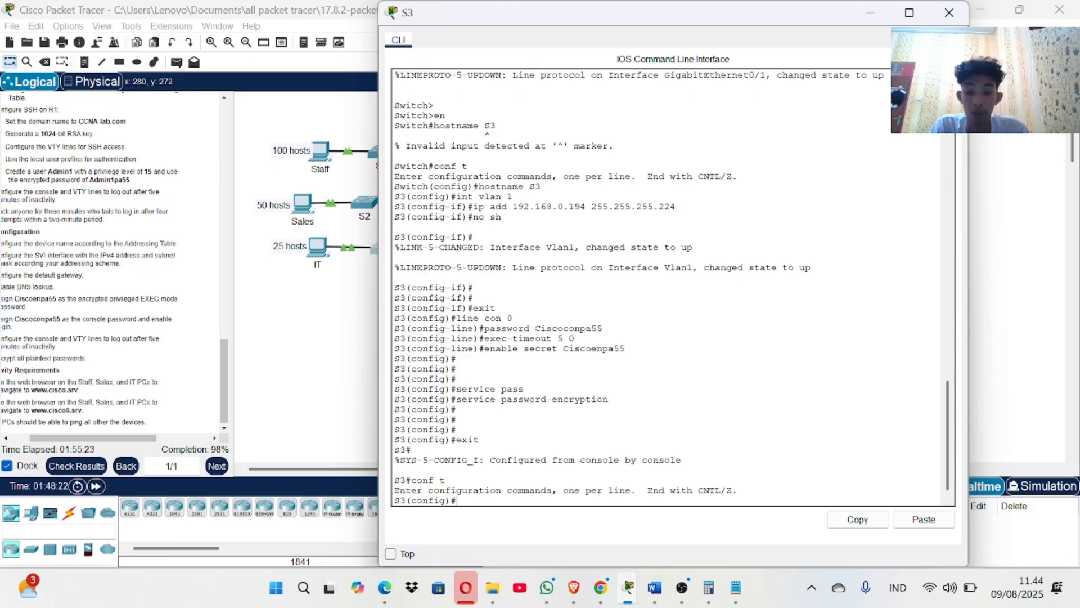
Set S3's default gateway to 192.168.0.193, correcting the keyword hyphen and last octet.
type("ip de")
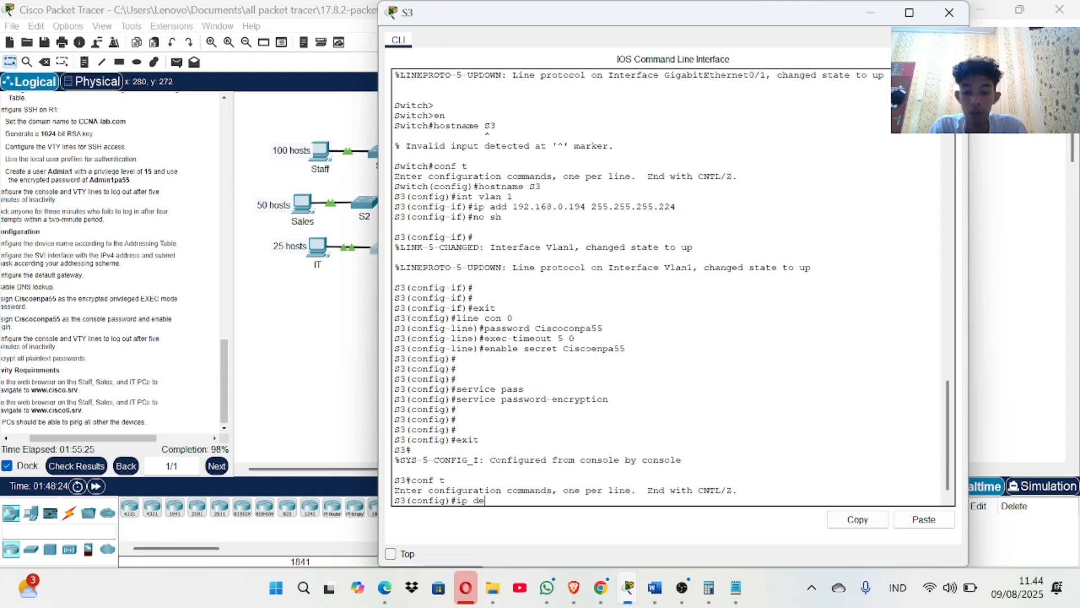
type("fault")
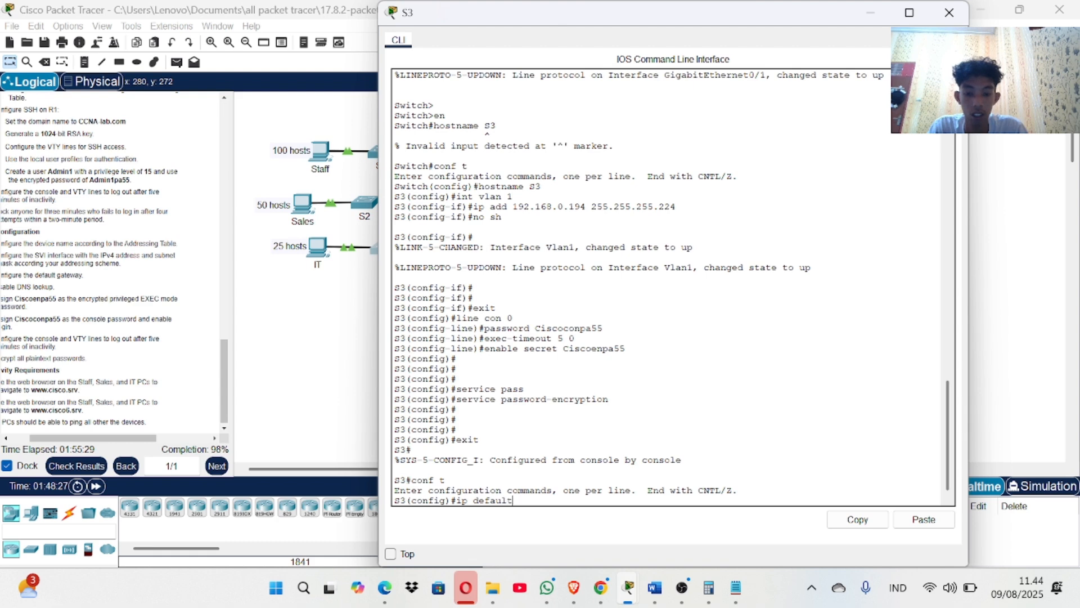
type(" gateway")
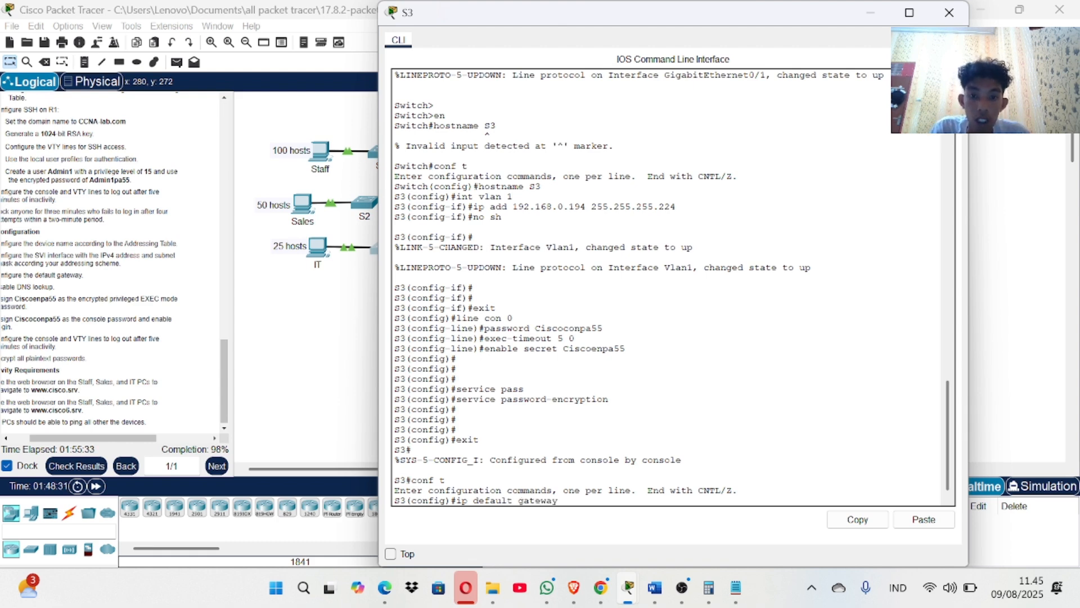
scroll(669, 287, "up", 1)
type("ay")
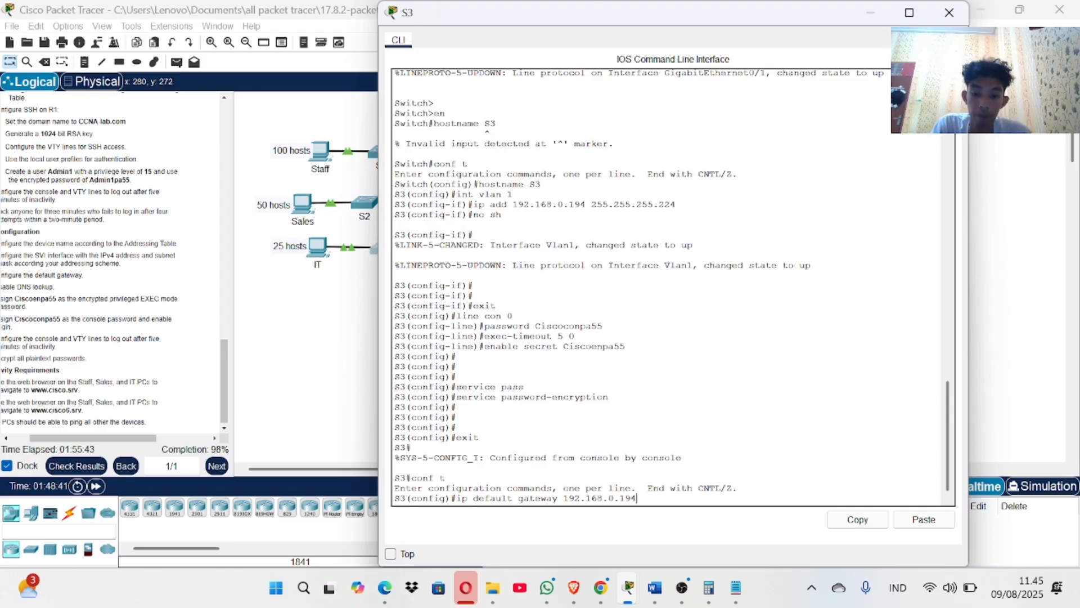
type("192.168.0.194")
key("Return")
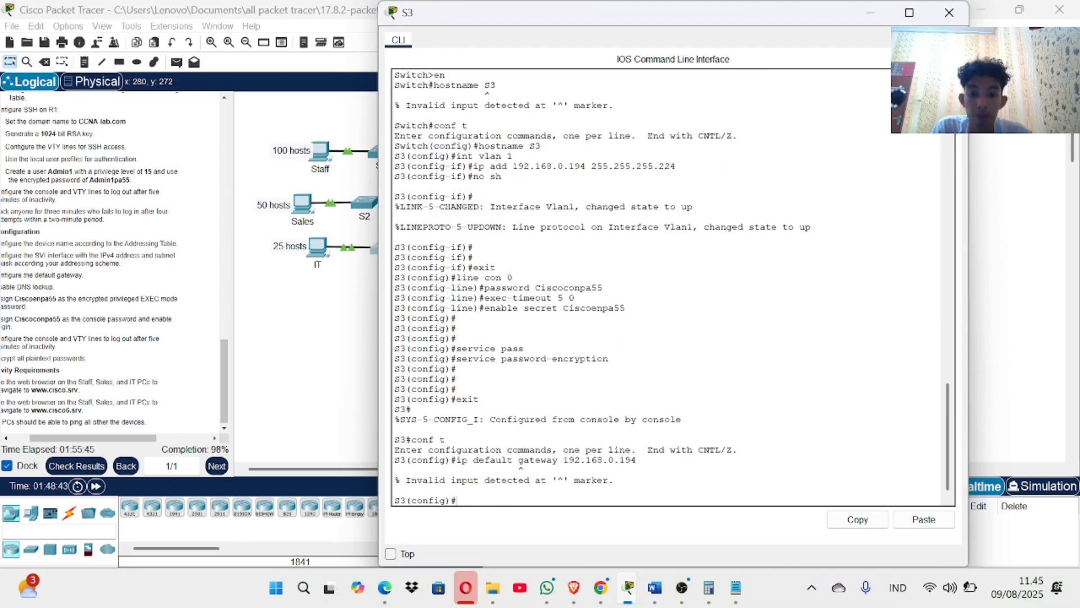
key("Up")
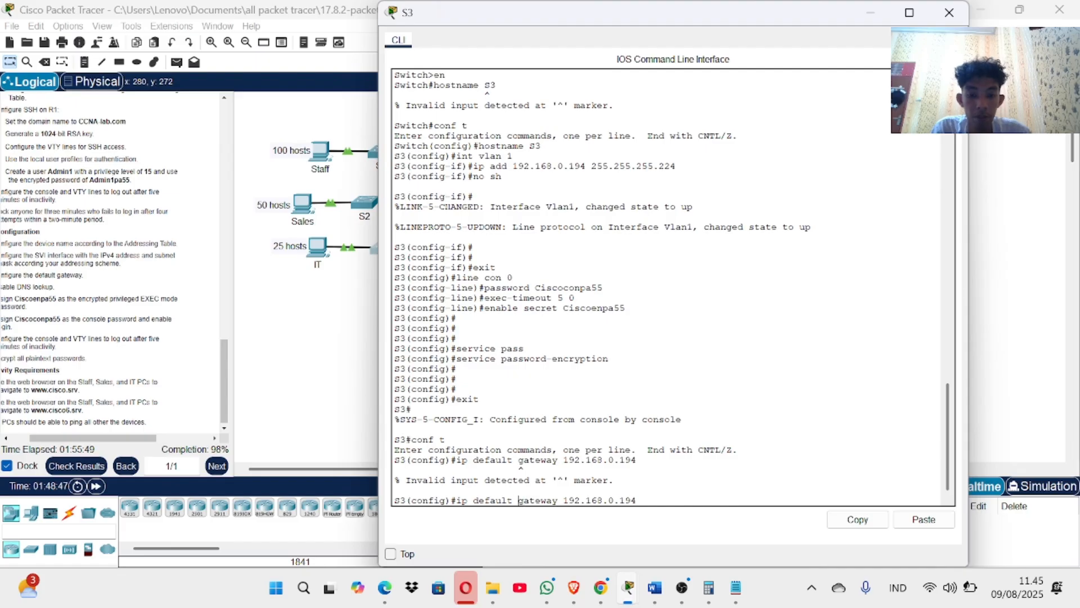
key("BackSpace")
type("-")
key("Return")
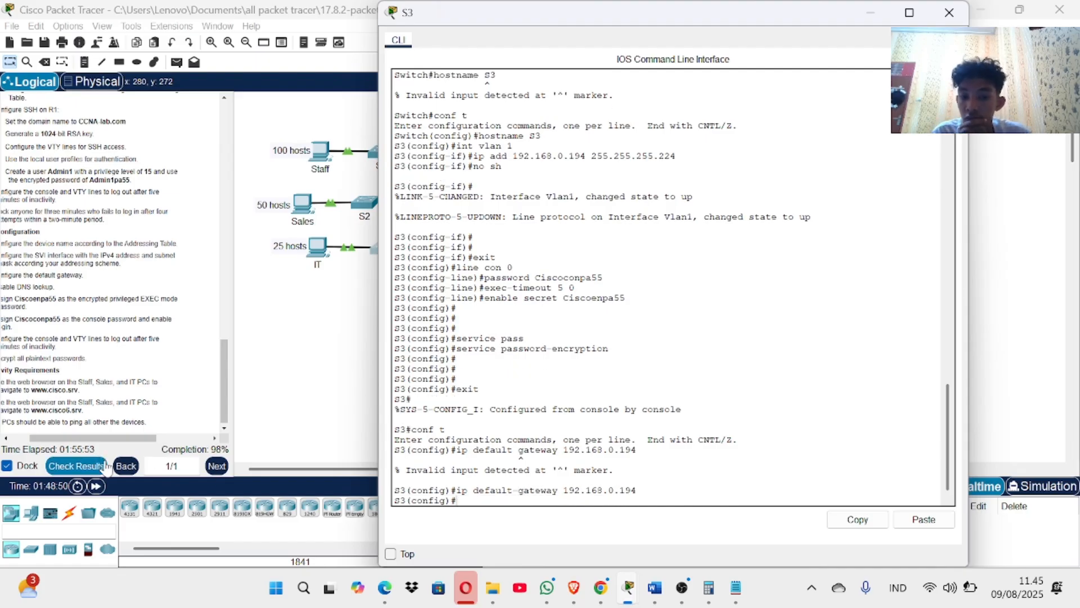
key("Up")
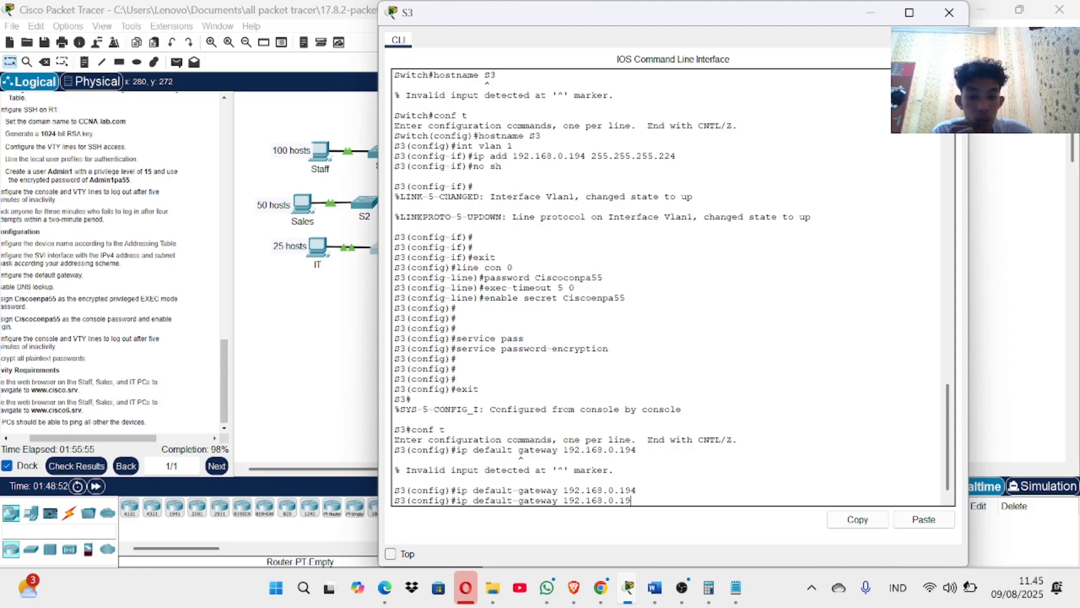
type("3")
key("Return")
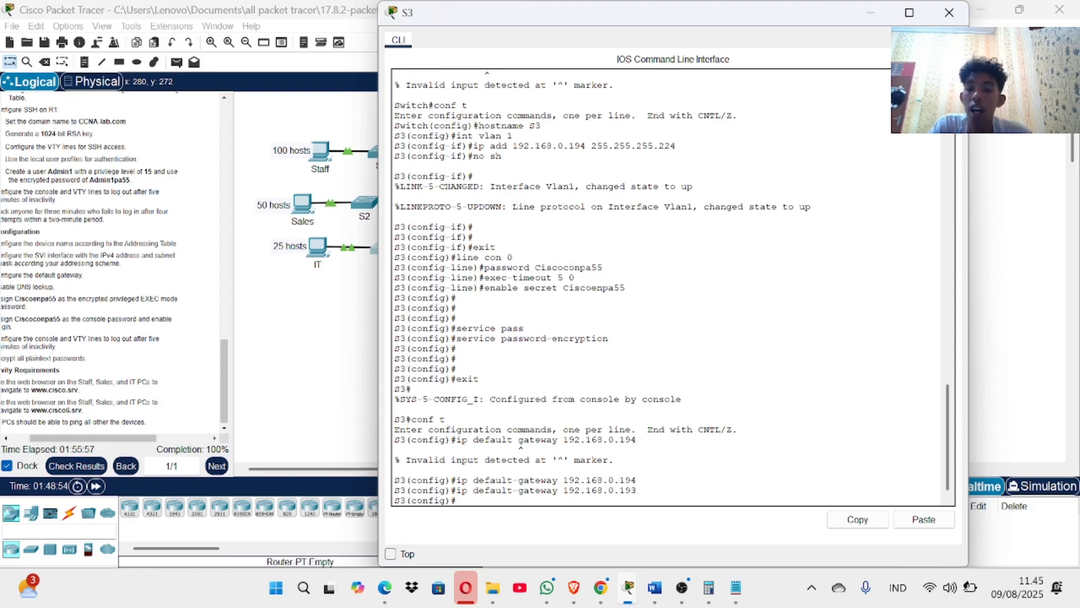
left_click(949, 14)
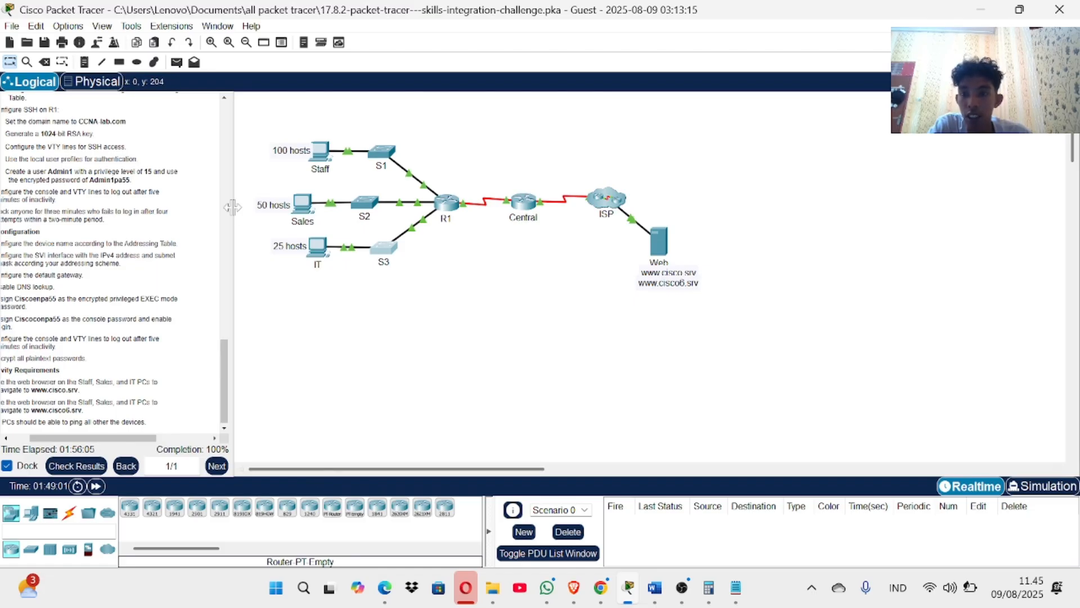
Widen the instructions panel and read through the instructions at 100% completion, then bring OBS forward.
left_click_drag(230, 206, 401, 205)
scroll(206, 198, "up", 15)
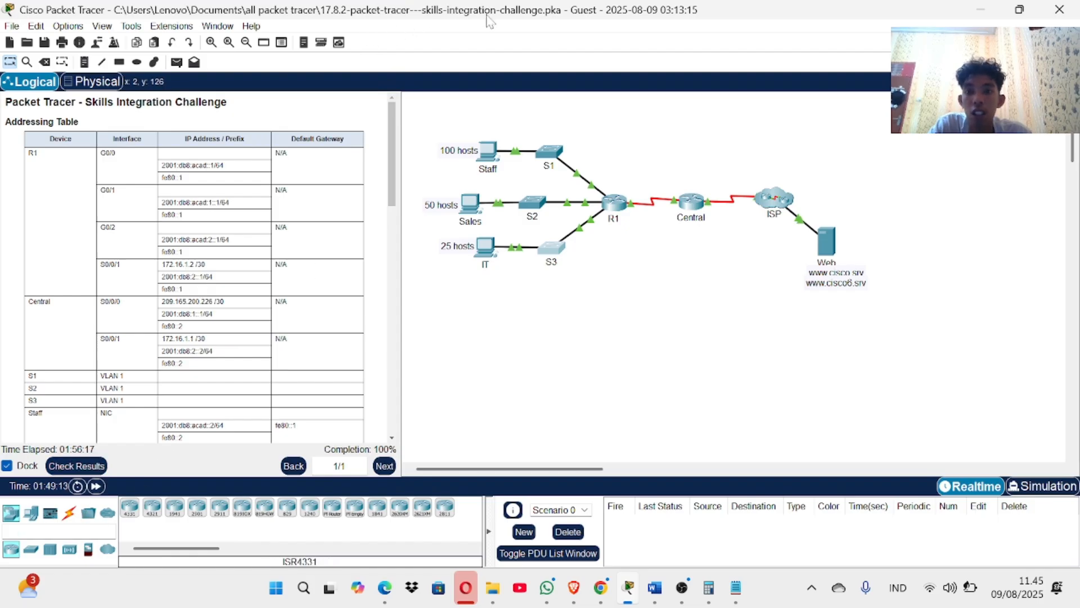
scroll(252, 198, "down", 1)
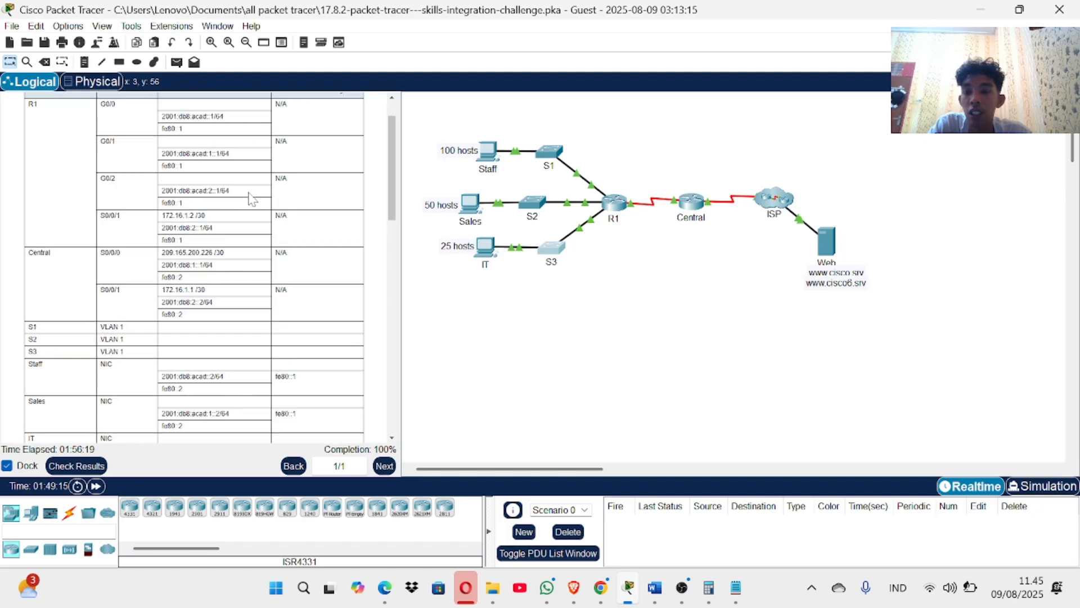
scroll(252, 198, "up", 1)
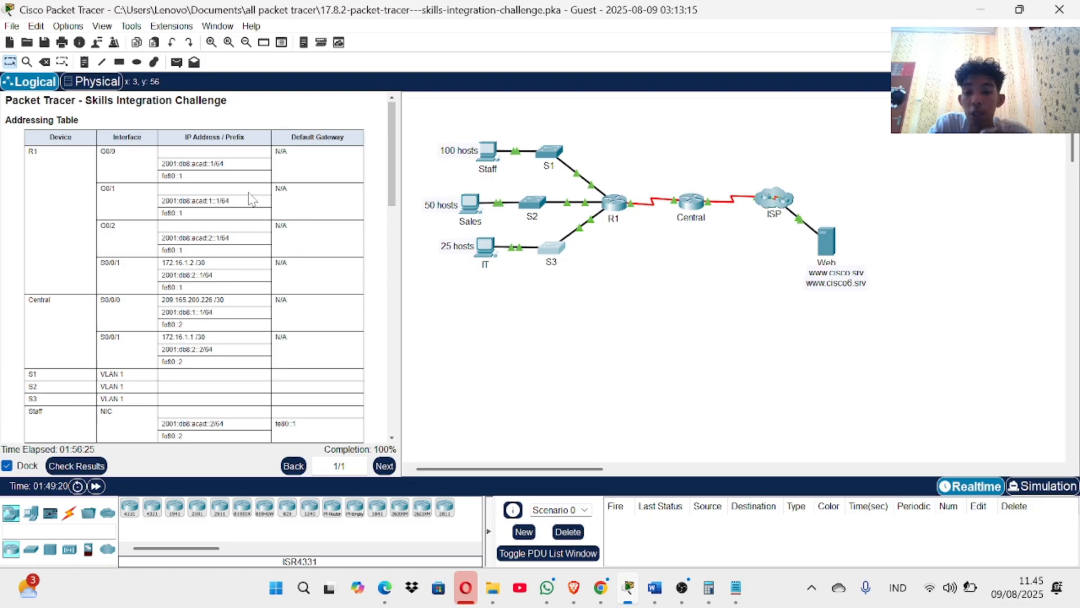
scroll(251, 198, "down", 6)
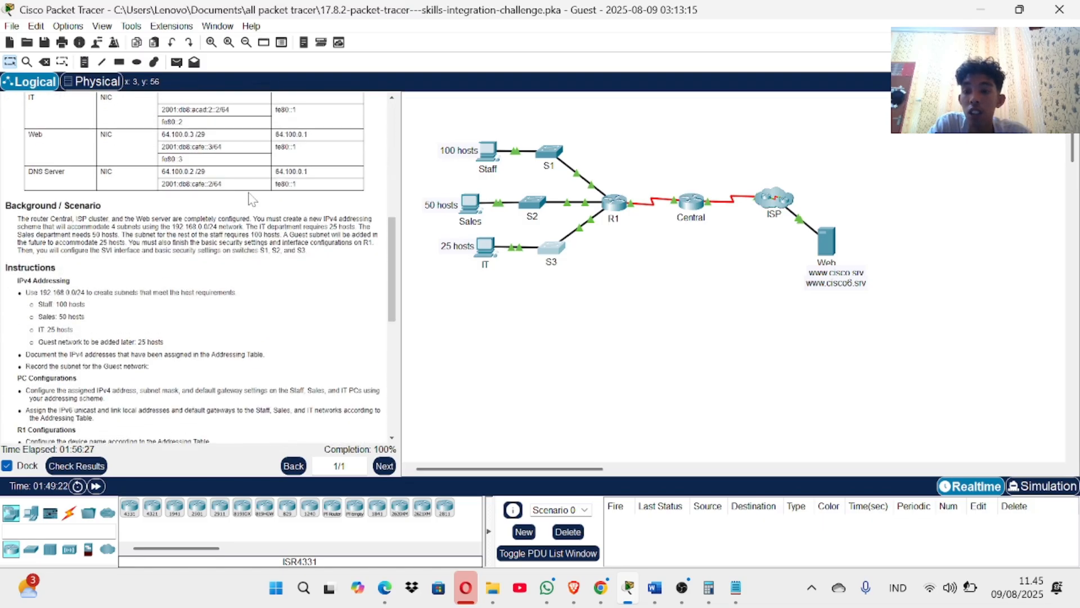
scroll(252, 198, "up", 2)
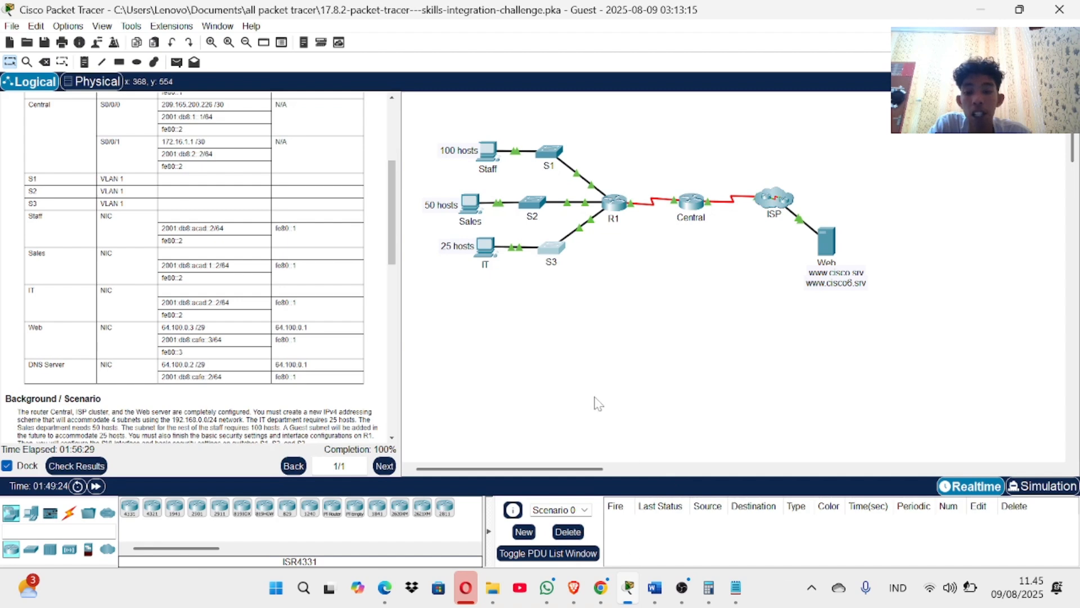
scroll(228, 367, "down", 4)
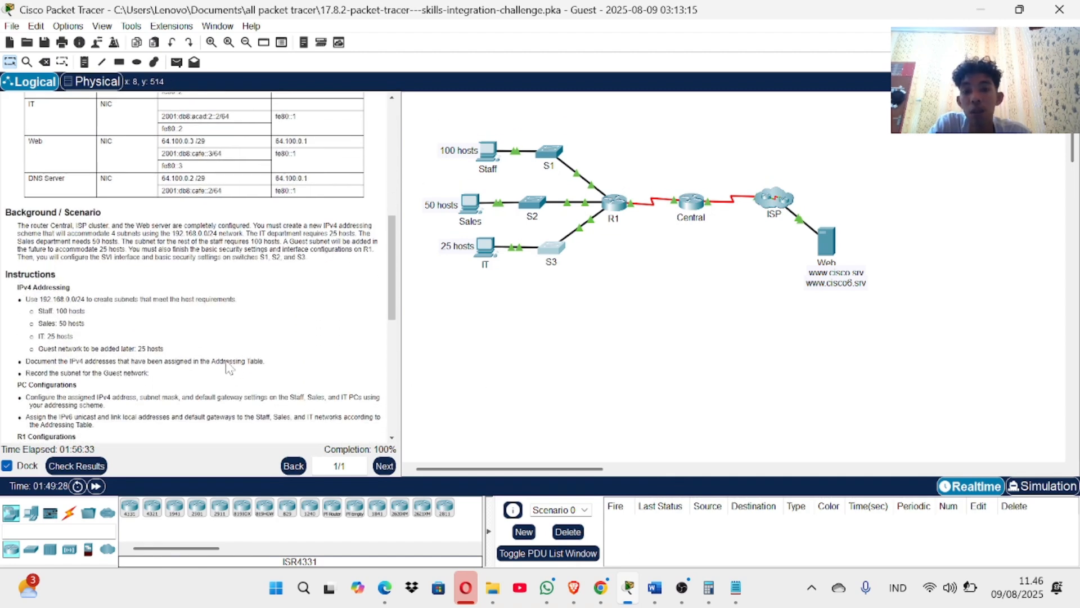
scroll(228, 367, "down", 4)
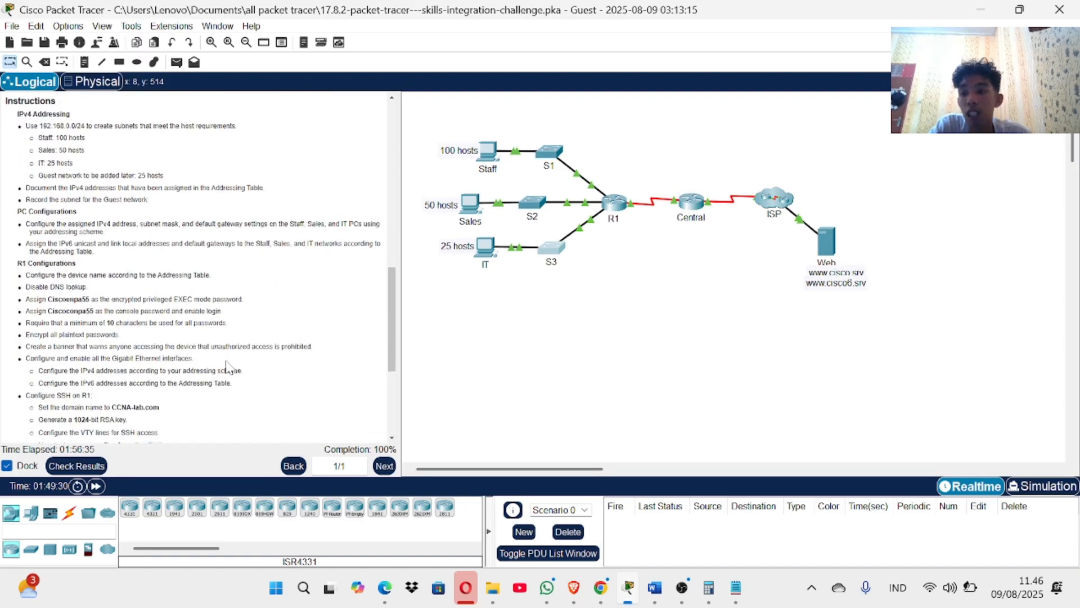
scroll(195, 262, "down", 3)
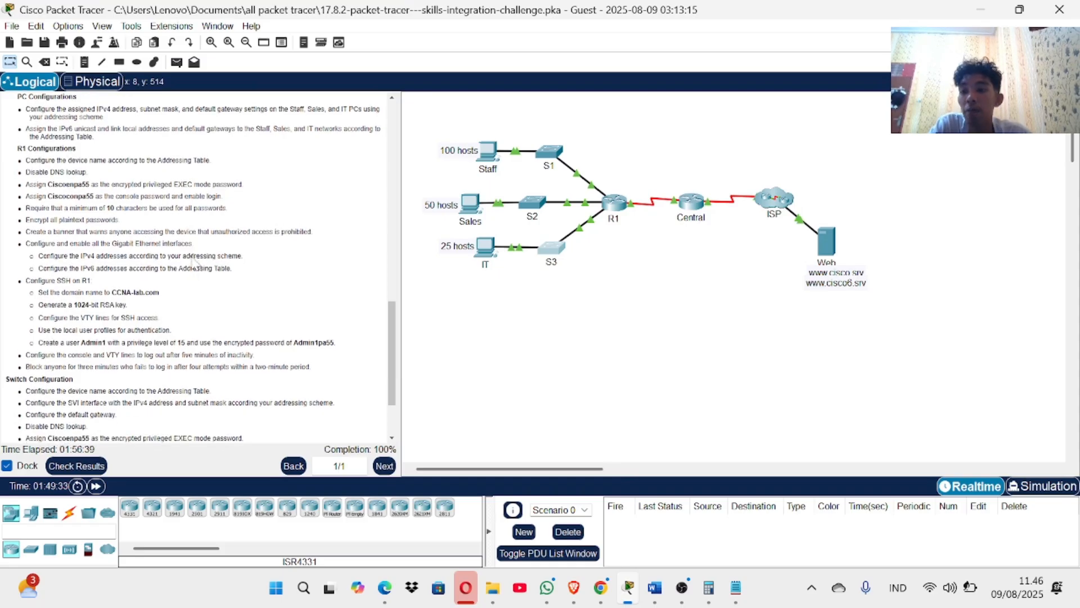
scroll(194, 261, "up", 1)
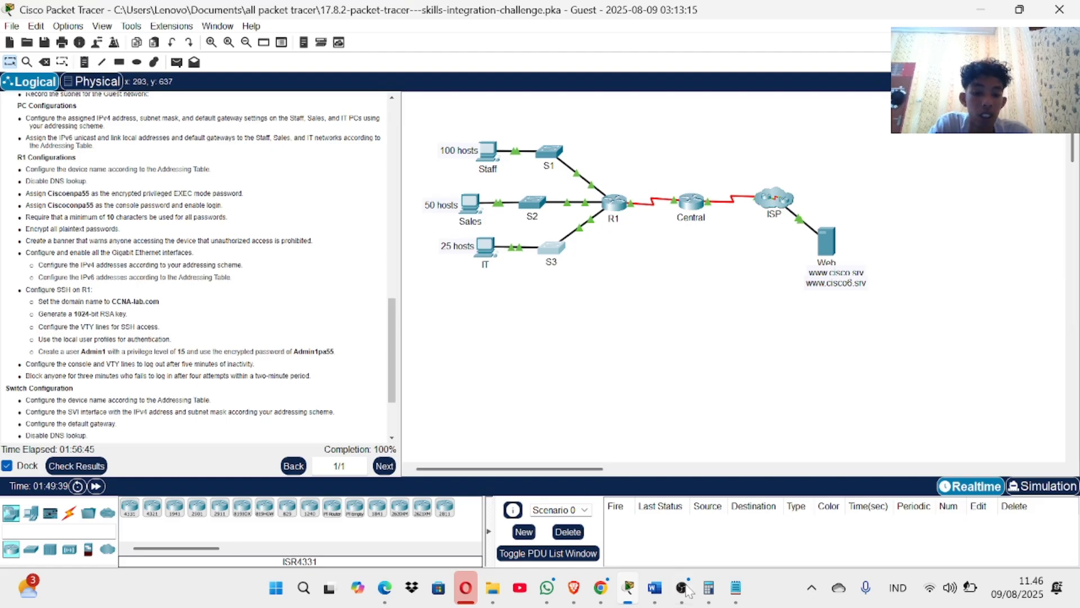
left_click(684, 588)
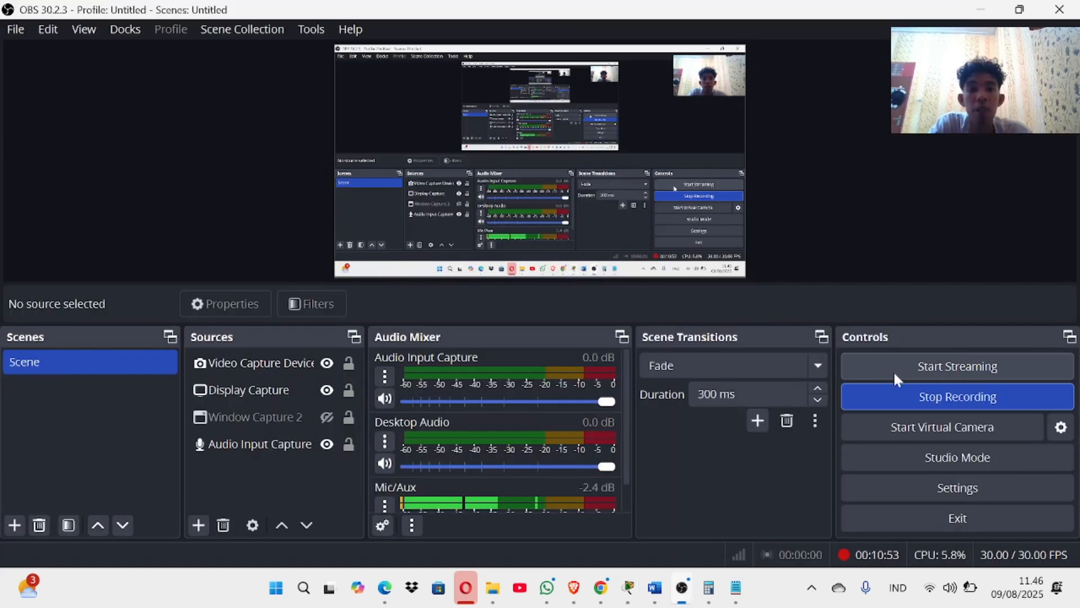